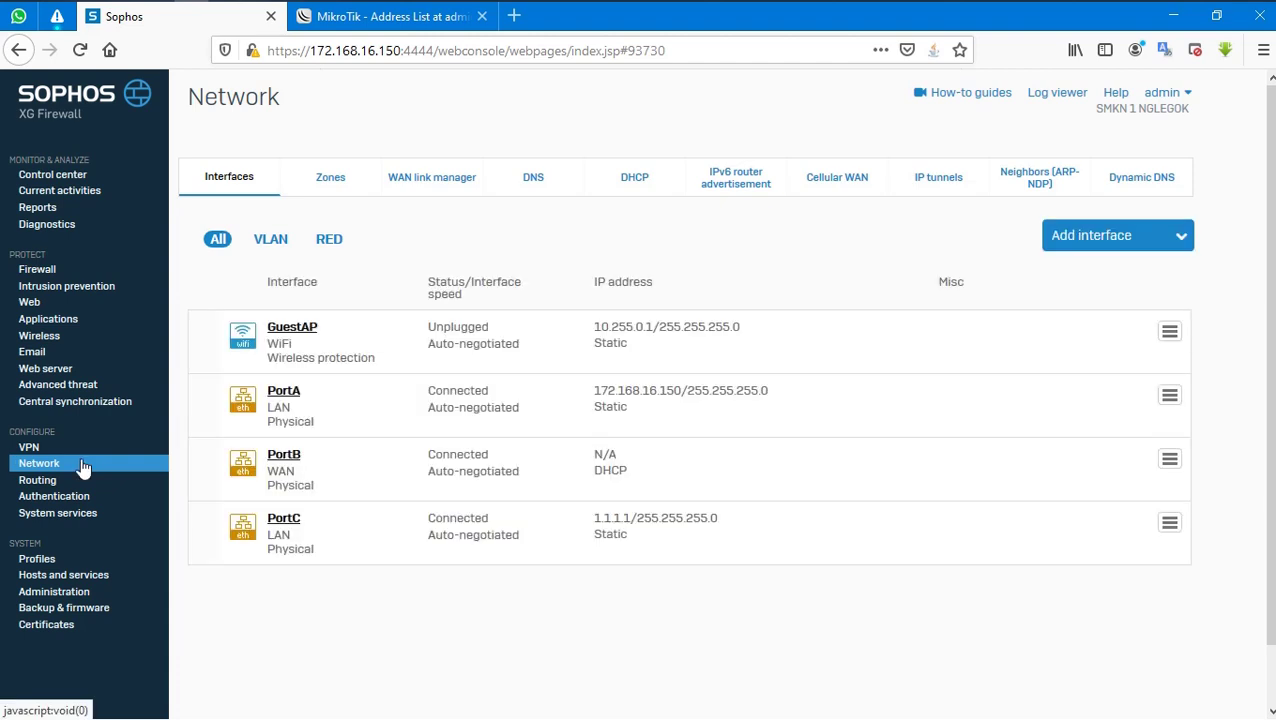
# Step: Examine PortC's IP address, addressing type and zone in the network interface list
pyautogui.moveTo(588, 518)
pyautogui.mouseDown()
pyautogui.moveTo(685, 538)
pyautogui.moveTo(700, 520)
pyautogui.moveTo(594, 520)
pyautogui.mouseUp()
pyautogui.click(728, 528)
pyautogui.click(621, 530)
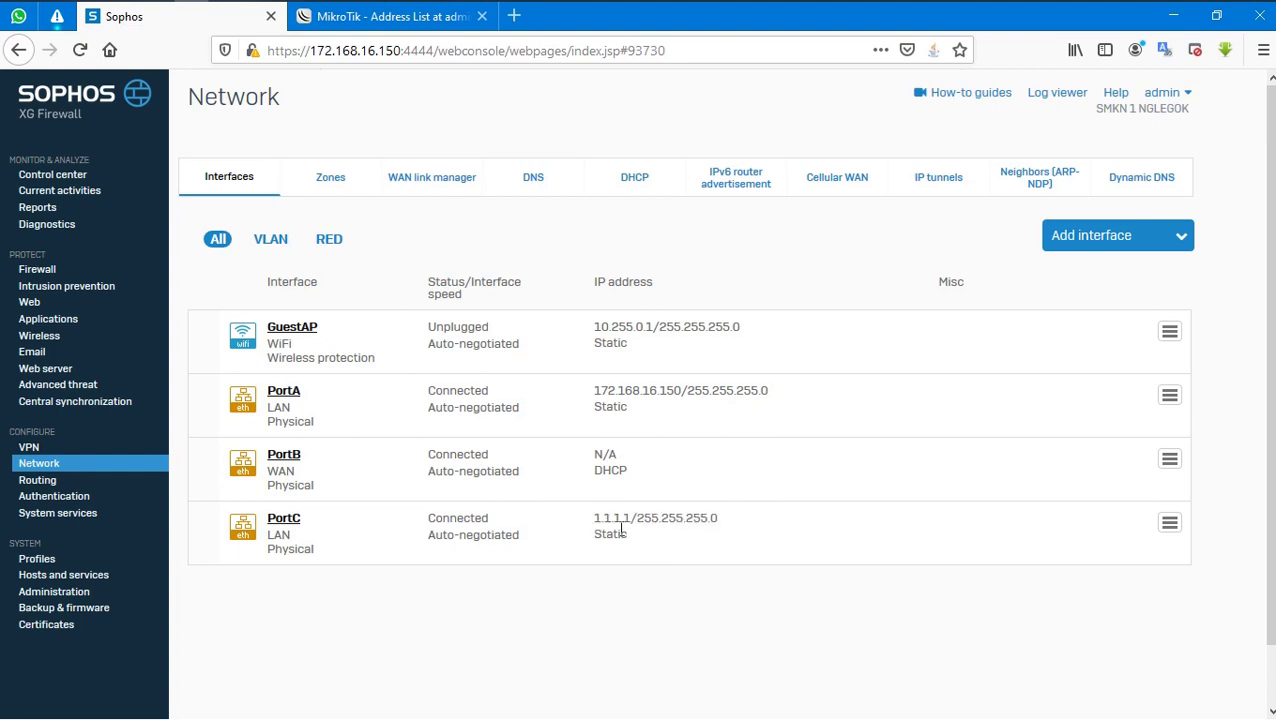
pyautogui.doubleClick(606, 534)
pyautogui.click(421, 649)
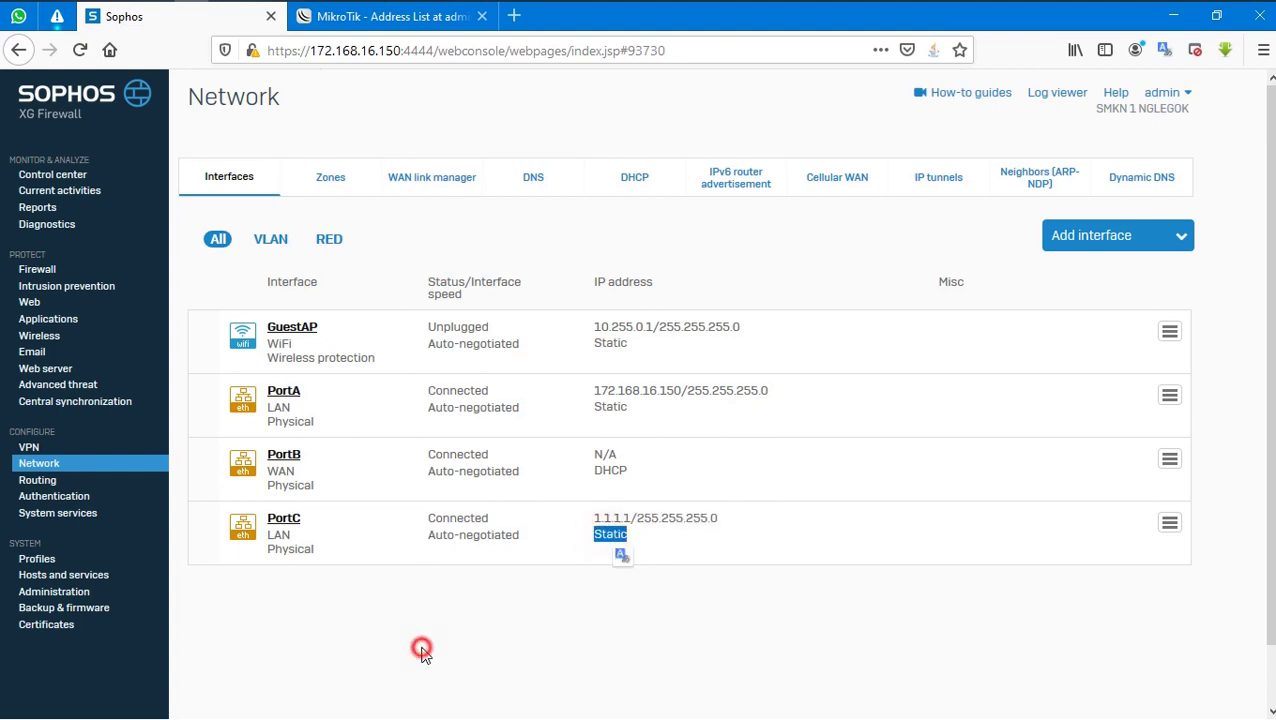
pyautogui.doubleClick(277, 537)
pyautogui.click(353, 621)
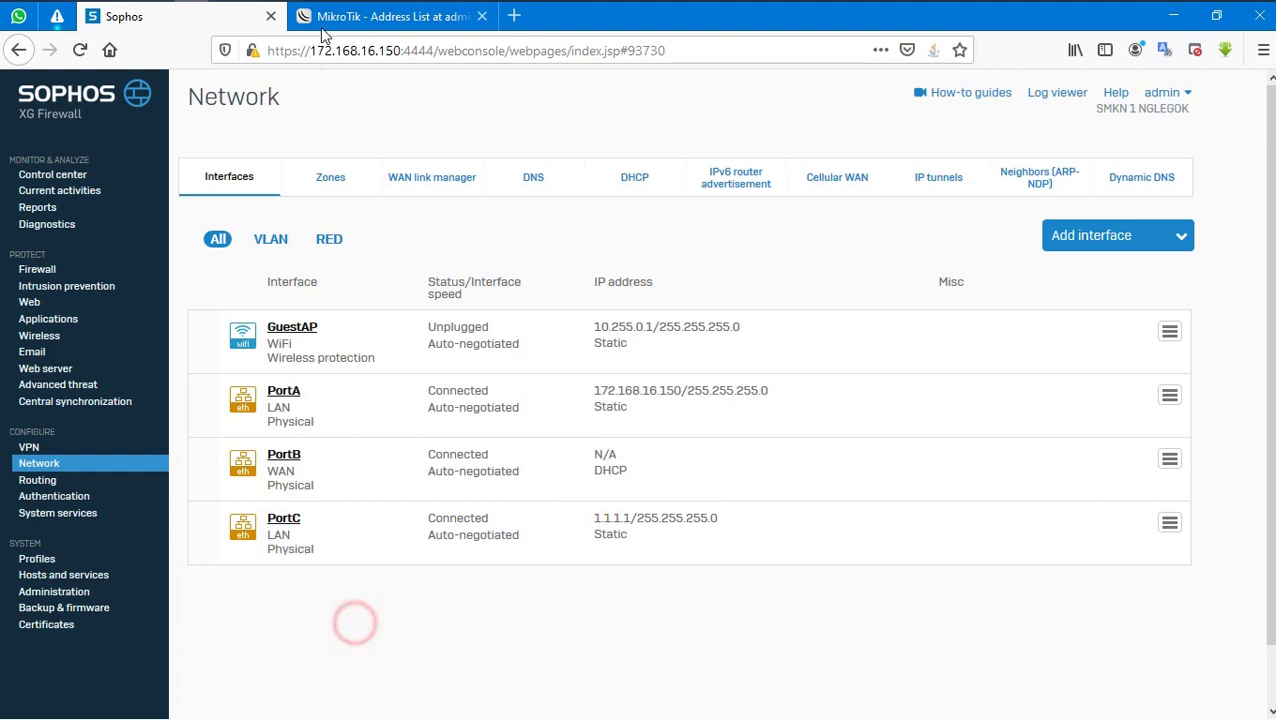
# Step: Switch to MikroTik WebFig, inspect the address entry for ether2 and close it without changes
pyautogui.click(340, 30)
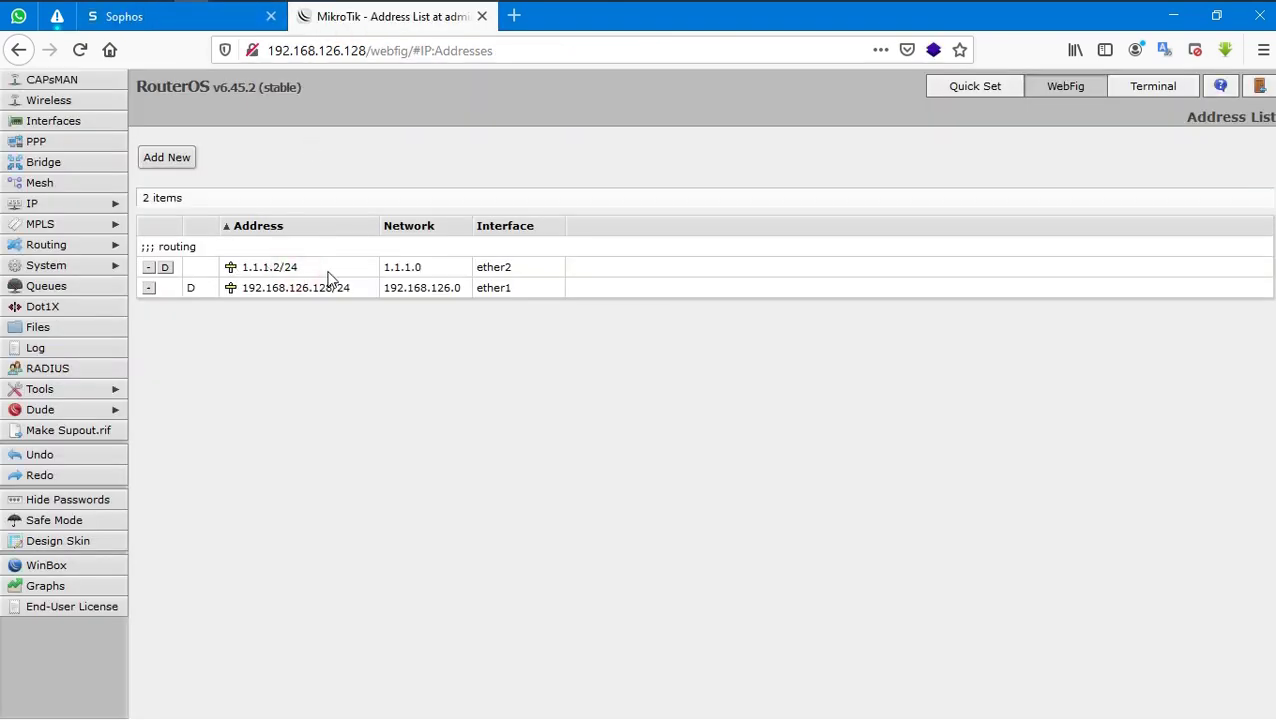
pyautogui.click(268, 268)
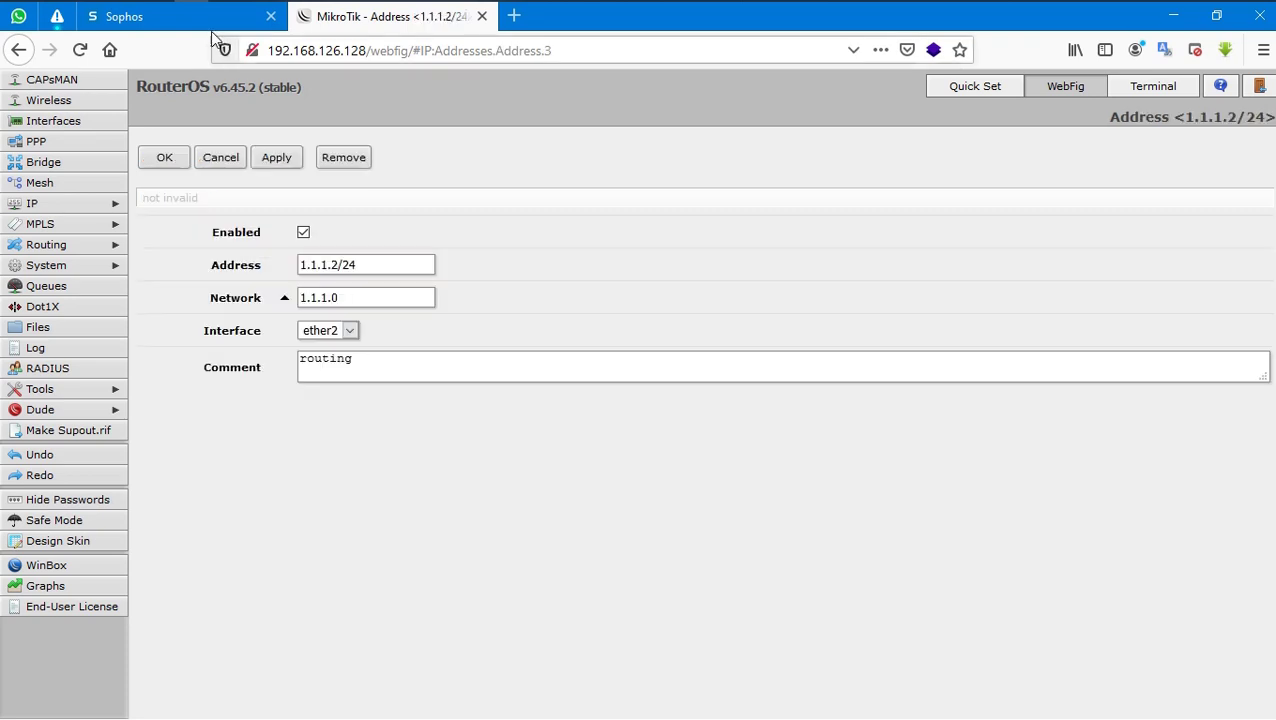
pyautogui.moveTo(379, 265); pyautogui.dragTo(171, 265)
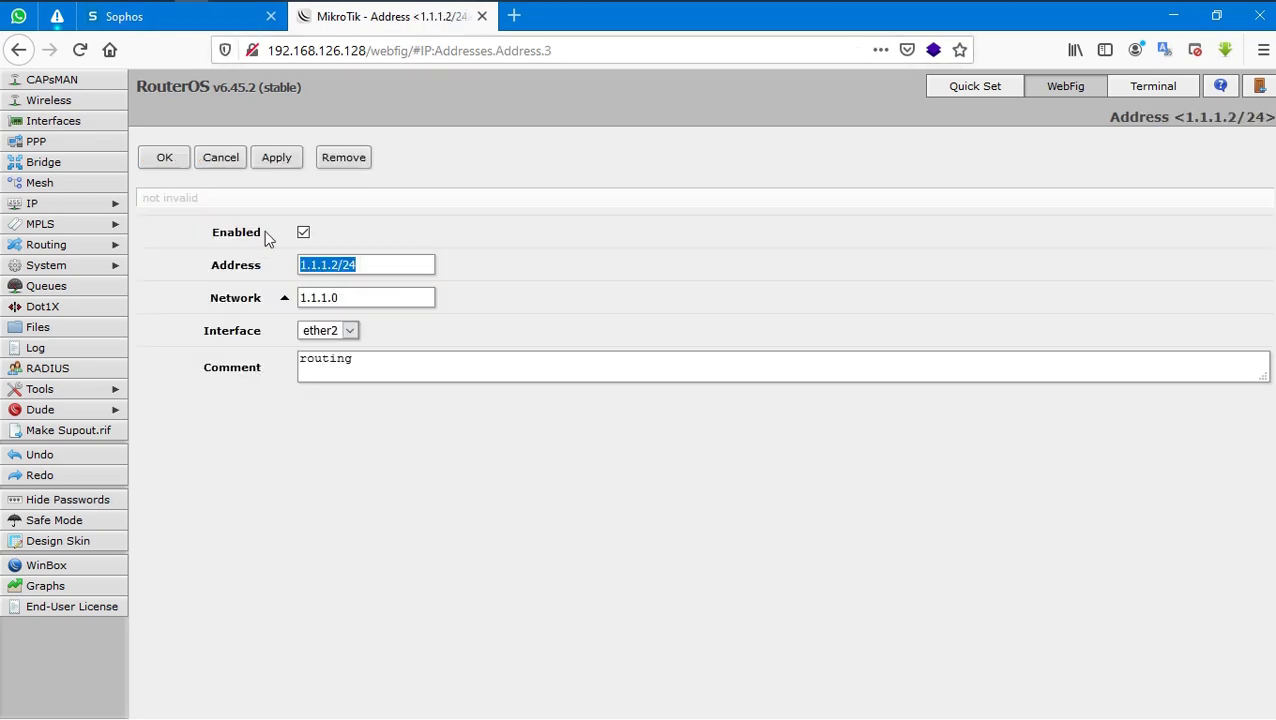
pyautogui.click(233, 163)
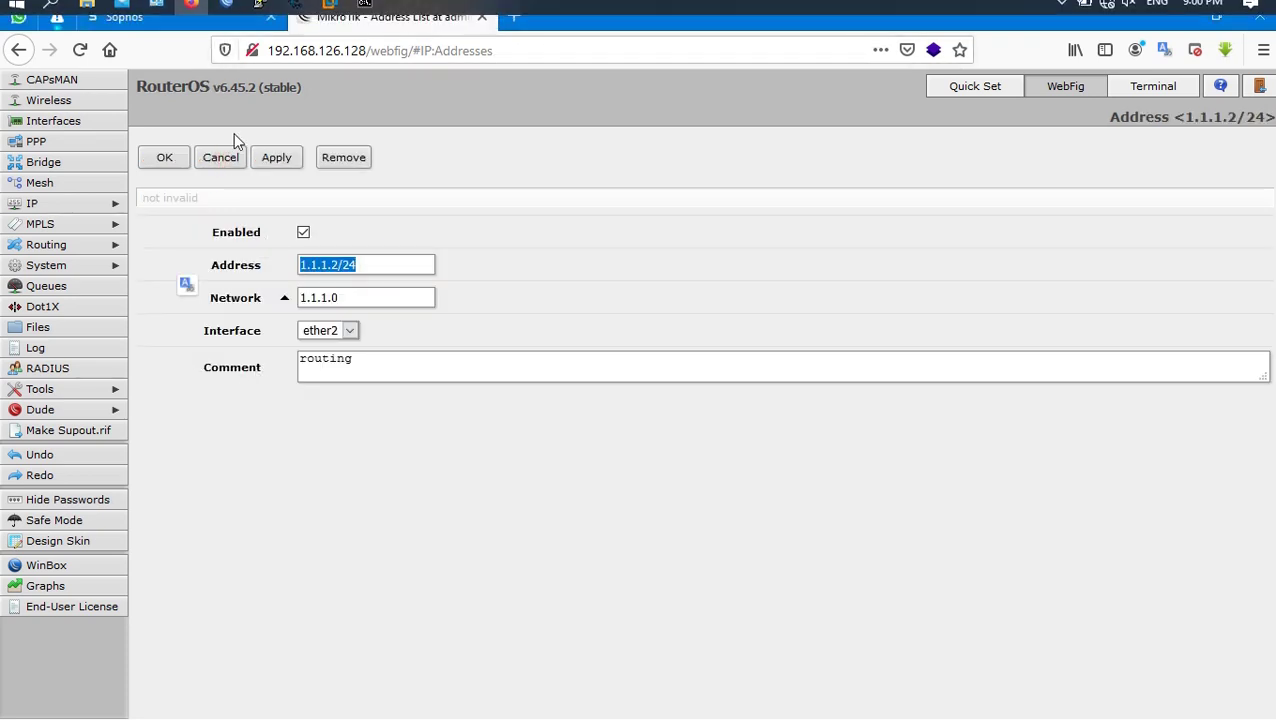
# Step: Switch back to Sophos and ping 1.1.1.2 from the diagnostics tools through PortC with size 1, and dismiss the result
pyautogui.click(180, 17)
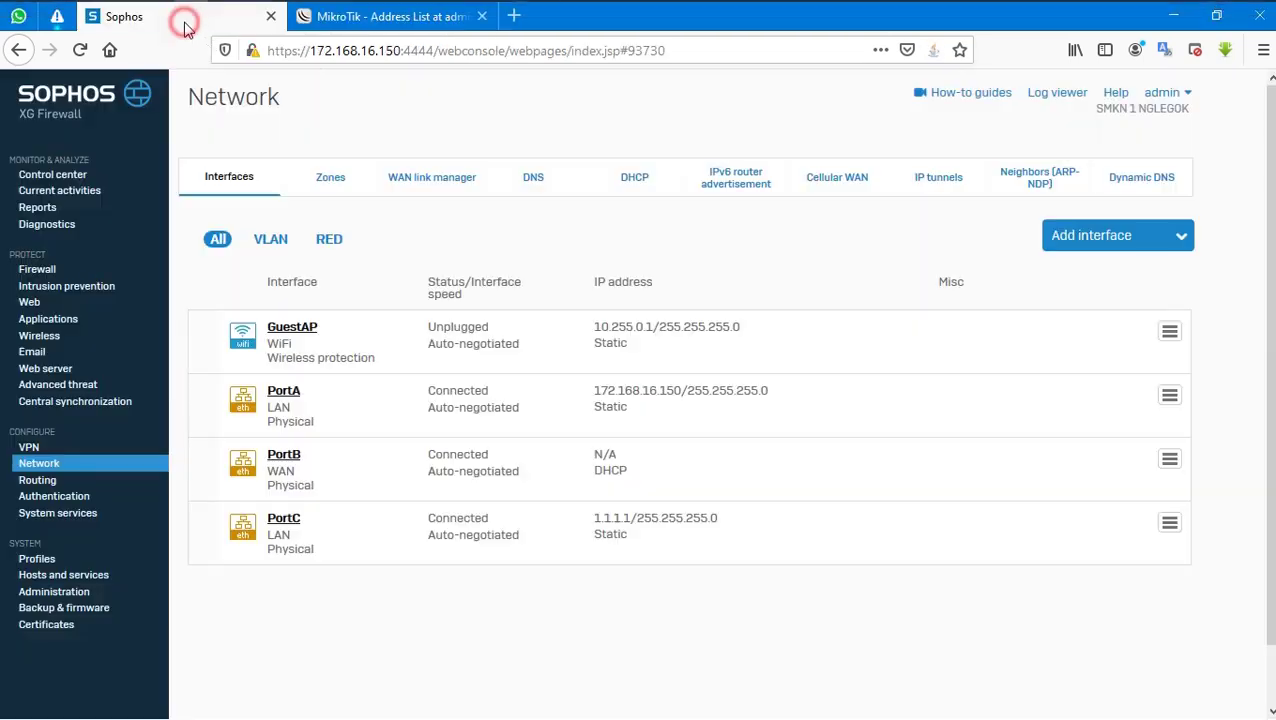
pyautogui.click(45, 228)
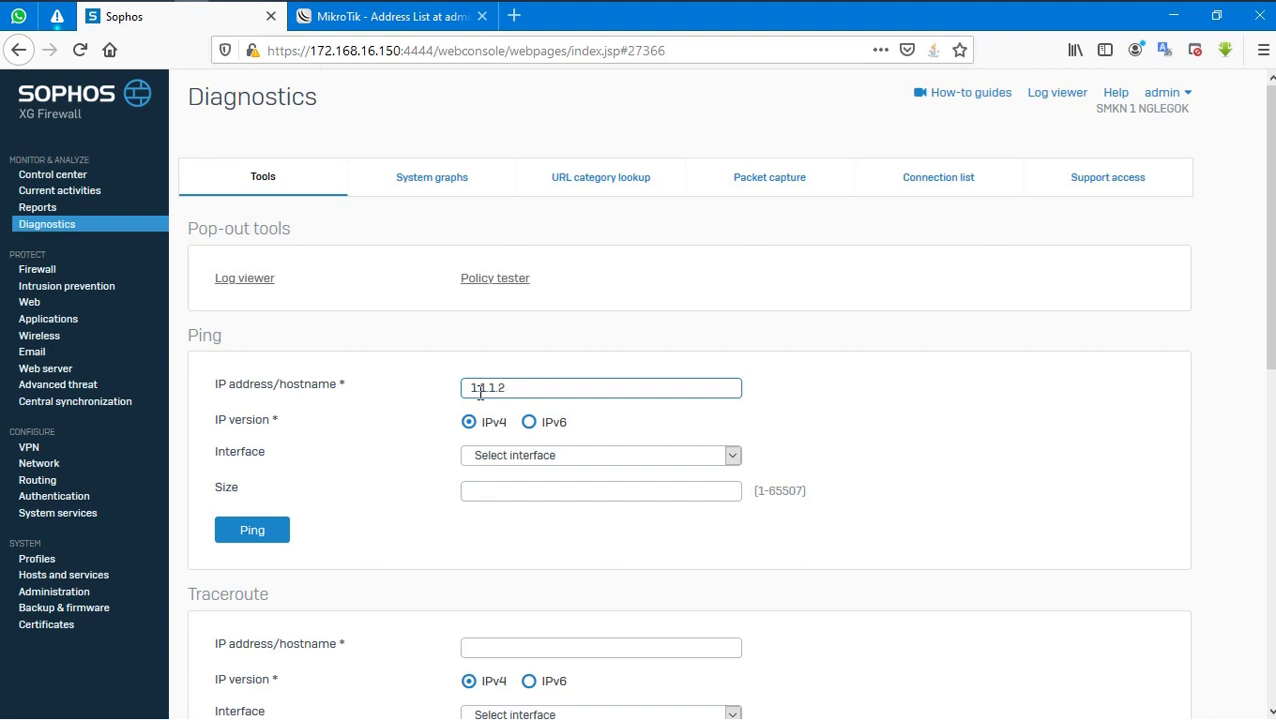
pyautogui.click(513, 456)
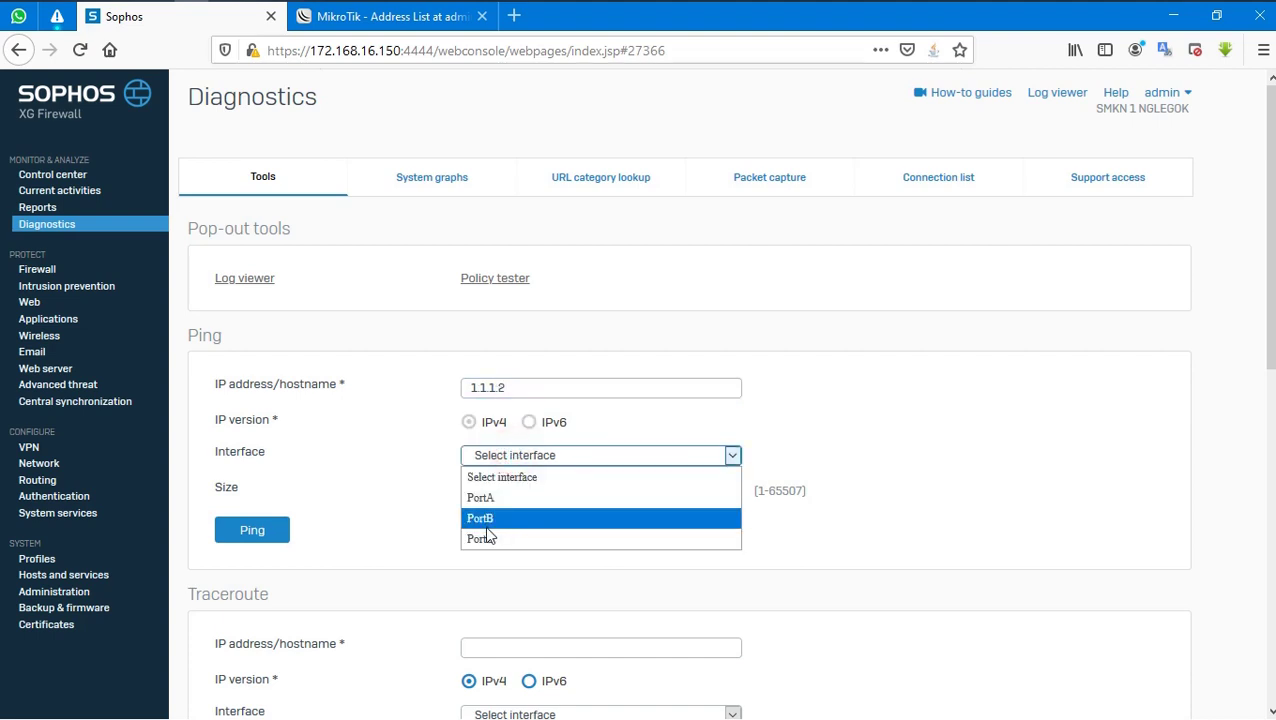
pyautogui.click(478, 538)
pyautogui.click(513, 493)
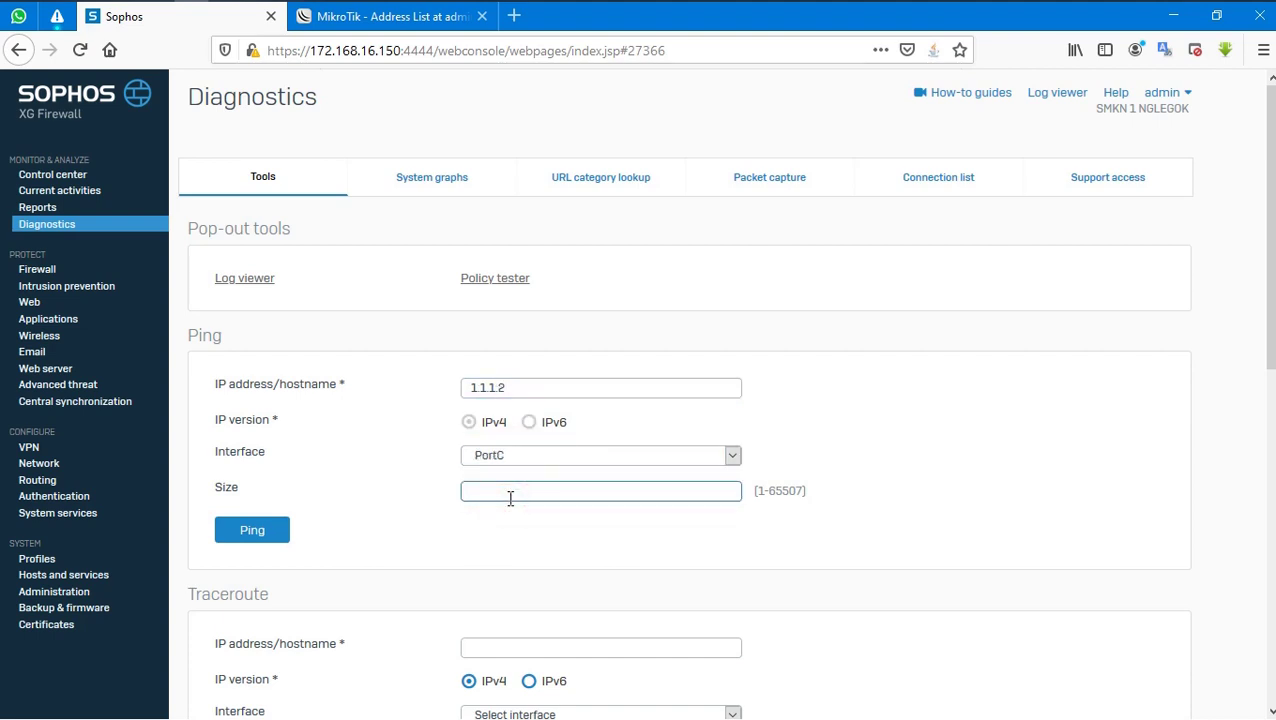
pyautogui.write('1')
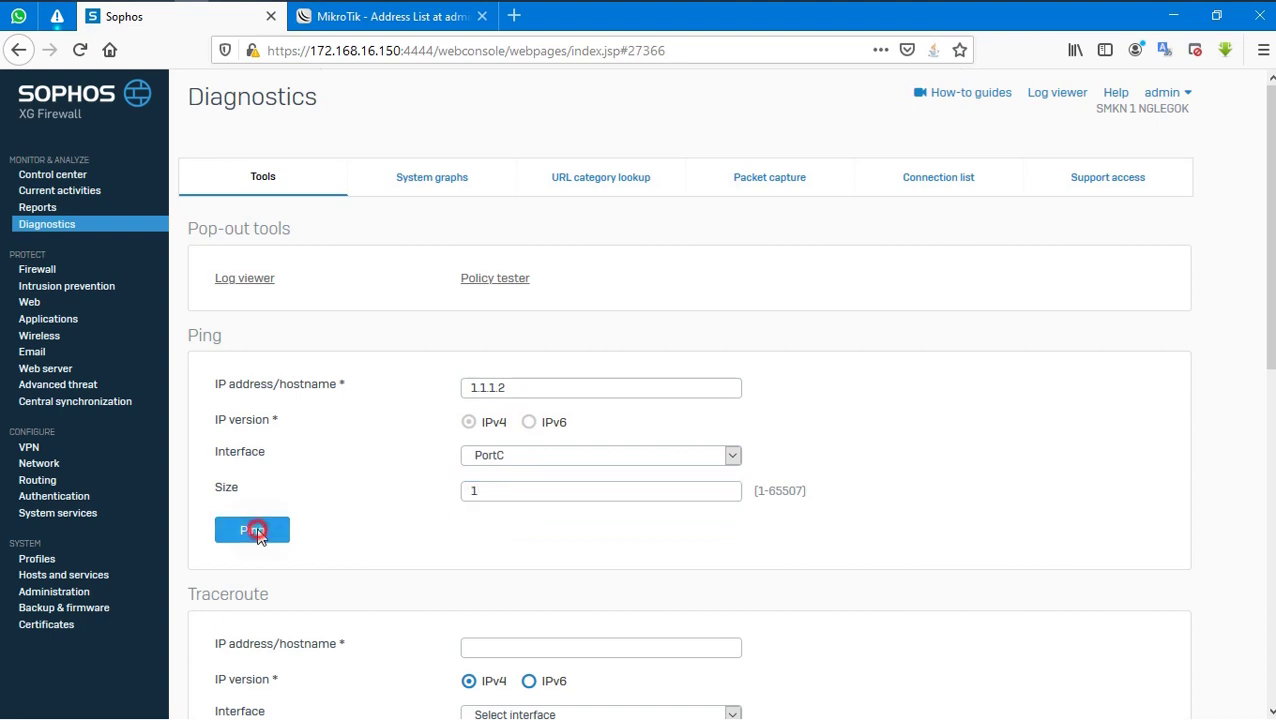
pyautogui.click(254, 532)
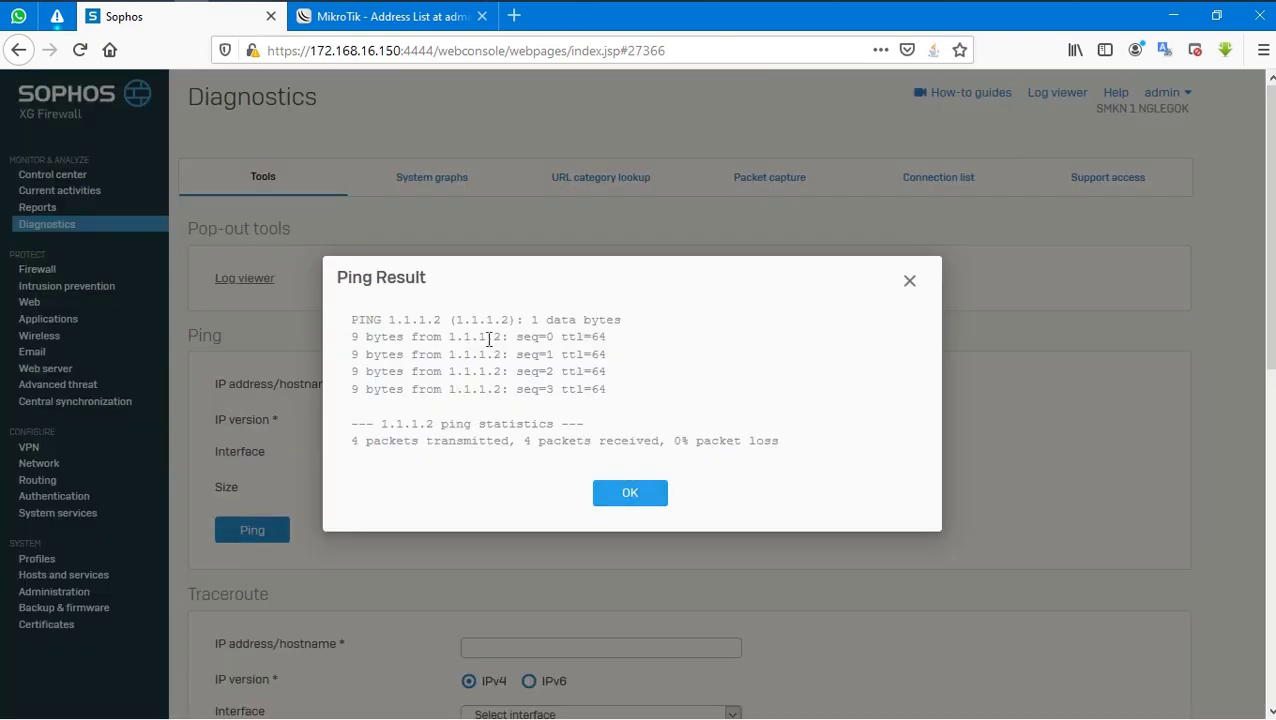
pyautogui.doubleClick(569, 340)
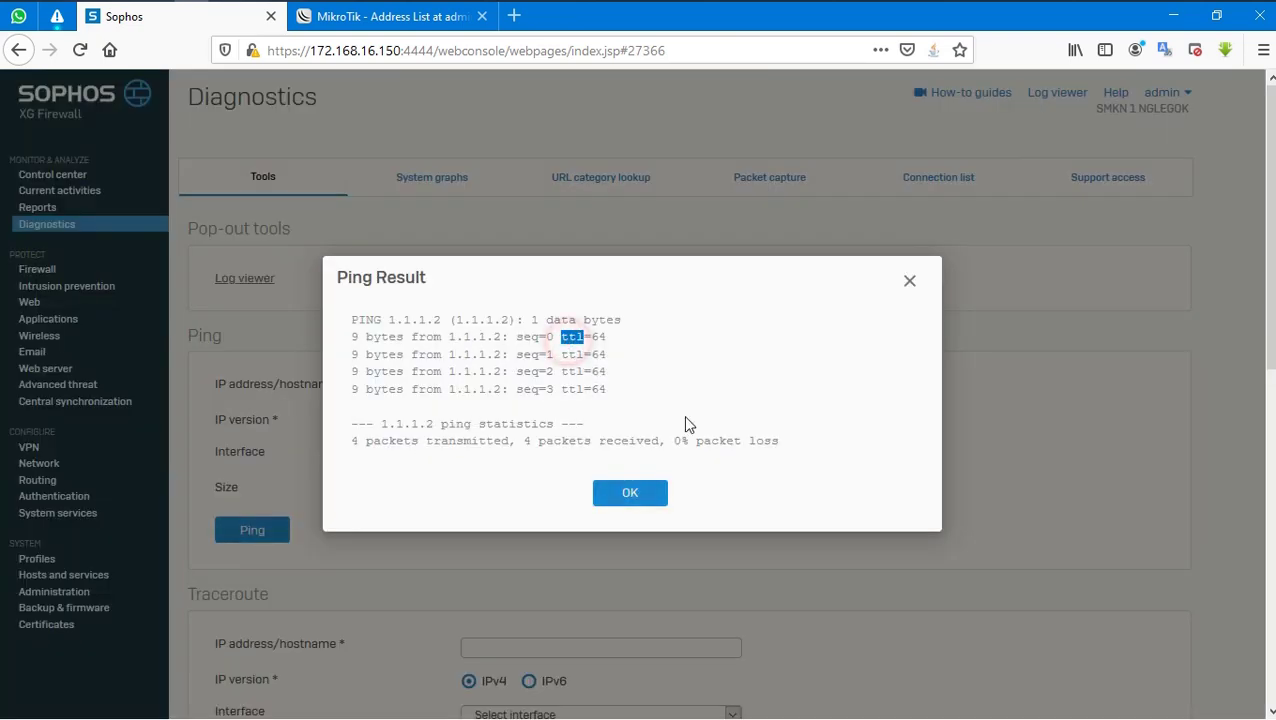
pyautogui.click(622, 492)
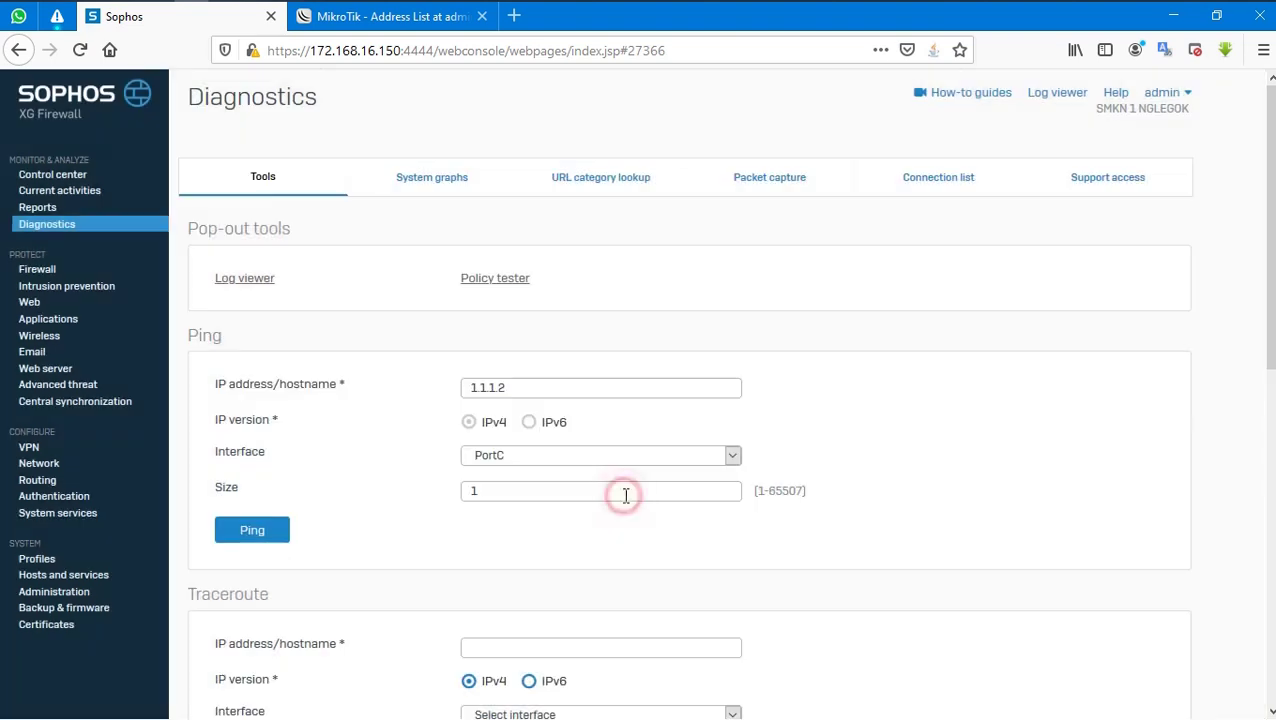
# Step: Switch to MikroTik WebFig and copy the ether1 IP address without its prefix from the entry's details
pyautogui.click(336, 17)
pyautogui.click(245, 289)
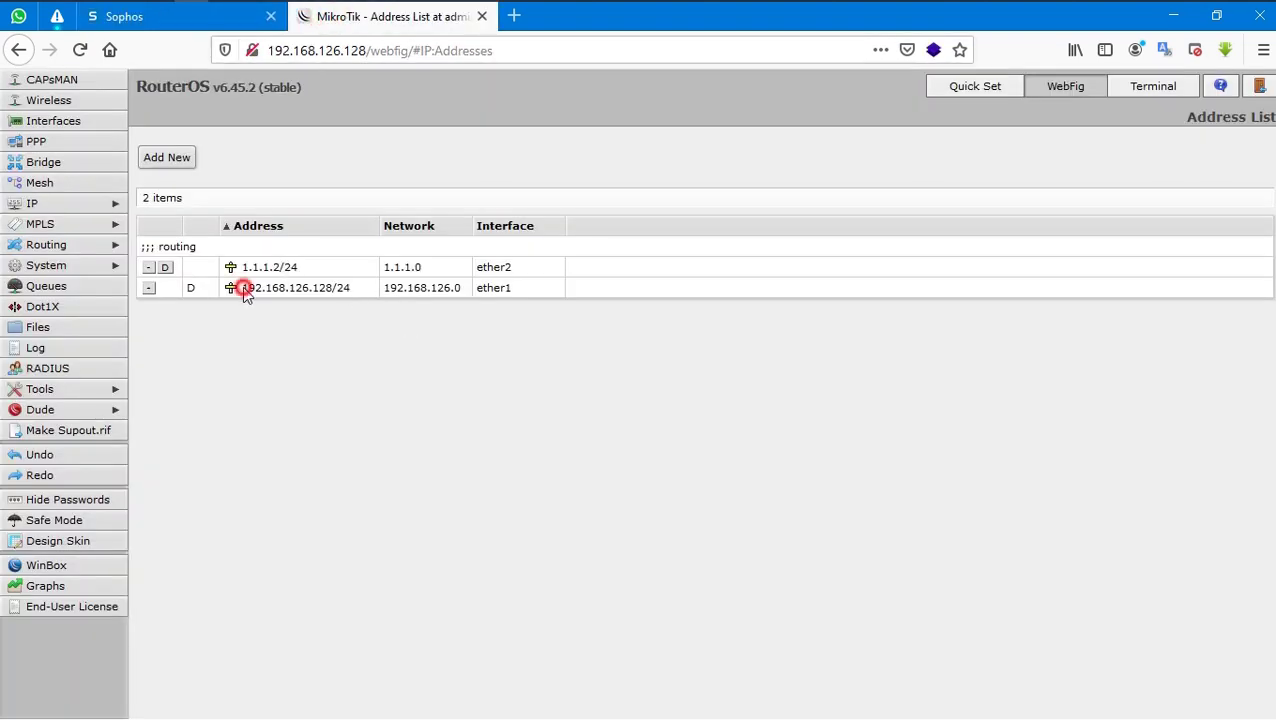
pyautogui.moveTo(304, 266); pyautogui.dragTo(389, 276)
pyautogui.moveTo(300, 270); pyautogui.dragTo(384, 272)
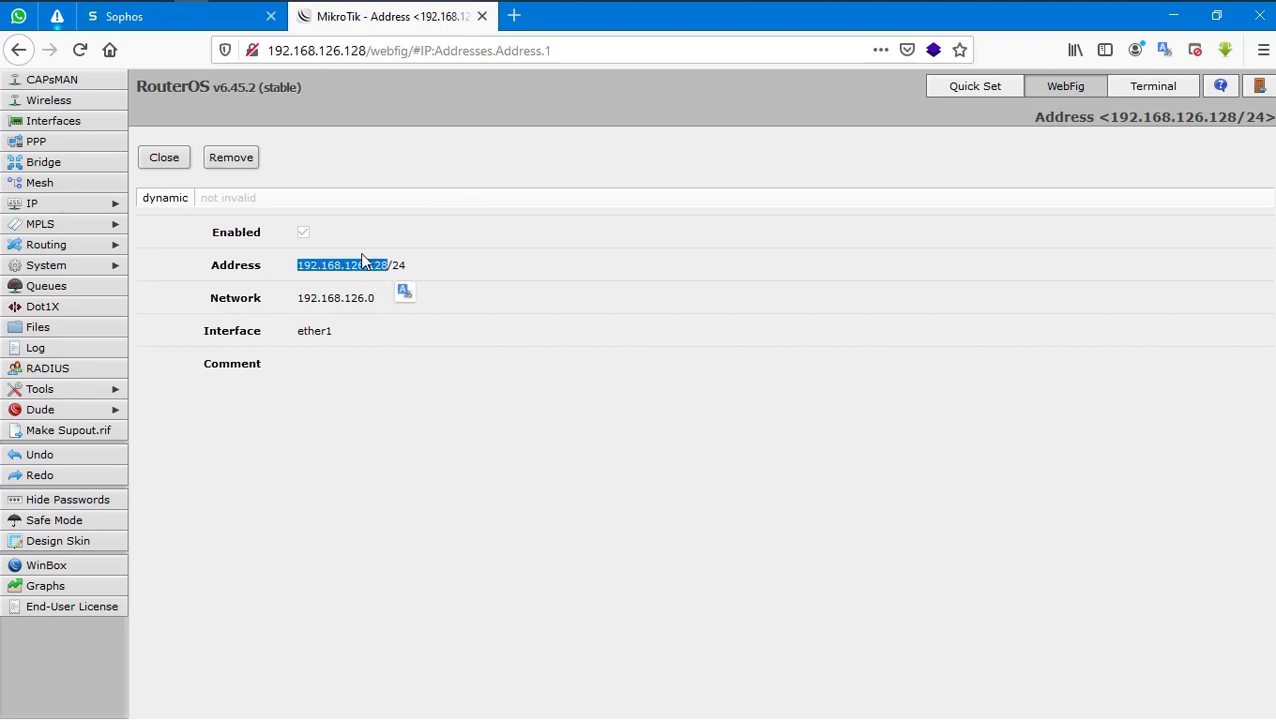
pyautogui.rightClick(354, 265)
pyautogui.click(407, 276)
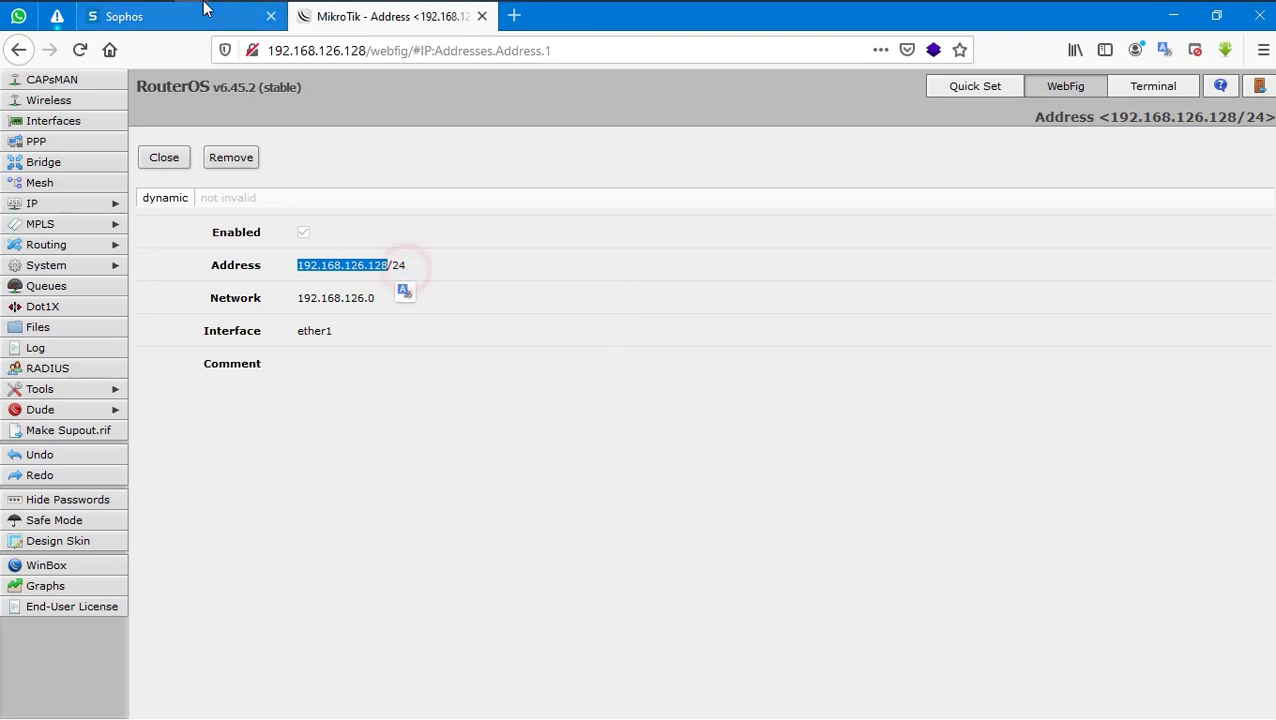
# Step: Switch to Sophos, ping 192.168.126.128 through PortC, review the packet statistics and dismiss the result
pyautogui.click(149, 20)
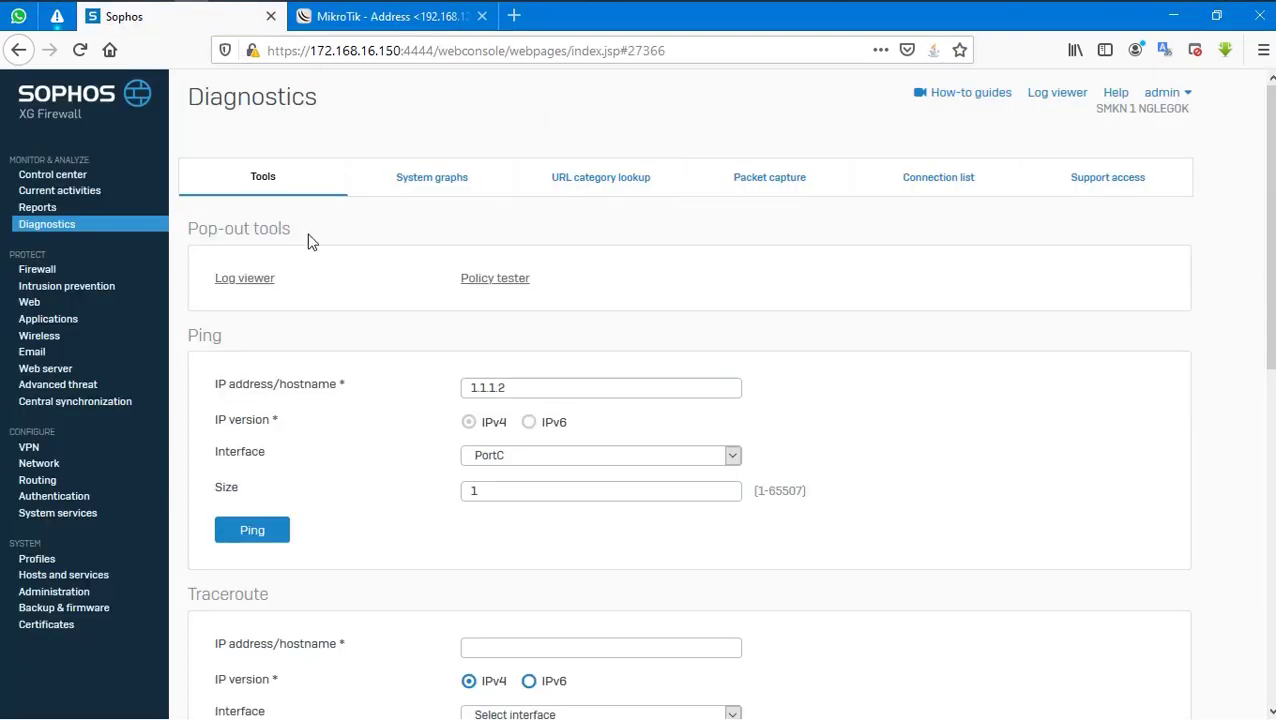
pyautogui.moveTo(531, 392); pyautogui.dragTo(472, 386)
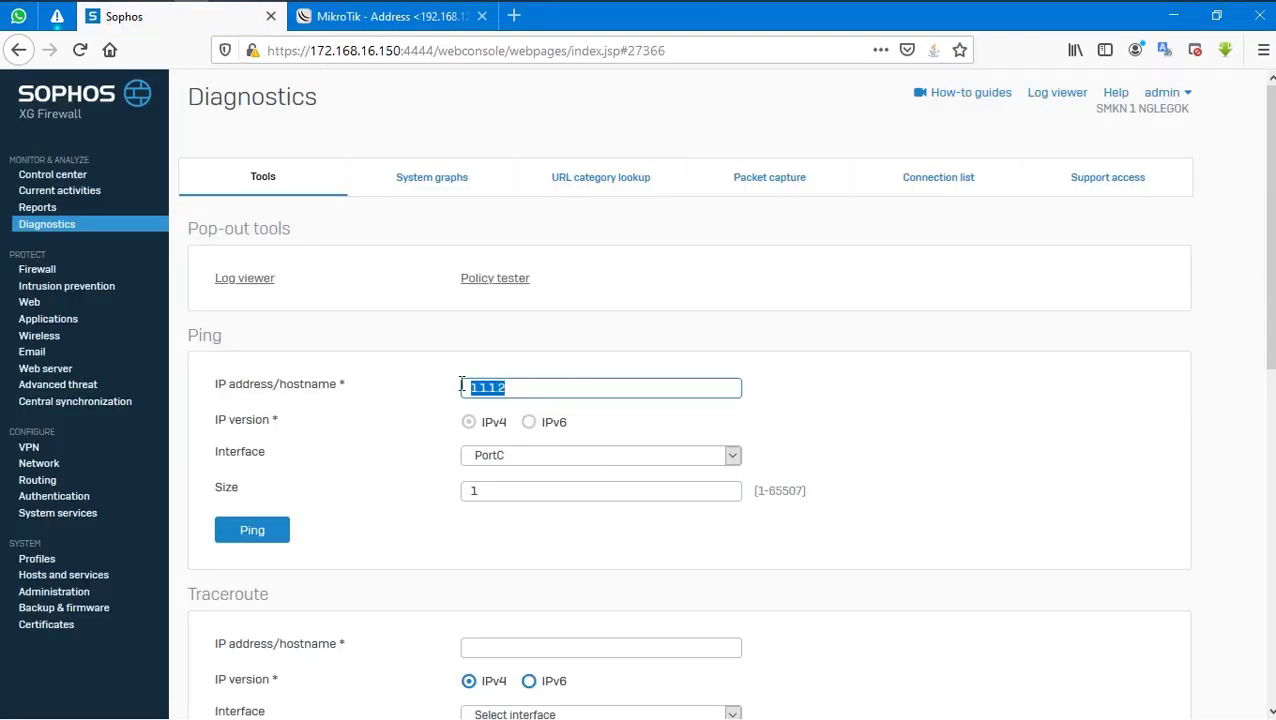
pyautogui.hotkey('ctrl', 'v')
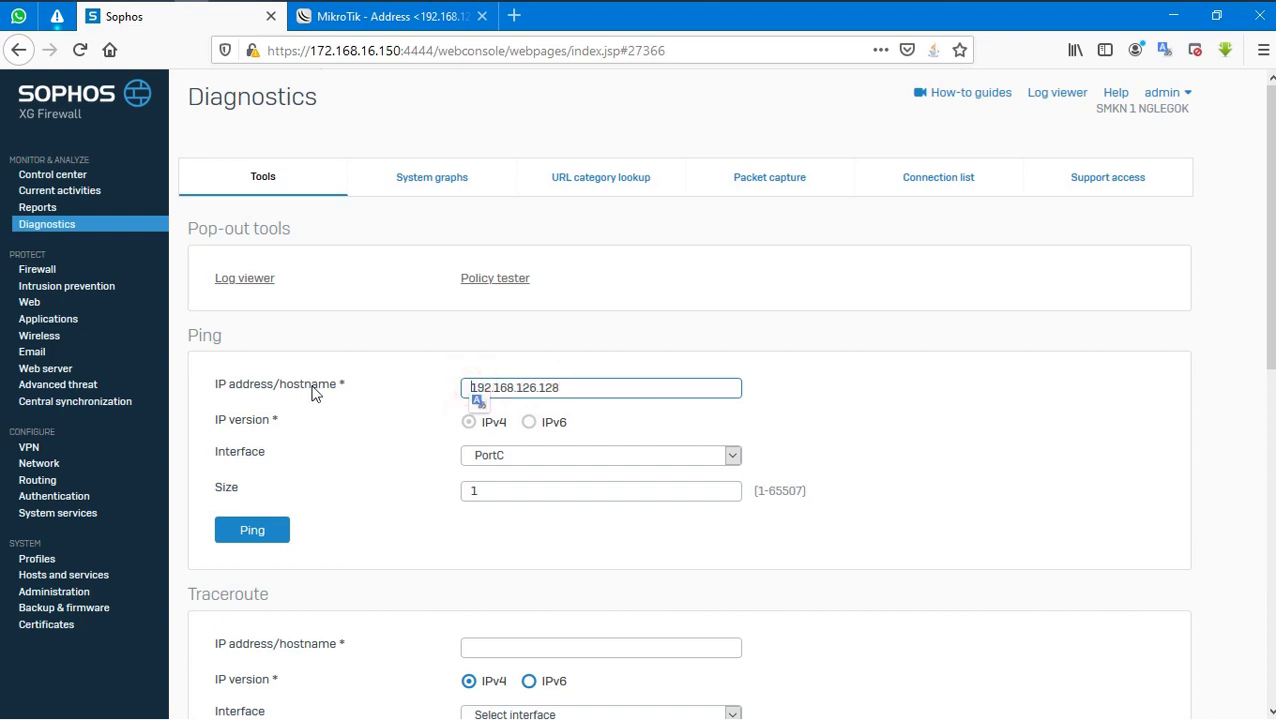
pyautogui.click(483, 460)
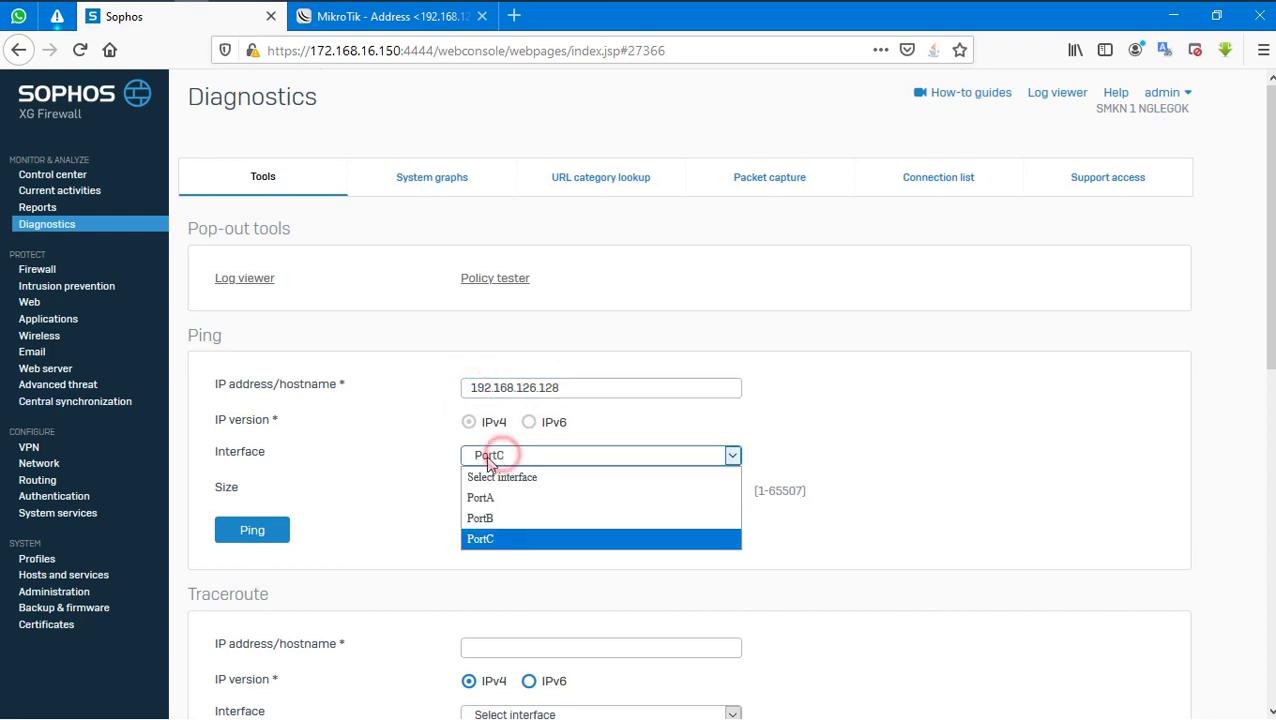
pyautogui.click(502, 462)
pyautogui.click(260, 542)
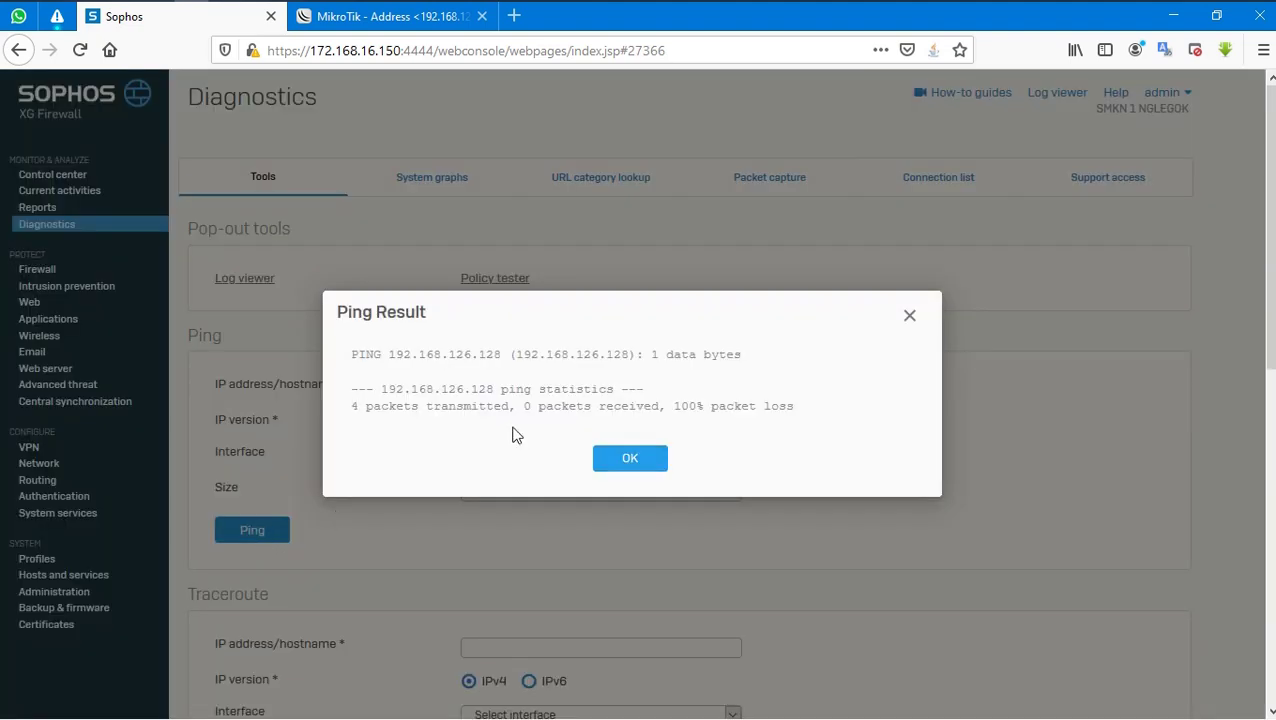
pyautogui.moveTo(330, 370); pyautogui.dragTo(624, 464)
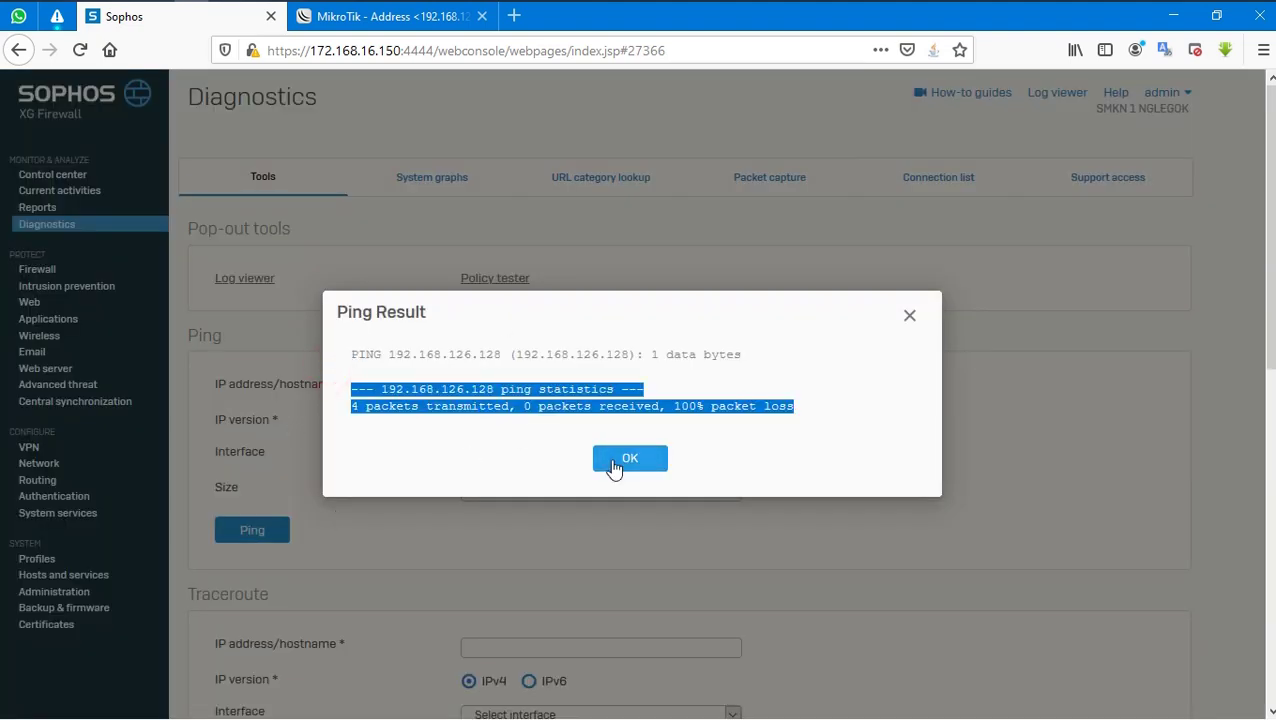
pyautogui.tripleClick(777, 350)
pyautogui.click(775, 345)
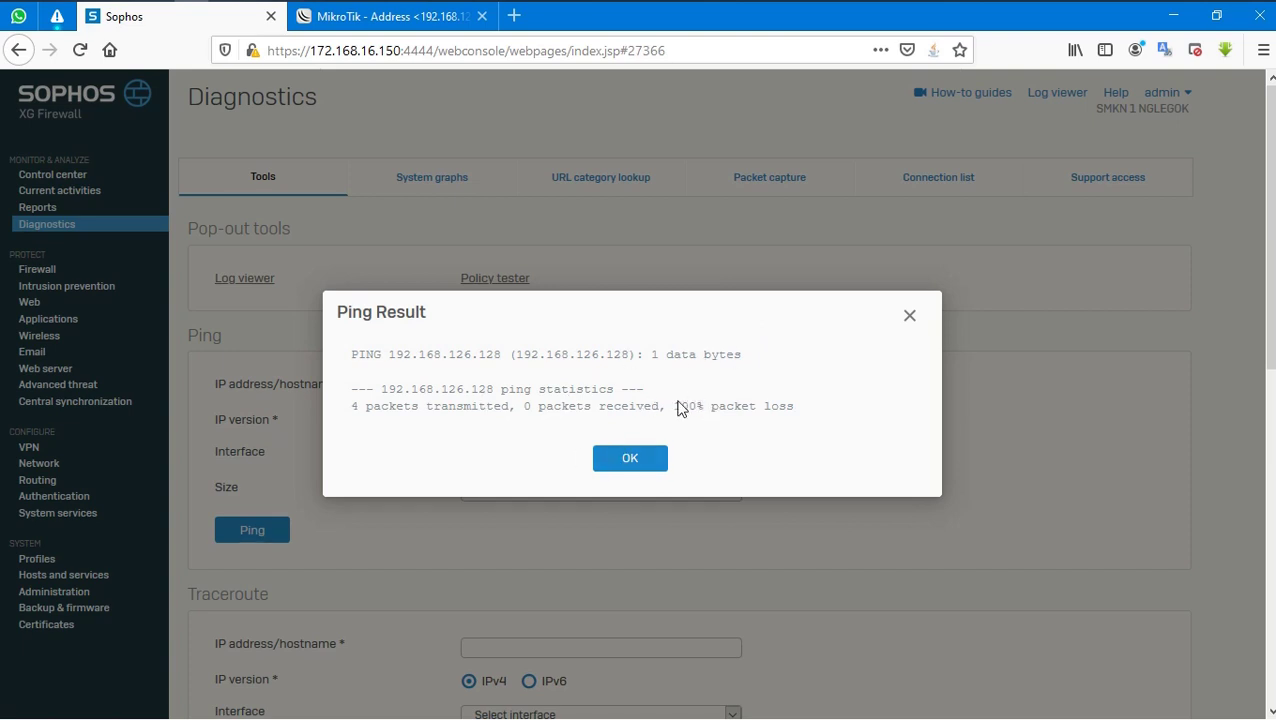
pyautogui.moveTo(674, 405); pyautogui.dragTo(775, 430)
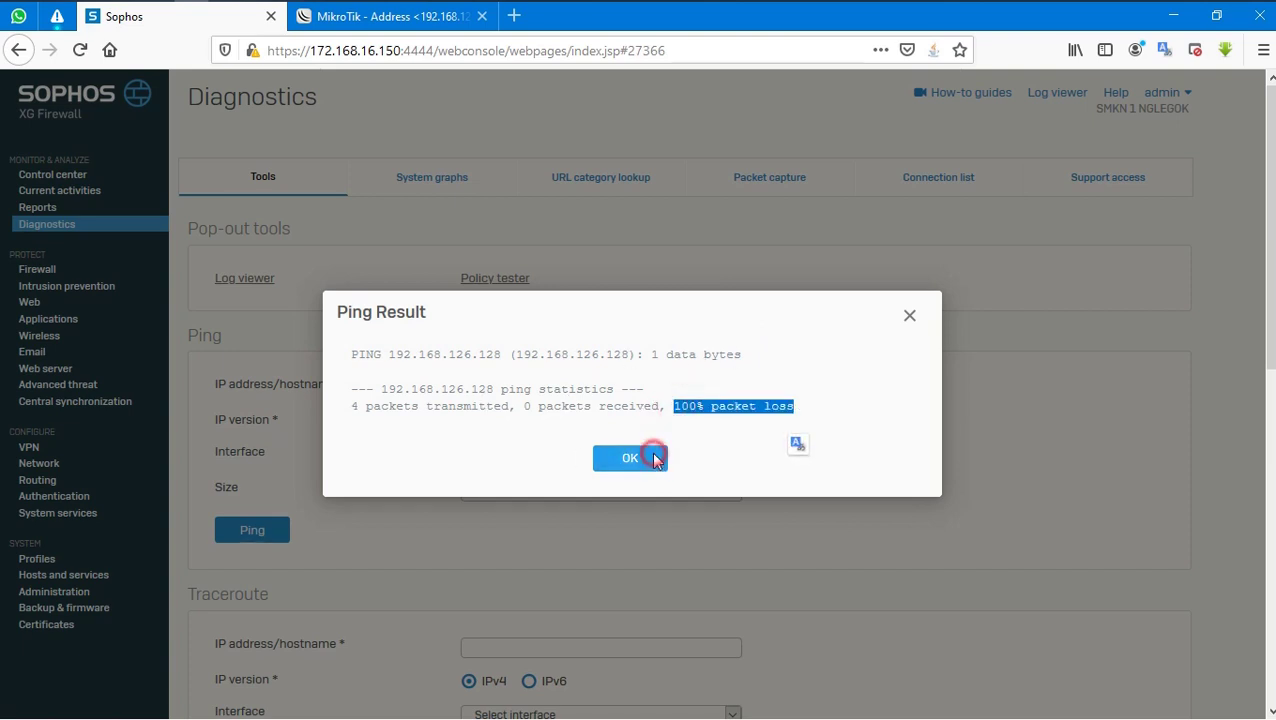
pyautogui.click(652, 456)
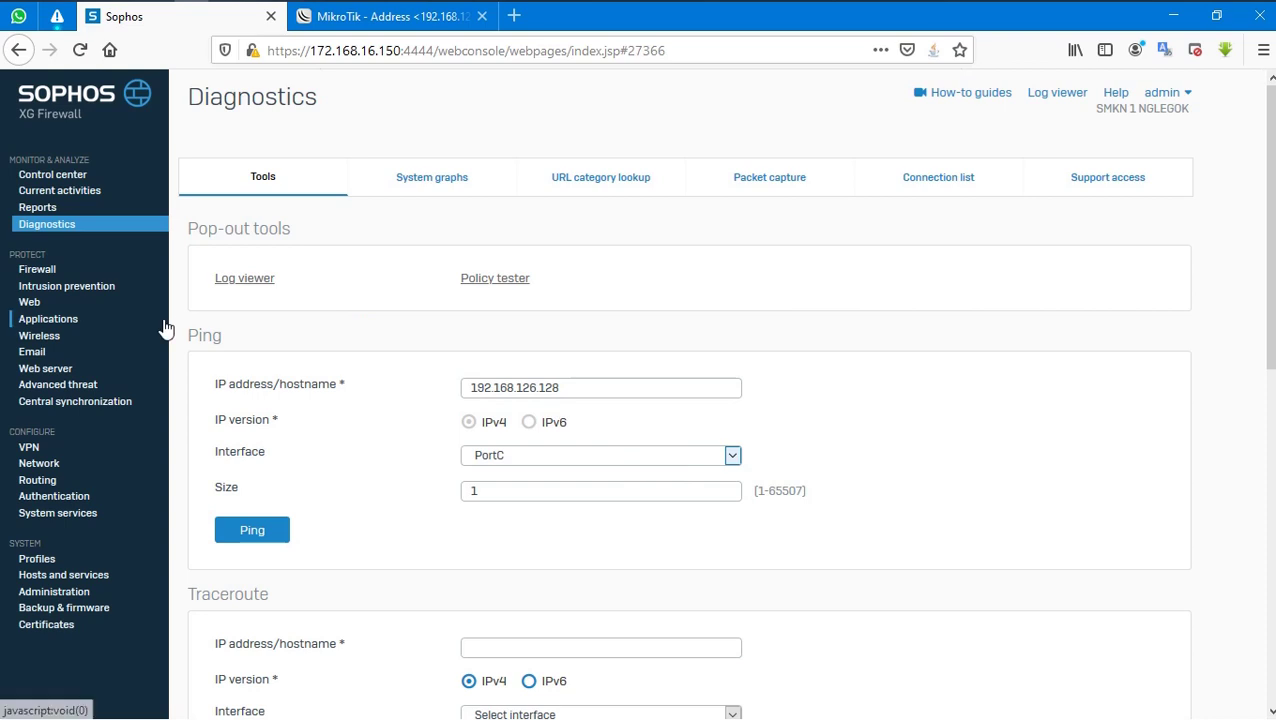
# Step: Start a new IPv4 unicast static route with destination 192.168.126.0, netmask /24 and gateway 1.1.1.2
pyautogui.click(41, 486)
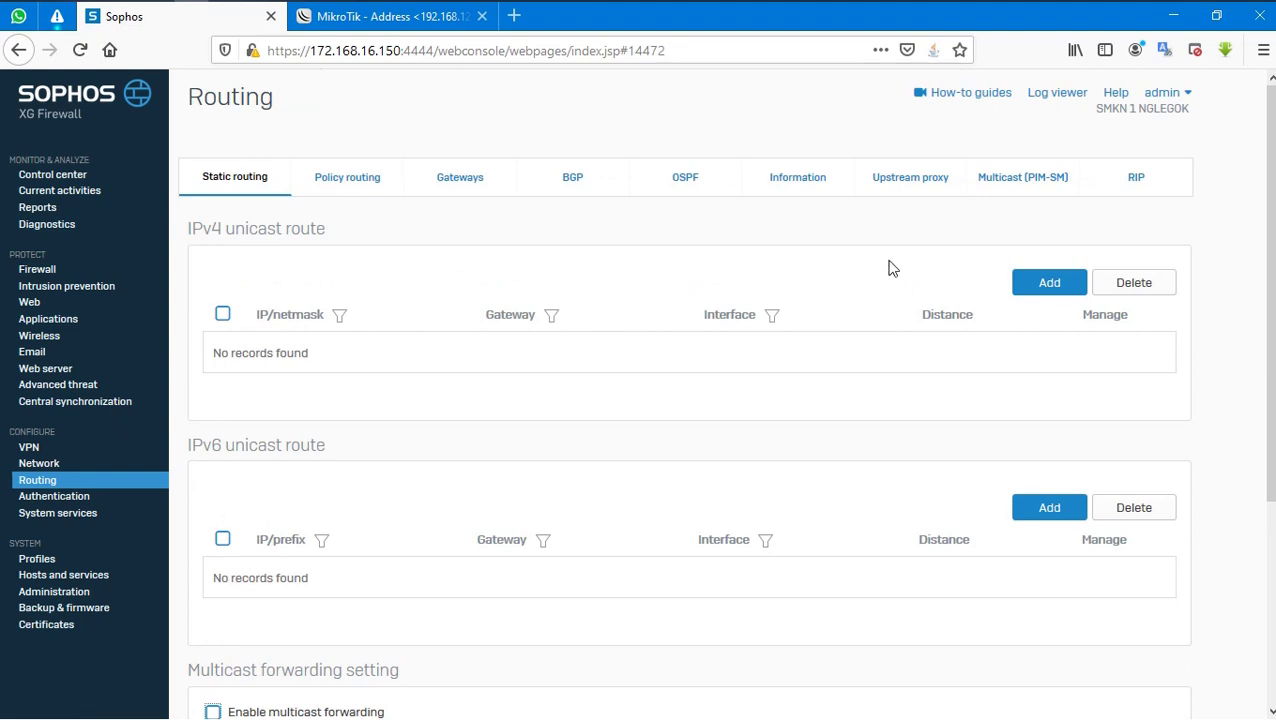
pyautogui.click(1020, 289)
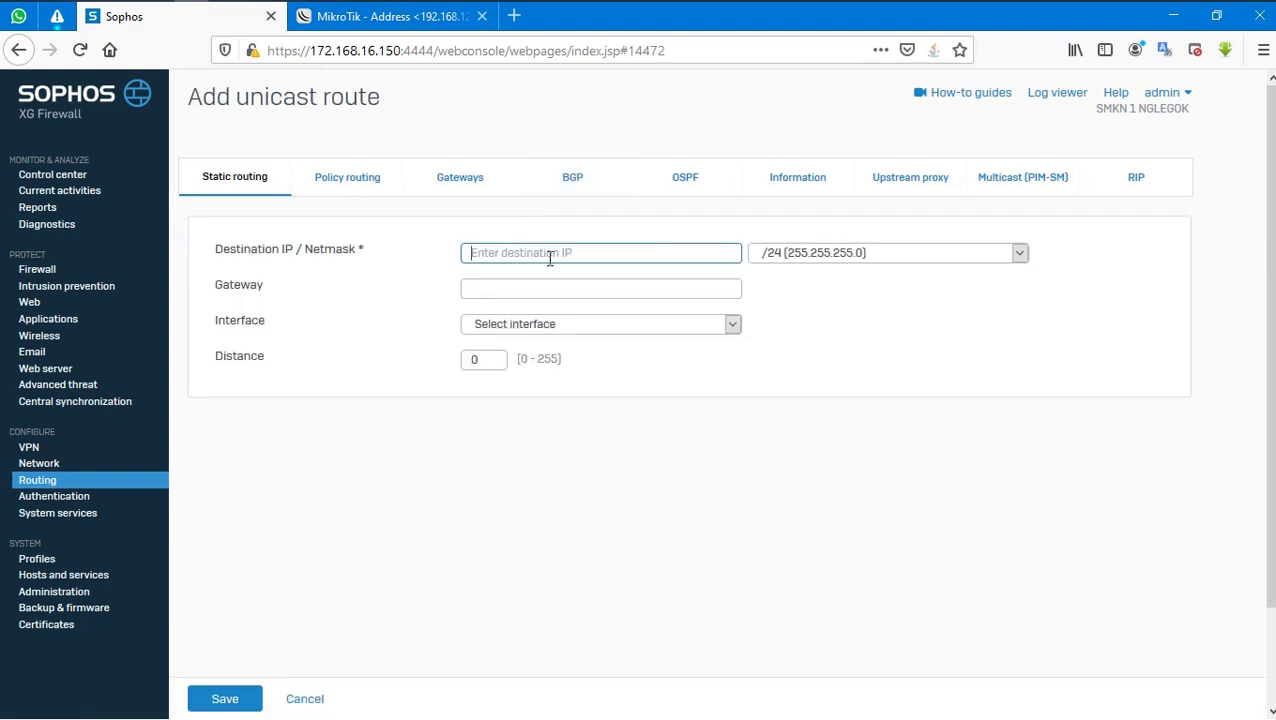
pyautogui.hotkey('ctrl', 'v')
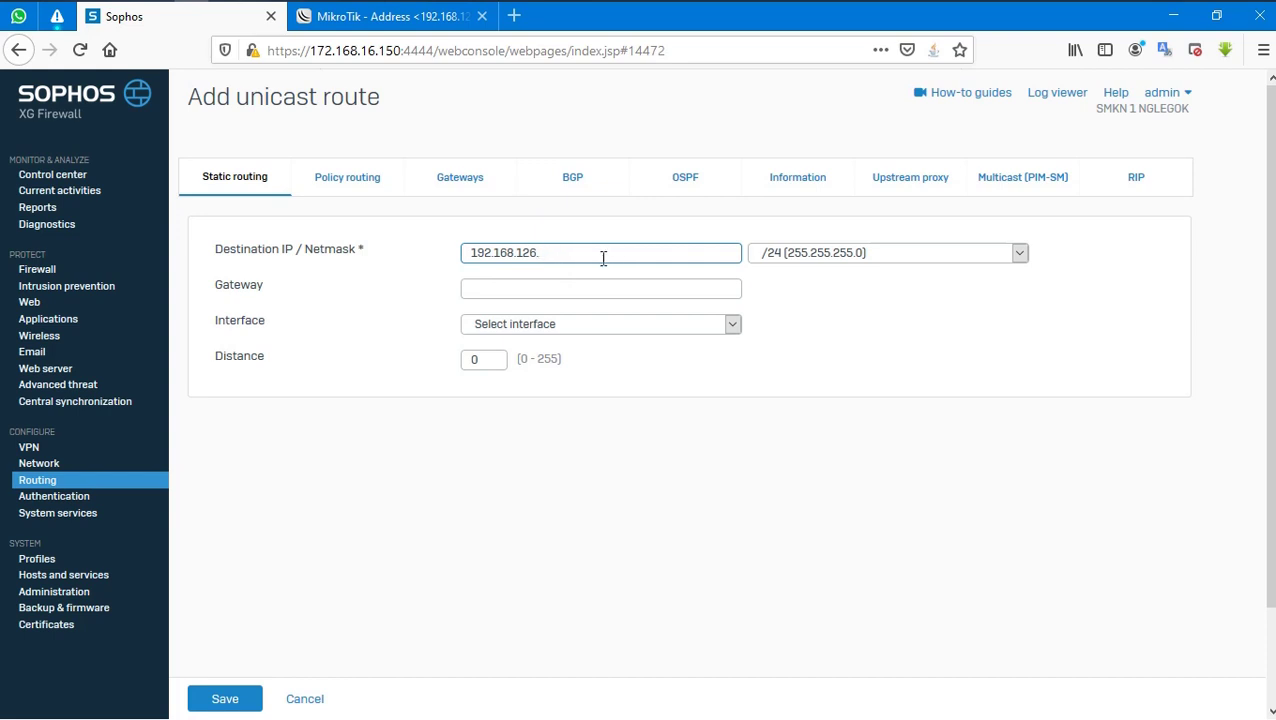
pyautogui.click(526, 297)
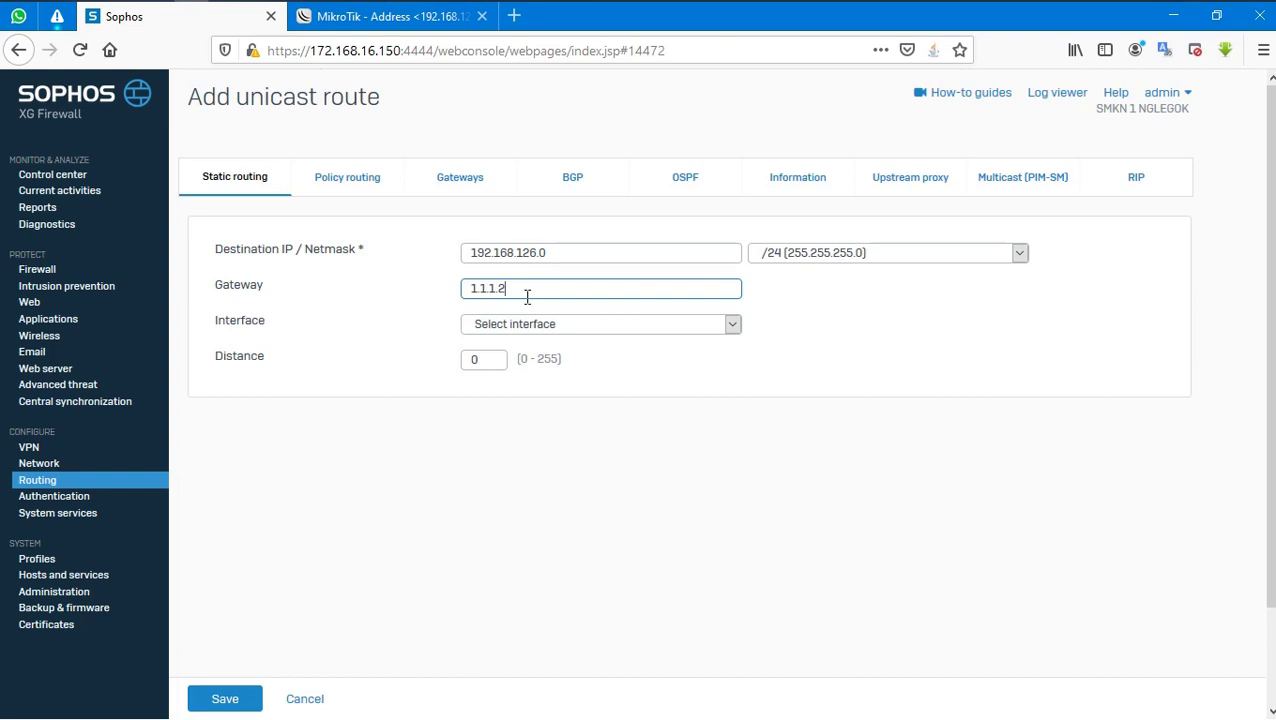
pyautogui.moveTo(208, 286); pyautogui.dragTo(279, 306)
# Step: Check the gateway address in MikroTik's address list, and set the Sophos route's interface to PortC-1.1.1.1
pyautogui.click(390, 16)
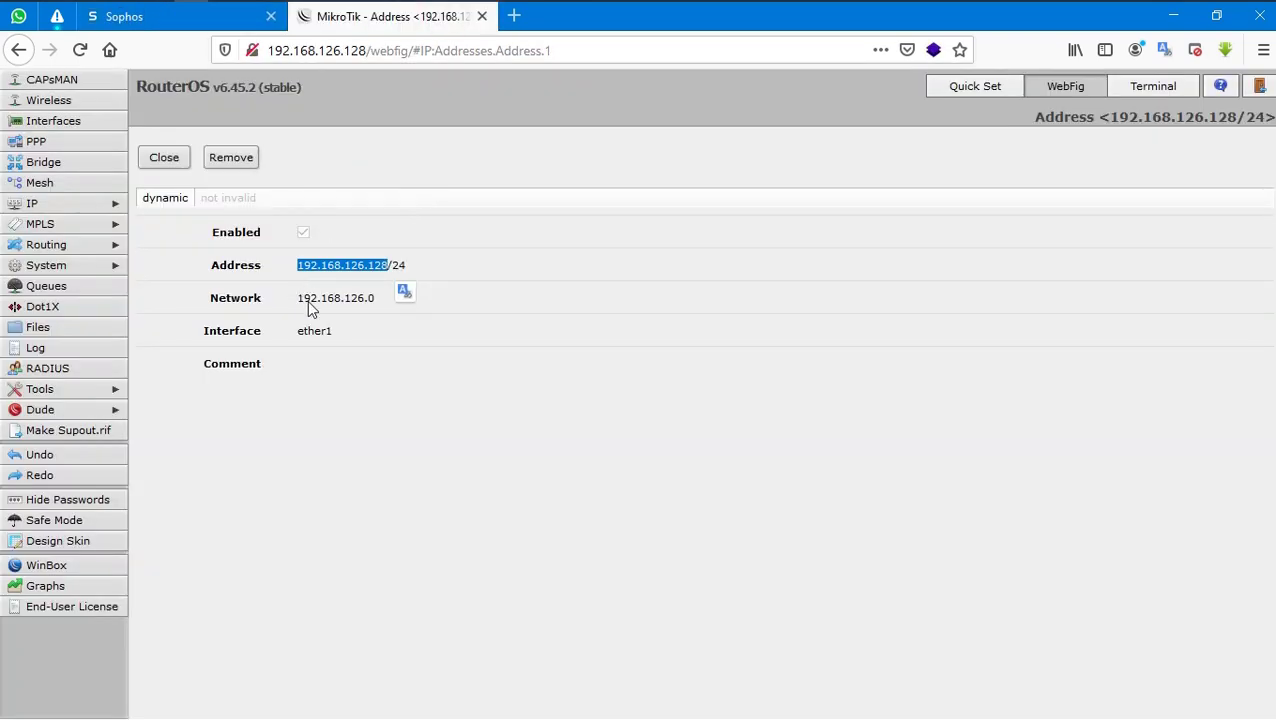
pyautogui.click(176, 163)
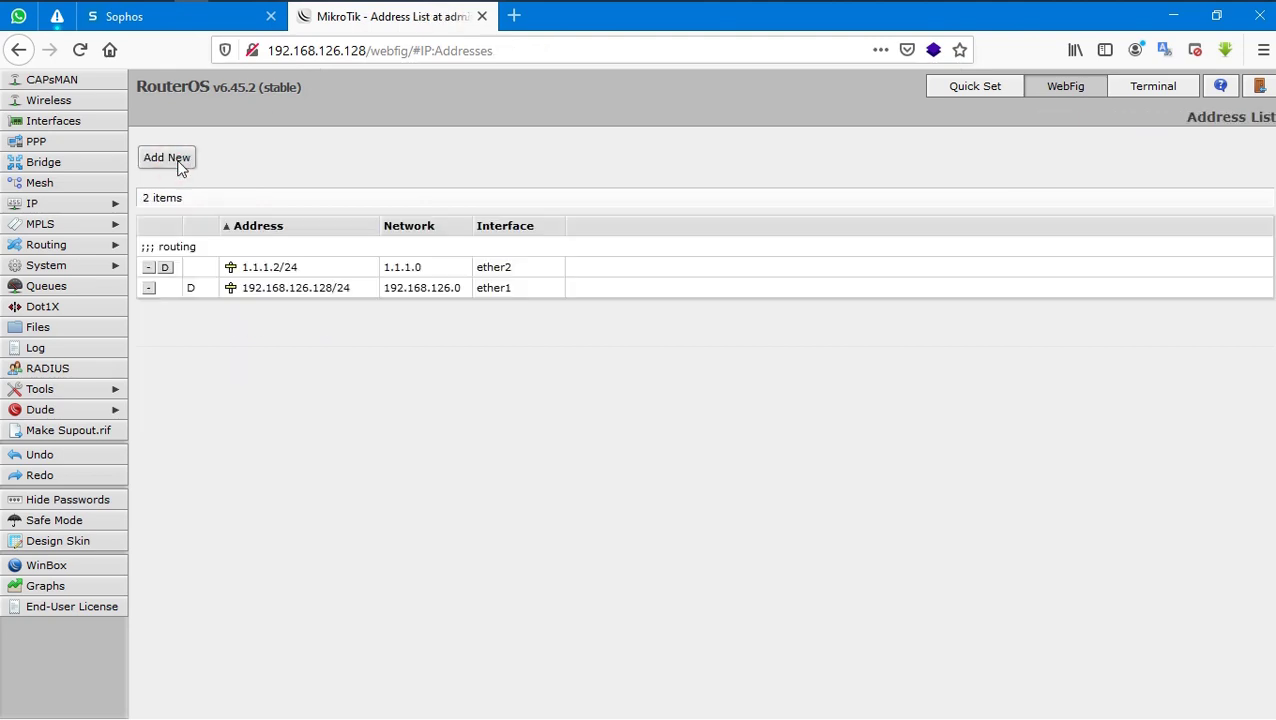
pyautogui.click(165, 16)
pyautogui.click(590, 323)
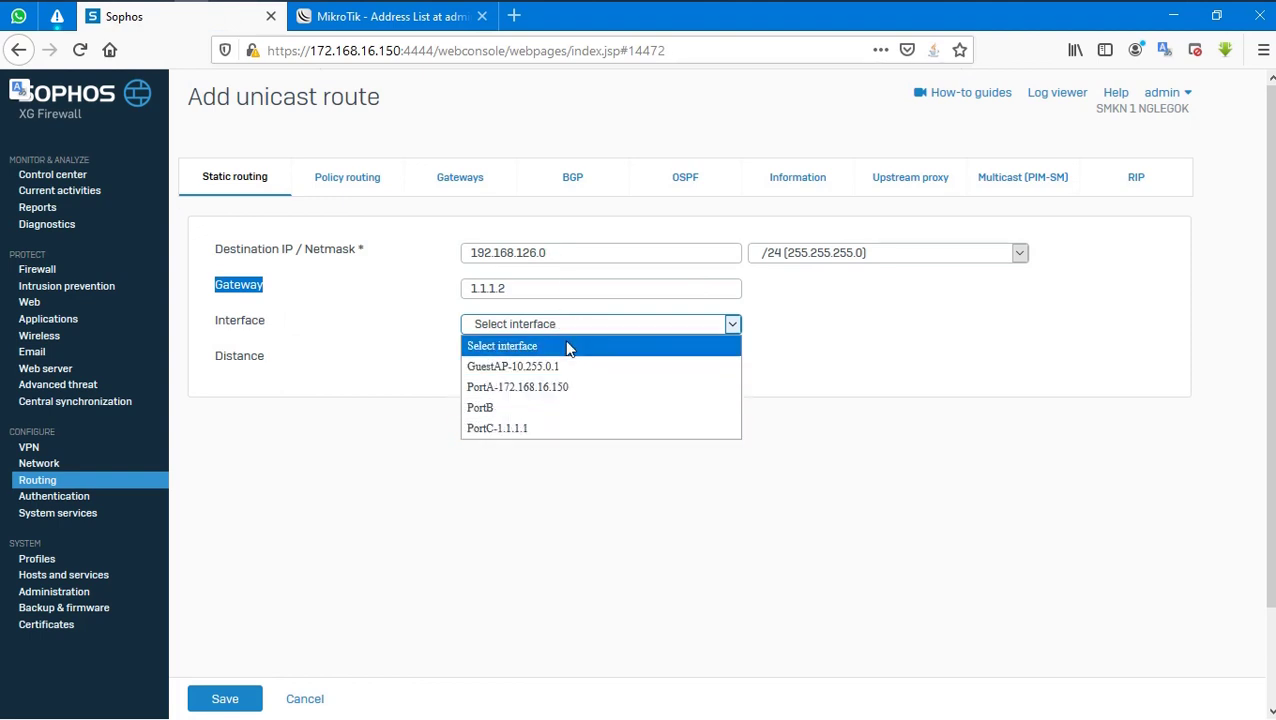
pyautogui.click(528, 430)
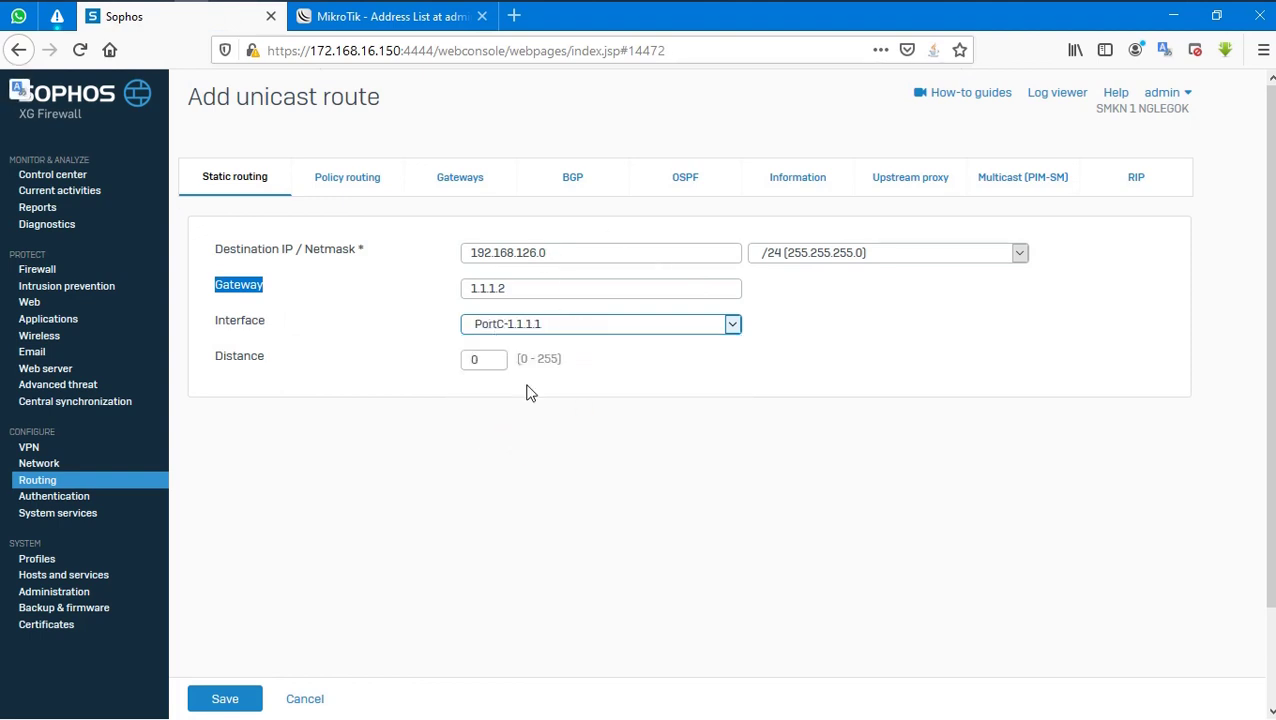
# Step: Reset the route's interface to "Select interface", set the distance to 1, and save the unicast route
pyautogui.click(541, 323)
pyautogui.click(503, 346)
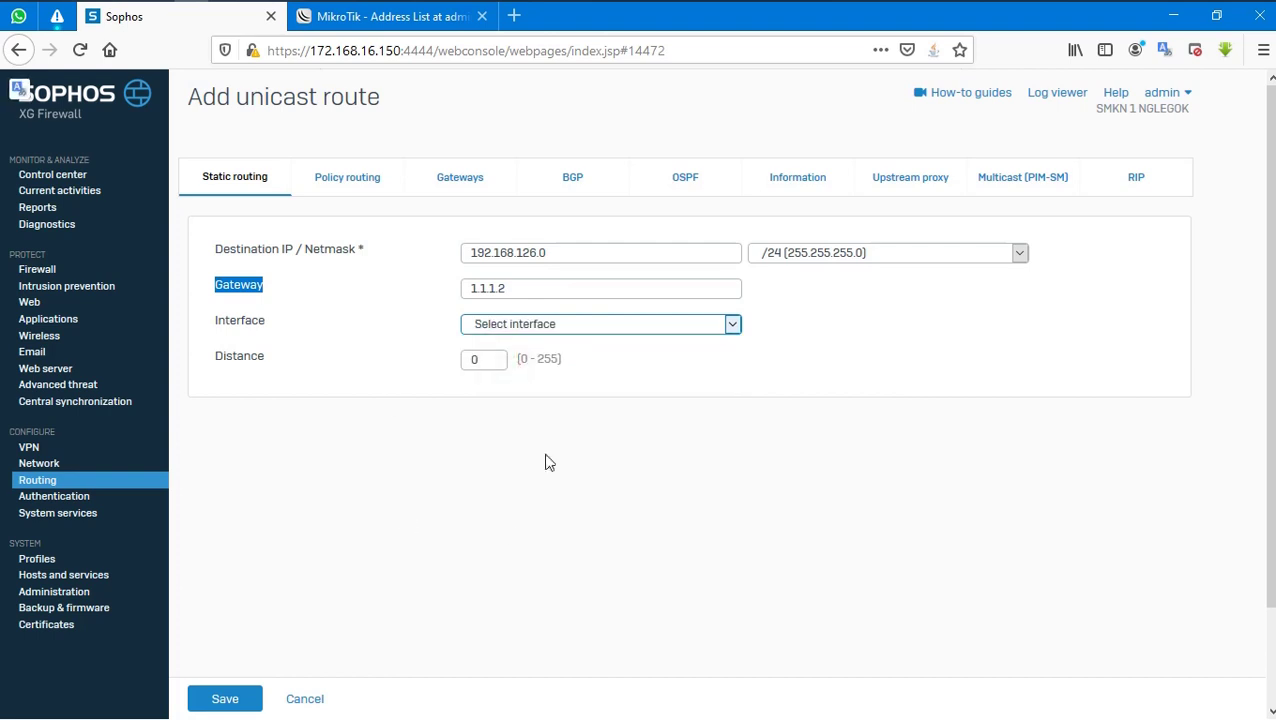
pyautogui.doubleClick(480, 359)
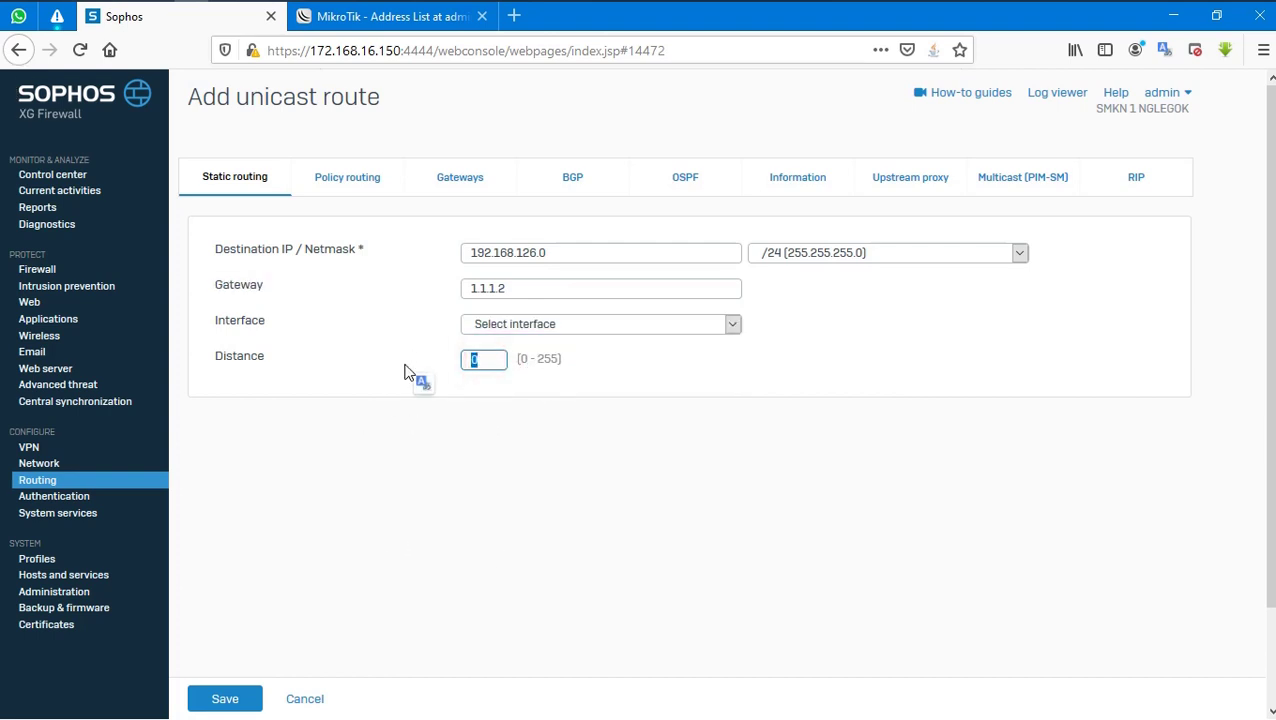
pyautogui.write('1')
pyautogui.click(214, 702)
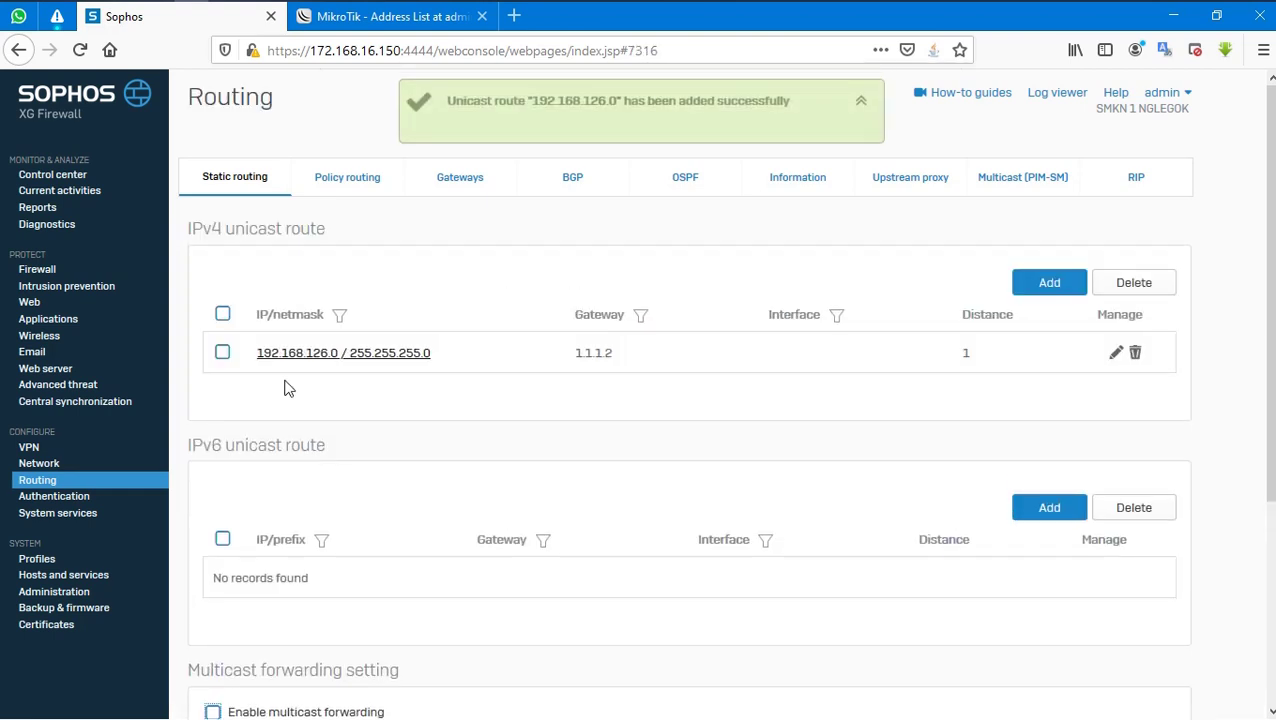
# Step: Switch to MikroTik WebFig, show the IP route list and start a new route
pyautogui.click(375, 20)
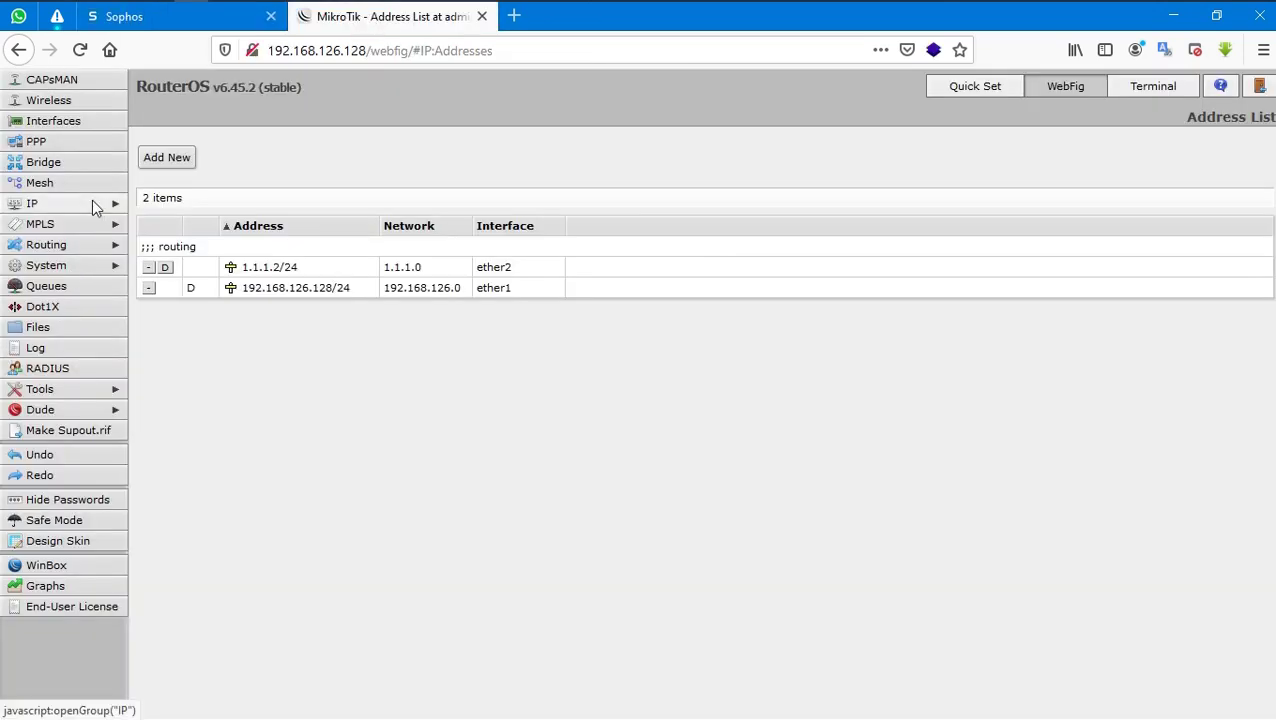
pyautogui.click(92, 203)
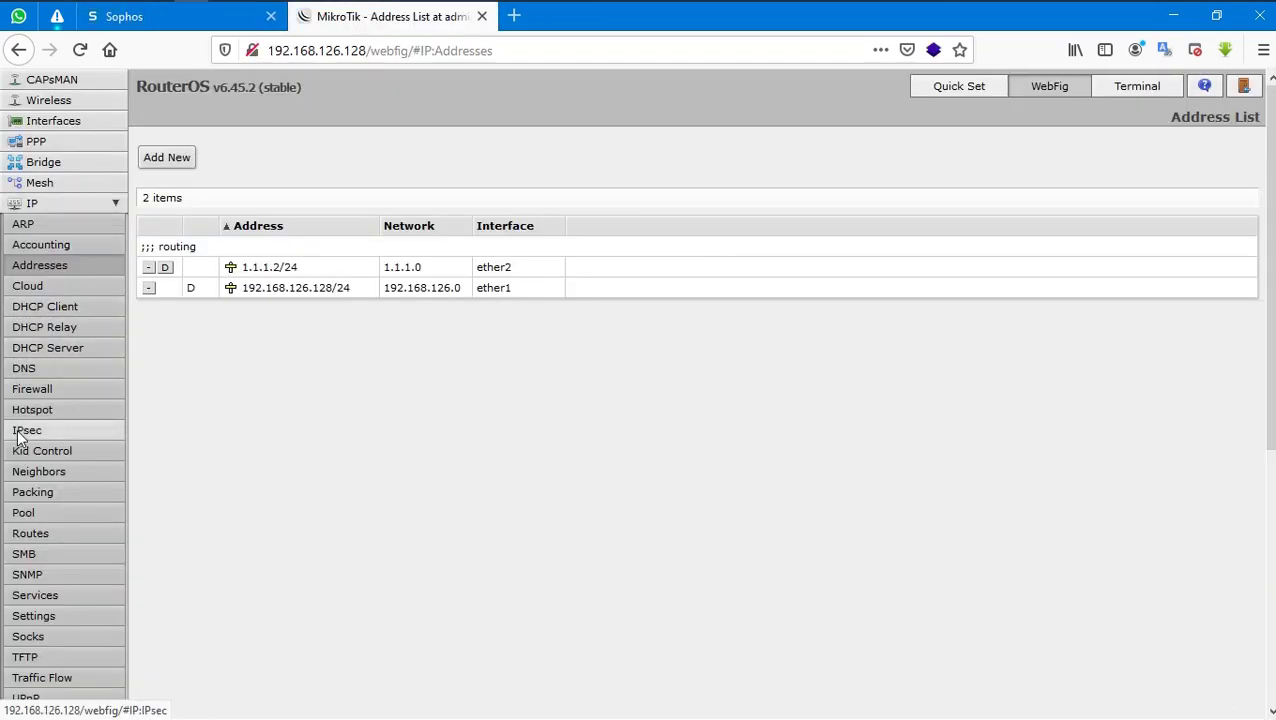
pyautogui.click(52, 533)
pyautogui.click(177, 165)
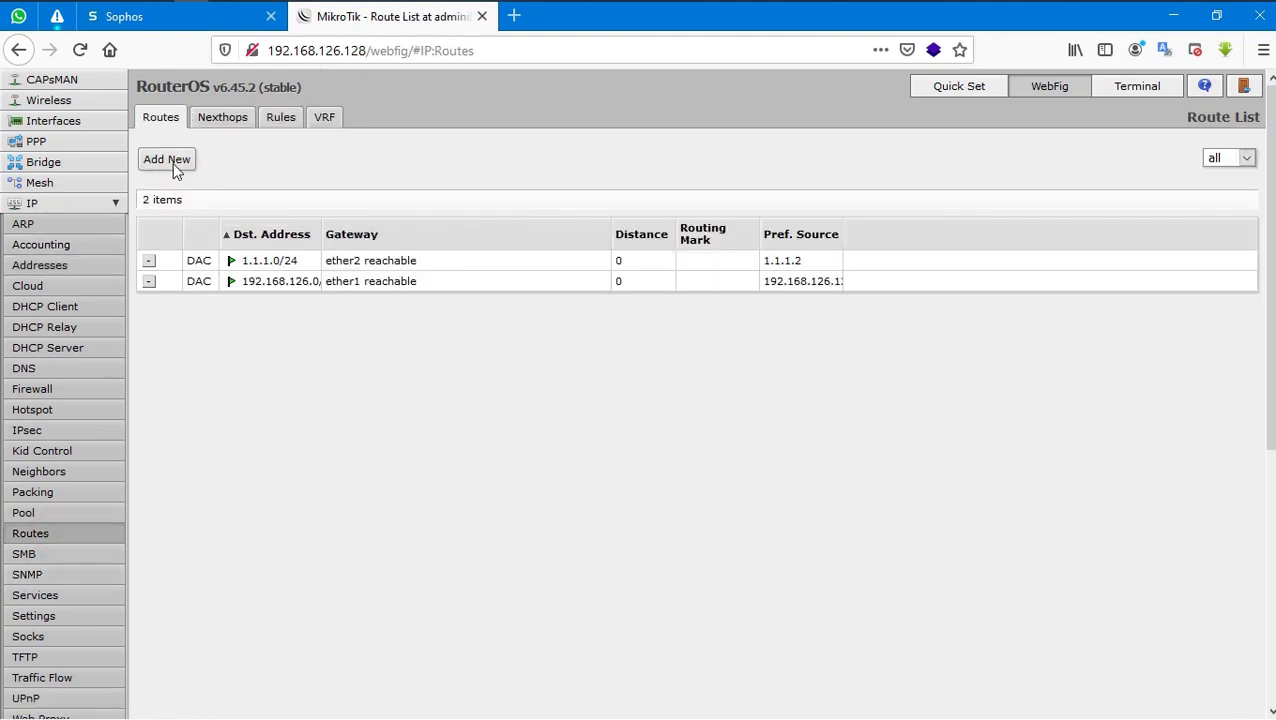
pyautogui.click(172, 163)
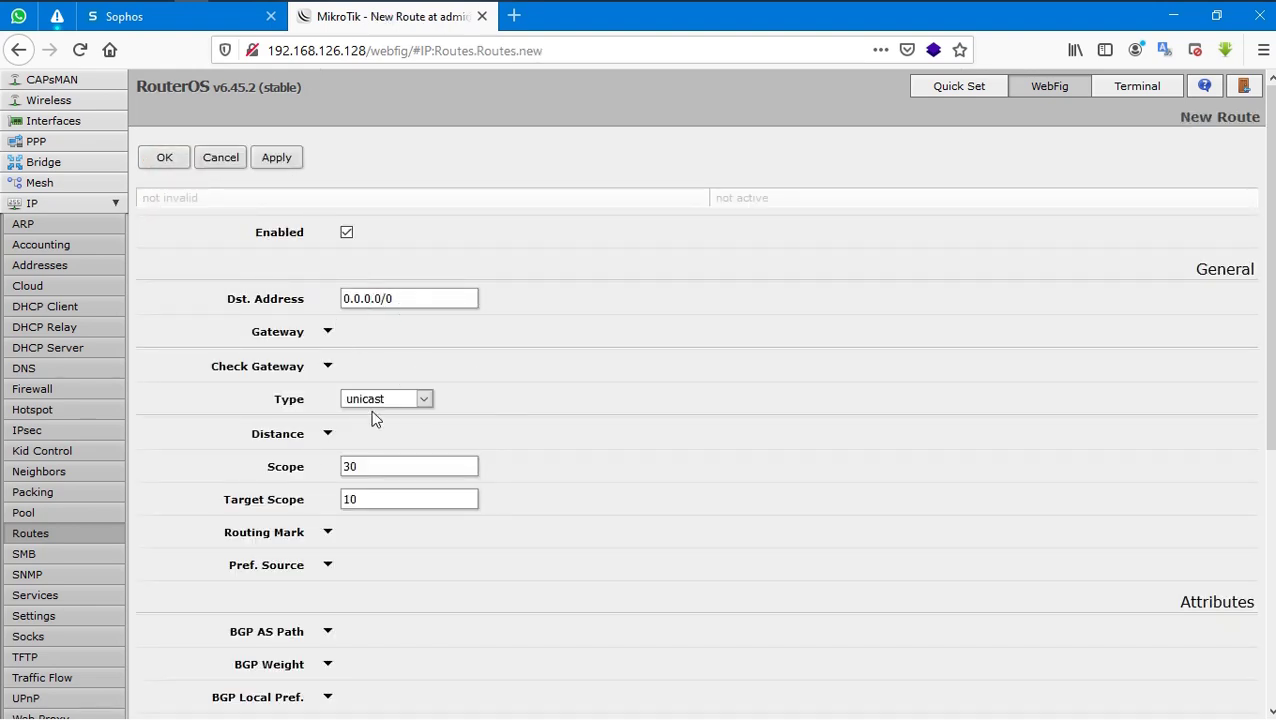
pyautogui.scroll(-4, 390, 495)
pyautogui.scroll(4, 392, 497)
pyautogui.doubleClick(440, 305)
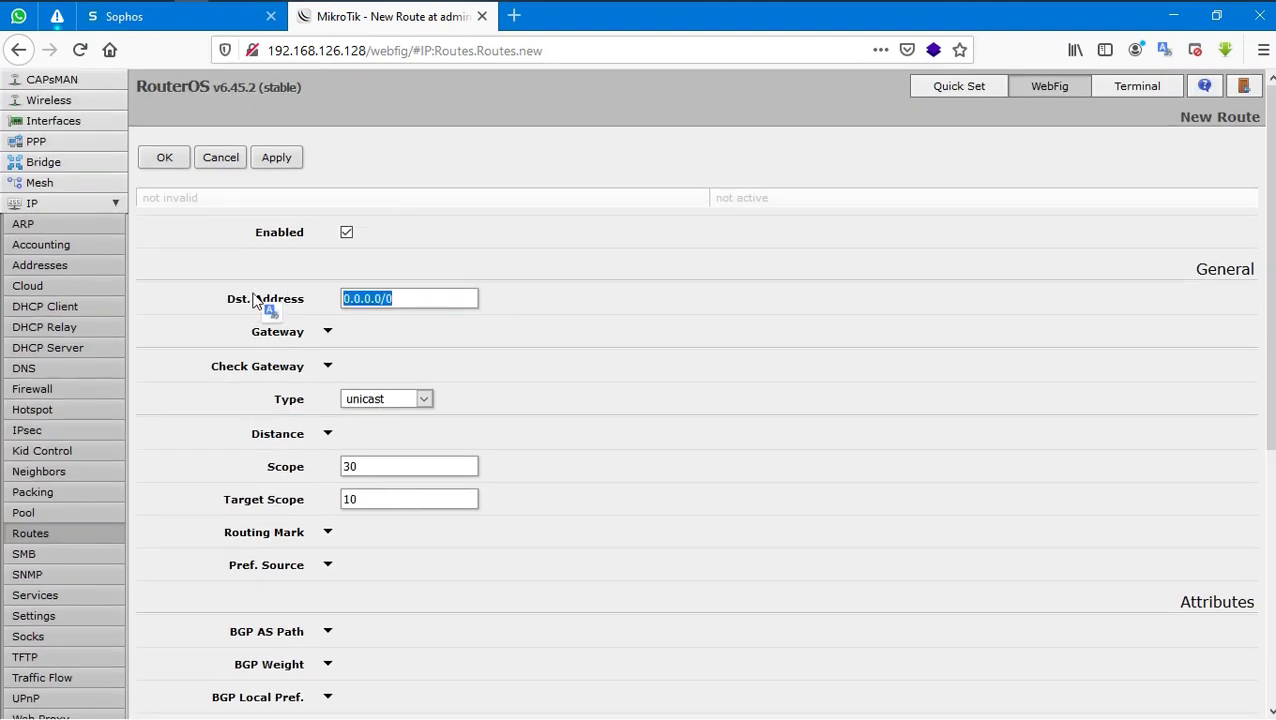
# Step: Switch to Sophos and check the IP addresses of PortA and PortC among the network interfaces
pyautogui.click(230, 28)
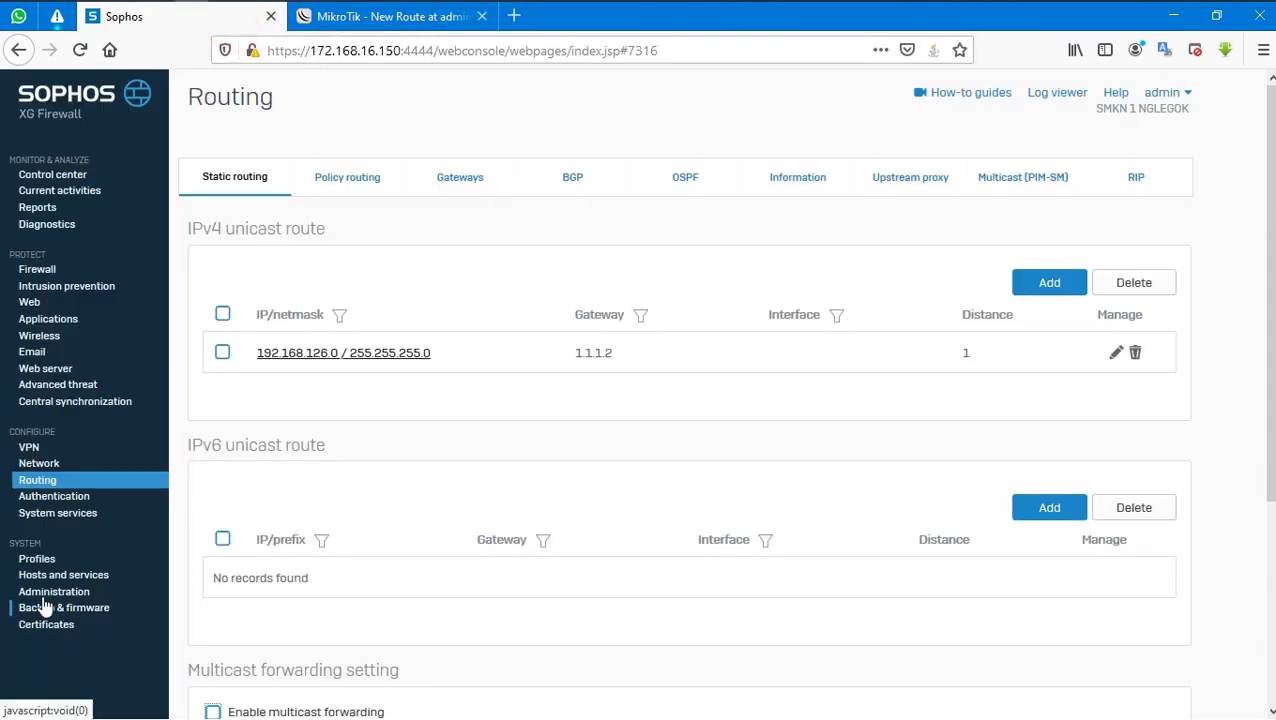
pyautogui.click(43, 464)
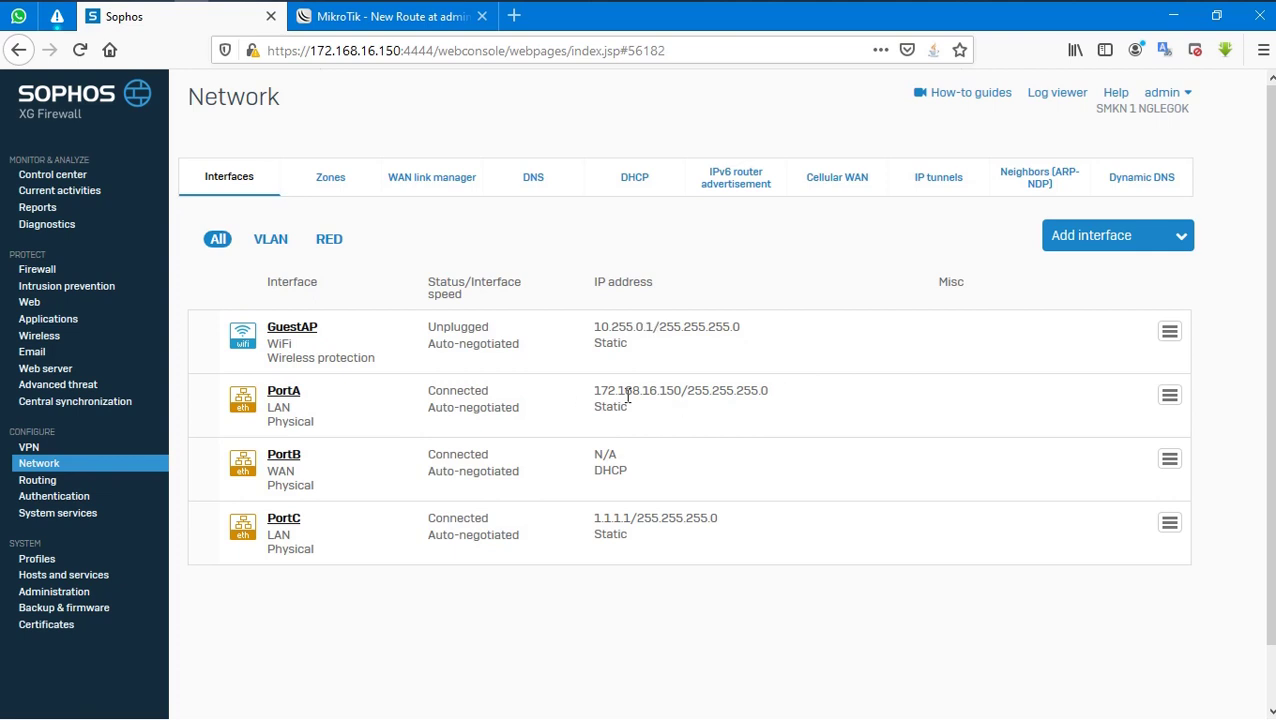
pyautogui.moveTo(588, 393)
pyautogui.mouseDown()
pyautogui.moveTo(854, 373)
pyautogui.moveTo(783, 399)
pyautogui.moveTo(596, 397)
pyautogui.mouseUp()
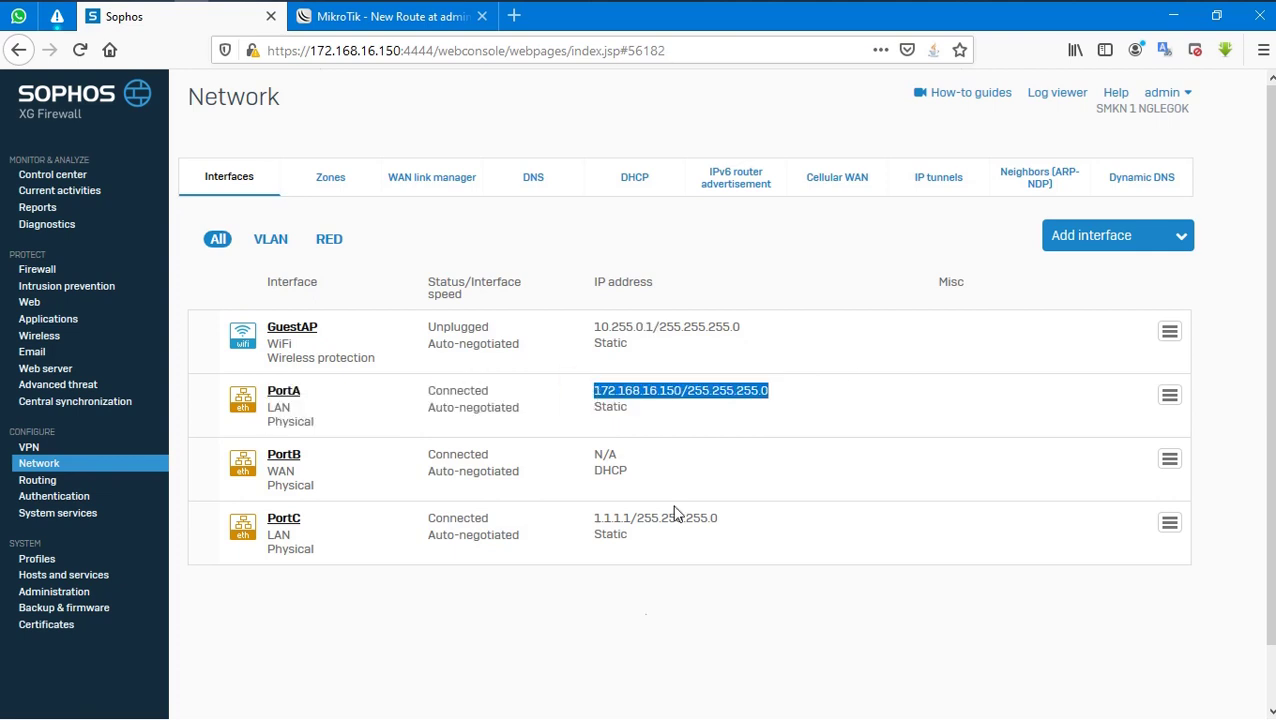
pyautogui.click(681, 590)
pyautogui.moveTo(592, 521); pyautogui.dragTo(745, 494)
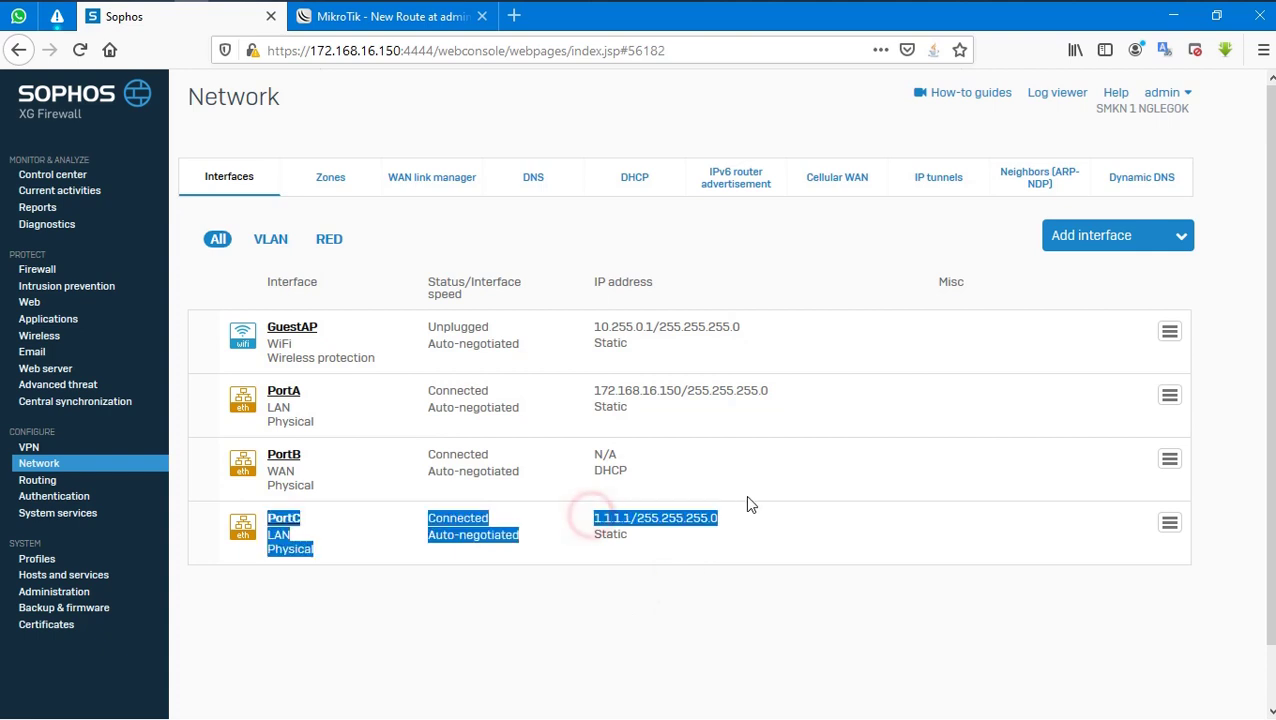
pyautogui.click(567, 598)
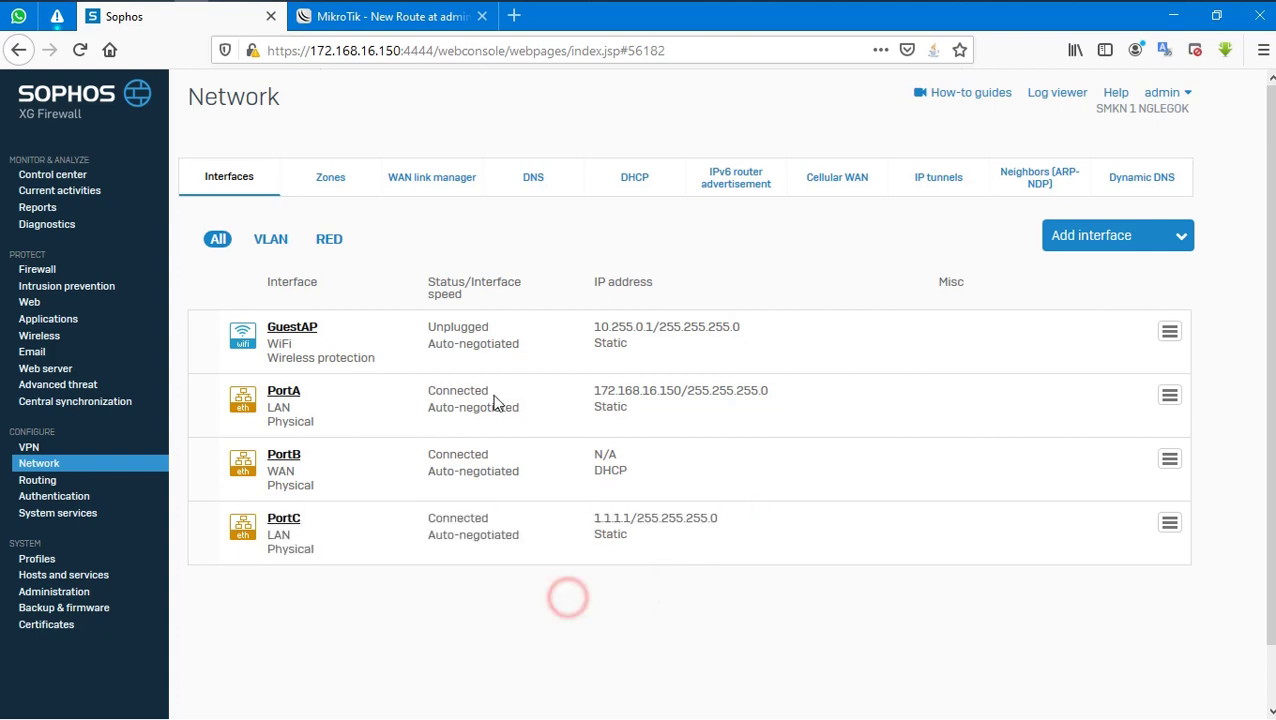
# Step: Switch to MikroTik WebFig, discard the open route form, and add a new route for 0.0.0.0/0 with gateway 1.1.1.1
pyautogui.click(352, 17)
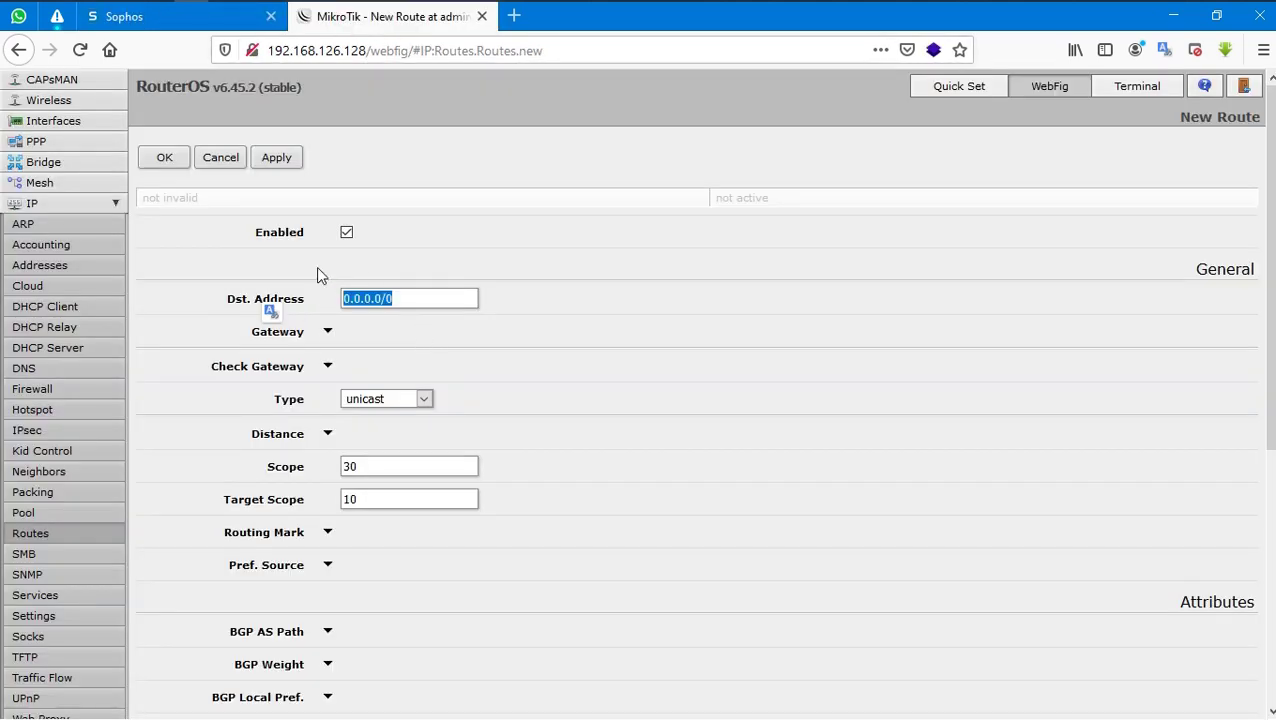
pyautogui.click(224, 159)
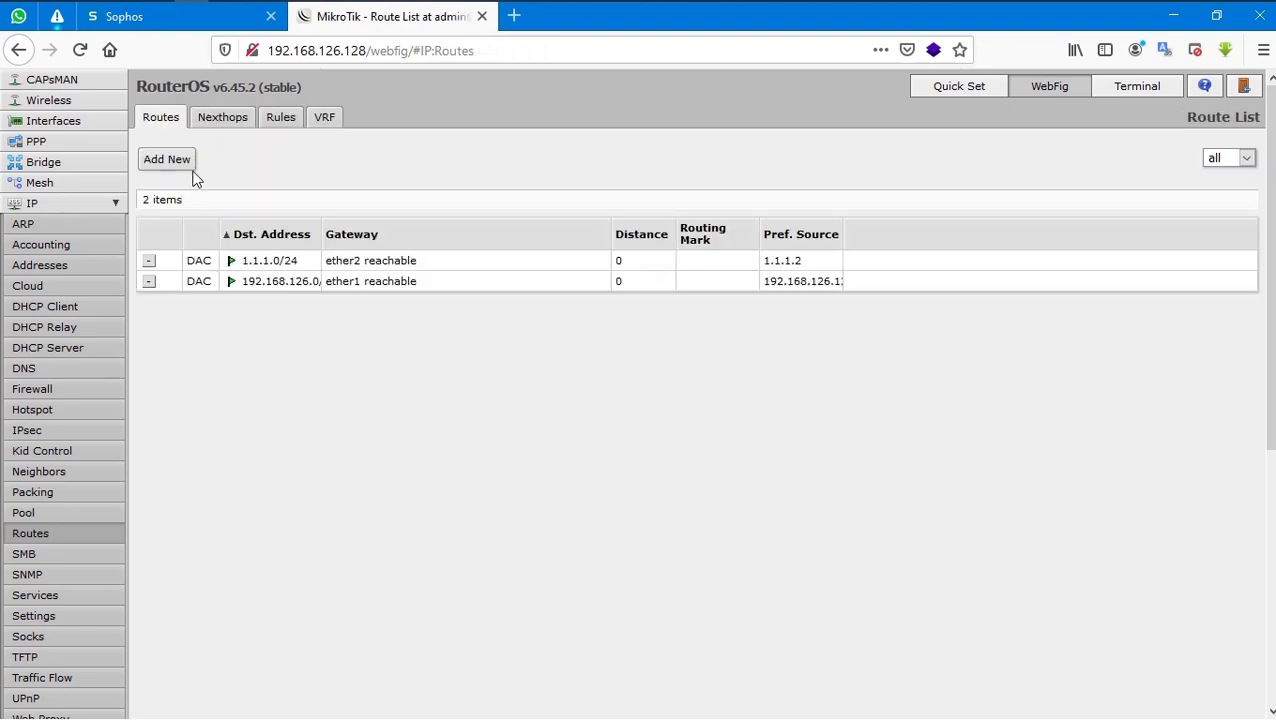
pyautogui.click(183, 163)
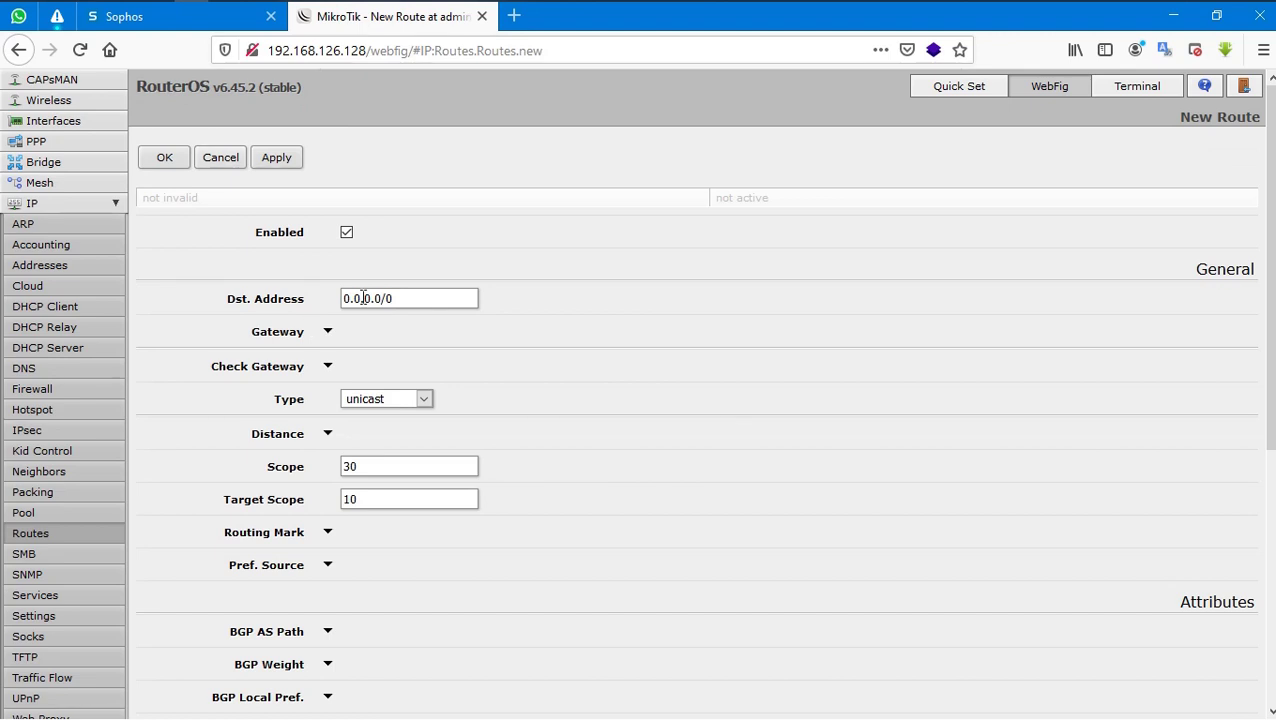
pyautogui.click(327, 331)
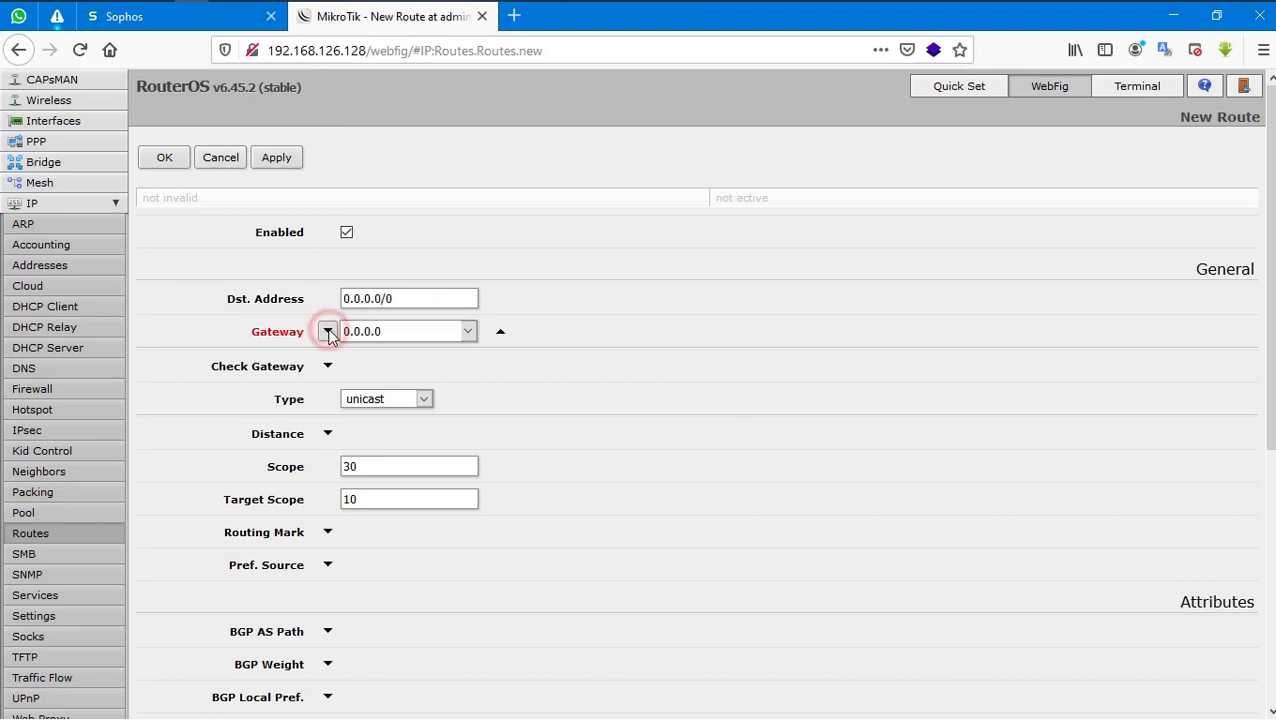
pyautogui.click(402, 338)
pyautogui.moveTo(402, 338); pyautogui.dragTo(268, 347)
pyautogui.write('1')
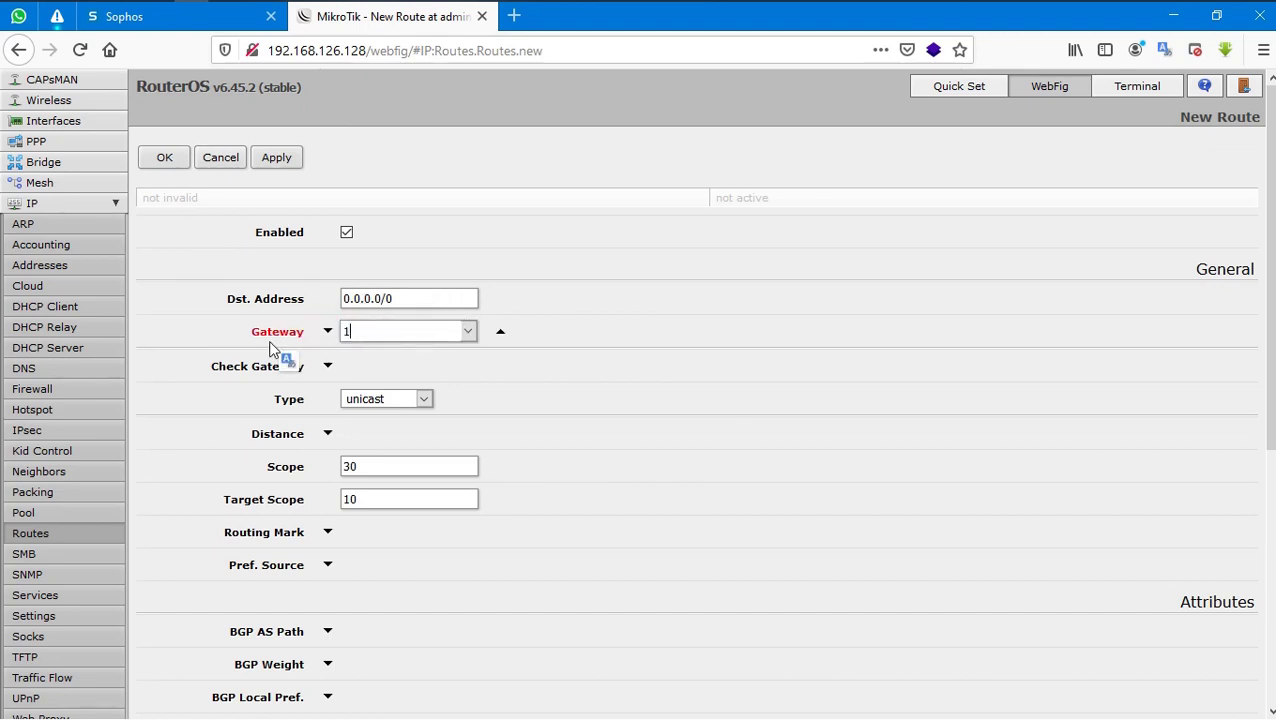
pyautogui.write('.1.1.1')
pyautogui.click(166, 160)
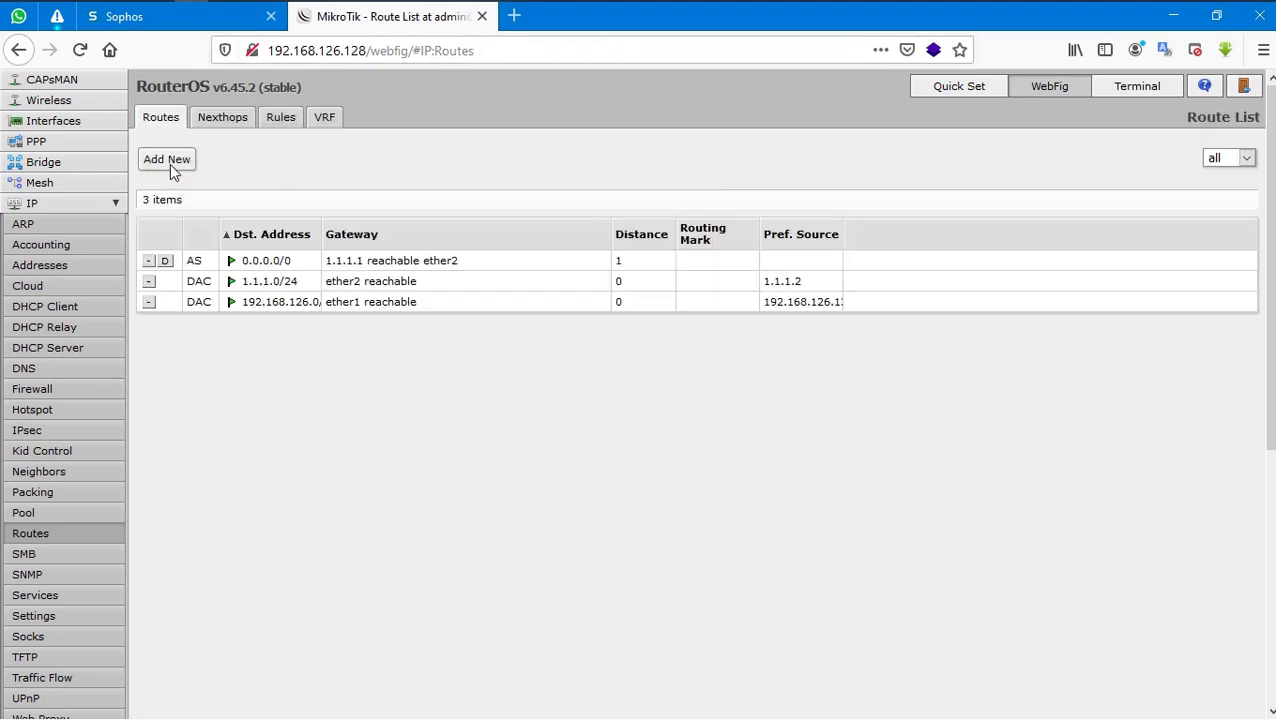
# Step: Switch to Sophos, ping 192.168.126.128 through PortC with size 1, and review the replies
pyautogui.click(172, 18)
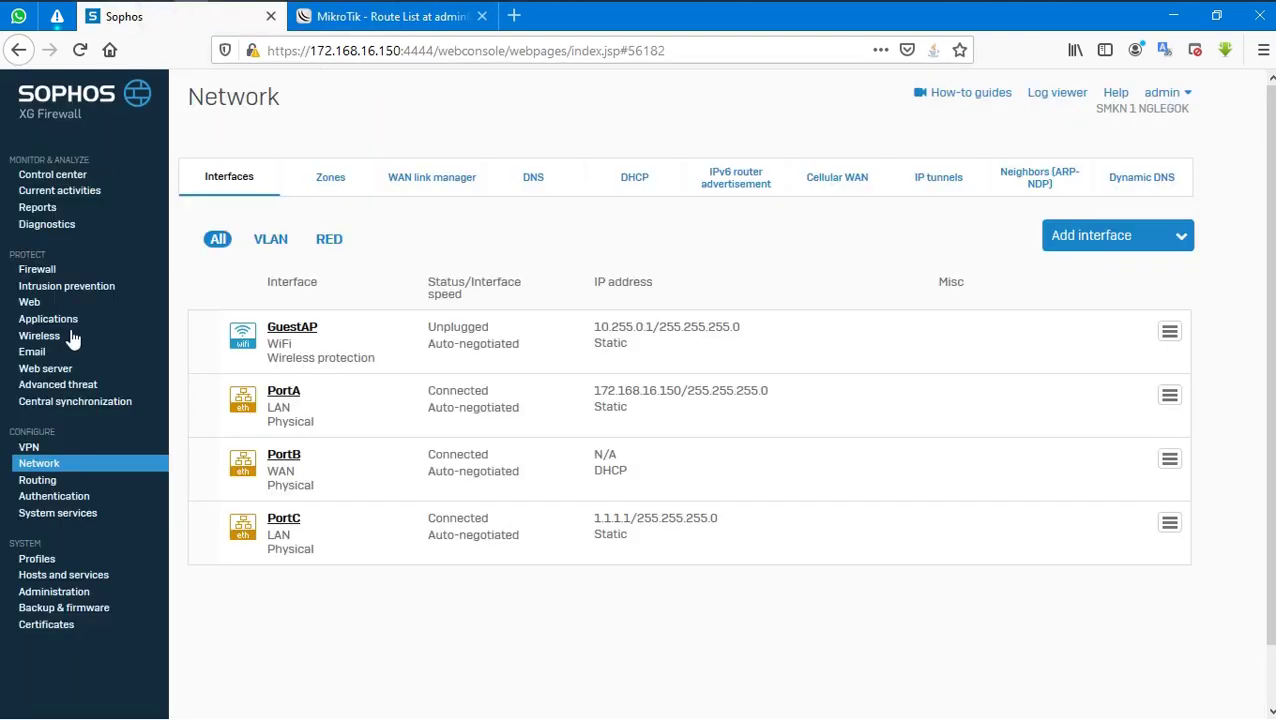
pyautogui.click(28, 226)
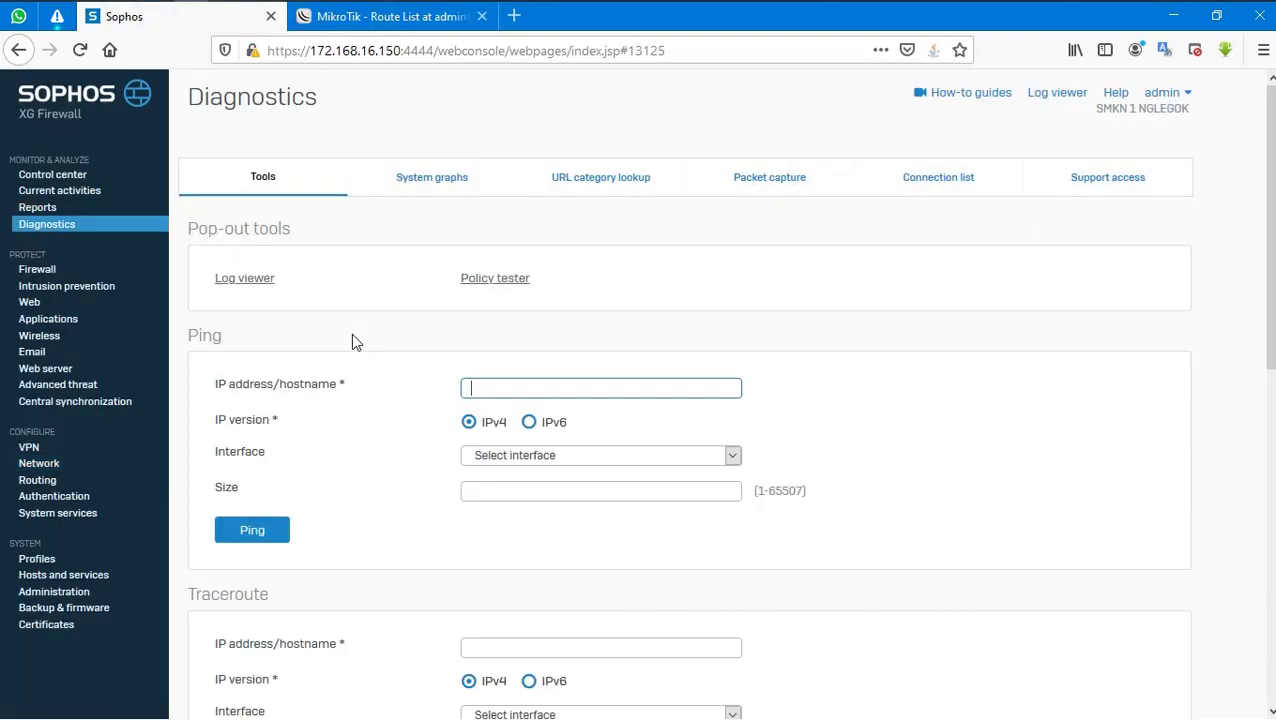
pyautogui.click(515, 455)
pyautogui.click(488, 539)
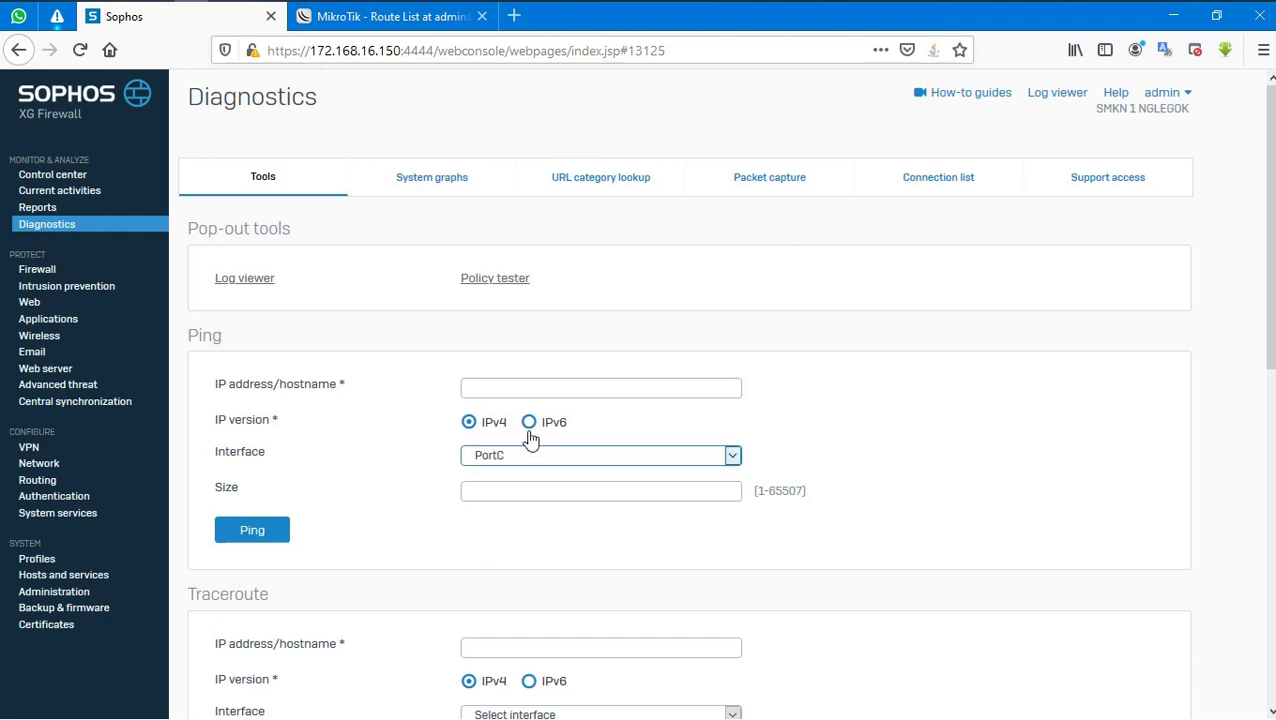
pyautogui.click(490, 393)
pyautogui.write('192.168.126.128')
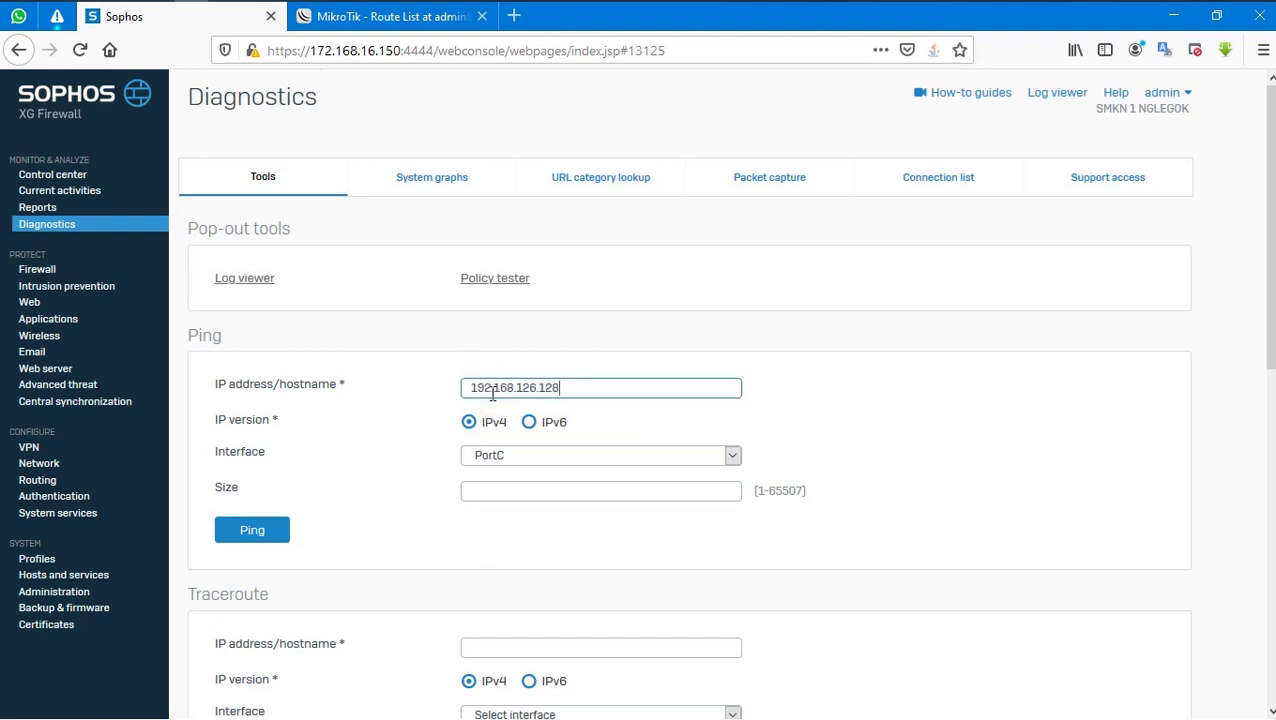
pyautogui.click(489, 491)
pyautogui.write('1')
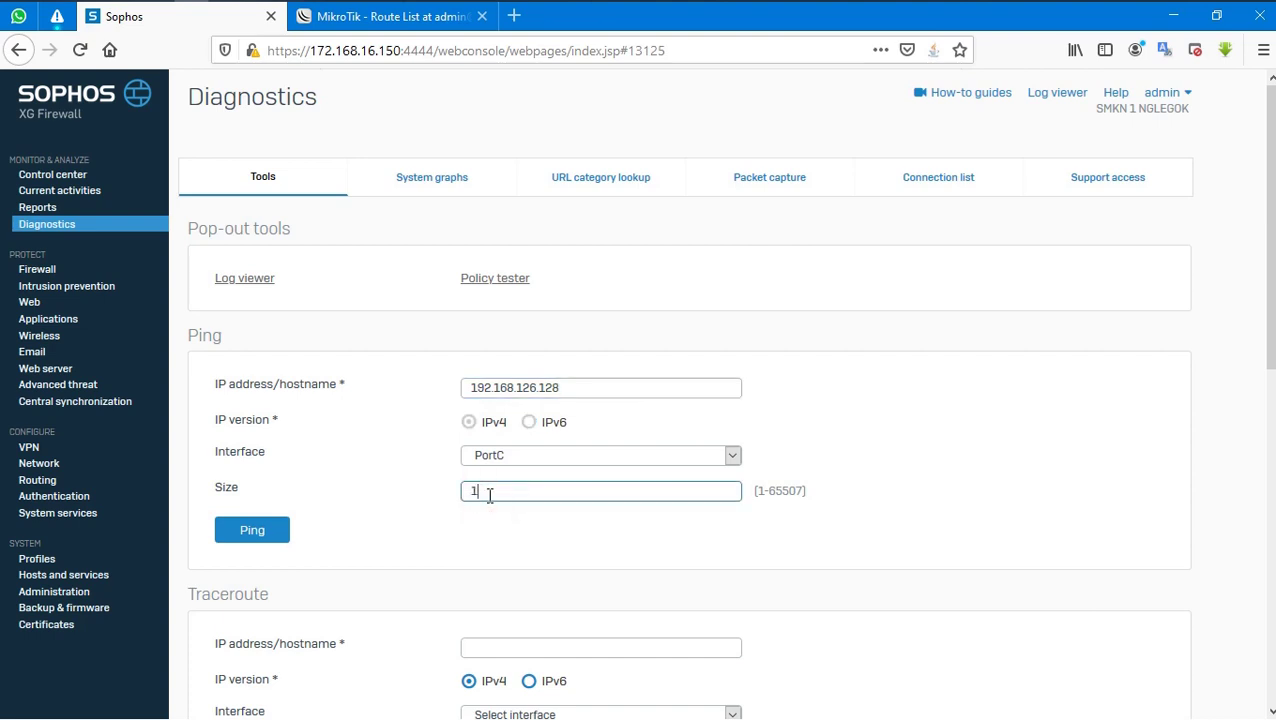
pyautogui.click(253, 531)
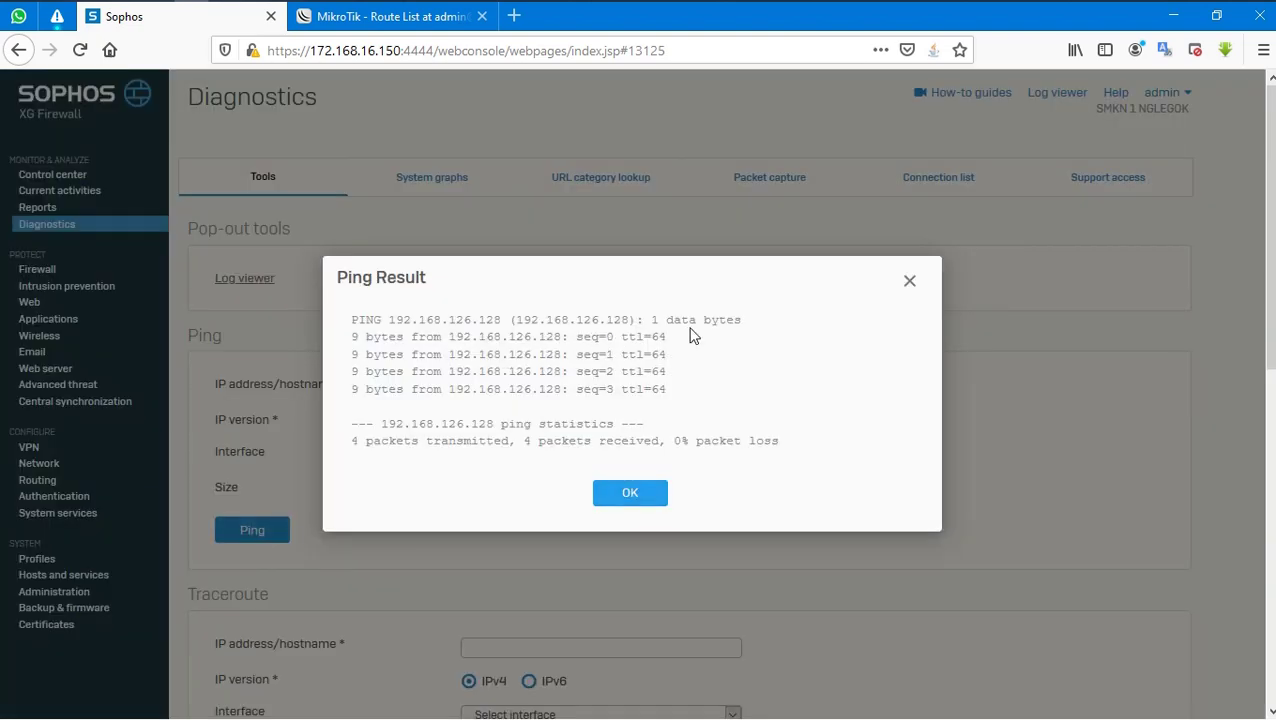
pyautogui.doubleClick(632, 336)
pyautogui.click(632, 336)
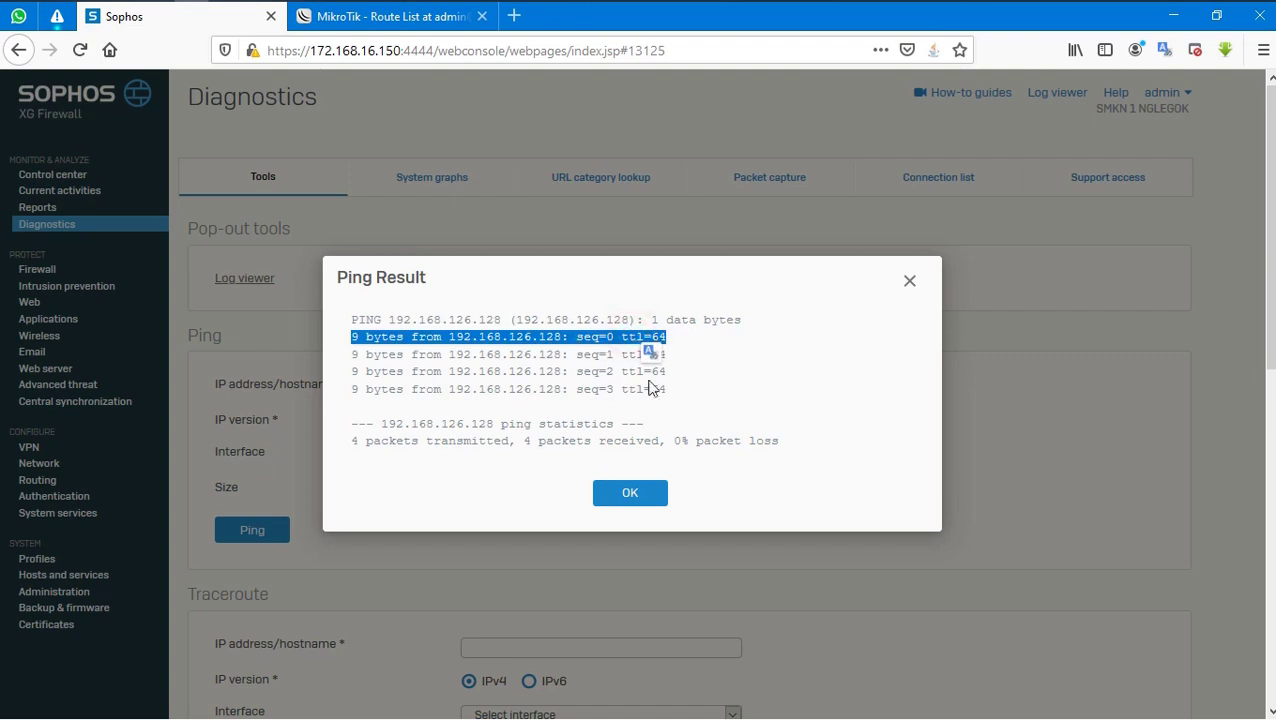
pyautogui.click(580, 346)
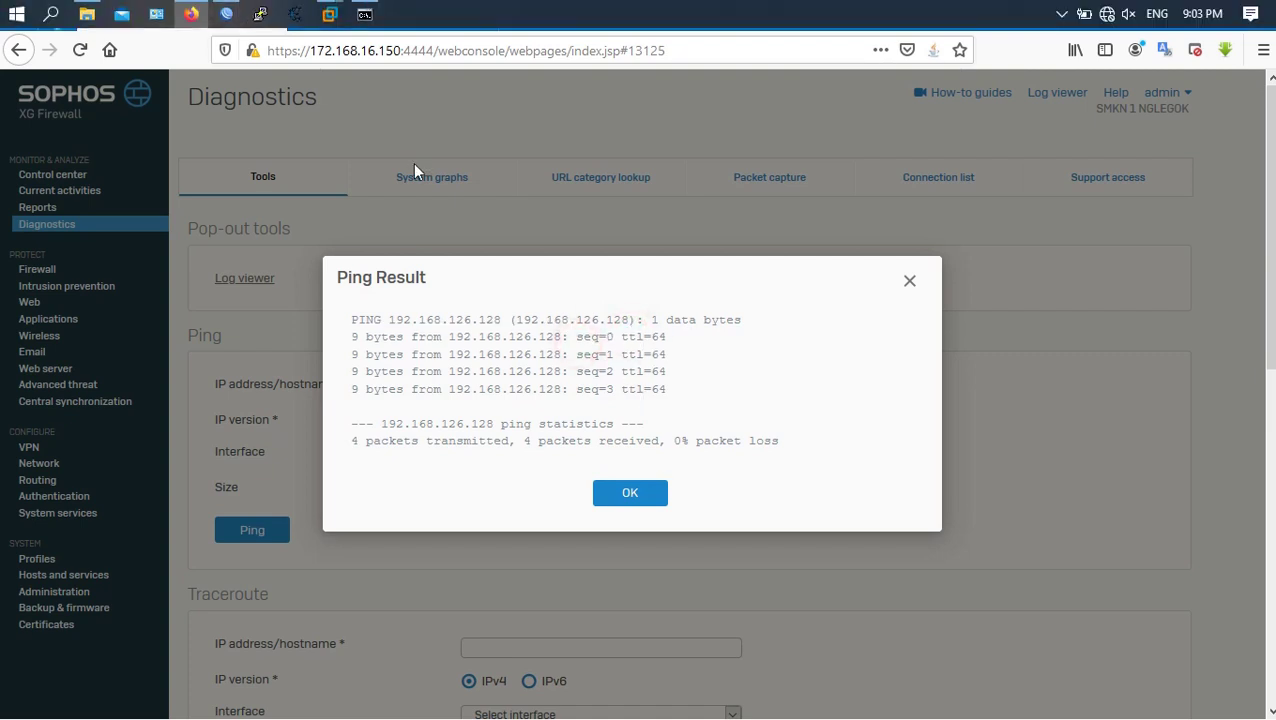
# Step: Switch to WinBox, ping 172.168.16.150 again from the MikroTik terminal, and review the replies
pyautogui.click(226, 13)
pyautogui.press('Up')
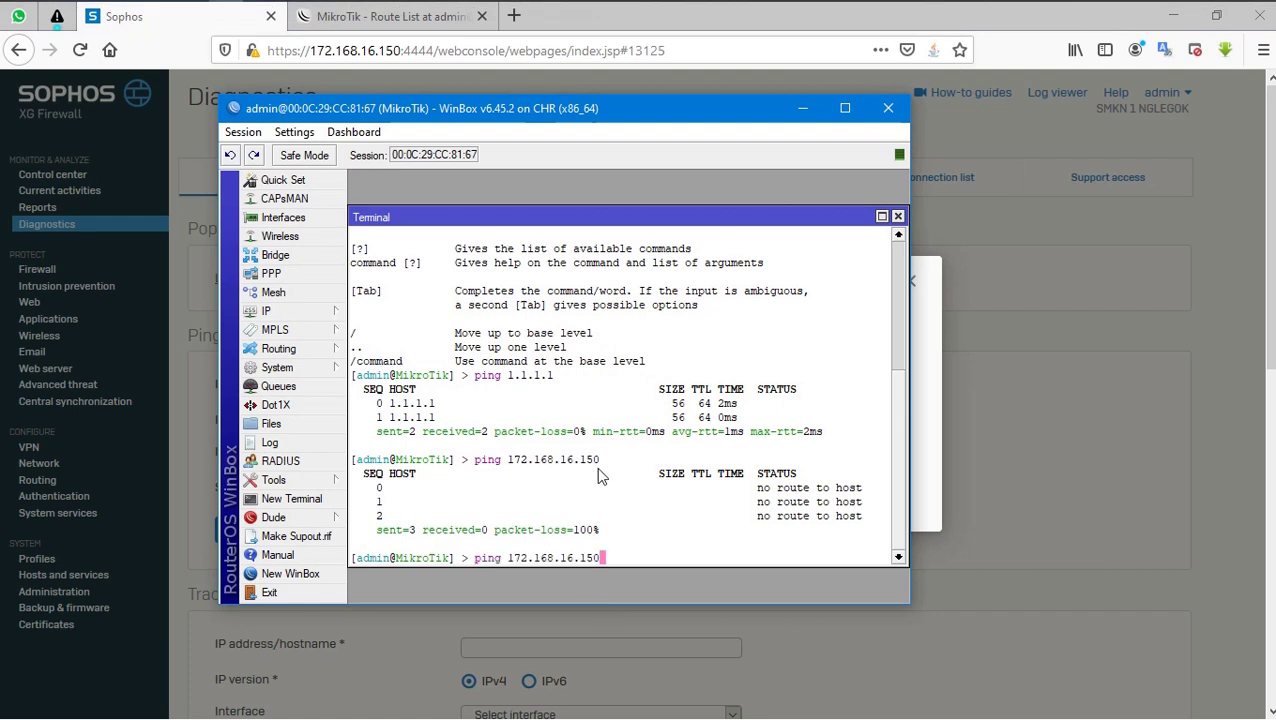
pyautogui.press('Return')
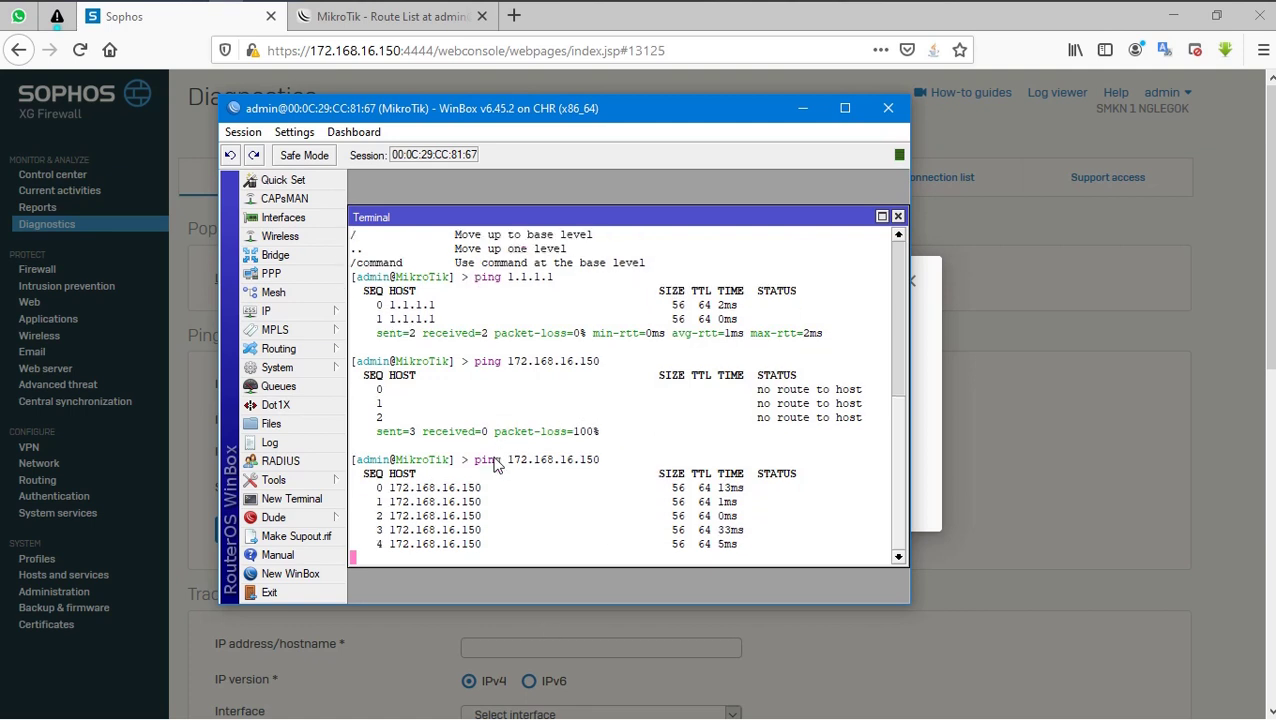
pyautogui.press('Up')
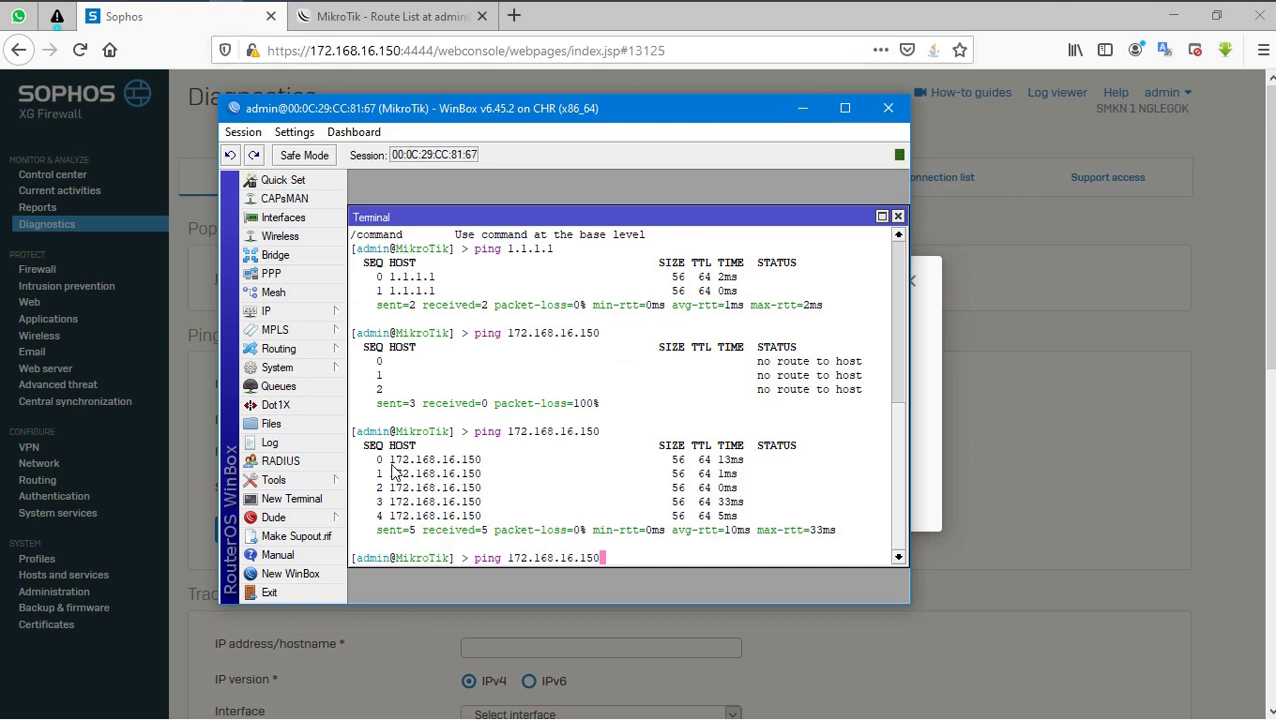
pyautogui.moveTo(392, 468); pyautogui.dragTo(772, 466)
pyautogui.moveTo(466, 431); pyautogui.dragTo(645, 445)
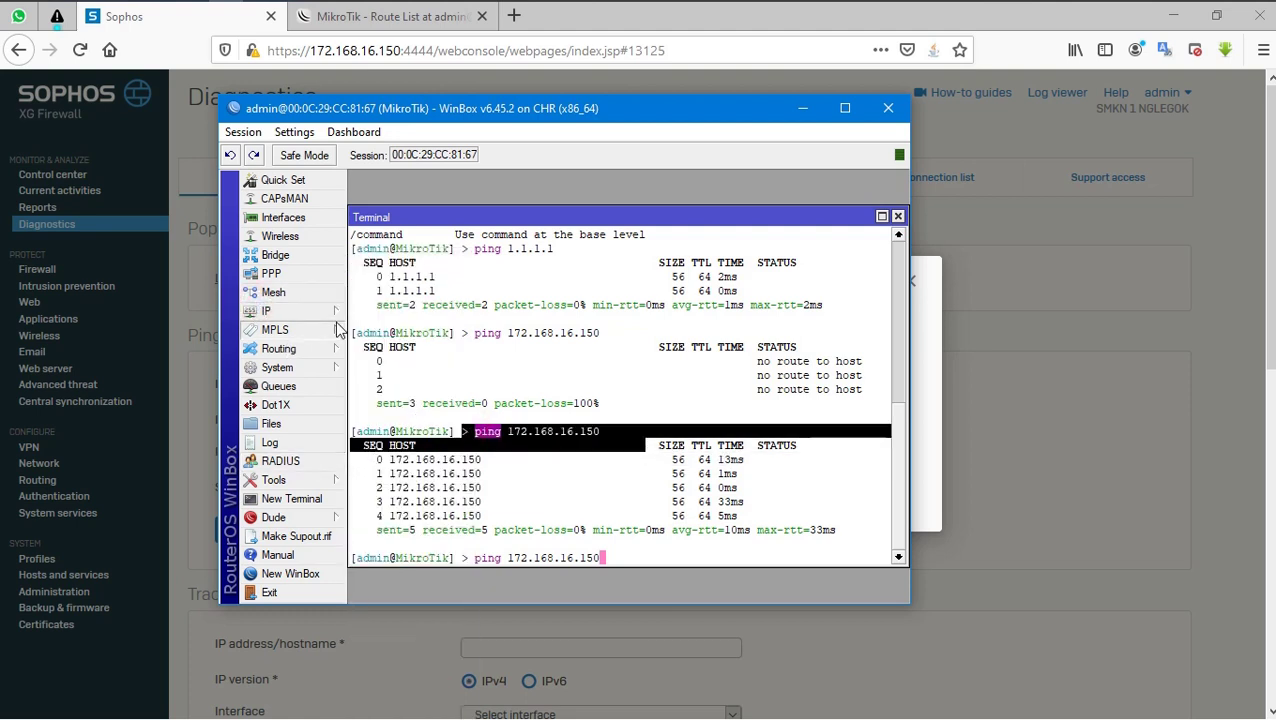
# Step: Inspect the destination and gateway of the 0.0.0.0/0 route in WinBox, then close the route list and return to the terminal
pyautogui.moveTo(322, 310)
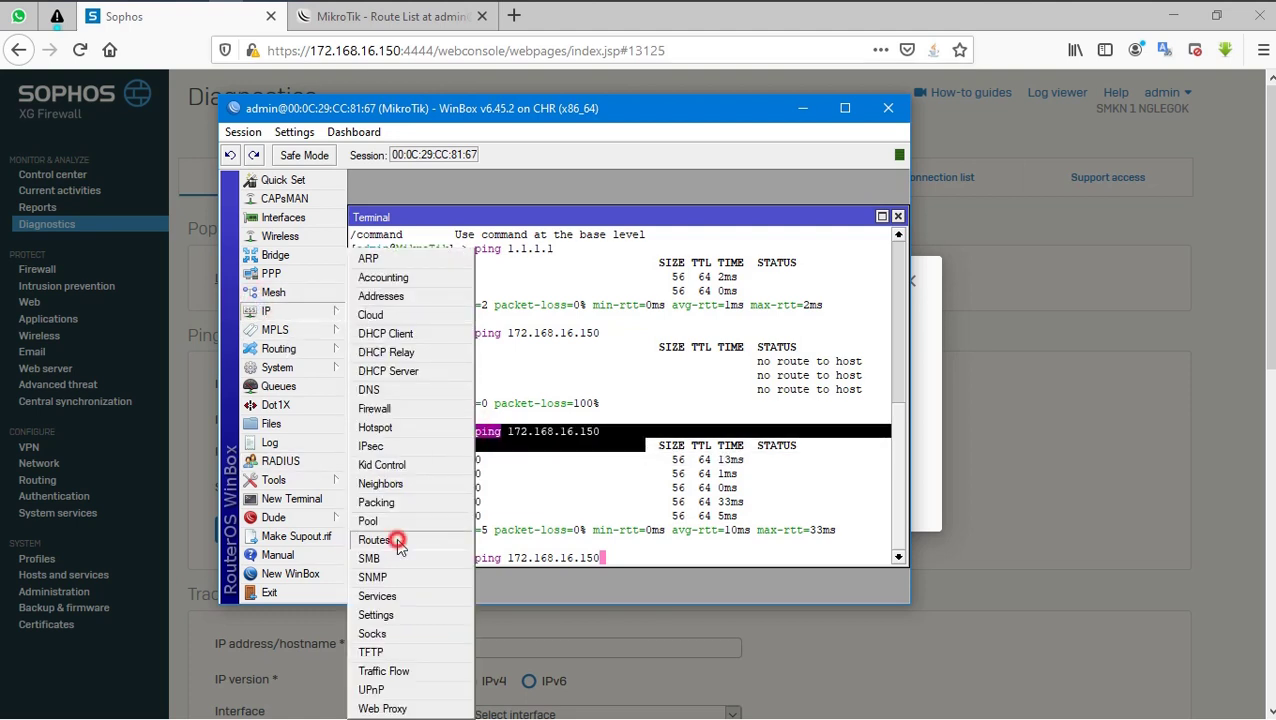
pyautogui.click(404, 538)
pyautogui.doubleClick(440, 299)
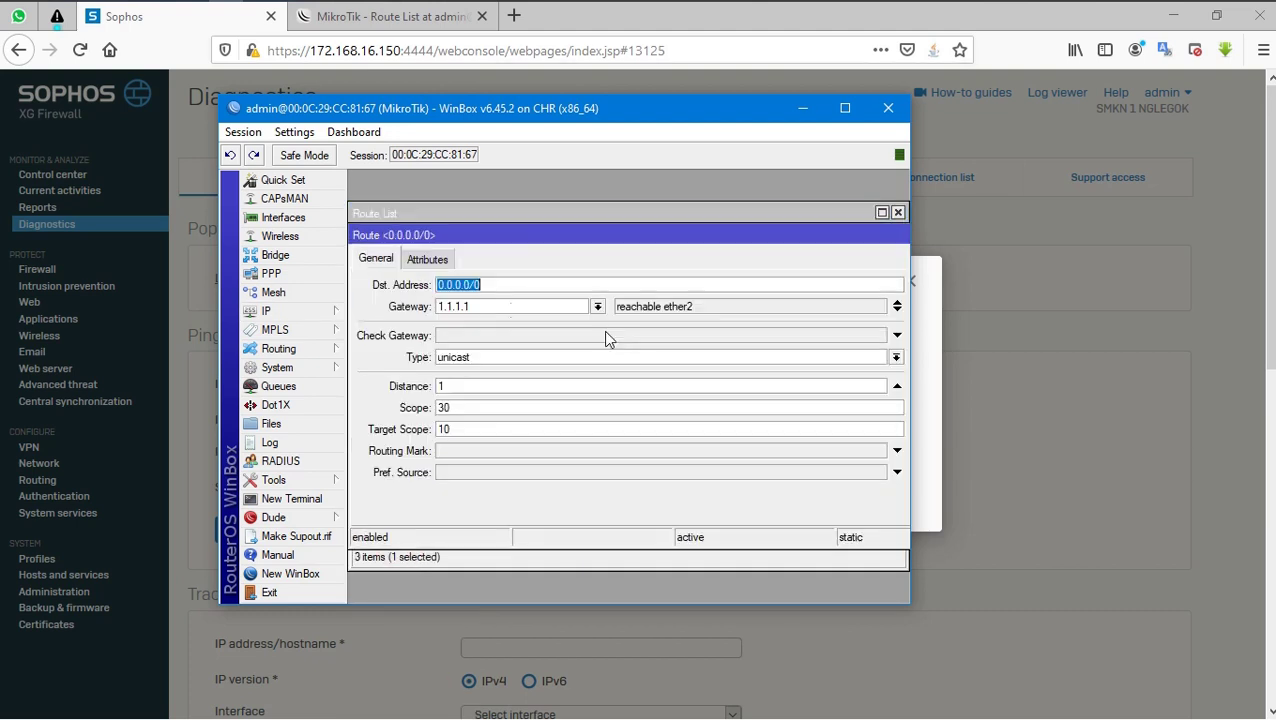
pyautogui.click(505, 280)
pyautogui.click(512, 284)
pyautogui.moveTo(512, 284); pyautogui.dragTo(458, 290)
pyautogui.press('Escape')
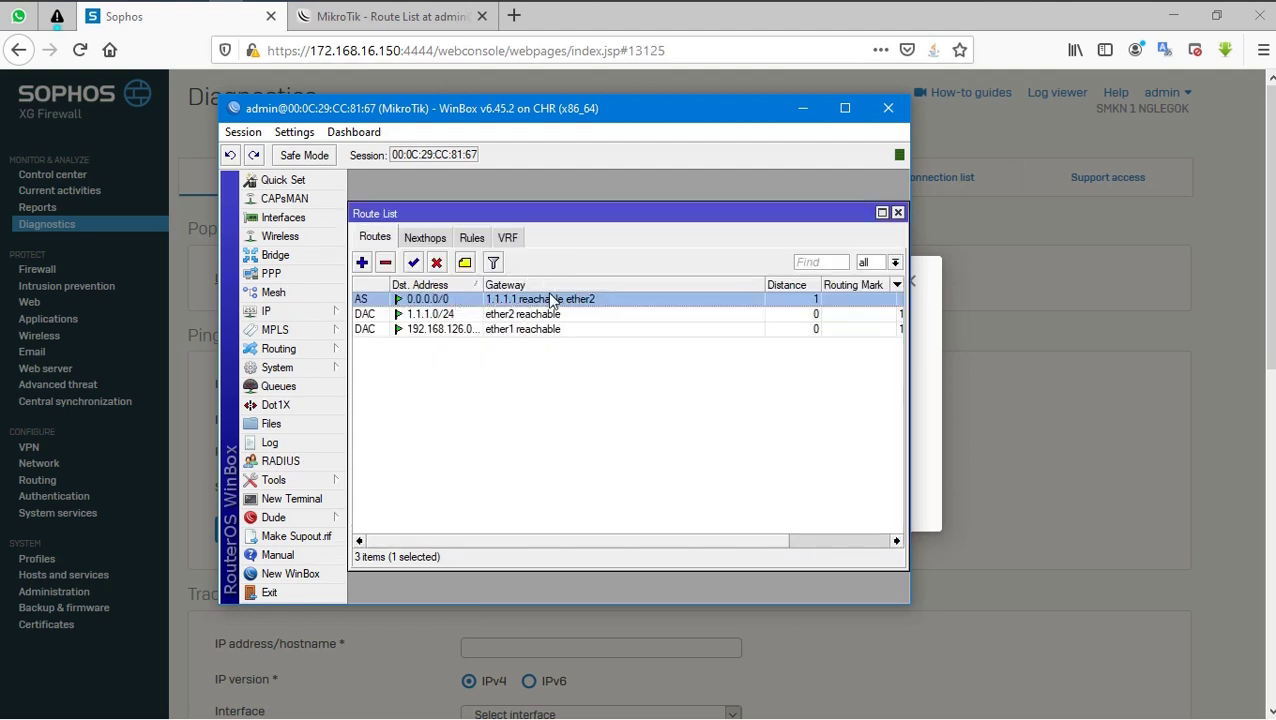
pyautogui.press('Escape')
pyautogui.click(627, 428)
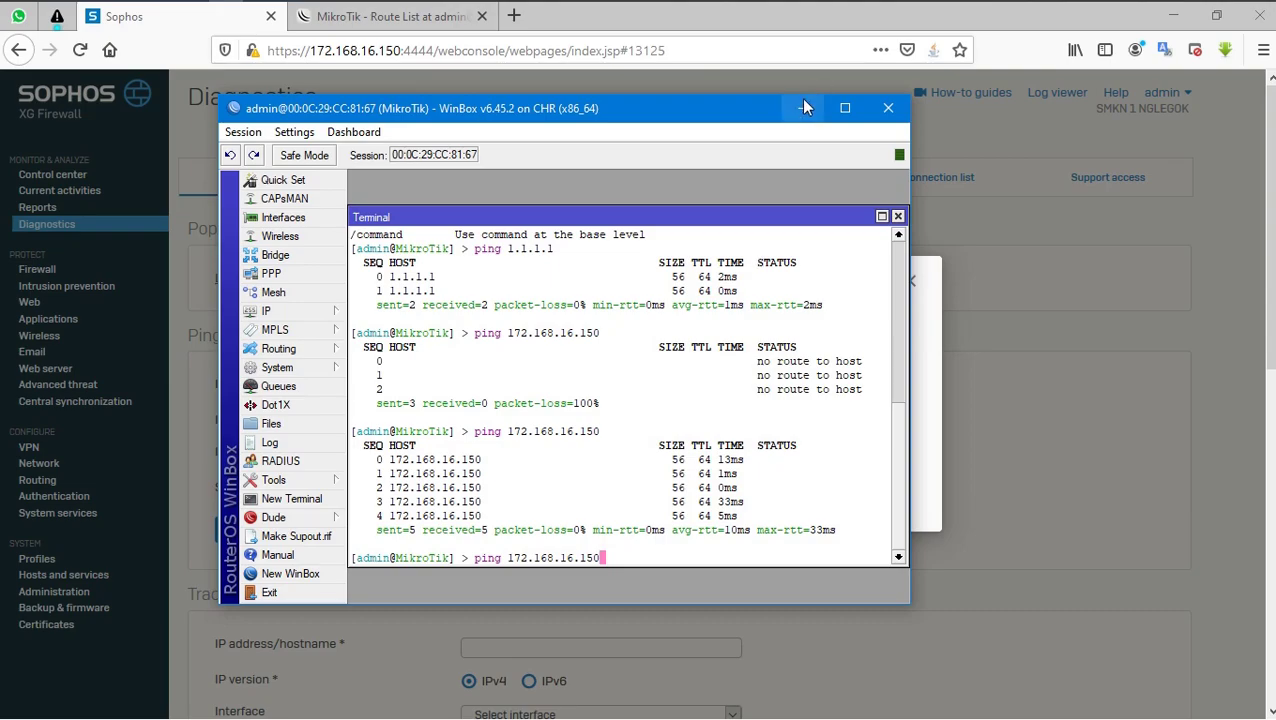
pyautogui.press('super+d')
pyautogui.rightClick(663, 244)
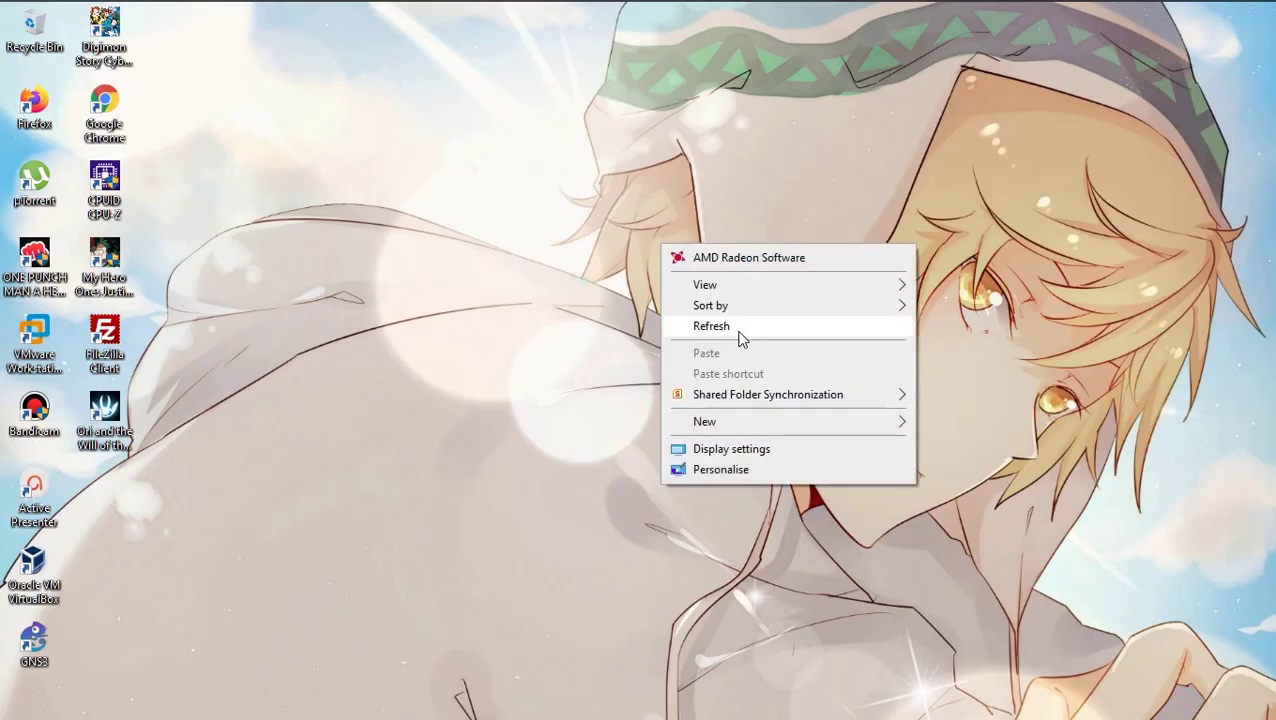
pyautogui.click(741, 327)
pyautogui.rightClick(659, 322)
pyautogui.click(736, 405)
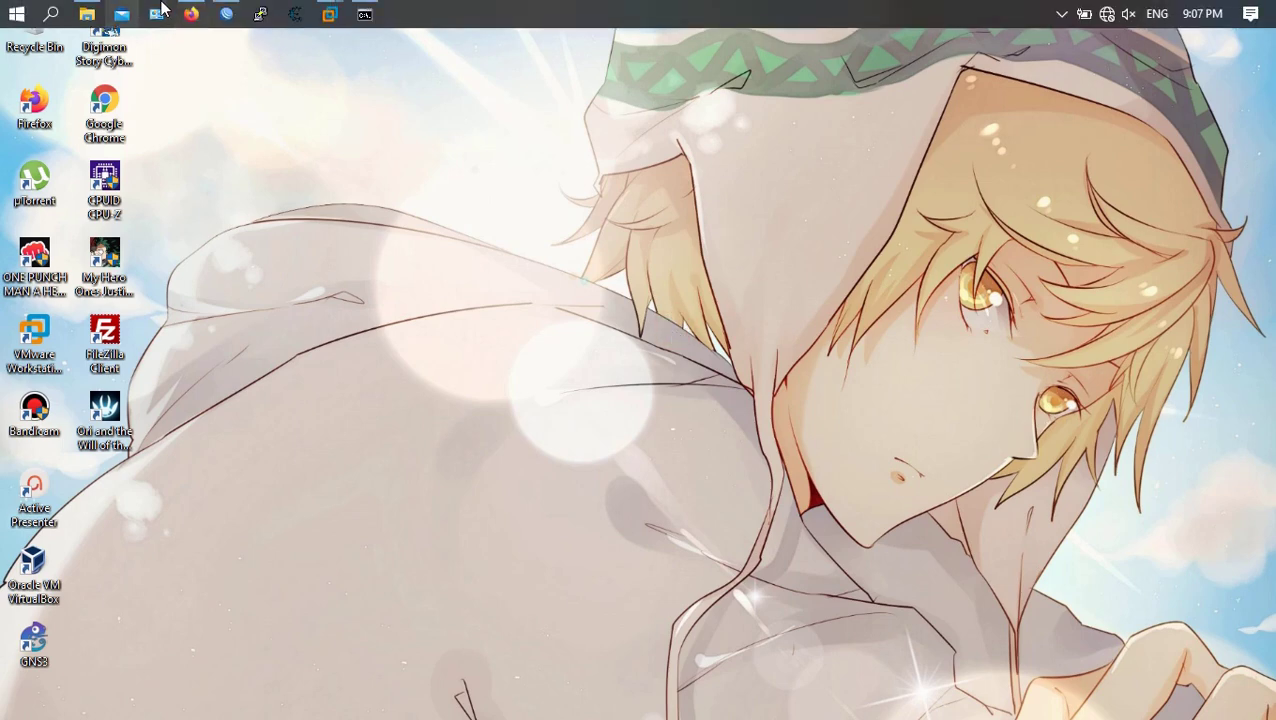
# Step: Switch to the Sophos console in Firefox and display the BGP routing configuration
pyautogui.click(191, 13)
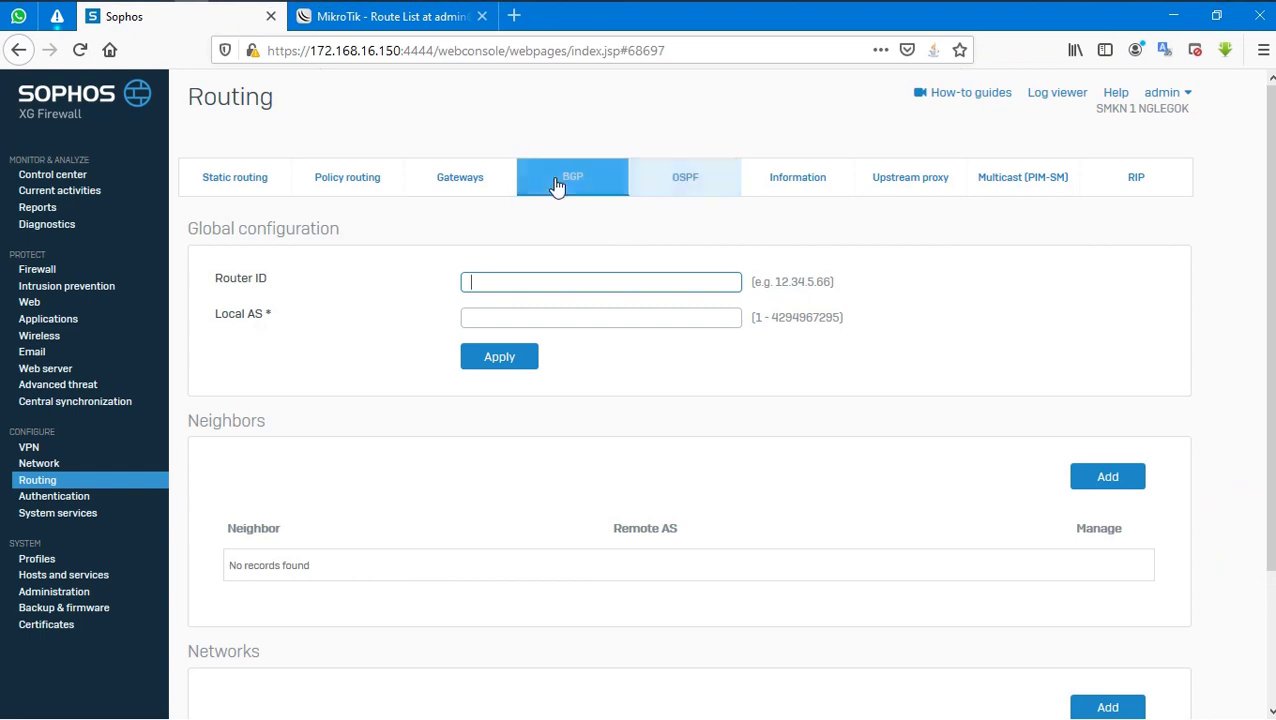
pyautogui.click(8, 490)
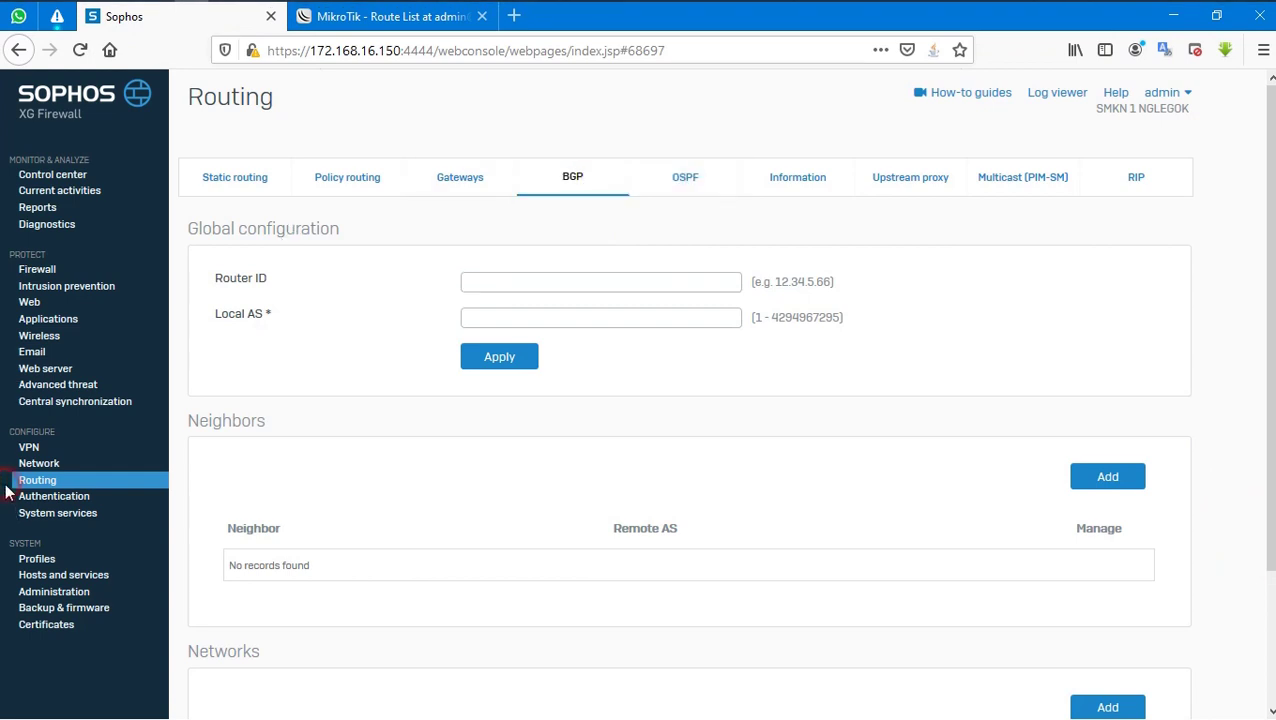
pyautogui.click(593, 141)
pyautogui.click(510, 283)
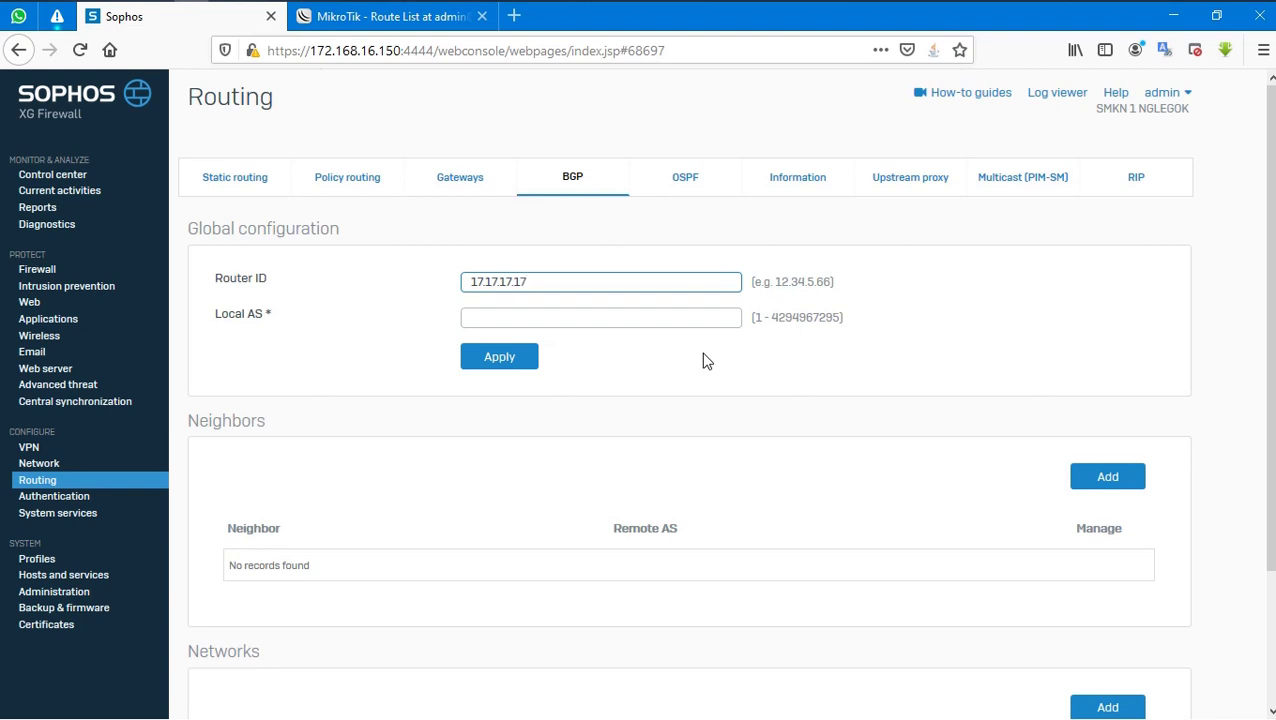
pyautogui.tripleClick(530, 281)
pyautogui.press('BackSpace')
# Step: Set the BGP Local AS to 171717, leaving Router ID blank, and apply the global configuration
pyautogui.click(520, 316)
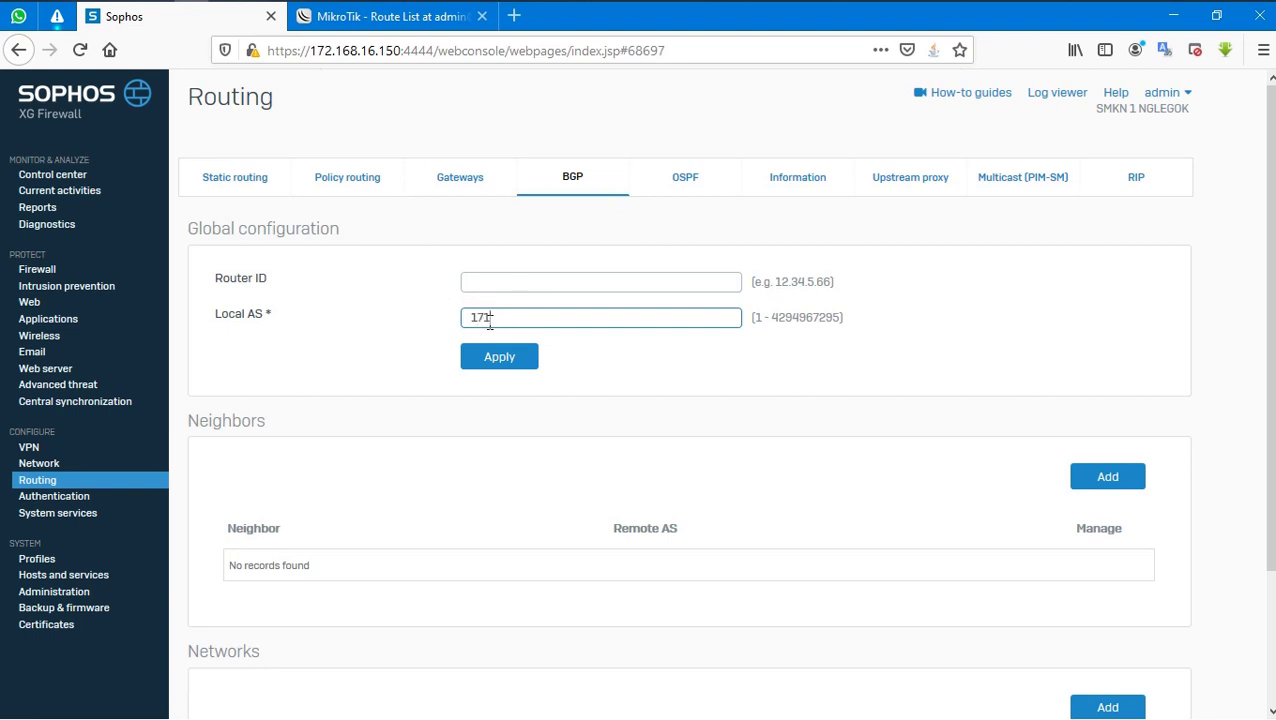
pyautogui.write('171717')
pyautogui.click(510, 356)
pyautogui.click(562, 446)
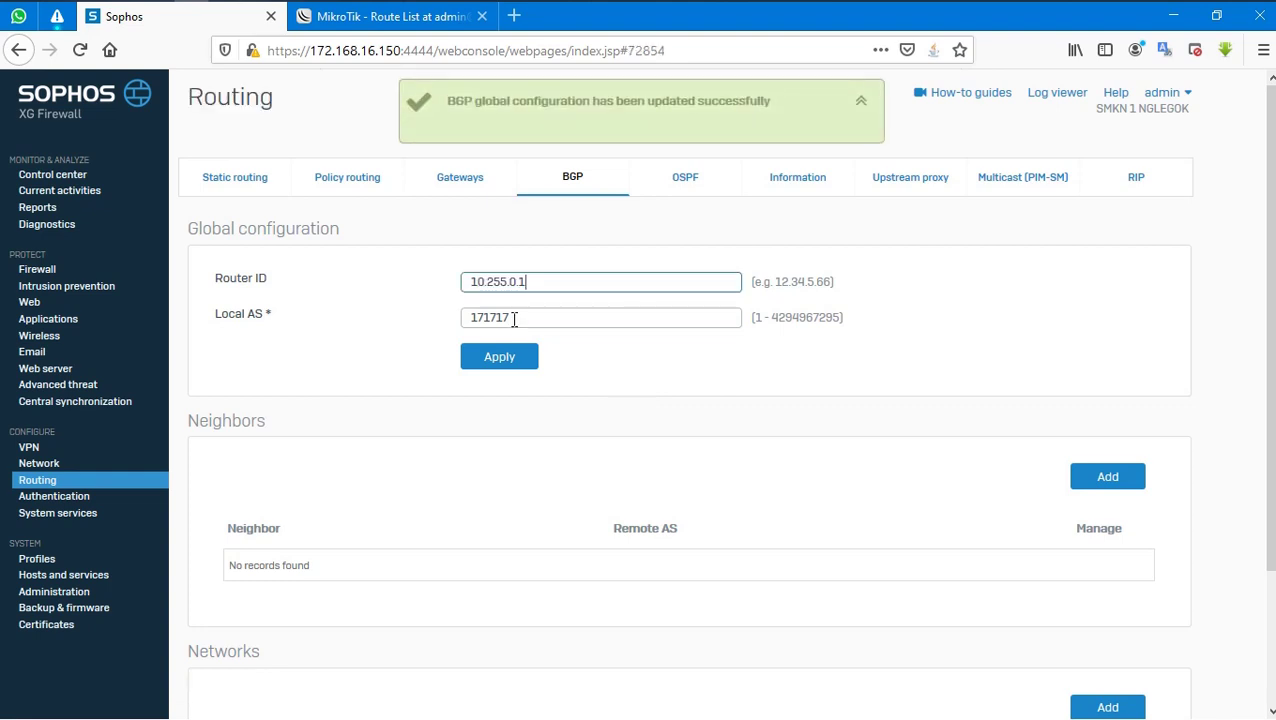
pyautogui.moveTo(572, 280); pyautogui.dragTo(373, 302)
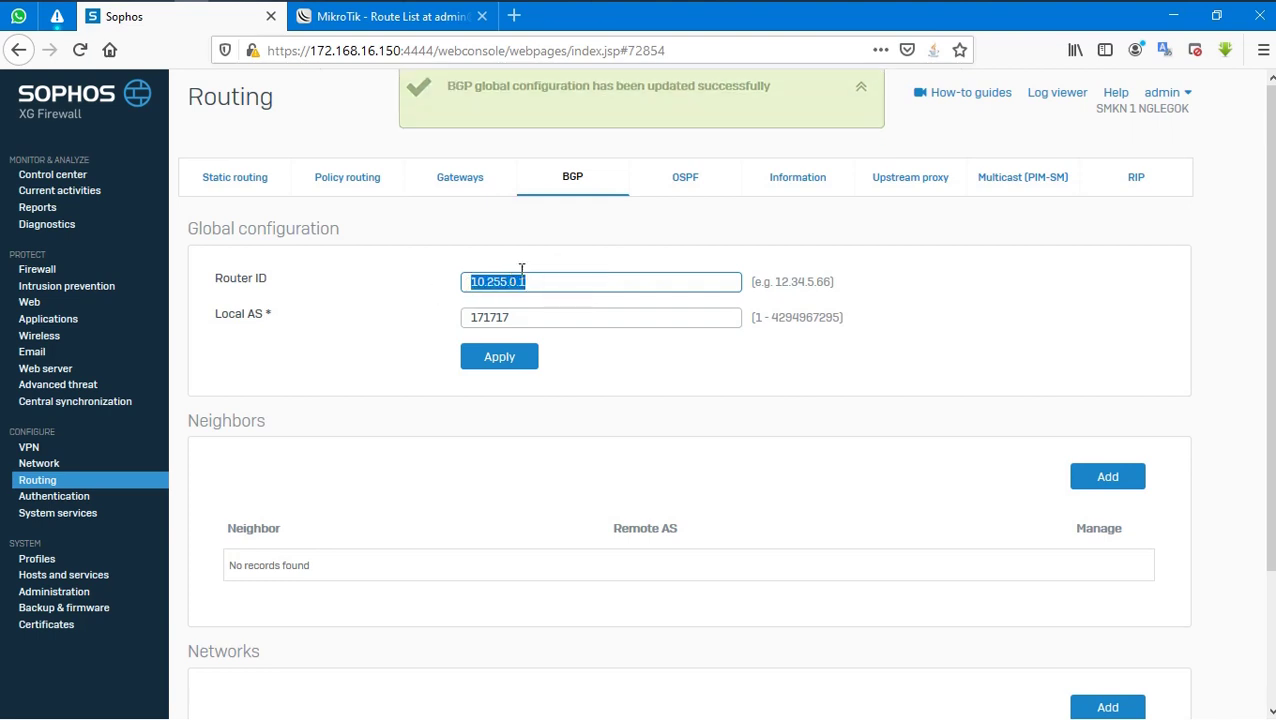
pyautogui.click(739, 405)
# Step: Add a BGP network for 192.168.126.0 with netmask /24 (255.255.255.0) and check its entry in the network list
pyautogui.scroll(-3, 739, 405)
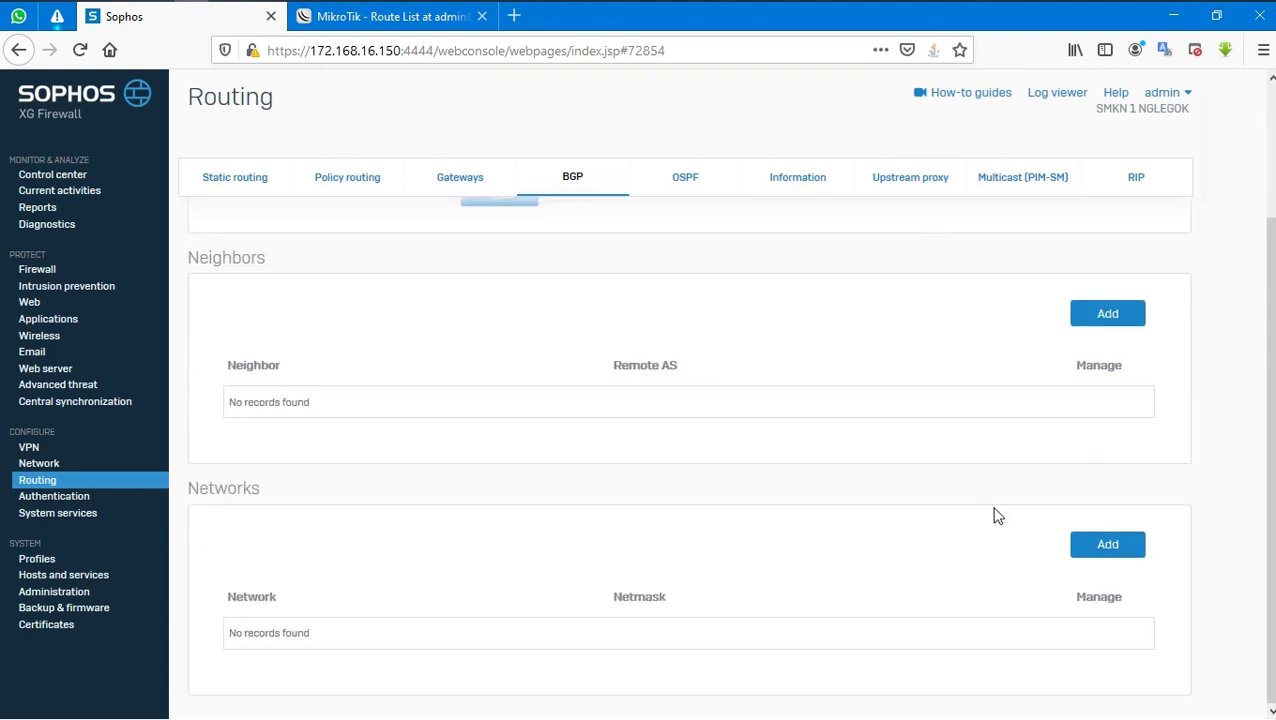
pyautogui.click(1082, 550)
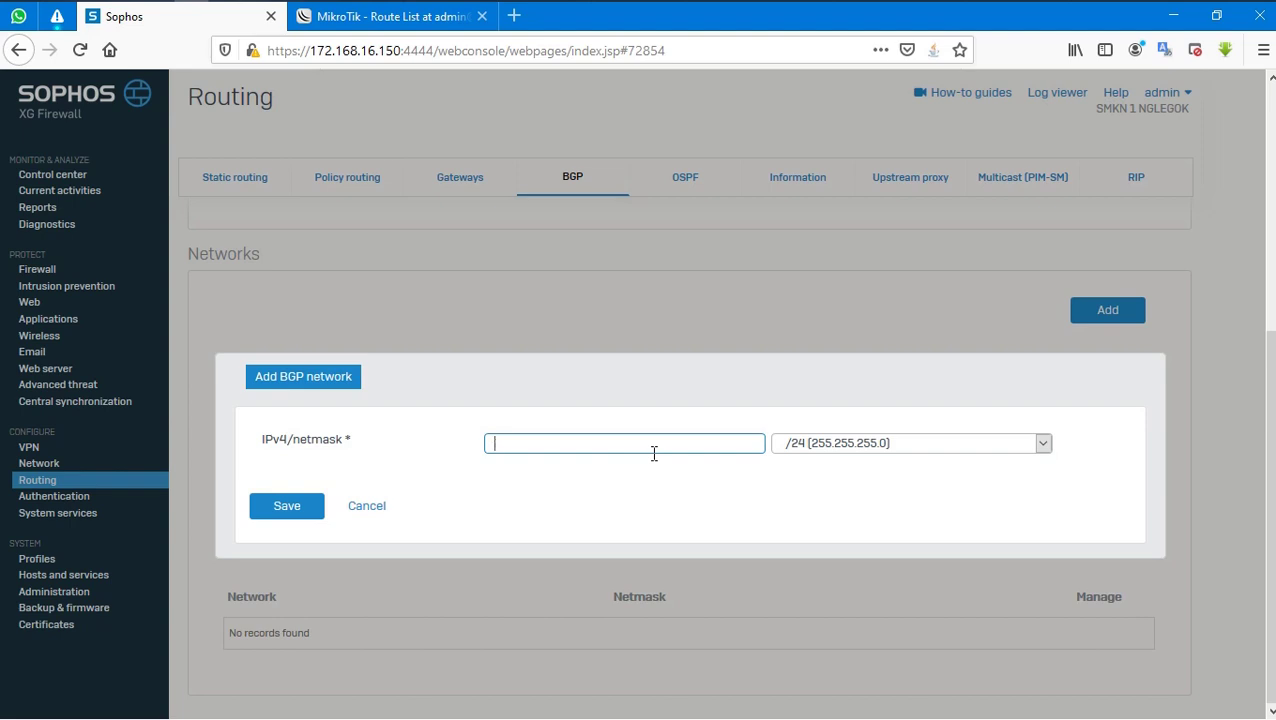
pyautogui.write('192.168.126.128')
pyautogui.click(293, 510)
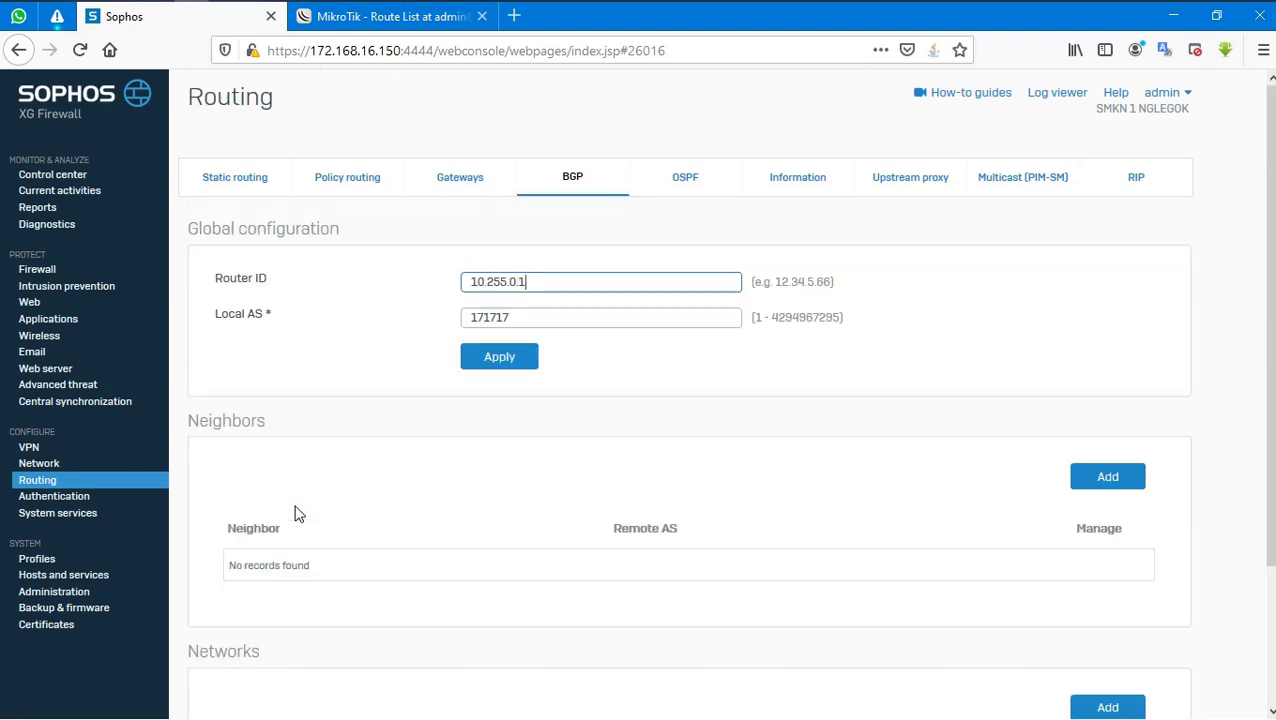
pyautogui.scroll(-3, 295, 513)
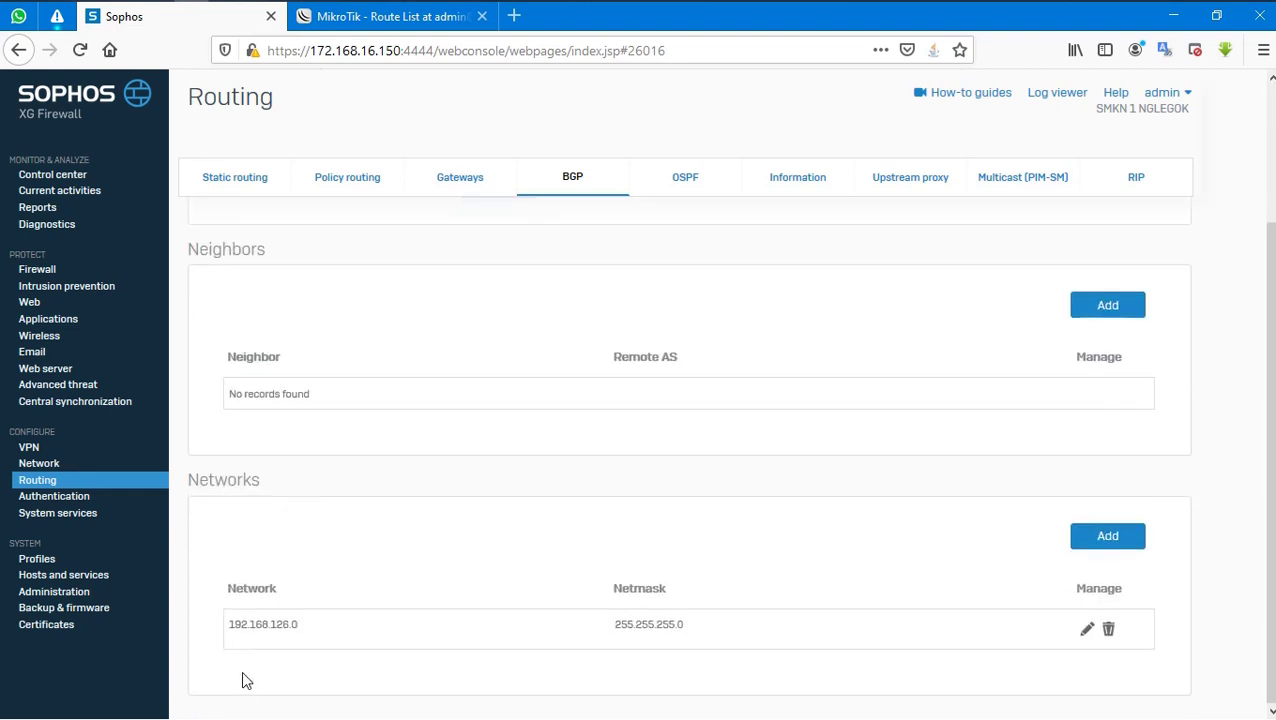
pyautogui.moveTo(228, 625)
pyautogui.mouseDown()
pyautogui.moveTo(308, 629)
pyautogui.moveTo(237, 624)
pyautogui.mouseUp()
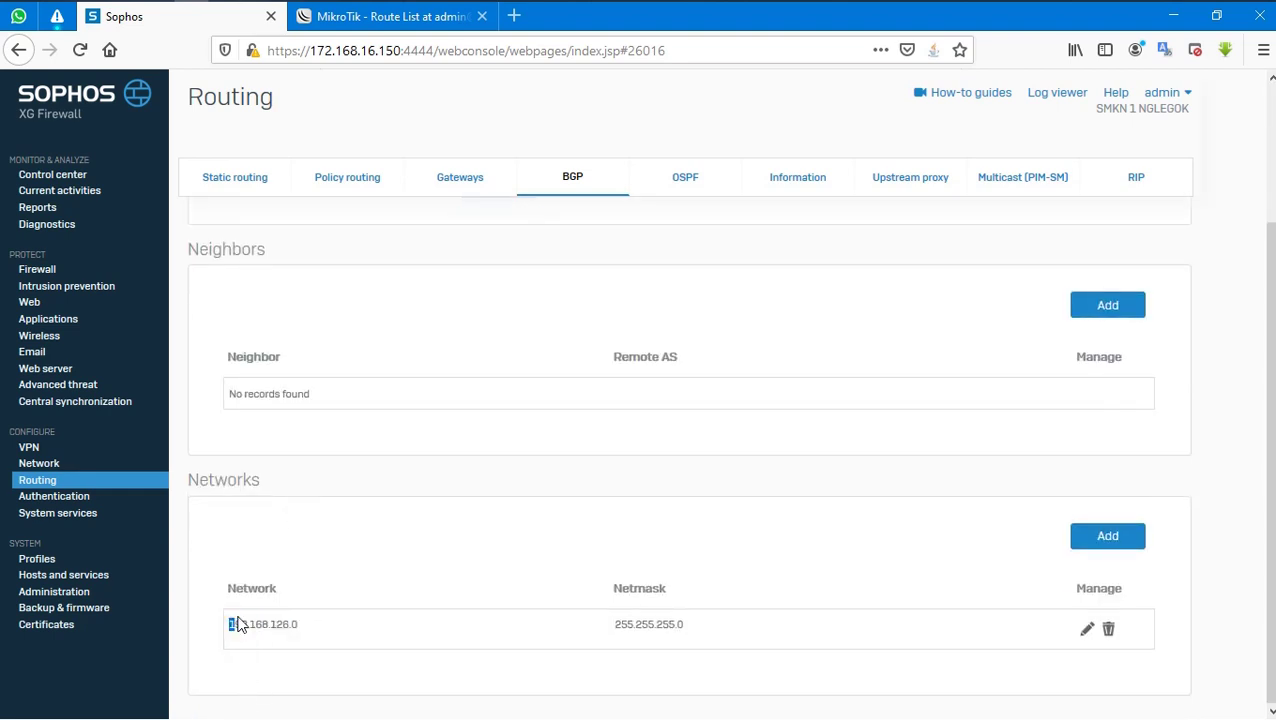
# Step: Delete the static IPv4 unicast route for 192.168.126.0 / 255.255.255.0 and return to the BGP configuration
pyautogui.click(245, 177)
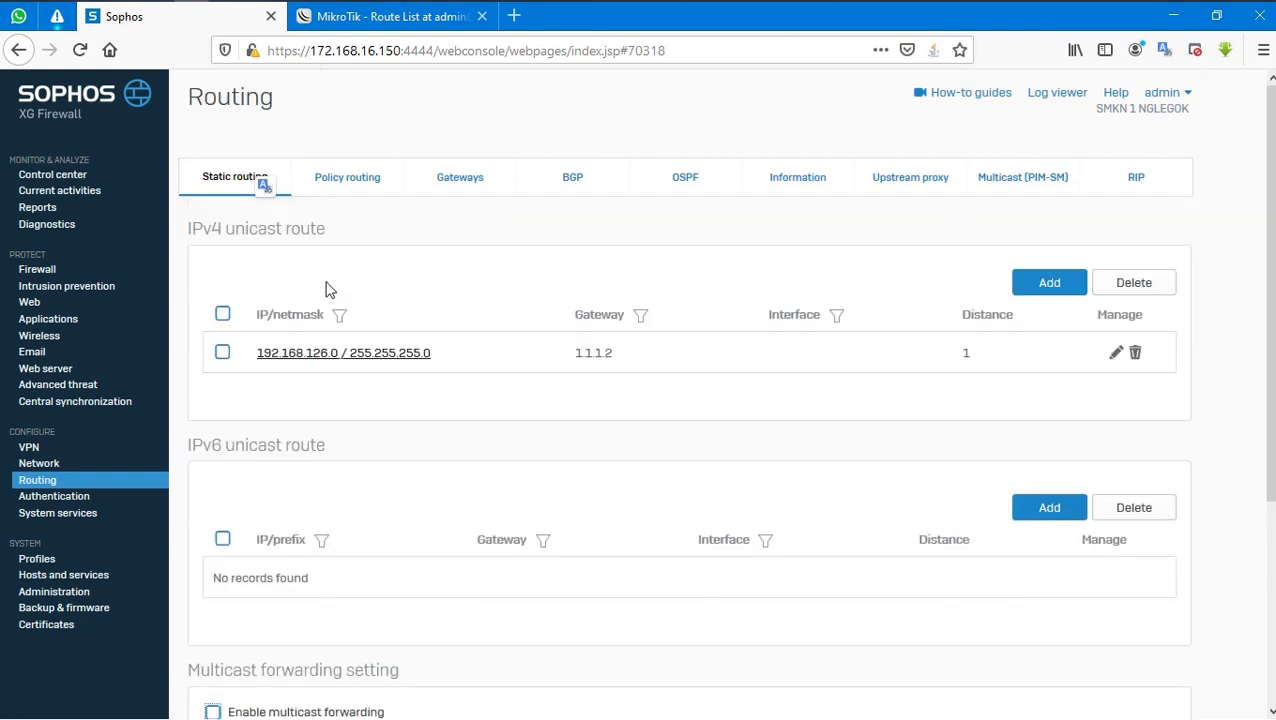
pyautogui.click(223, 355)
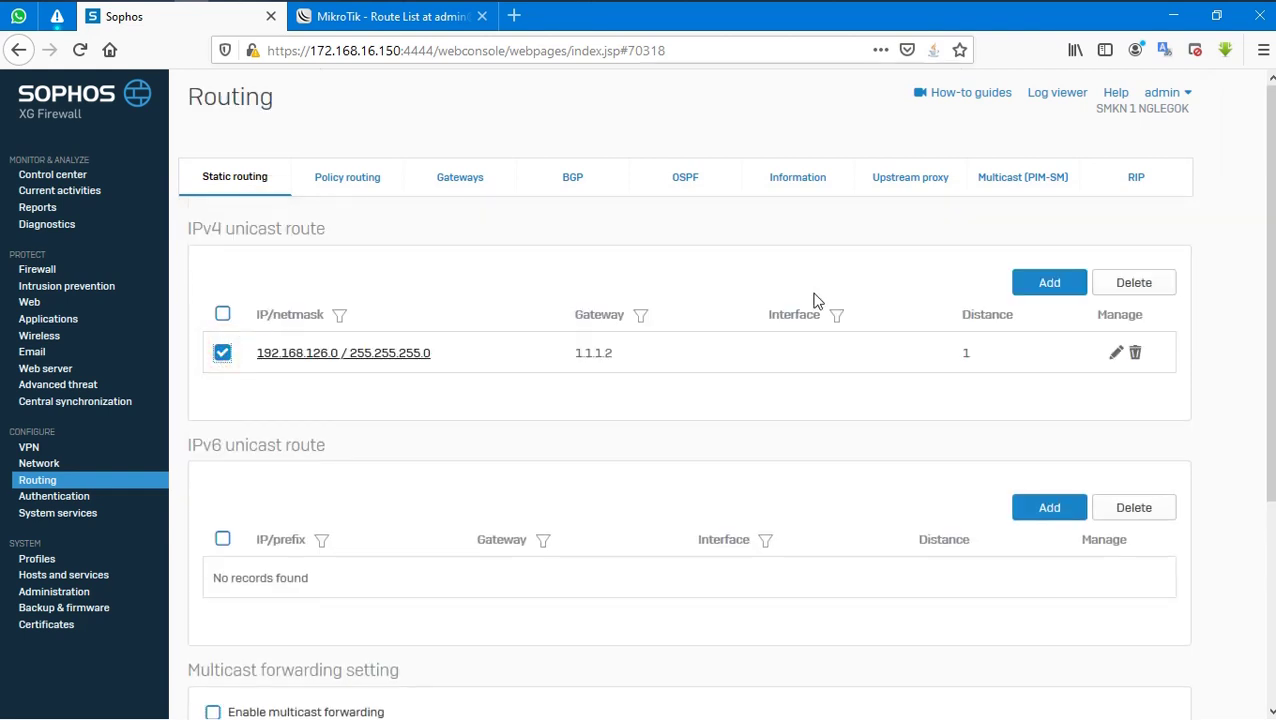
pyautogui.click(1126, 284)
pyautogui.click(585, 415)
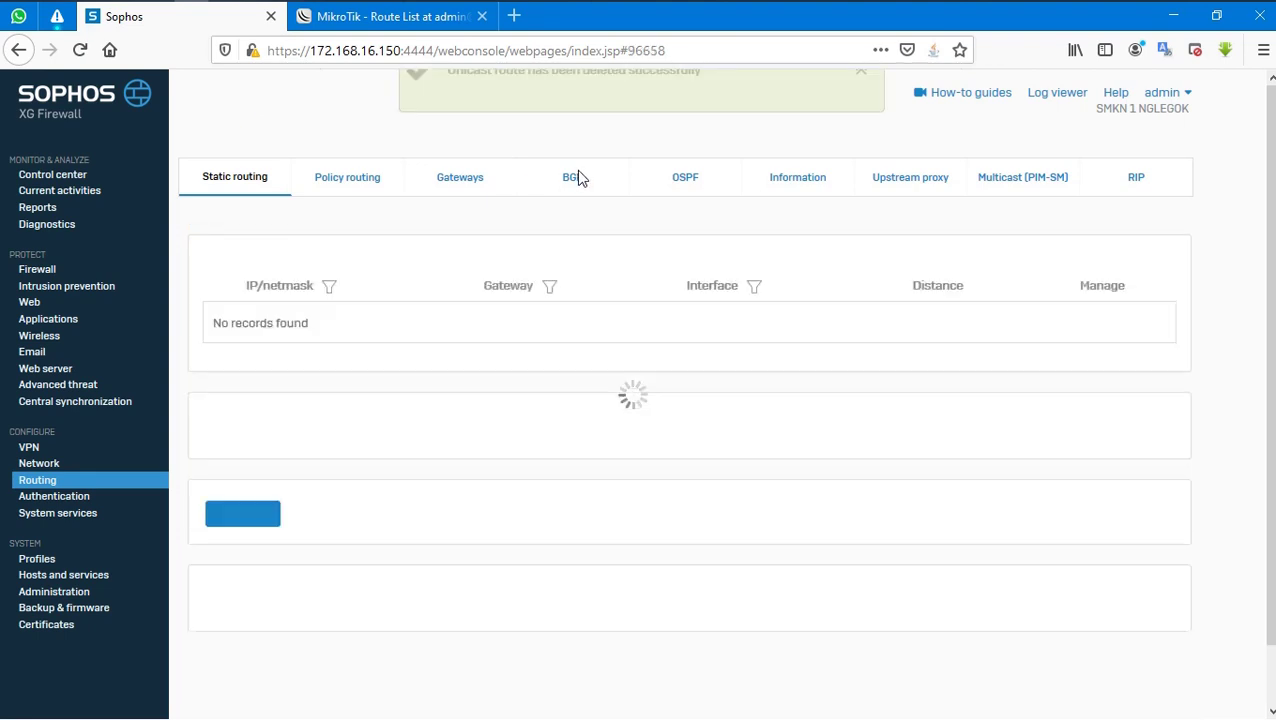
pyautogui.click(577, 174)
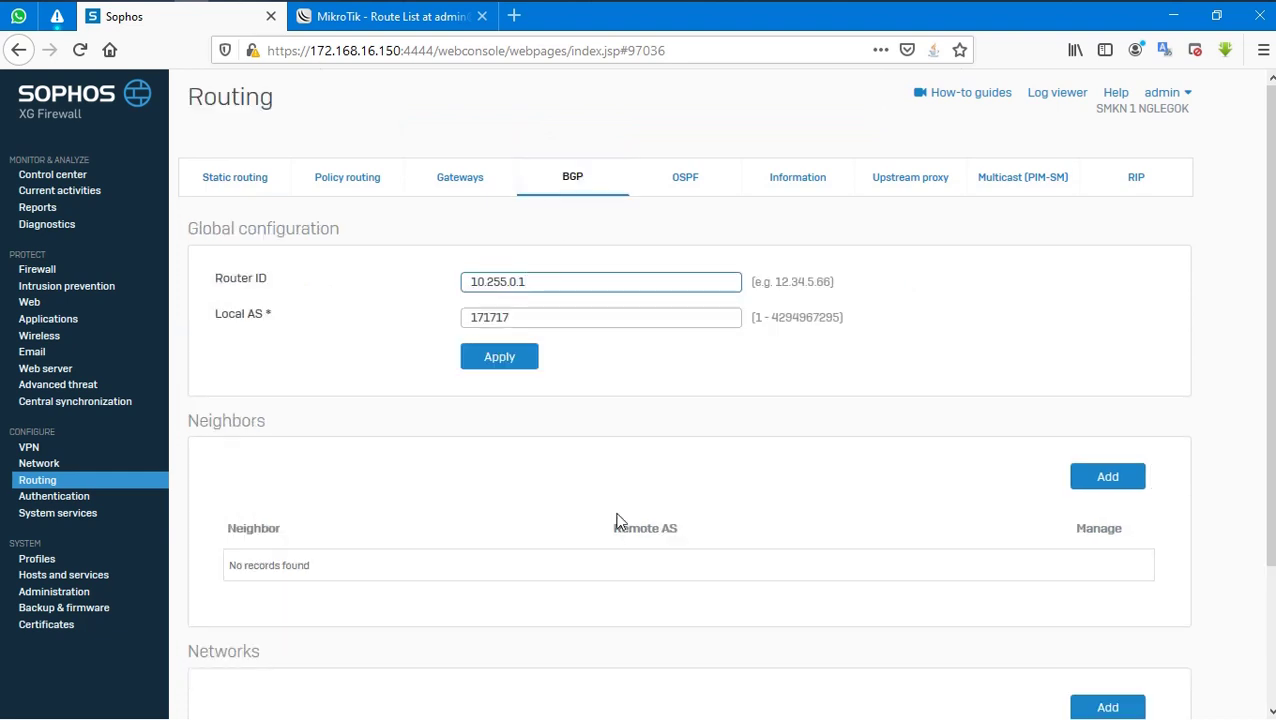
pyautogui.scroll(-3, 617, 520)
pyautogui.scroll(3, 617, 520)
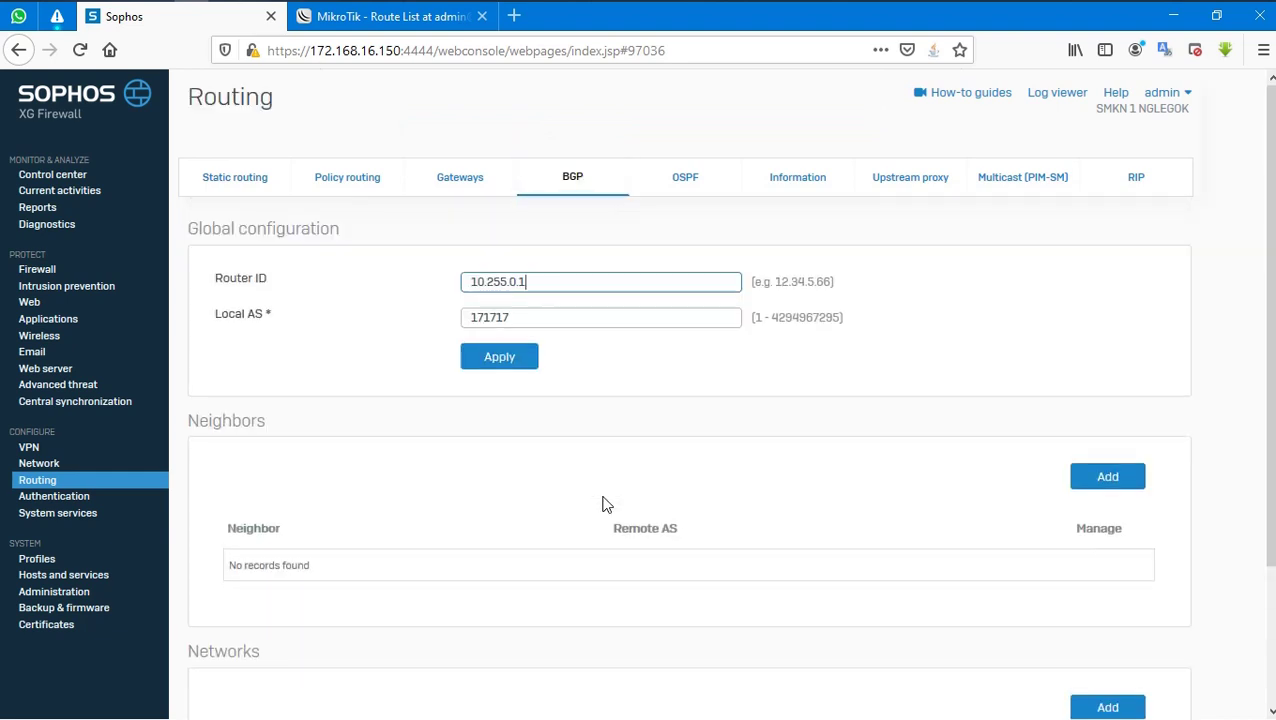
# Step: Allow Dynamic Routing for the LAN and WAN zones in the device access local service ACL and apply the update
pyautogui.click(33, 591)
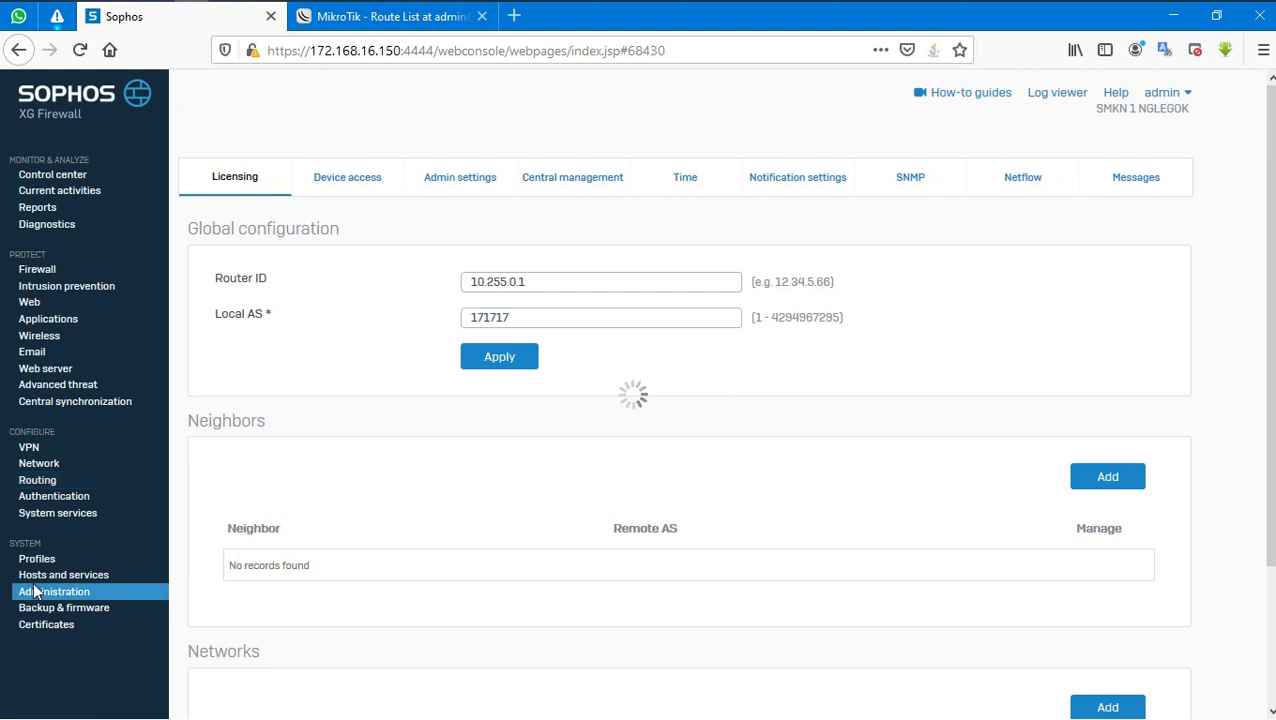
pyautogui.click(344, 179)
pyautogui.click(344, 180)
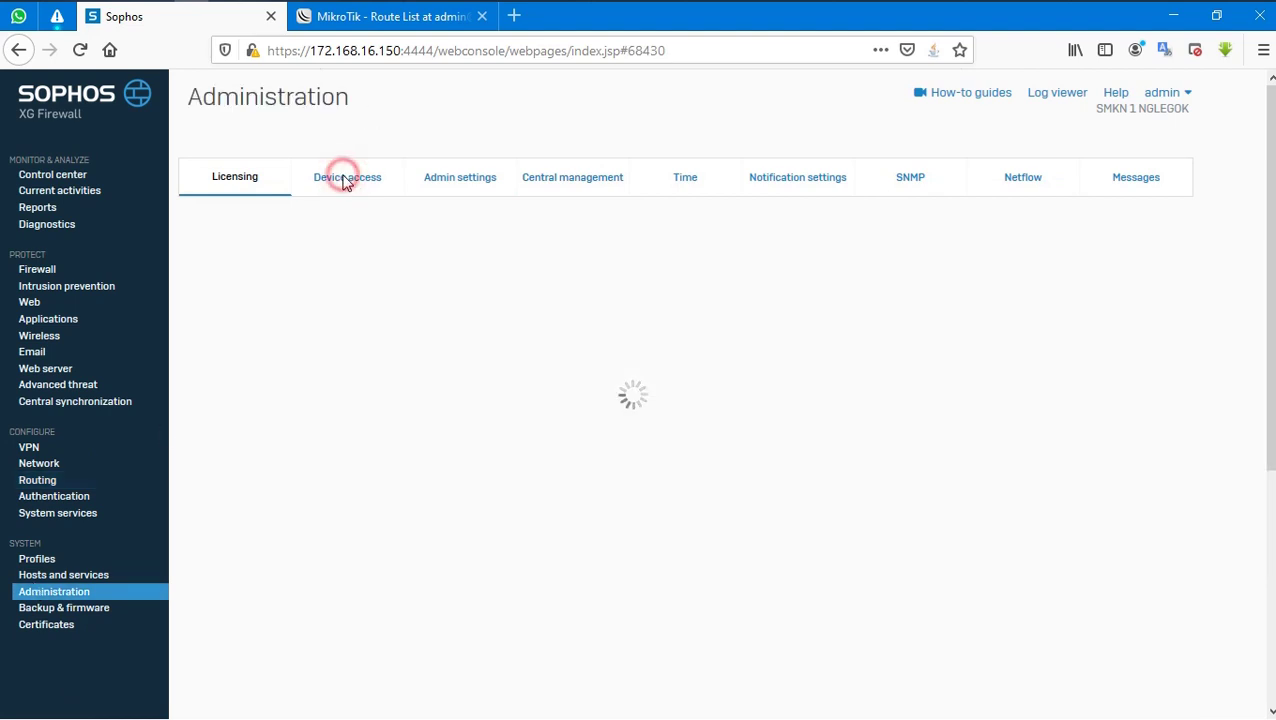
pyautogui.click(344, 180)
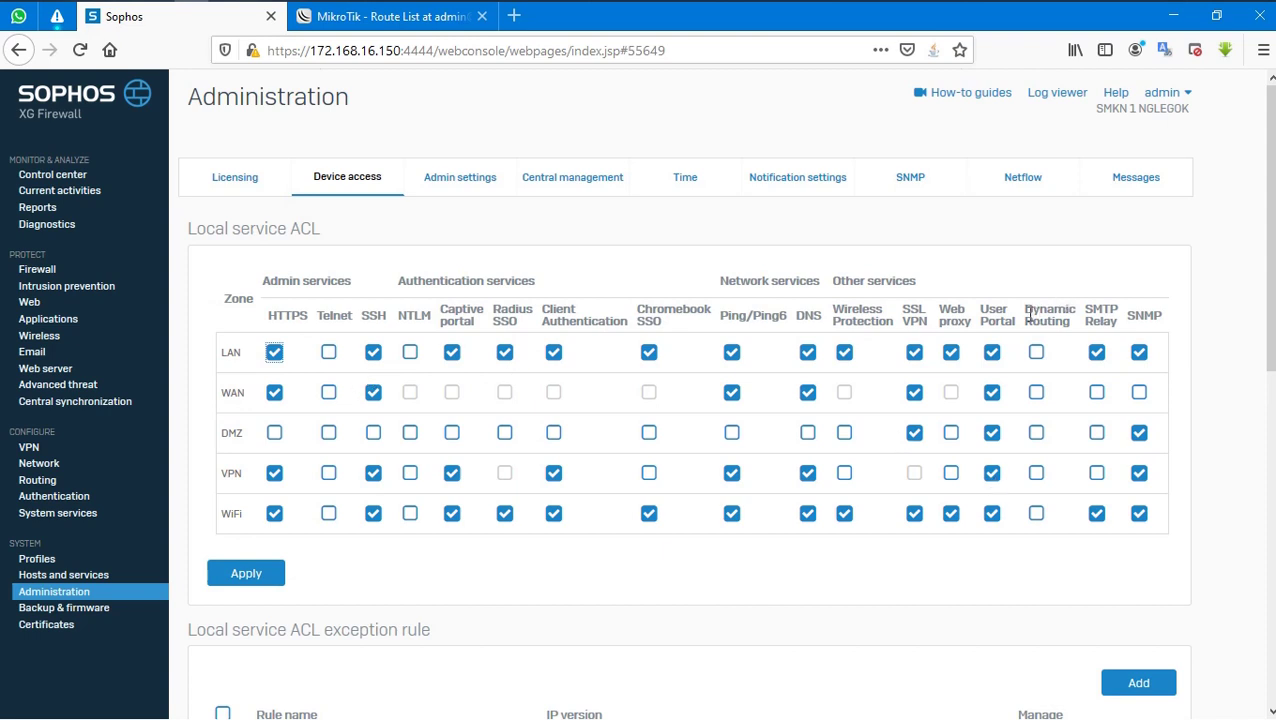
pyautogui.moveTo(1024, 320); pyautogui.dragTo(1045, 345)
pyautogui.click(1038, 354)
pyautogui.click(1037, 393)
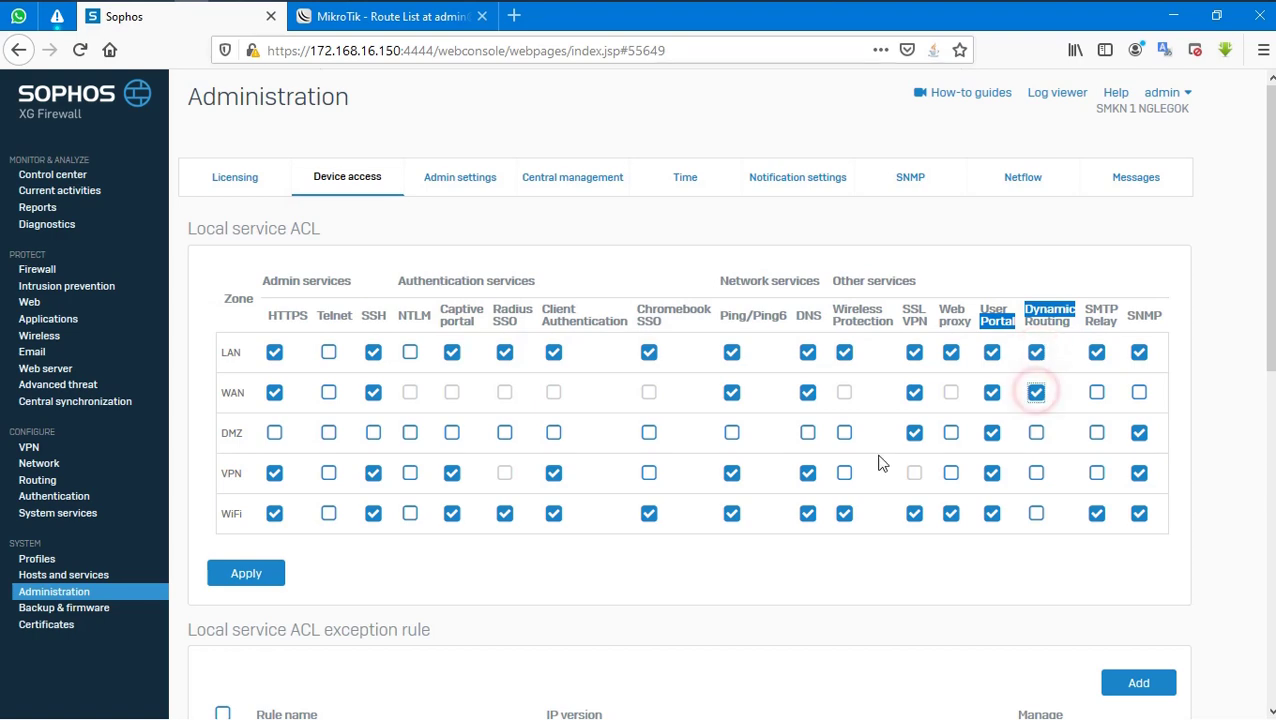
pyautogui.click(780, 566)
pyautogui.click(247, 574)
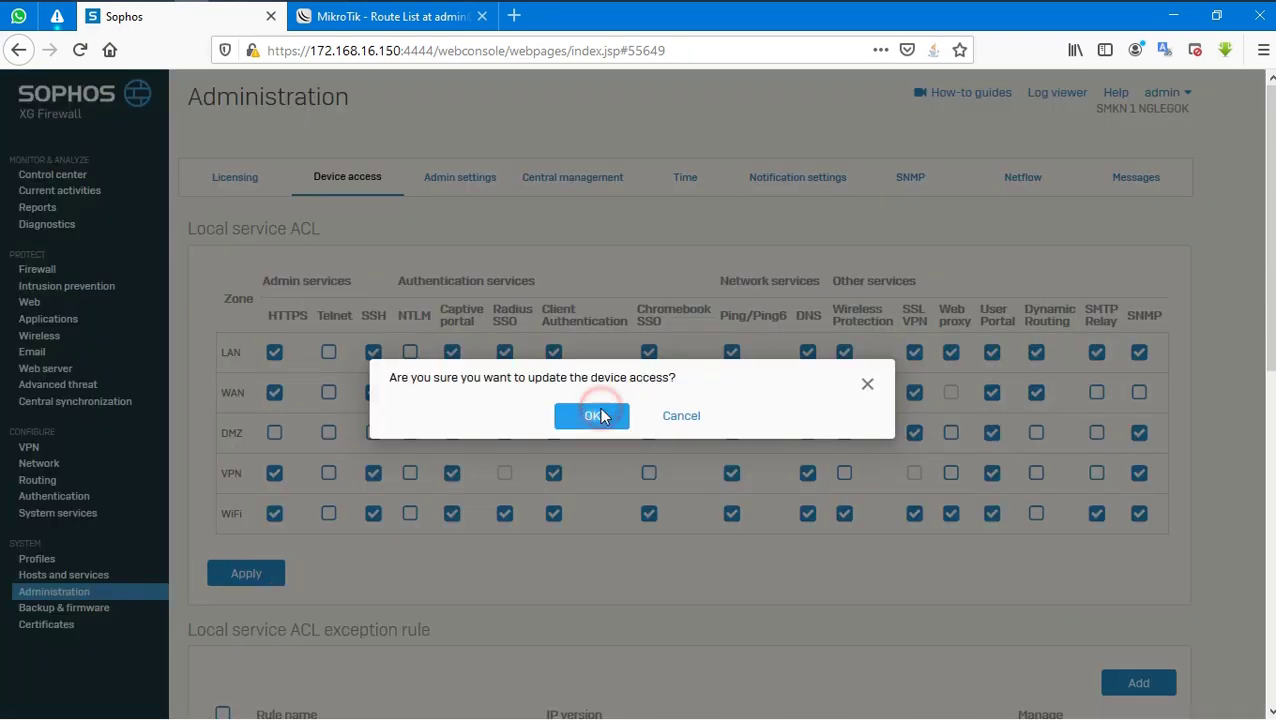
pyautogui.click(603, 416)
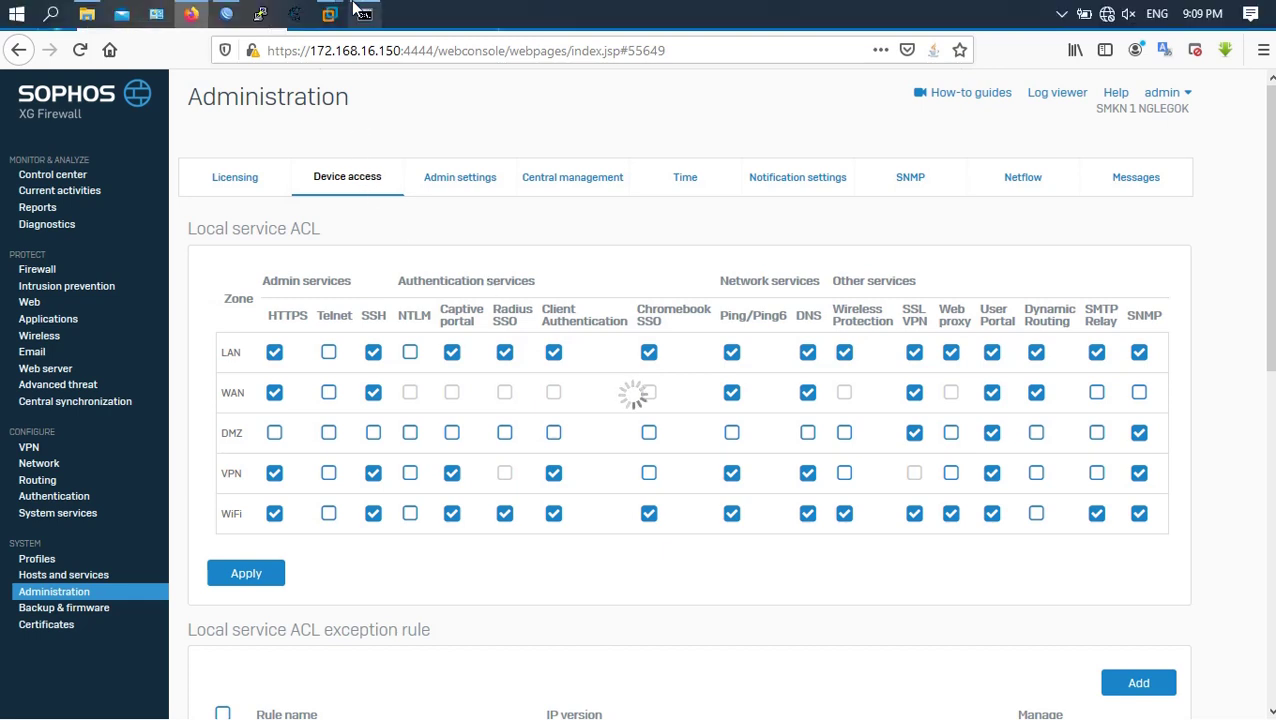
pyautogui.moveTo(226, 14)
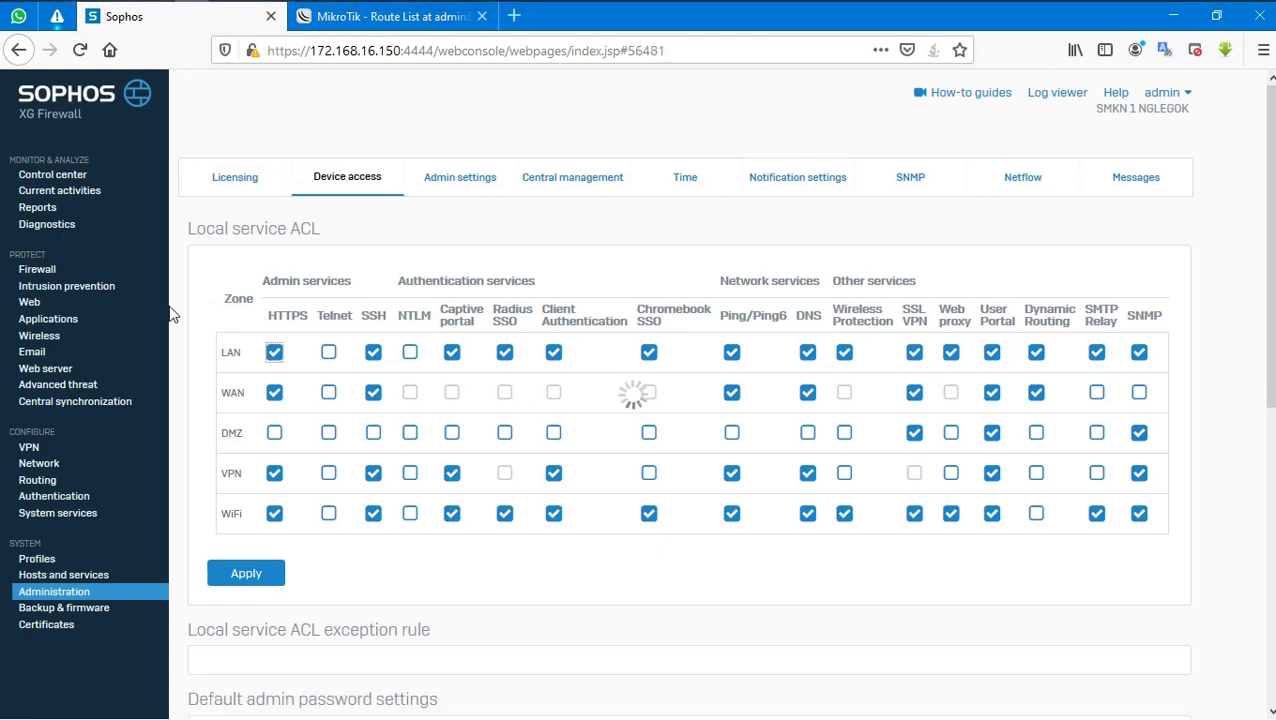
# Step: Ping 192.168.126.128 through PortC with size 1 from Sophos Diagnostics, review the packet statistics, and close the result
pyautogui.click(28, 227)
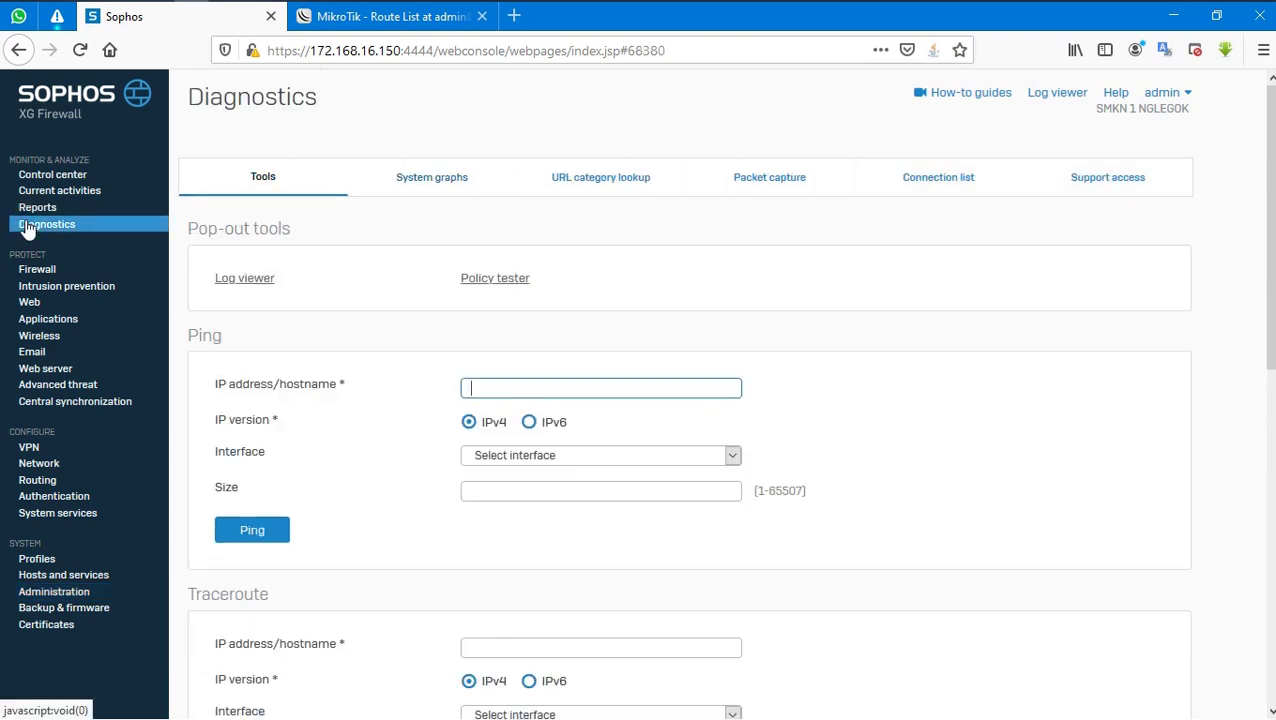
pyautogui.write('192.168.126.128')
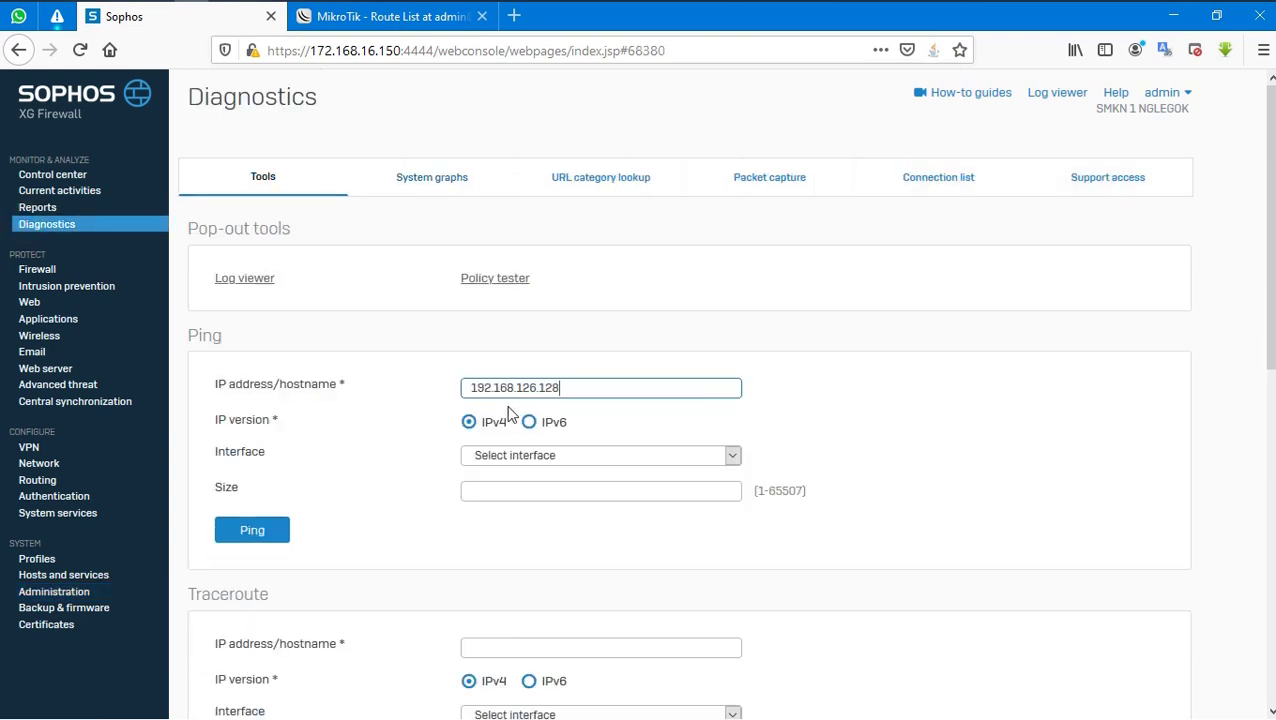
pyautogui.click(528, 457)
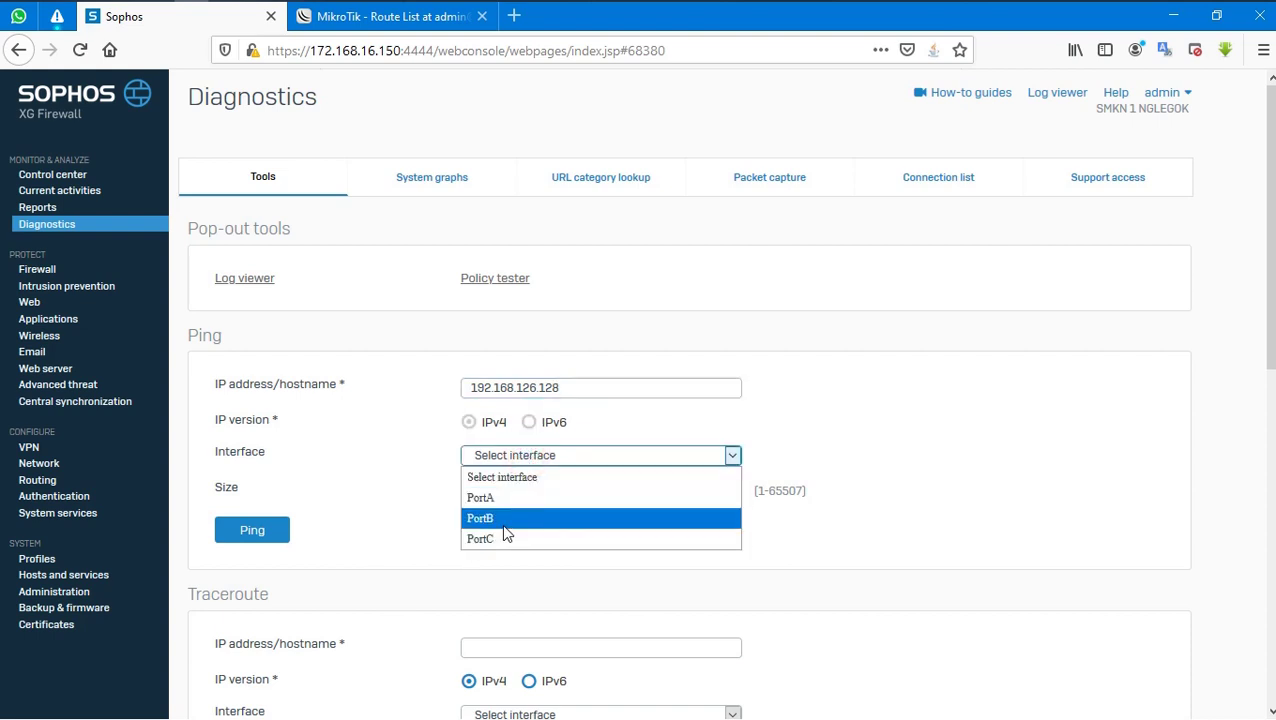
pyautogui.click(496, 541)
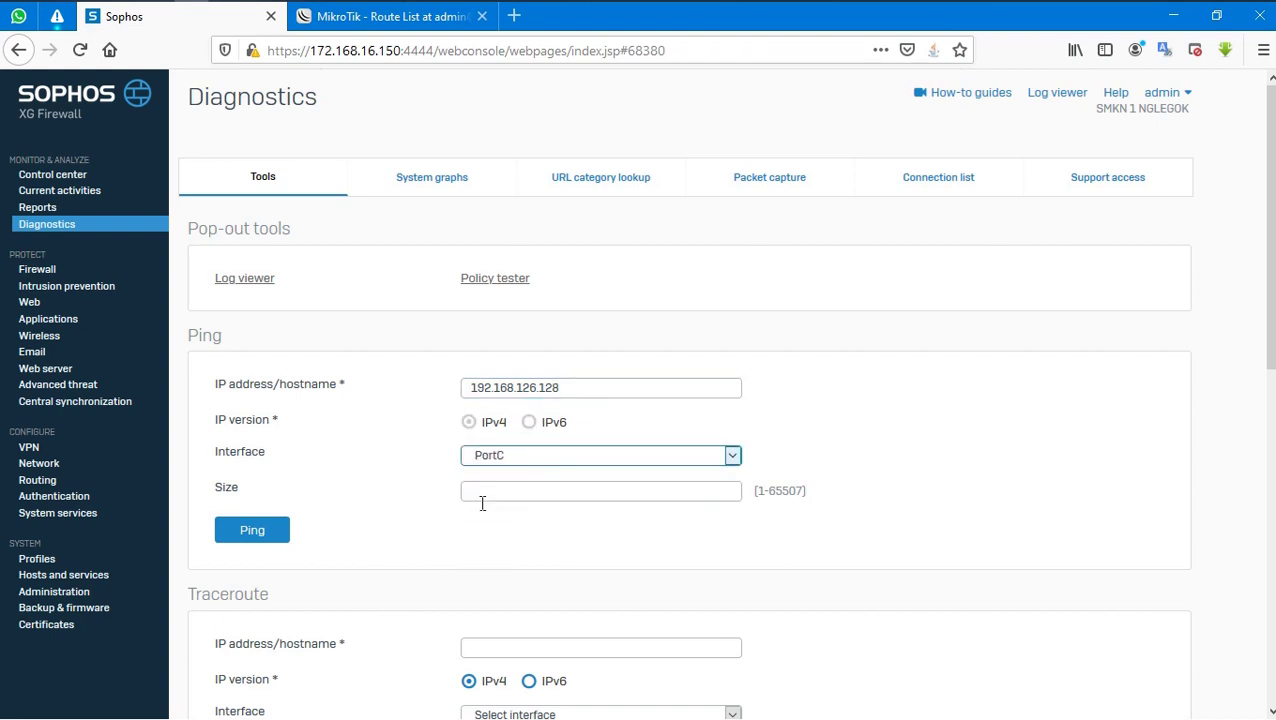
pyautogui.click(521, 490)
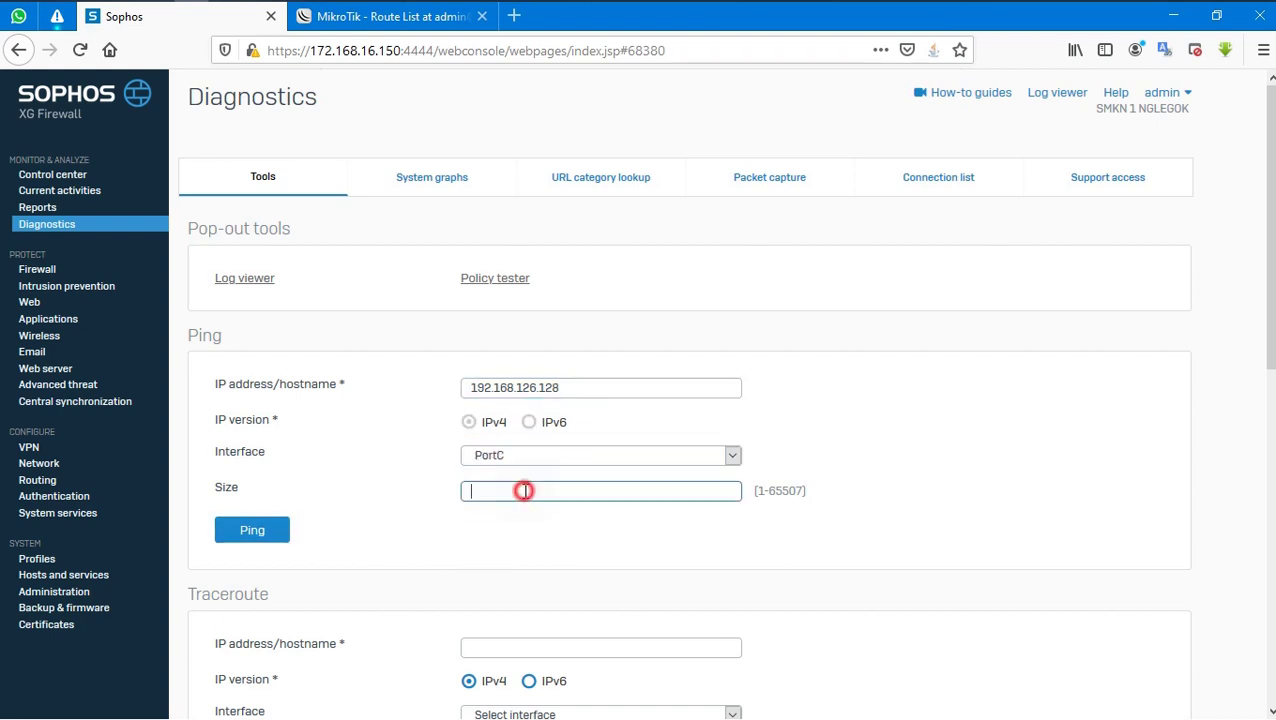
pyautogui.click(277, 533)
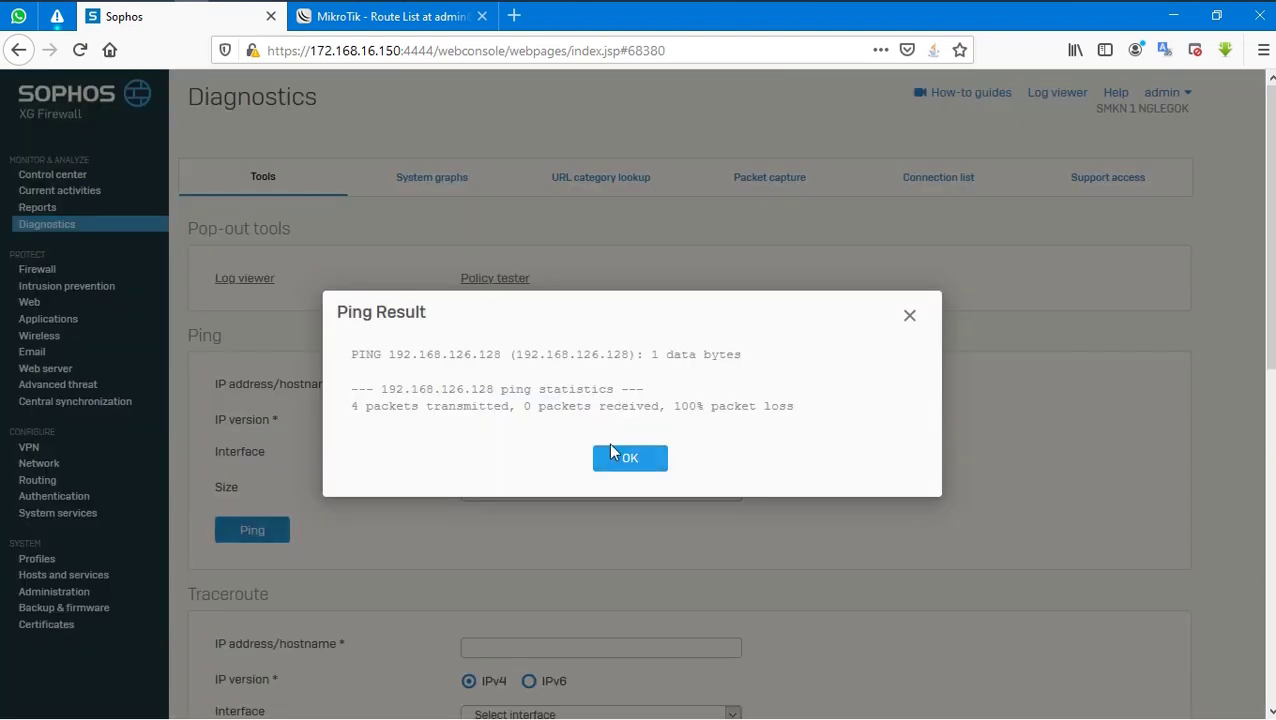
pyautogui.moveTo(673, 406); pyautogui.dragTo(795, 406)
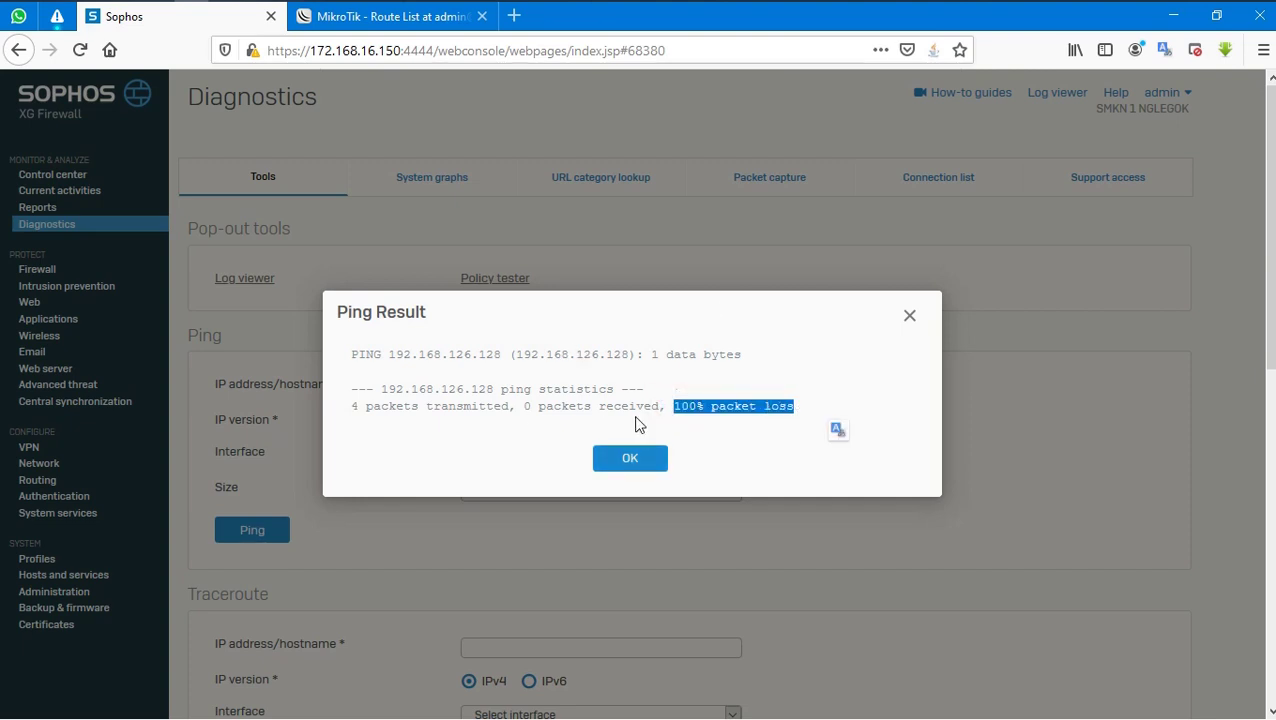
pyautogui.moveTo(522, 356); pyautogui.dragTo(665, 356)
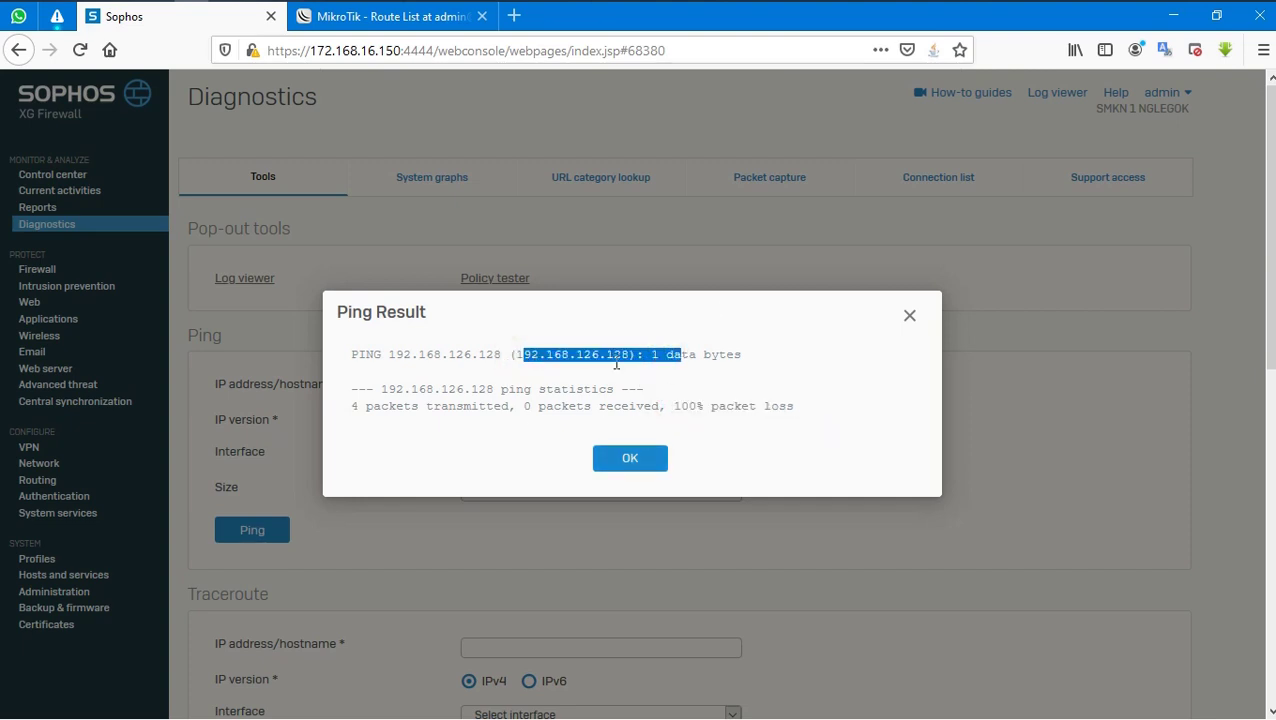
pyautogui.click(628, 460)
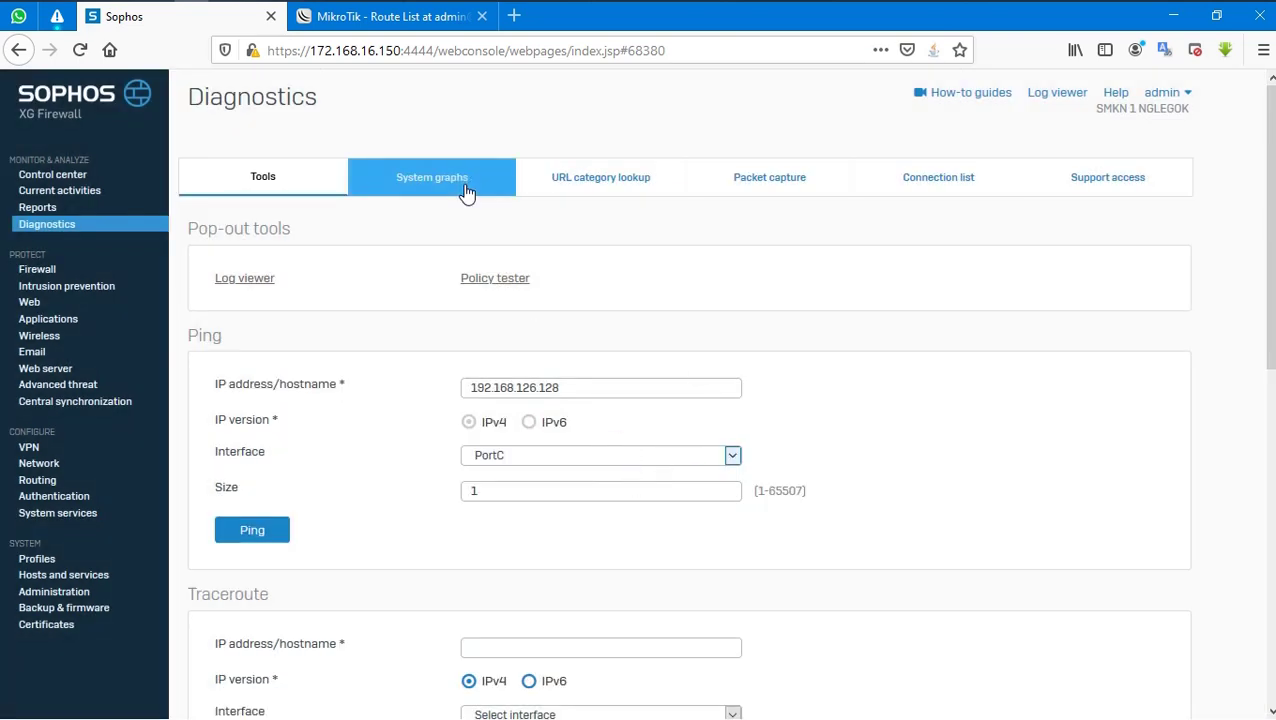
# Step: Open the Sophos routing configuration, switch to WinBox, maximize it, move the BGP window clear of the route list, and show the BGP instances
pyautogui.click(21, 480)
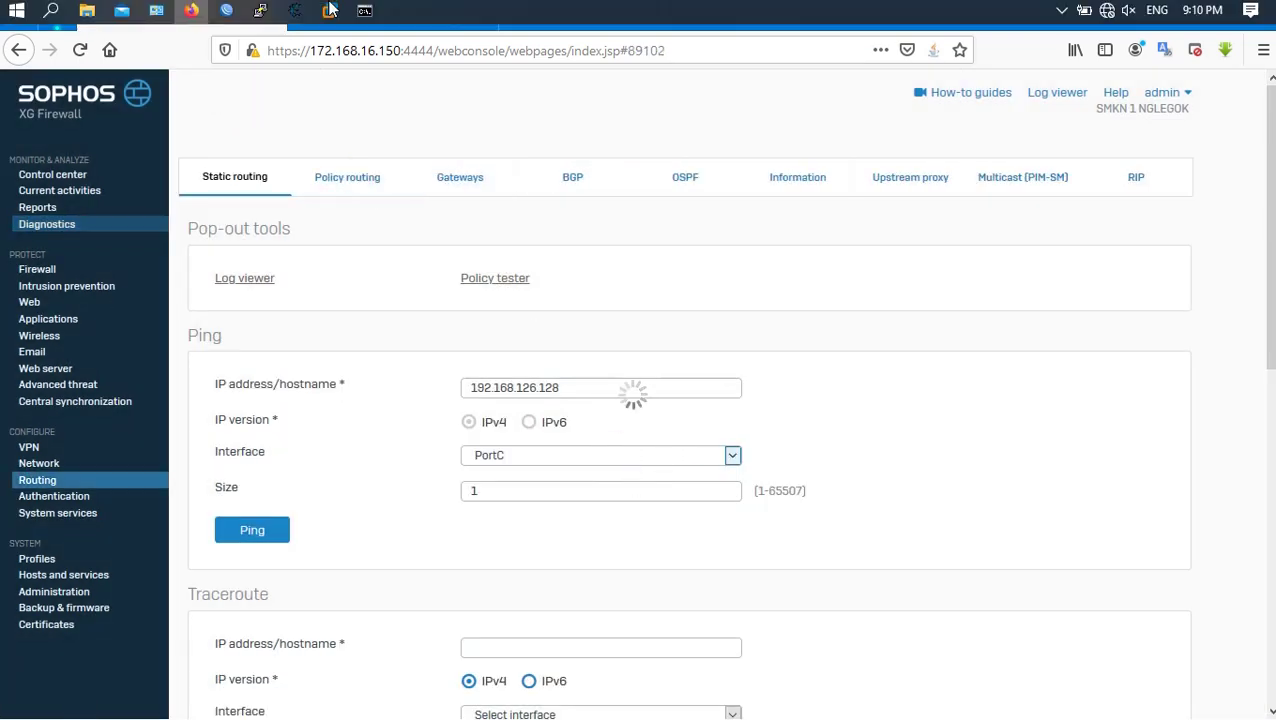
pyautogui.click(257, 14)
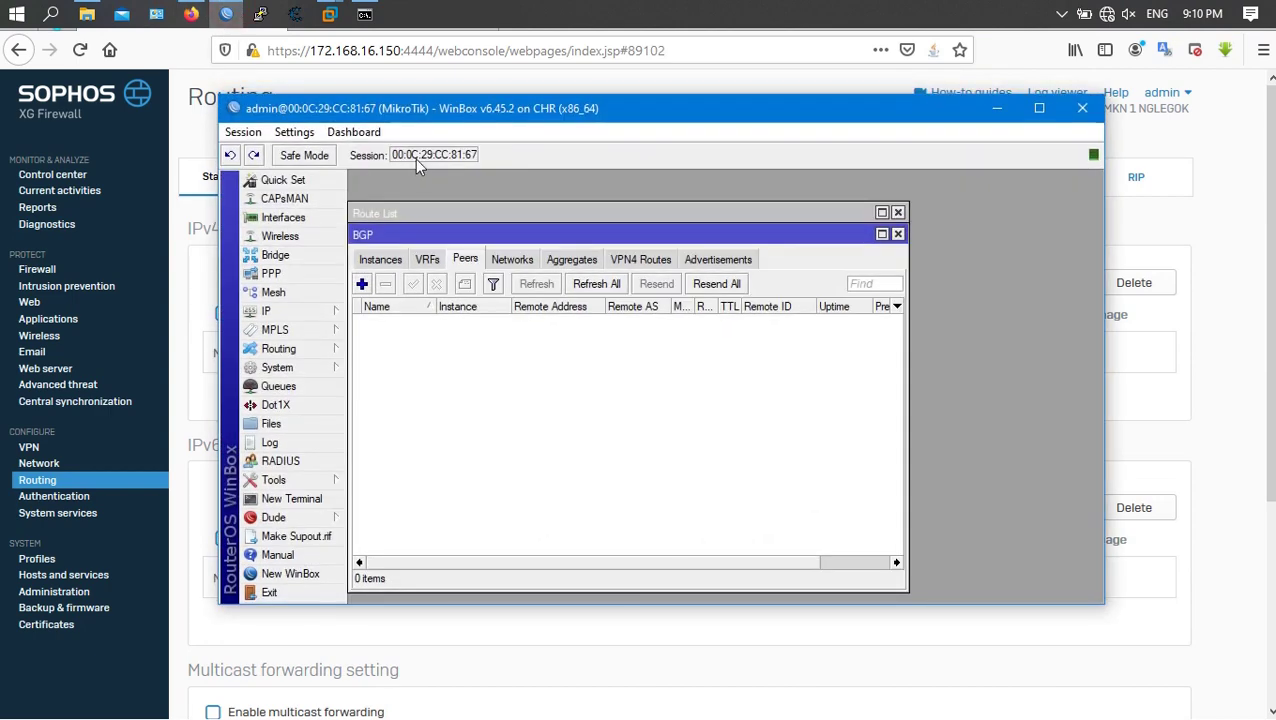
pyautogui.click(1040, 110)
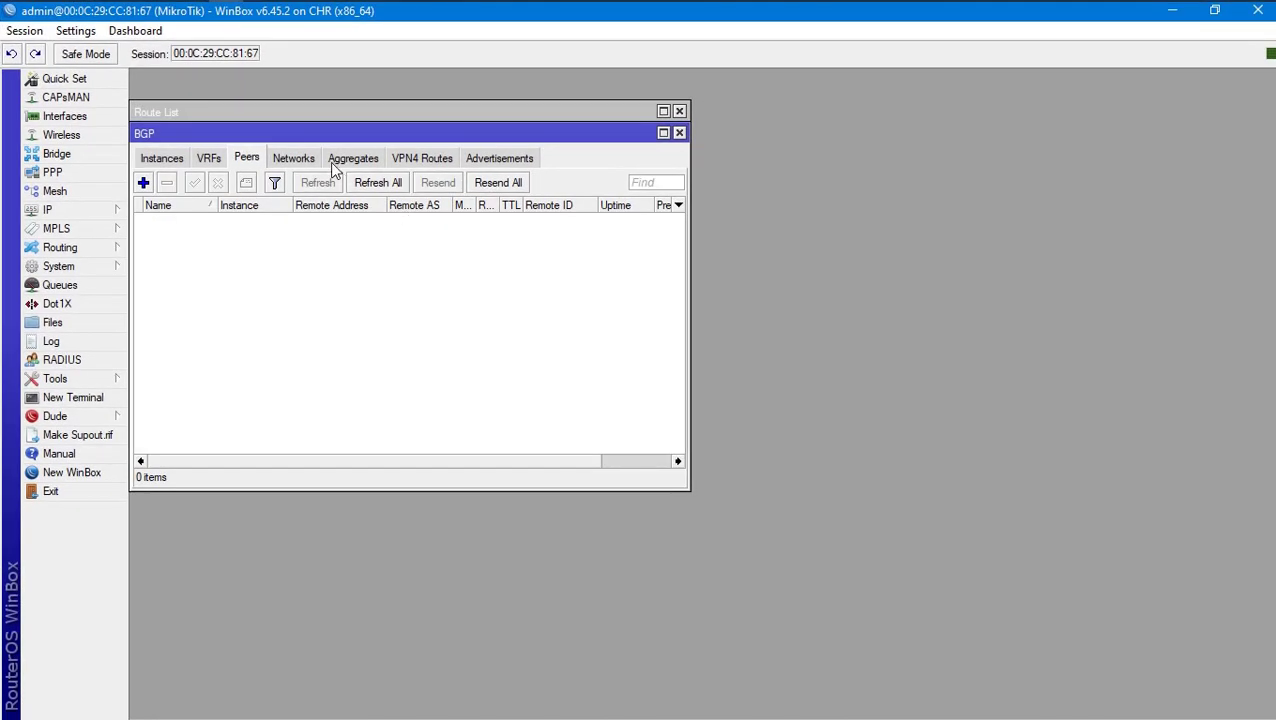
pyautogui.moveTo(366, 146); pyautogui.dragTo(748, 180)
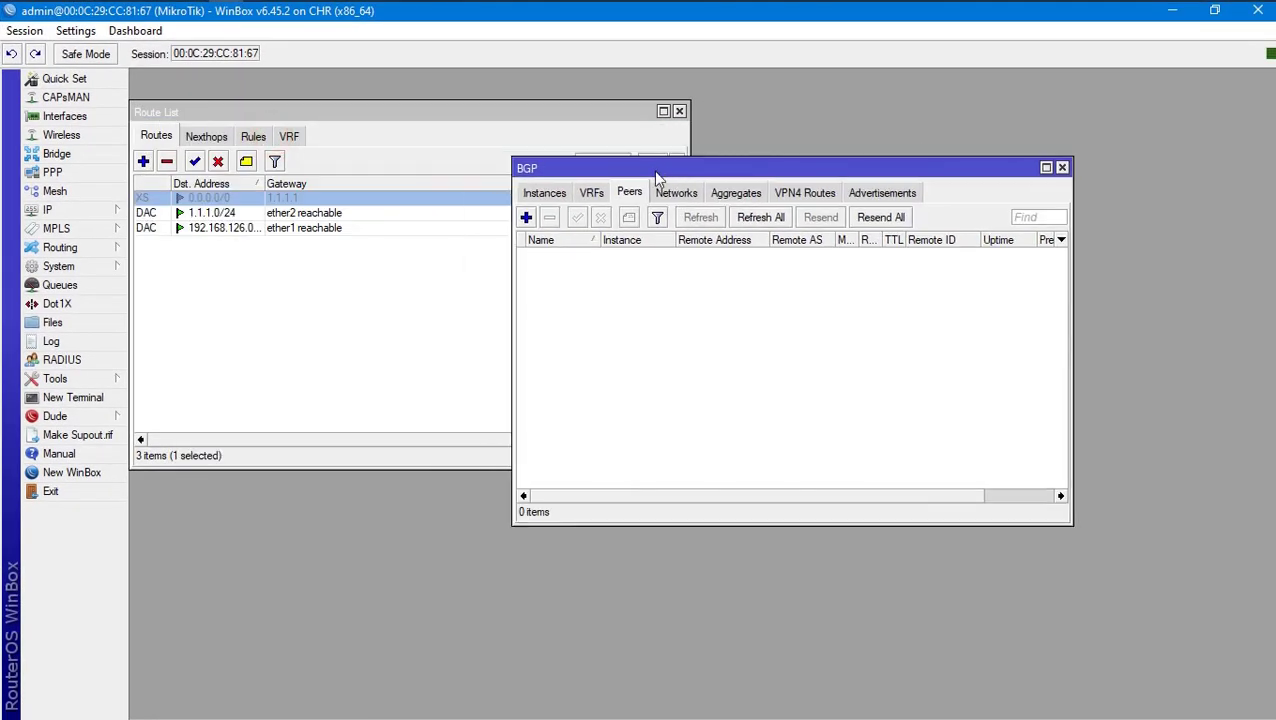
pyautogui.click(60, 250)
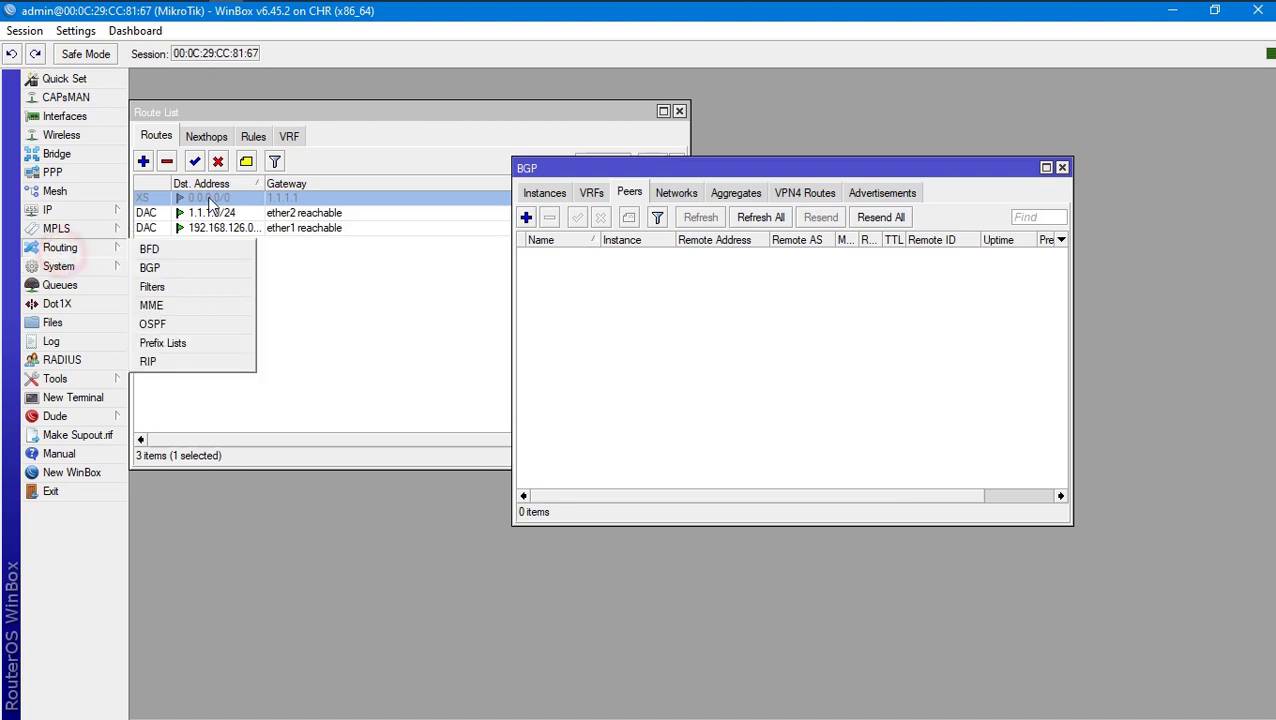
pyautogui.click(183, 267)
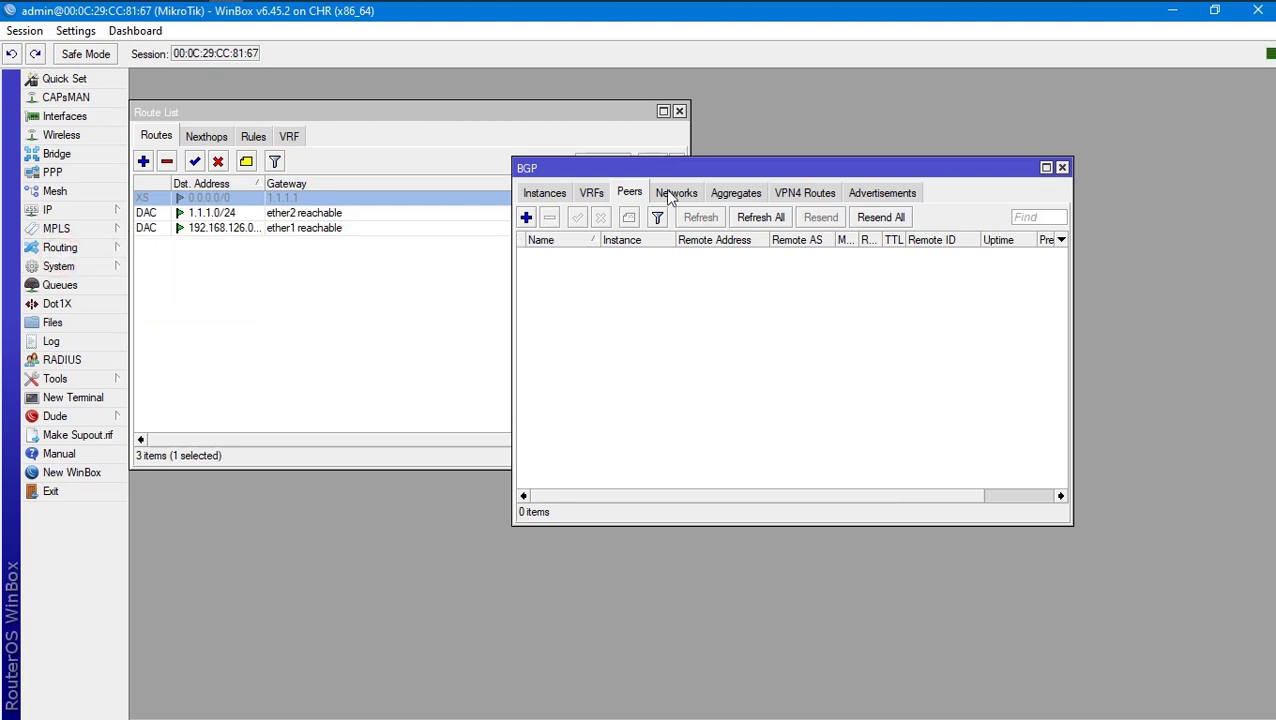
pyautogui.click(544, 192)
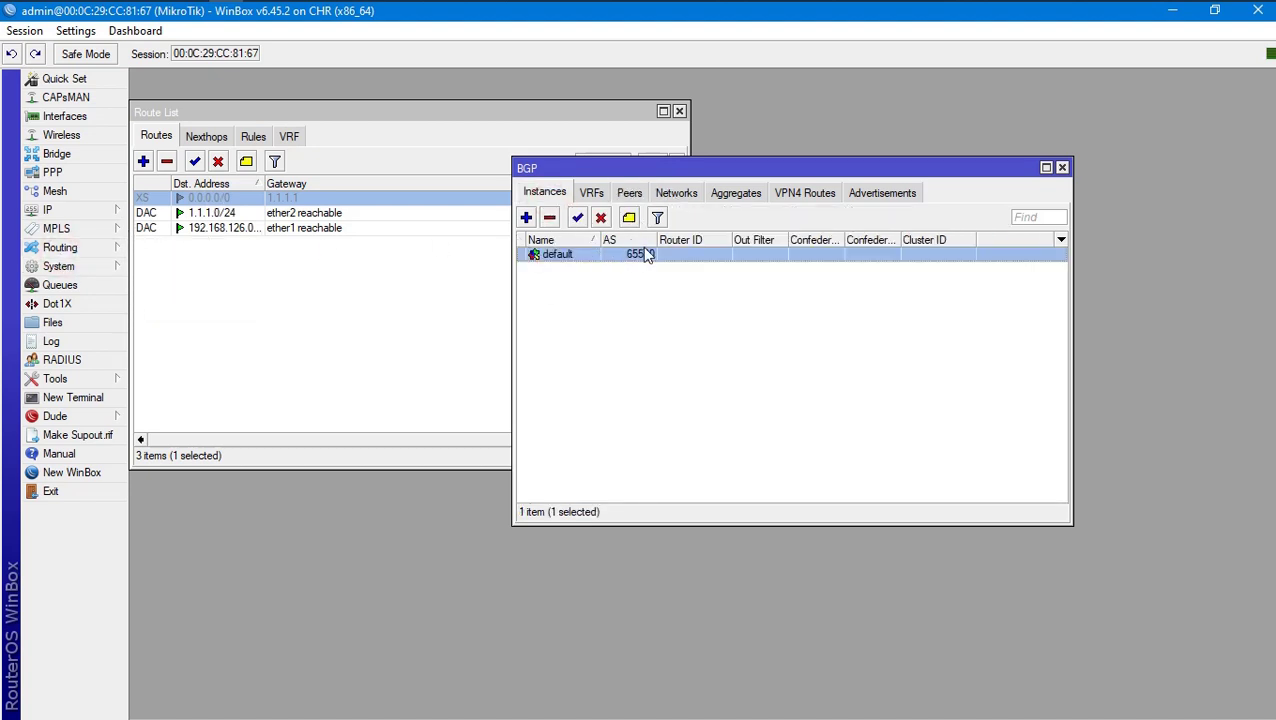
# Step: Add a BGP network for 172.168.16.0/24 on the MikroTik router, leaving Synchronize off
pyautogui.click(665, 195)
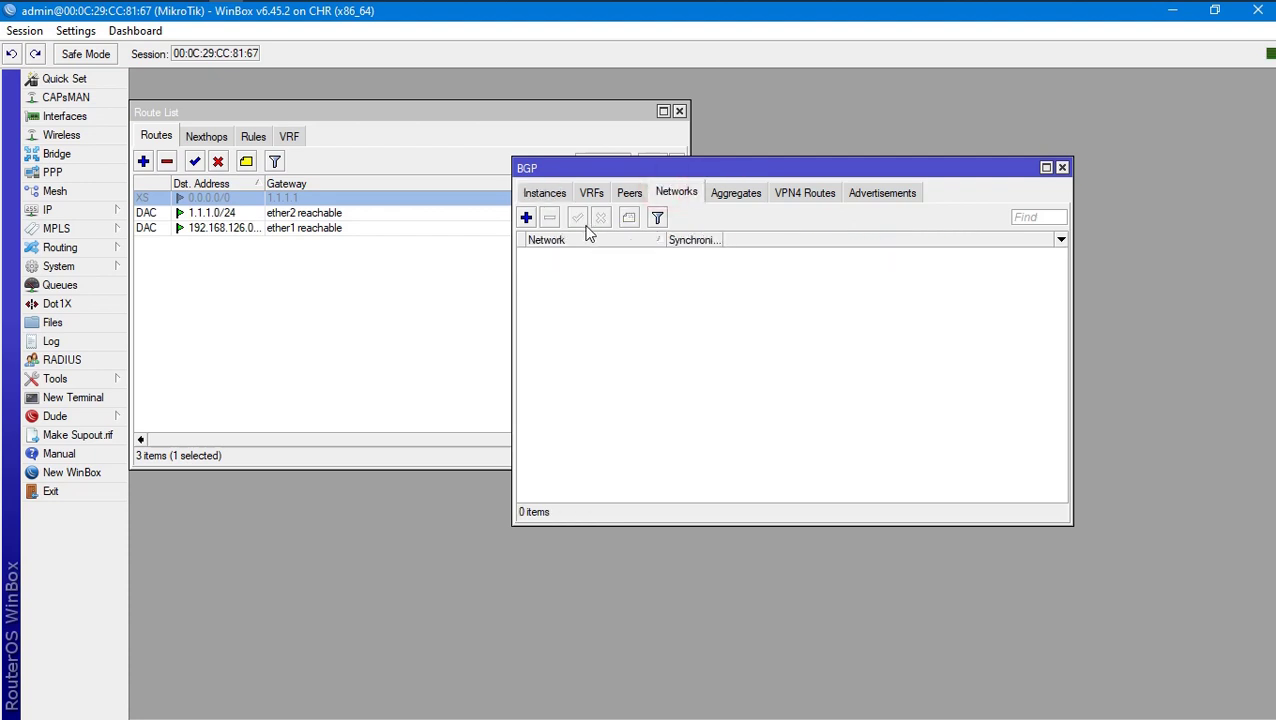
pyautogui.click(526, 218)
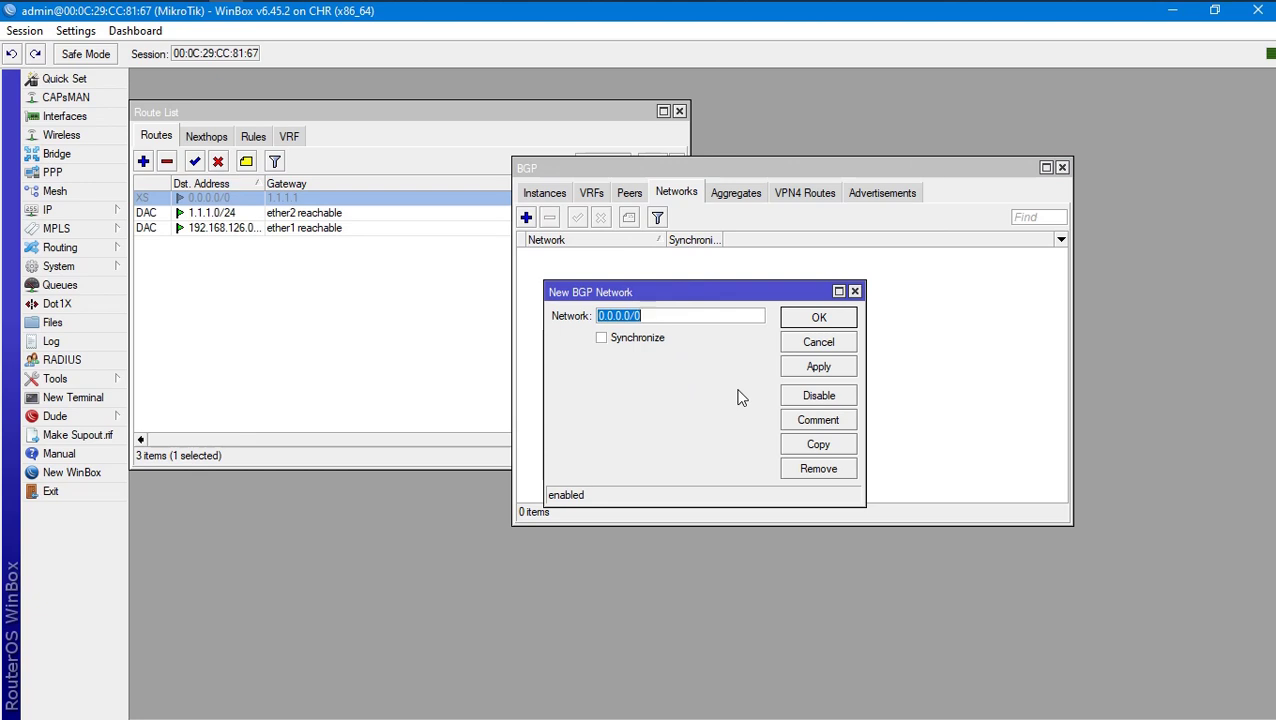
pyautogui.write('172')
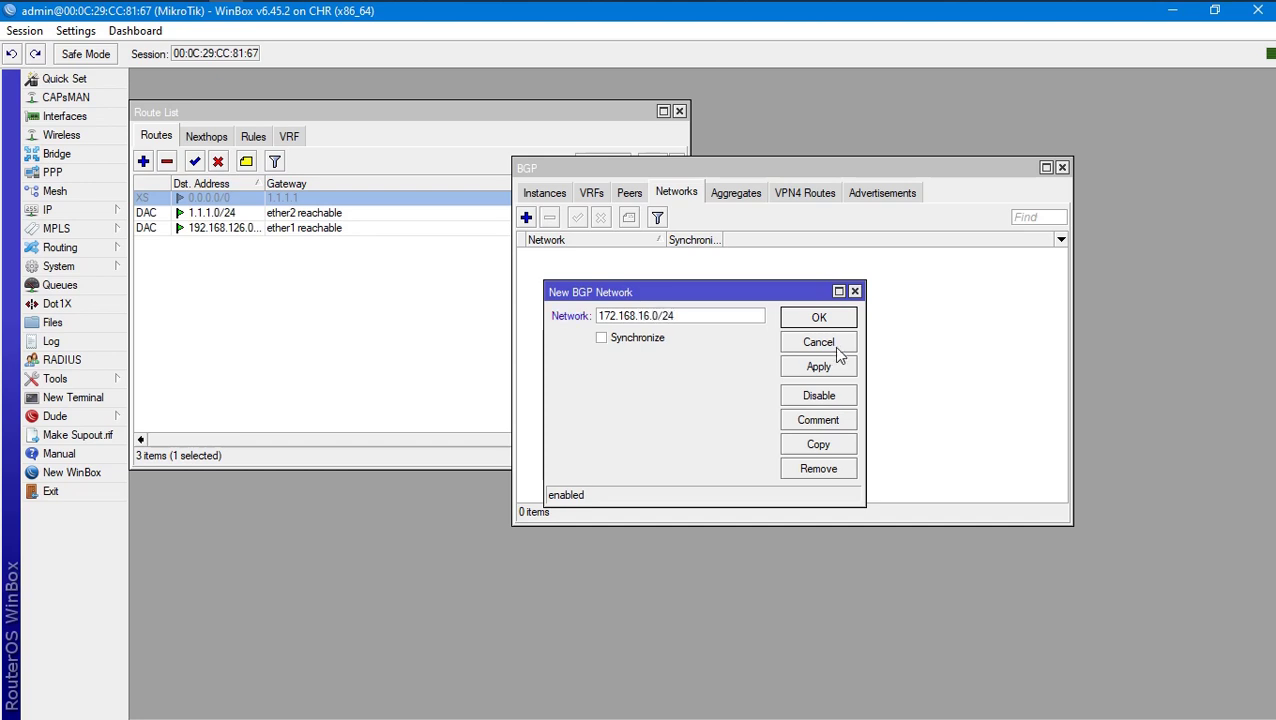
pyautogui.click(817, 316)
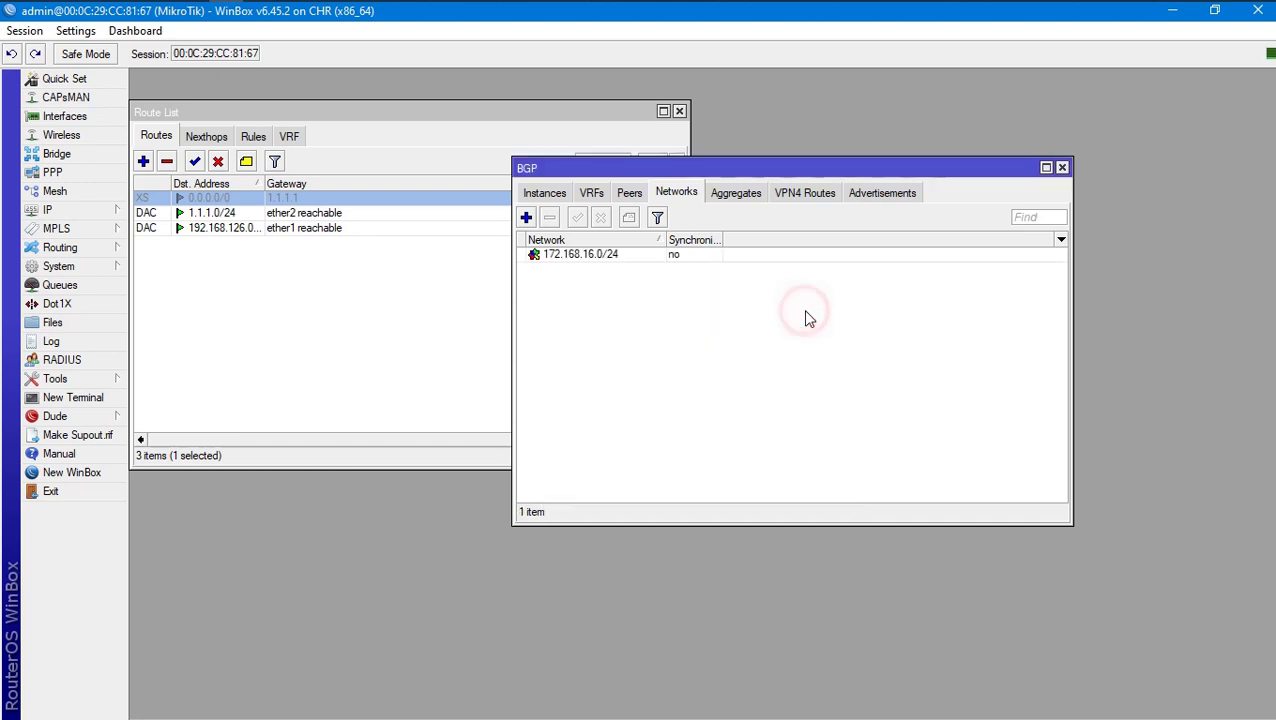
# Step: Review the MikroTik router's BGP advertisements, instances, and VRFs
pyautogui.click(629, 192)
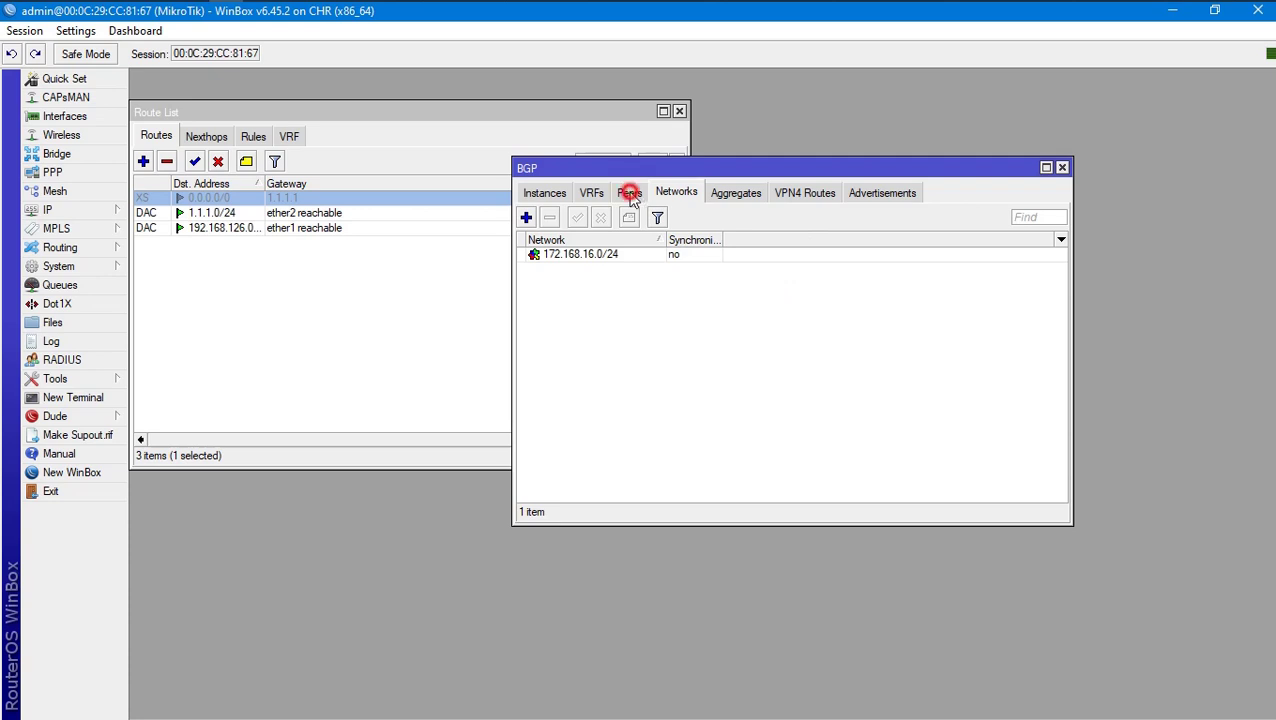
pyautogui.click(859, 193)
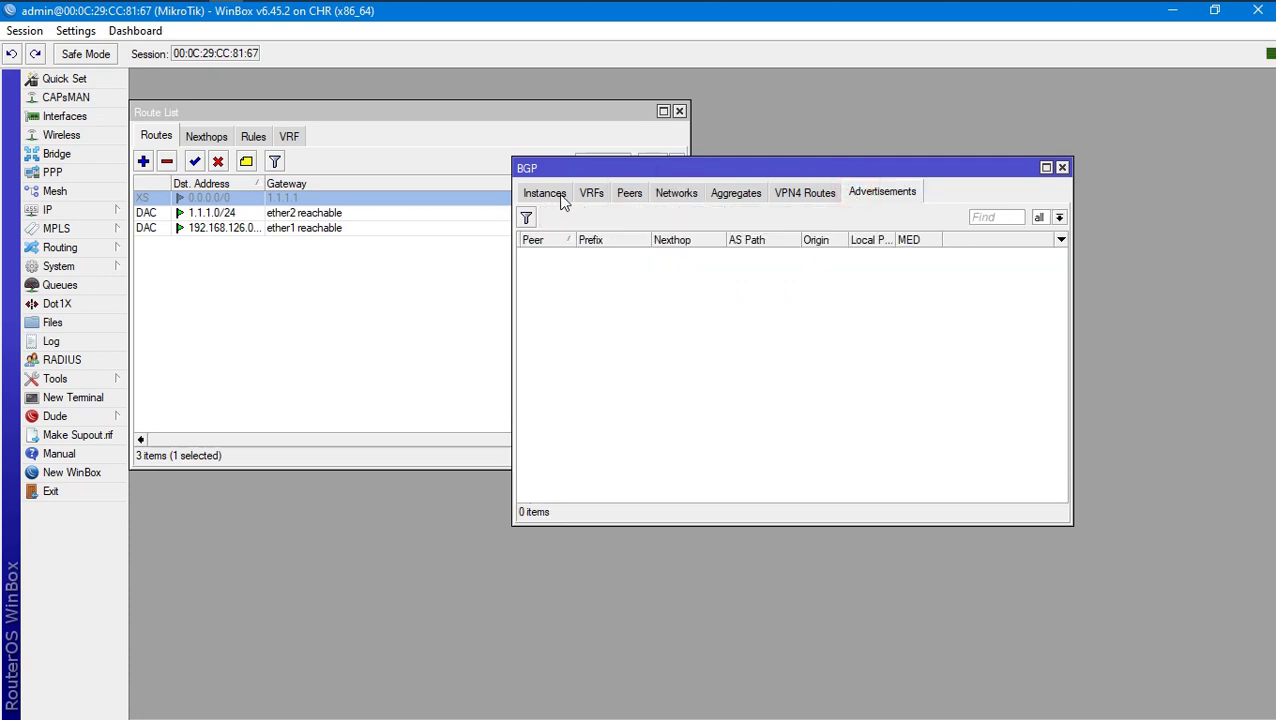
pyautogui.click(556, 194)
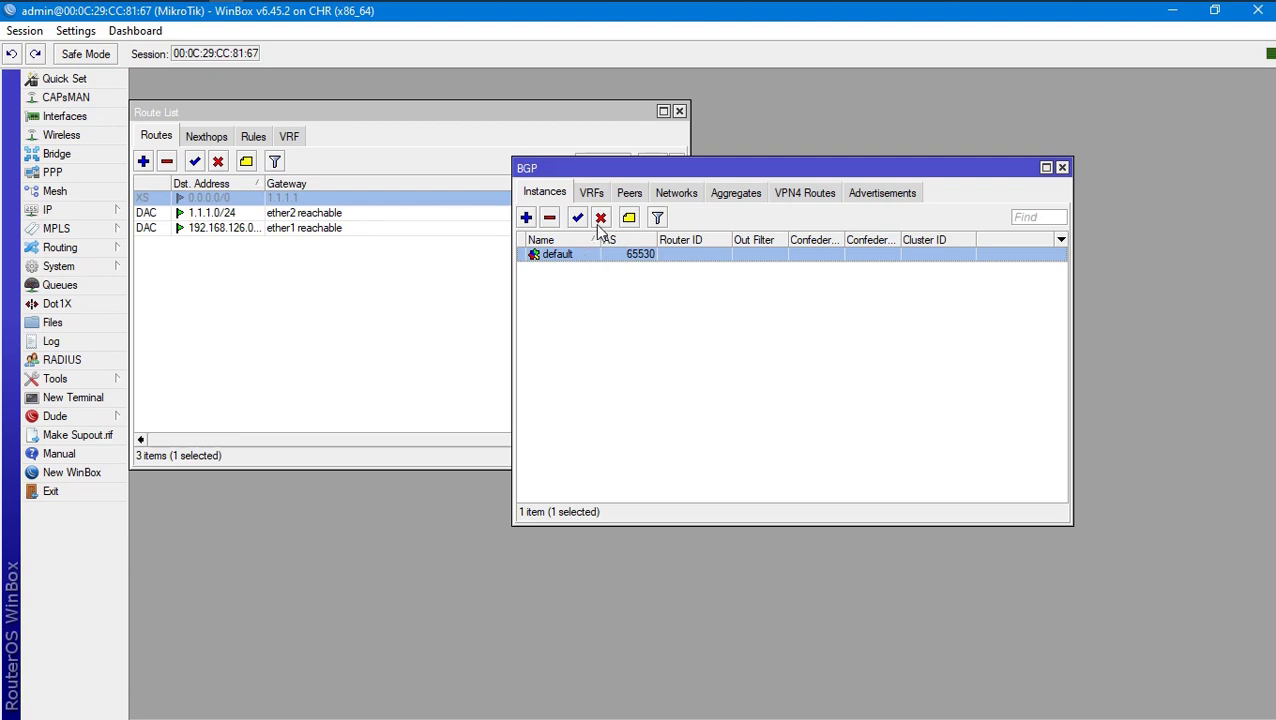
pyautogui.click(592, 193)
# Step: Switch to the Sophos web console in Firefox and start adding a neighbor in its BGP configuration
pyautogui.moveTo(521, 6)
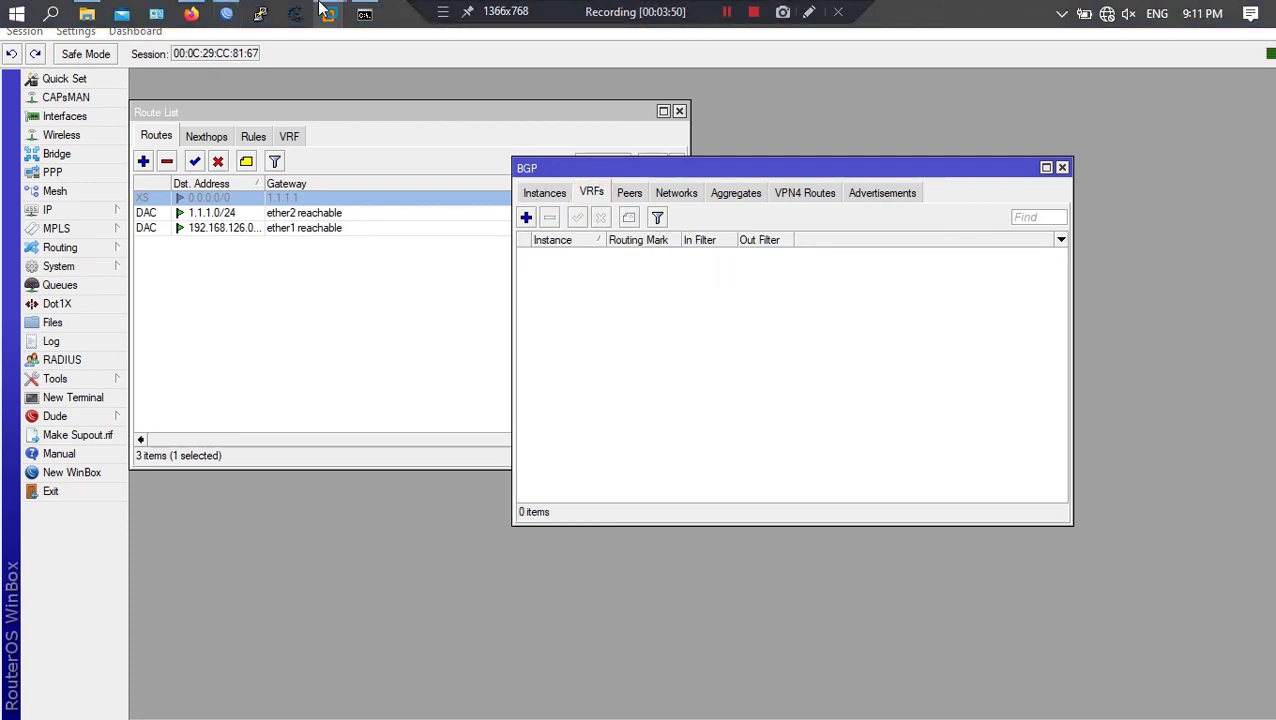
pyautogui.click(193, 13)
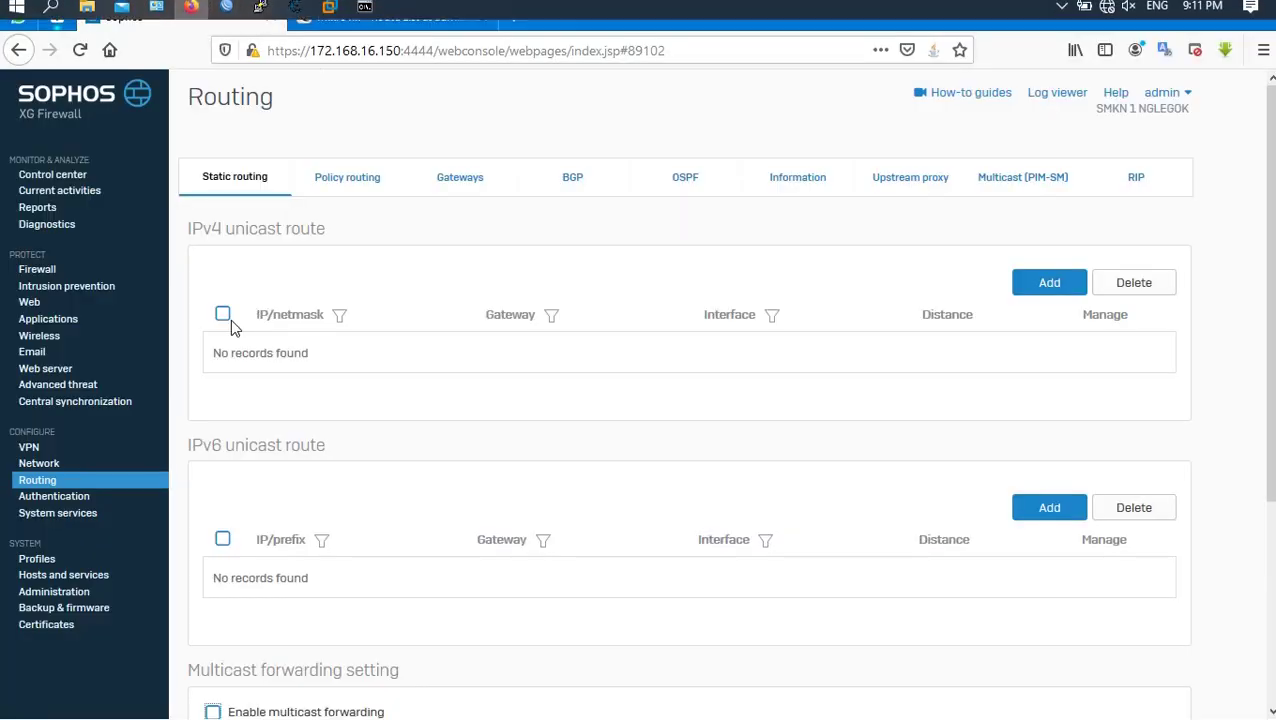
pyautogui.click(562, 192)
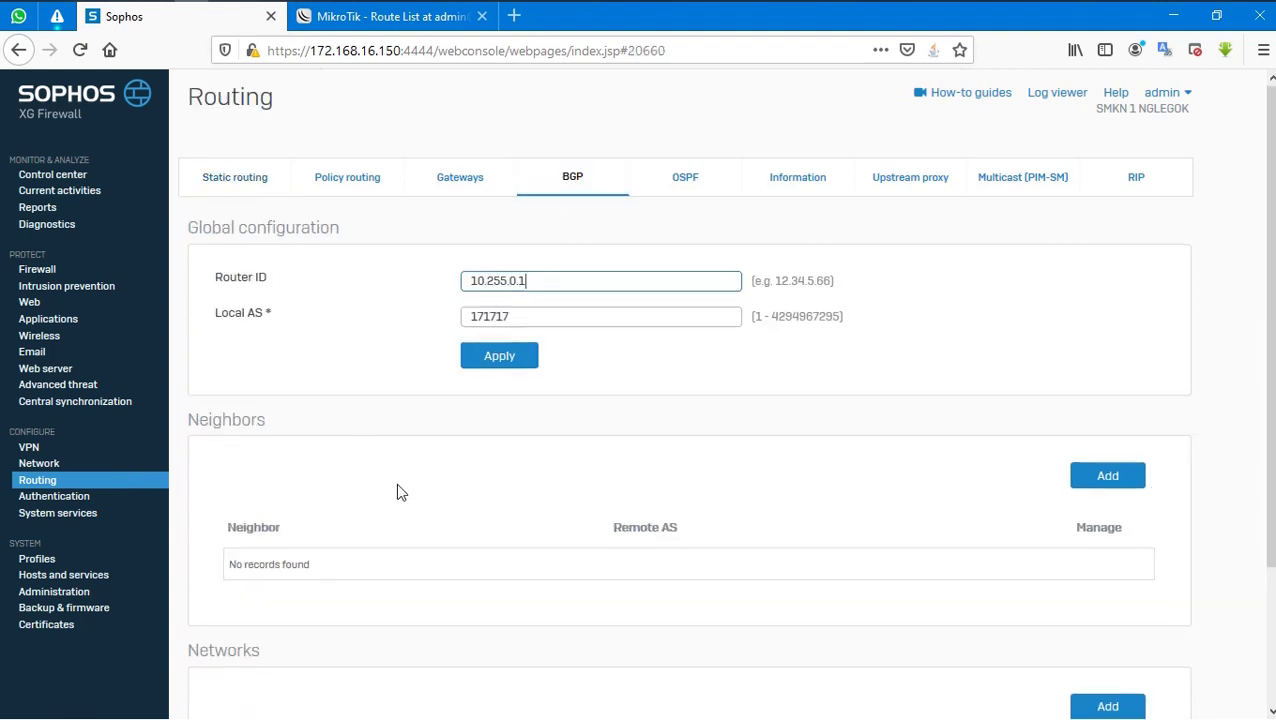
pyautogui.scroll(-3, 397, 487)
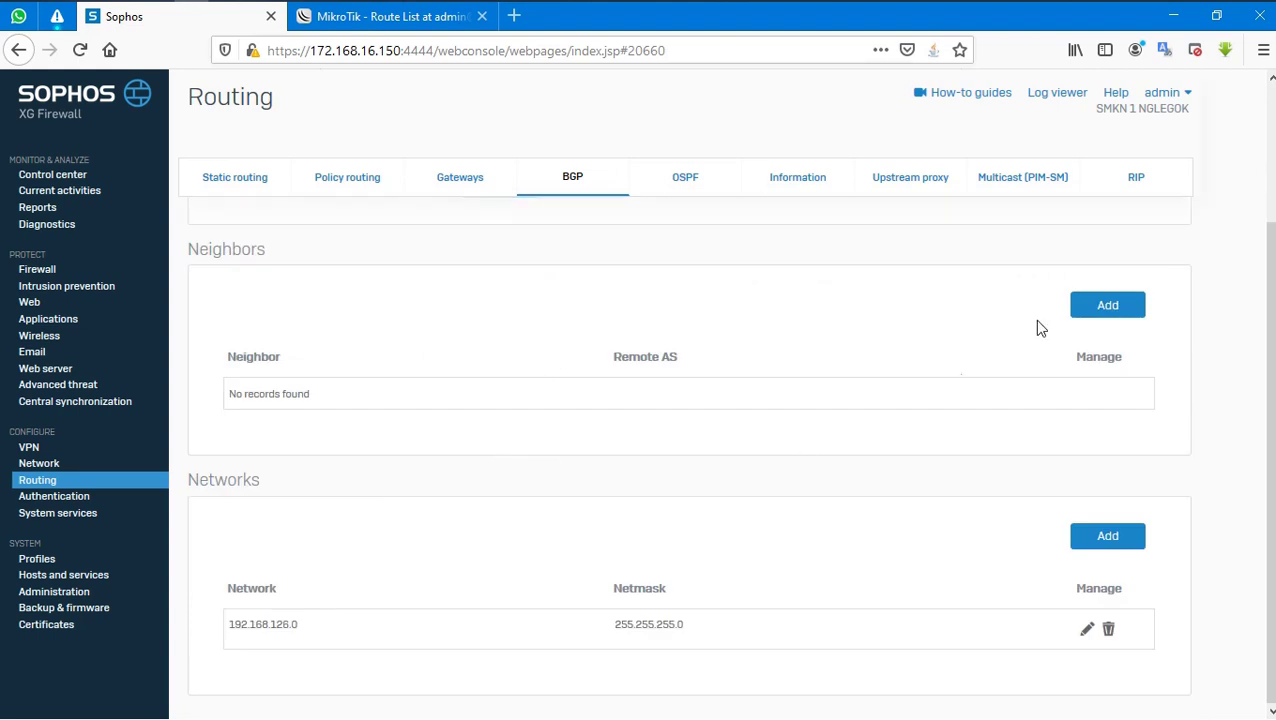
pyautogui.click(1095, 308)
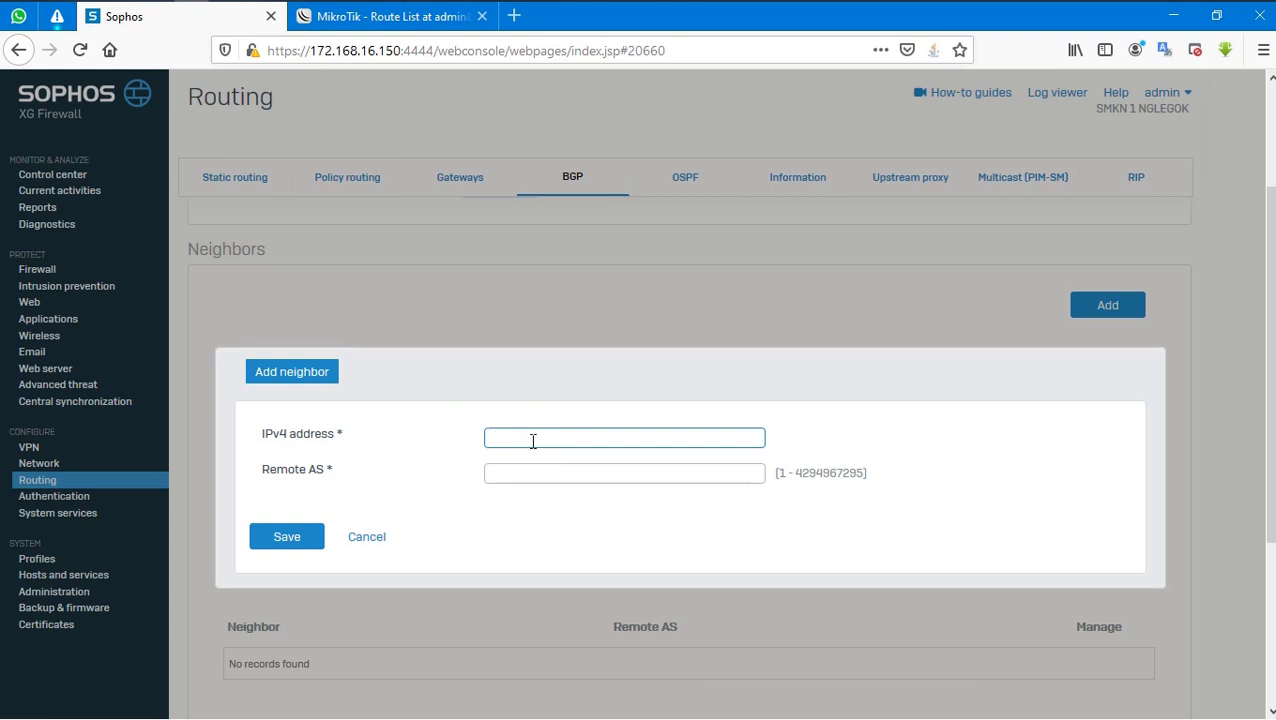
# Step: Switch to WinBox, set the default BGP instance's router ID to 16.16.16.16, and apply the change
pyautogui.moveTo(350, 9)
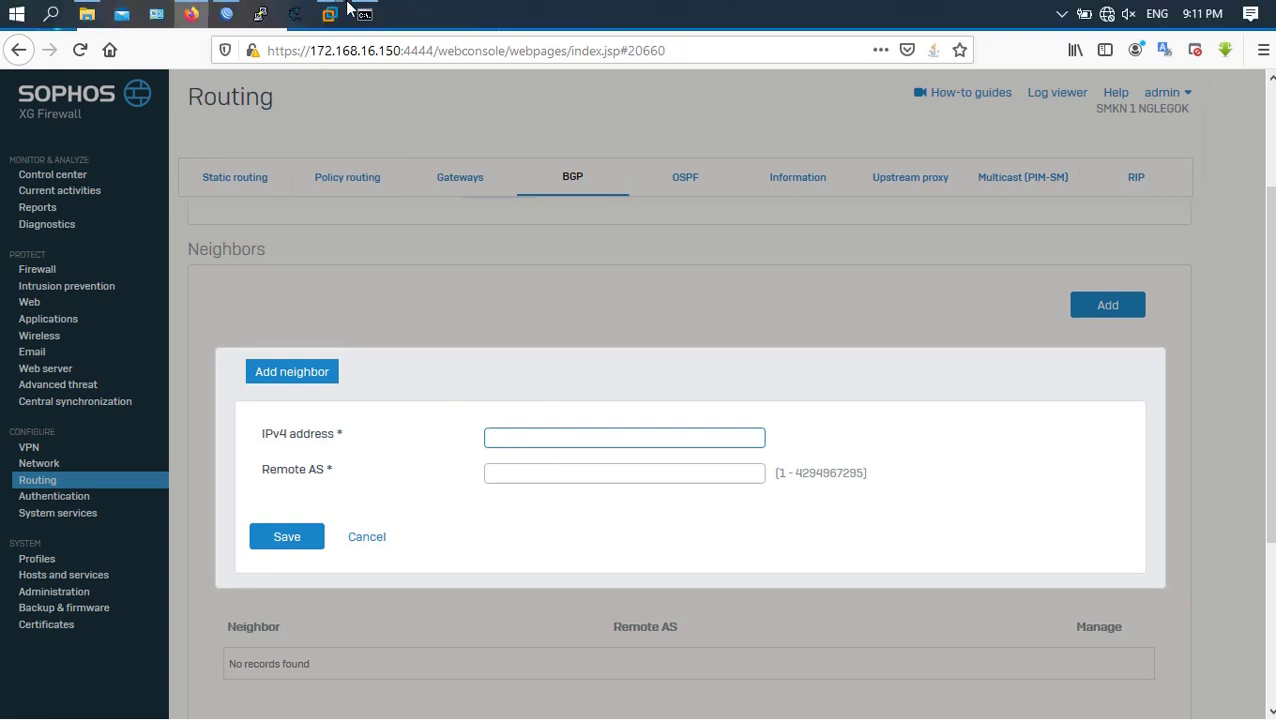
pyautogui.click(226, 13)
pyautogui.click(546, 191)
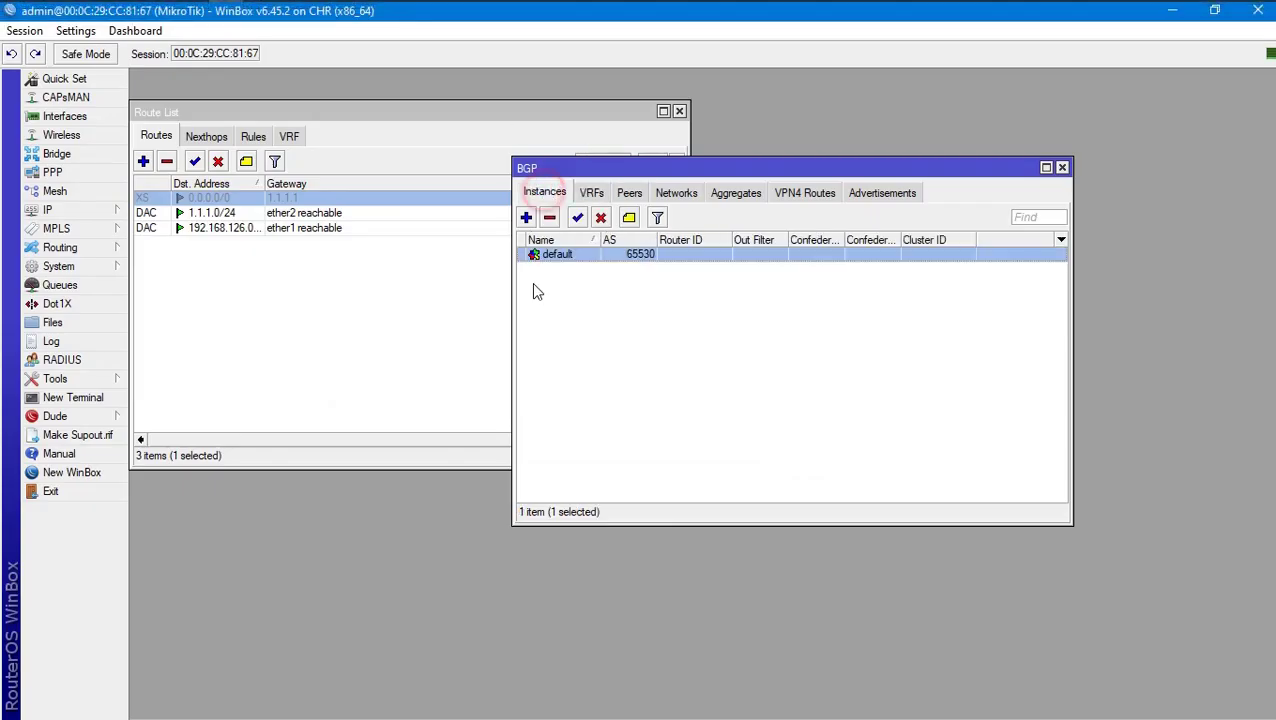
pyautogui.doubleClick(605, 254)
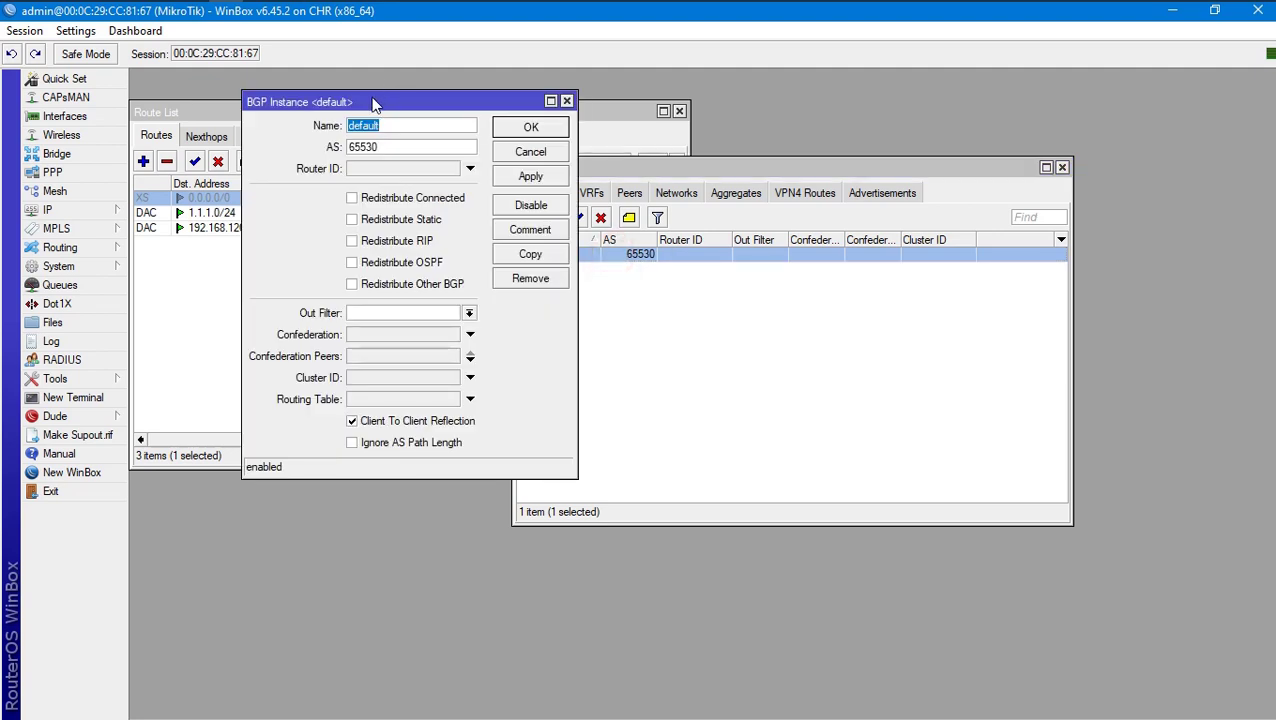
pyautogui.moveTo(375, 103); pyautogui.dragTo(895, 125)
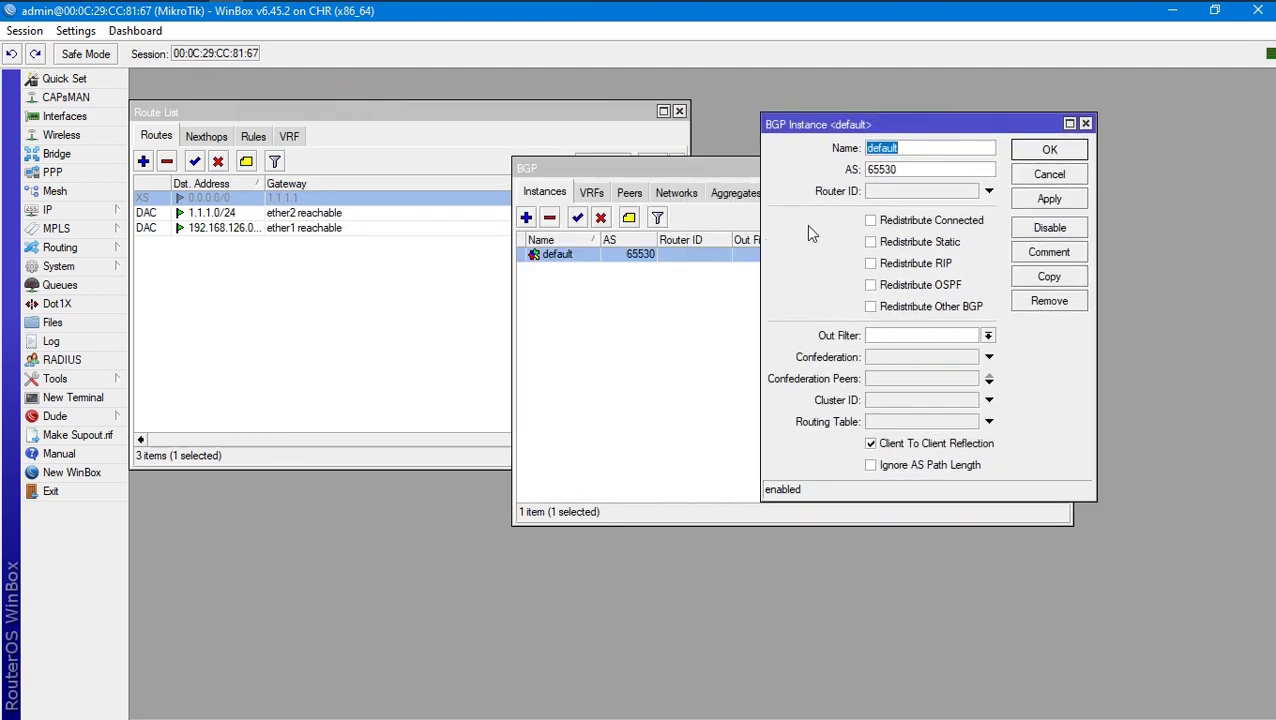
pyautogui.click(905, 192)
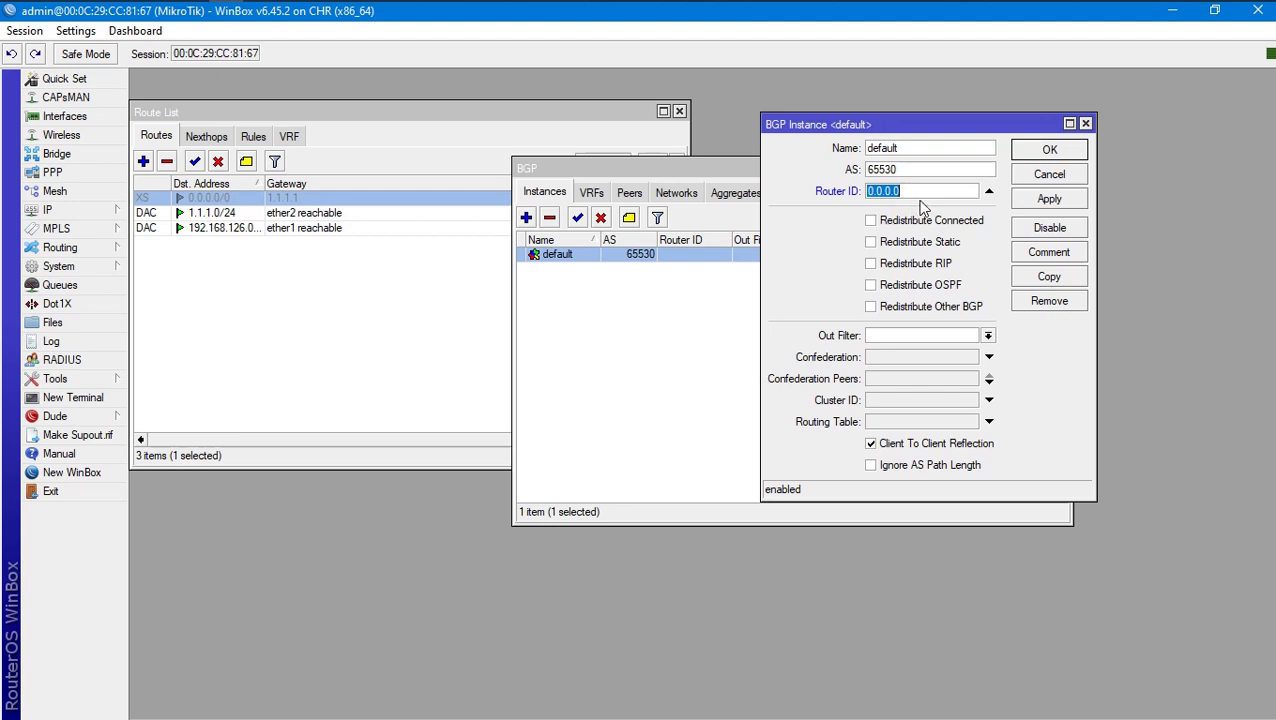
pyautogui.write('16.16.16.16')
pyautogui.click(1040, 197)
# Step: Copy the default instance's AS number 65530 into the Remote AS of the new BGP neighbor in the Sophos web console
pyautogui.moveTo(933, 175); pyautogui.dragTo(785, 169)
pyautogui.hotkey('ctrl', 'c')
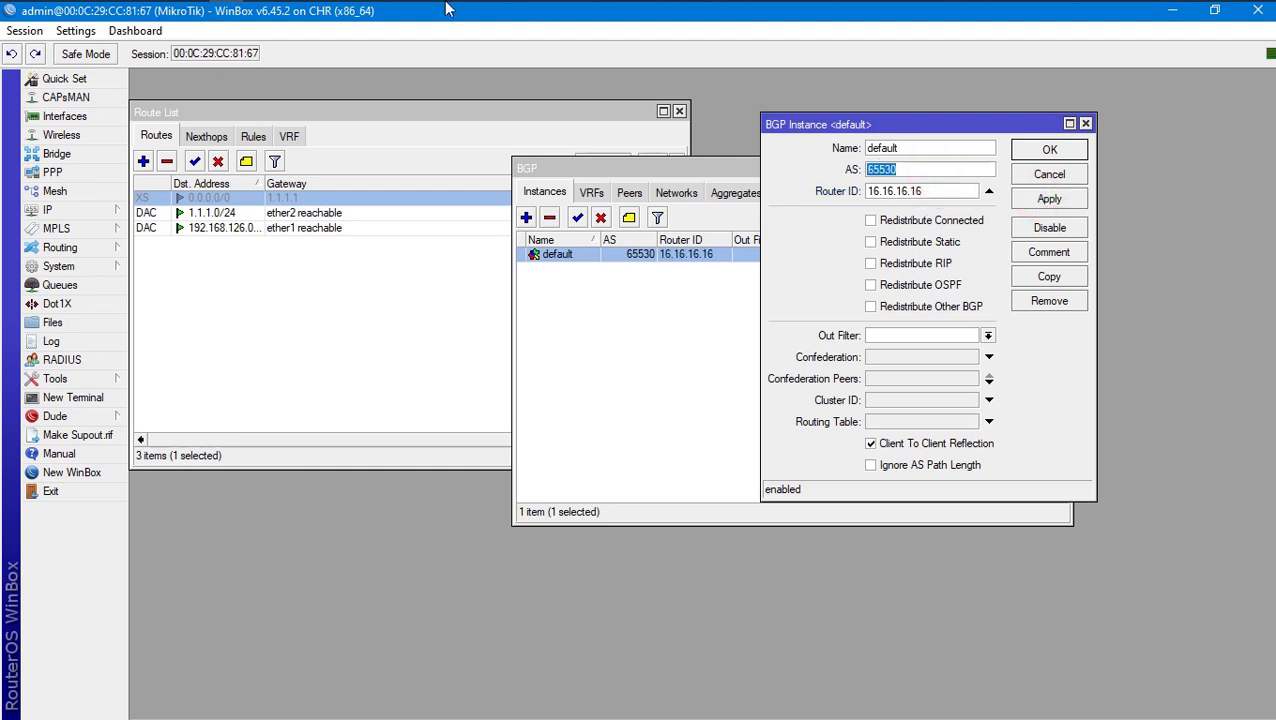
pyautogui.click(189, 14)
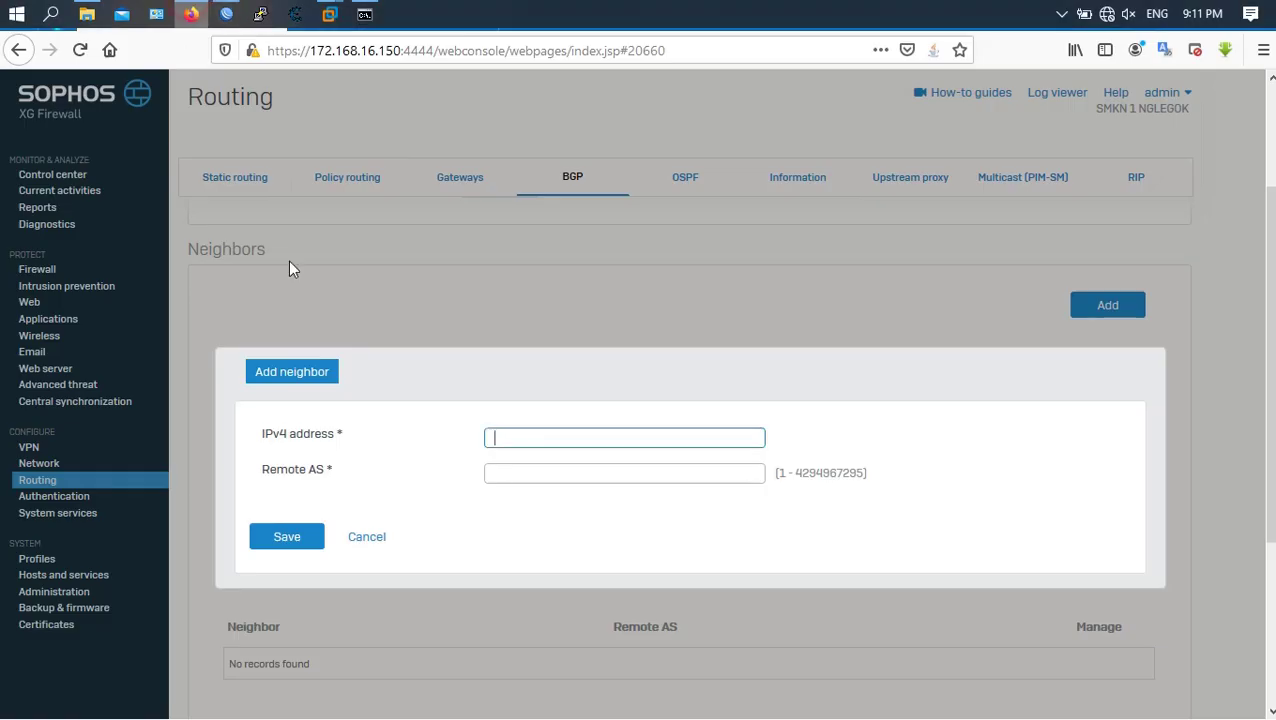
pyautogui.click(531, 473)
pyautogui.hotkey('ctrl', 'v')
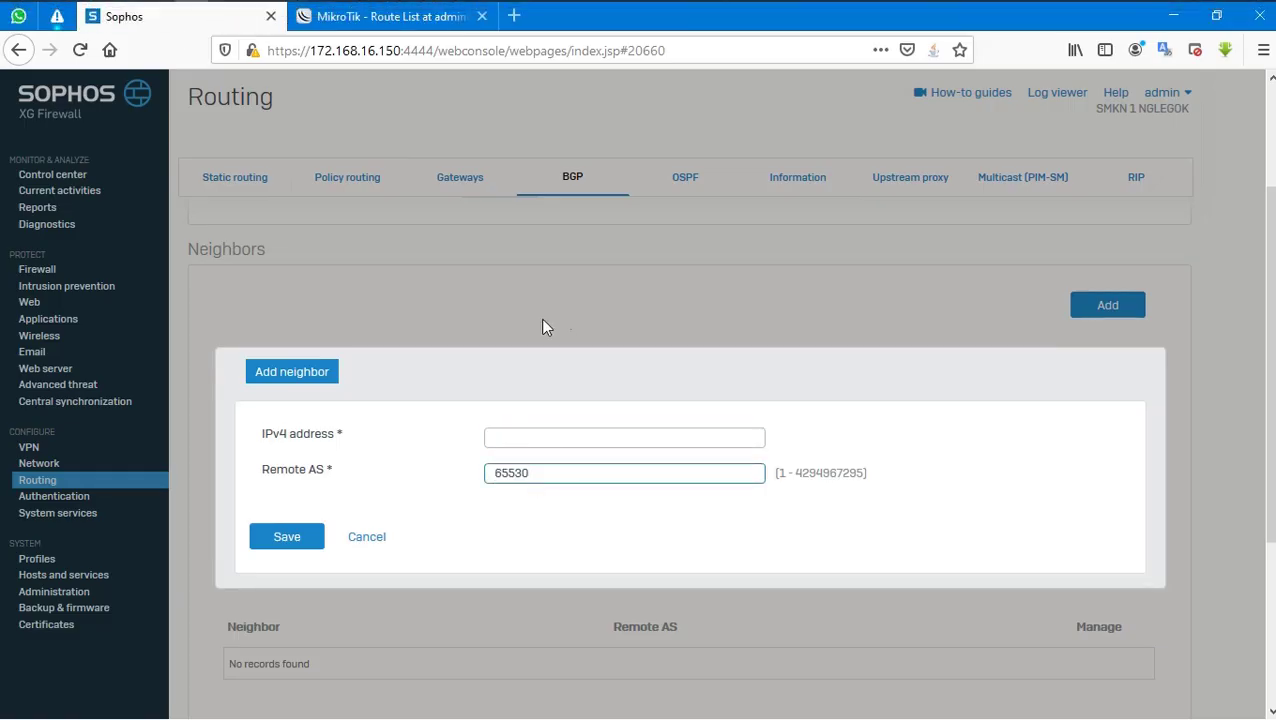
# Step: Look up the MikroTik router's interface addresses in WinBox for the neighbor's IPv4 address, checking the ether1 entry's details and selecting the ether2 entry
pyautogui.click(520, 440)
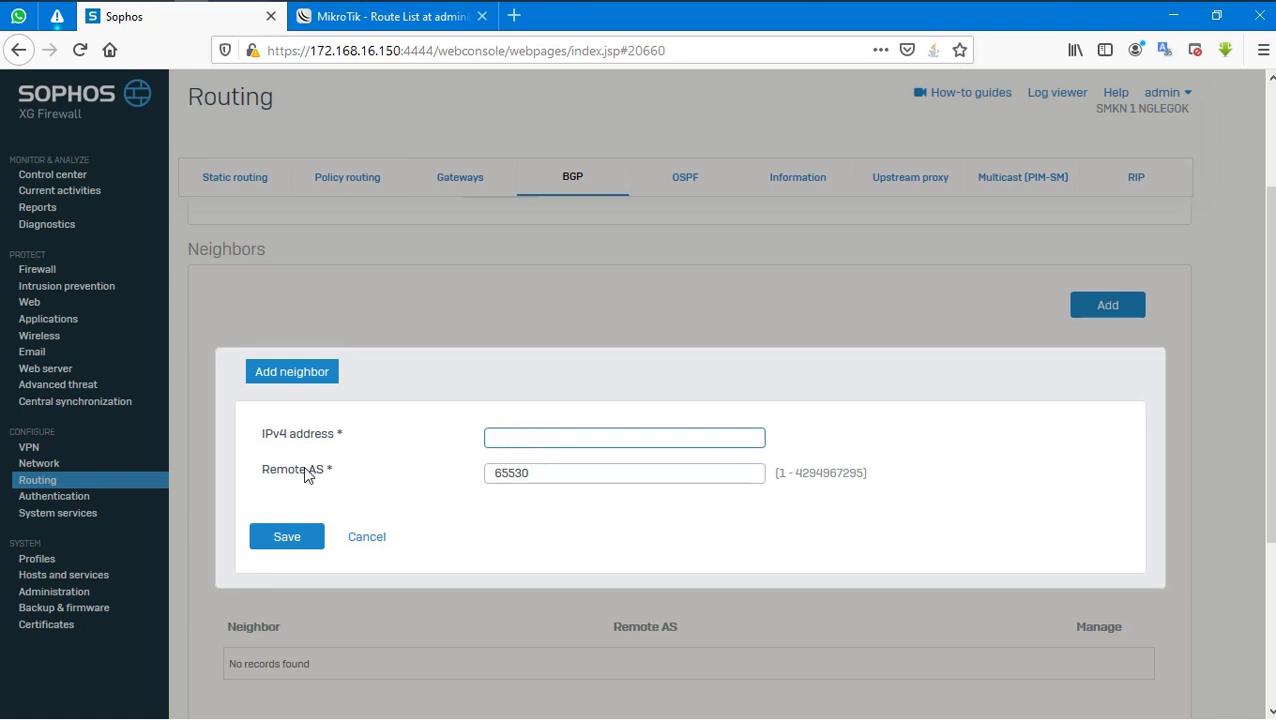
pyautogui.moveTo(264, 440); pyautogui.dragTo(351, 450)
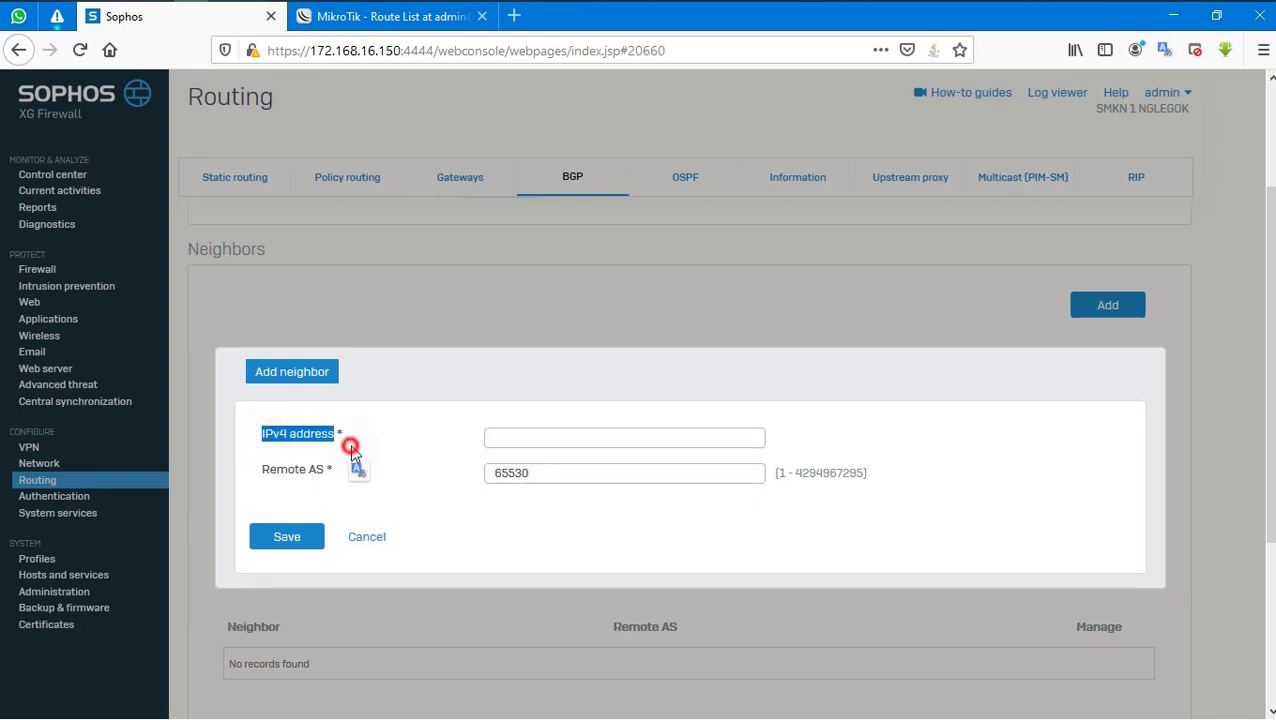
pyautogui.click(220, 12)
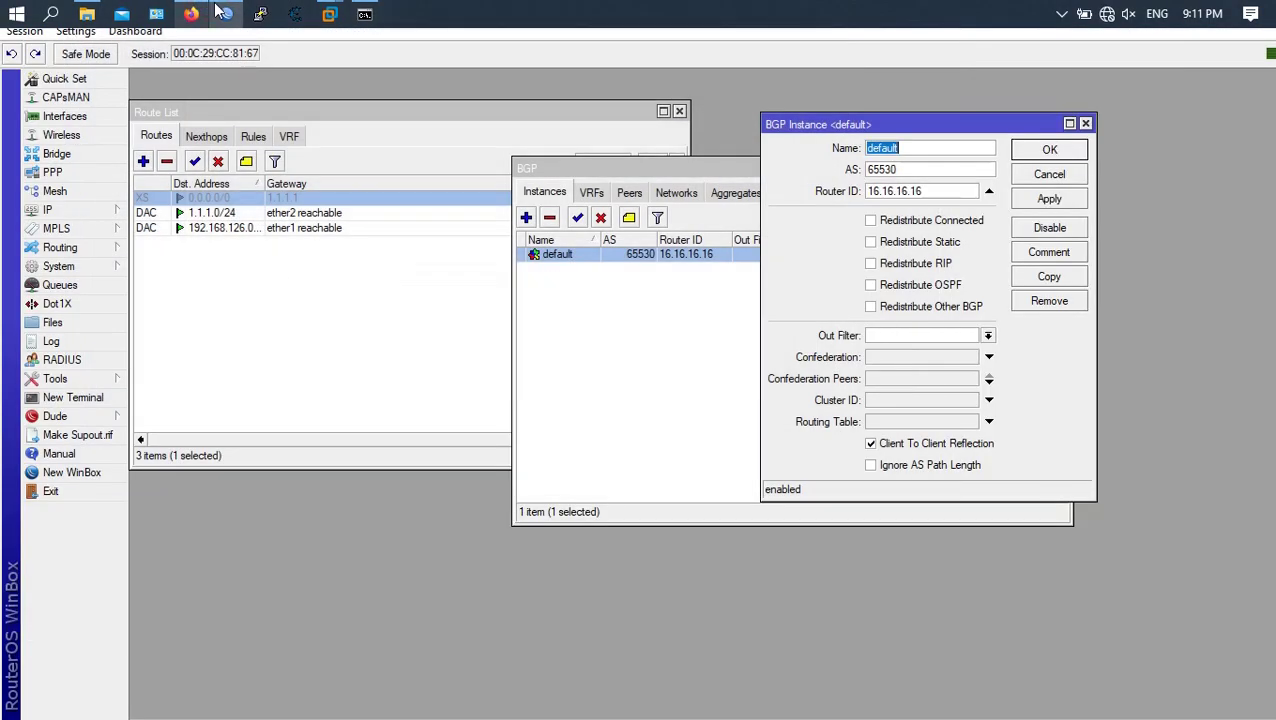
pyautogui.click(285, 345)
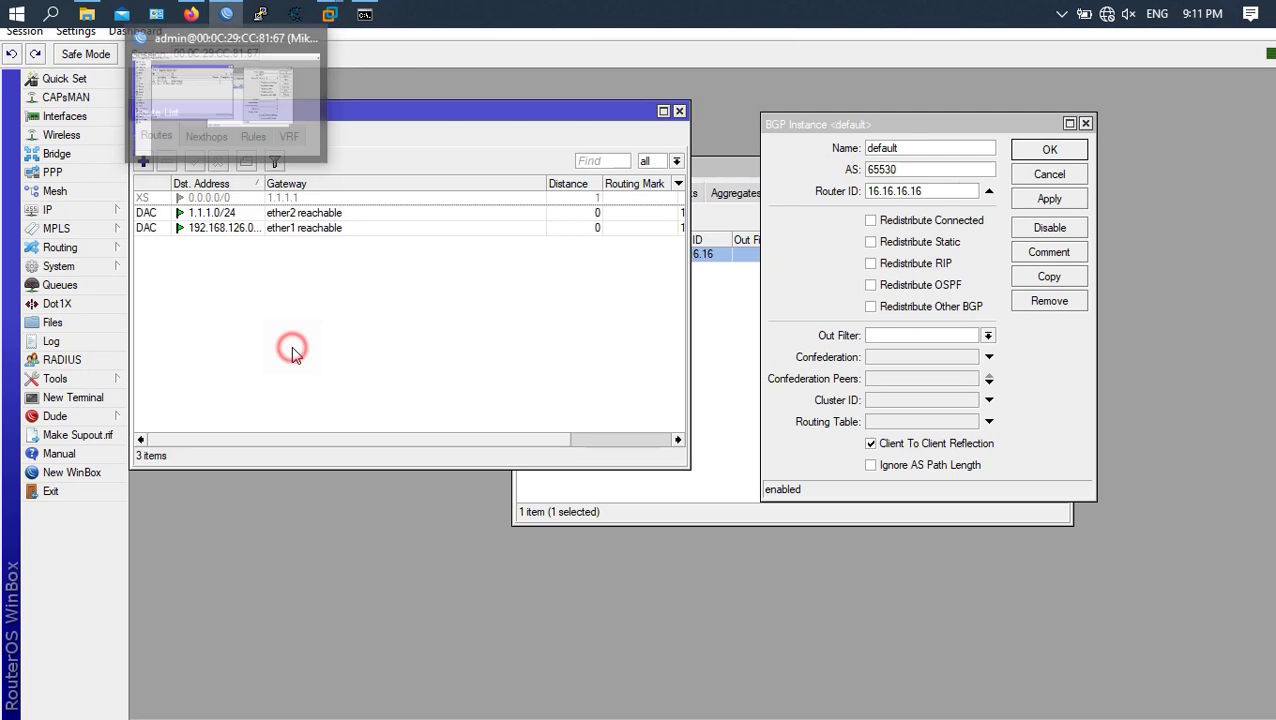
pyautogui.click(52, 212)
pyautogui.click(155, 249)
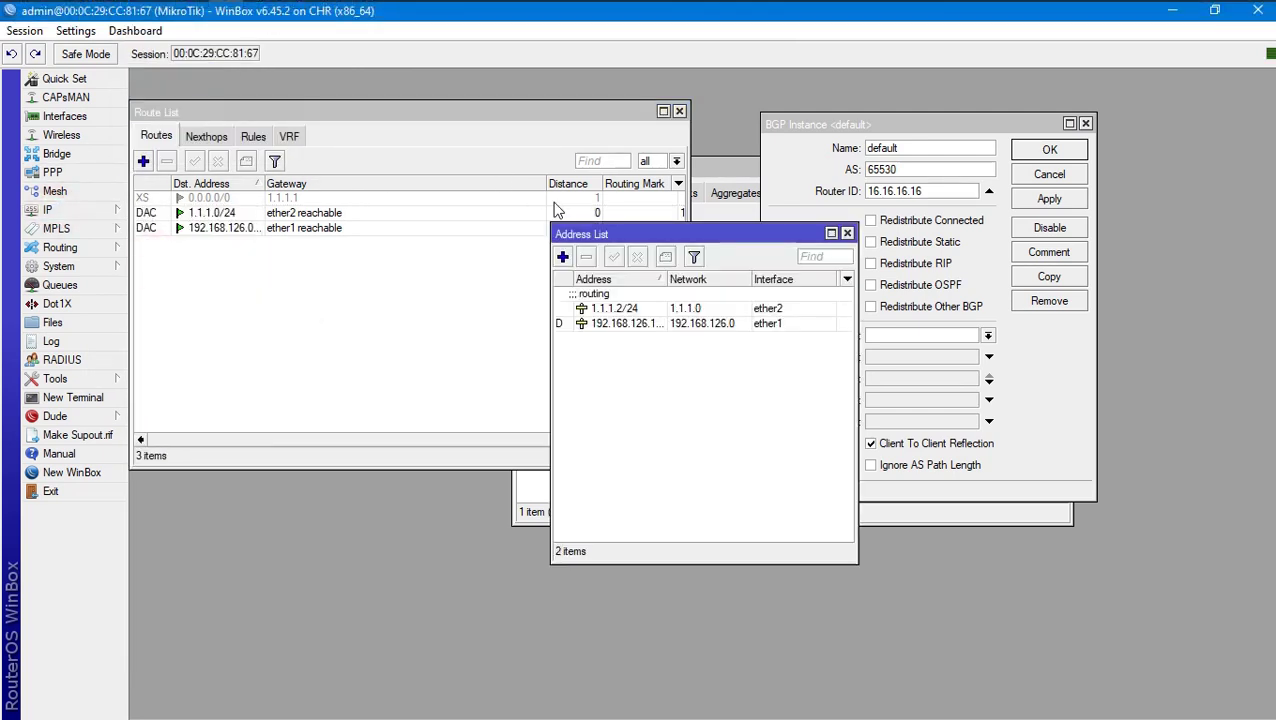
pyautogui.moveTo(600, 234); pyautogui.dragTo(389, 165)
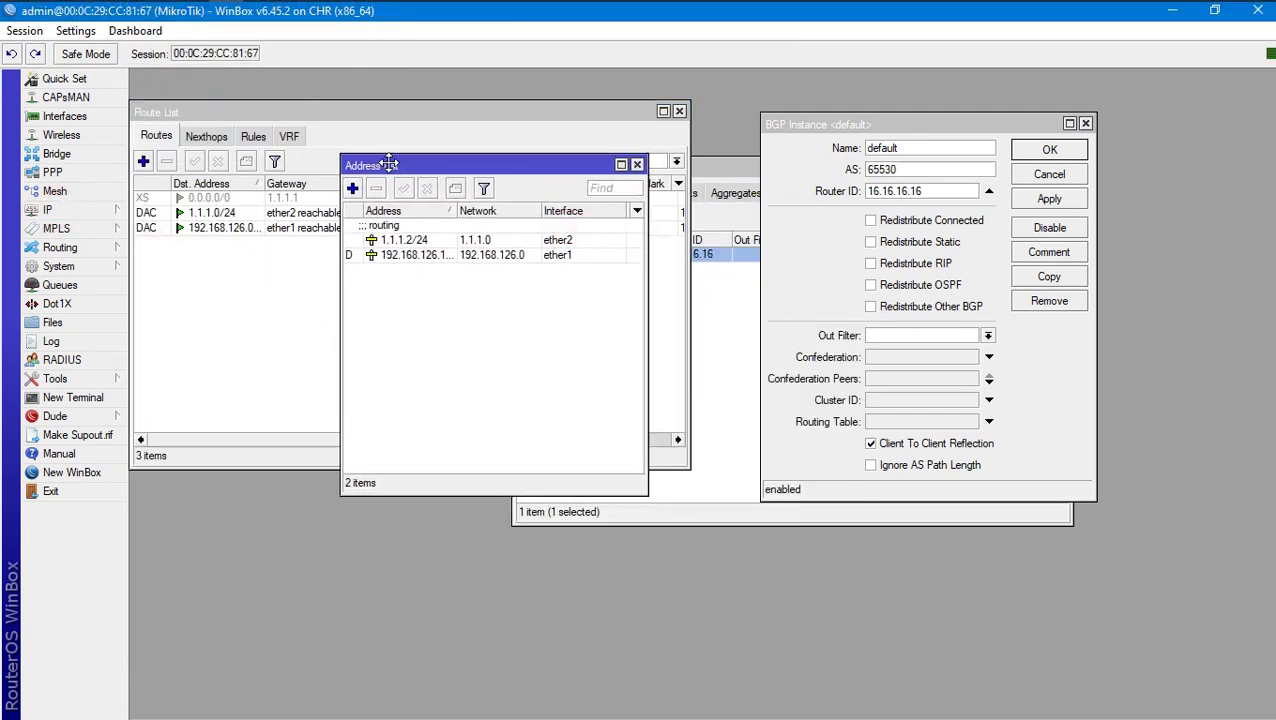
pyautogui.doubleClick(443, 262)
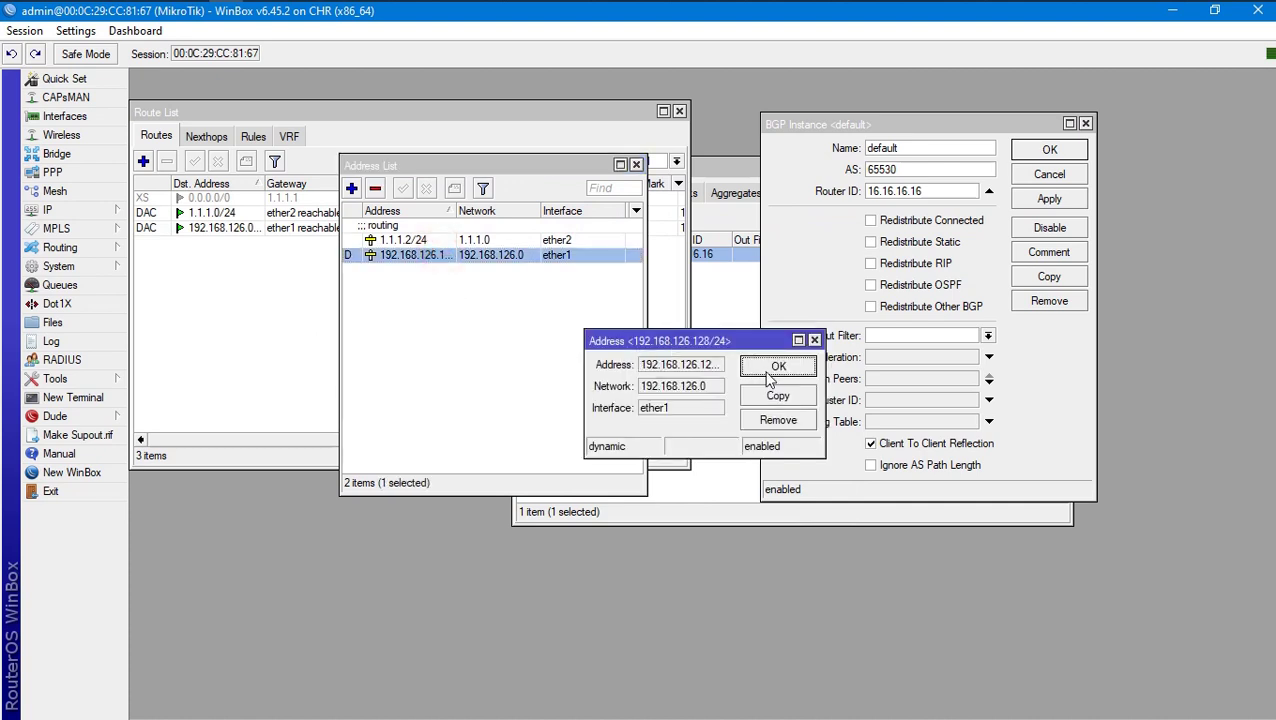
pyautogui.click(777, 367)
pyautogui.click(372, 241)
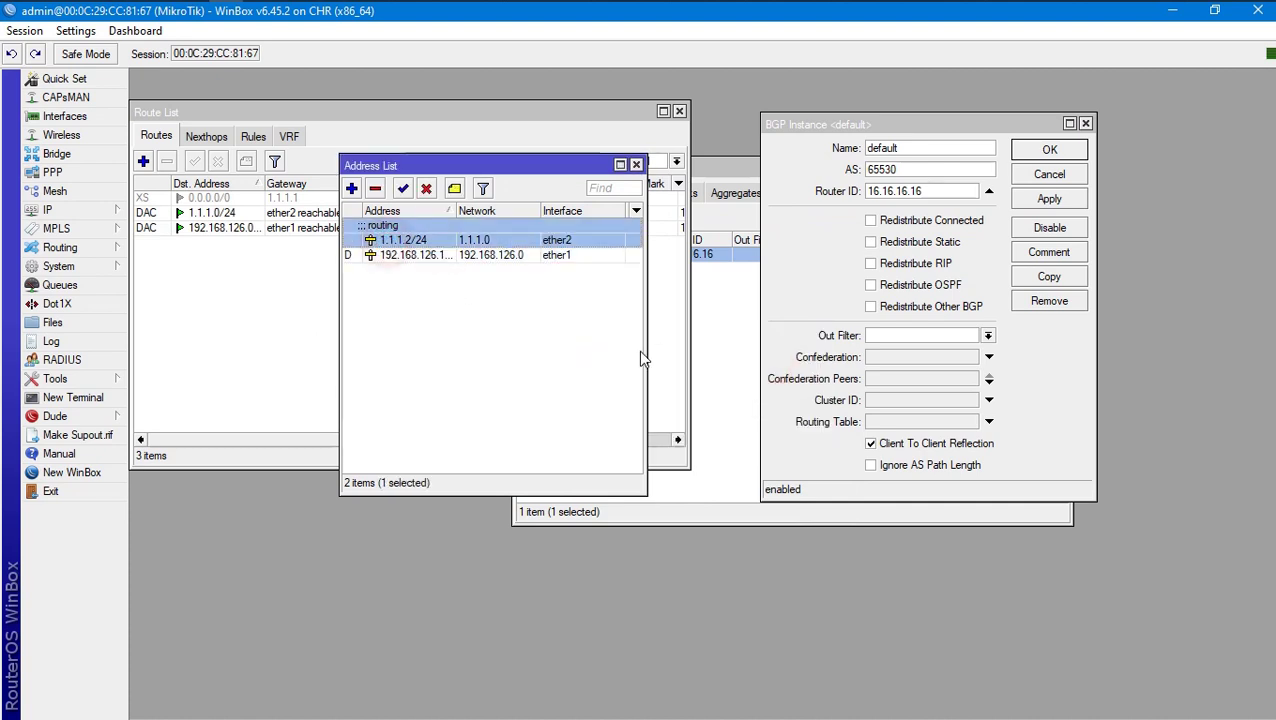
# Step: Check the router ID of the default BGP instance and close its settings, keeping them
pyautogui.doubleClick(950, 194)
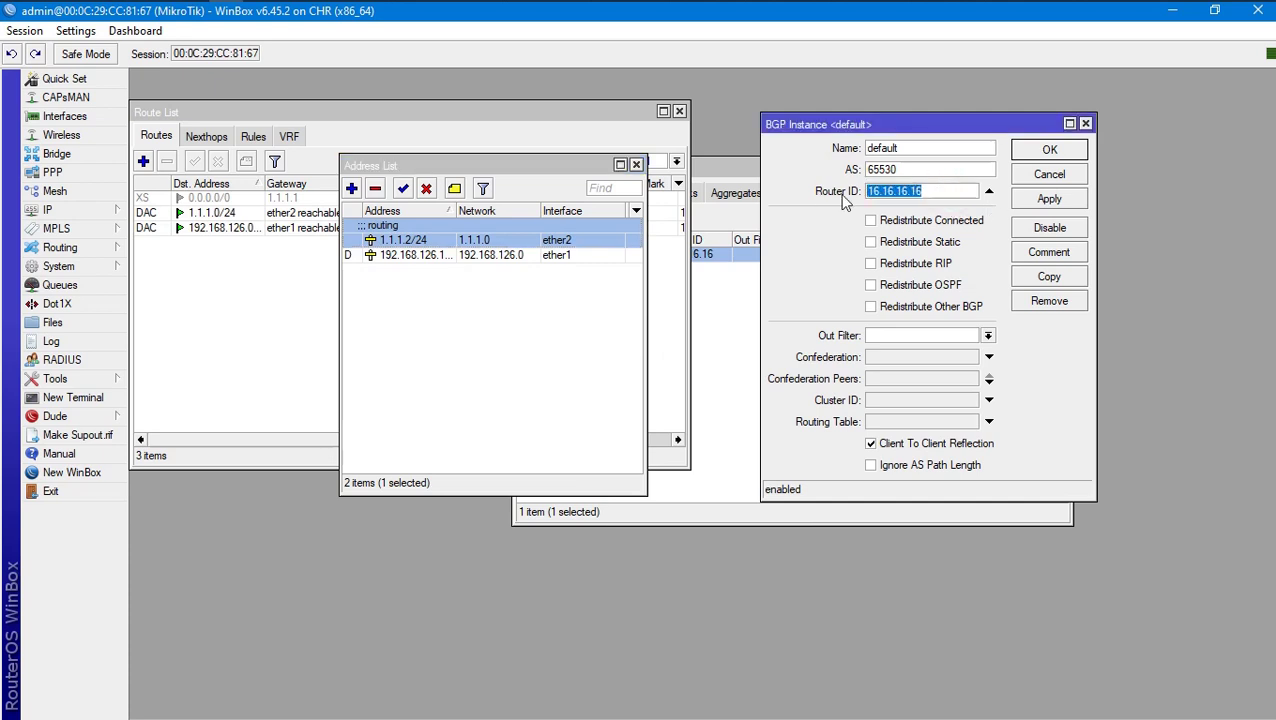
pyautogui.click(1049, 149)
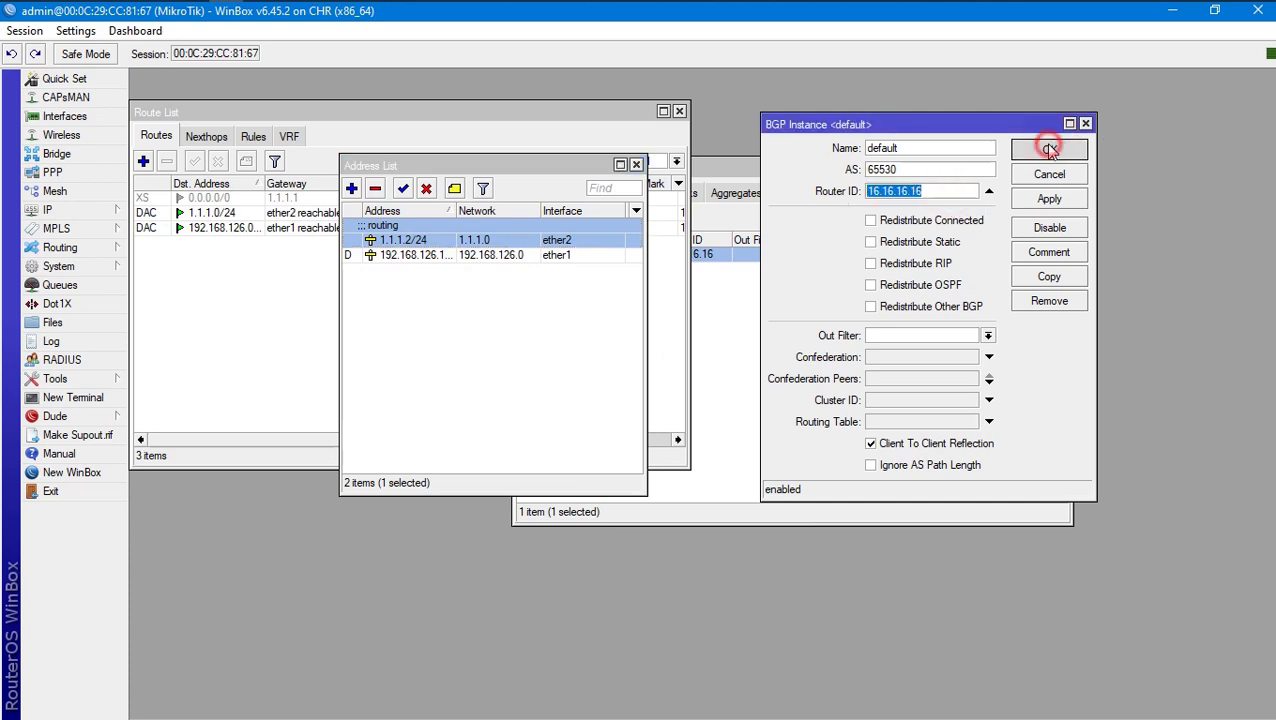
pyautogui.click(908, 287)
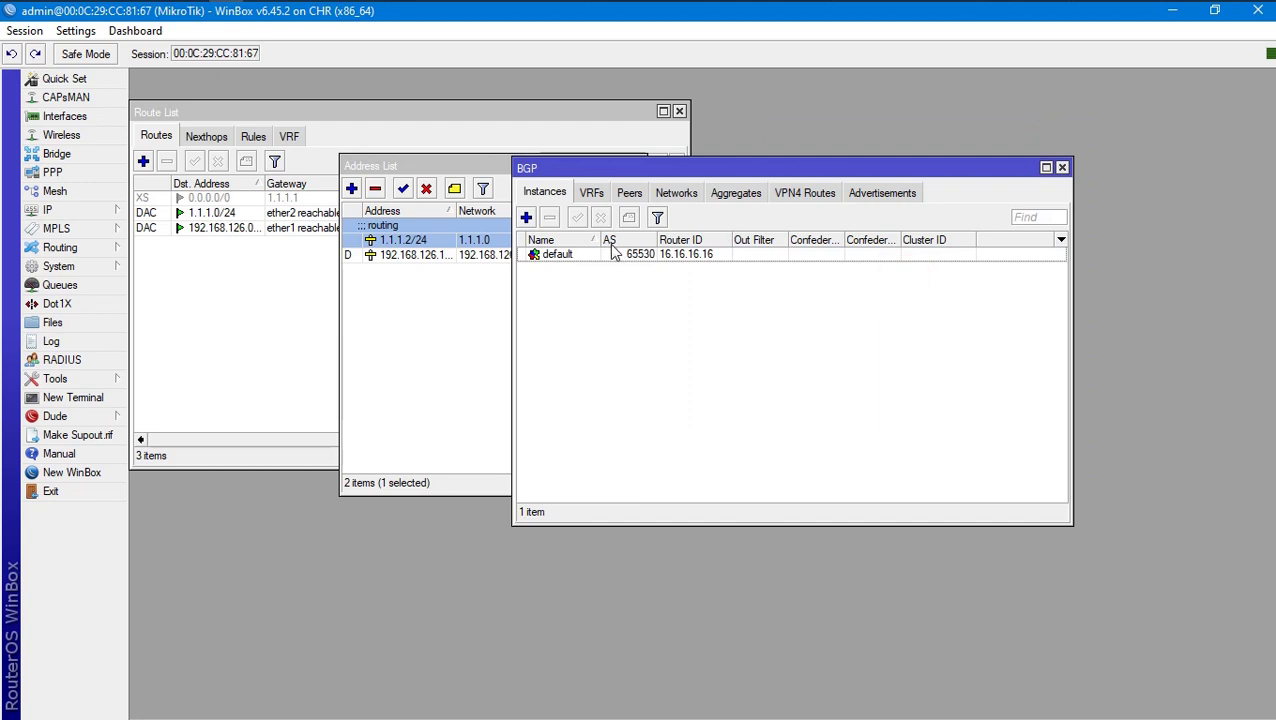
pyautogui.click(868, 197)
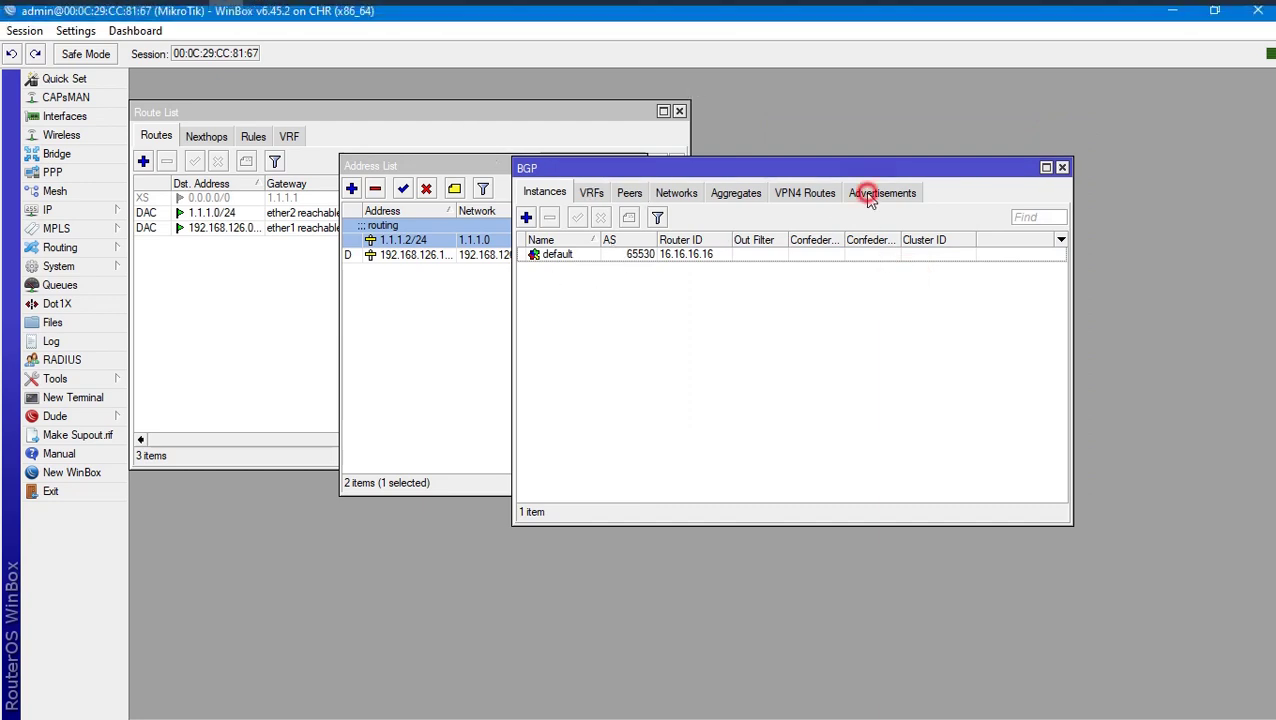
pyautogui.click(524, 196)
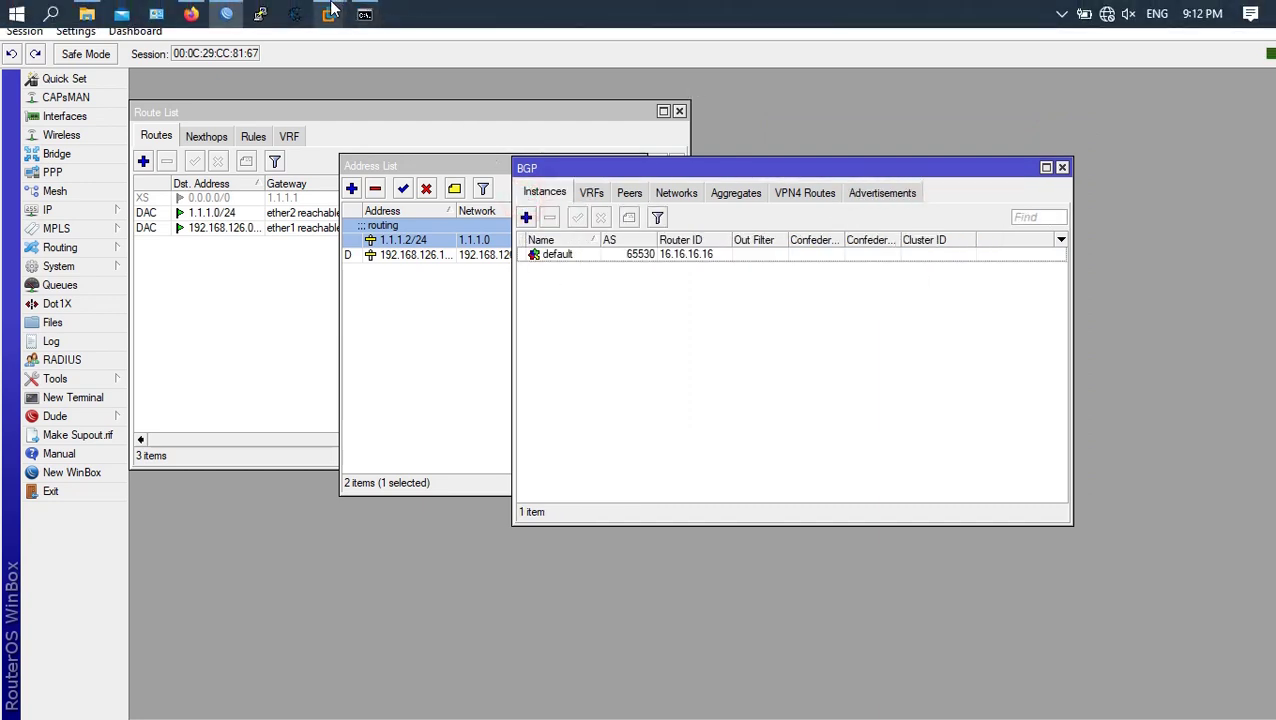
# Step: Switch to the Sophos web console in Firefox, set the new BGP neighbor's IPv4 address to 16.16.16.16, and save the neighbor
pyautogui.click(191, 14)
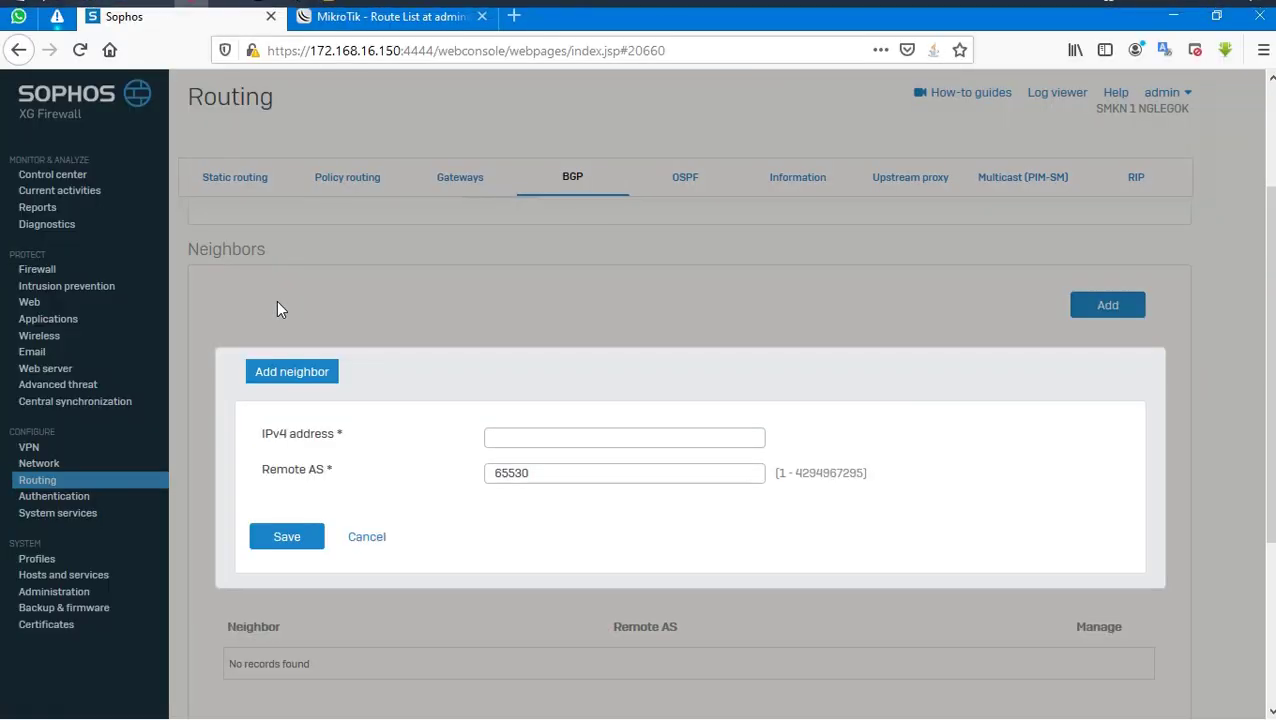
pyautogui.click(527, 437)
pyautogui.write('16.16.16.16')
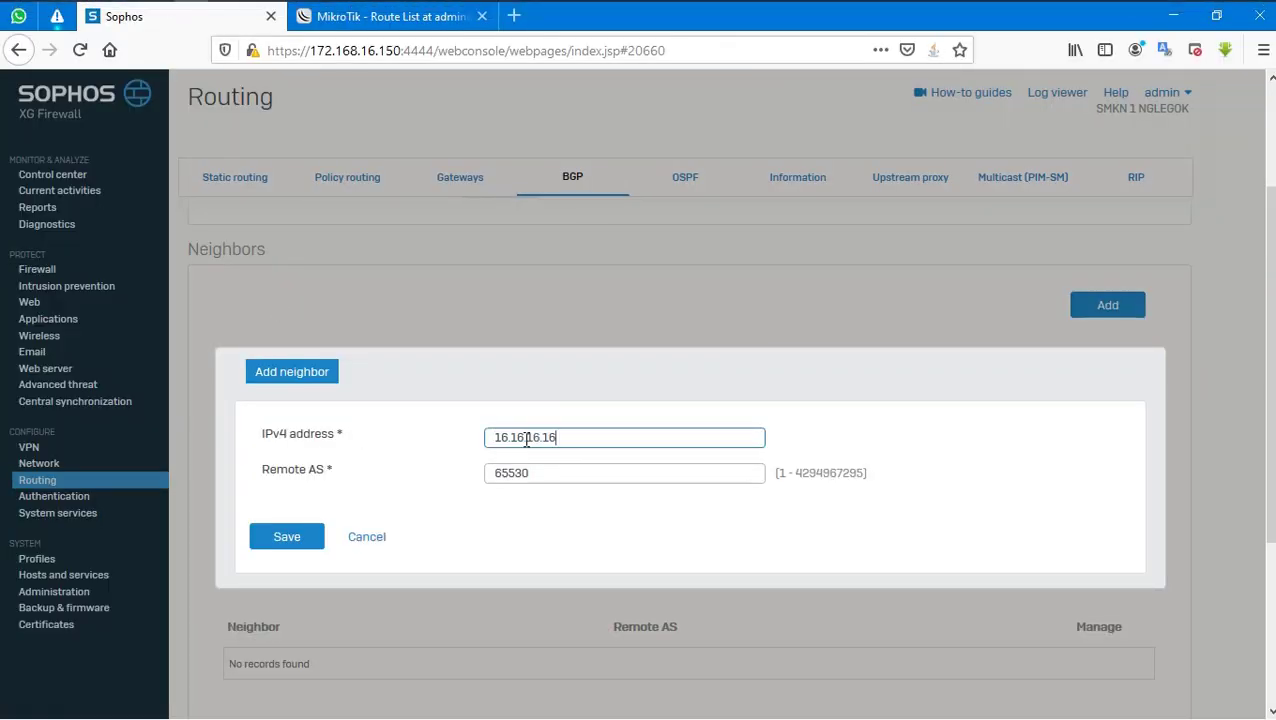
pyautogui.click(288, 540)
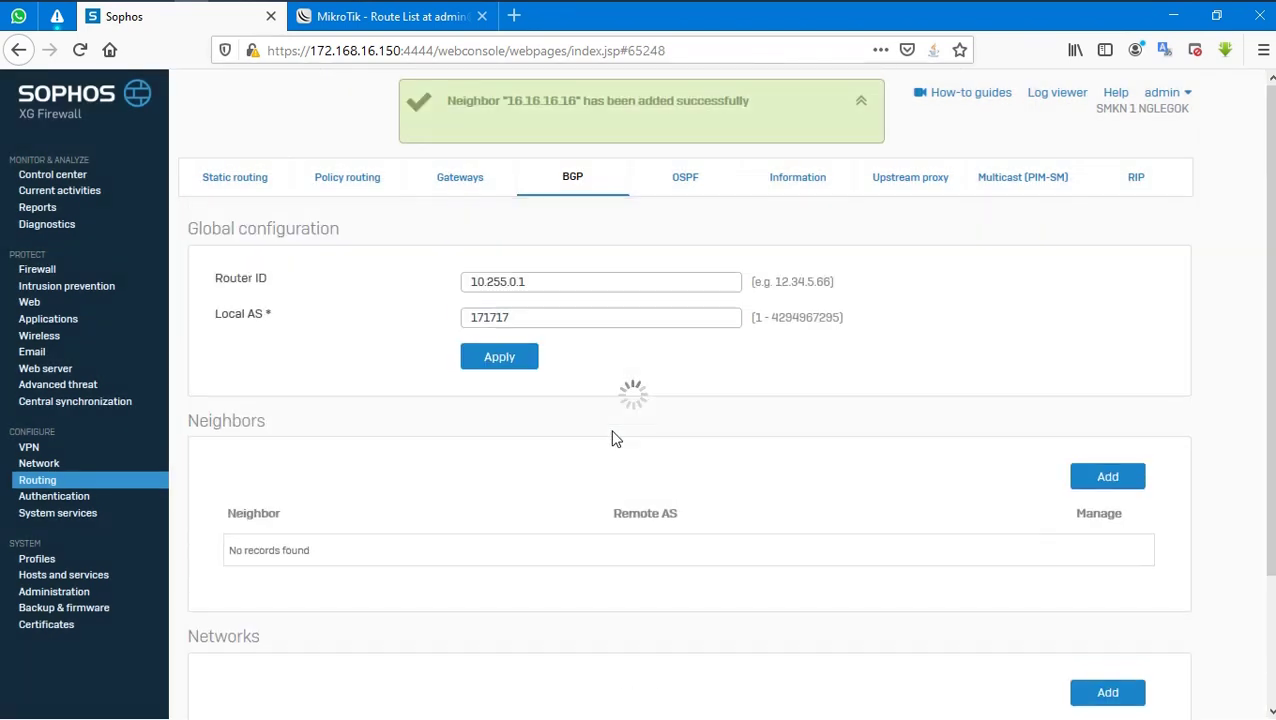
pyautogui.scroll(-2, 612, 436)
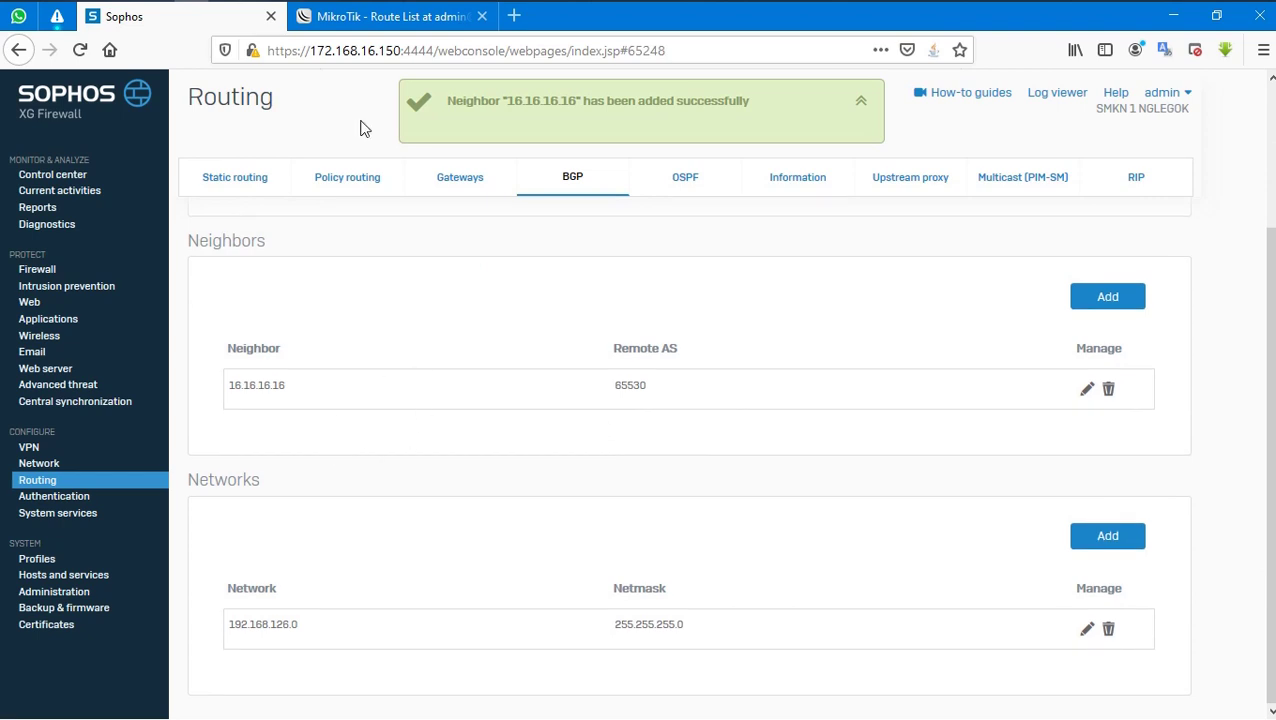
# Step: Switch to WinBox and start a new BGP peer, moving its dialog clear of the route and address lists
pyautogui.moveTo(262, 10)
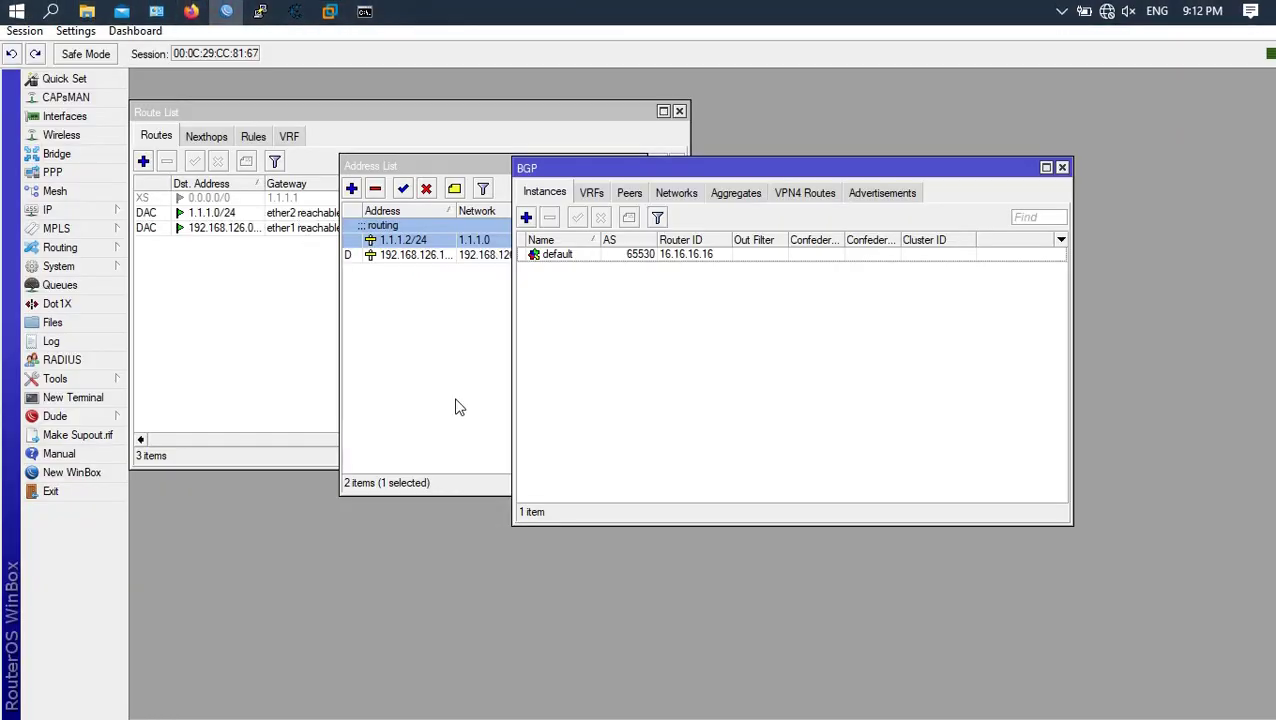
pyautogui.click(629, 193)
pyautogui.click(526, 217)
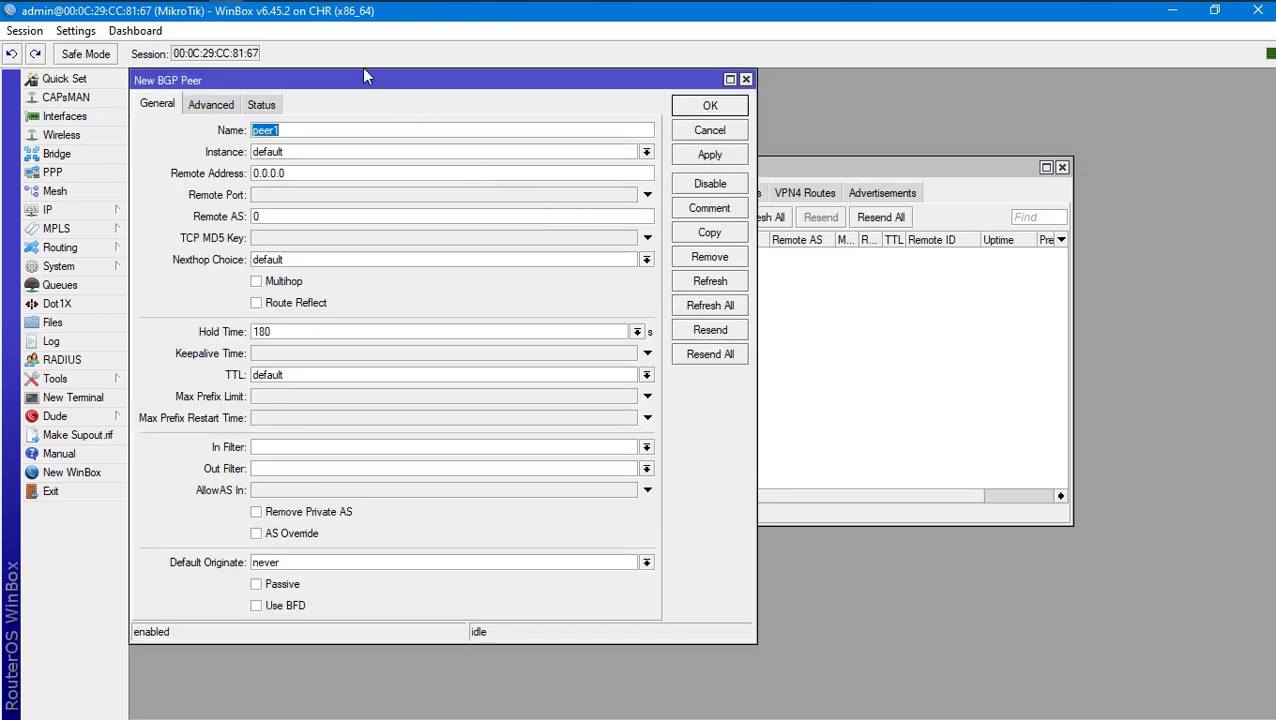
pyautogui.moveTo(328, 77); pyautogui.dragTo(722, 69)
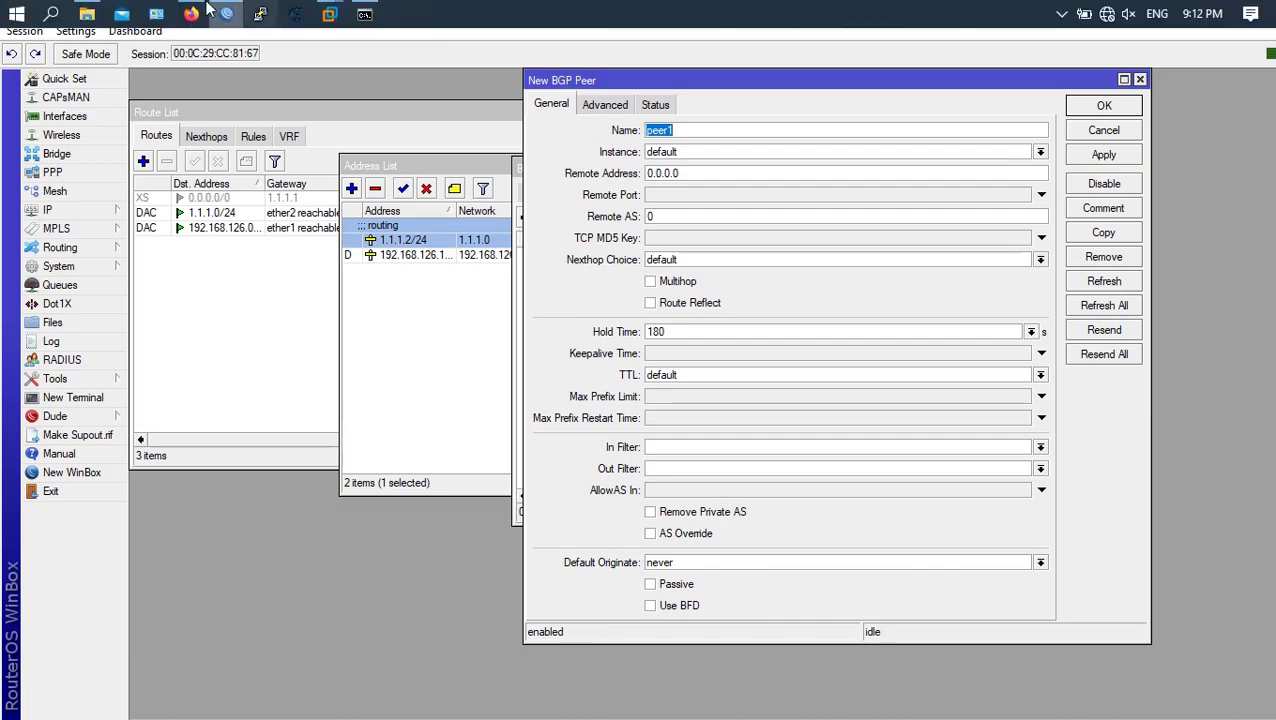
# Step: Switch to the Sophos web console and look up the firewall's local AS and router ID in the BGP global configuration
pyautogui.click(191, 14)
pyautogui.scroll(2, 570, 318)
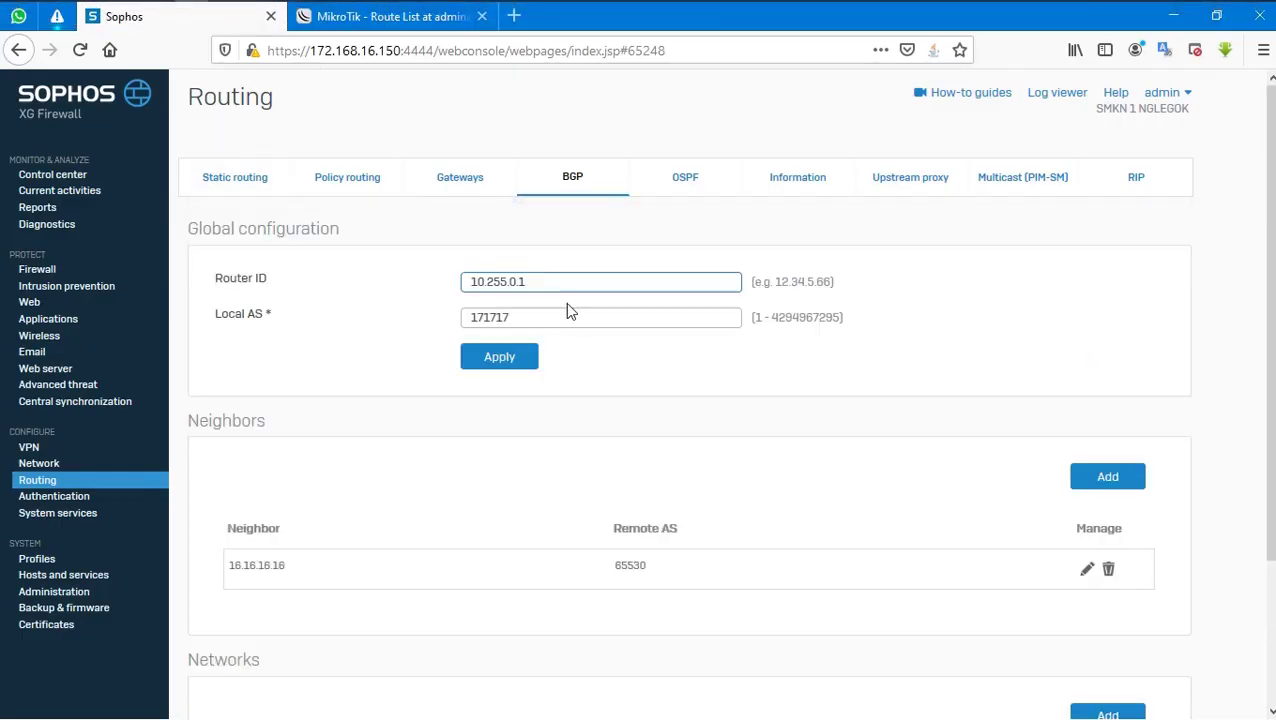
pyautogui.moveTo(548, 318); pyautogui.dragTo(397, 327)
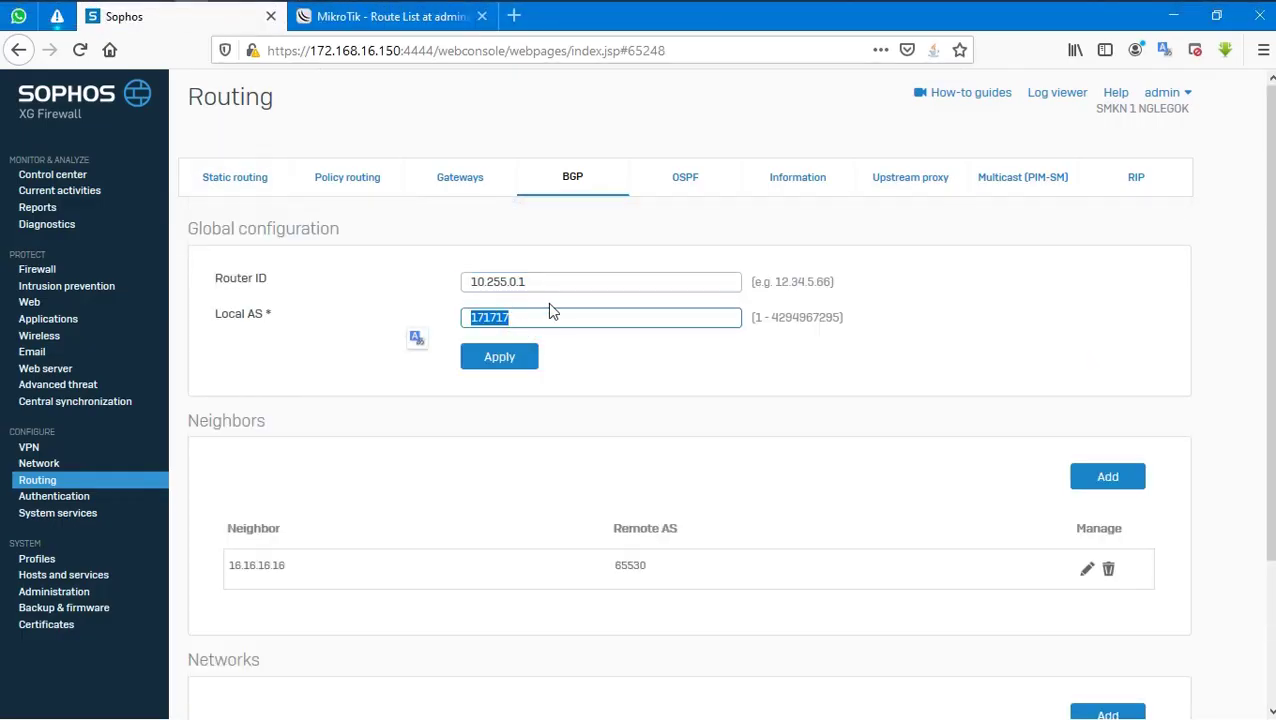
pyautogui.moveTo(545, 281); pyautogui.dragTo(310, 253)
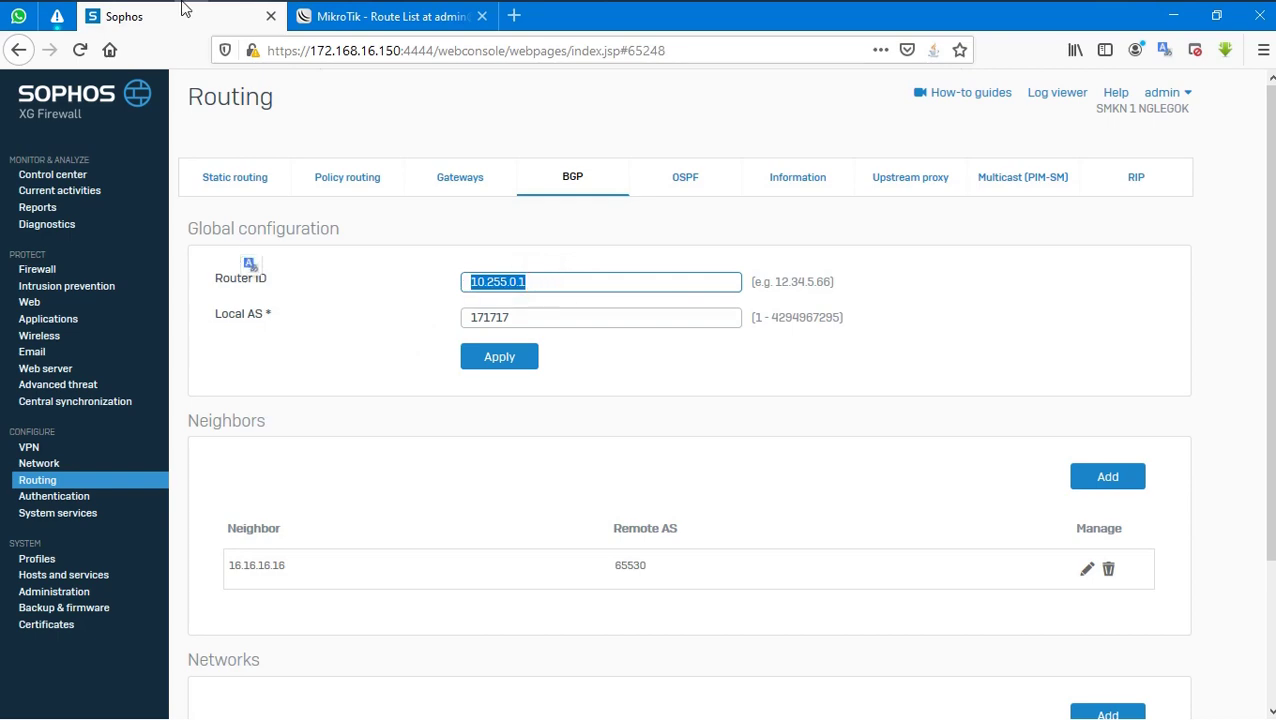
# Step: Switch back to WinBox and save the new BGP peer with remote address 10.255.0.1 and remote AS 171717
pyautogui.click(226, 14)
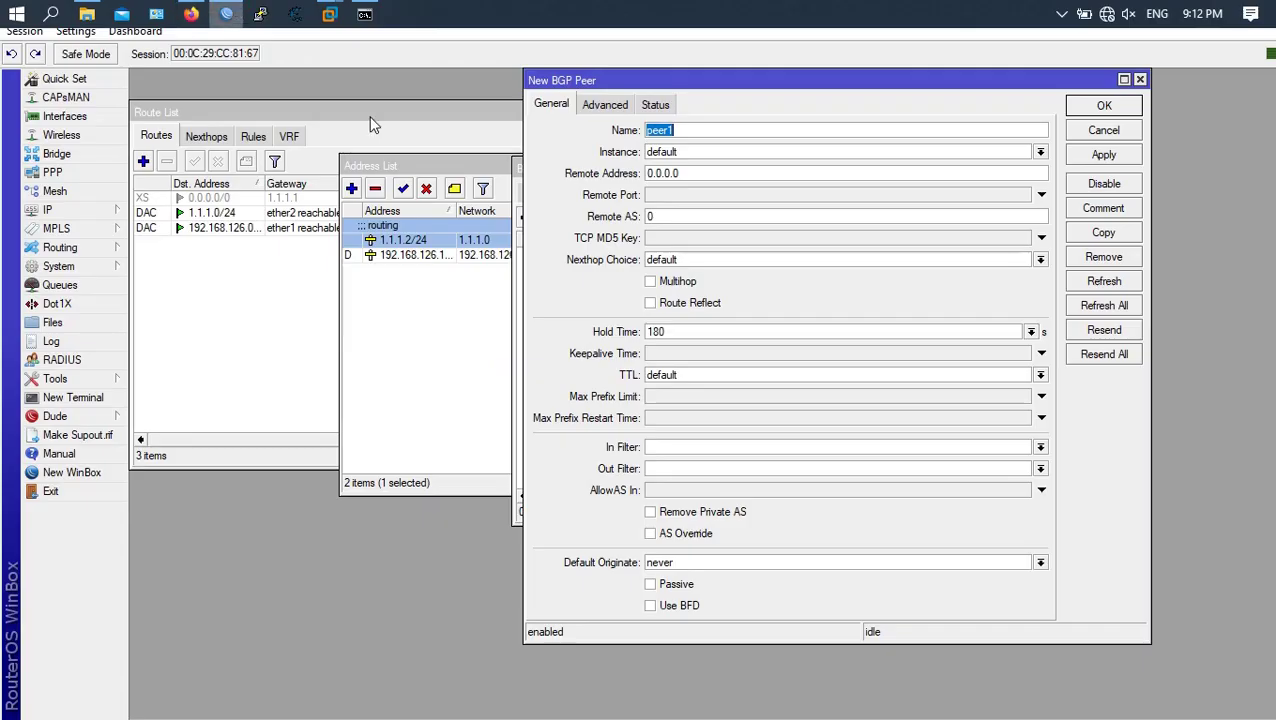
pyautogui.doubleClick(703, 174)
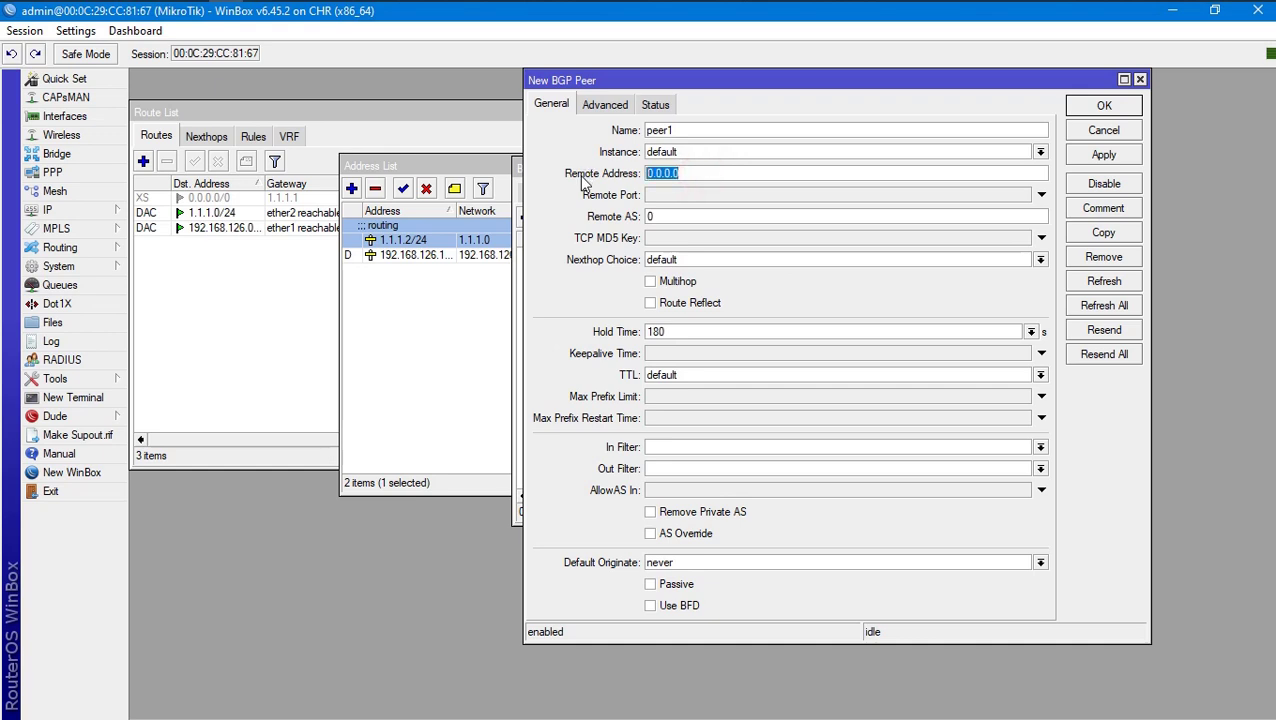
pyautogui.doubleClick(672, 215)
pyautogui.doubleClick(732, 170)
pyautogui.write('10.255.0.1')
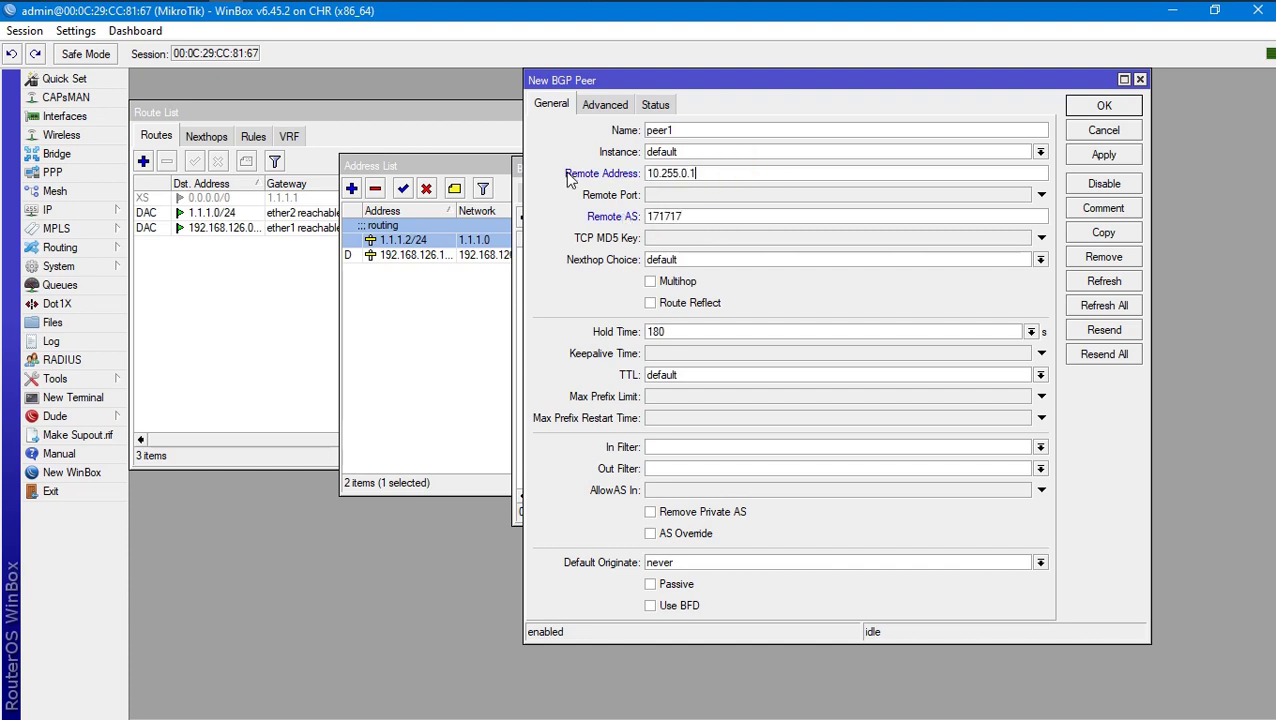
pyautogui.click(1134, 108)
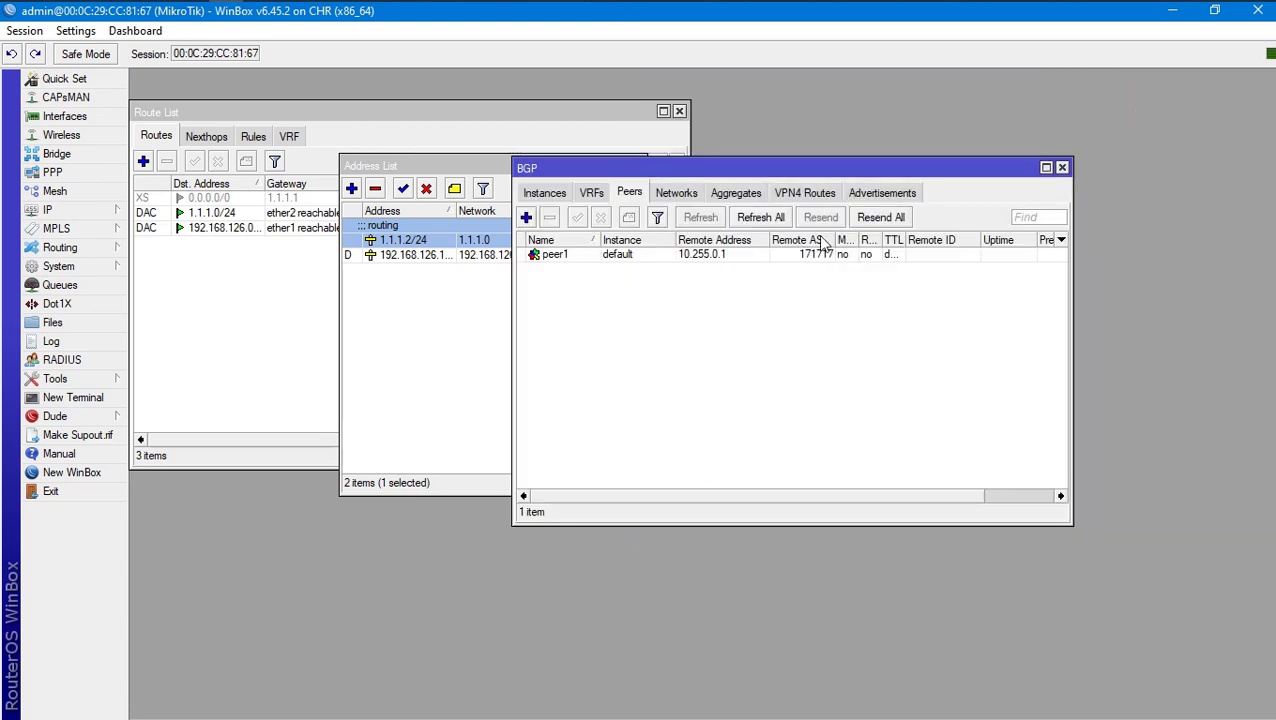
pyautogui.moveTo(858, 240); pyautogui.dragTo(876, 240)
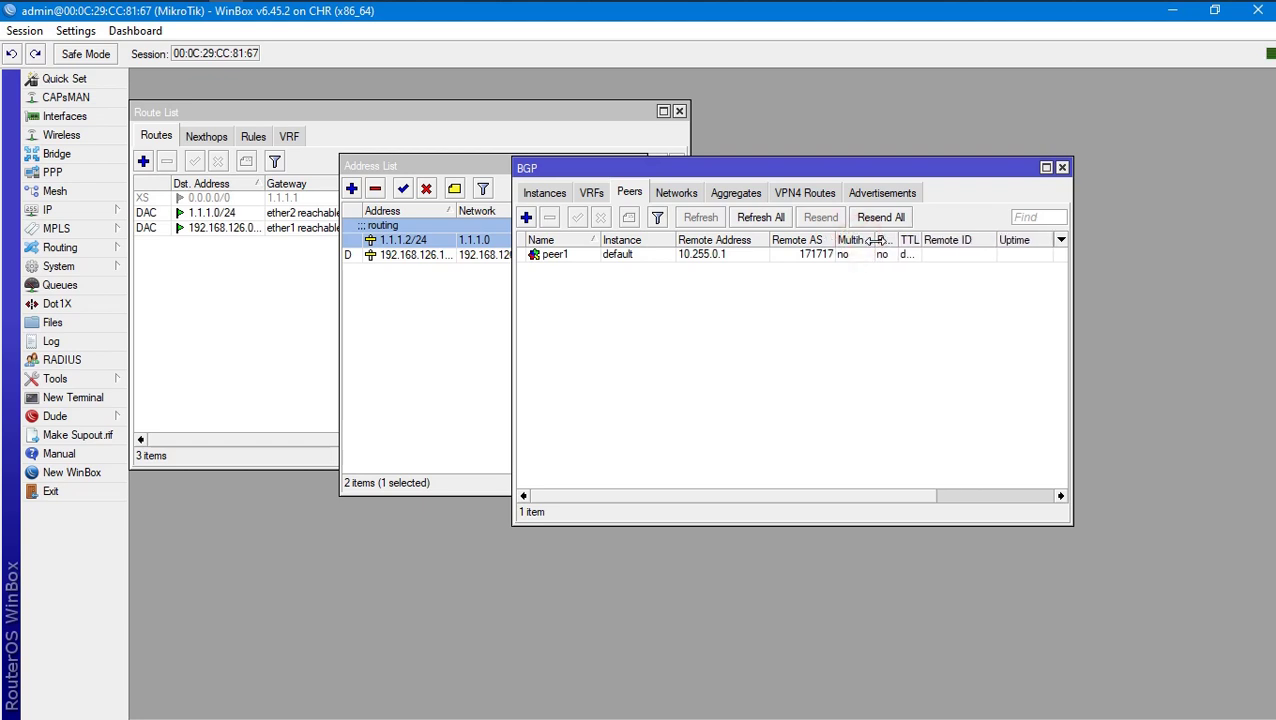
# Step: Remove the 172.168.16.0/24 entry from the MikroTik router's BGP networks
pyautogui.click(670, 192)
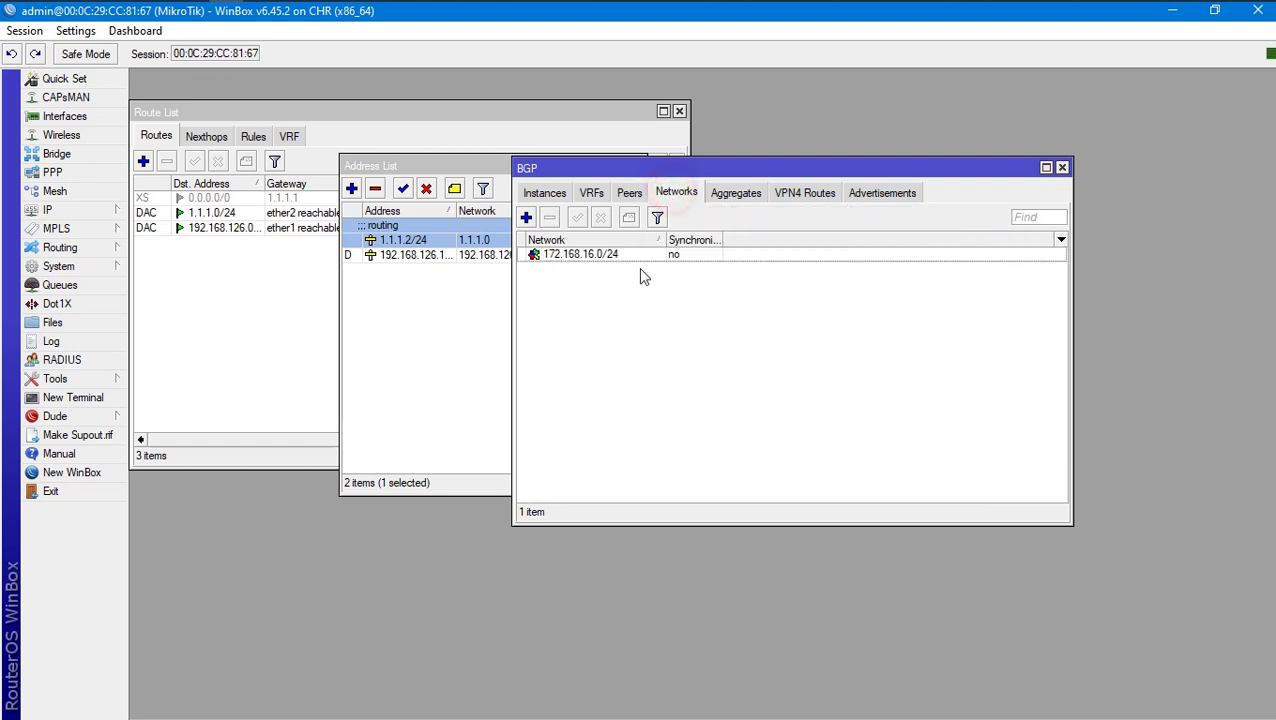
pyautogui.click(557, 257)
pyautogui.moveTo(591, 172); pyautogui.dragTo(756, 166)
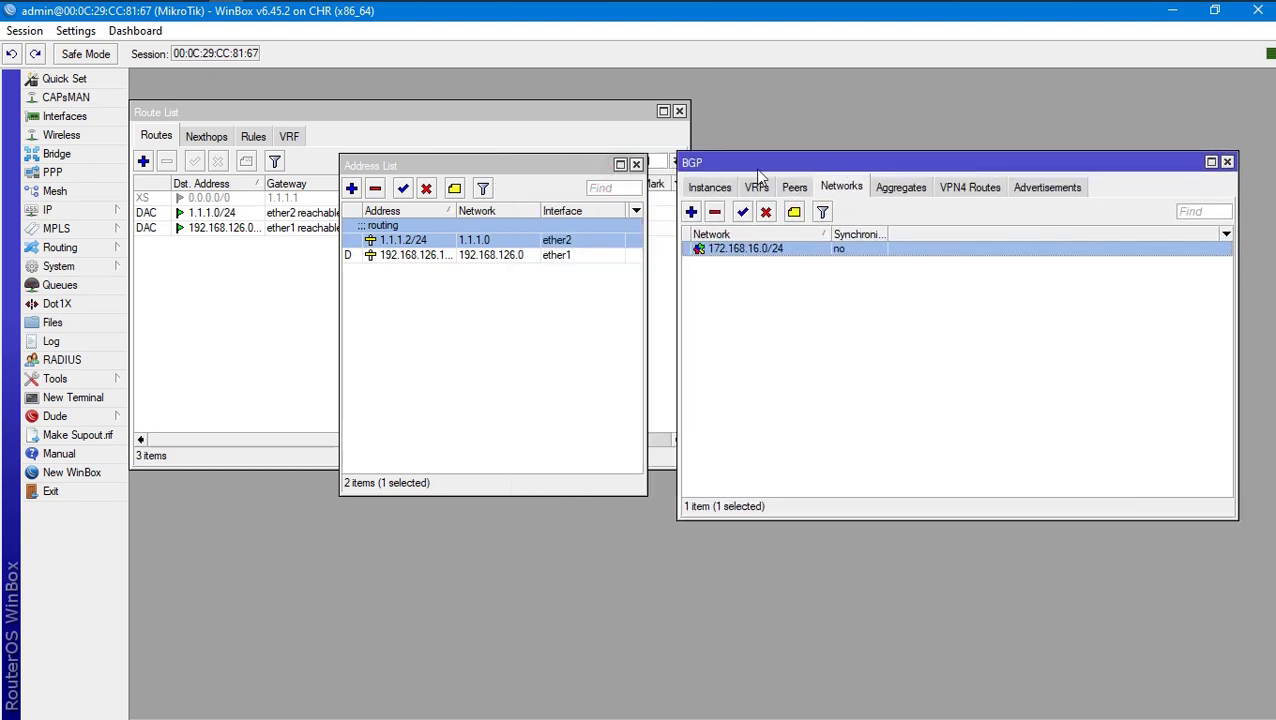
pyautogui.click(794, 211)
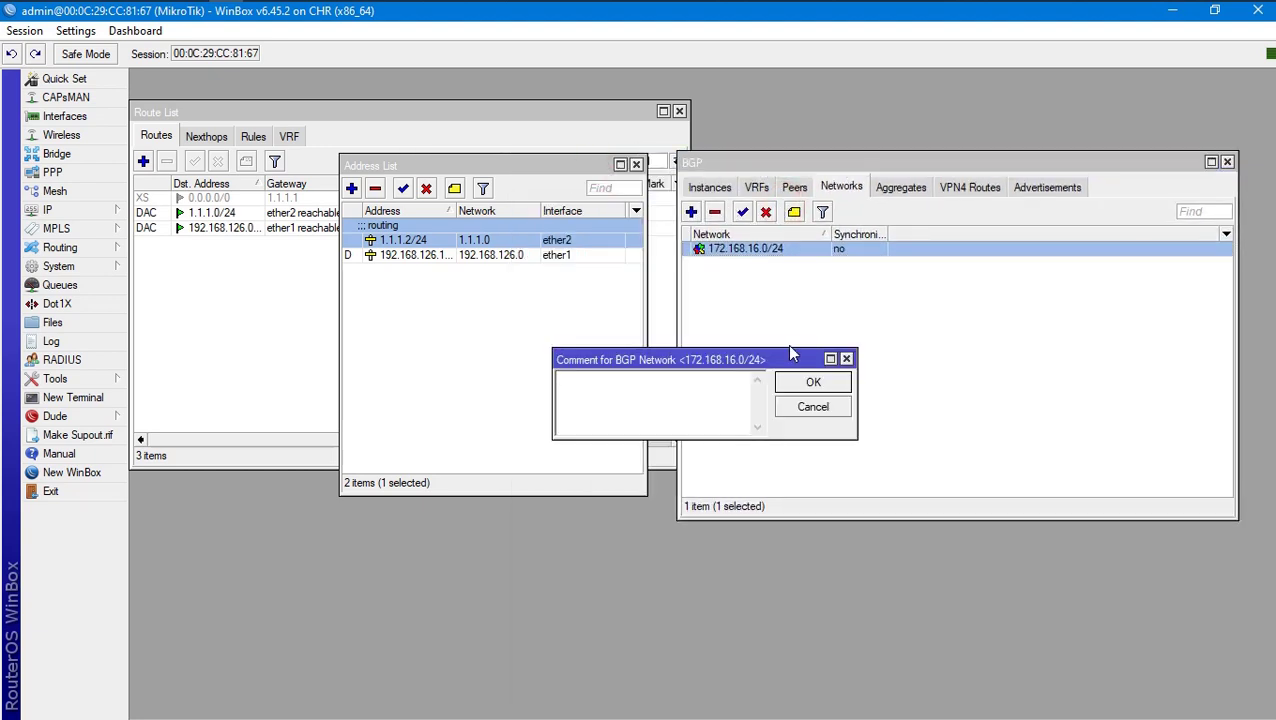
pyautogui.click(793, 407)
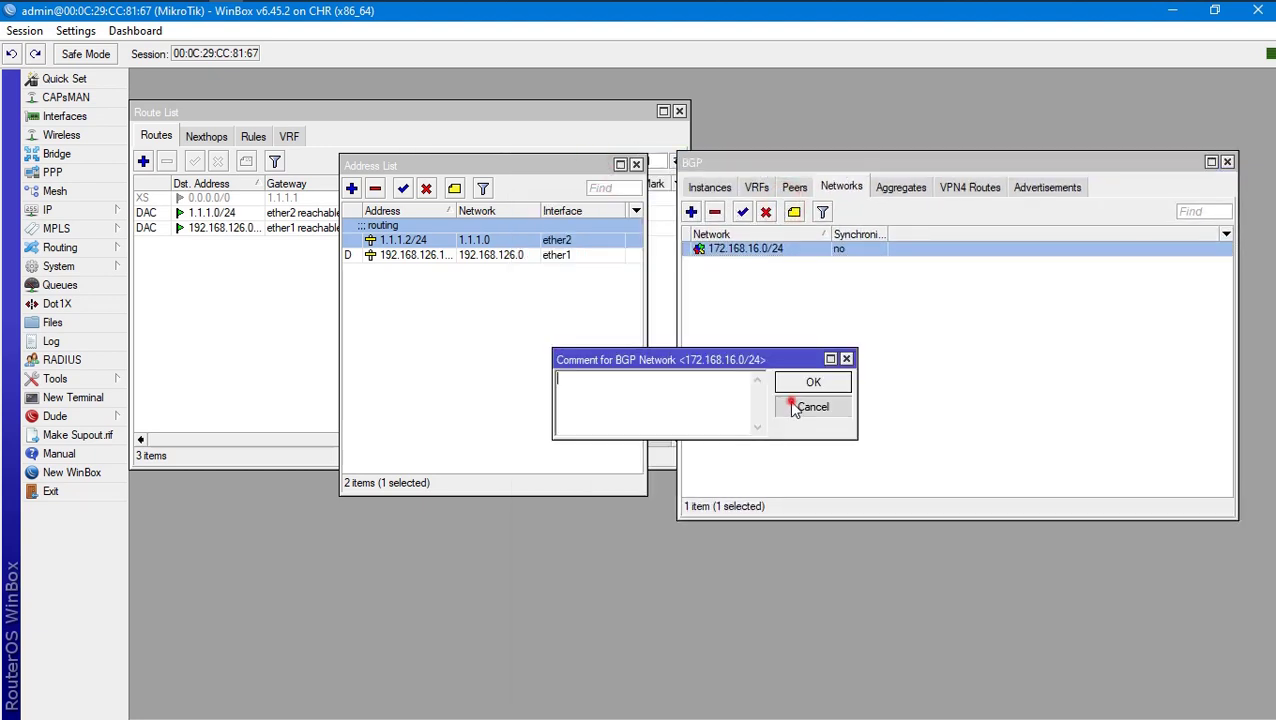
pyautogui.click(765, 211)
pyautogui.click(716, 213)
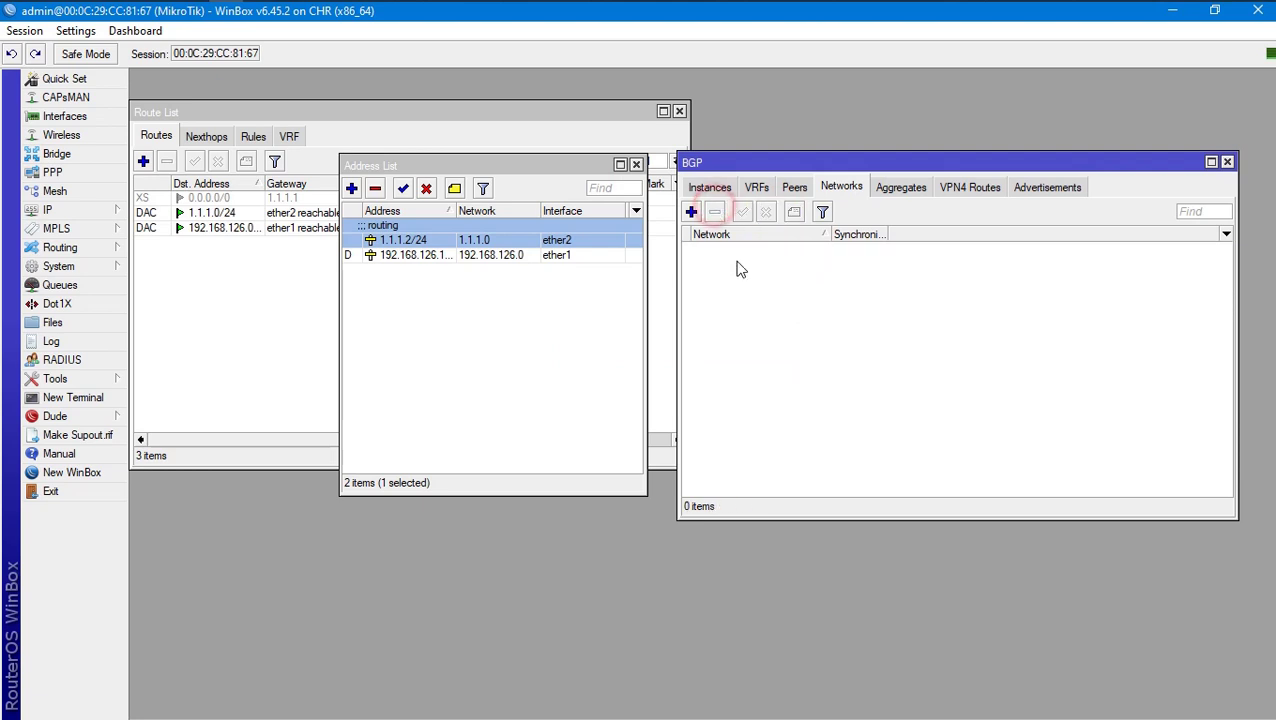
# Step: Add 1.1.1.0/24 as a BGP network on the MikroTik router
pyautogui.click(691, 211)
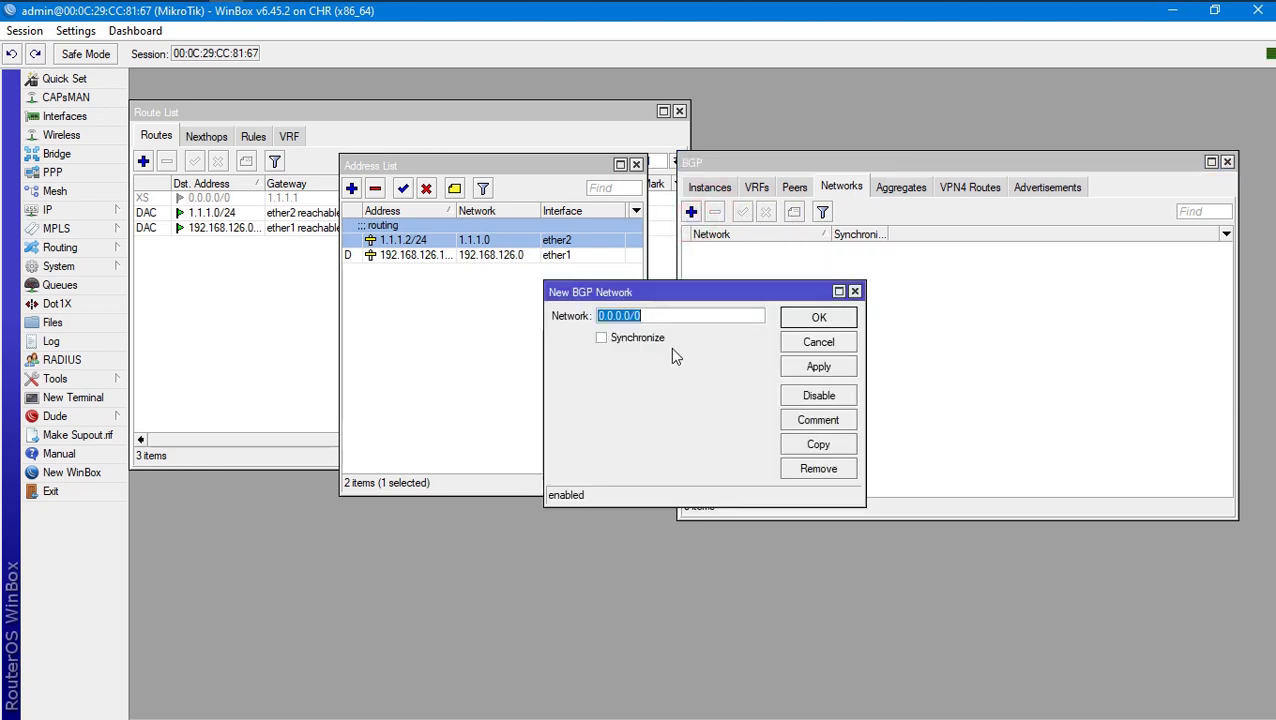
pyautogui.write('1.1')
pyautogui.press('BackSpace')
pyautogui.press('BackSpace')
pyautogui.write('.1.1.1/24')
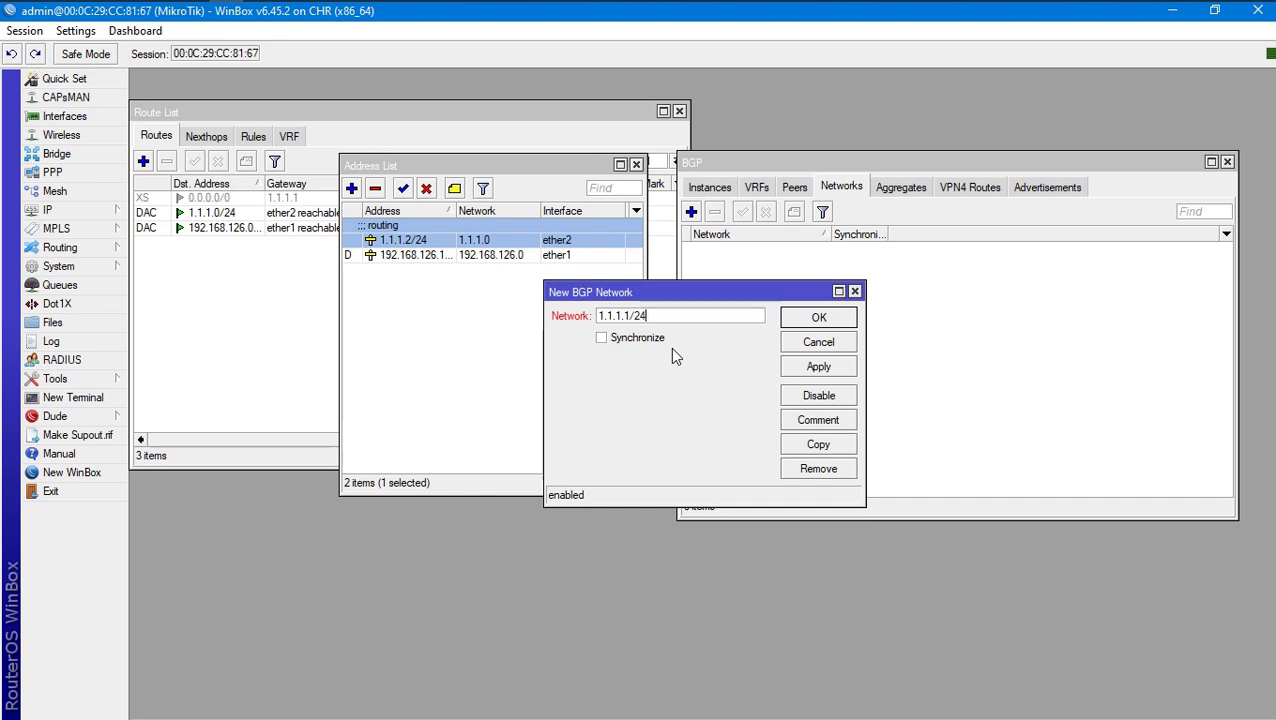
pyautogui.press('Return')
pyautogui.click(786, 388)
pyautogui.press('Right')
pyautogui.press('BackSpace')
pyautogui.write('0')
pyautogui.click(819, 318)
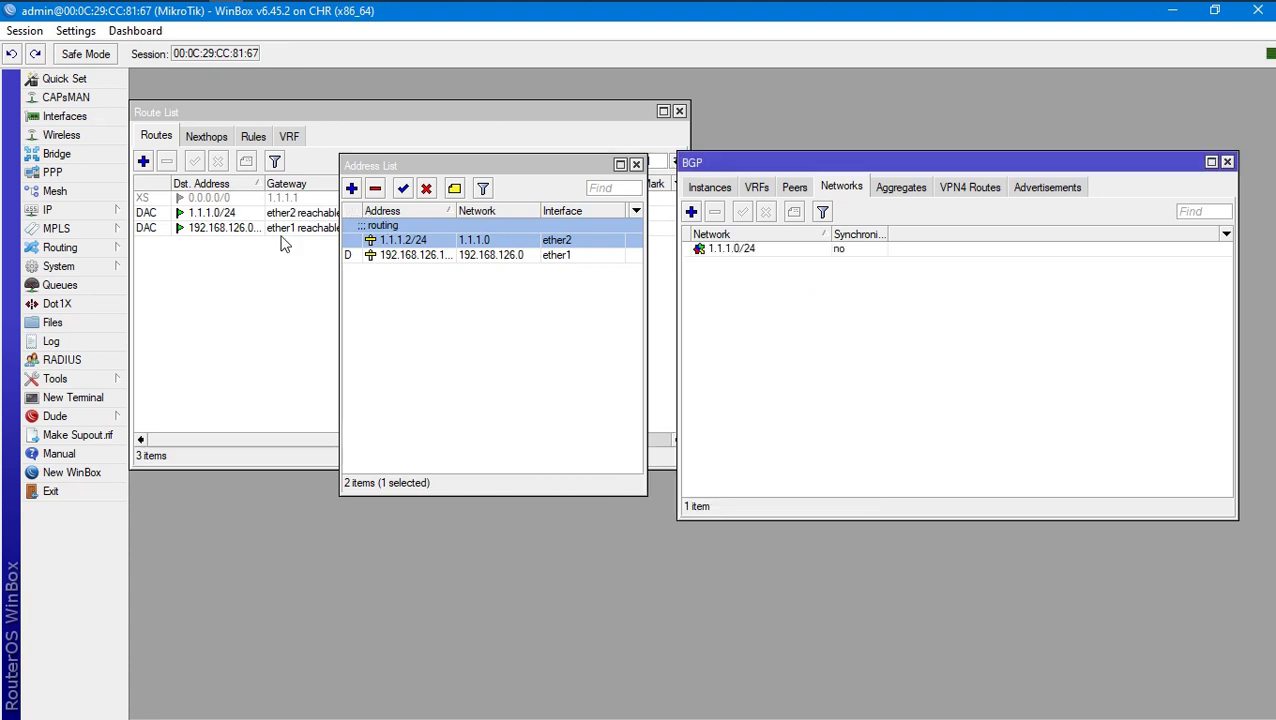
# Step: Add 192.168.126.0/24 as a second BGP network on the MikroTik router
pyautogui.click(691, 212)
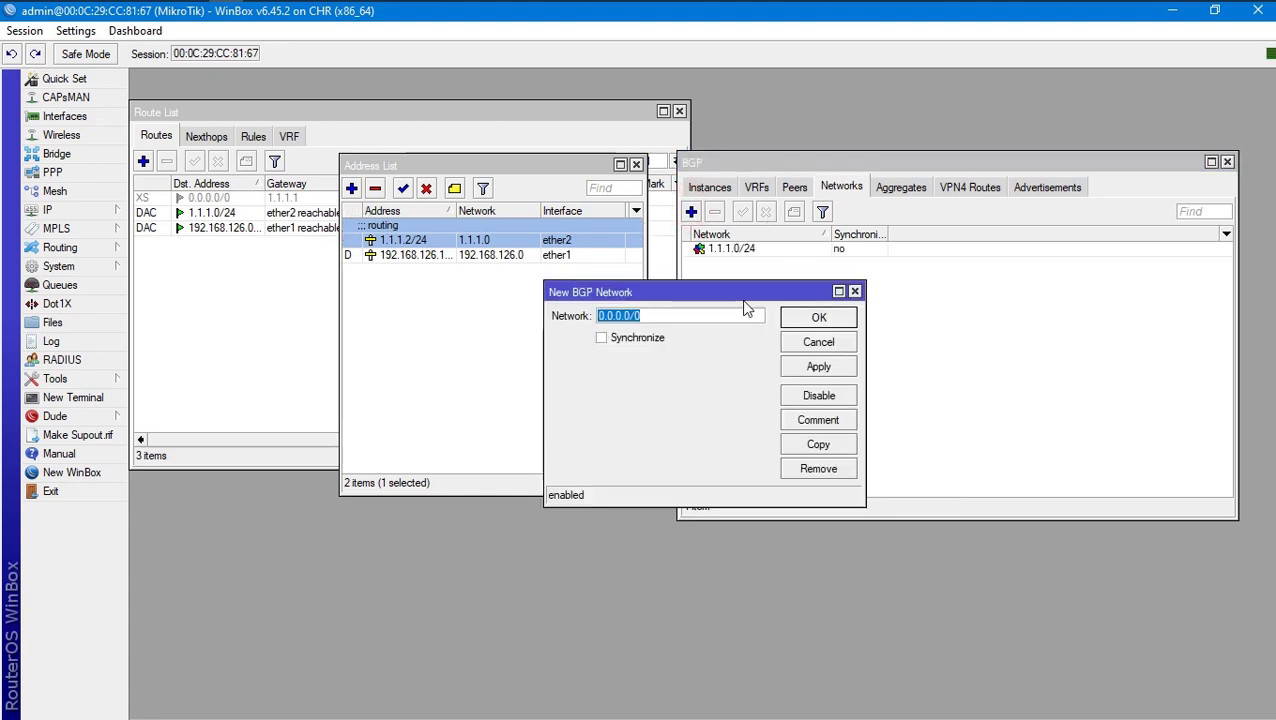
pyautogui.write('192.')
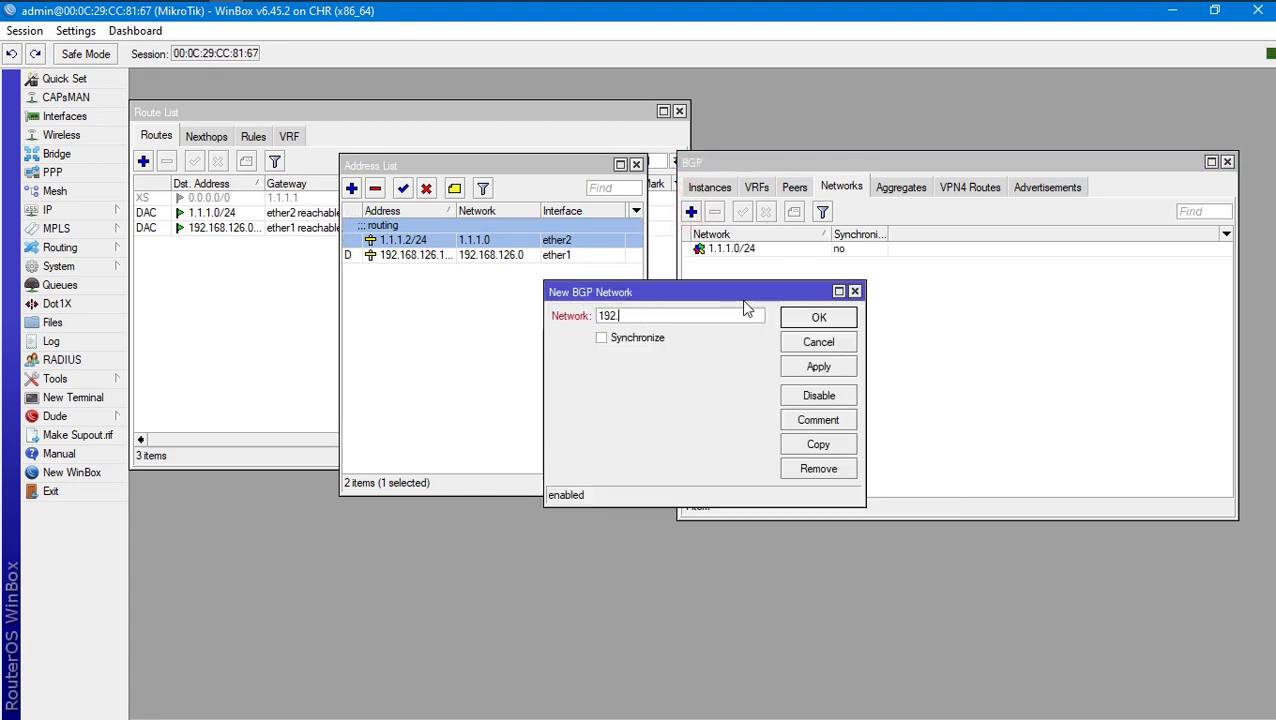
pyautogui.write('168.126.0/24')
pyautogui.click(805, 318)
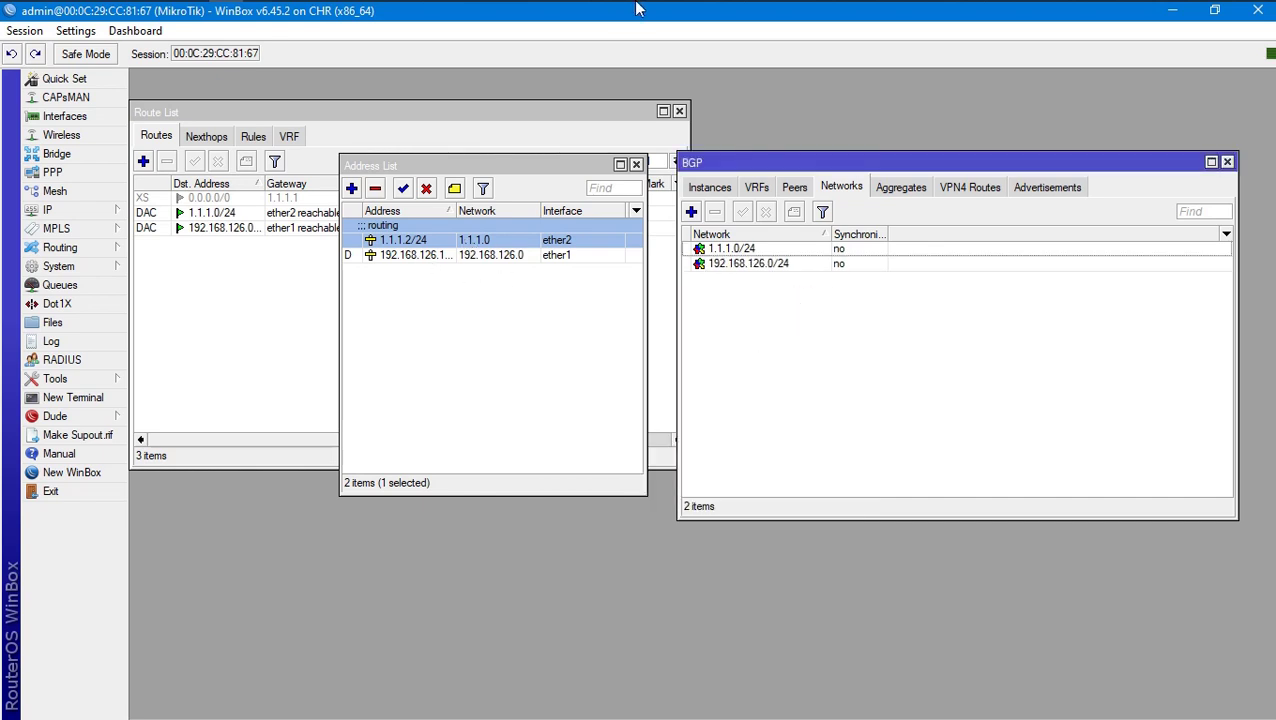
# Step: Switch to the Sophos web console and delete the 192.168.126.0 network from its BGP configuration
pyautogui.moveTo(330, 12)
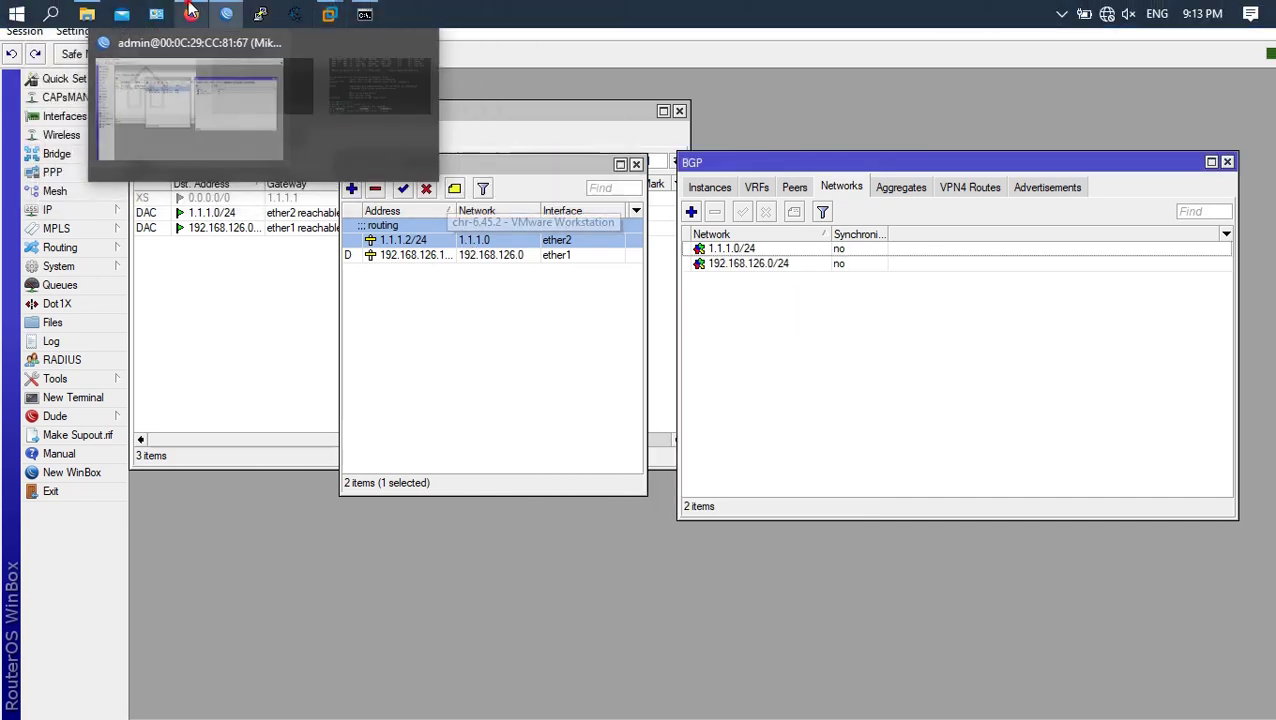
pyautogui.click(190, 13)
pyautogui.scroll(-3, 797, 570)
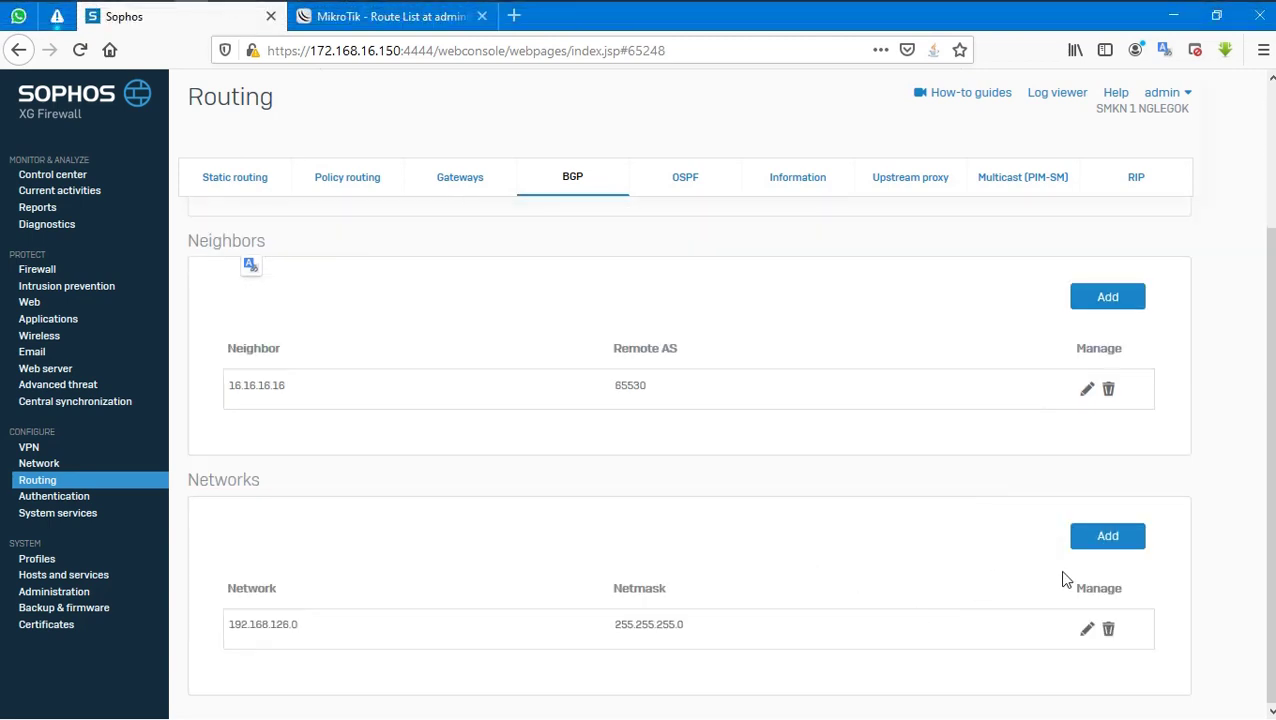
pyautogui.click(1107, 628)
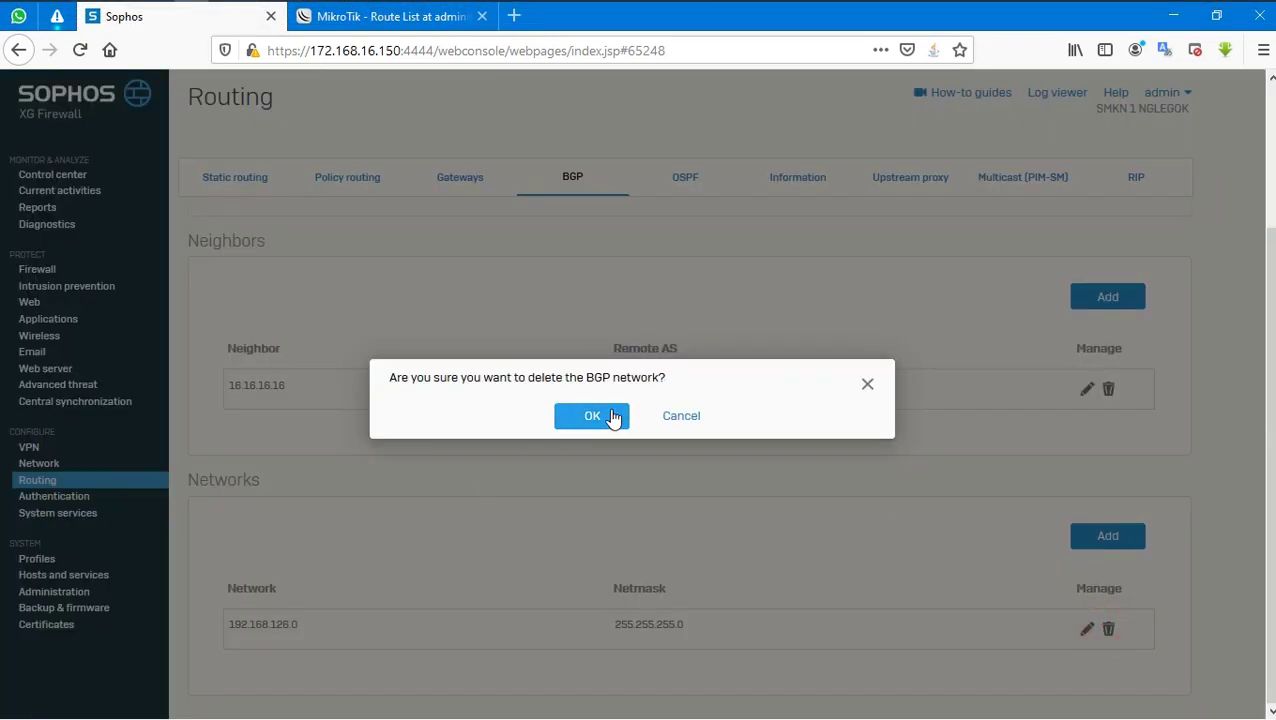
pyautogui.click(593, 420)
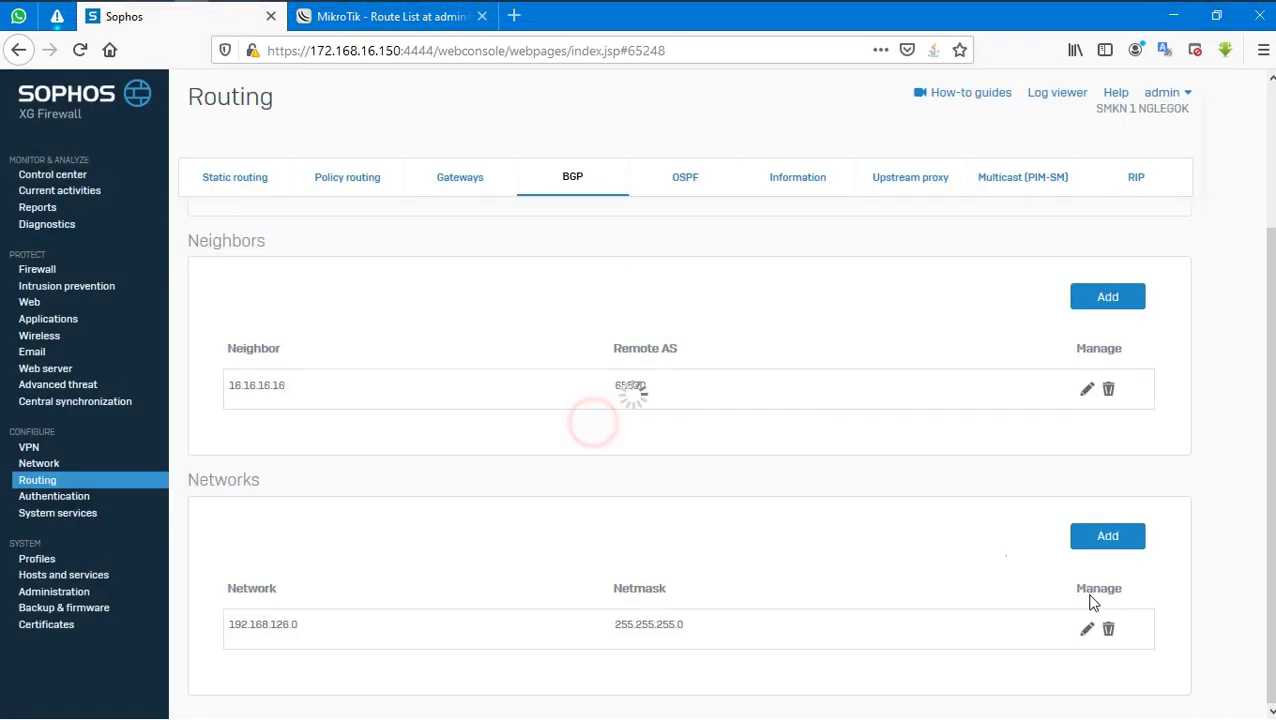
# Step: Add 1.1.1.0/24 as a BGP network on the Sophos firewall
pyautogui.click(1106, 545)
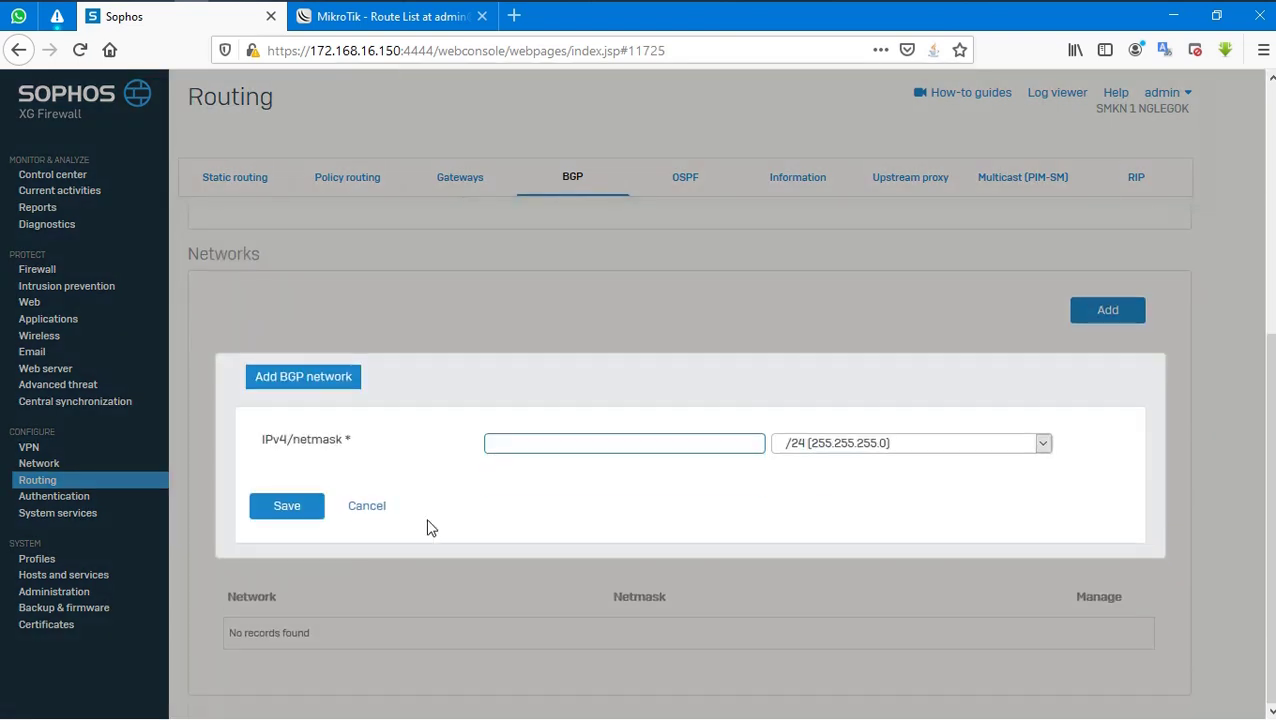
pyautogui.click(536, 436)
pyautogui.write('1.1.1.0')
pyautogui.click(286, 514)
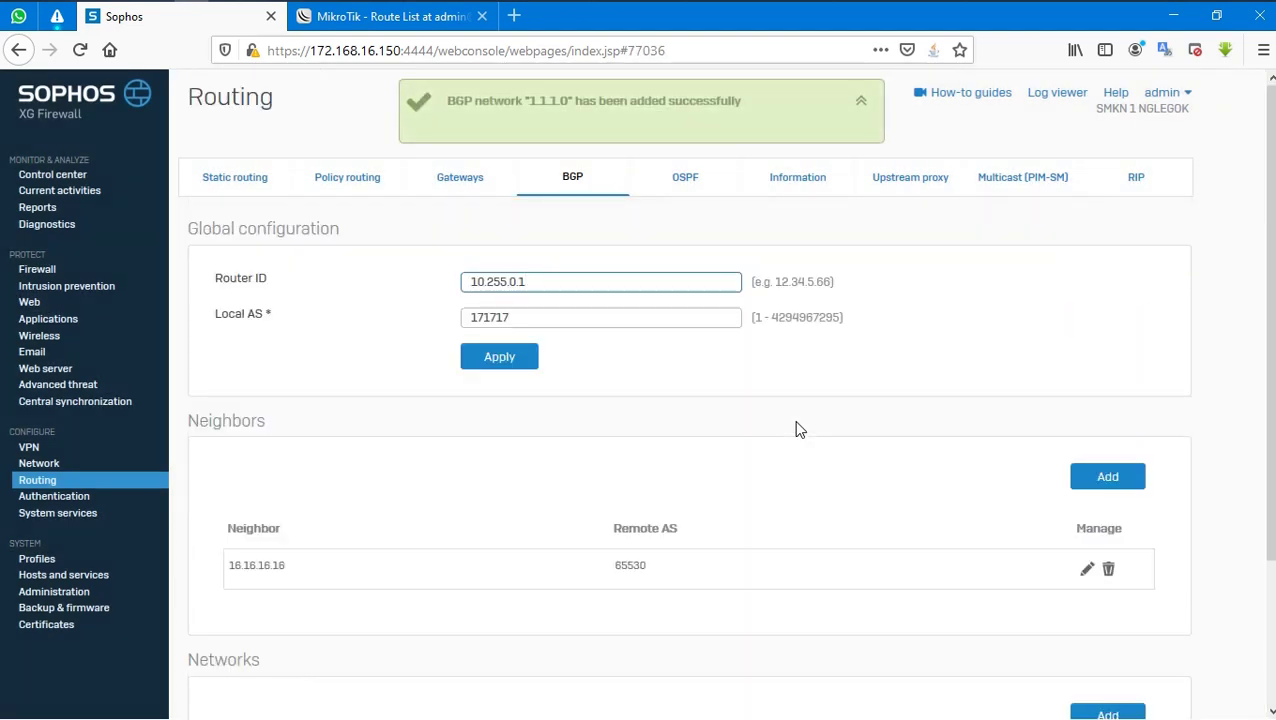
# Step: Add 172.168.16.0/24 as a second BGP network on the Sophos firewall
pyautogui.scroll(-3, 994, 620)
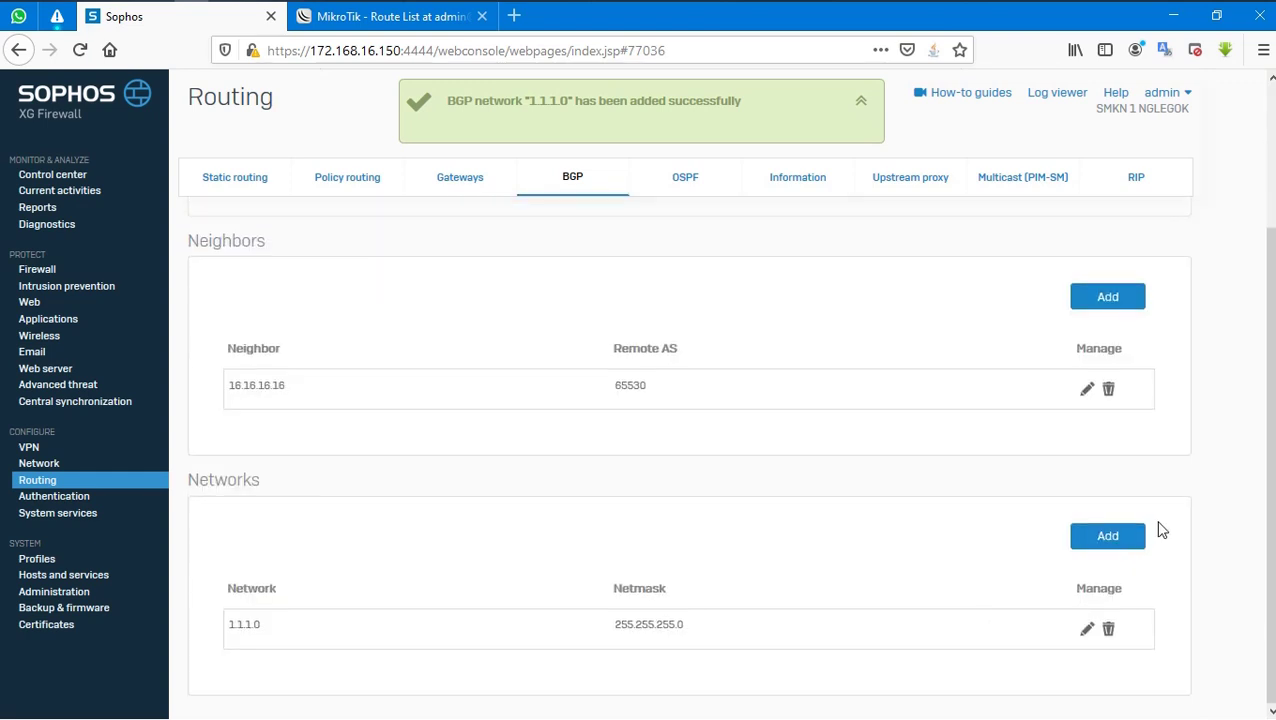
pyautogui.click(1118, 540)
pyautogui.scroll(-3, 802, 418)
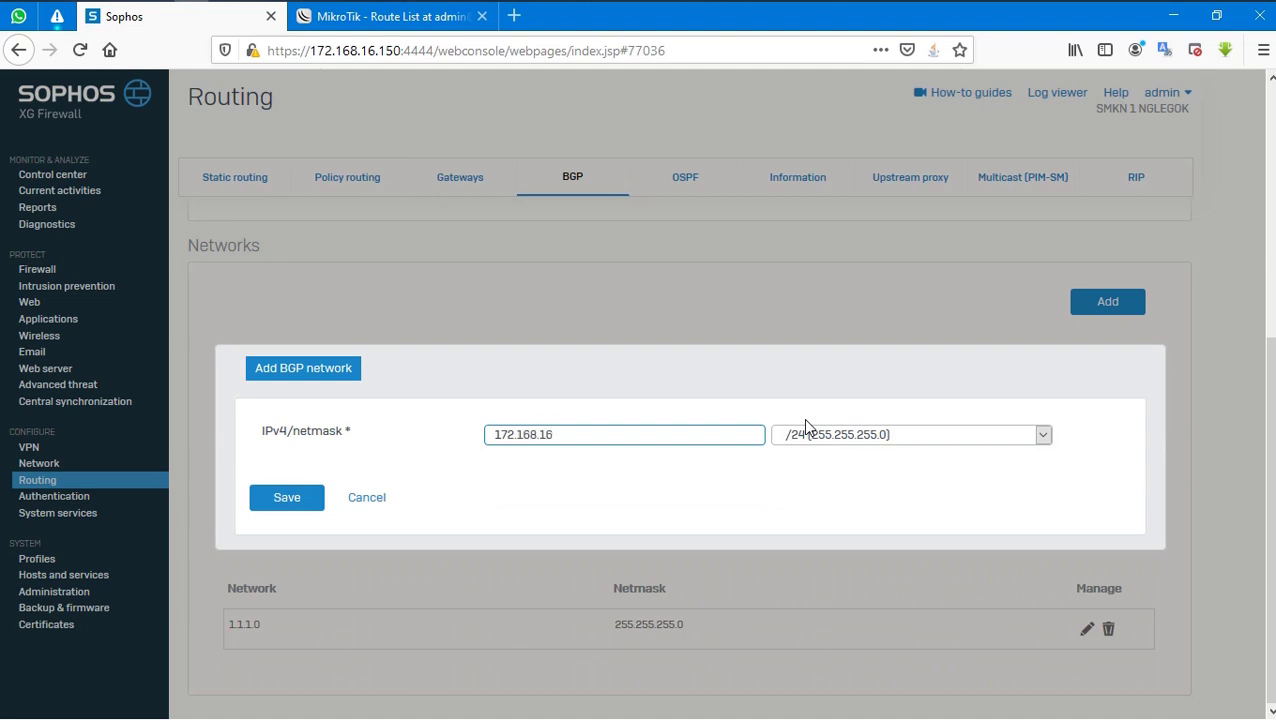
pyautogui.click(275, 497)
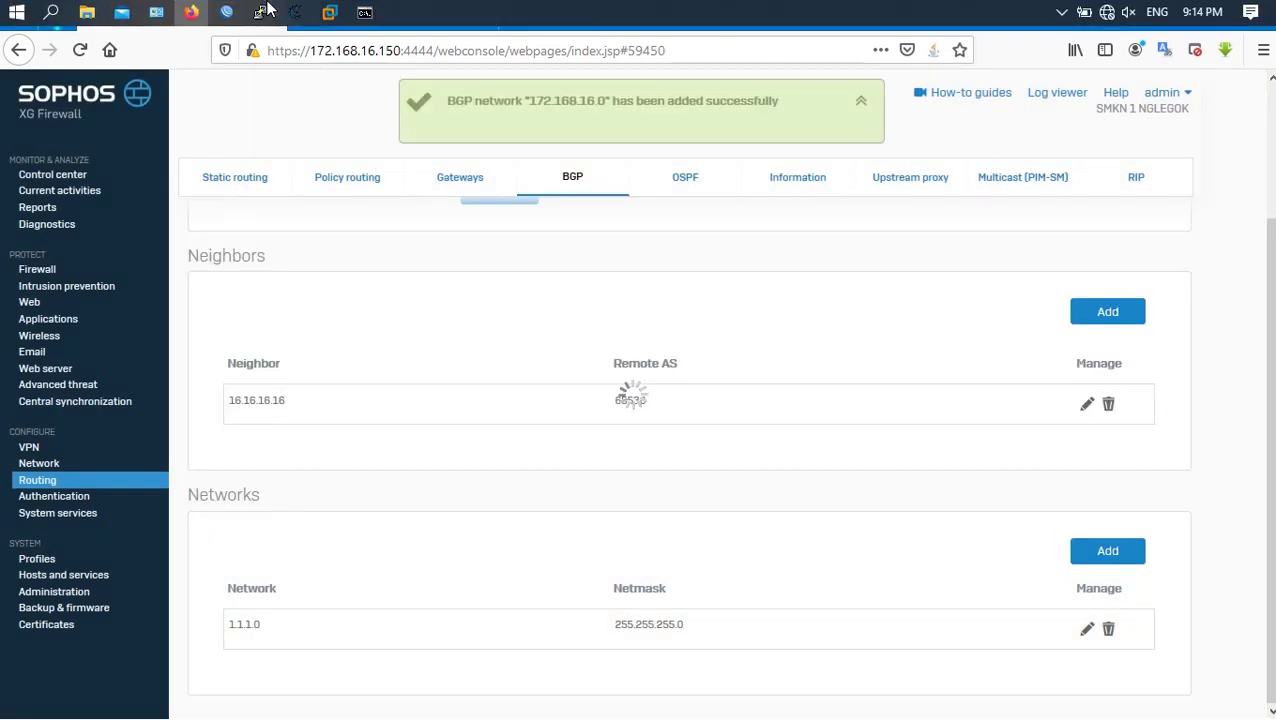
# Step: Switch to WinBox, check the route list and set the remote address of BGP peer1 to 1.1.1.1
pyautogui.click(224, 10)
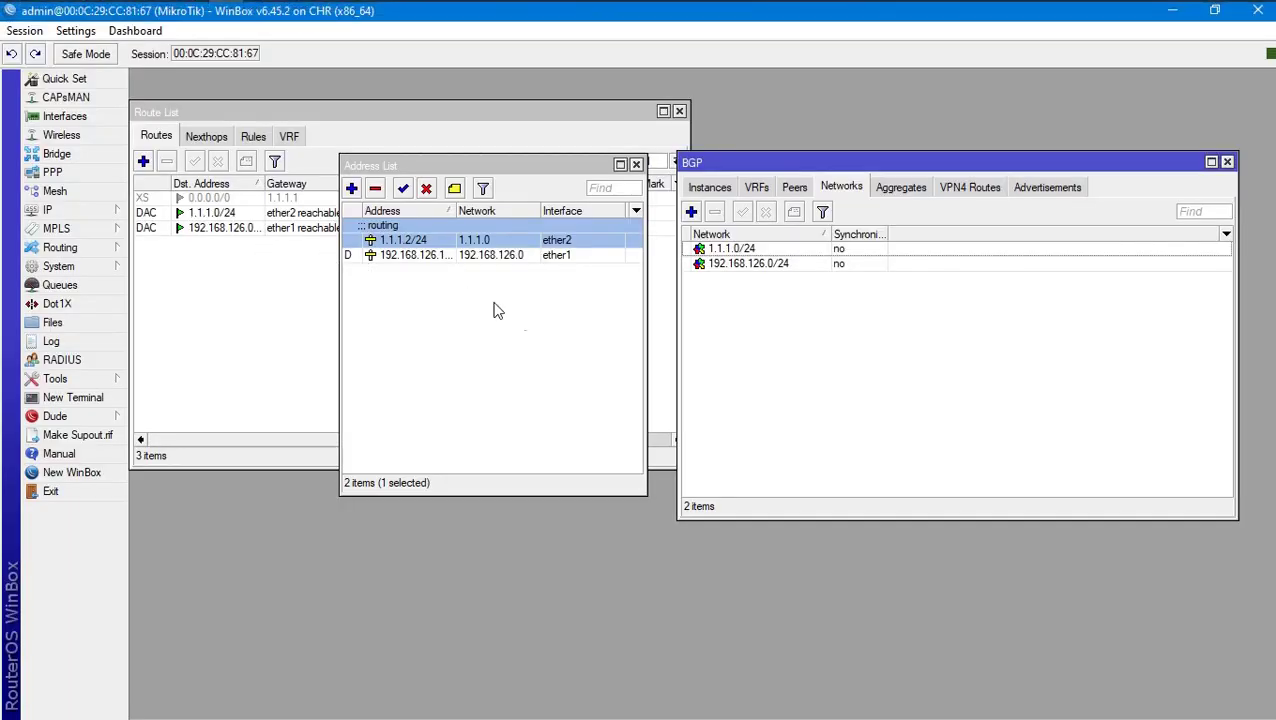
pyautogui.click(342, 303)
pyautogui.click(265, 299)
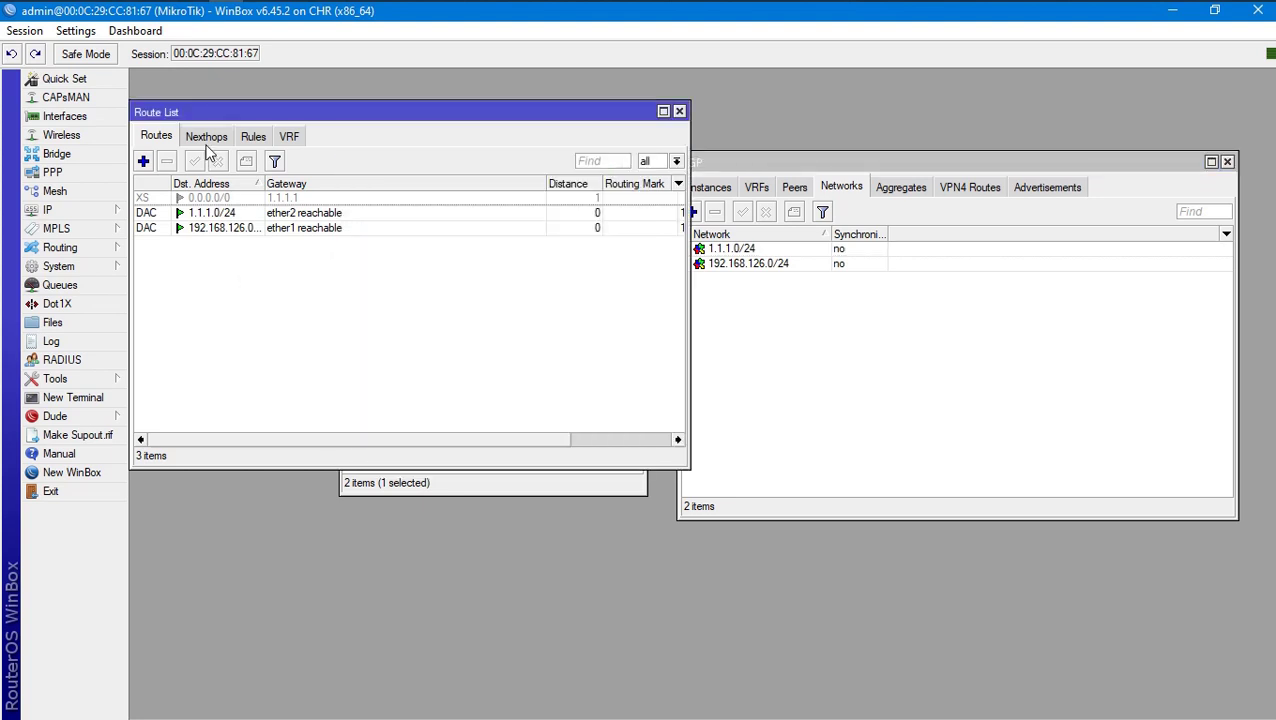
pyautogui.click(206, 140)
pyautogui.click(163, 137)
pyautogui.click(949, 388)
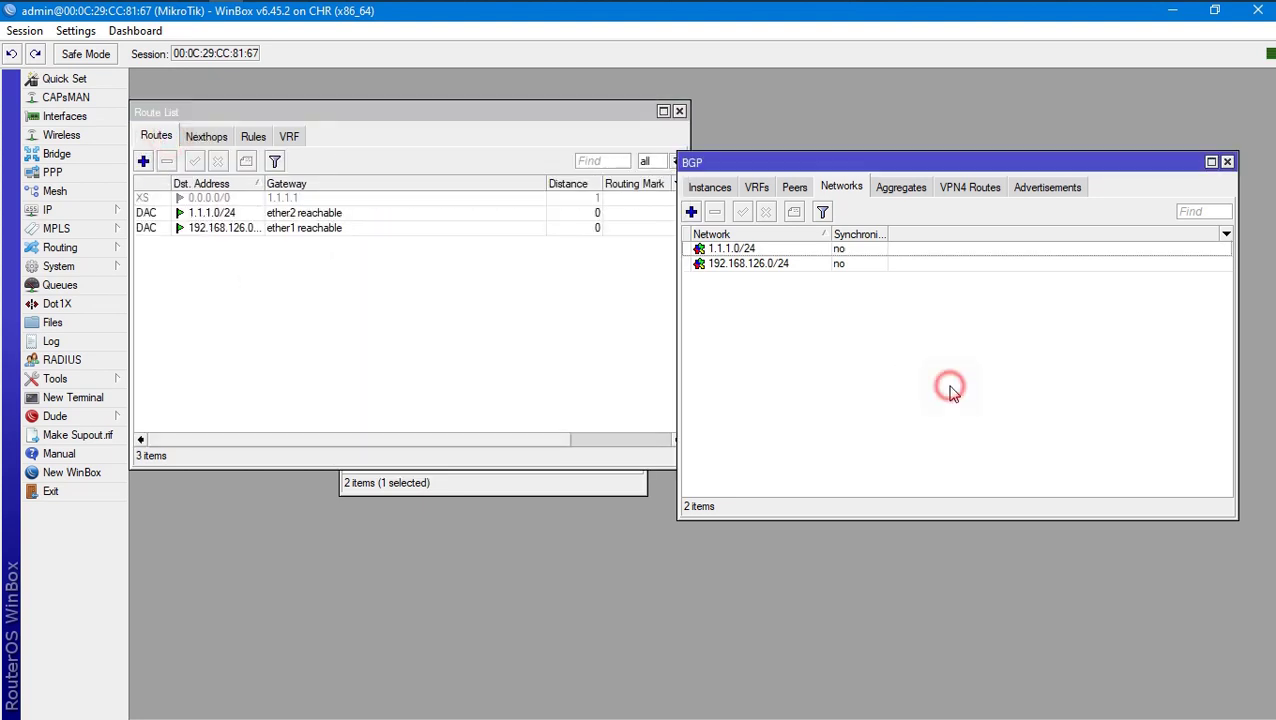
pyautogui.click(793, 189)
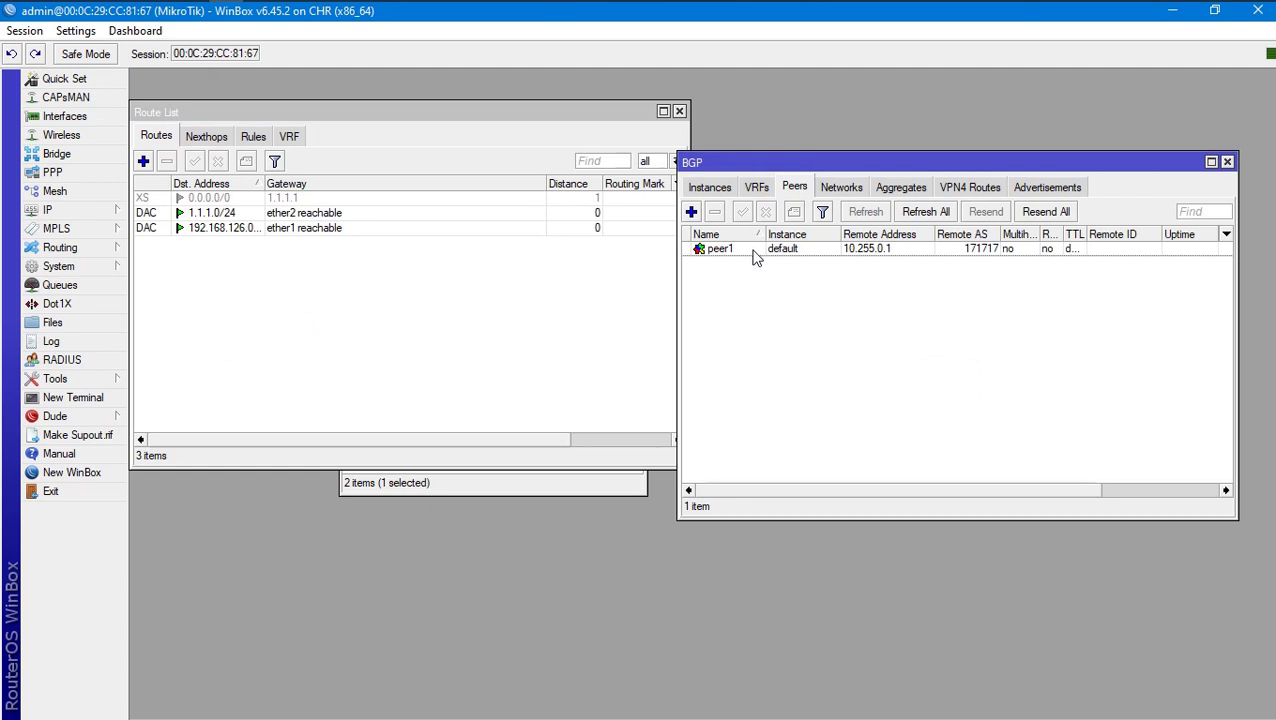
pyautogui.doubleClick(755, 250)
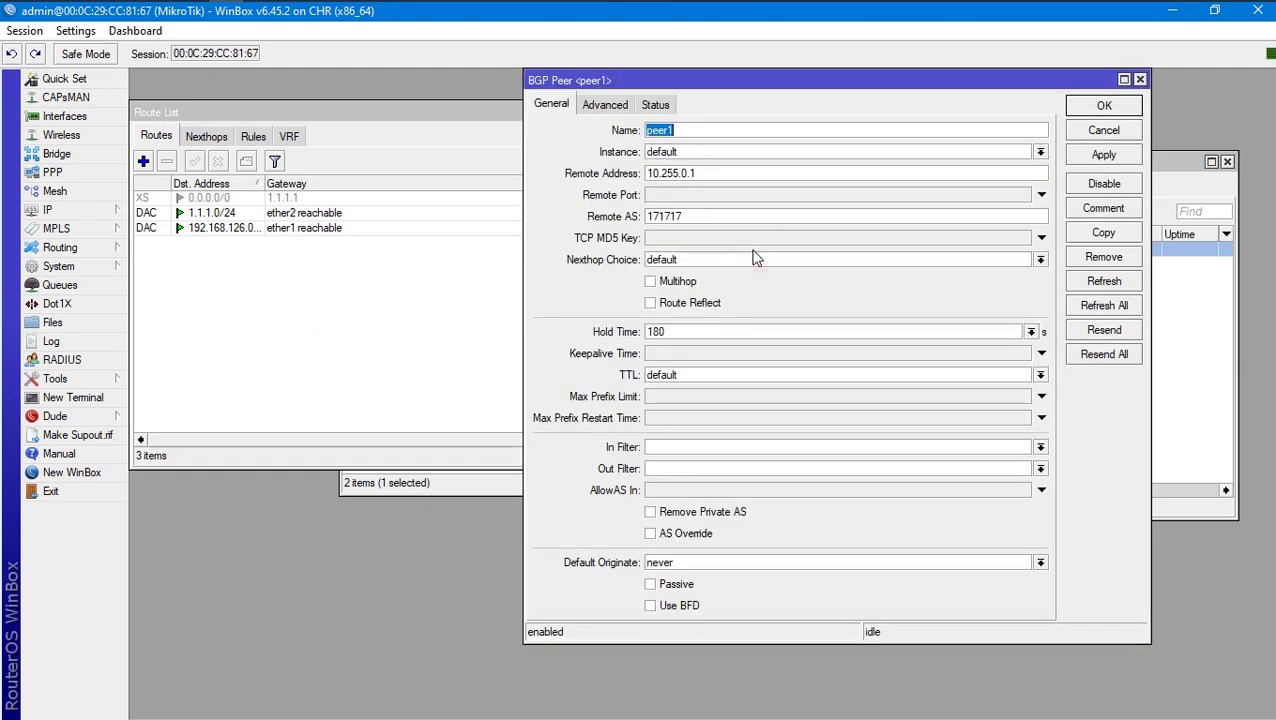
pyautogui.click(746, 174)
pyautogui.moveTo(720, 174); pyautogui.dragTo(604, 167)
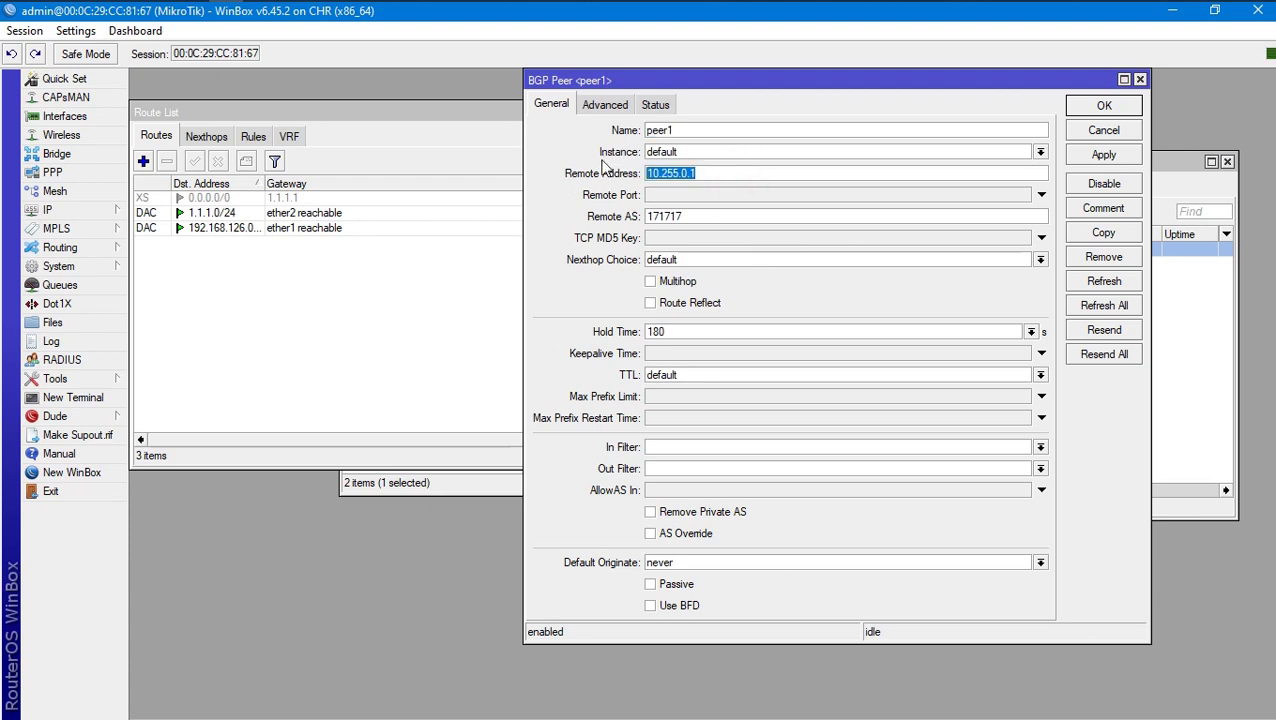
pyautogui.write('1.1.1')
pyautogui.click(1104, 105)
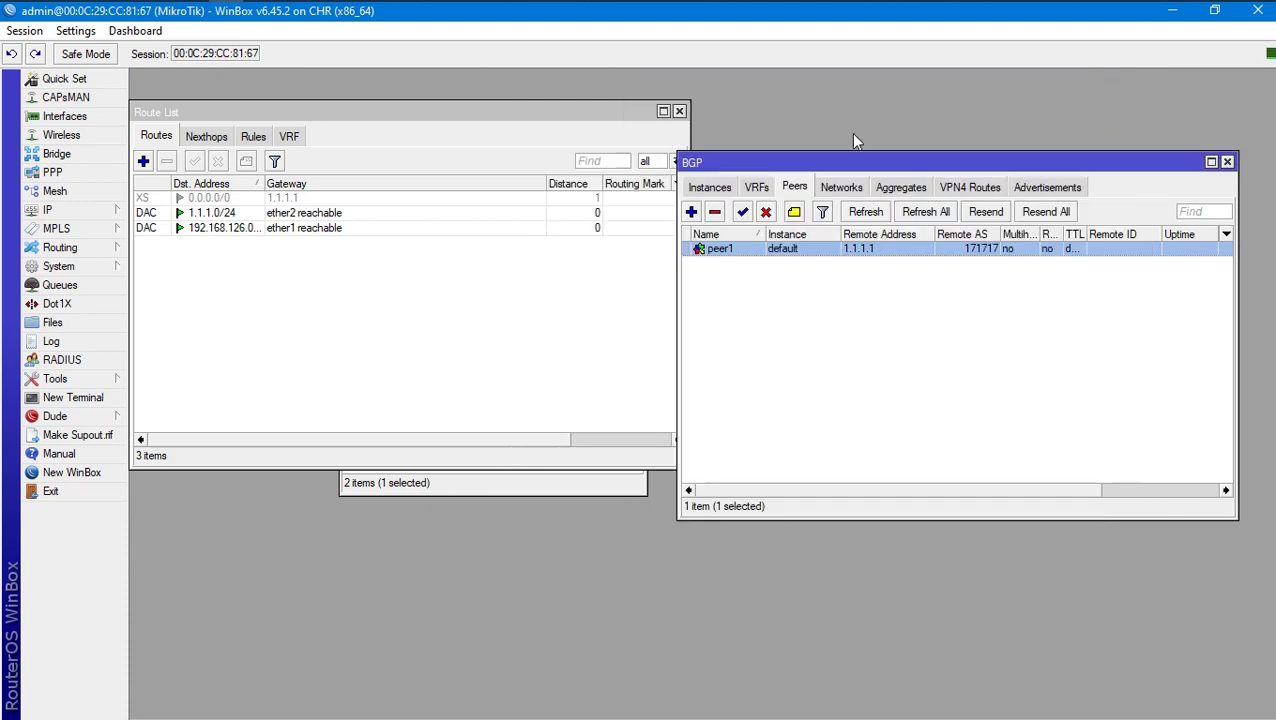
# Step: Compare the router ID of the MikroTik's default BGP instance with the one in the Sophos web console
pyautogui.click(720, 187)
pyautogui.doubleClick(824, 249)
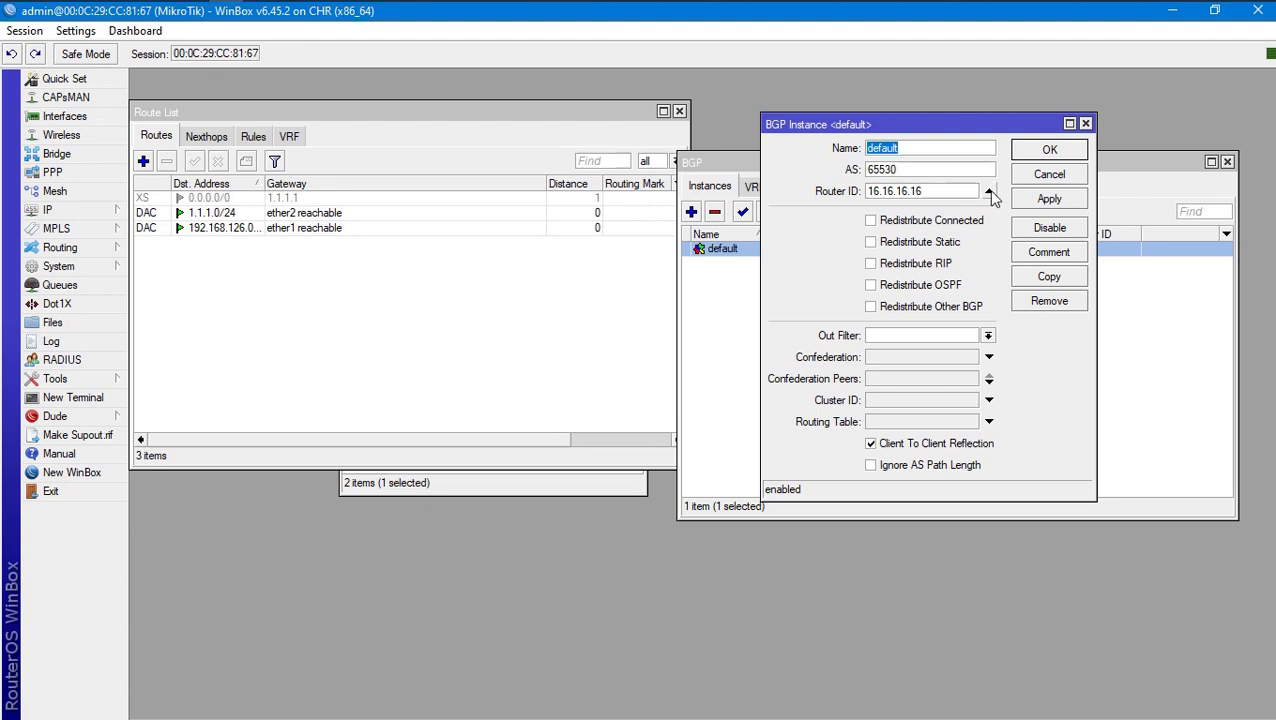
pyautogui.moveTo(362, 4)
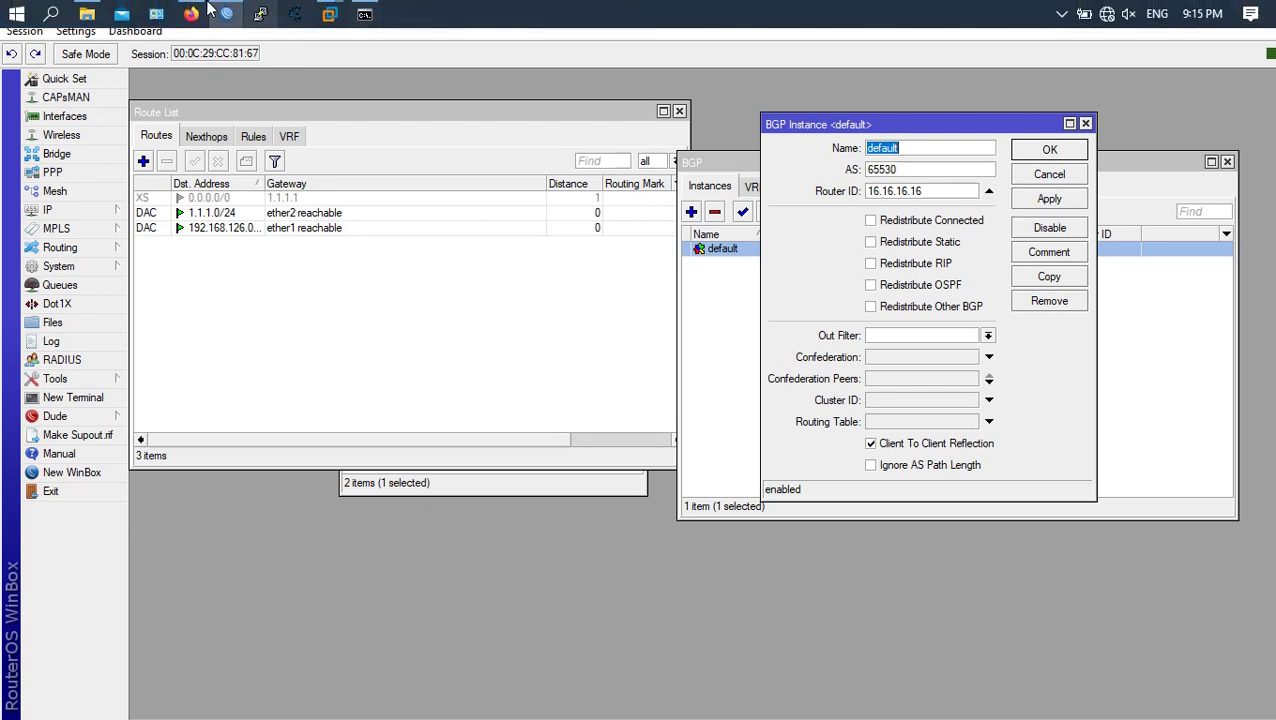
pyautogui.click(197, 10)
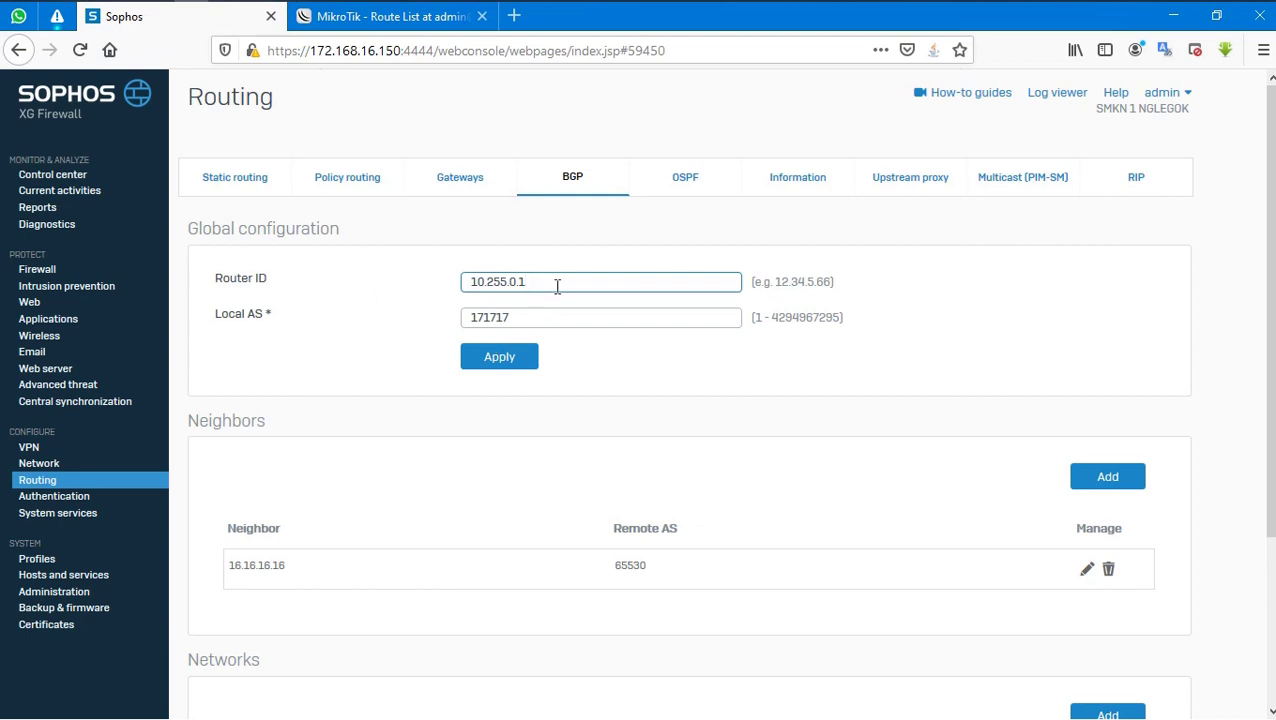
pyautogui.moveTo(555, 285); pyautogui.dragTo(459, 272)
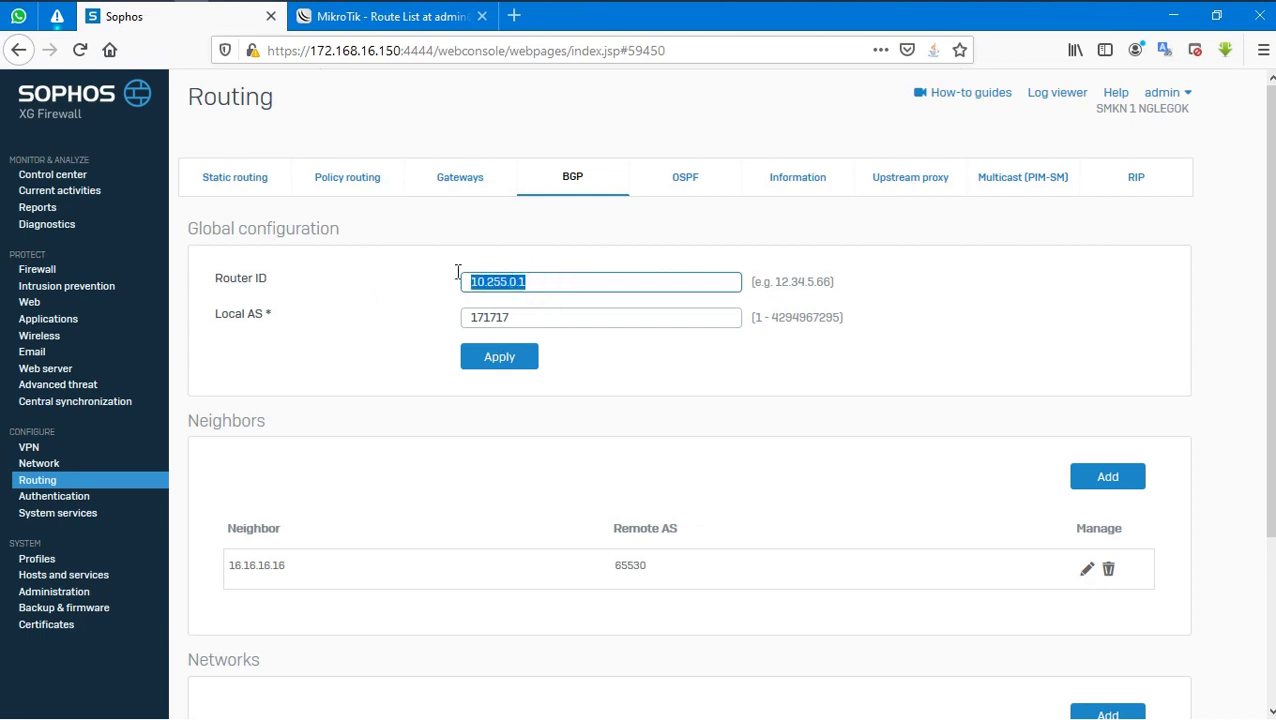
pyautogui.hotkey('alt', 'Tab')
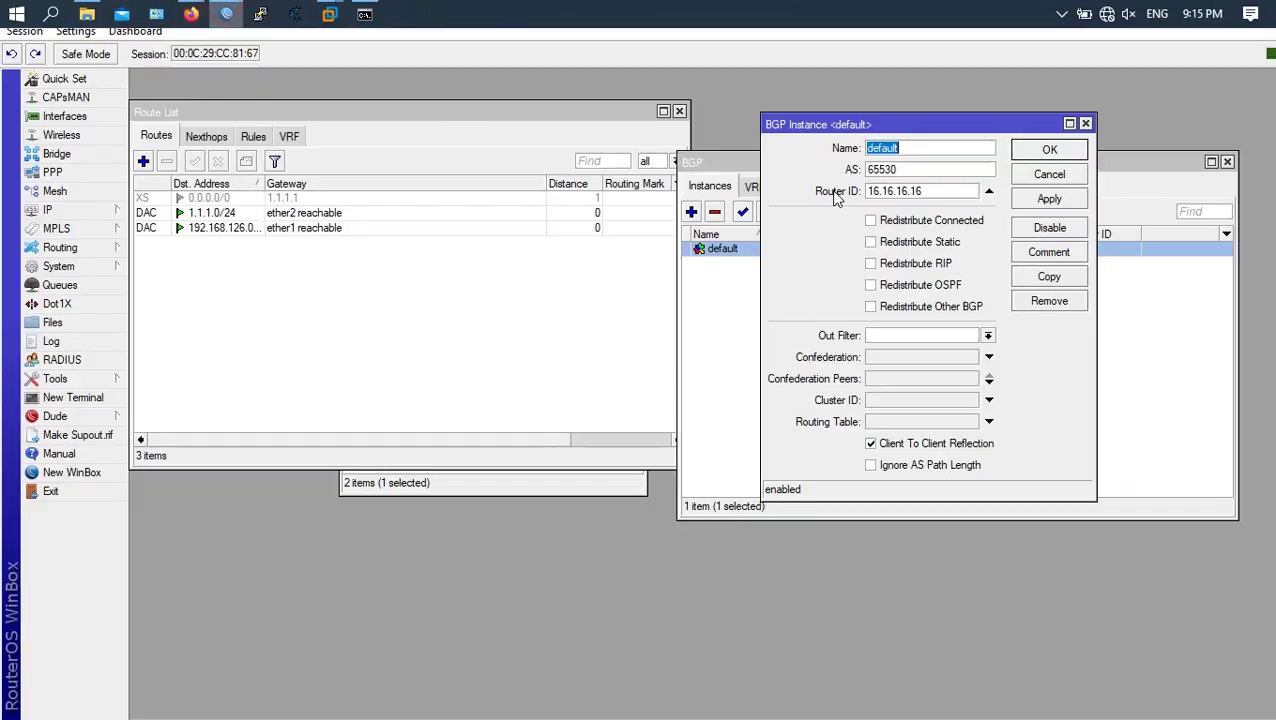
# Step: Review the MikroTik's BGP networks, peer1's general settings and status, and the default BGP instance
pyautogui.click(1193, 362)
pyautogui.click(843, 186)
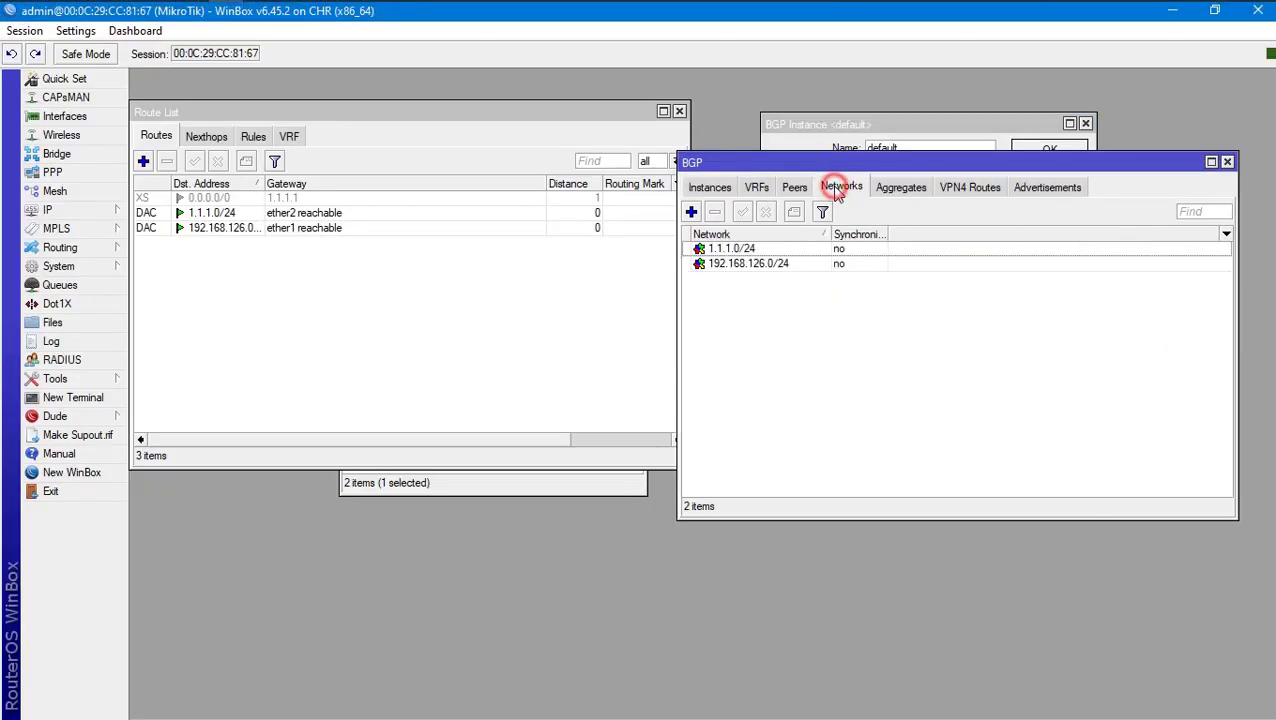
pyautogui.click(794, 187)
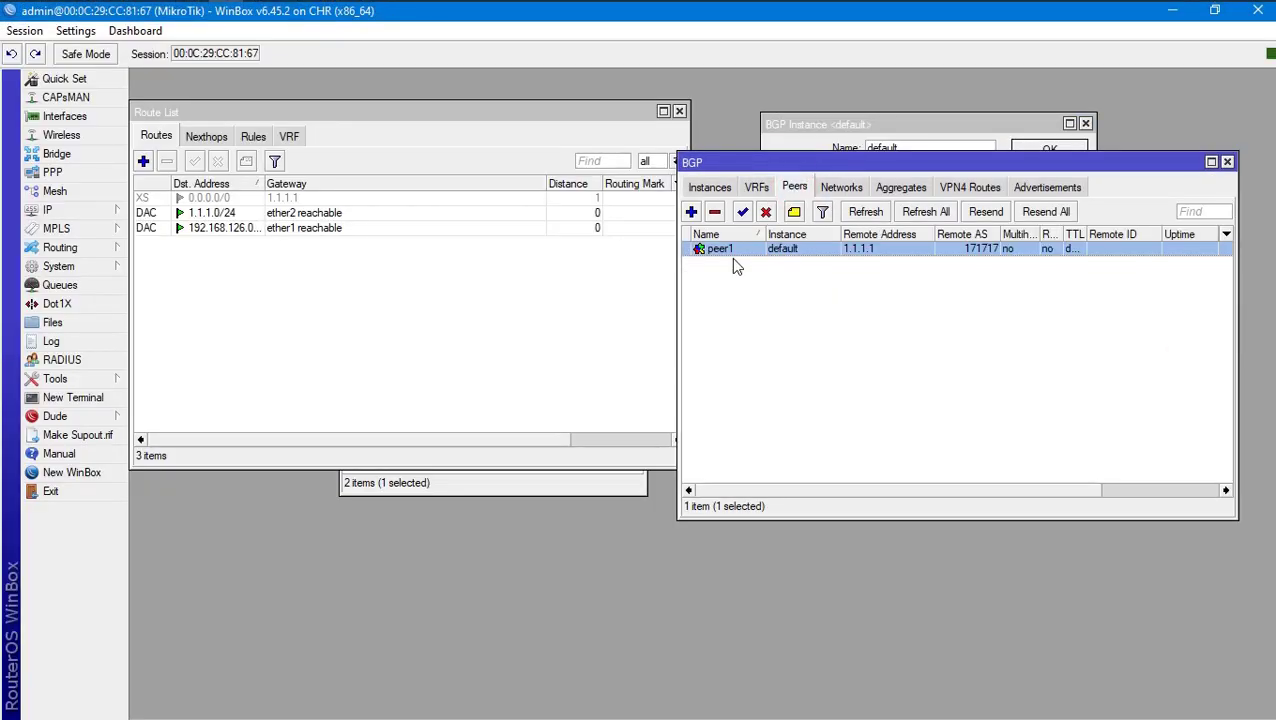
pyautogui.doubleClick(722, 250)
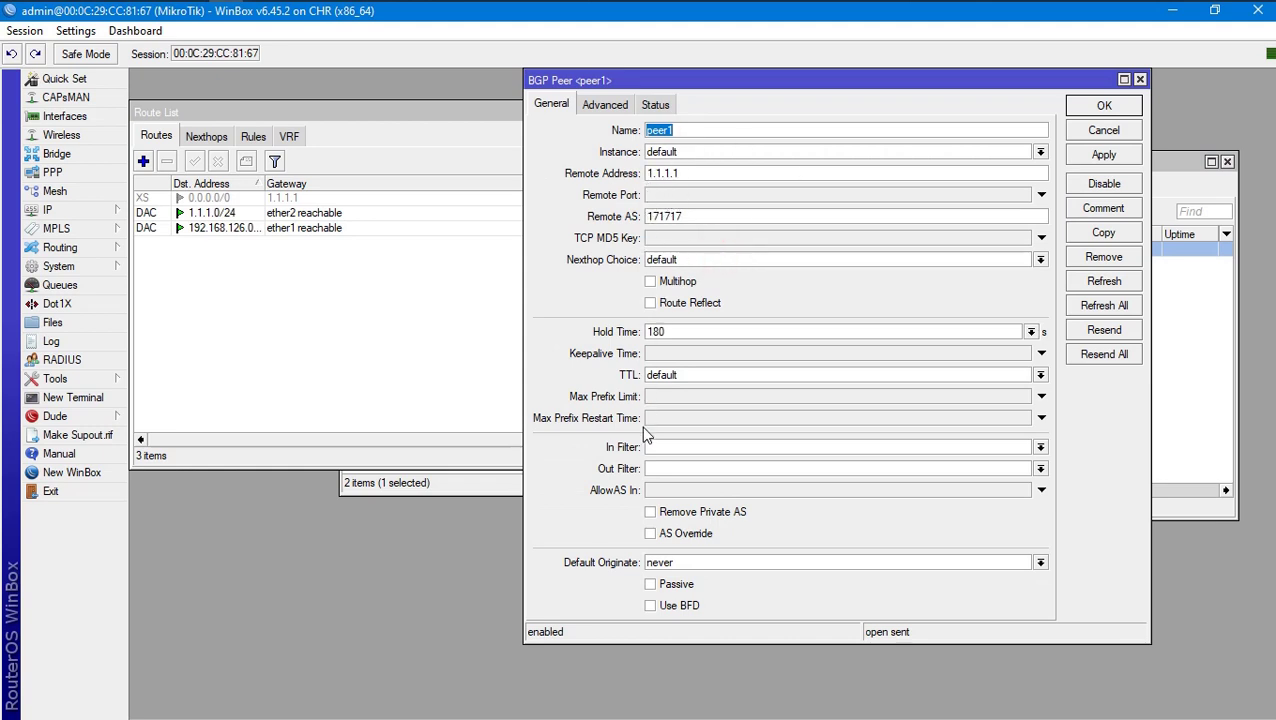
pyautogui.click(604, 105)
pyautogui.click(654, 106)
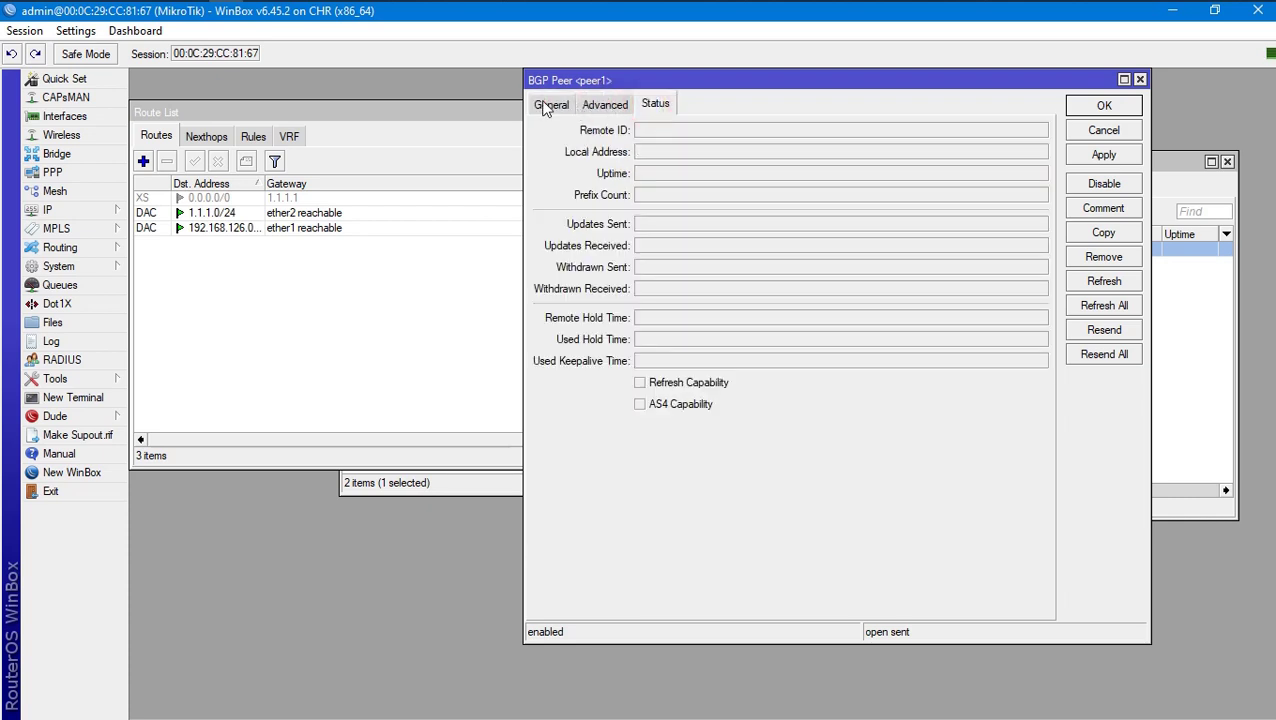
pyautogui.click(551, 106)
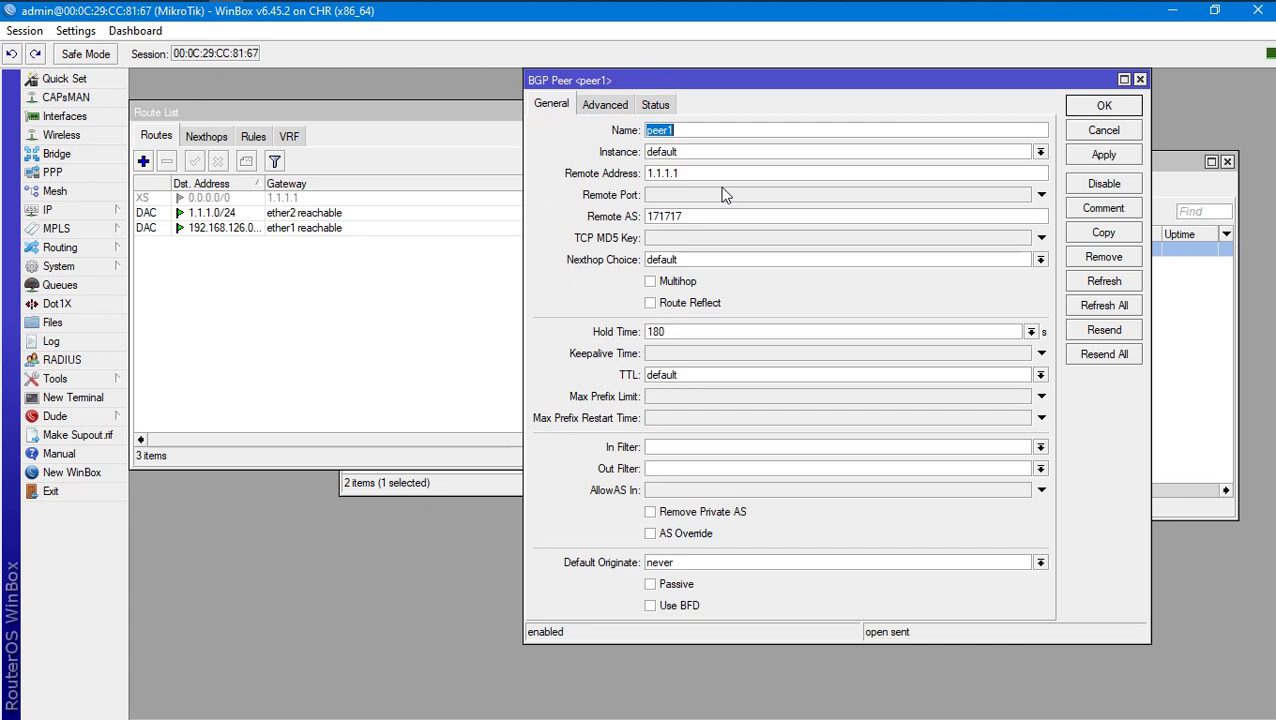
pyautogui.click(684, 174)
pyautogui.click(1088, 110)
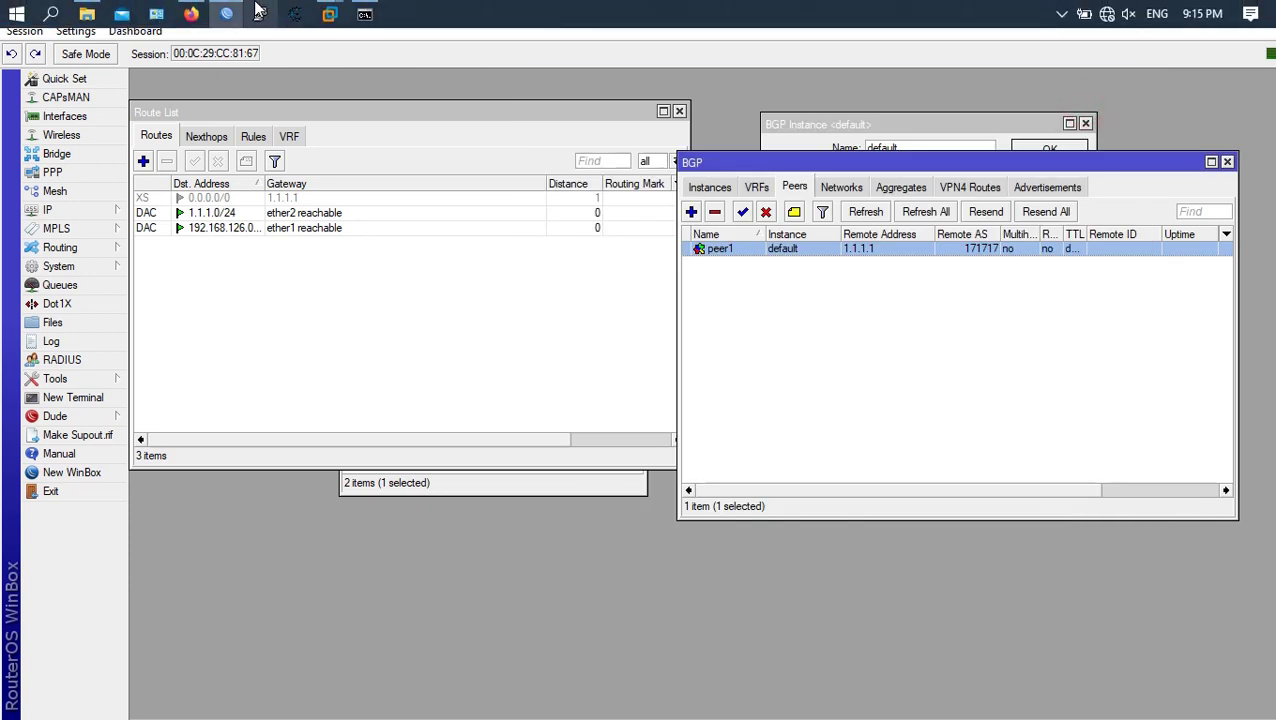
pyautogui.click(709, 187)
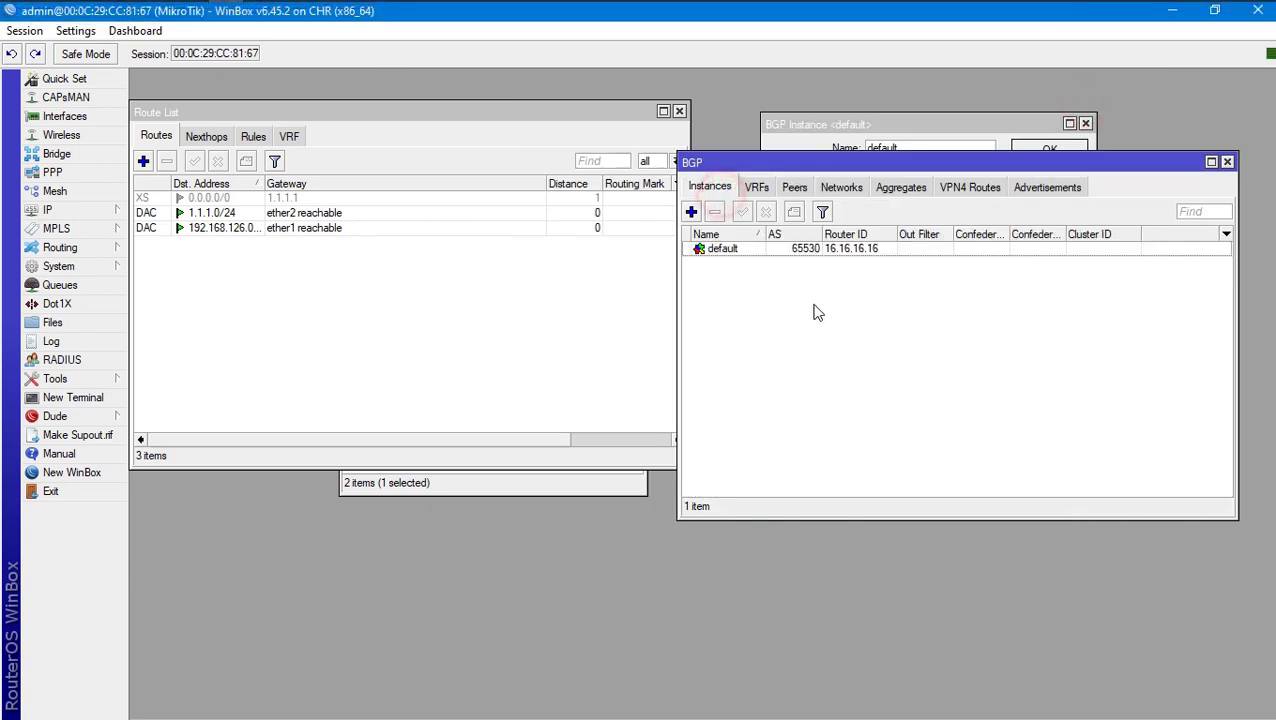
pyautogui.doubleClick(768, 250)
pyautogui.click(1040, 150)
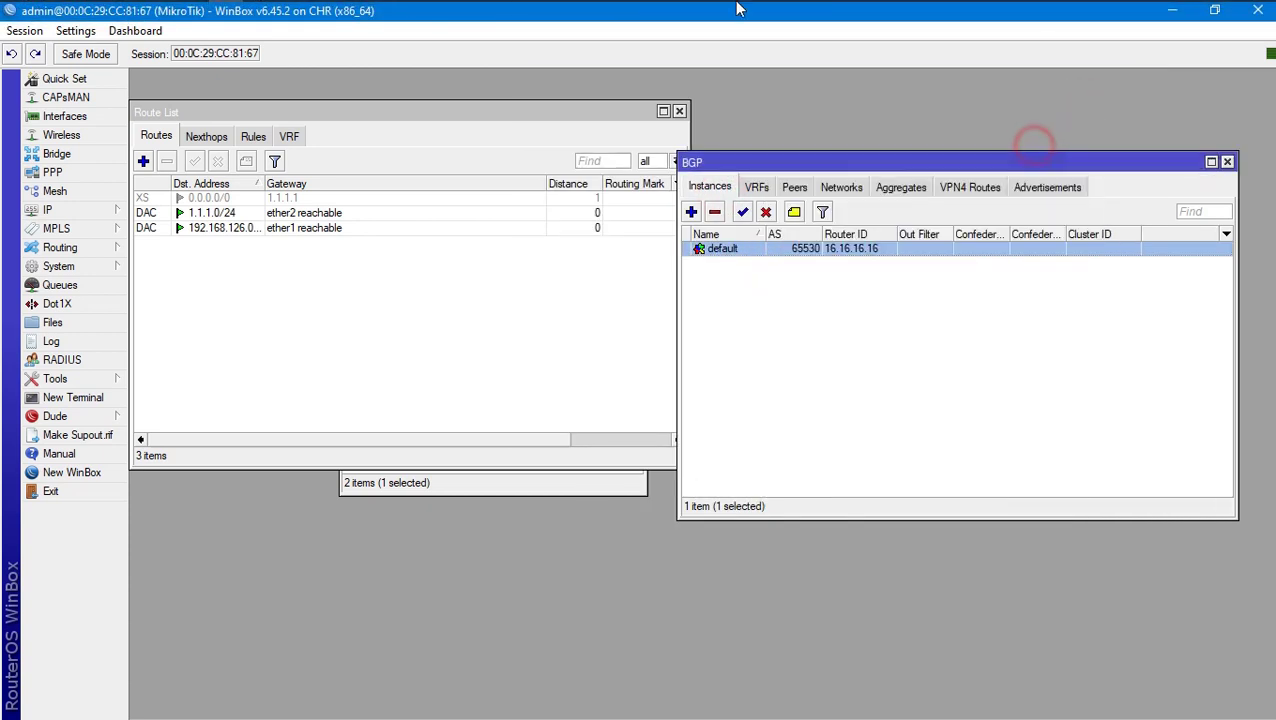
# Step: Switch to the Sophos web console and set the BGP router ID to 17.17.17.17, accepting the configuration update
pyautogui.click(190, 14)
pyautogui.tripleClick(495, 283)
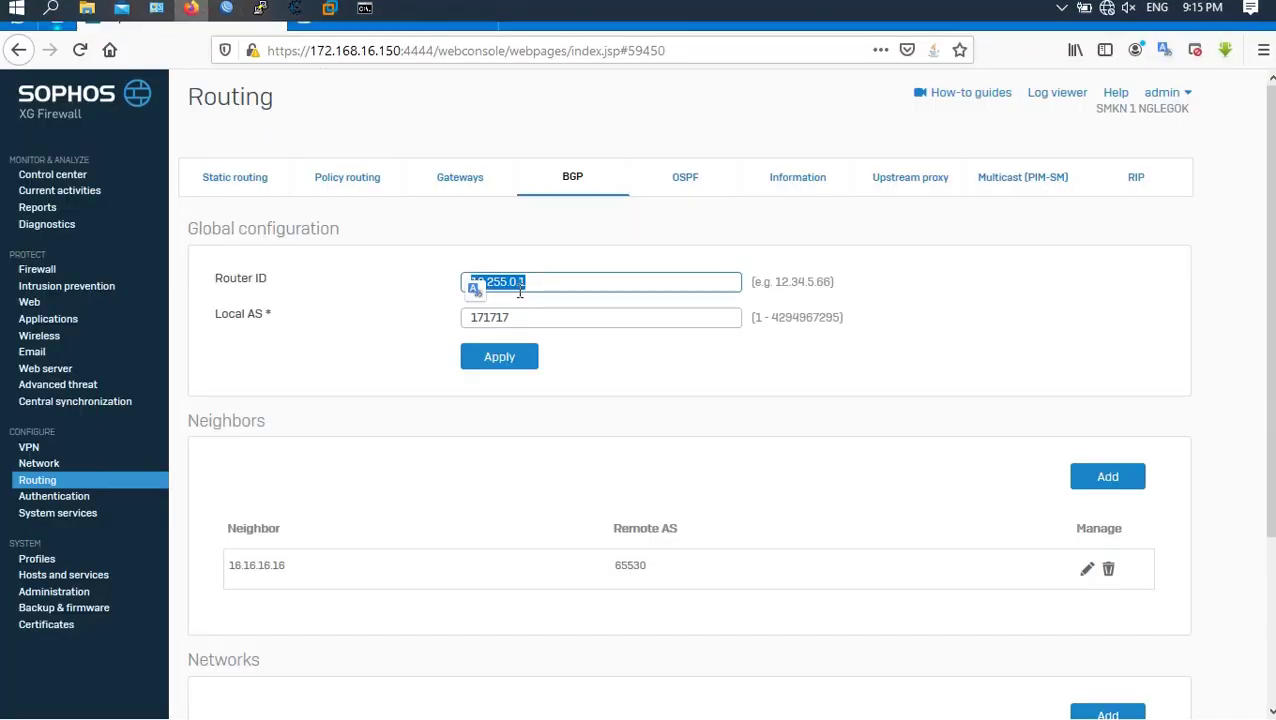
pyautogui.press('BackSpace')
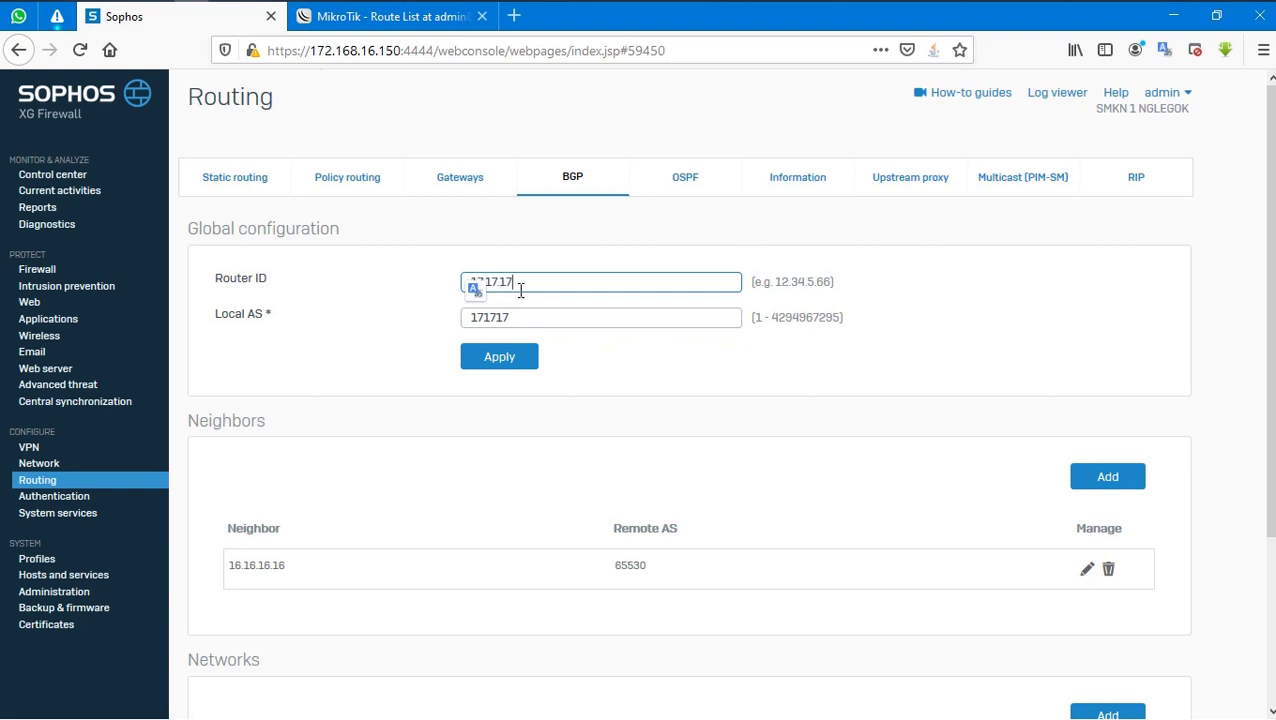
pyautogui.click(491, 348)
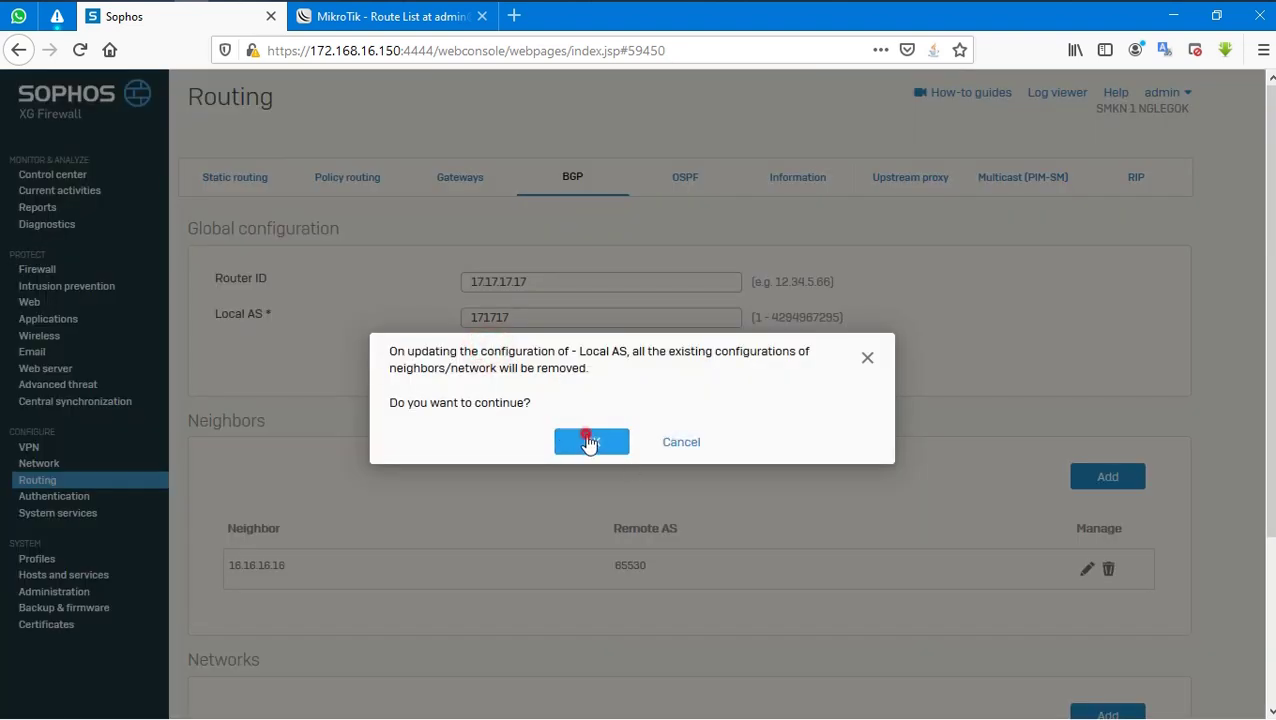
pyautogui.click(590, 441)
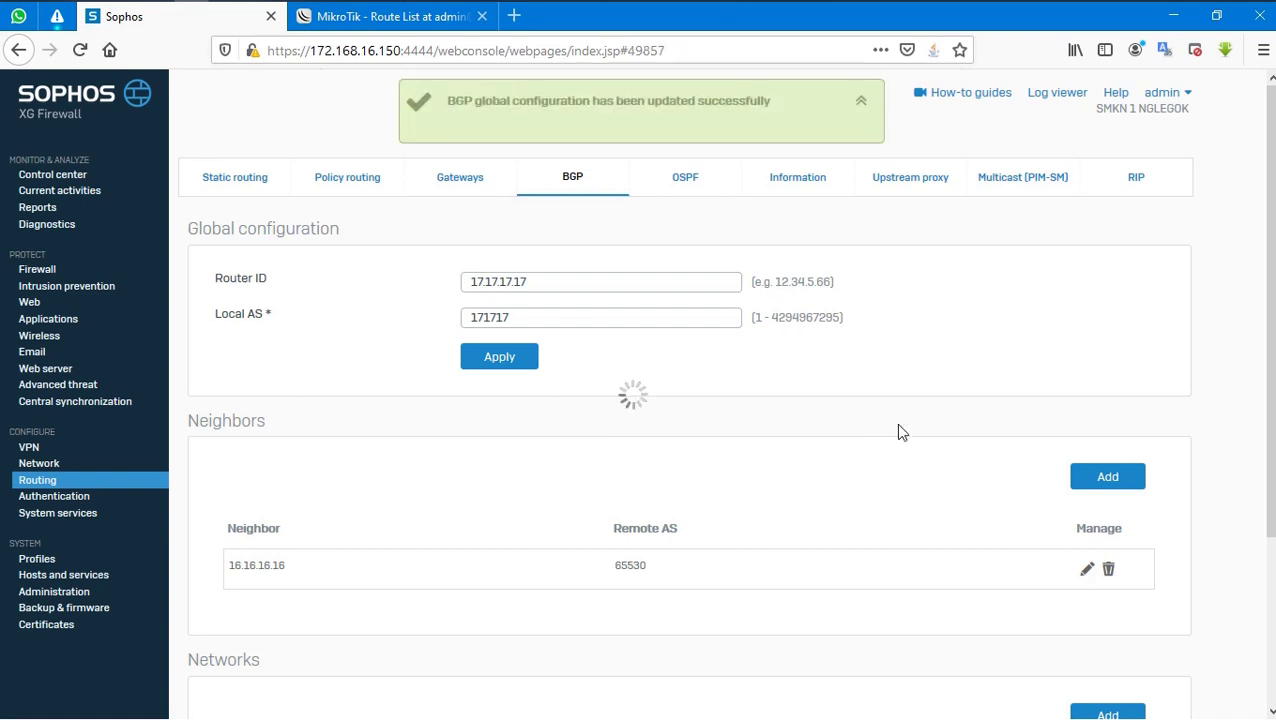
# Step: Set the IPv4 address of the Sophos firewall's existing BGP neighbor to 1.1.1.2
pyautogui.click(1087, 569)
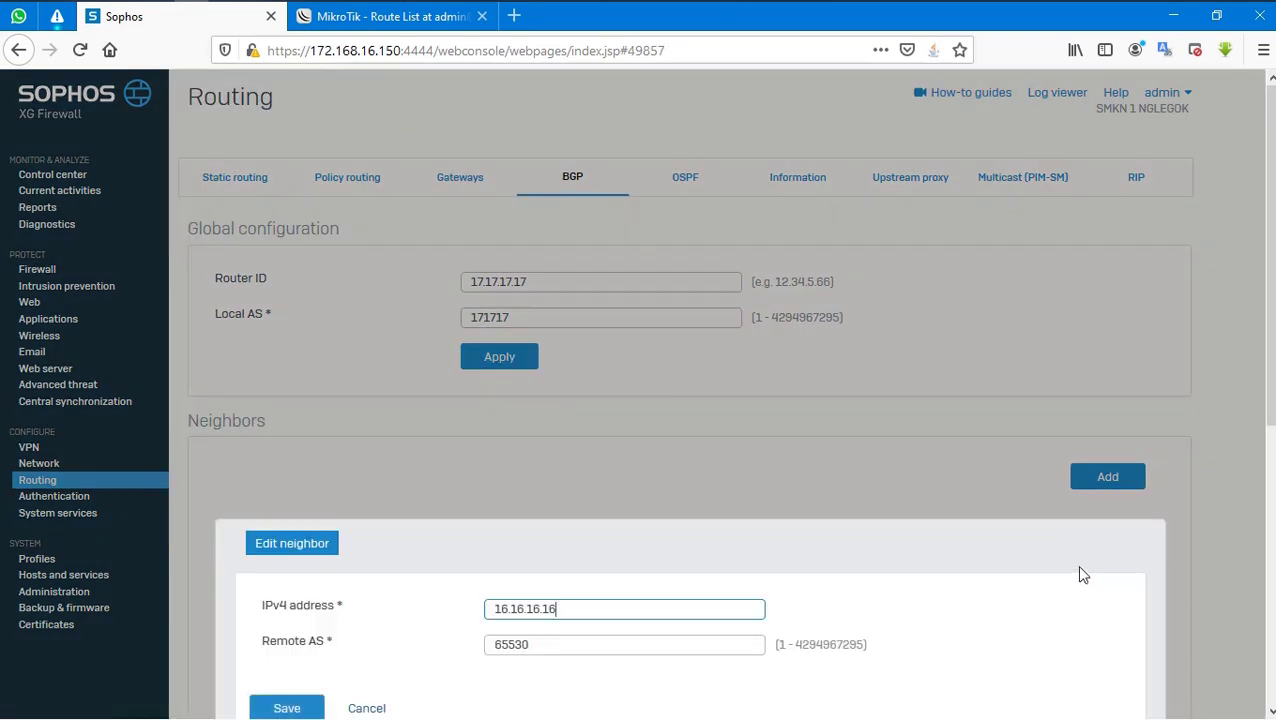
pyautogui.scroll(-2, 623, 507)
pyautogui.moveTo(598, 497); pyautogui.dragTo(336, 527)
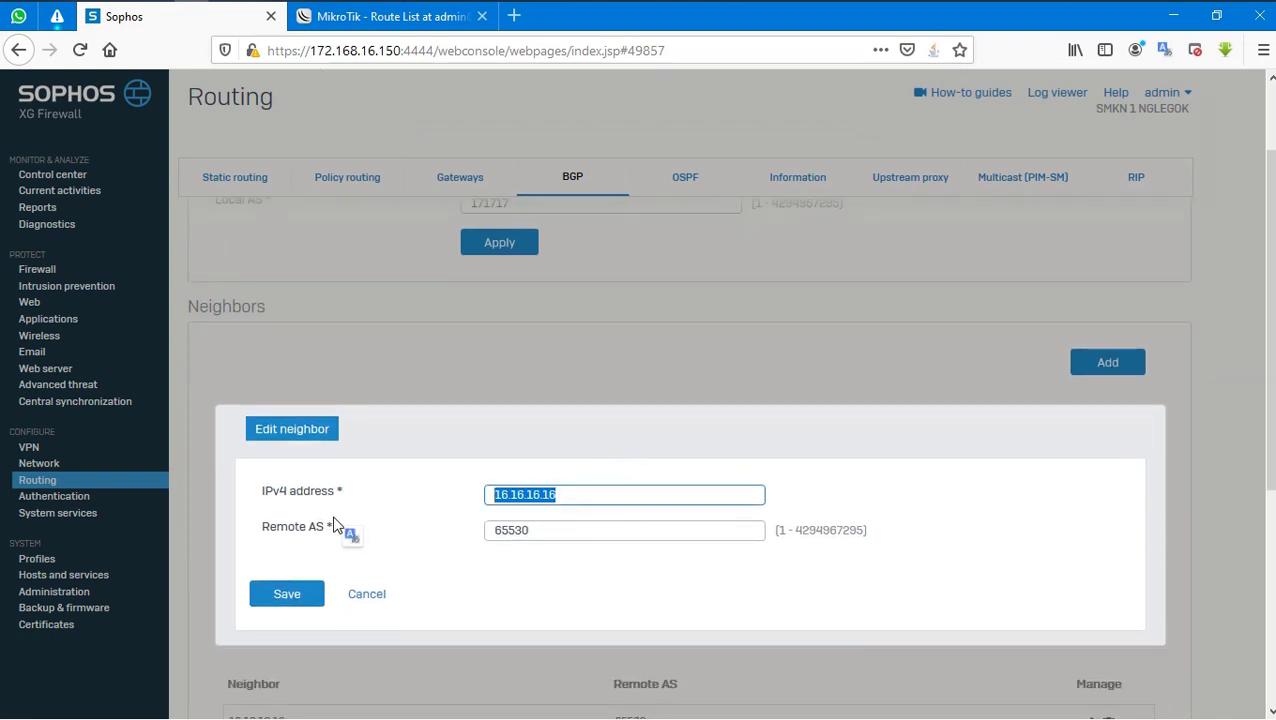
pyautogui.write('1')
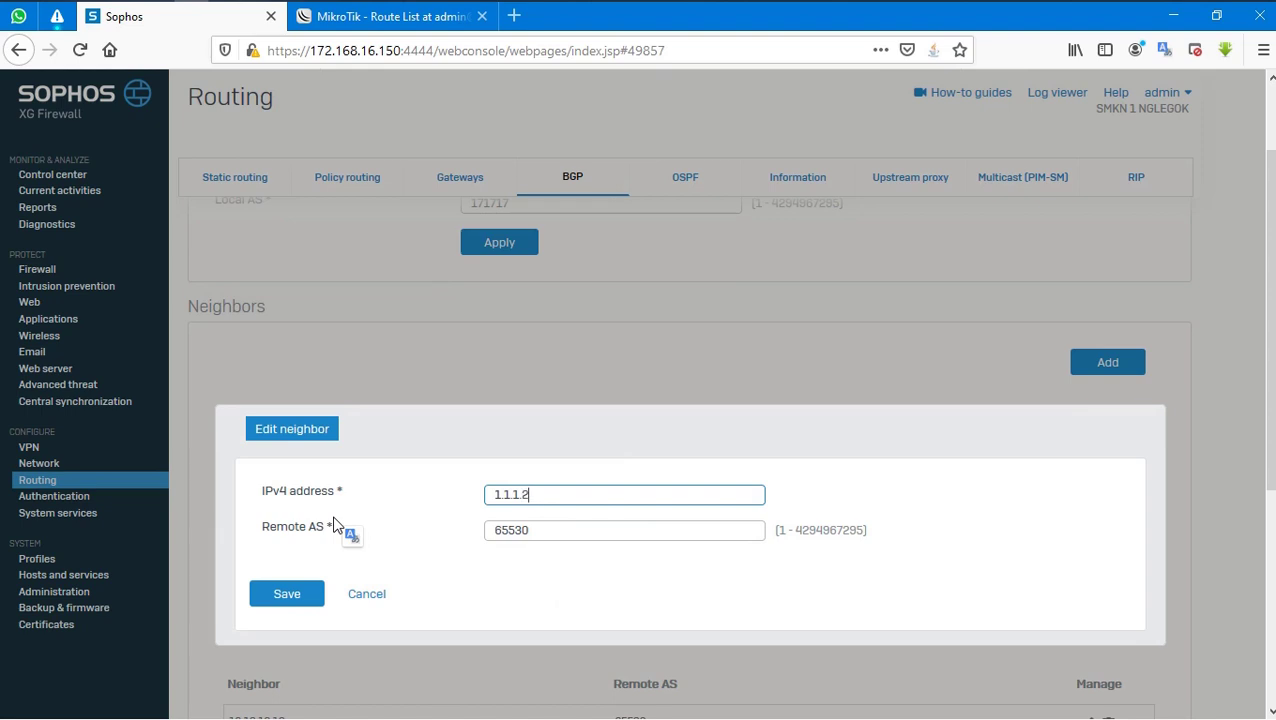
pyautogui.write('.1.1.2')
pyautogui.click(270, 597)
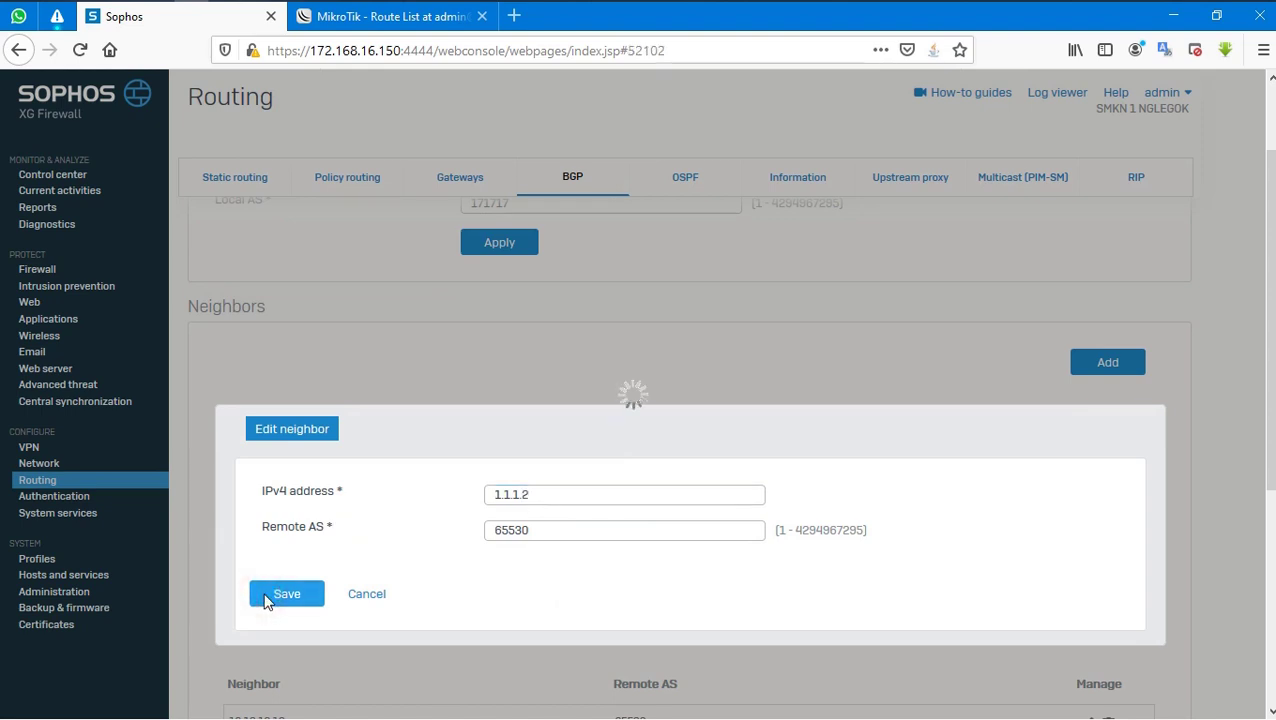
pyautogui.scroll(2, 460, 341)
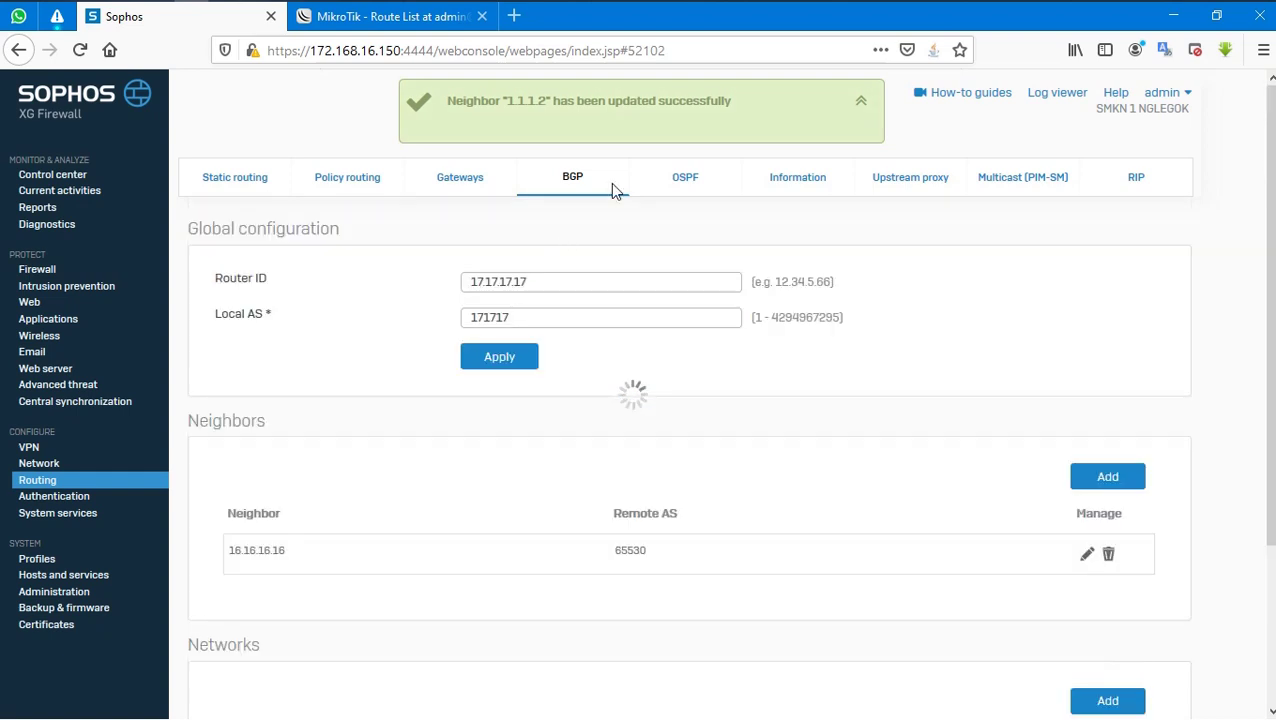
pyautogui.scroll(-2, 573, 440)
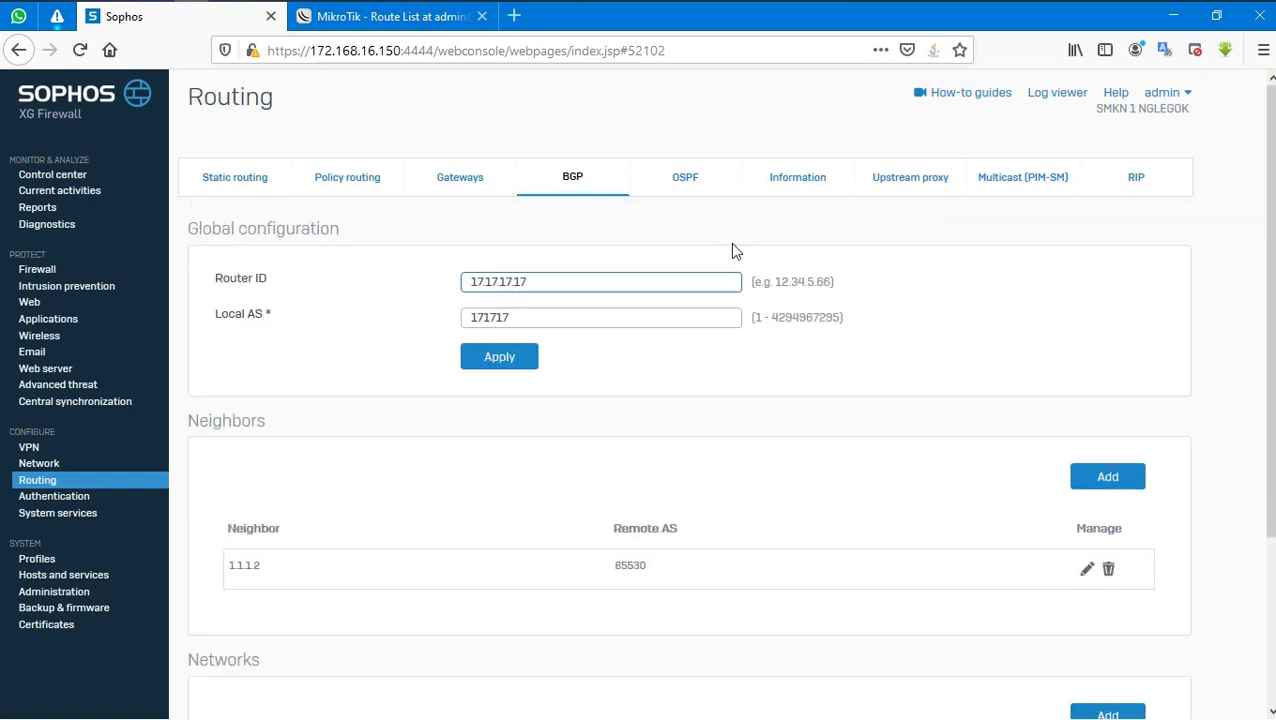
# Step: Display the Sophos firewall's BGP routes in the routing information and examine the entry for network 192.168.126.0
pyautogui.click(797, 180)
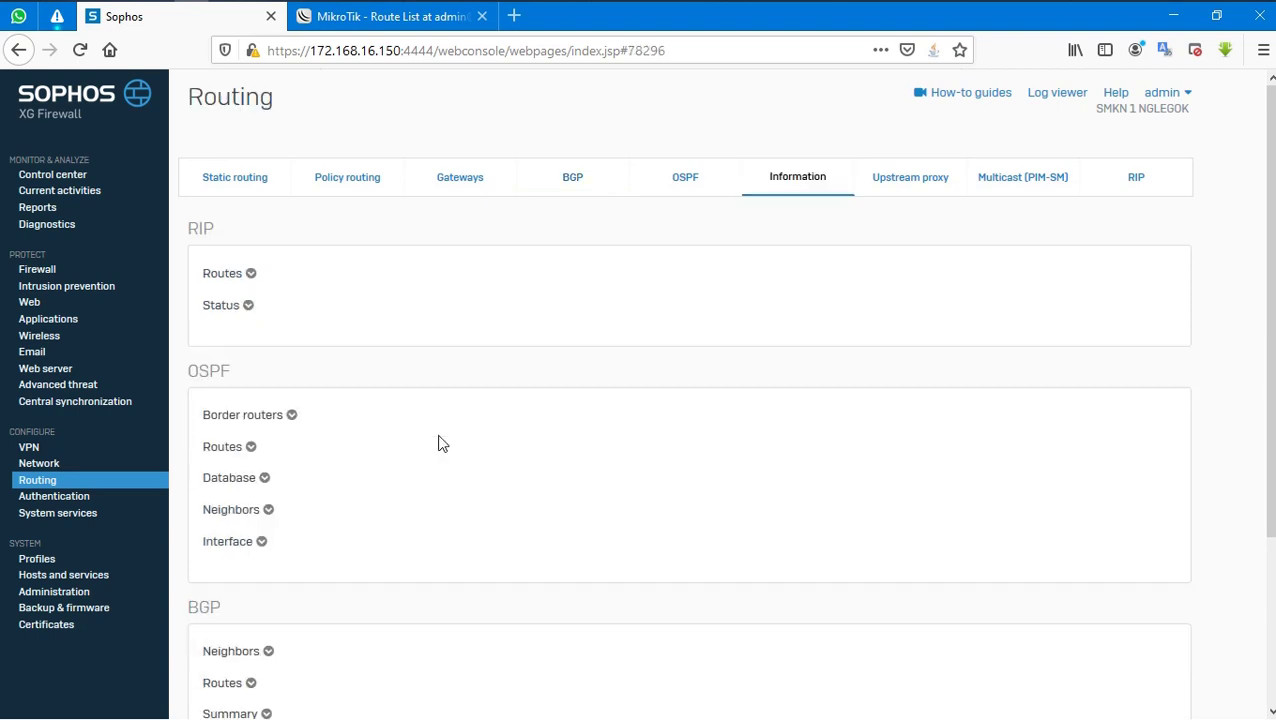
pyautogui.scroll(-2, 440, 444)
pyautogui.scroll(-1, 319, 590)
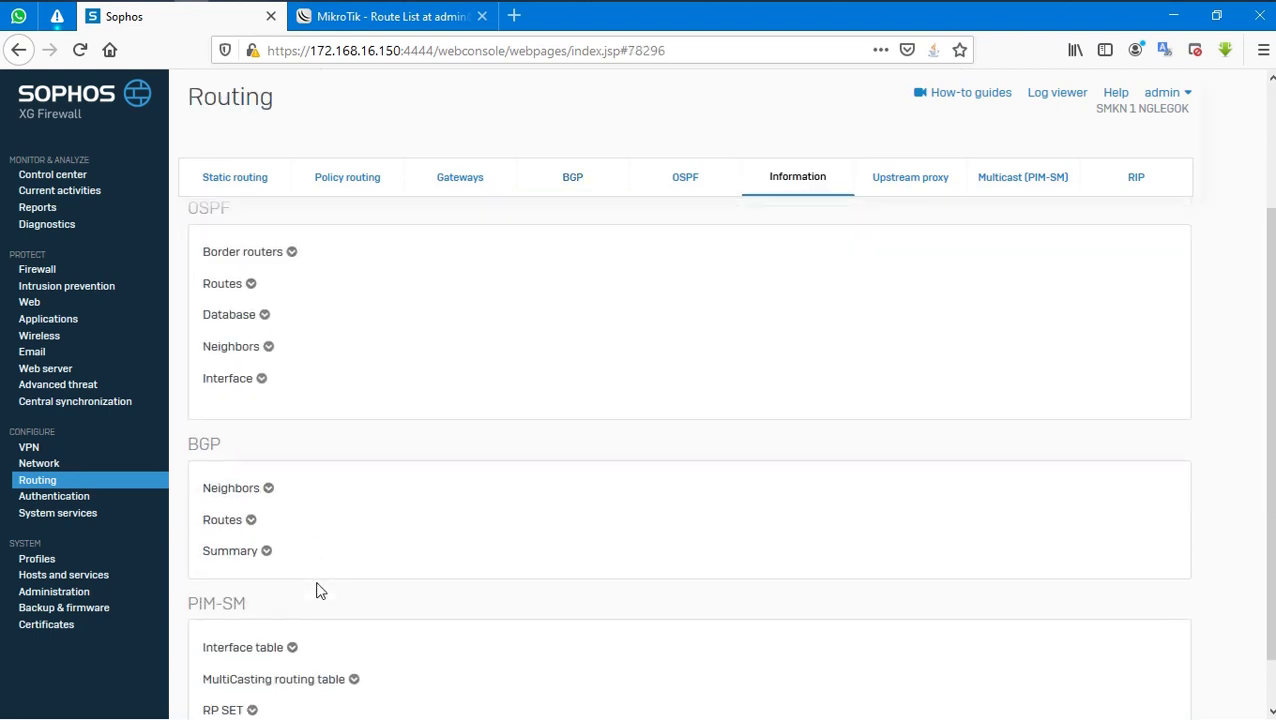
pyautogui.click(250, 485)
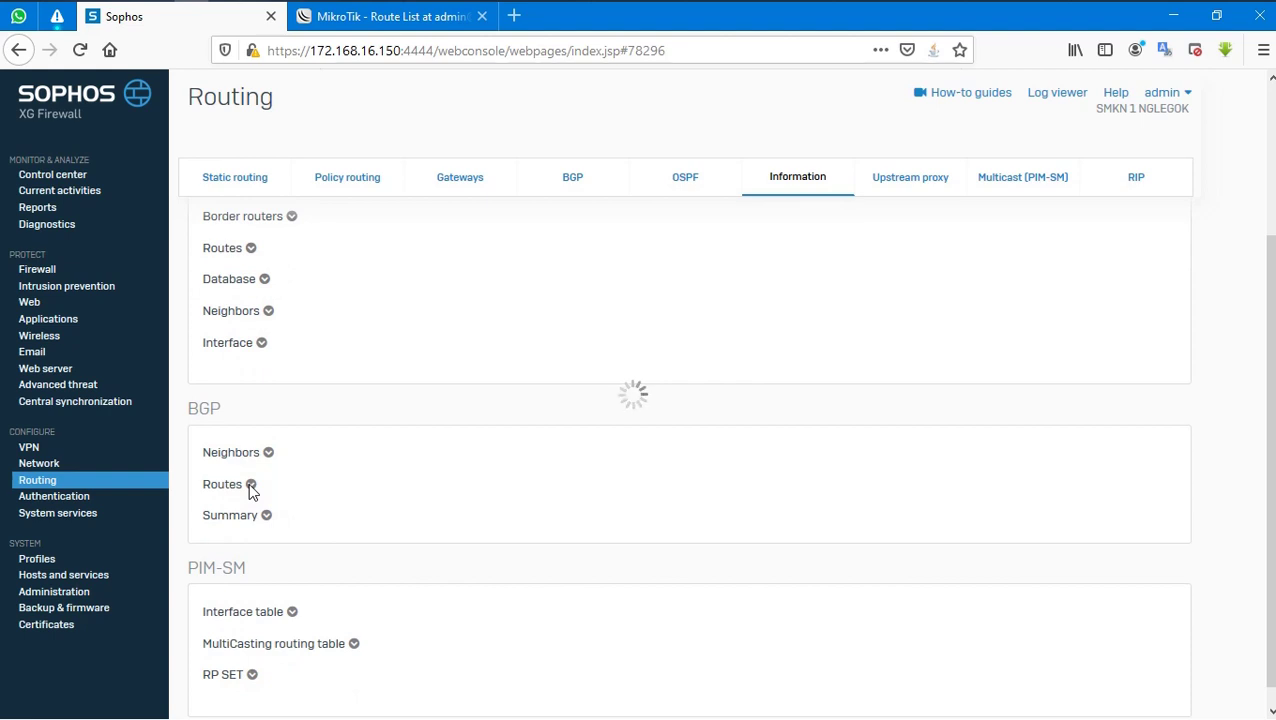
pyautogui.scroll(-2, 250, 490)
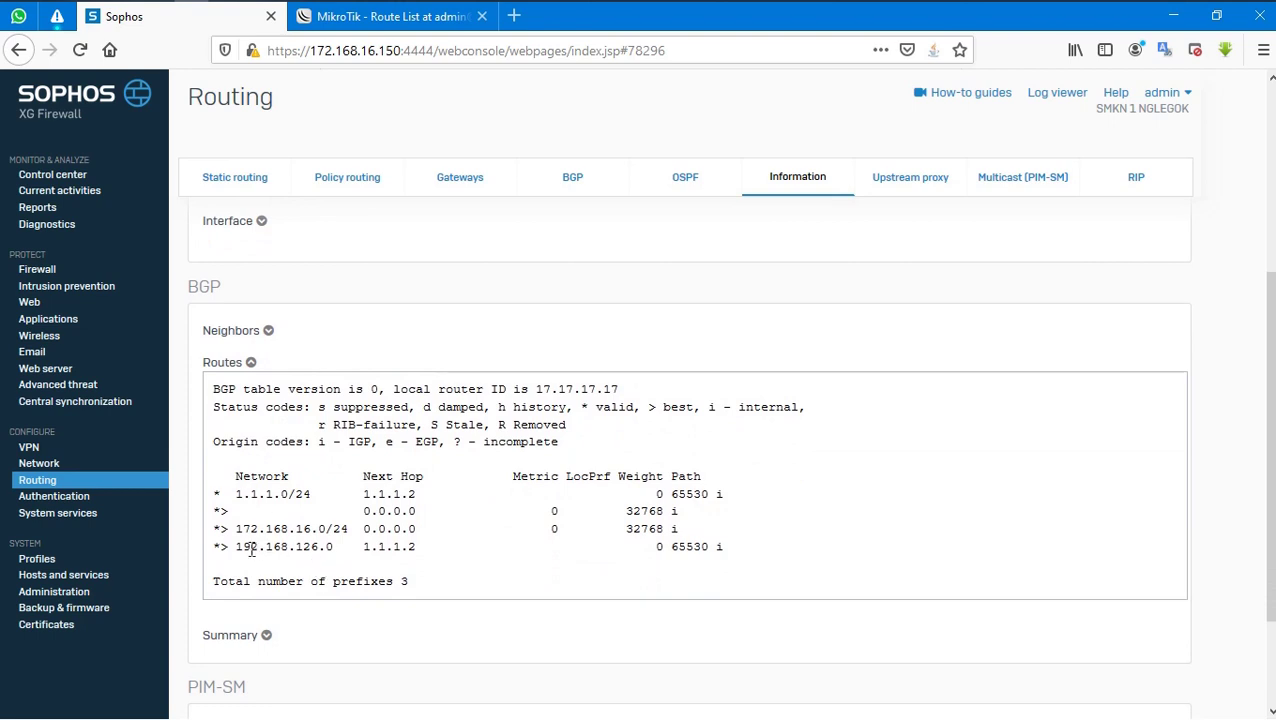
pyautogui.moveTo(238, 546); pyautogui.dragTo(730, 570)
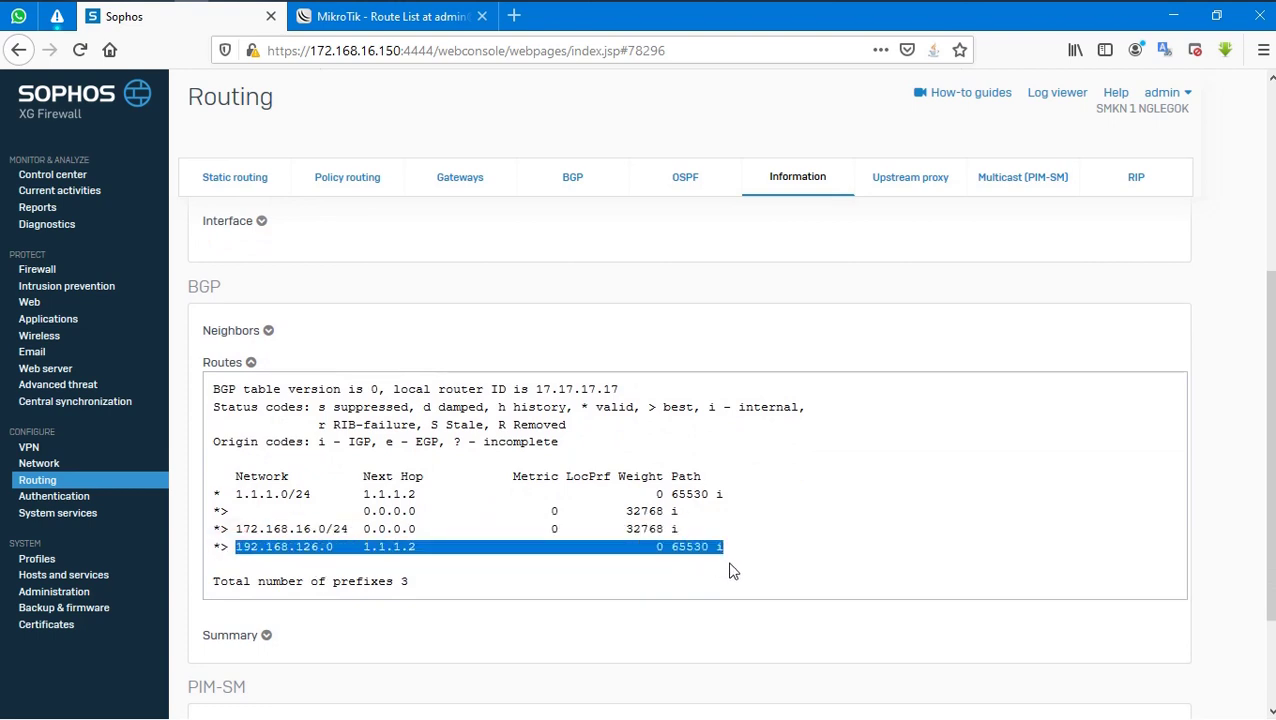
pyautogui.click(680, 548)
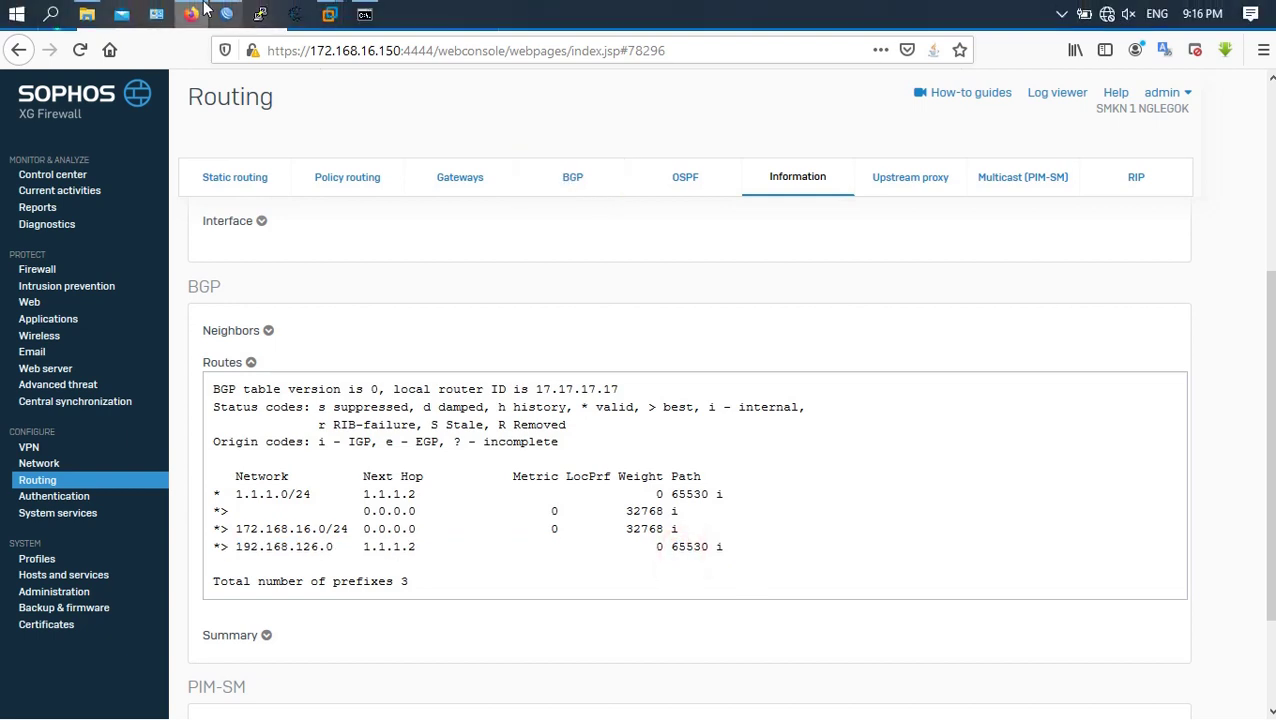
# Step: Switch to WinBox and examine the BGP route to 172.168.16.0/24 in the route list, widening the destination address column to show full addresses
pyautogui.click(230, 13)
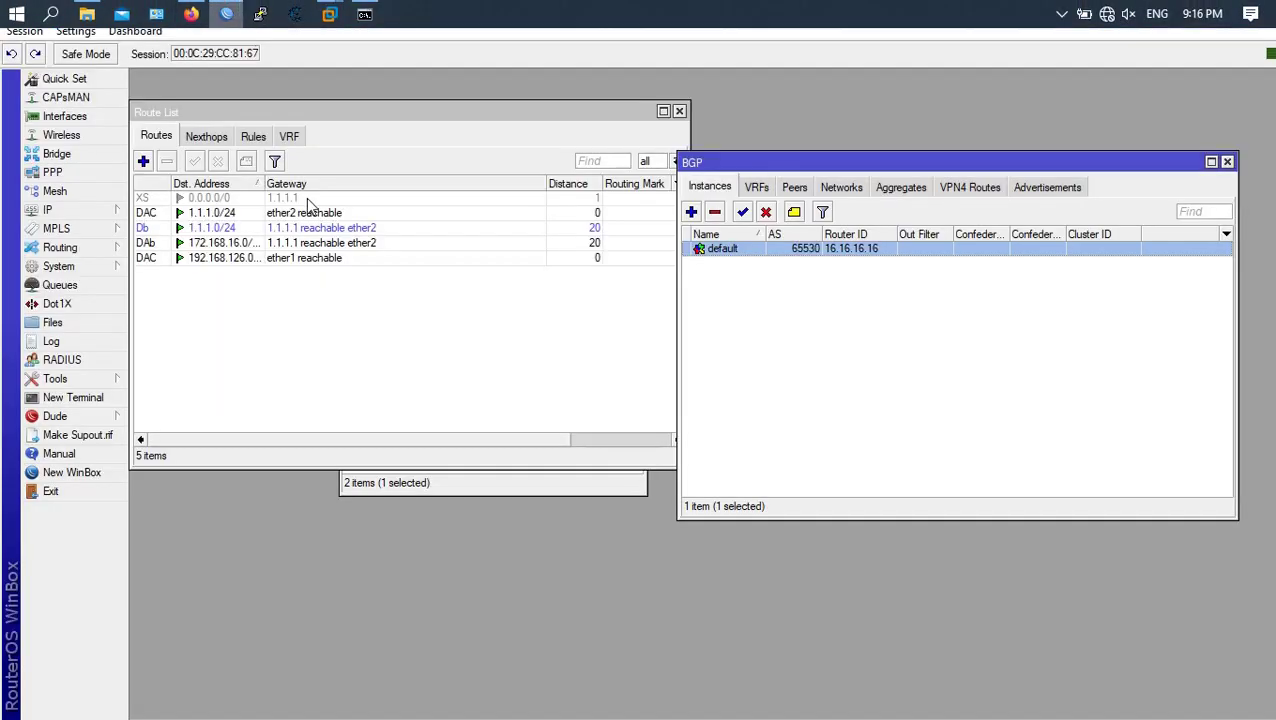
pyautogui.click(146, 243)
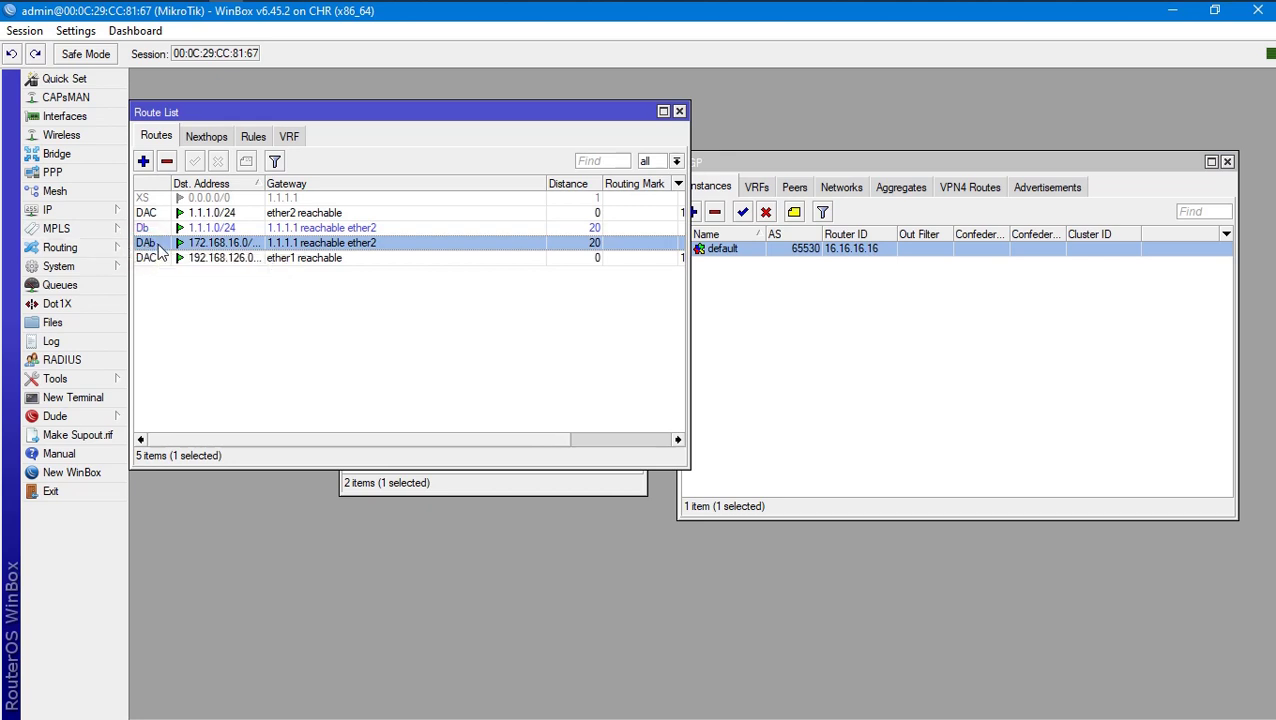
pyautogui.moveTo(158, 248)
pyautogui.click(283, 388)
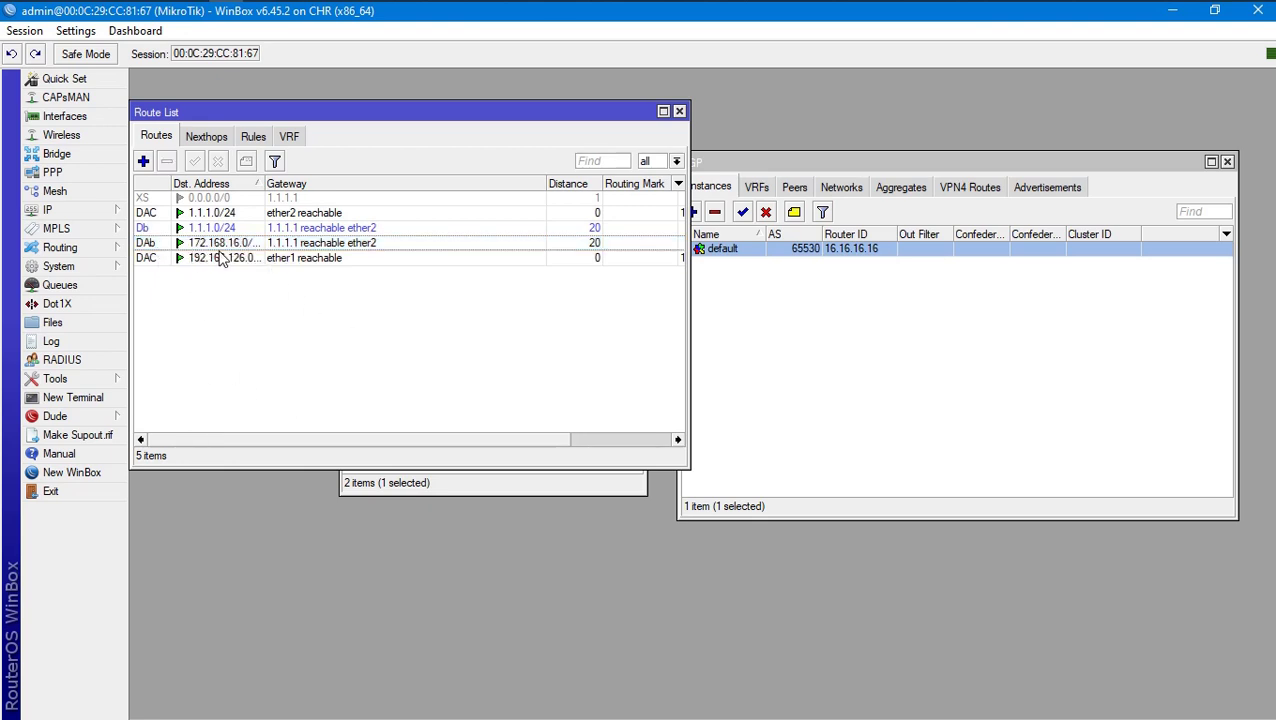
pyautogui.moveTo(263, 183); pyautogui.dragTo(330, 178)
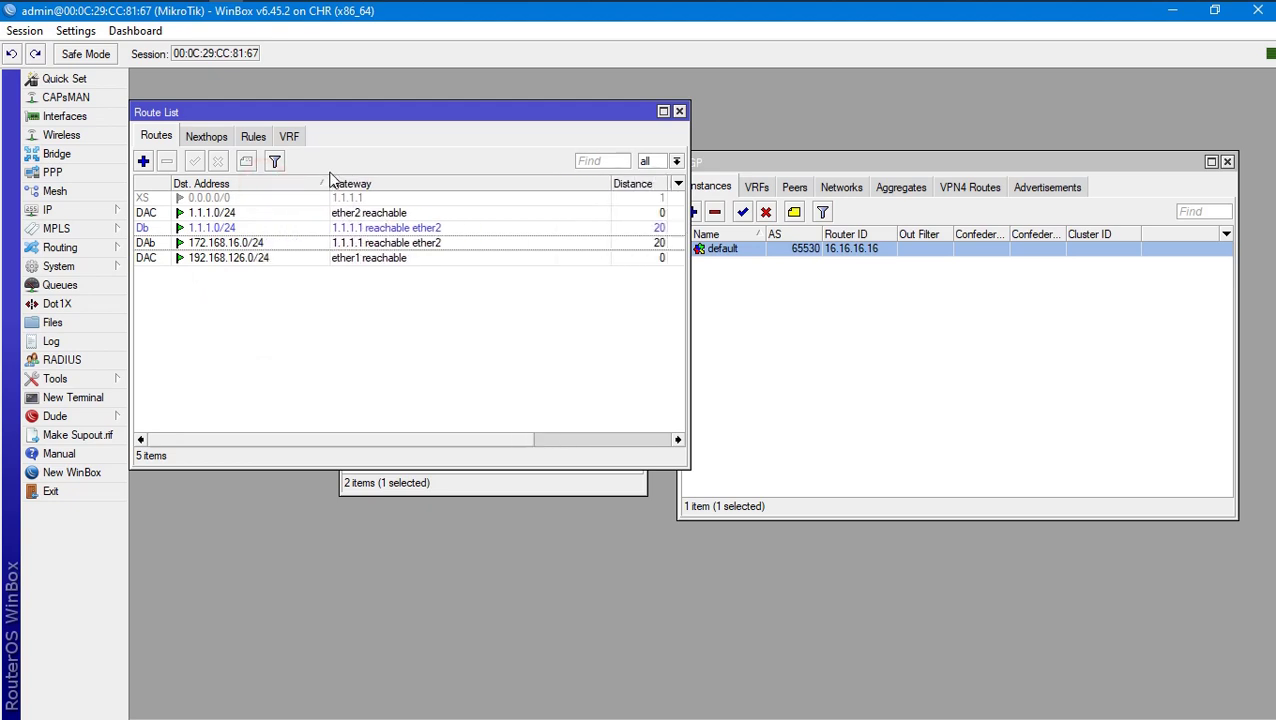
# Step: Ping 172.168.16.150 from a new MikroTik terminal and stop after a few replies
pyautogui.click(66, 399)
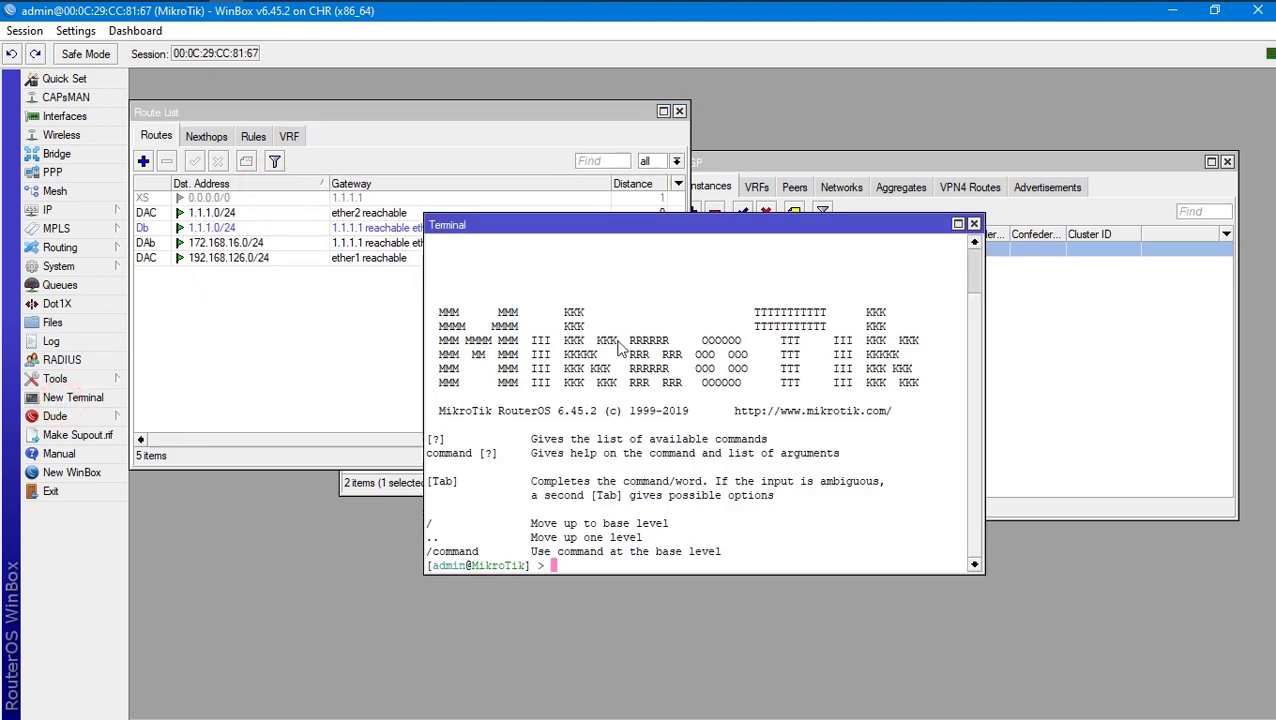
pyautogui.write('ping 172.168.16.150')
pyautogui.press('Return')
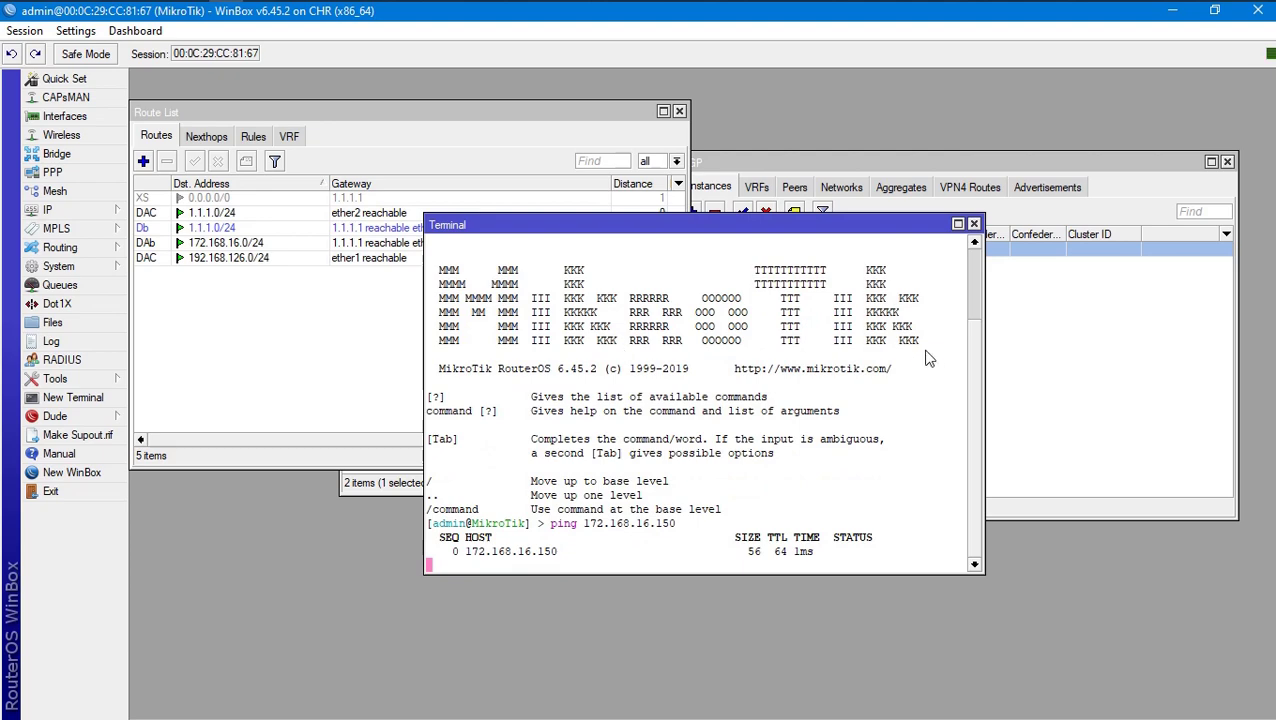
pyautogui.hotkey('ctrl', 'c')
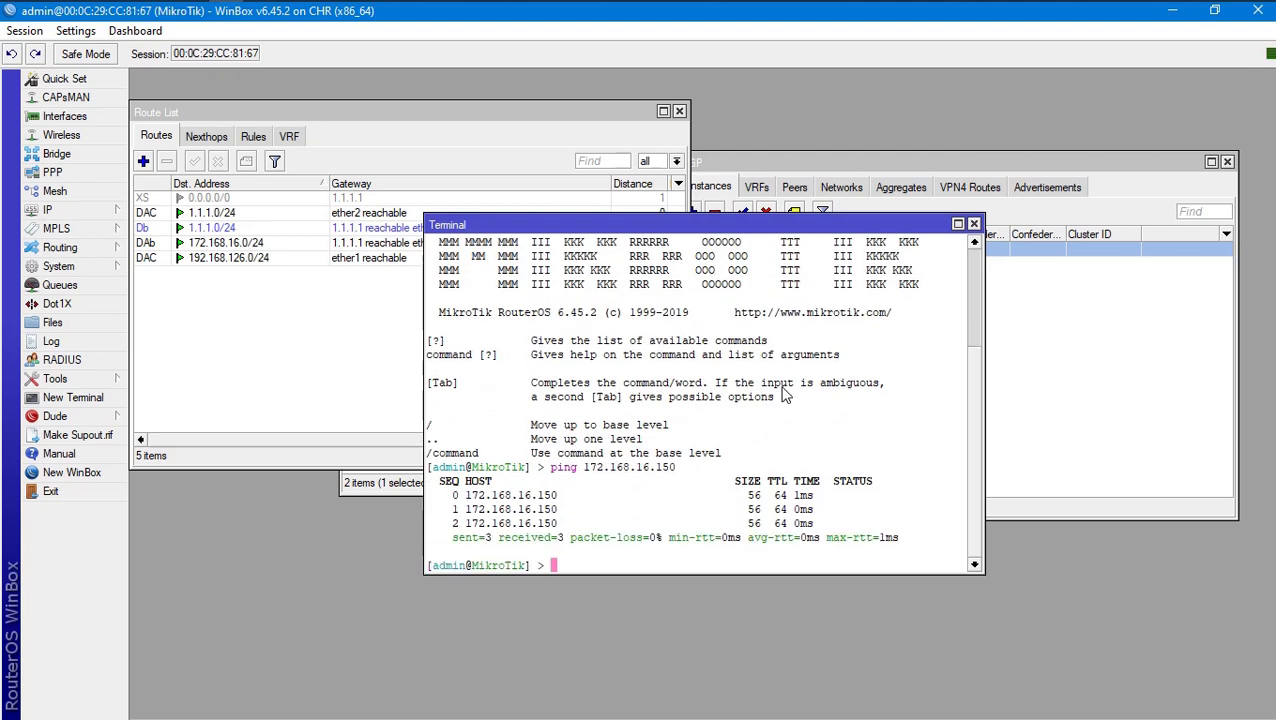
# Step: Switch to the Sophos web console and ping 192.168.126.128 from its diagnostics through PortC with size 1, then dismiss the result
pyautogui.click(193, 13)
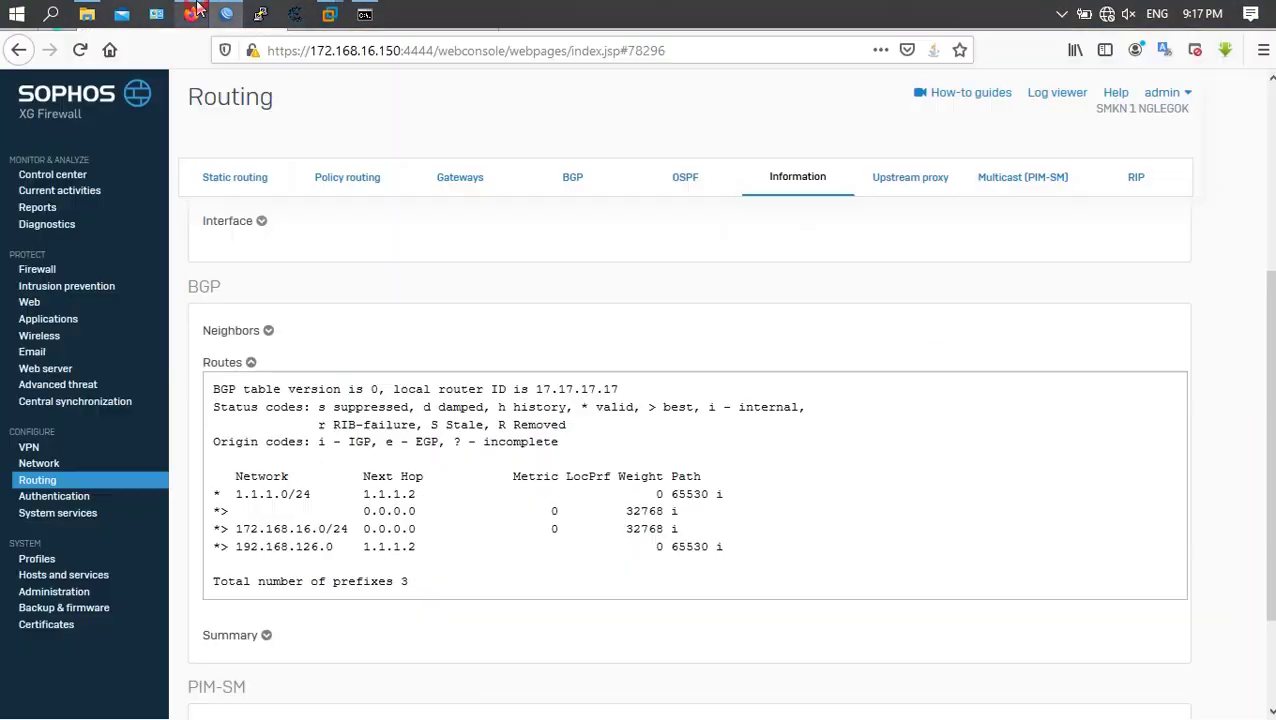
pyautogui.click(58, 226)
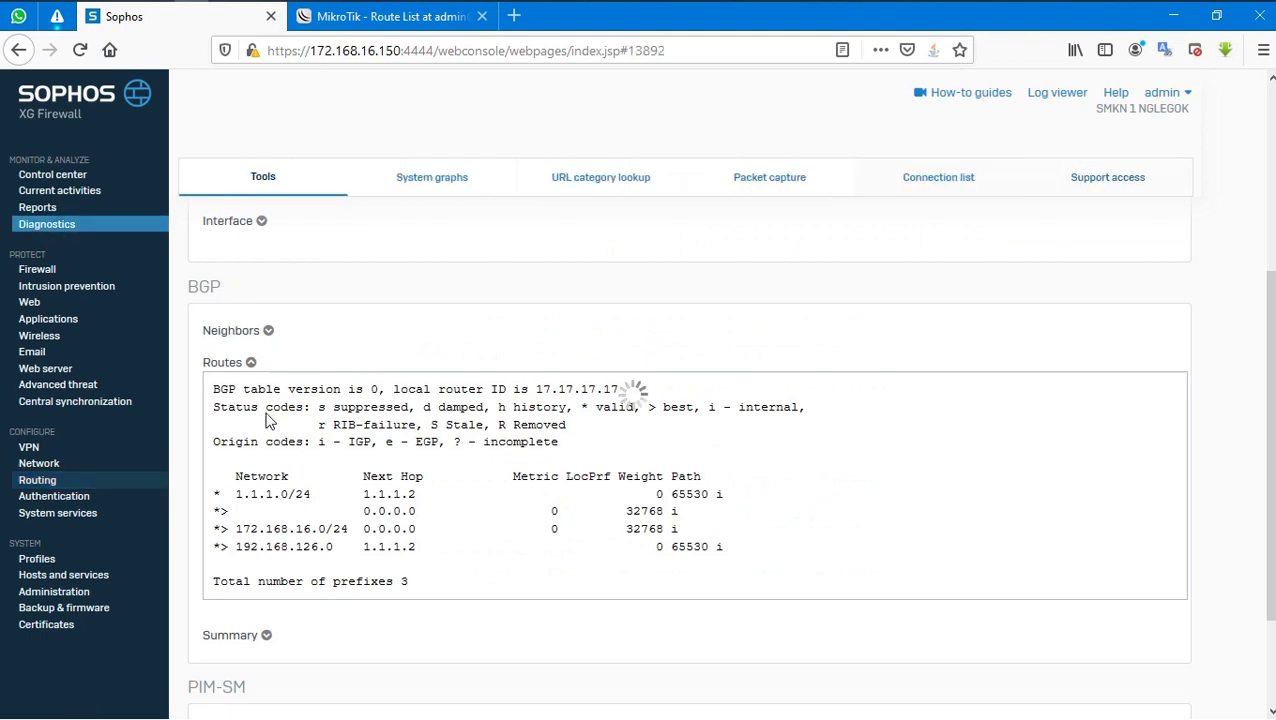
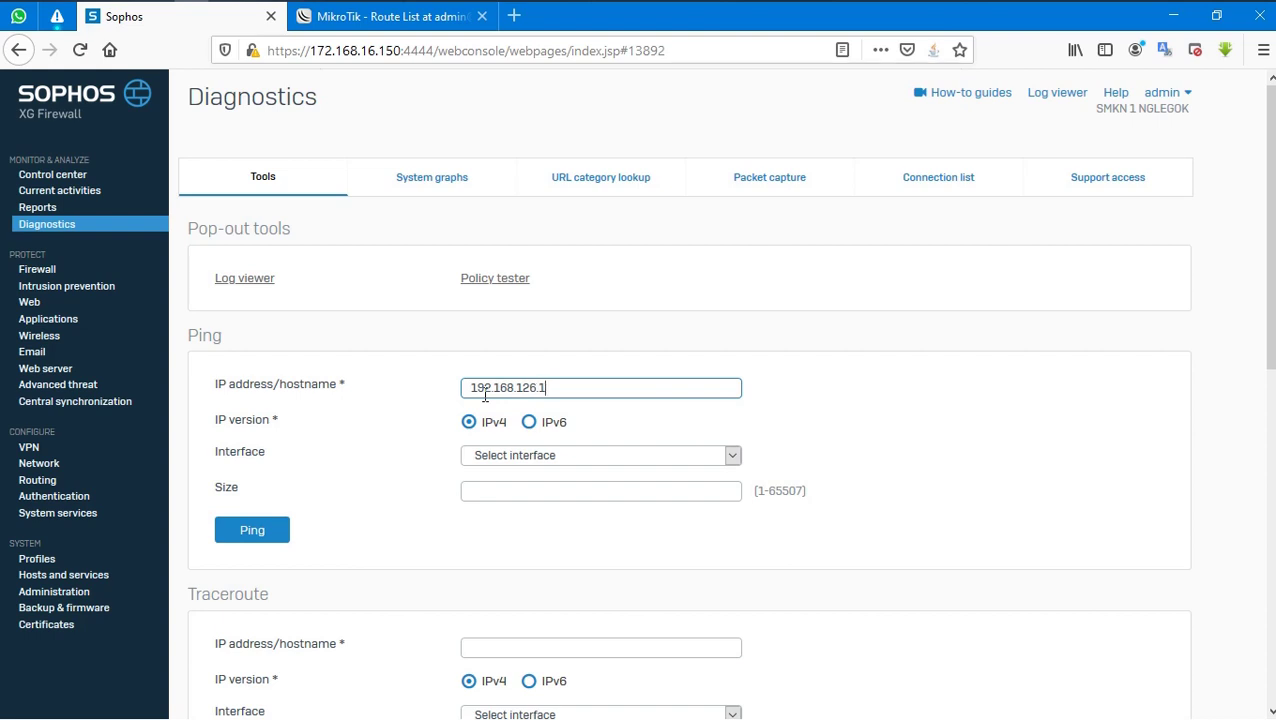
pyautogui.click(544, 458)
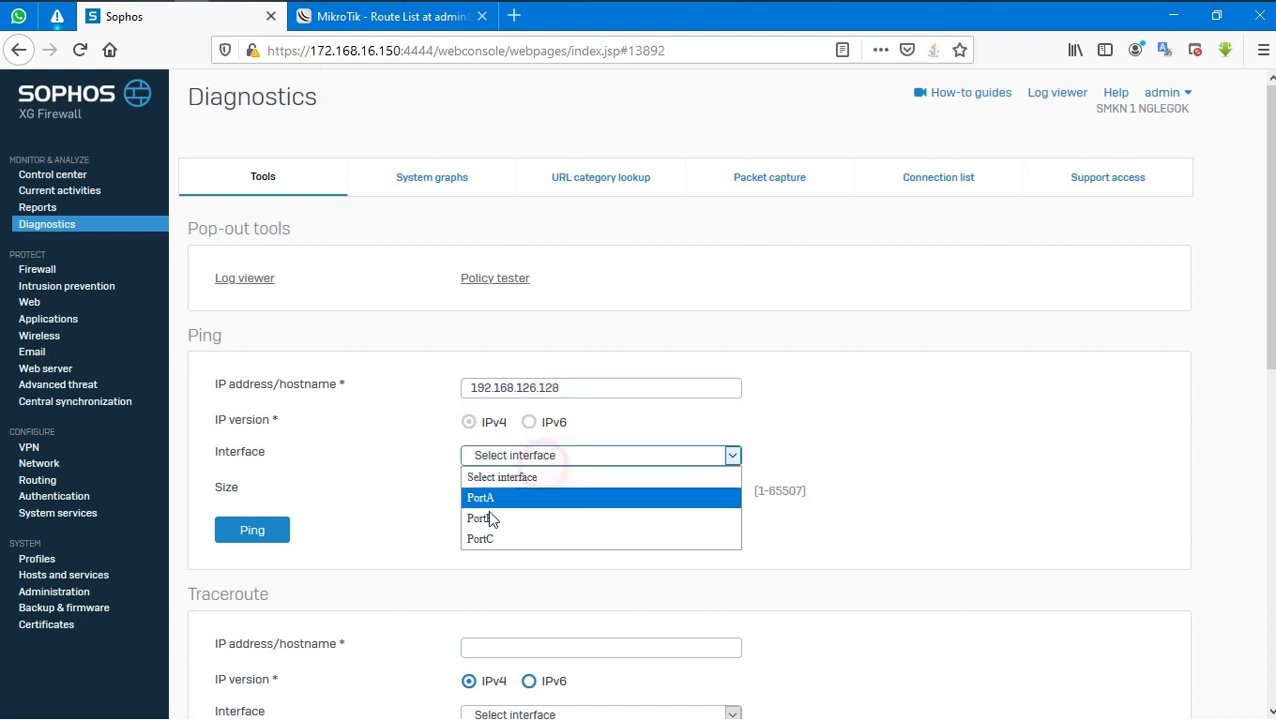
pyautogui.click(490, 538)
pyautogui.click(568, 500)
pyautogui.write('1')
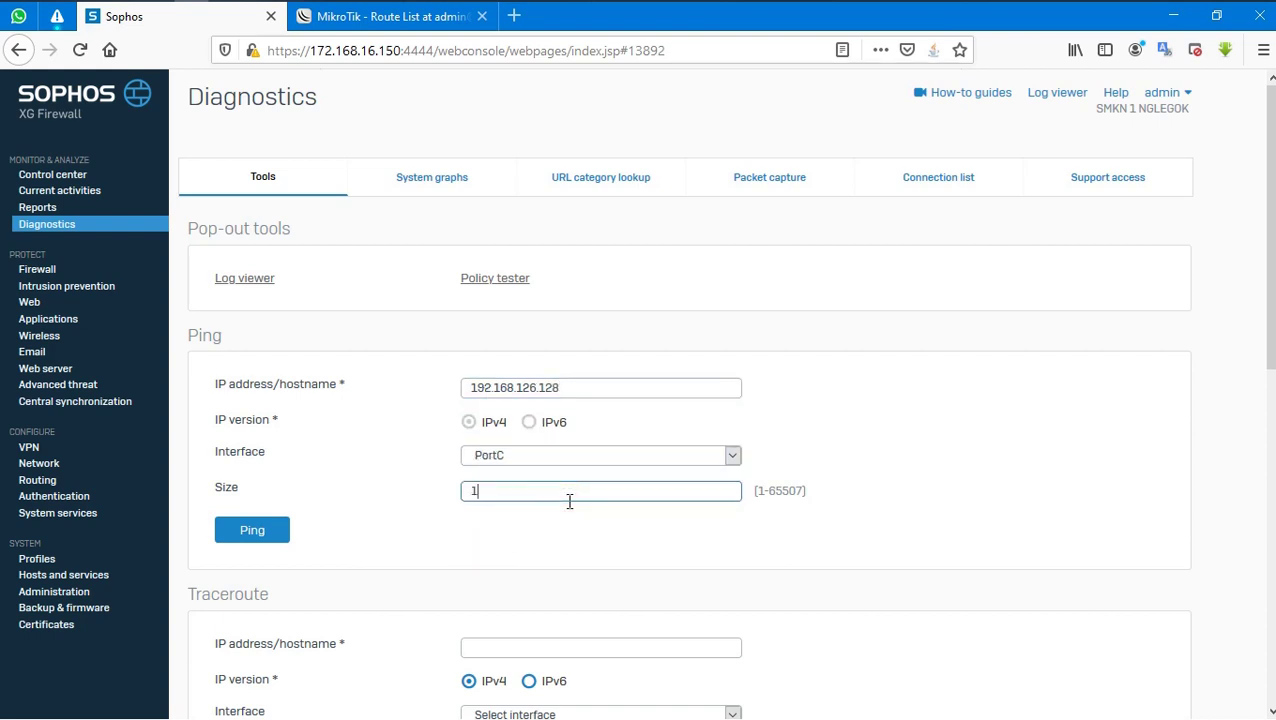
pyautogui.click(241, 531)
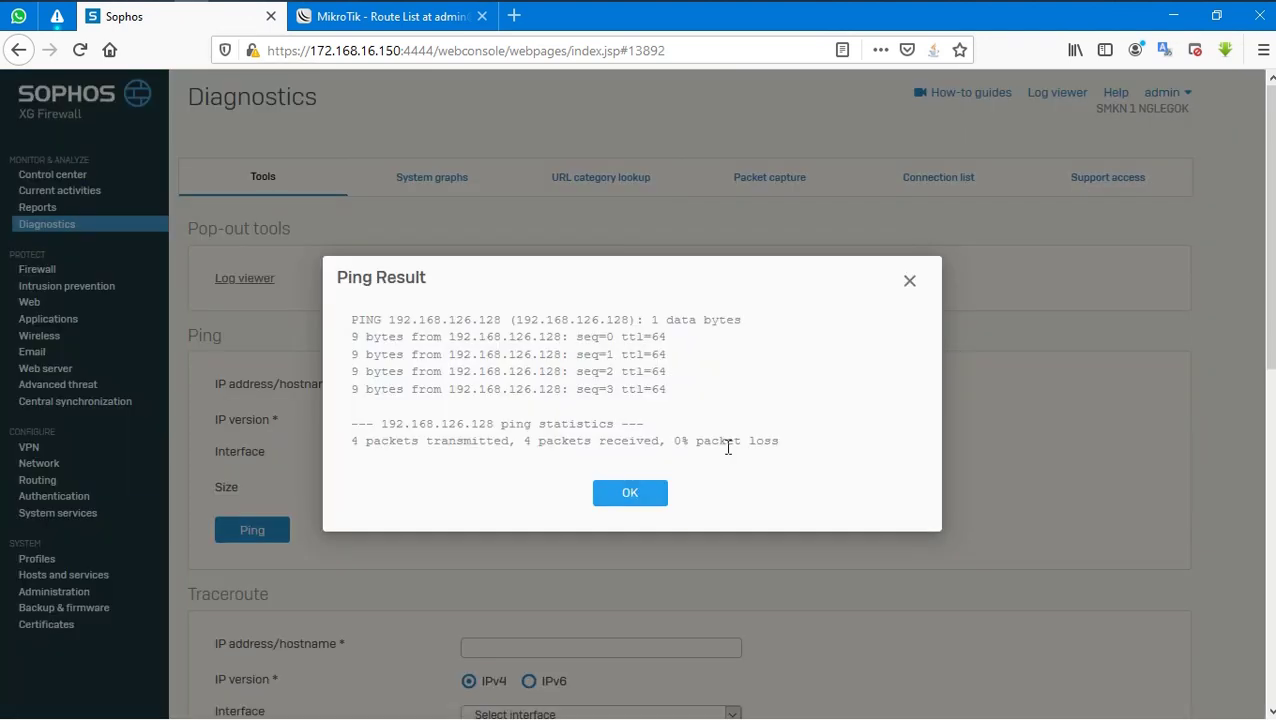
pyautogui.doubleClick(636, 339)
pyautogui.click(607, 497)
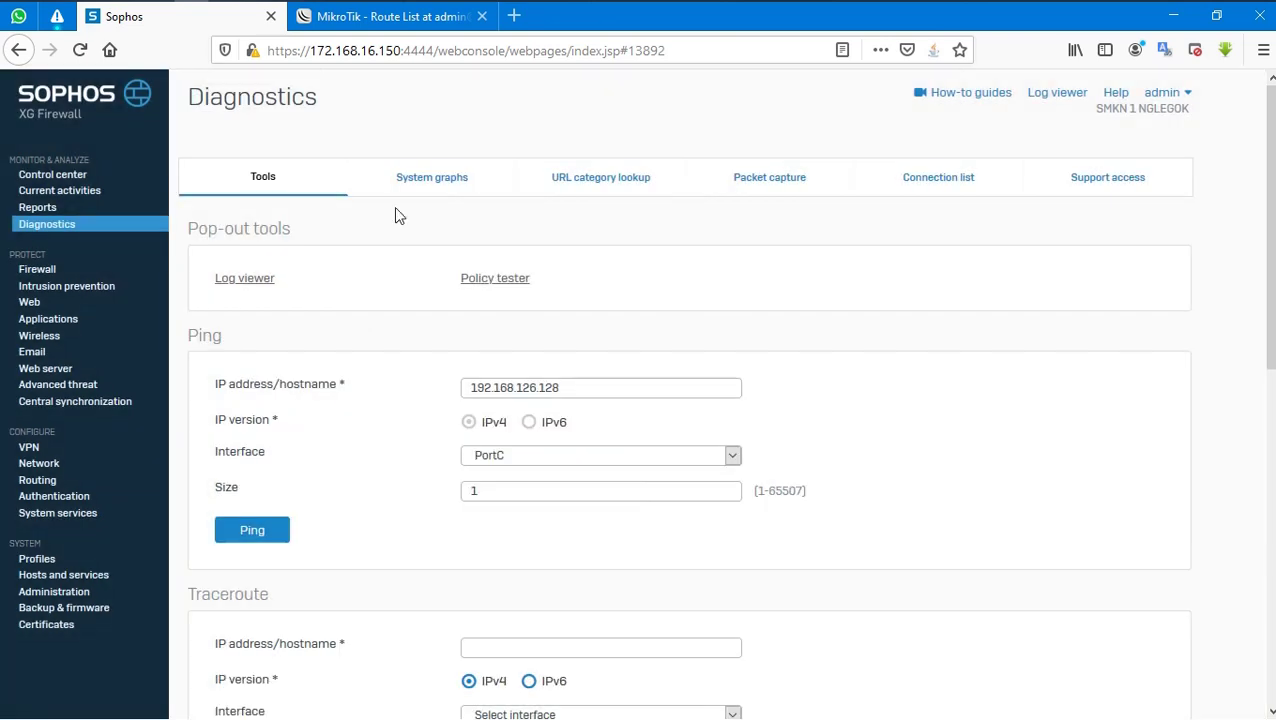
# Step: Display the BGP neighbor details in the Sophos routing information and review the session state and message statistics
pyautogui.click(40, 481)
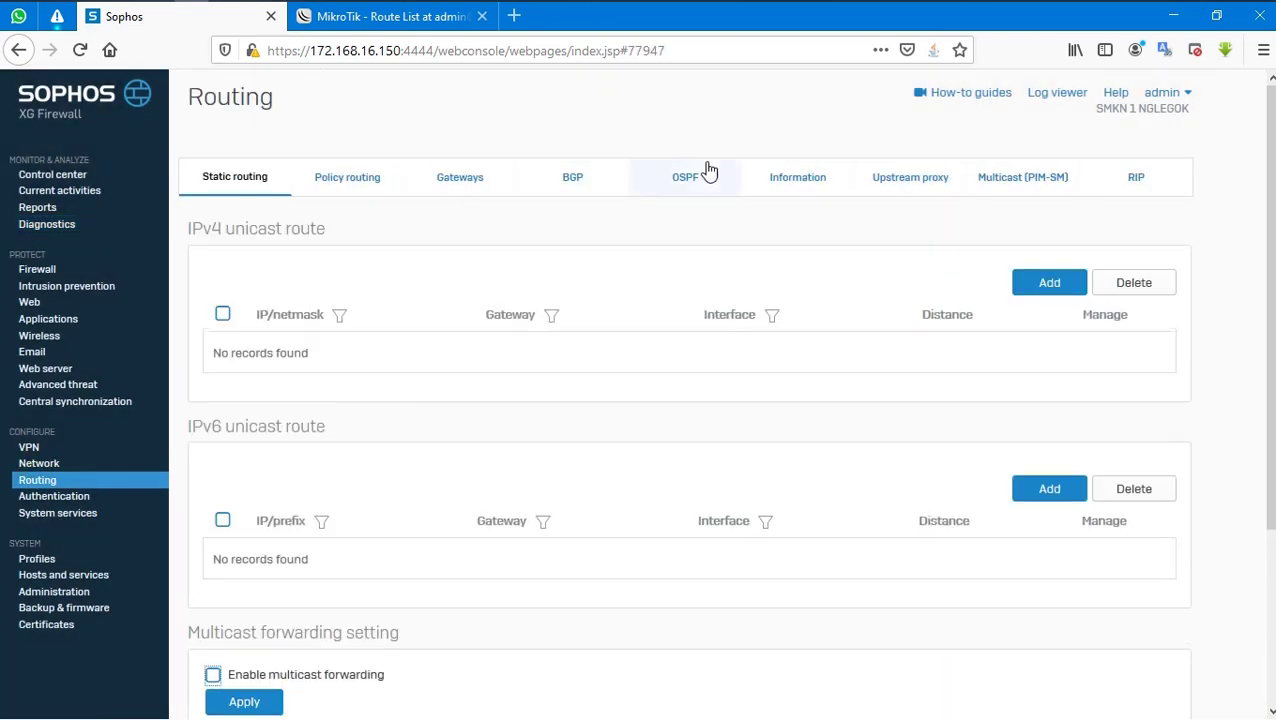
pyautogui.click(803, 186)
pyautogui.scroll(-2, 413, 528)
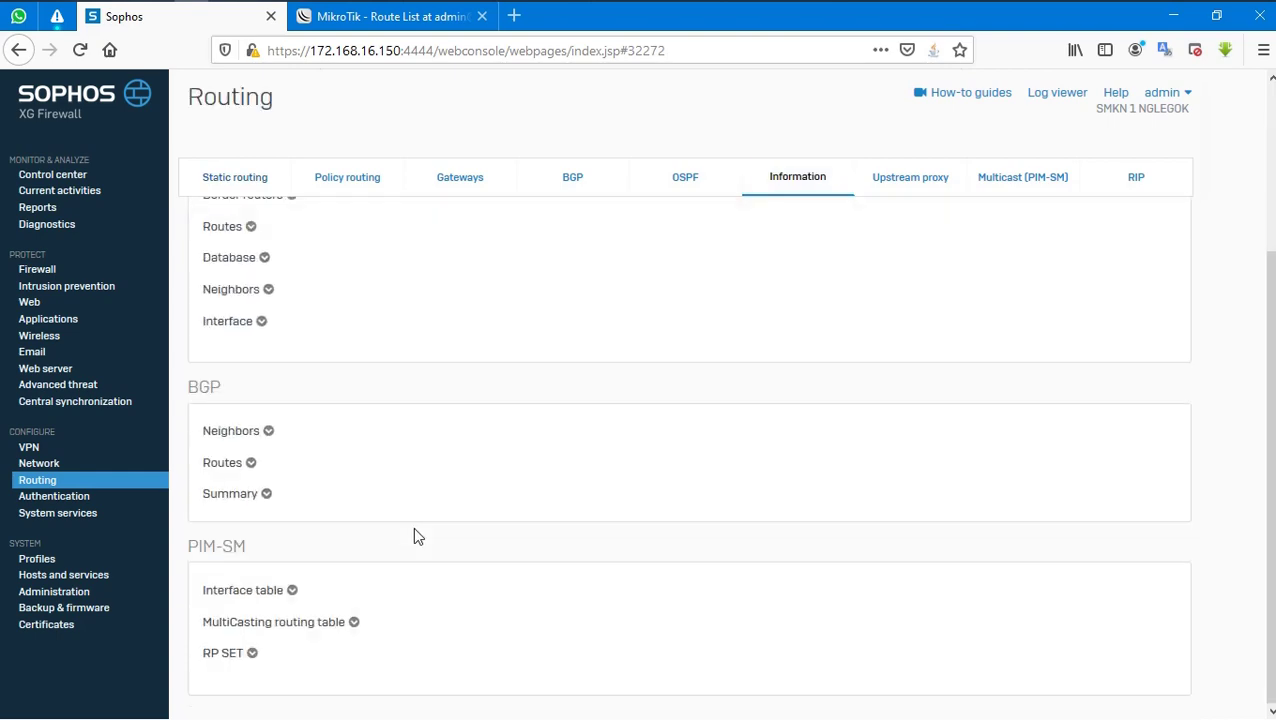
pyautogui.click(268, 431)
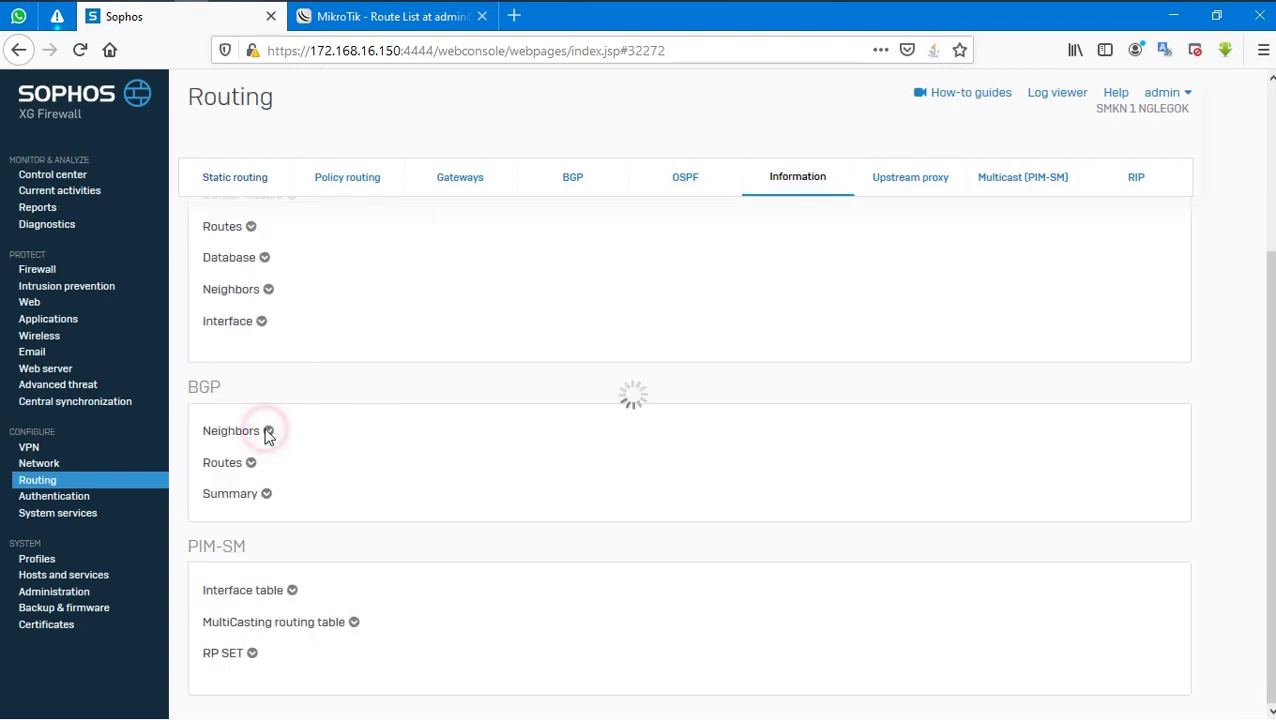
pyautogui.scroll(-5, 232, 497)
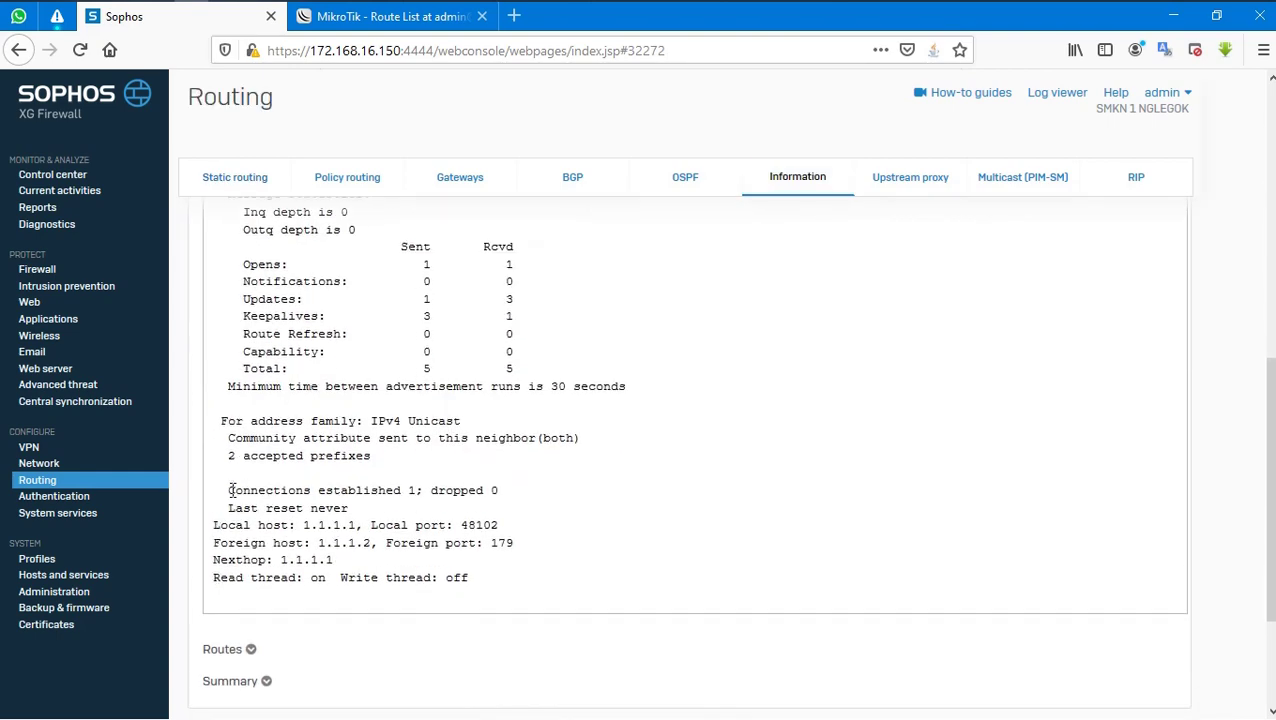
pyautogui.scroll(3, 346, 531)
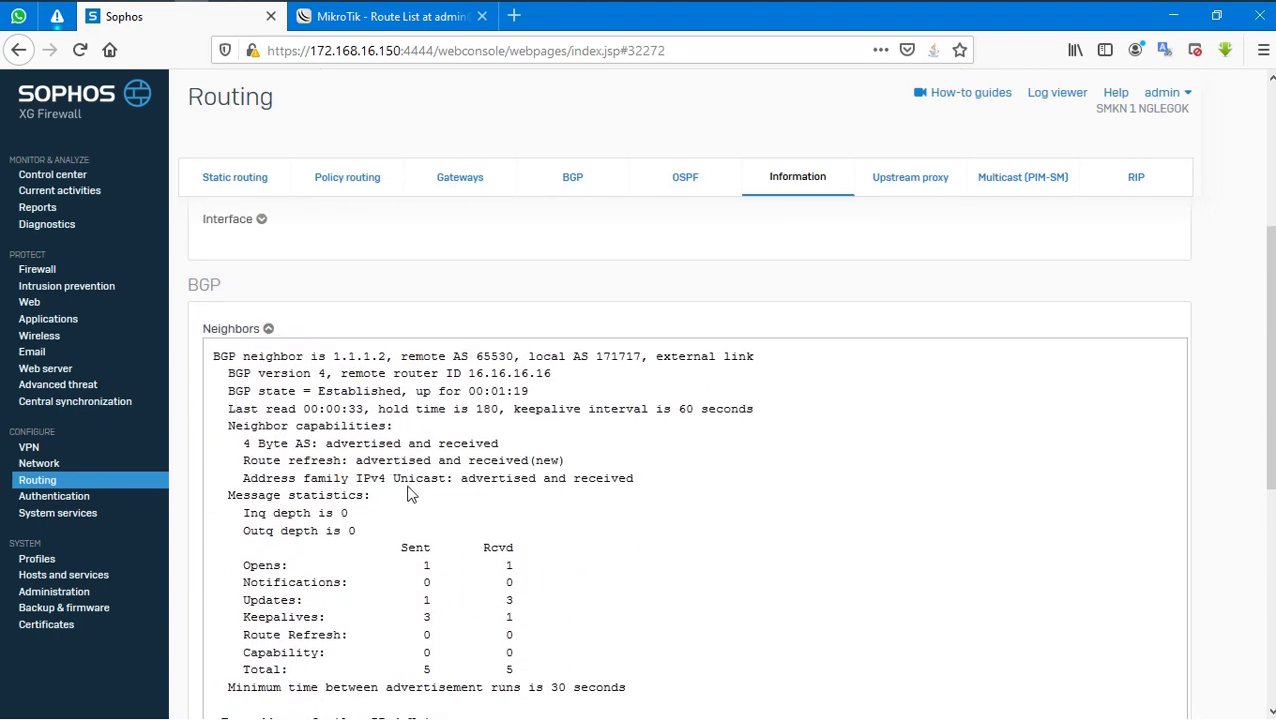
# Step: Examine the BGP routes and the BGP summary in the Sophos routing information, collapsing the neighbors details
pyautogui.click(268, 328)
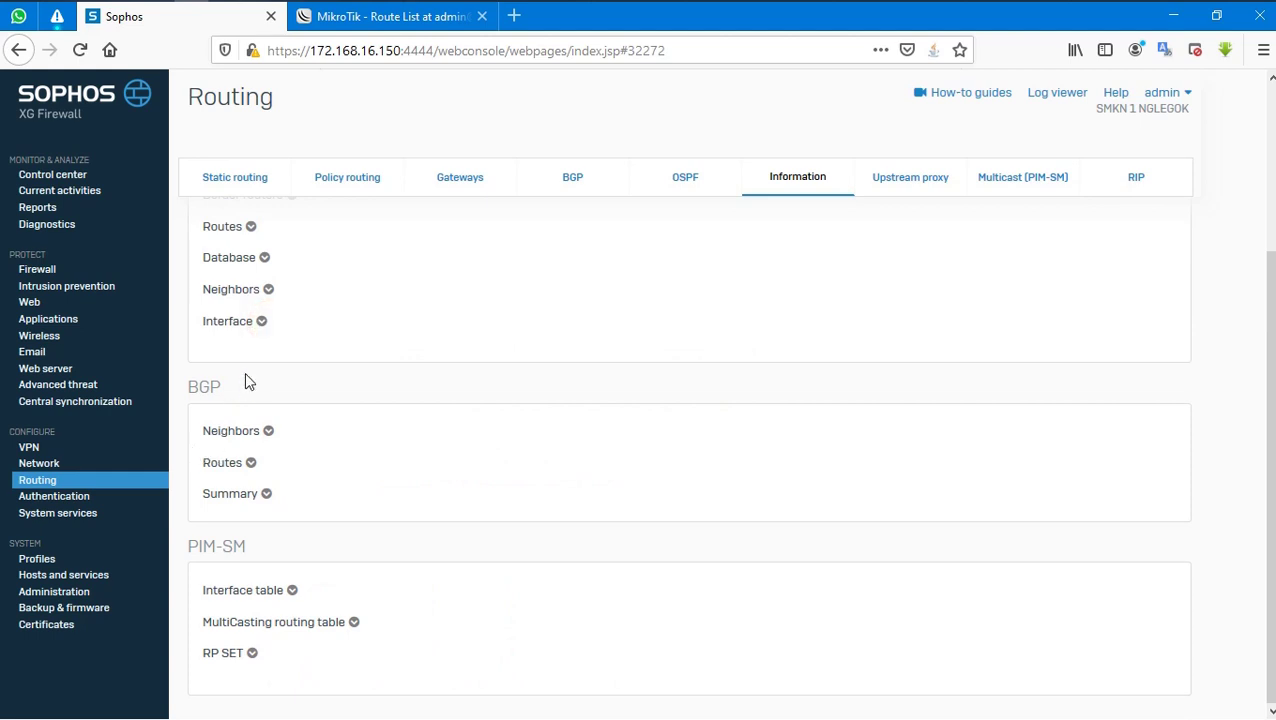
pyautogui.click(251, 462)
pyautogui.scroll(-3, 287, 542)
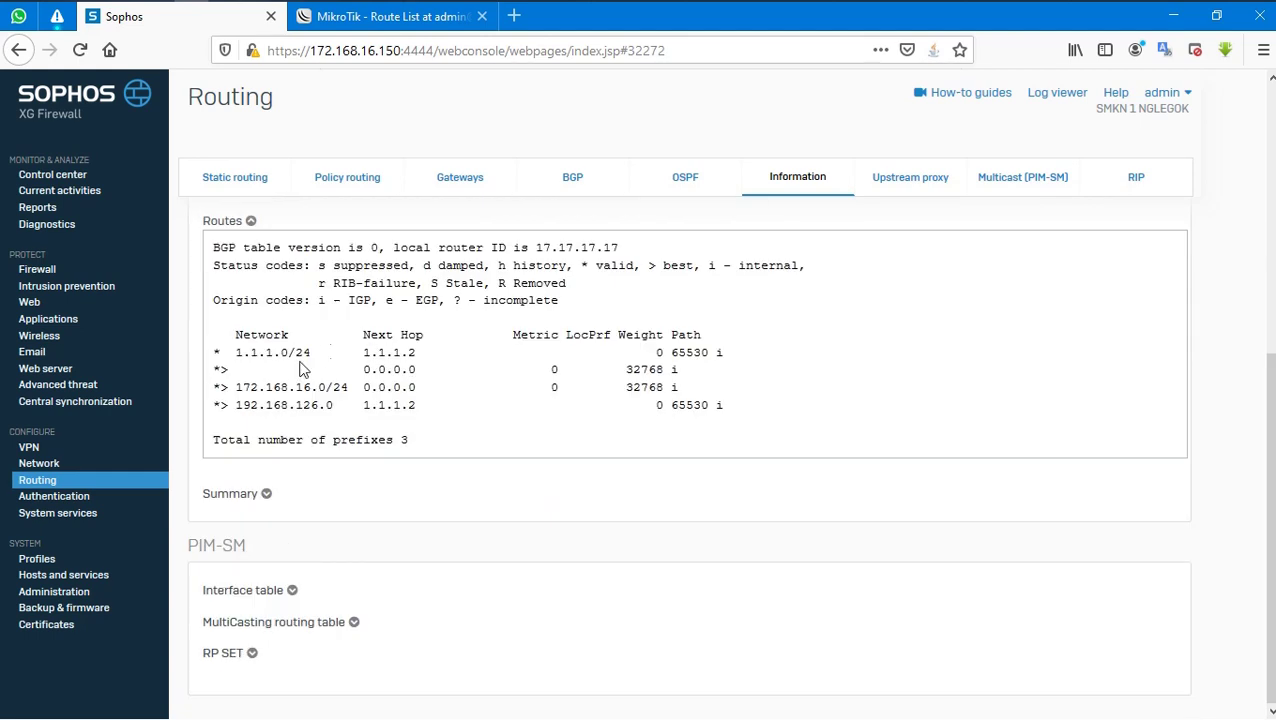
pyautogui.moveTo(240, 412); pyautogui.dragTo(735, 420)
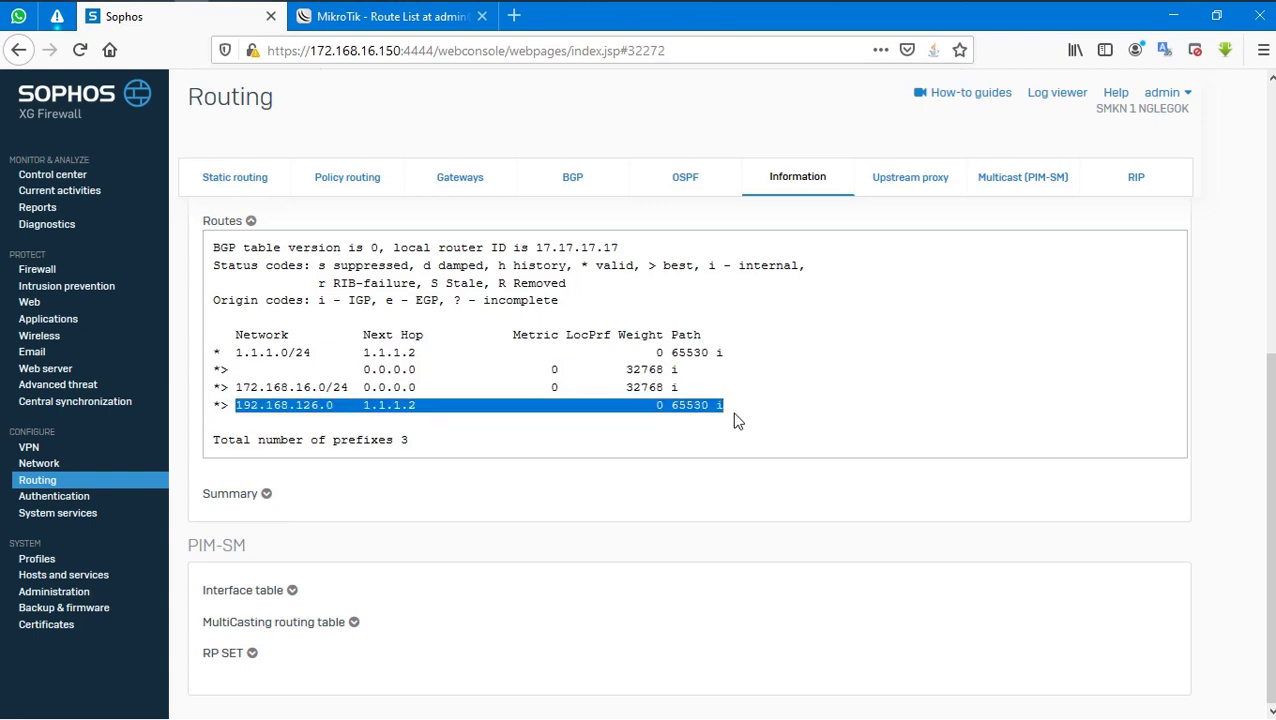
pyautogui.click(358, 375)
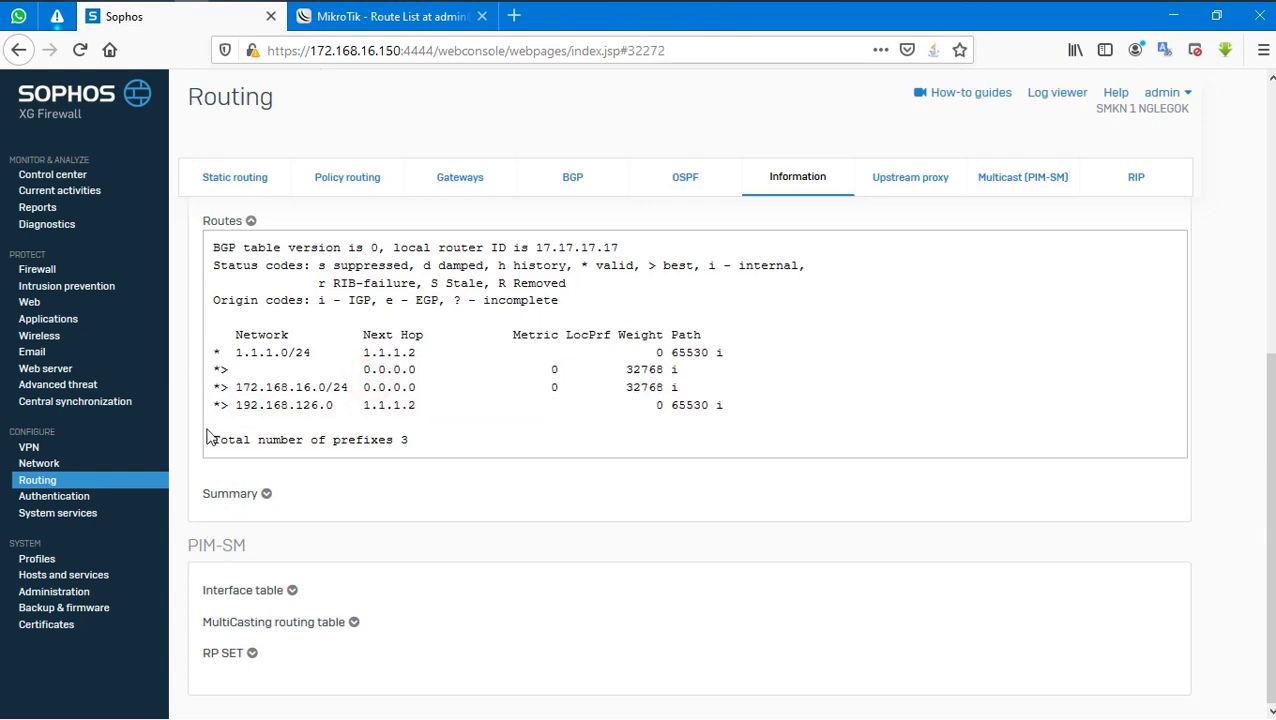
pyautogui.click(267, 495)
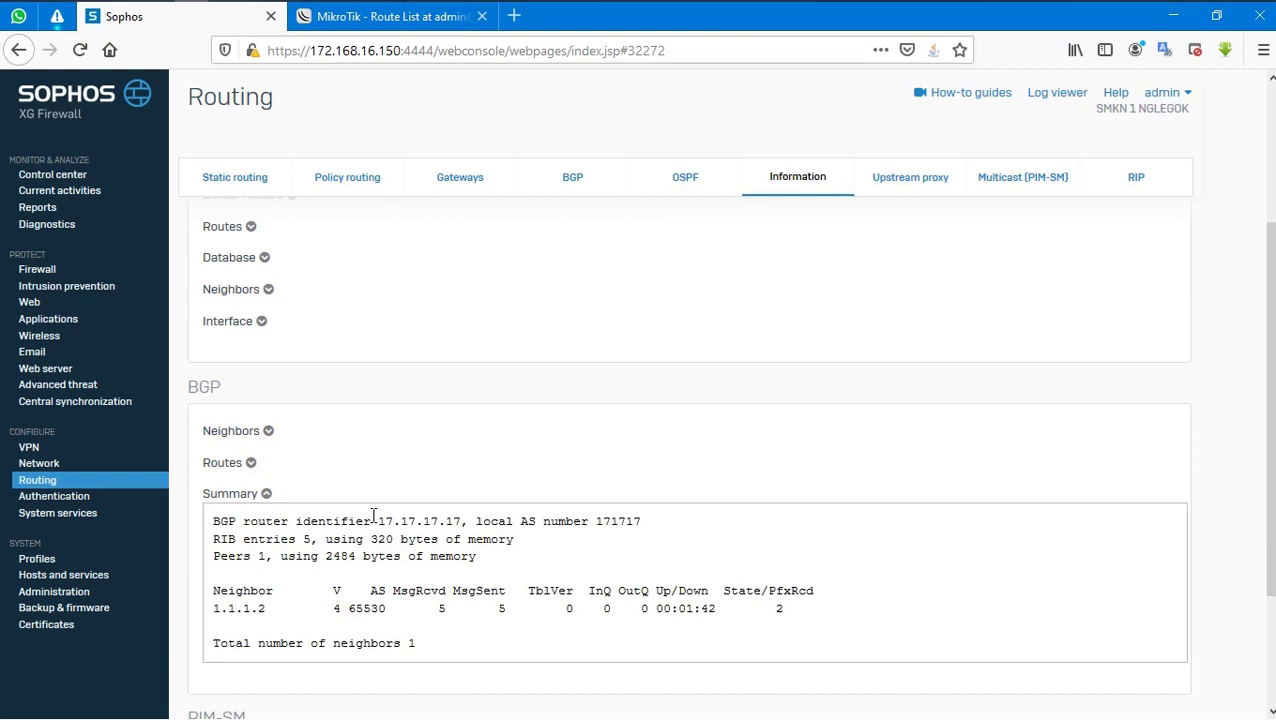
pyautogui.scroll(-3, 374, 518)
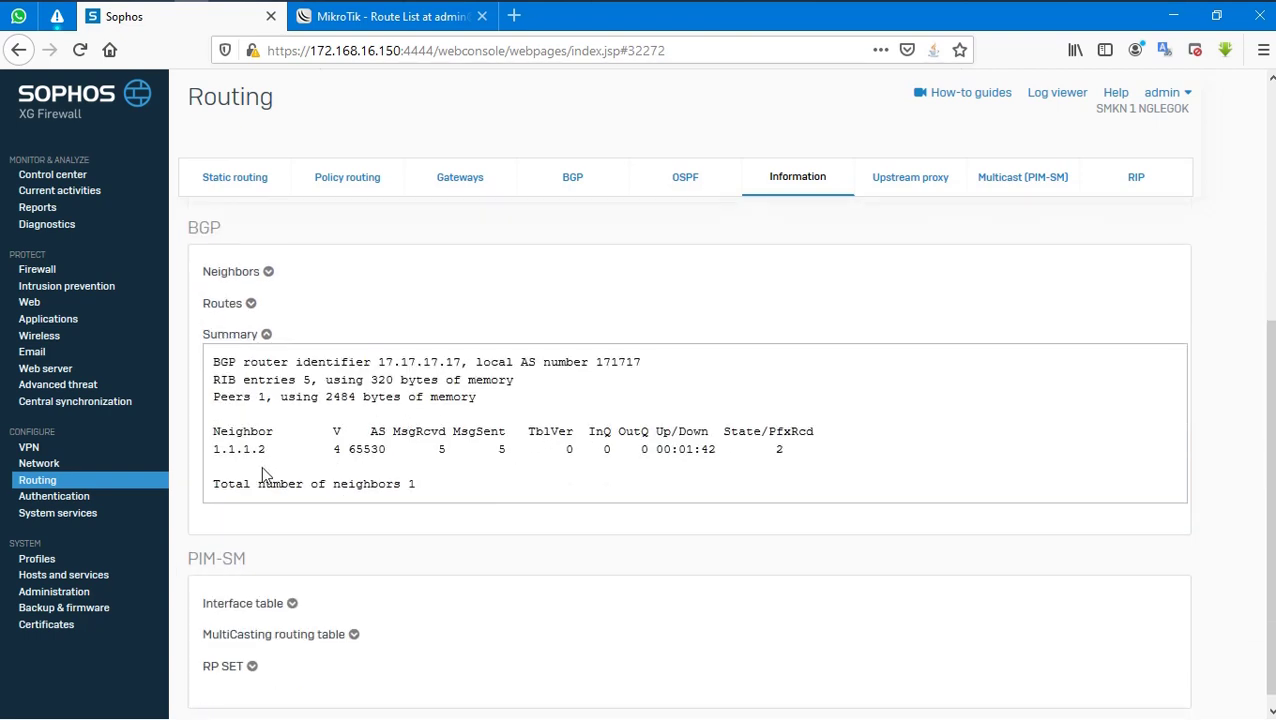
pyautogui.press('super+d')
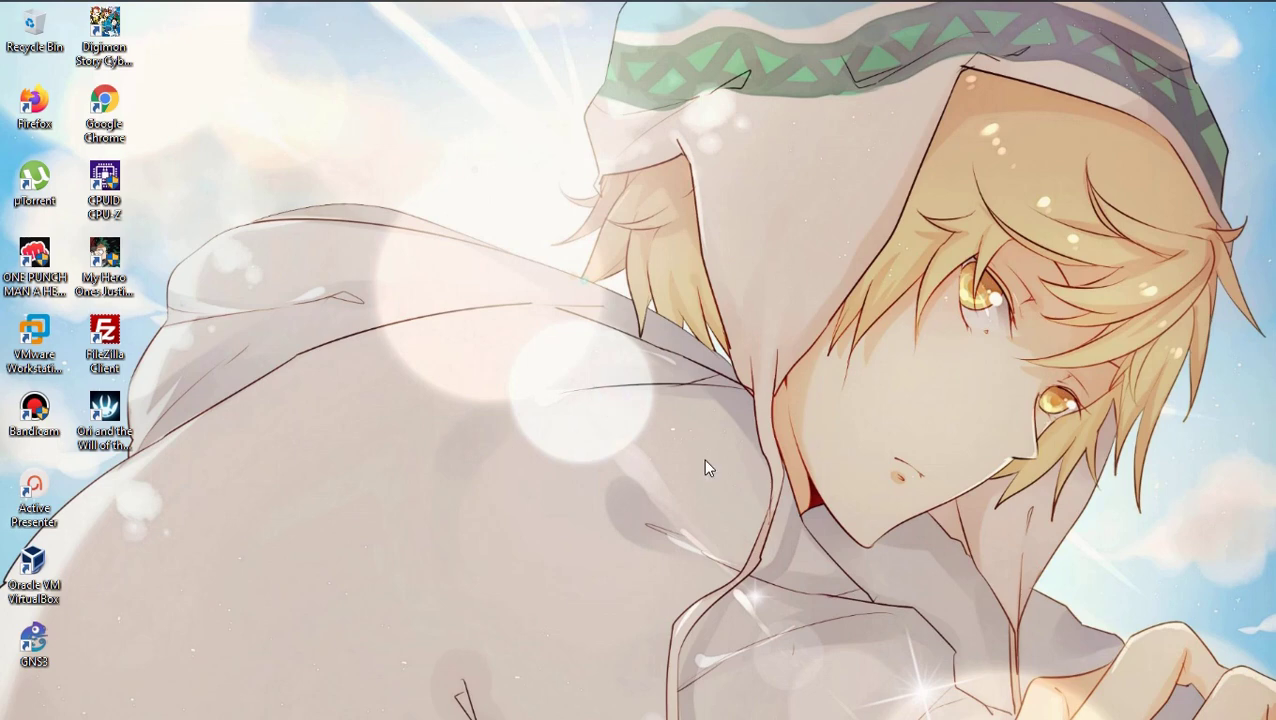
pyautogui.rightClick(609, 401)
pyautogui.click(664, 484)
pyautogui.rightClick(652, 366)
pyautogui.click(709, 442)
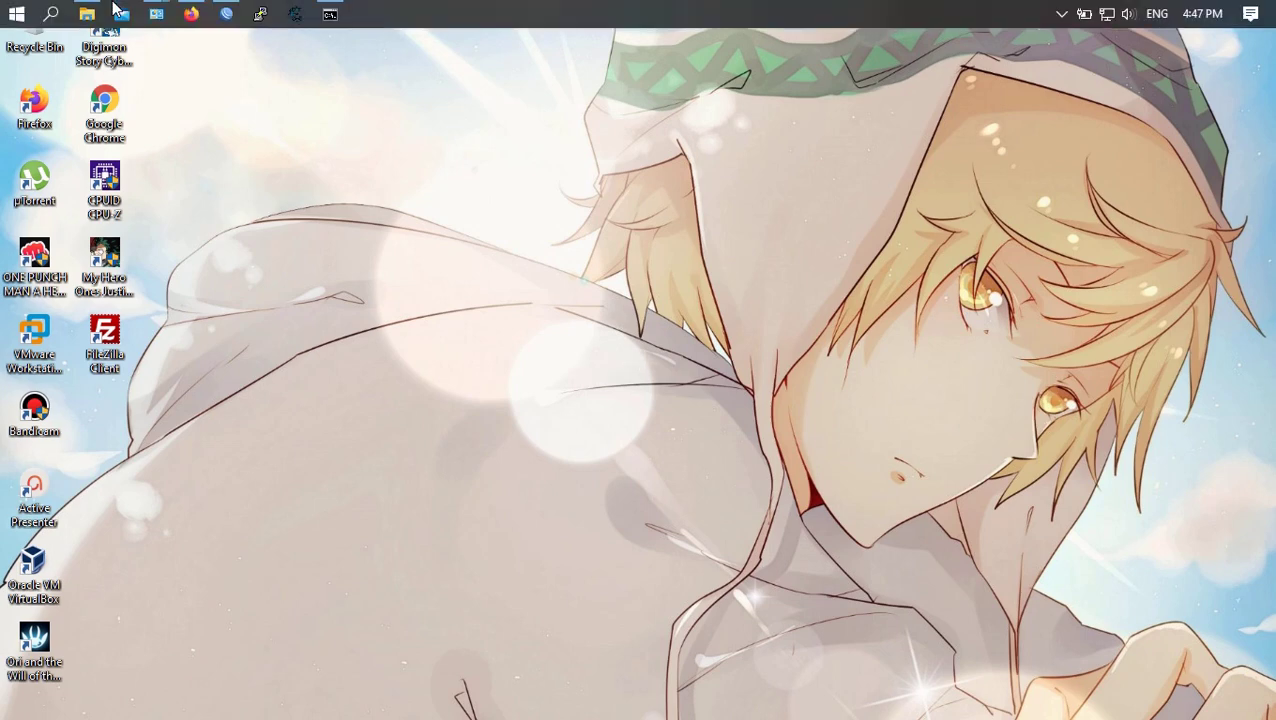
# Step: In Firefox, expand the advanced OSPF global settings on the Sophos routing page and set the ABR type to Standard
pyautogui.click(191, 14)
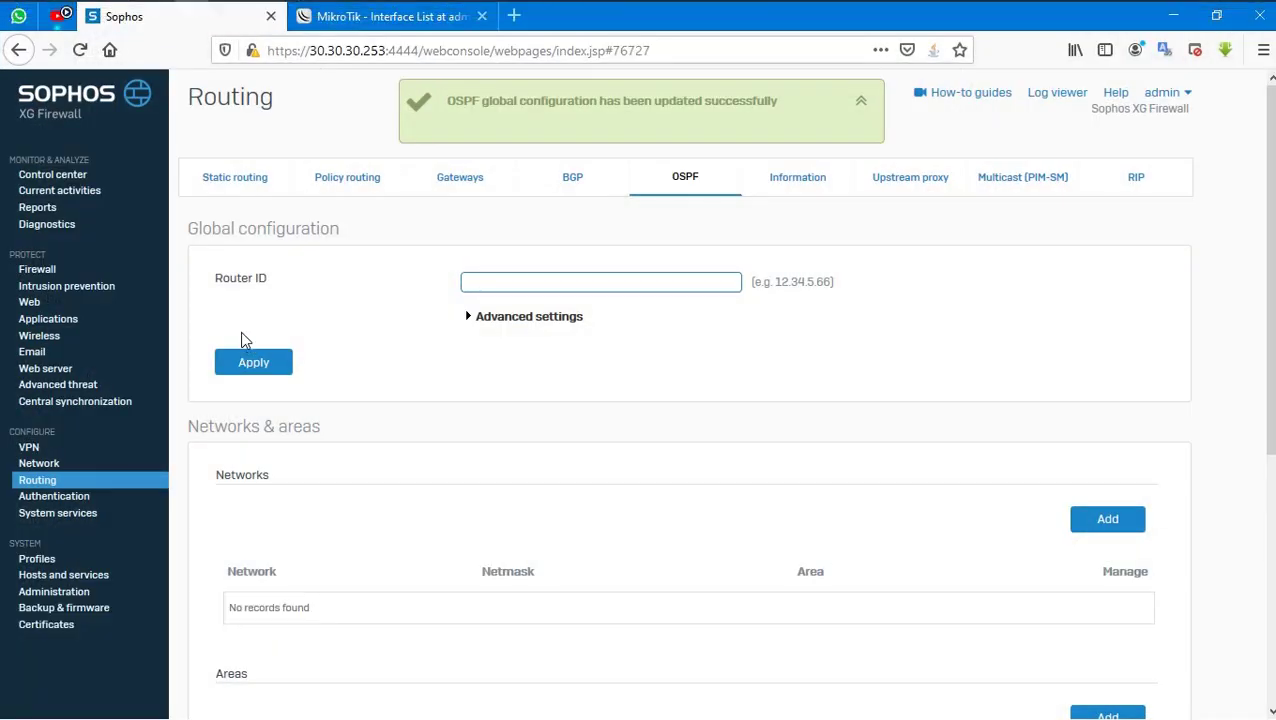
pyautogui.click(28, 480)
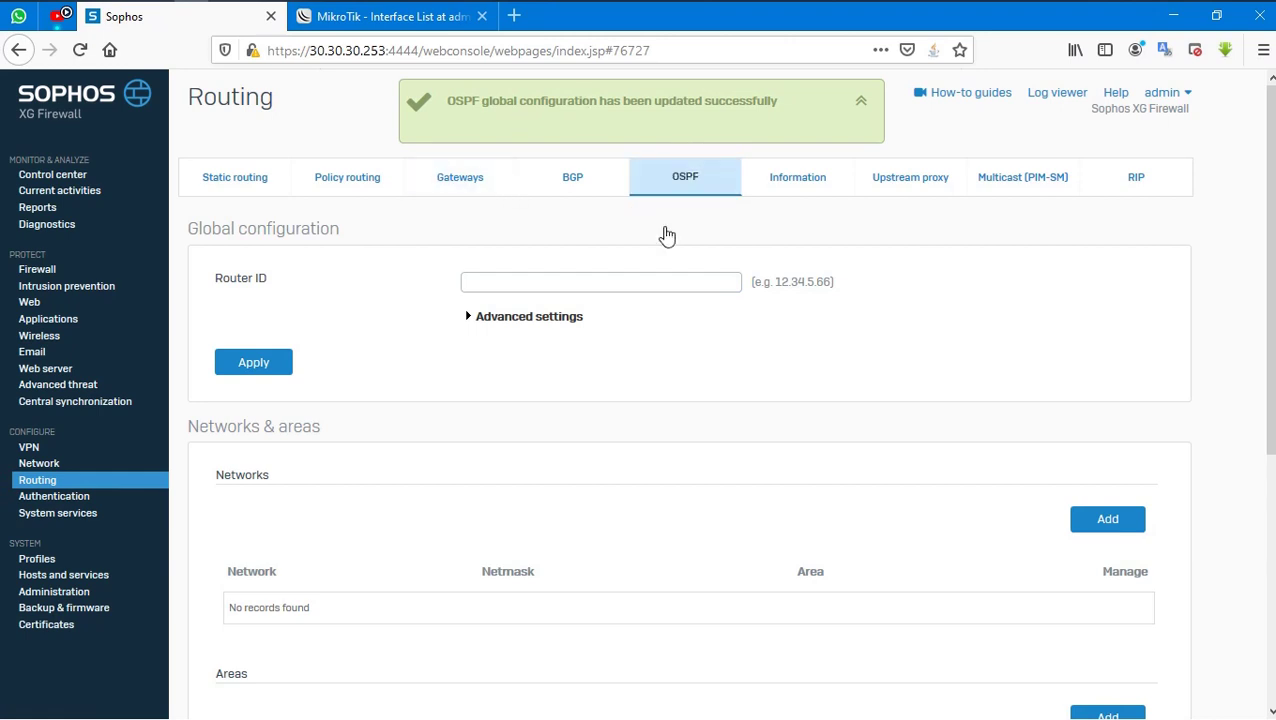
pyautogui.scroll(-3, 640, 270)
pyautogui.scroll(3, 470, 313)
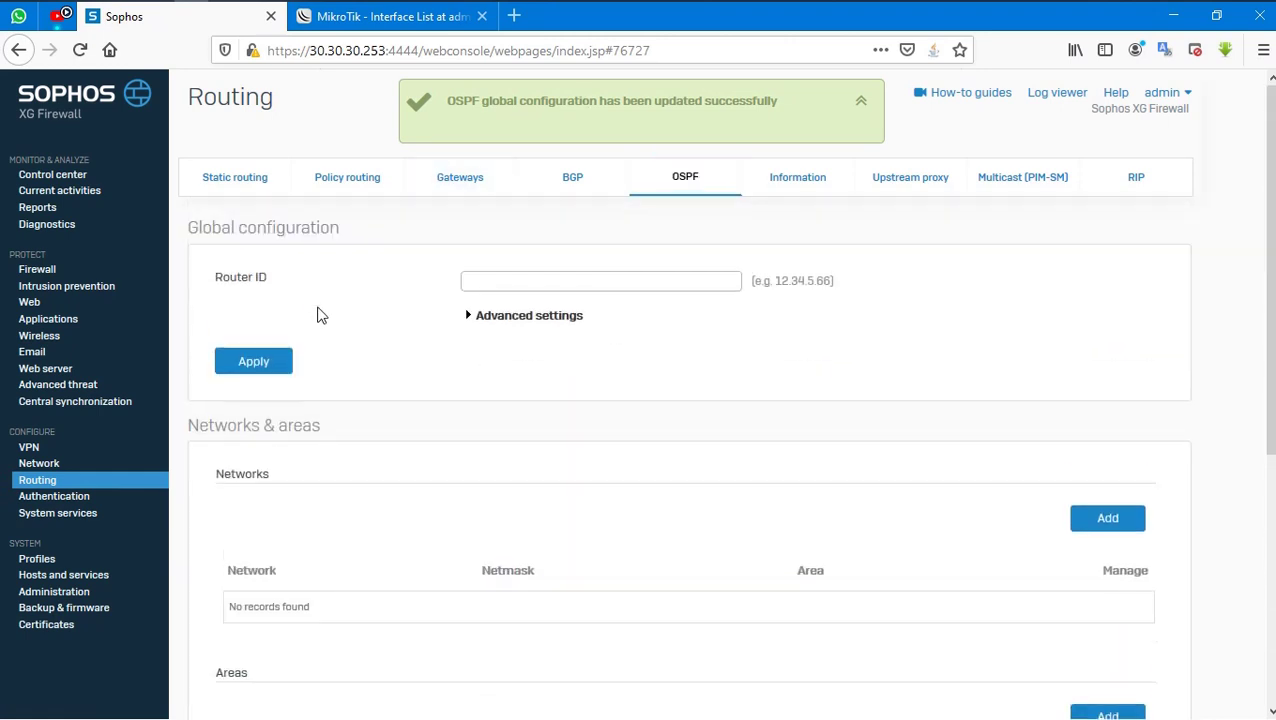
pyautogui.click(515, 320)
pyautogui.click(545, 390)
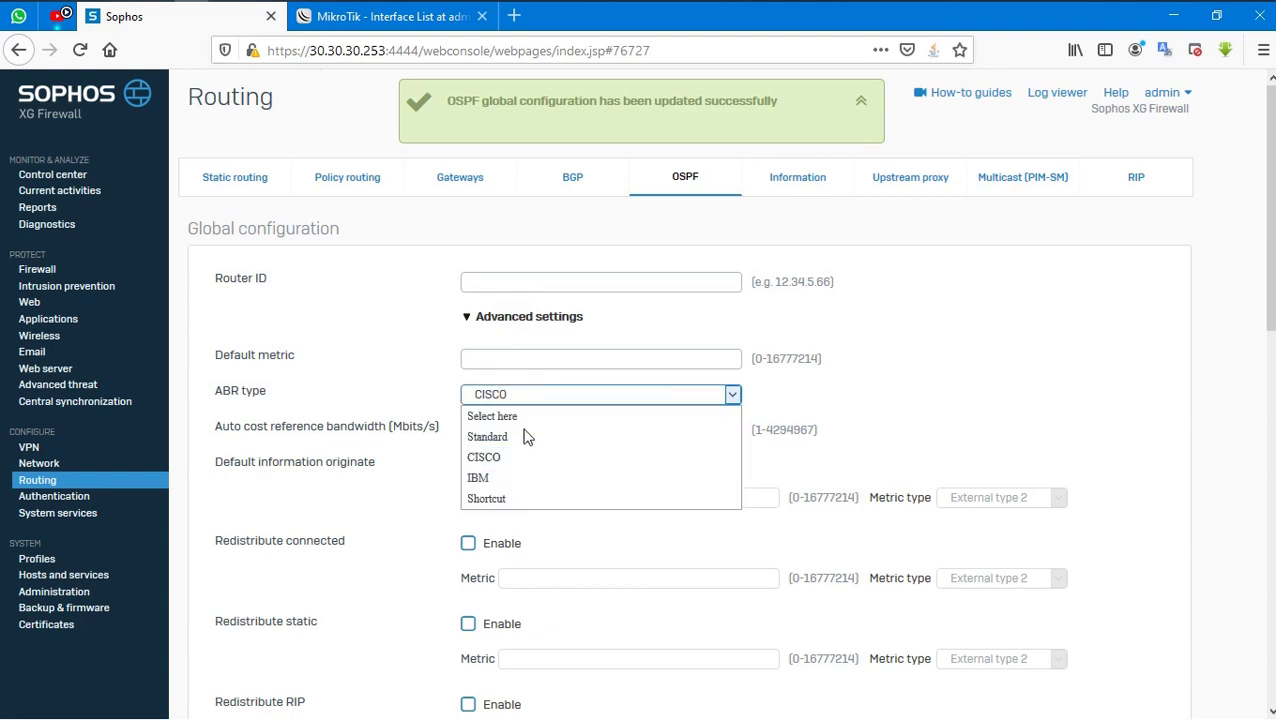
pyautogui.click(522, 432)
pyautogui.scroll(-1, 335, 412)
pyautogui.scroll(-1, 541, 390)
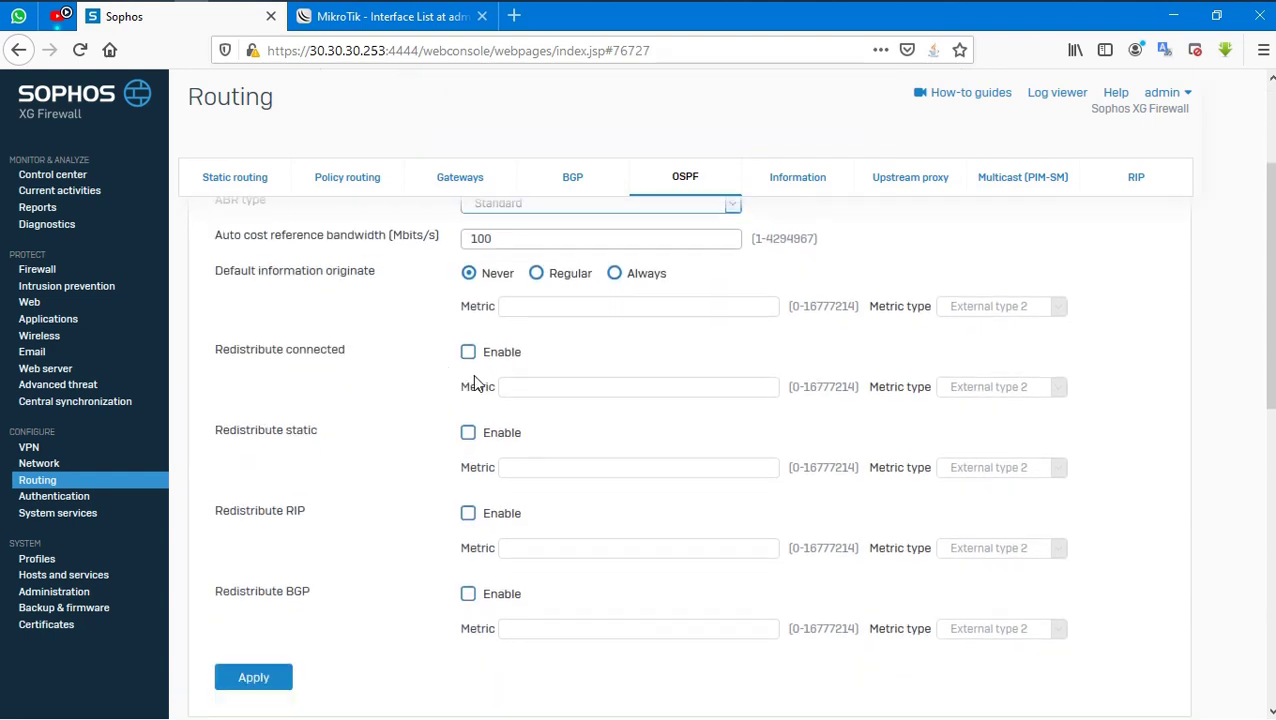
# Step: Enable redistribution of connected and static routes in the OSPF global configuration and apply it
pyautogui.click(470, 352)
pyautogui.click(468, 432)
pyautogui.scroll(-1, 197, 484)
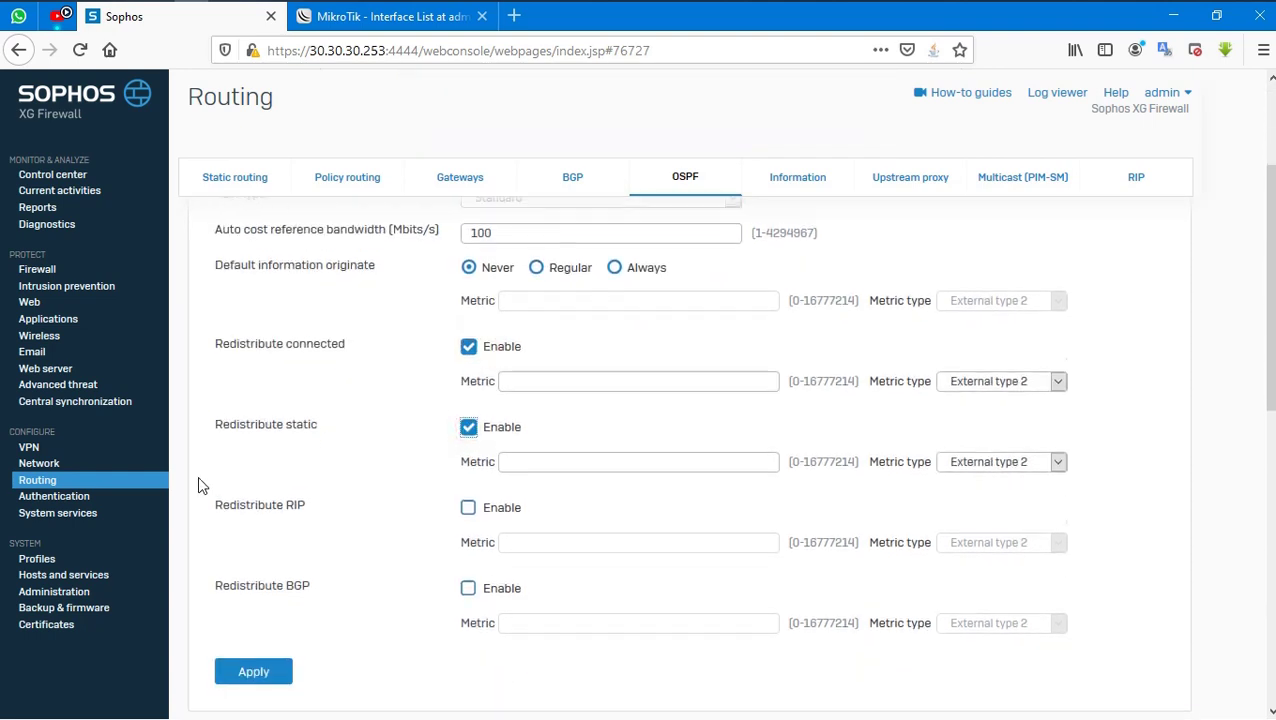
pyautogui.click(243, 583)
pyautogui.scroll(3, 450, 430)
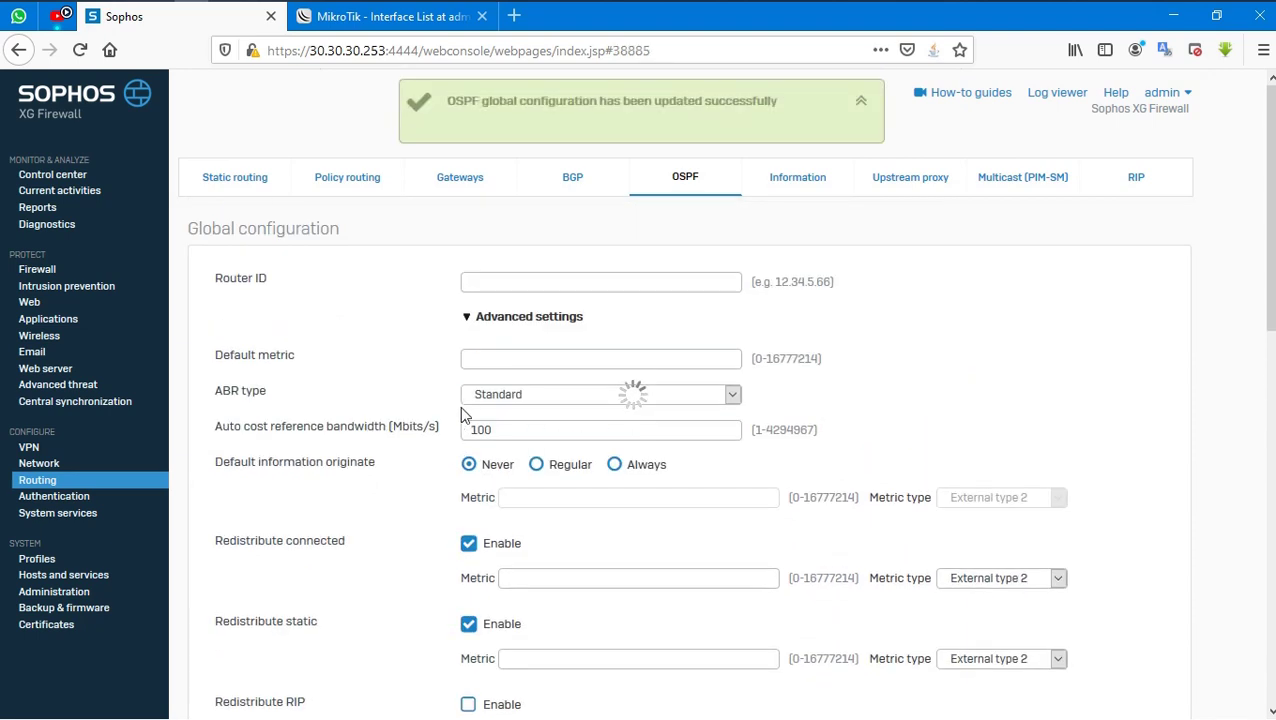
# Step: Start a new OSPF area with the ID 109.109.109.109 and copy that ID
pyautogui.scroll(-3, 564, 404)
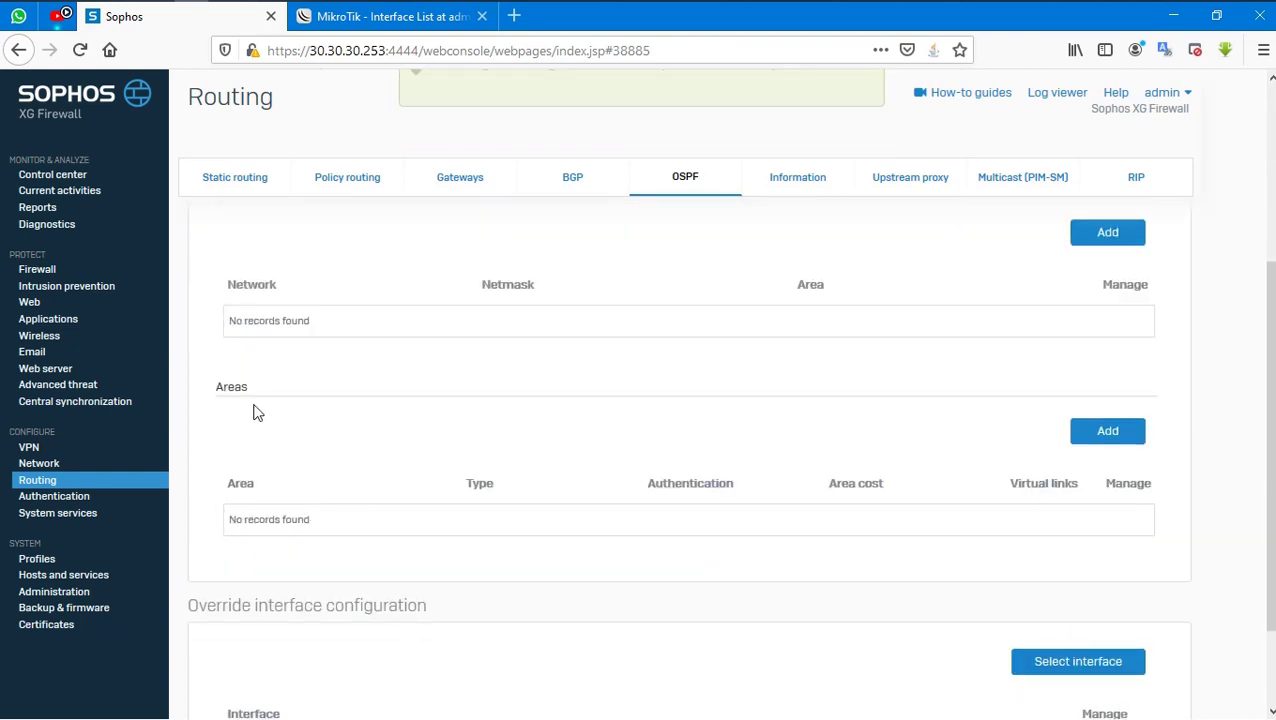
pyautogui.moveTo(216, 387); pyautogui.dragTo(307, 392)
pyautogui.click(281, 482)
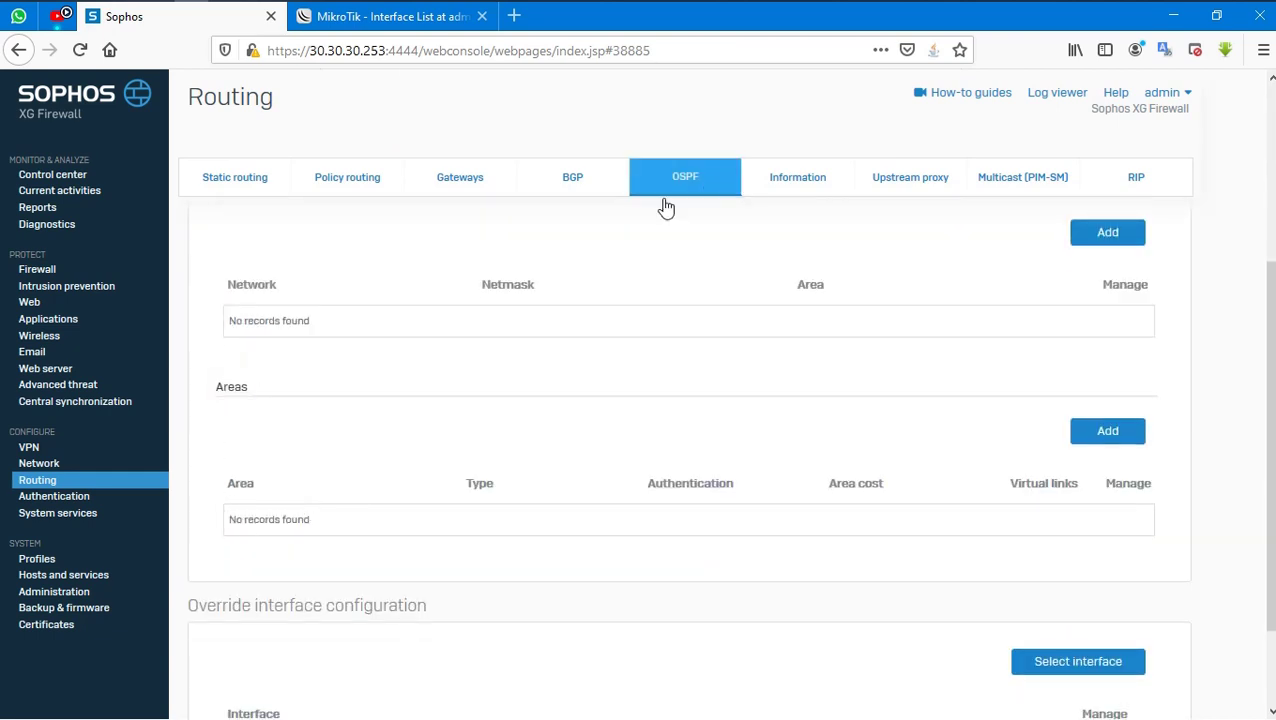
pyautogui.click(1104, 434)
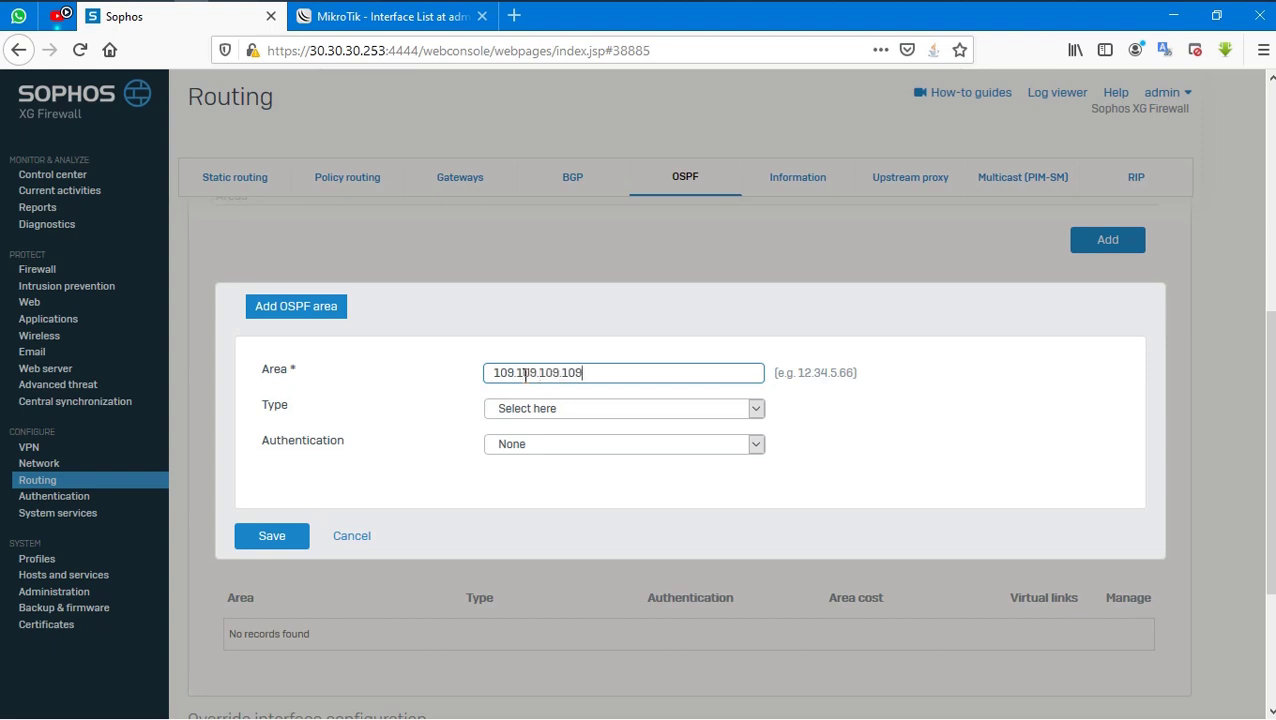
pyautogui.tripleClick(525, 374)
pyautogui.press('super+c')
# Step: Set the OSPF area's type to Stub, authentication to None and area cost to 1, and save it
pyautogui.click(620, 410)
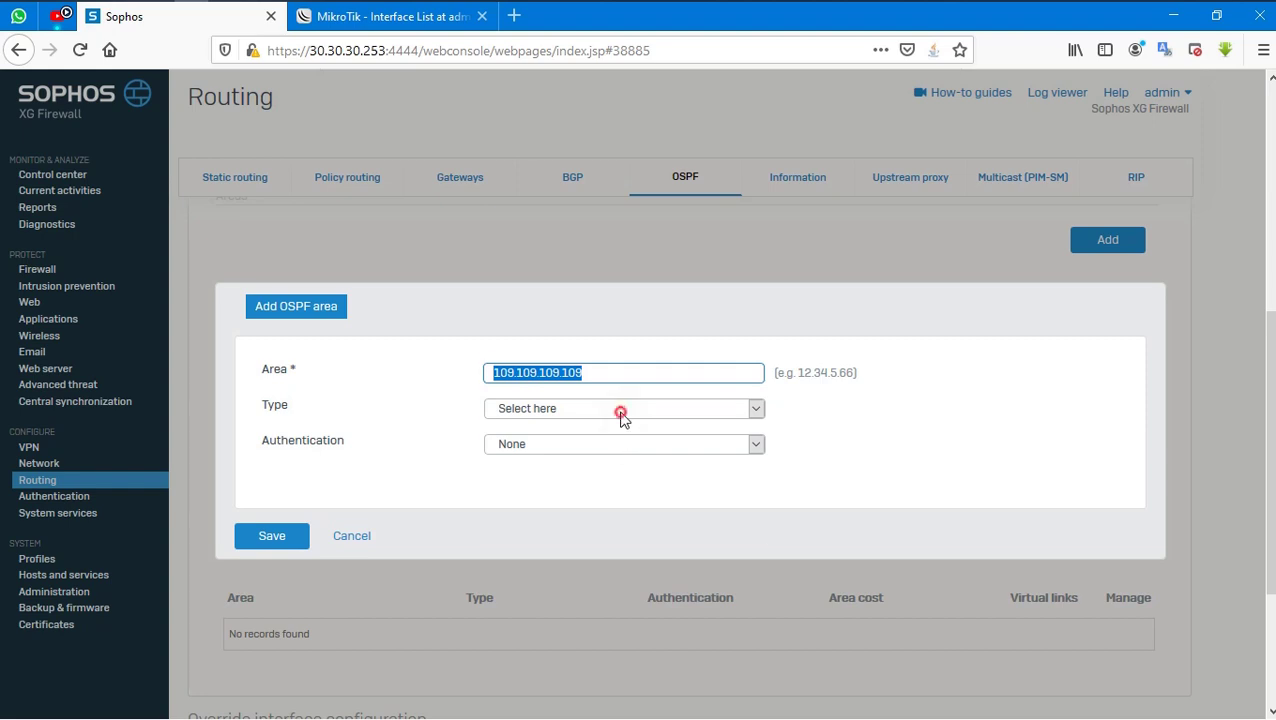
pyautogui.click(540, 448)
pyautogui.click(537, 424)
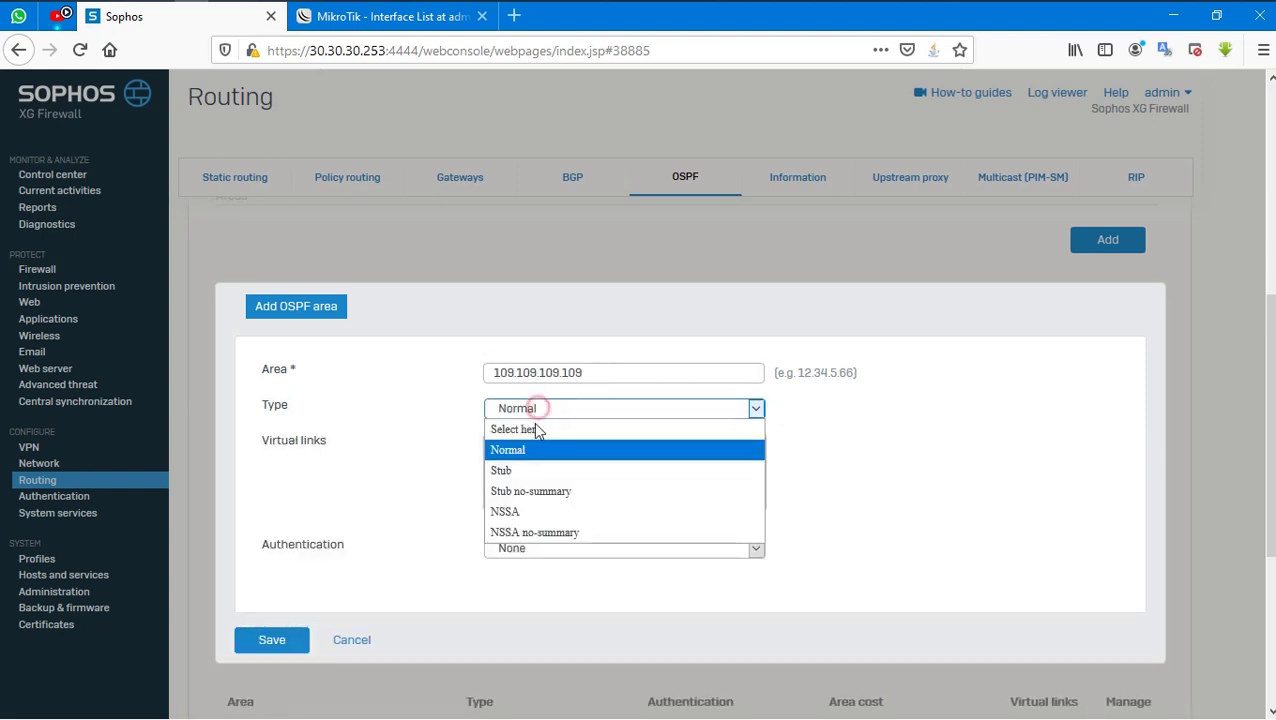
pyautogui.click(530, 471)
pyautogui.click(562, 447)
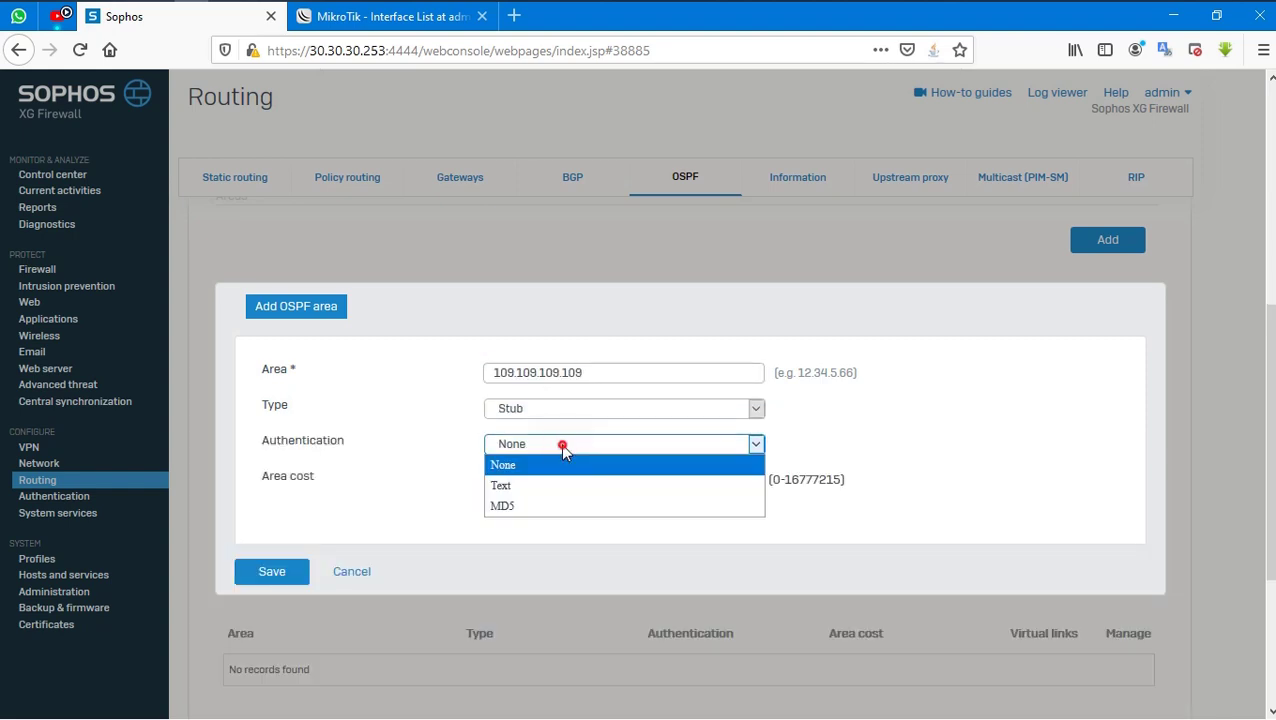
pyautogui.click(545, 464)
pyautogui.click(521, 481)
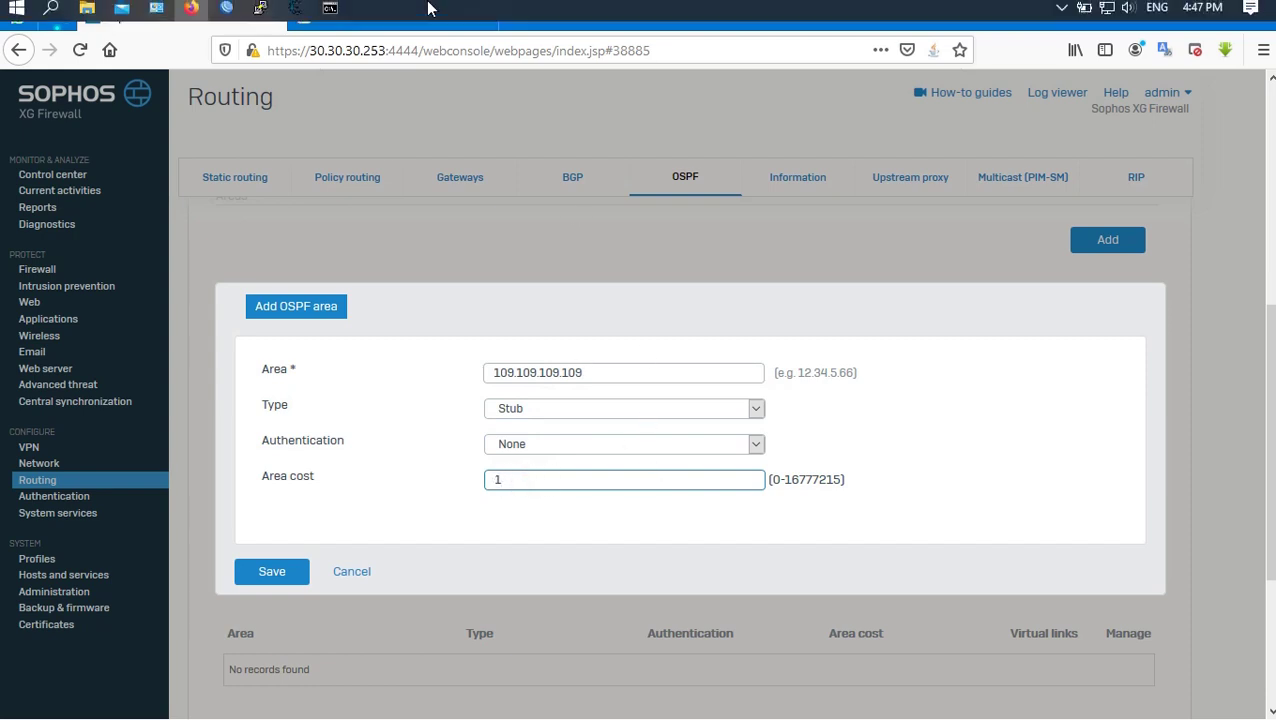
pyautogui.click(285, 583)
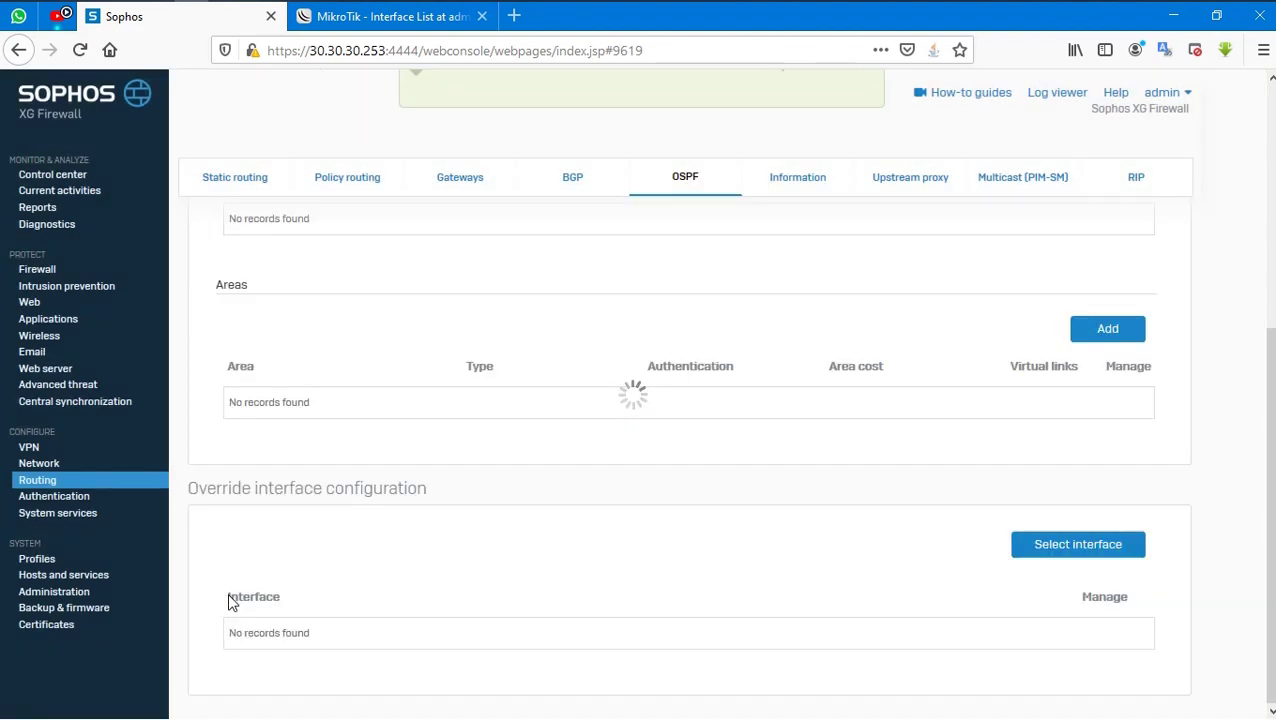
pyautogui.scroll(5, 425, 605)
pyautogui.scroll(-5, 425, 597)
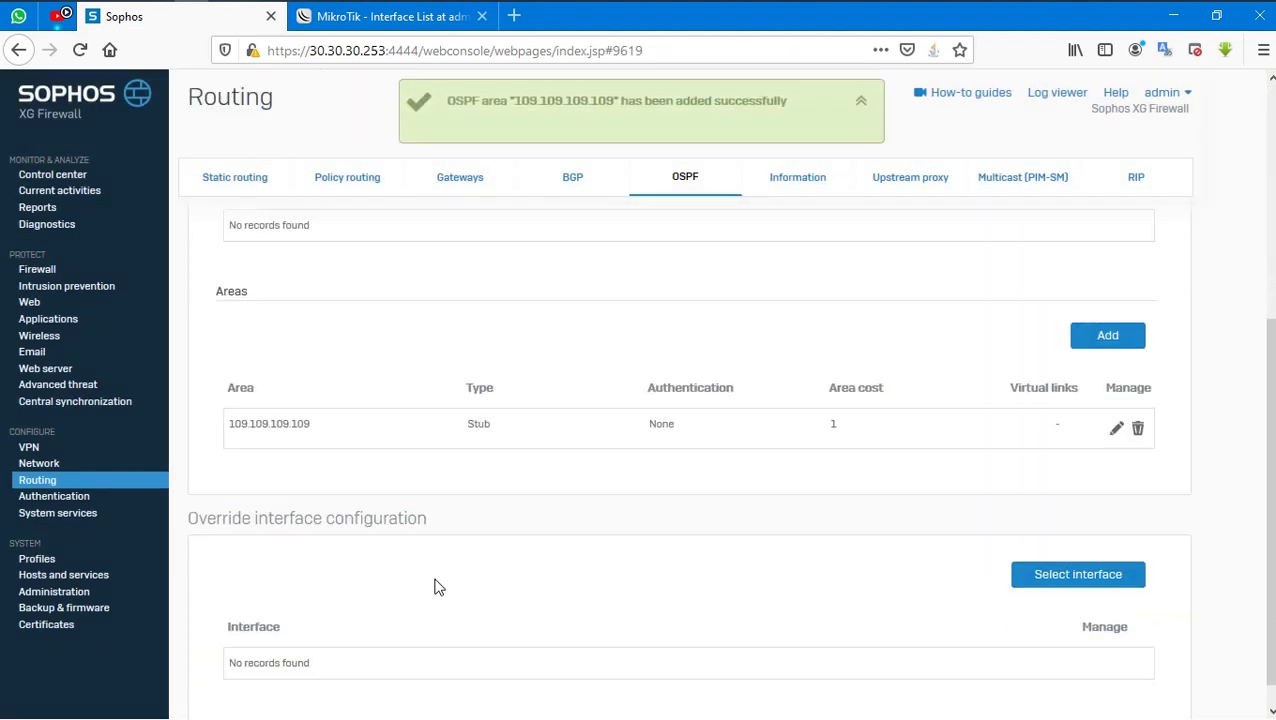
# Step: Switch to WinBox and start a new OSPF area on the MikroTik router with 109.109.109.109 pasted as its area ID
pyautogui.moveTo(422, 8)
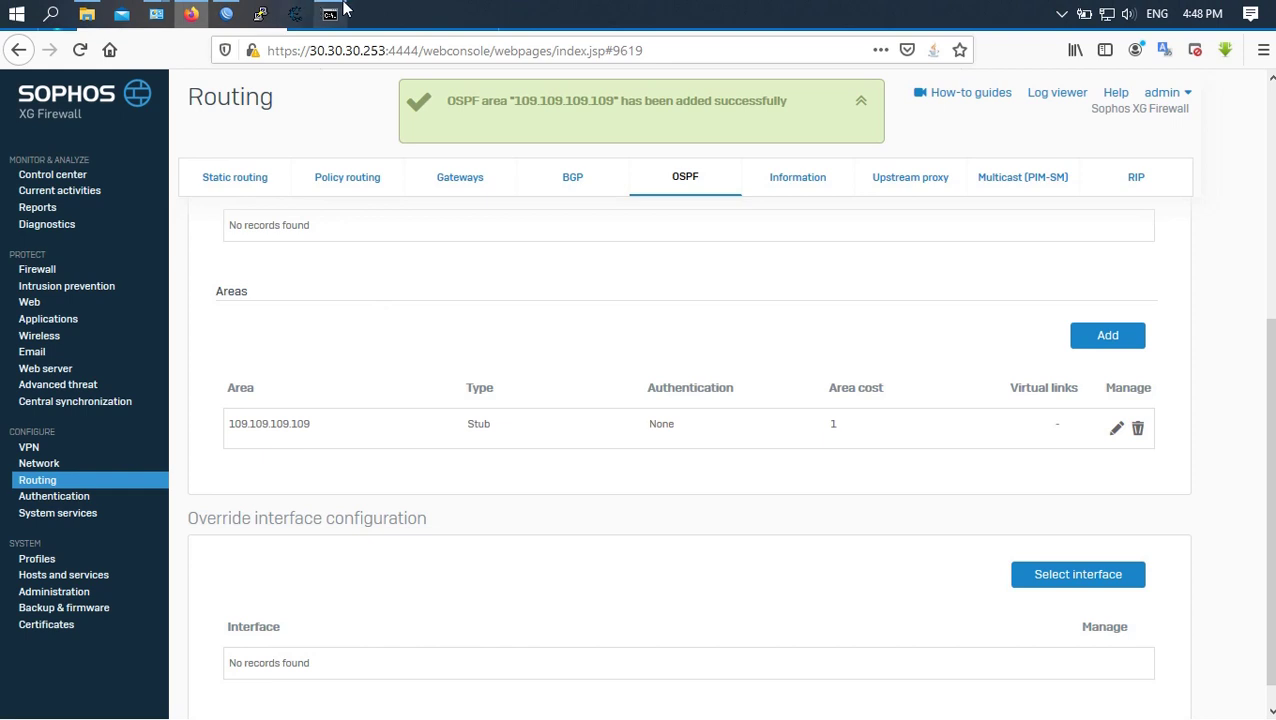
pyautogui.click(226, 10)
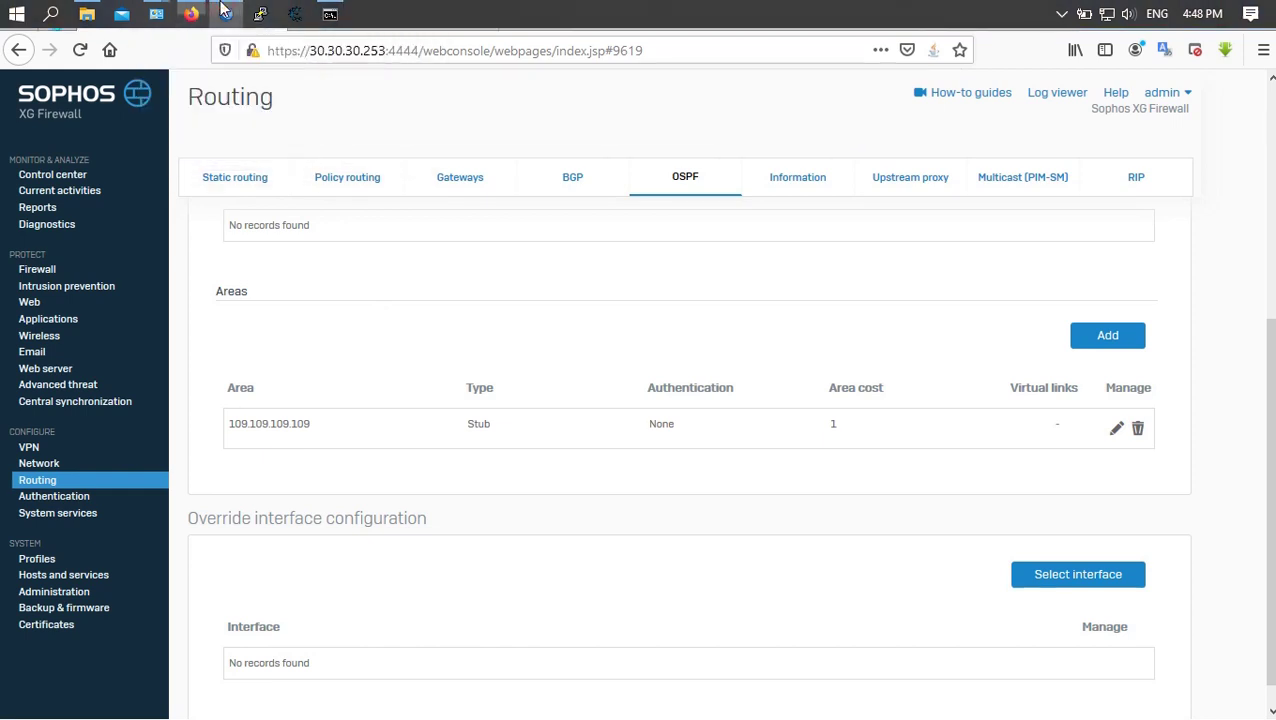
pyautogui.click(84, 274)
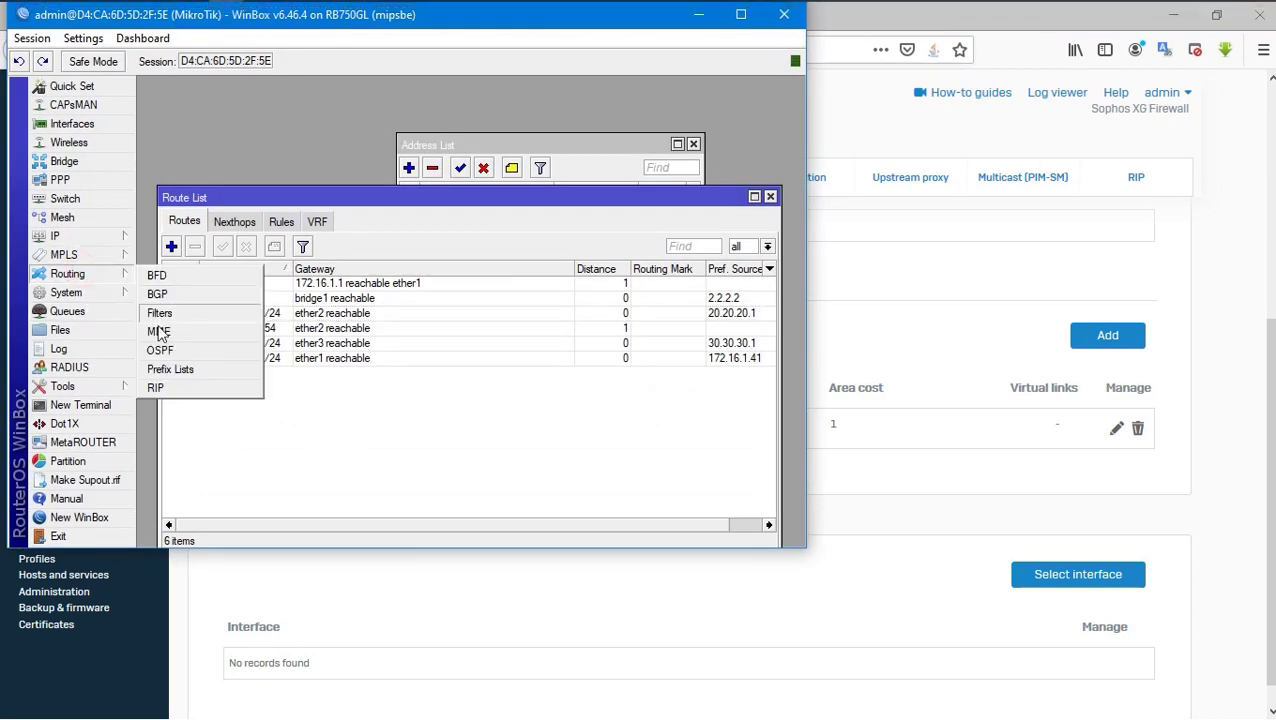
pyautogui.click(191, 351)
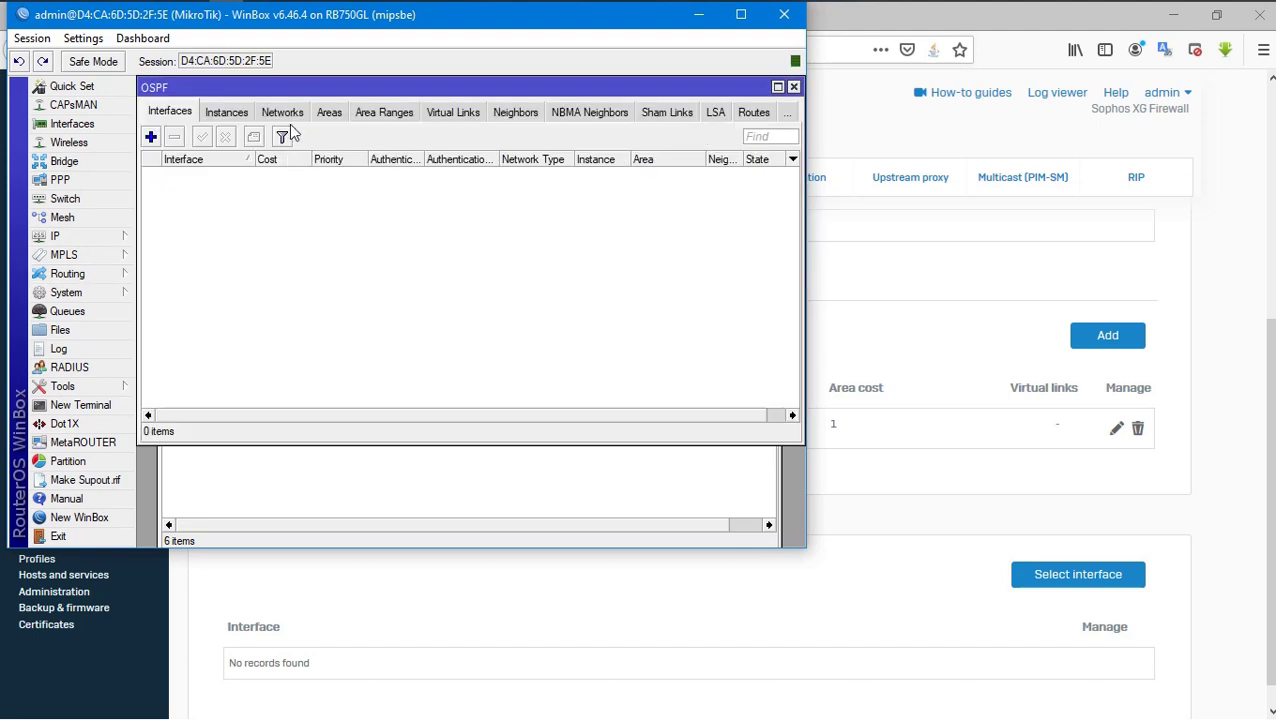
pyautogui.click(326, 112)
pyautogui.click(153, 138)
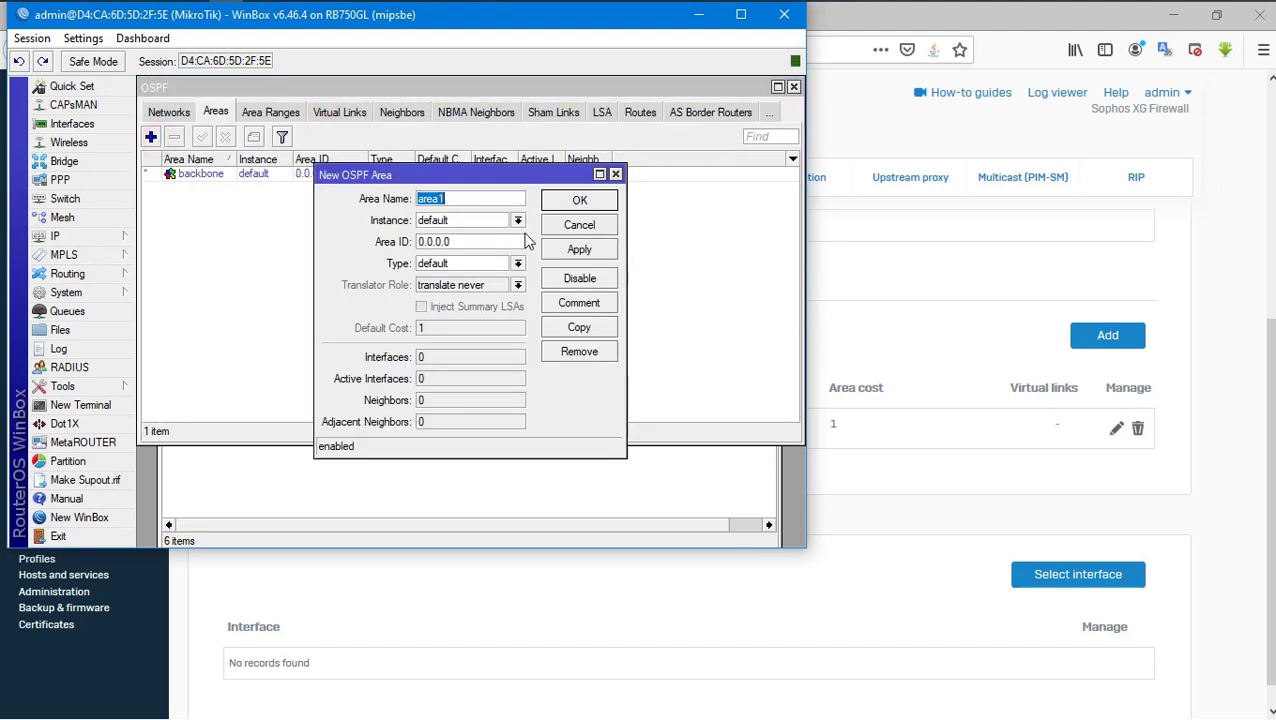
pyautogui.doubleClick(465, 241)
pyautogui.rightClick(458, 244)
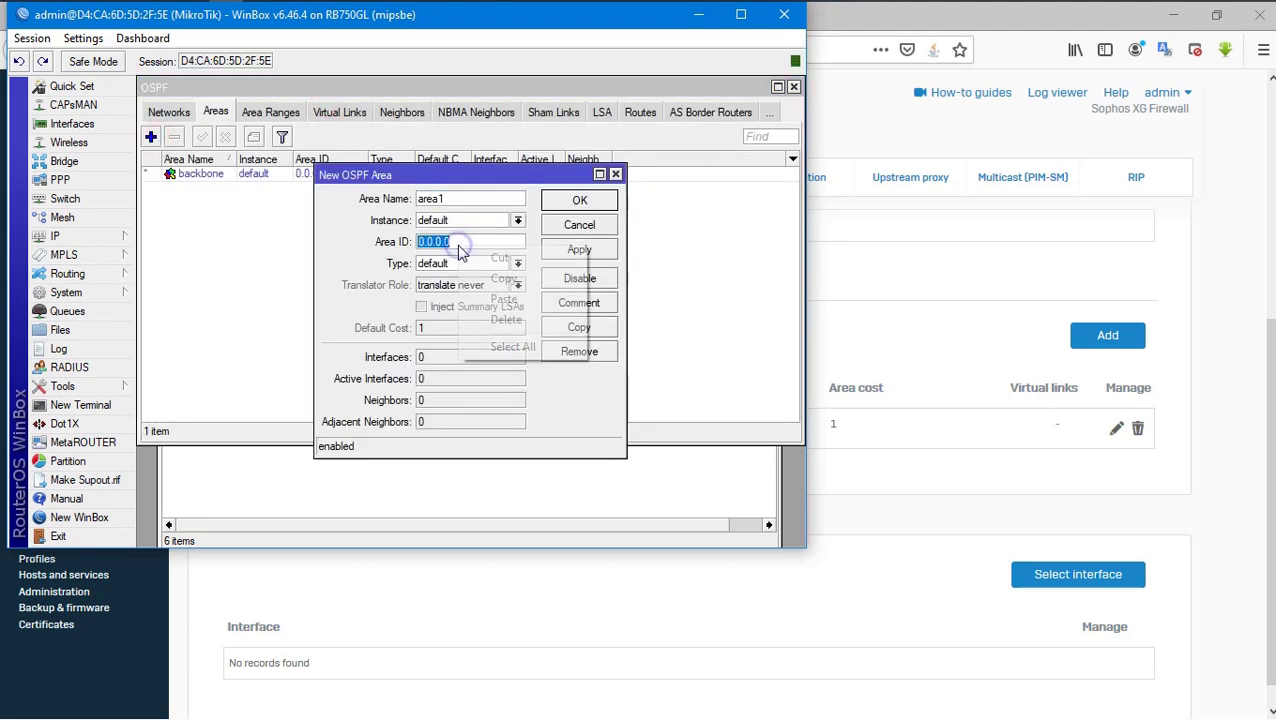
pyautogui.click(500, 299)
# Step: Save the new MikroTik area as type stub in the default instance and return to the Sophos page in Firefox
pyautogui.click(517, 220)
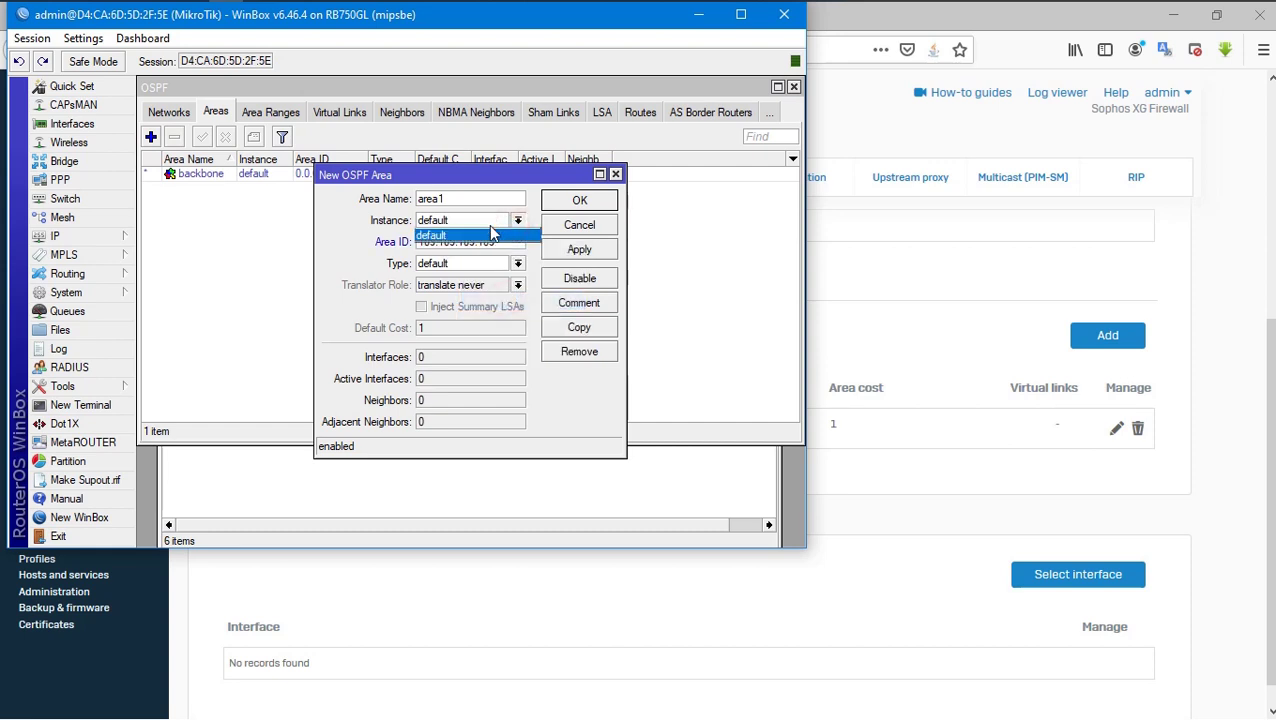
pyautogui.click(493, 233)
pyautogui.click(517, 221)
pyautogui.click(495, 234)
pyautogui.click(486, 262)
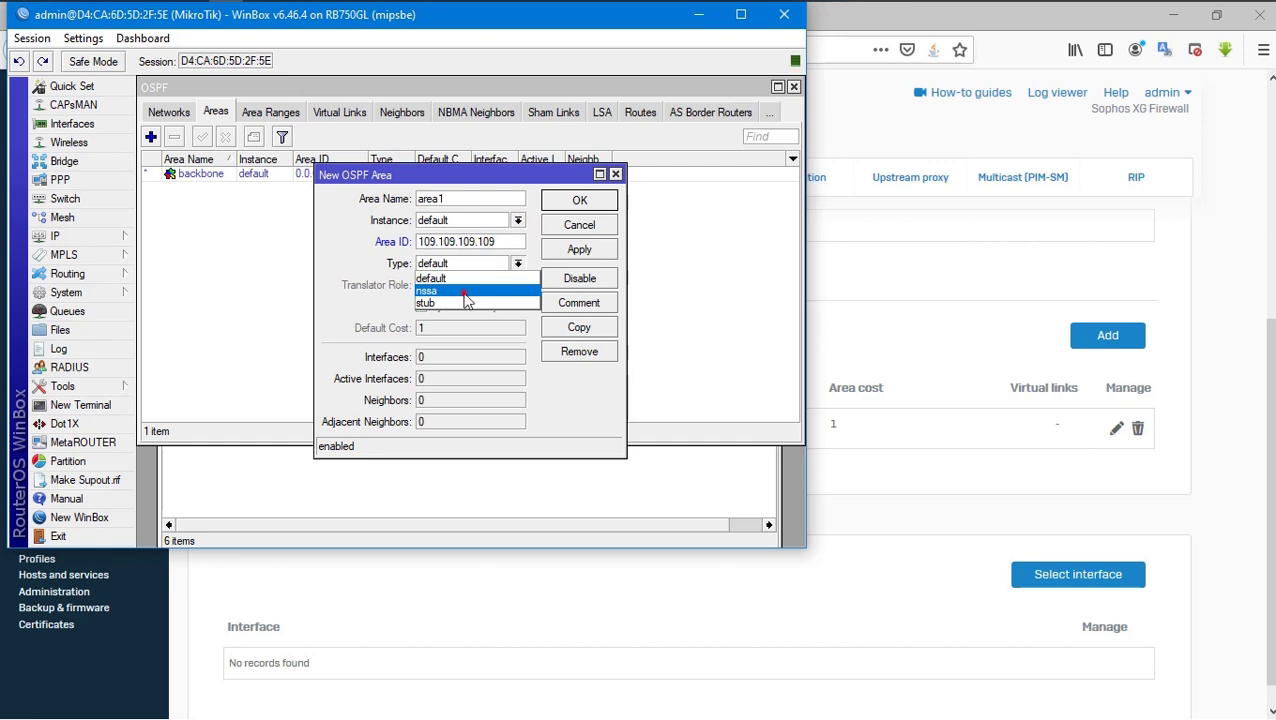
pyautogui.click(457, 303)
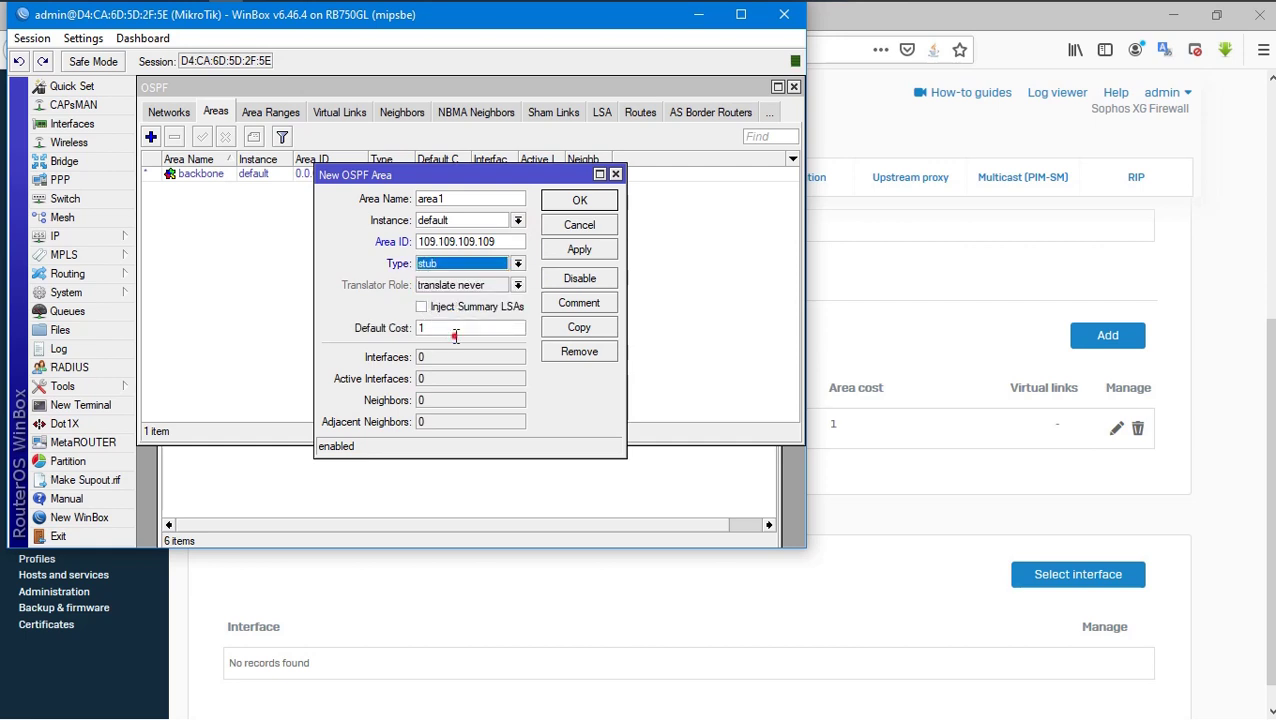
pyautogui.click(578, 200)
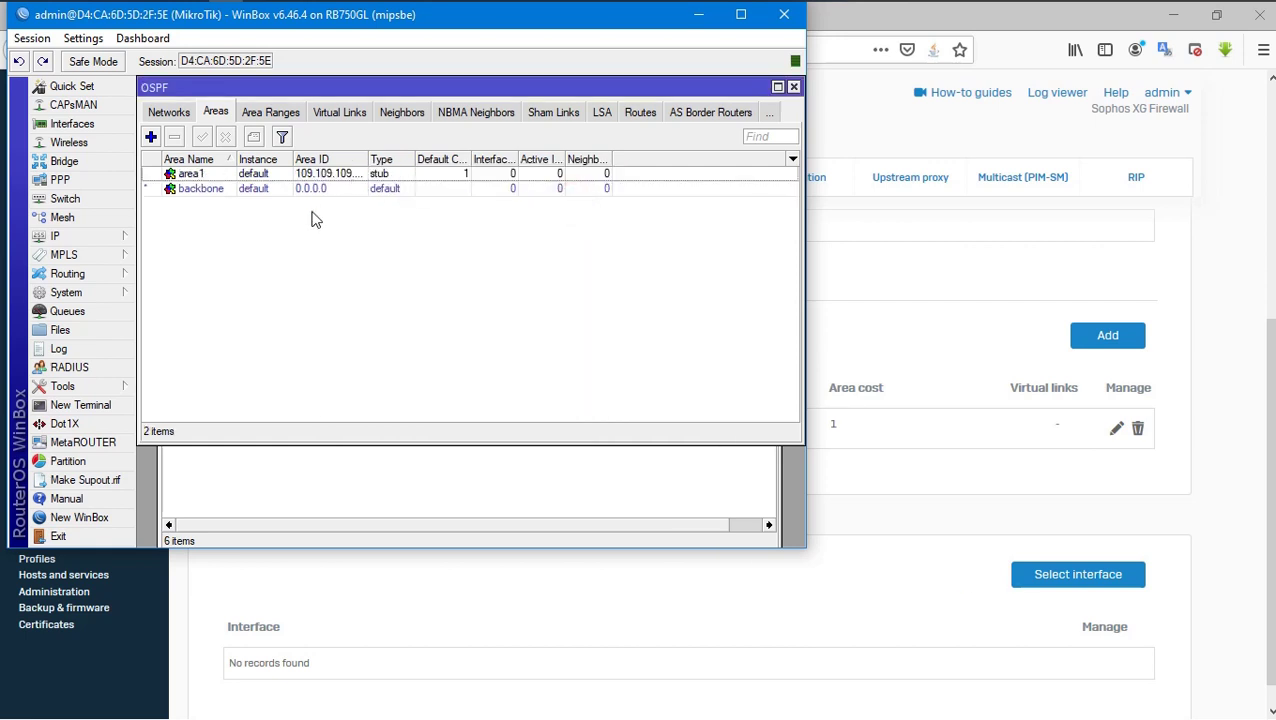
pyautogui.click(1254, 292)
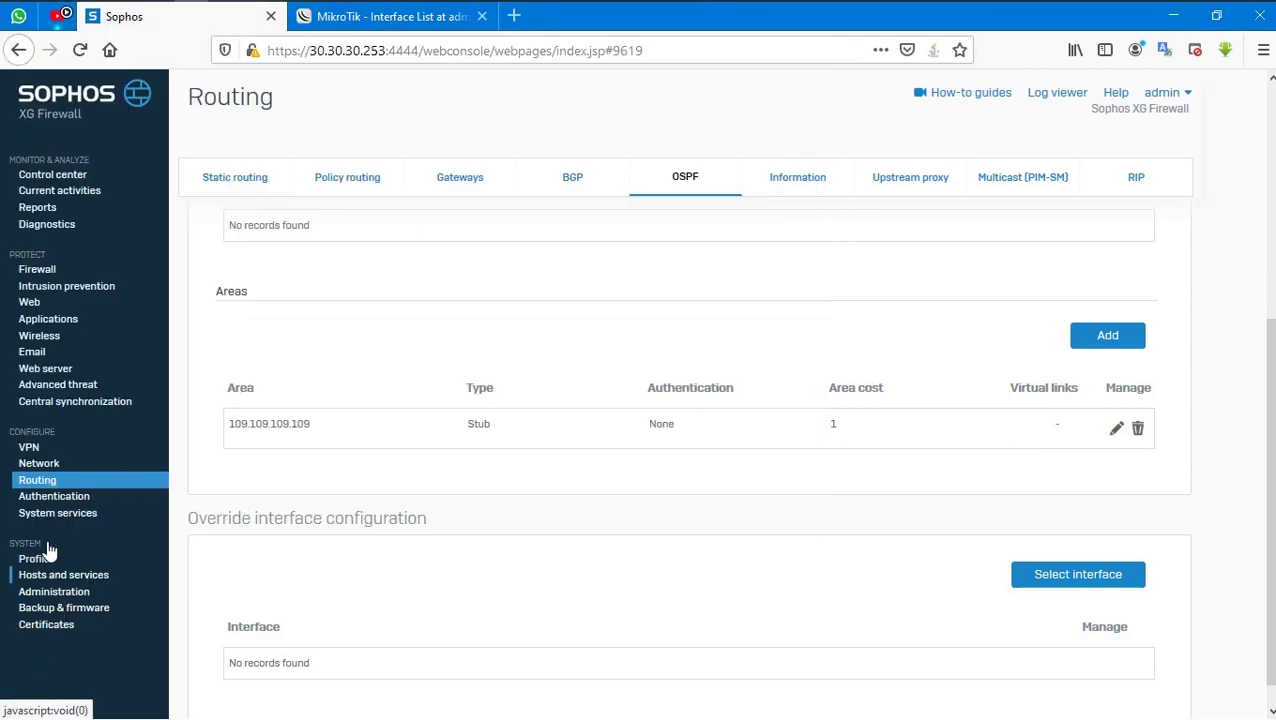
# Step: Open the Sophos network interfaces, and check the MikroTik OSPF networks and route list in WinBox
pyautogui.click(40, 467)
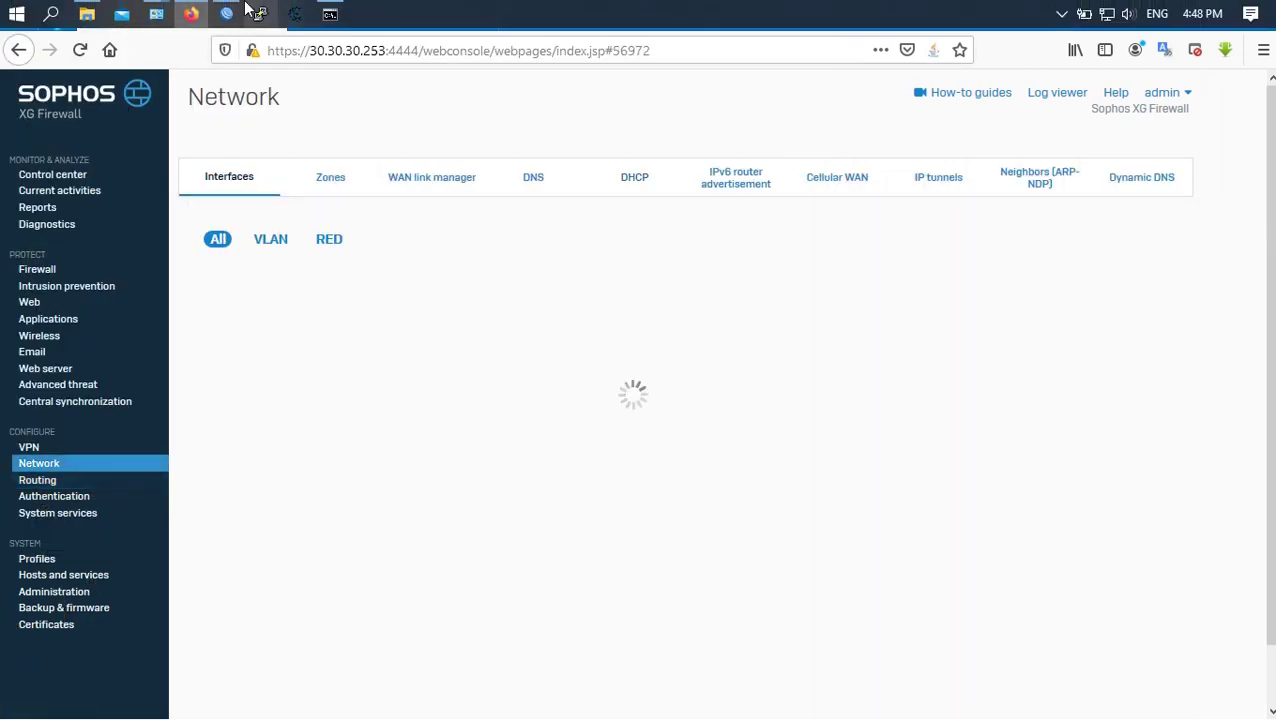
pyautogui.click(227, 14)
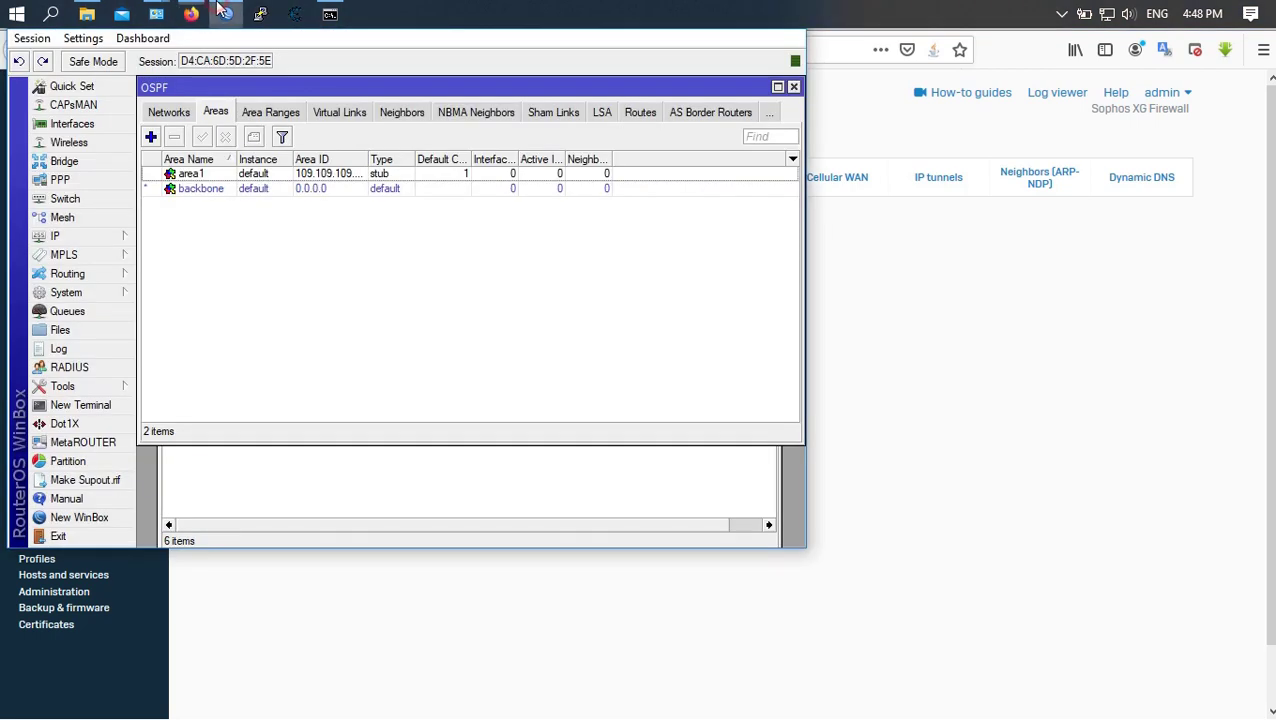
pyautogui.click(176, 112)
pyautogui.click(335, 507)
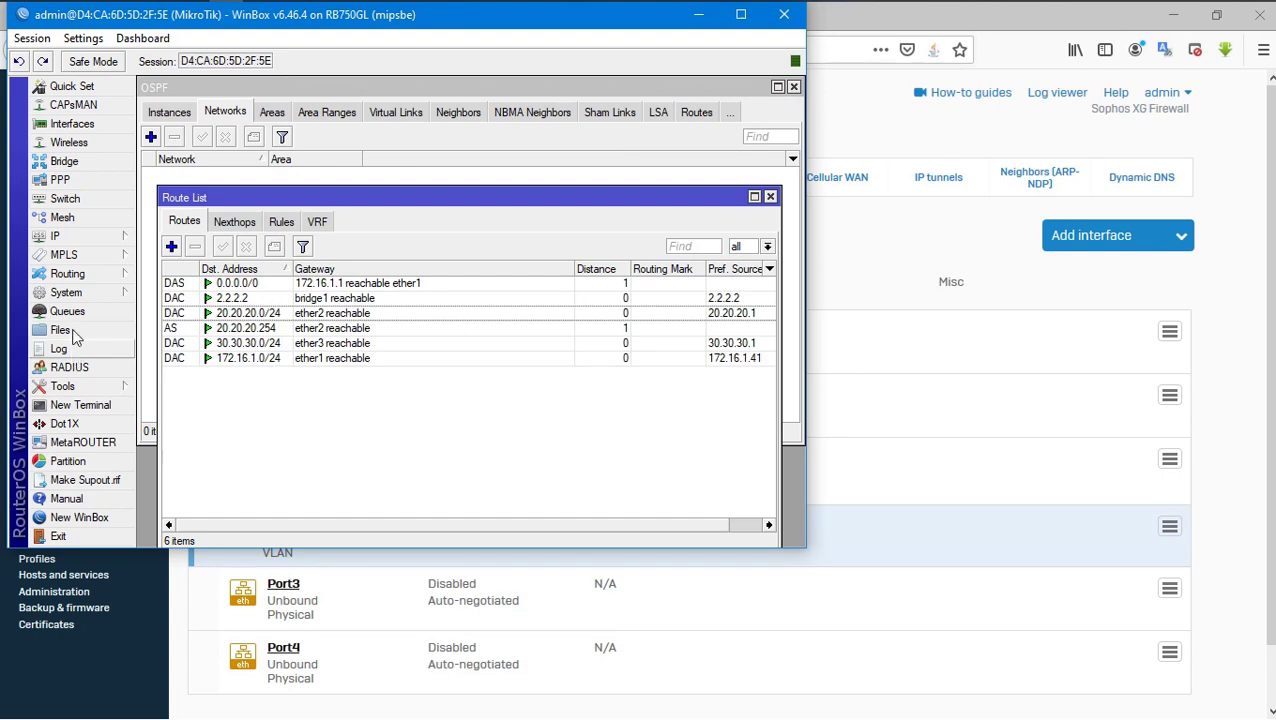
pyautogui.click(82, 237)
pyautogui.click(165, 275)
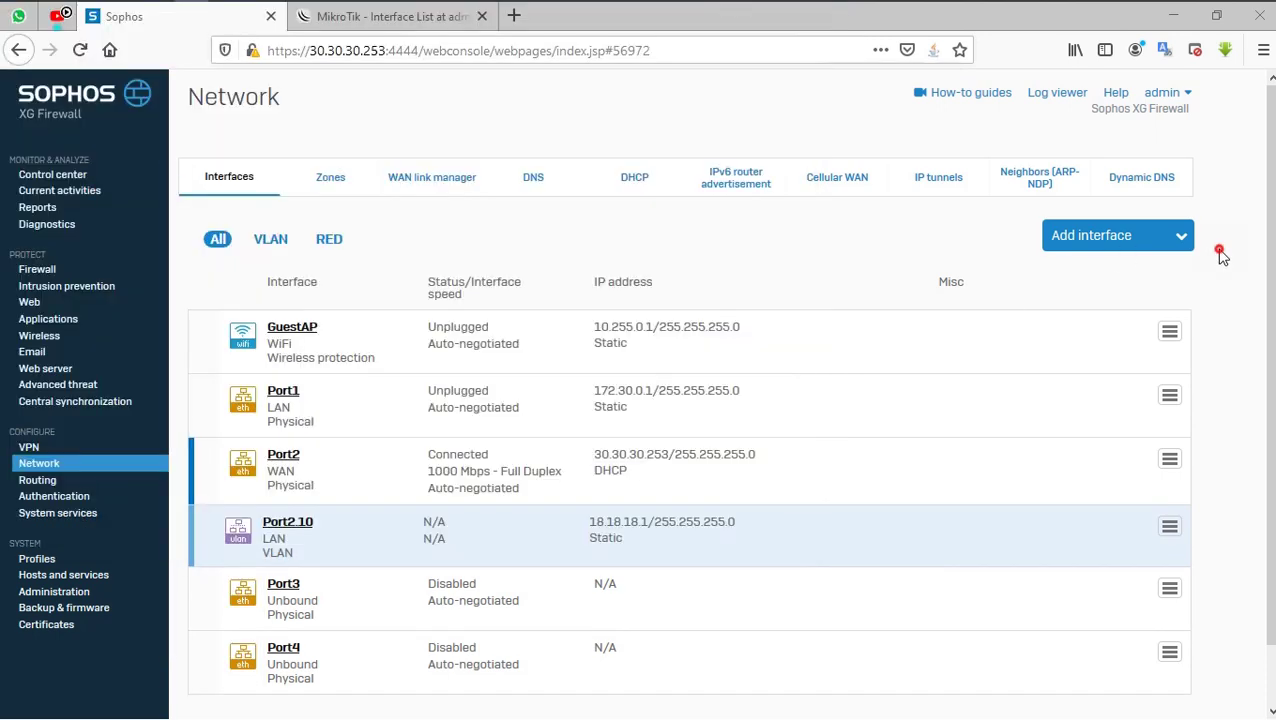
# Step: Return to the Sophos page in Firefox and examine the IP addresses of the listed interfaces
pyautogui.click(1217, 254)
pyautogui.scroll(-2, 356, 556)
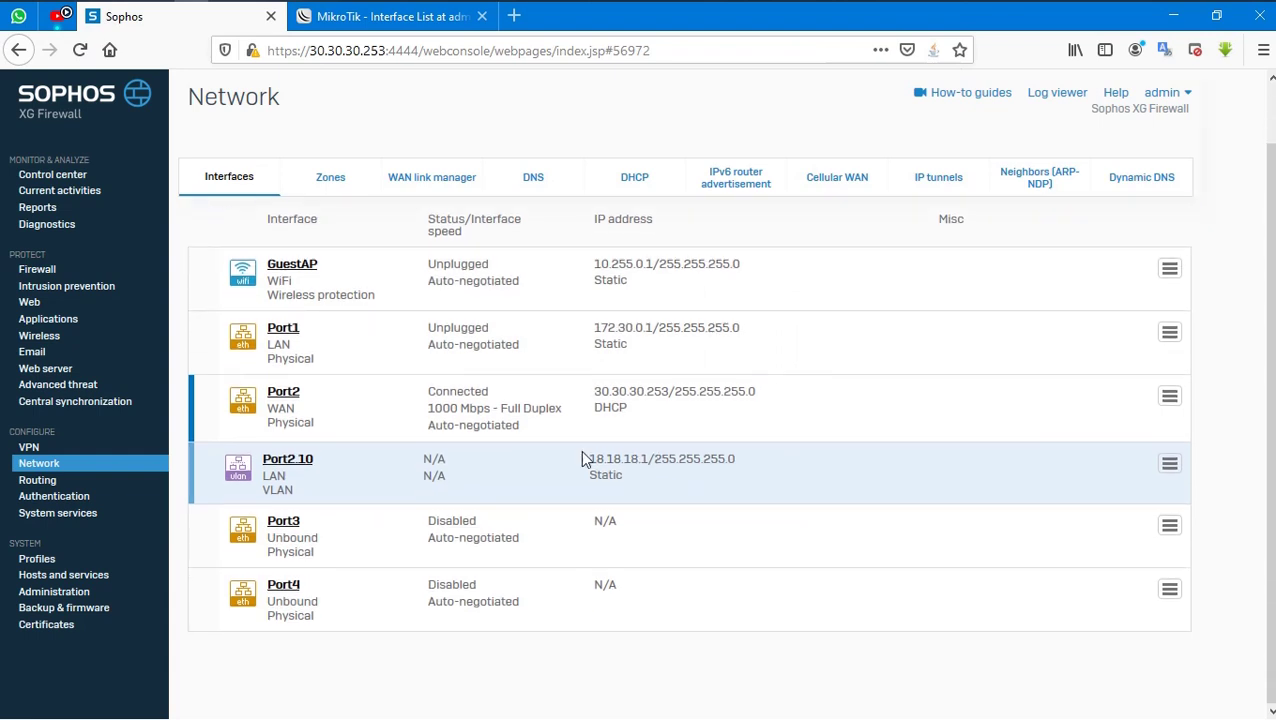
pyautogui.scroll(2, 563, 270)
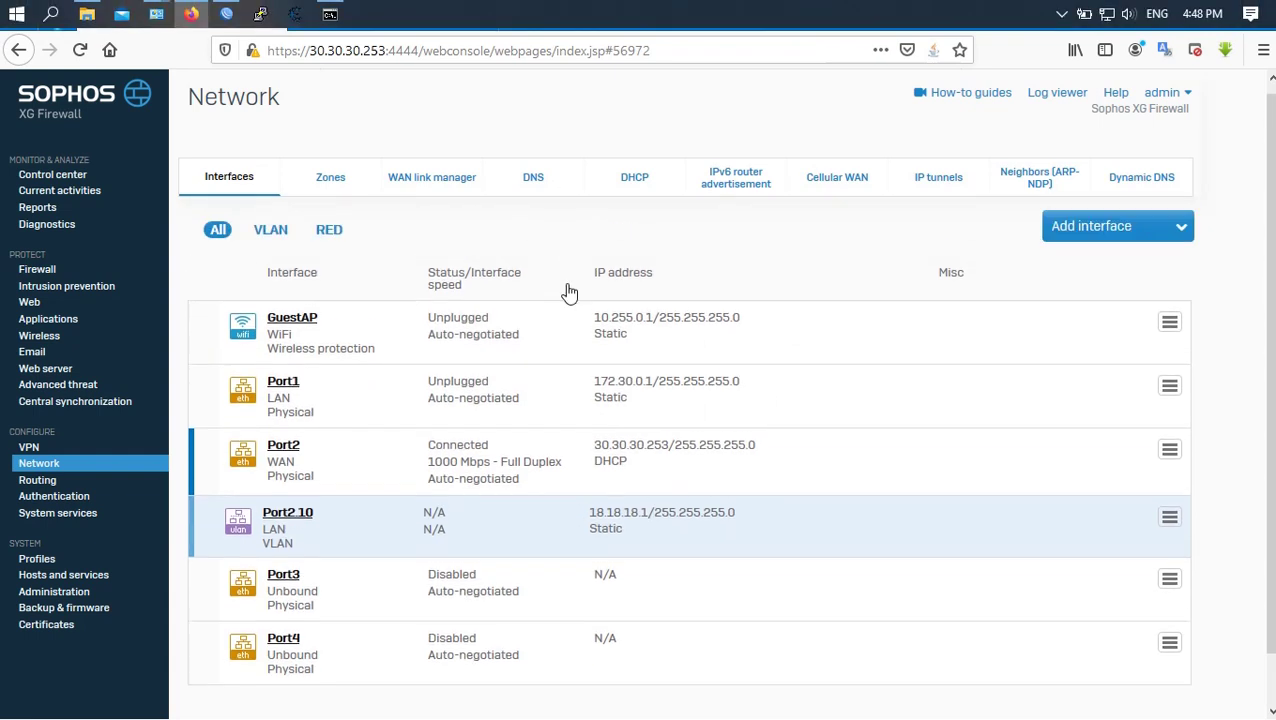
pyautogui.moveTo(741, 327); pyautogui.dragTo(594, 327)
pyautogui.click(593, 327)
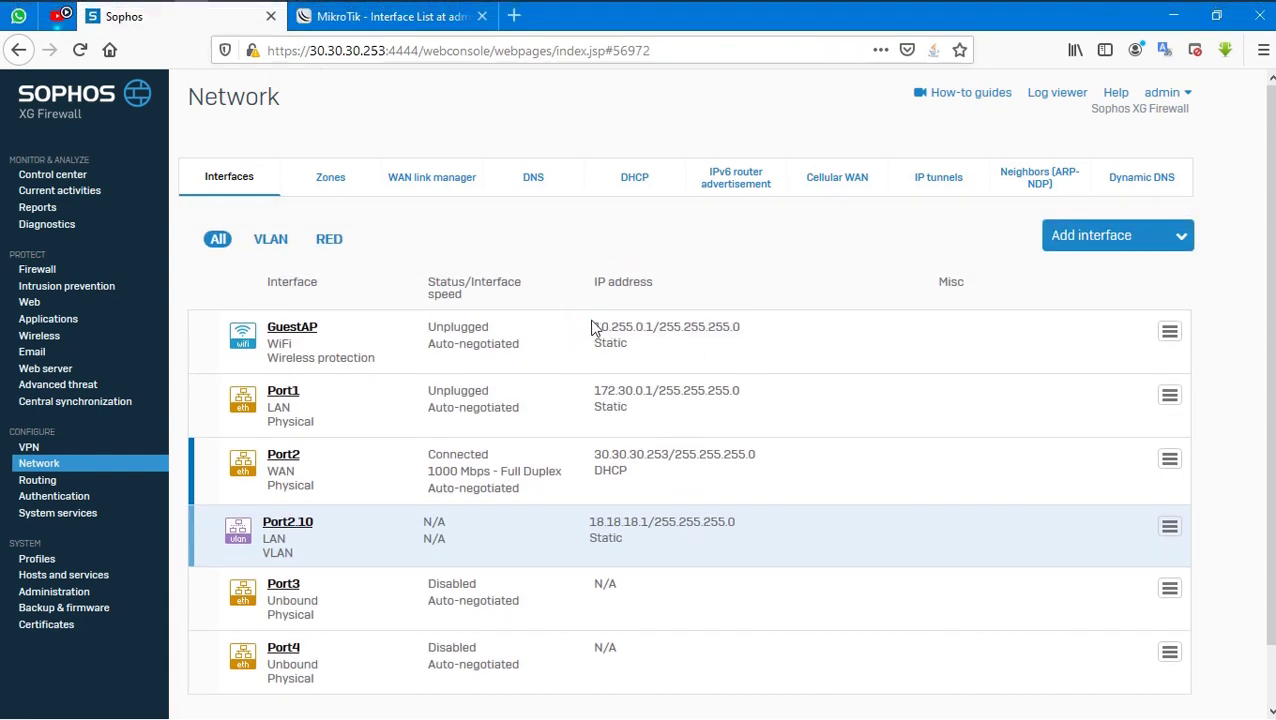
# Step: Switch to Command Prompt and clear the earlier ping output with cls
pyautogui.click(332, 13)
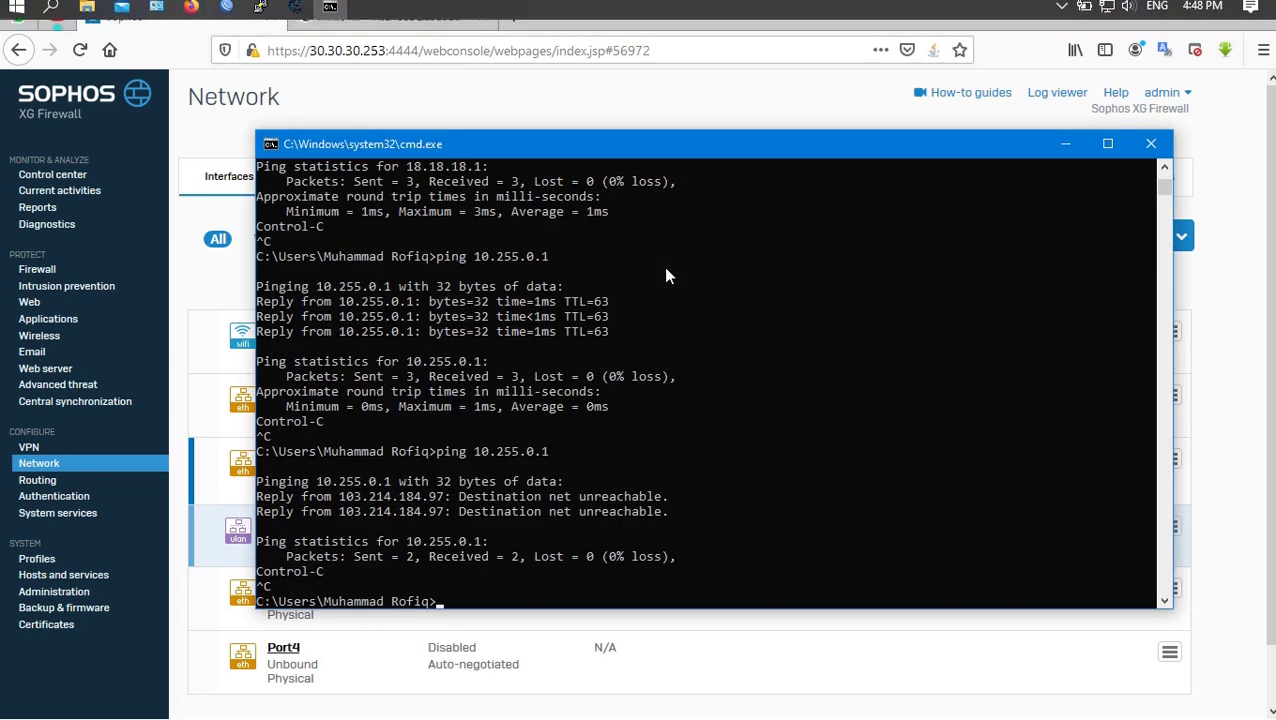
pyautogui.press('Up')
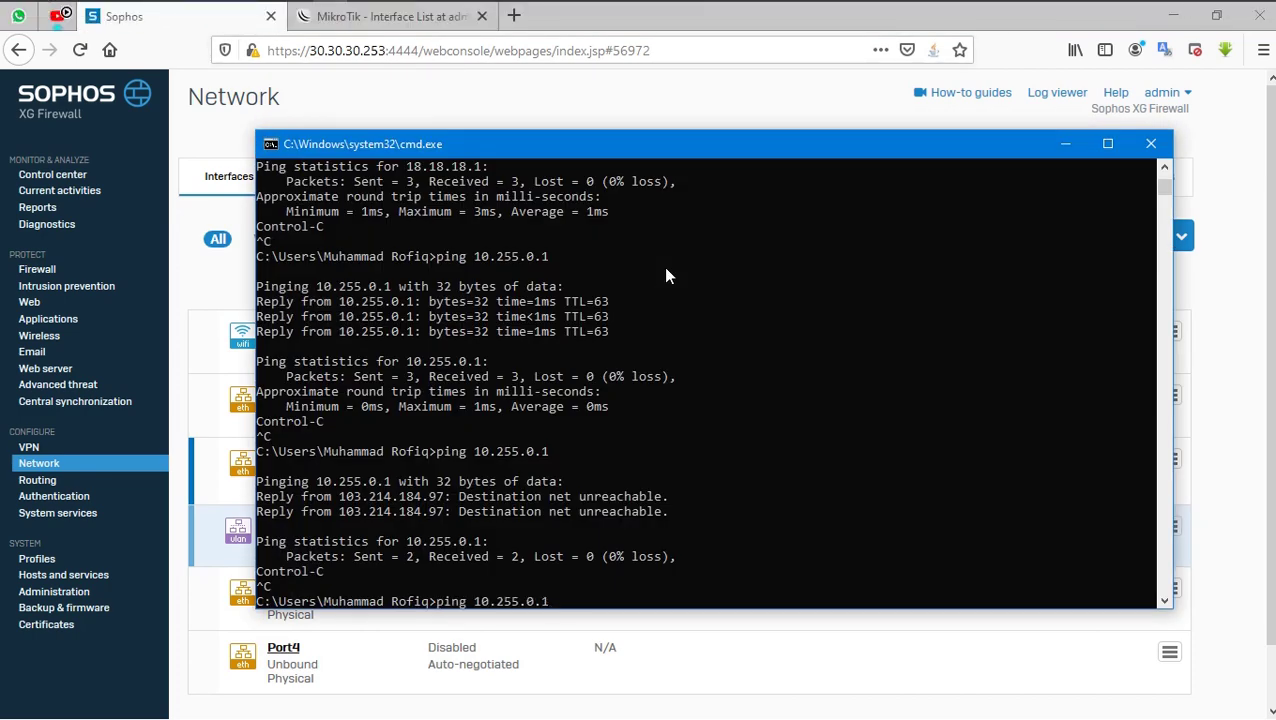
pyautogui.press('BackSpace')
pyautogui.press('BackSpace')
pyautogui.press('BackSpace')
pyautogui.press('BackSpace')
pyautogui.press('BackSpace')
pyautogui.press('BackSpace')
pyautogui.press('BackSpace')
pyautogui.press('BackSpace')
pyautogui.write('cls')
pyautogui.press('Return')
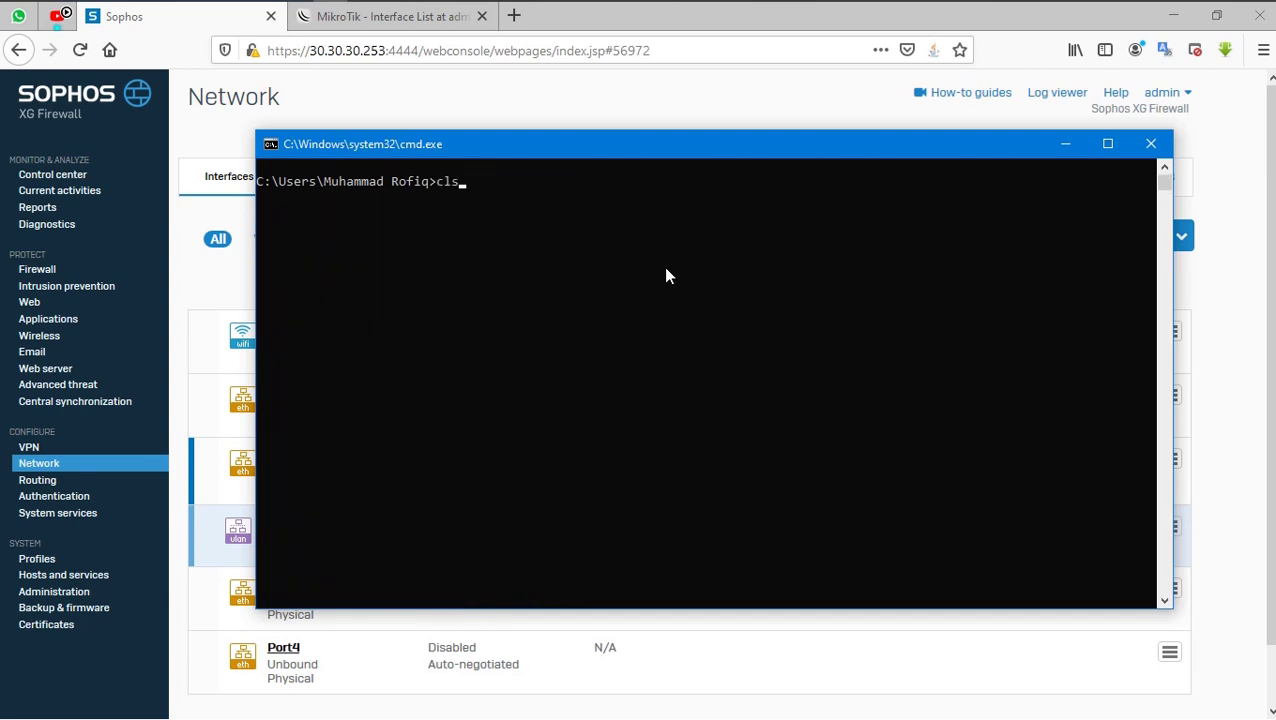
# Step: Test reachability of the GuestAP address with ping 10.255.0.1, stop the ping and return to the Sophos page
pyautogui.press('Up')
pyautogui.press('Return')
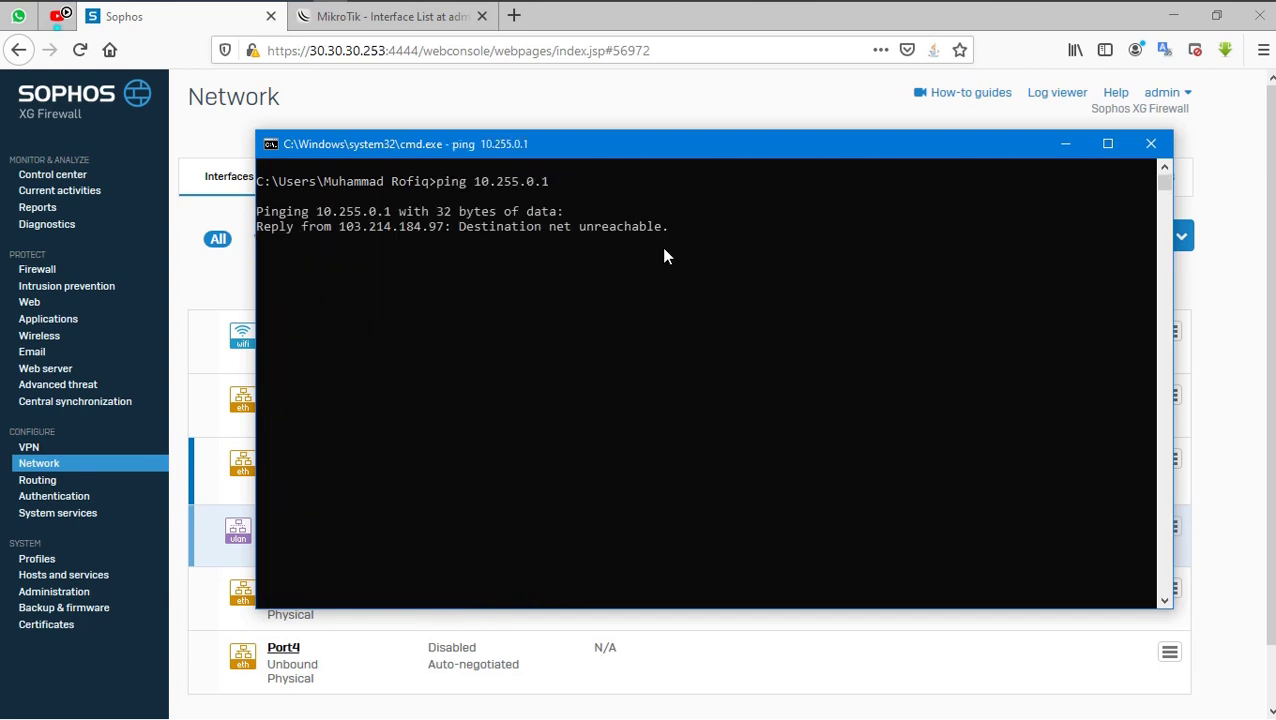
pyautogui.hotkey('ctrl', 'c')
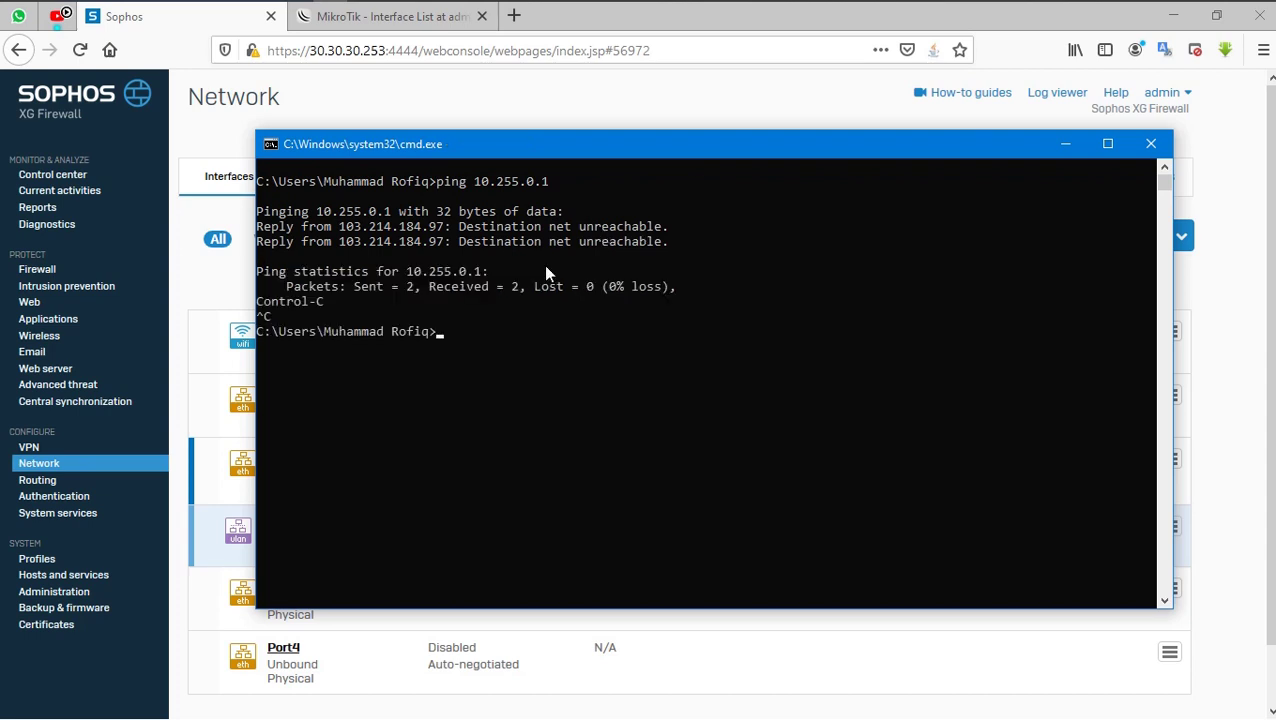
pyautogui.click(1240, 377)
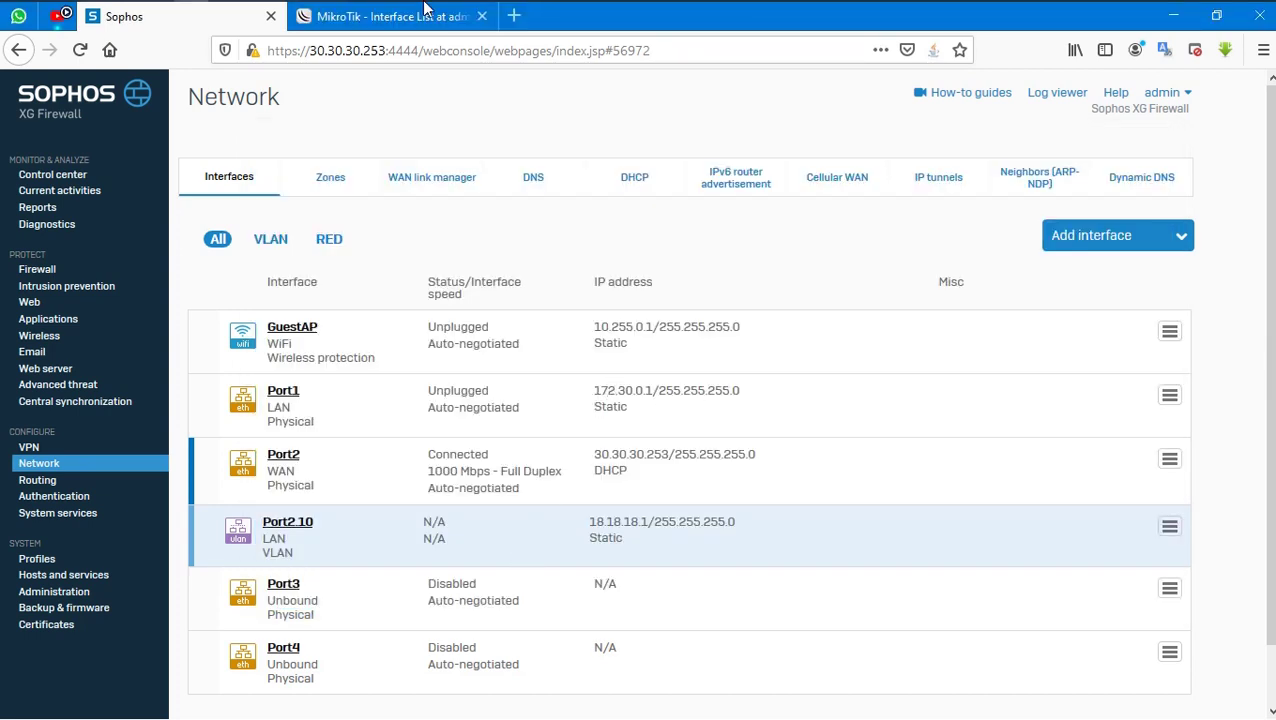
# Step: Ping the Port1 address 172.30.0.1 from Command Prompt, stop the ping and return to the Sophos page
pyautogui.click(340, 12)
pyautogui.press('Up')
pyautogui.press('Up')
pyautogui.press('Up')
pyautogui.press('Up')
pyautogui.press('Up')
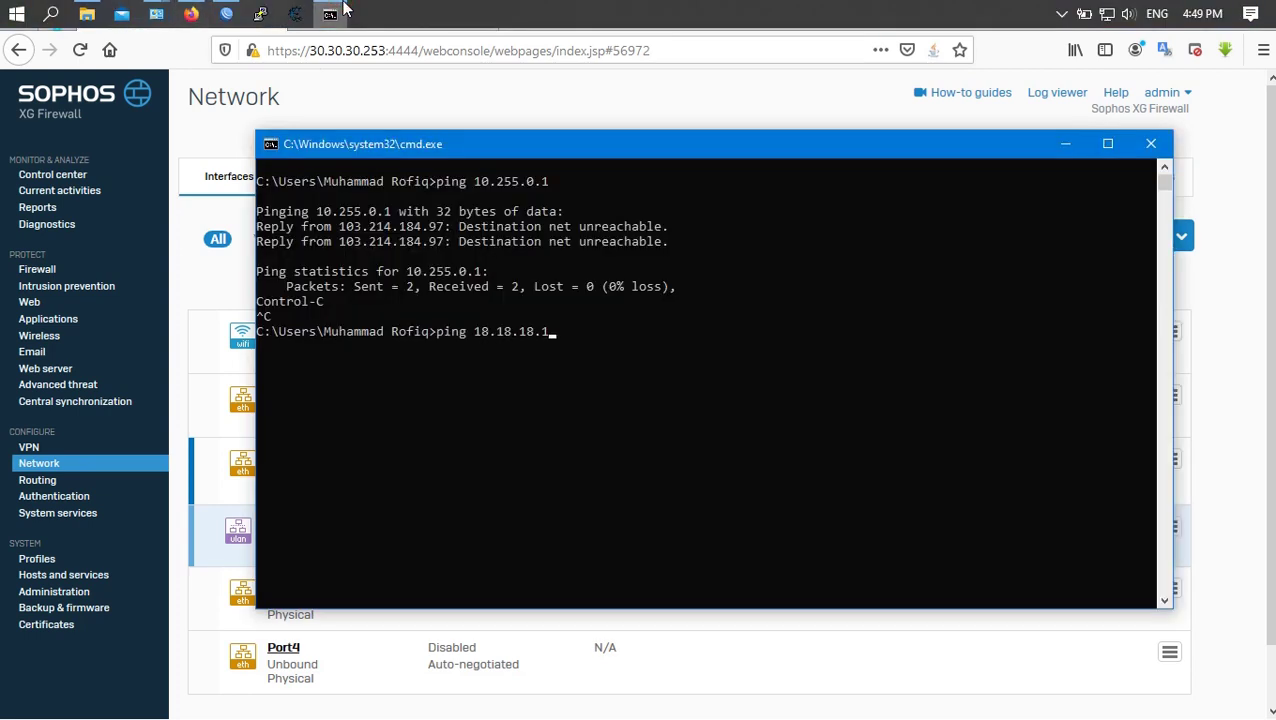
pyautogui.press('Return')
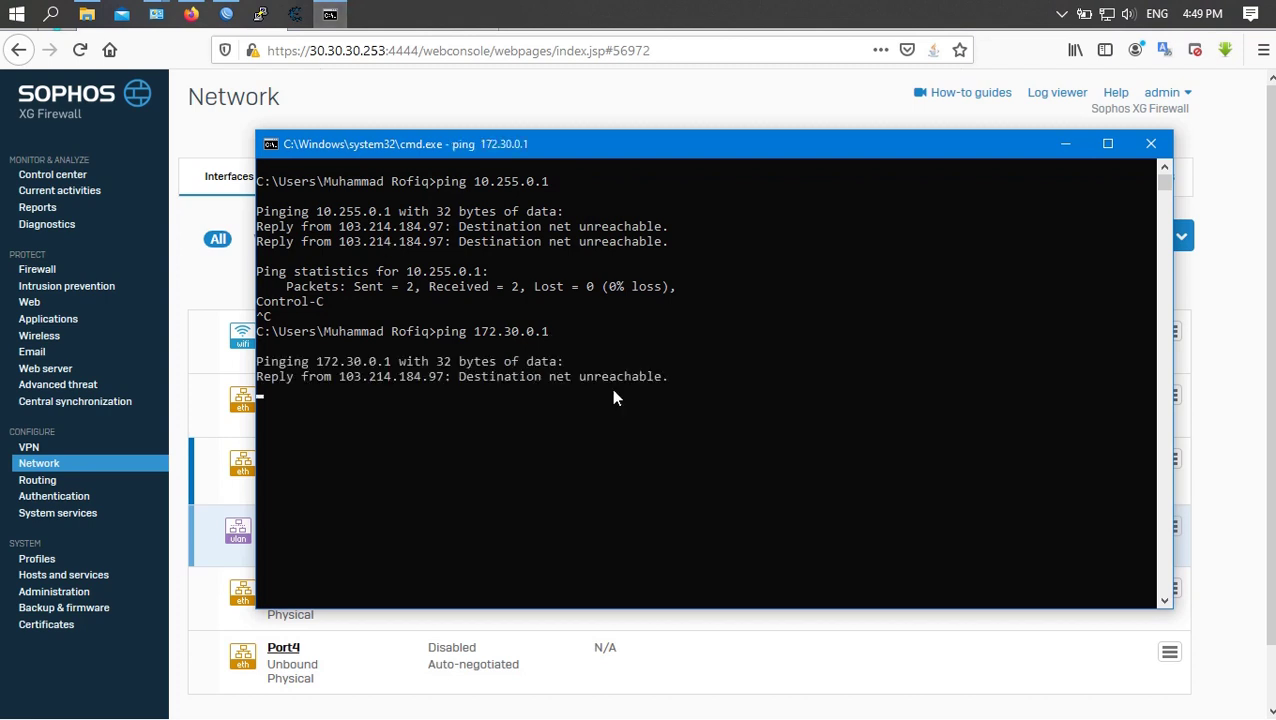
pyautogui.hotkey('ctrl', 'c')
pyautogui.click(1237, 440)
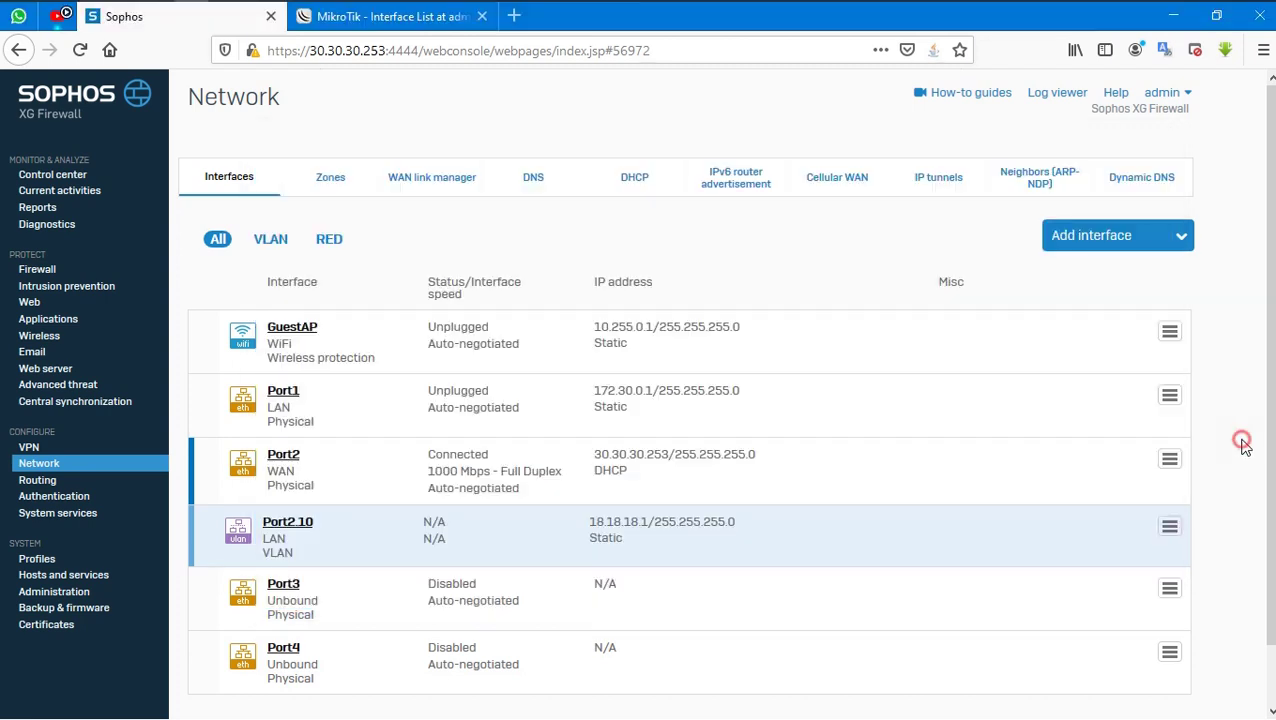
# Step: Ping the Port2.10 VLAN address 18.18.18.1 from Command Prompt, stop the ping and return to the Sophos page
pyautogui.scroll(-1, 780, 490)
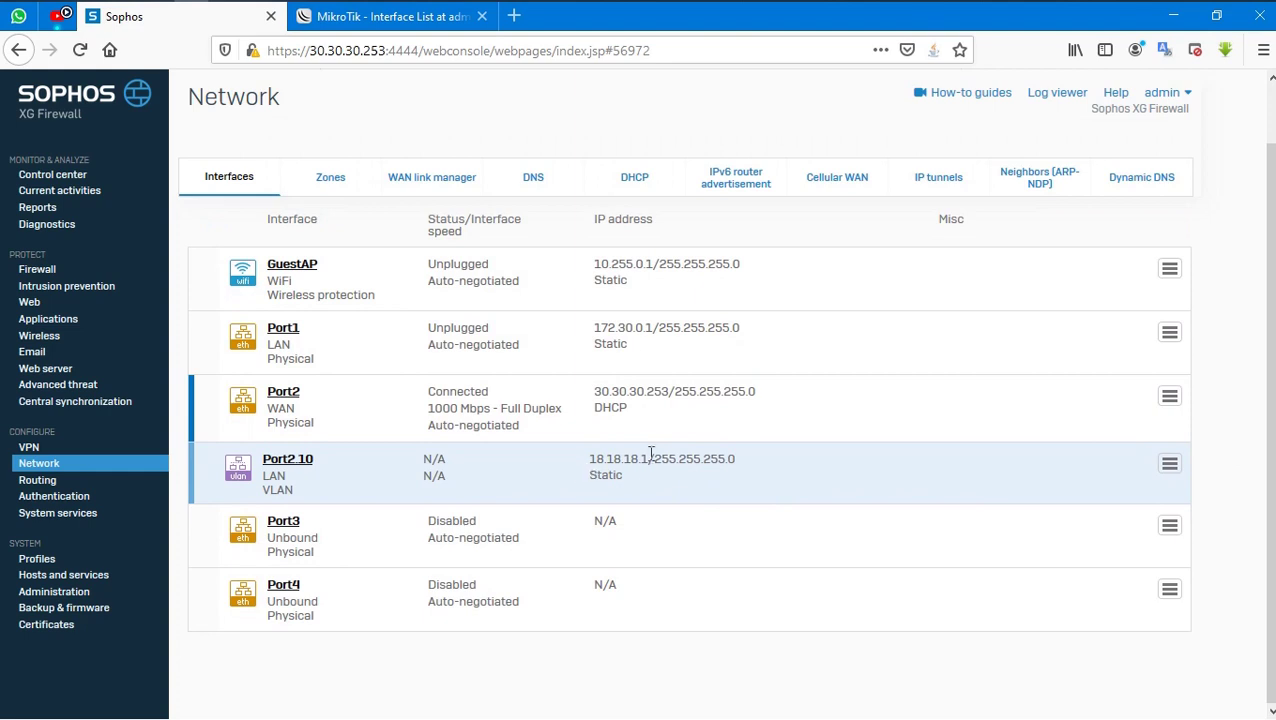
pyautogui.click(329, 14)
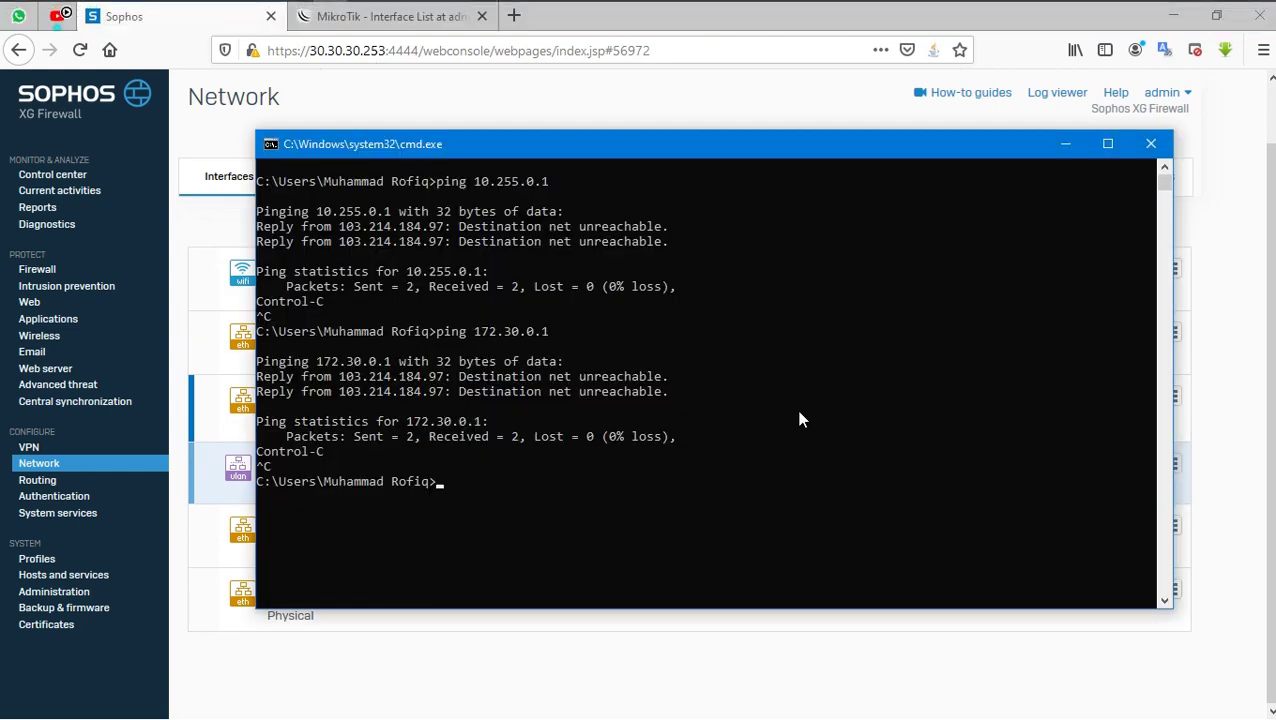
pyautogui.write('ping 18.18.18.1')
pyautogui.press('Up')
pyautogui.press('Return')
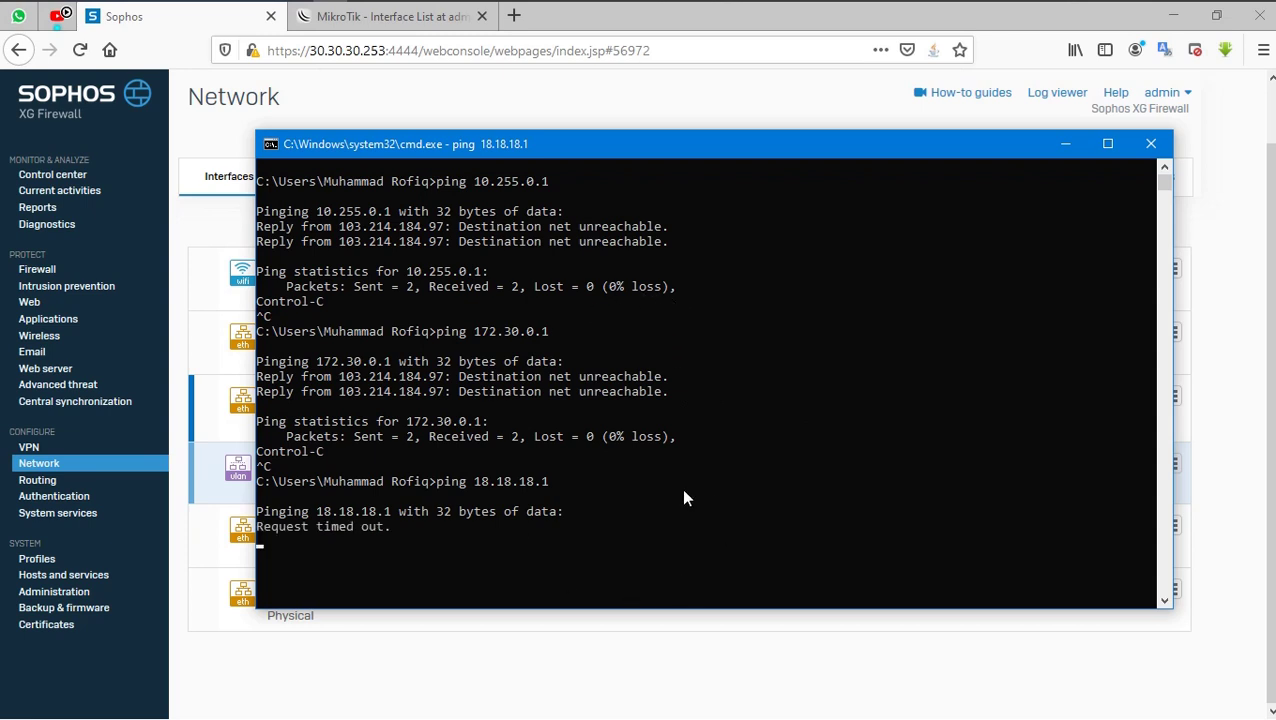
pyautogui.hotkey('ctrl', 'c')
pyautogui.scroll(1, 470, 350)
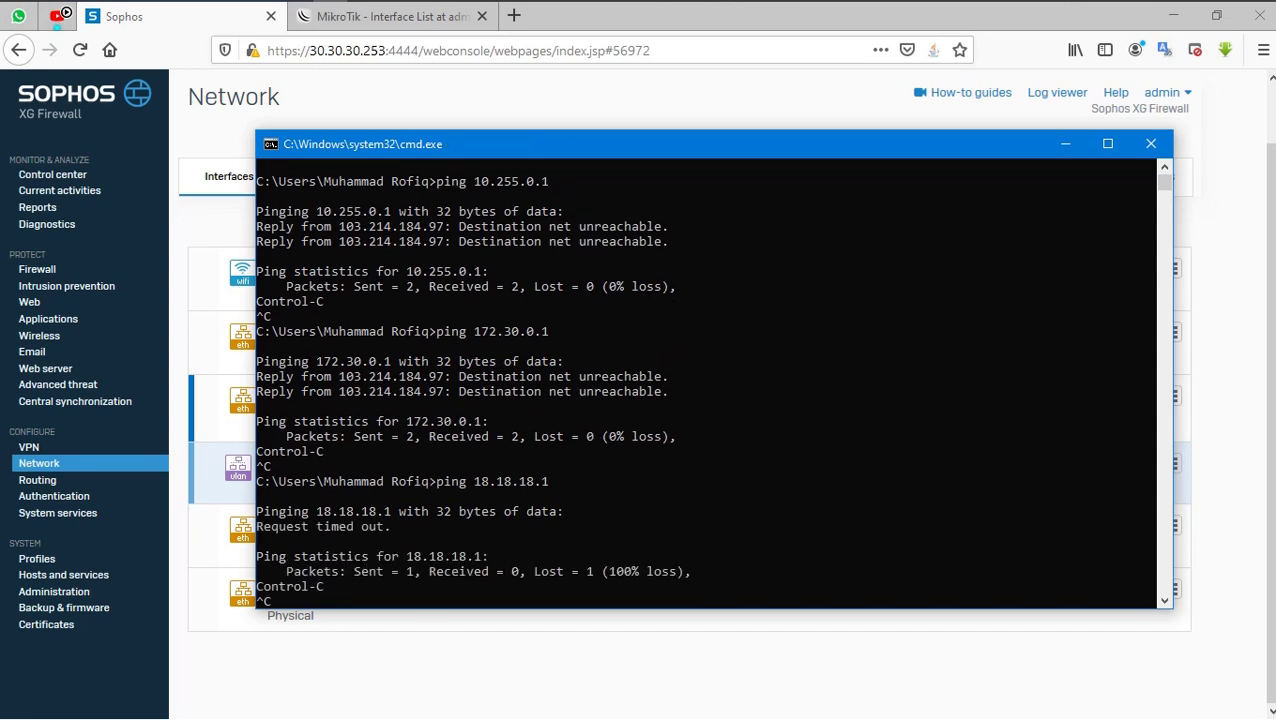
pyautogui.click(1193, 345)
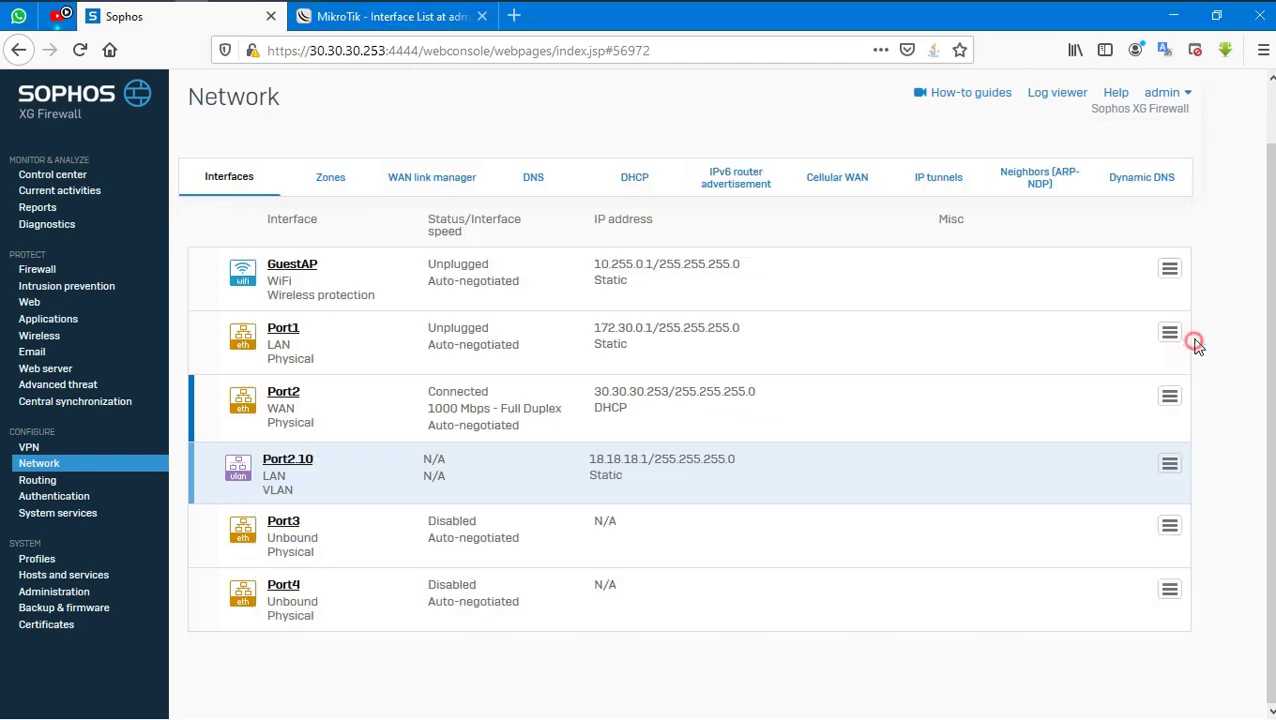
# Step: In the Sophos OSPF routing settings, add the network 30.30.30.0 /24 to area 109.109.109.109 and save it
pyautogui.click(40, 481)
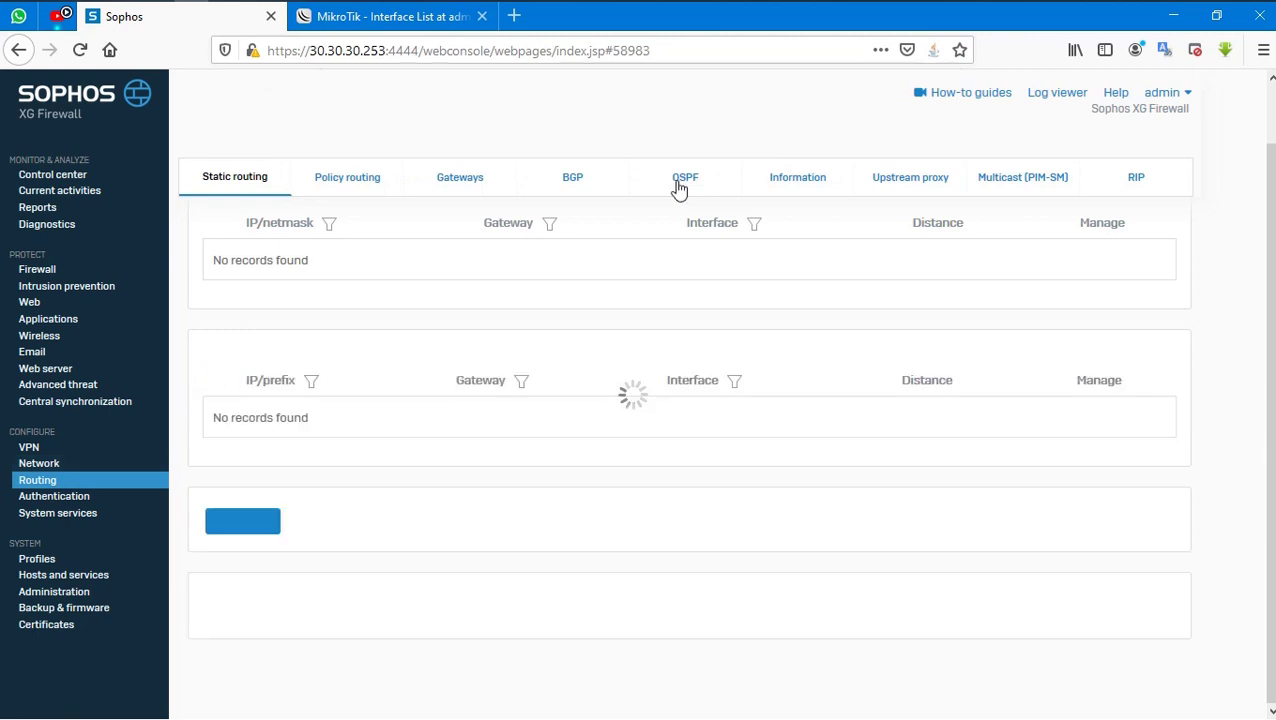
pyautogui.click(679, 189)
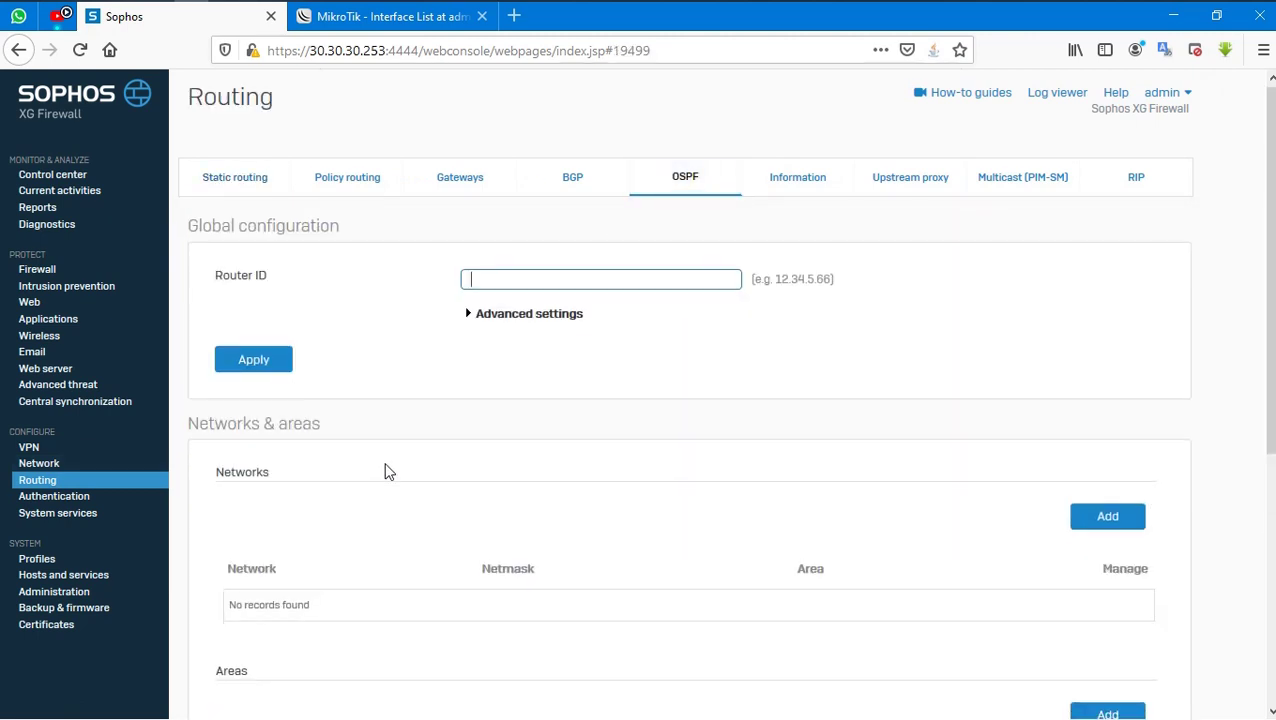
pyautogui.scroll(-5, 389, 472)
pyautogui.scroll(2, 678, 427)
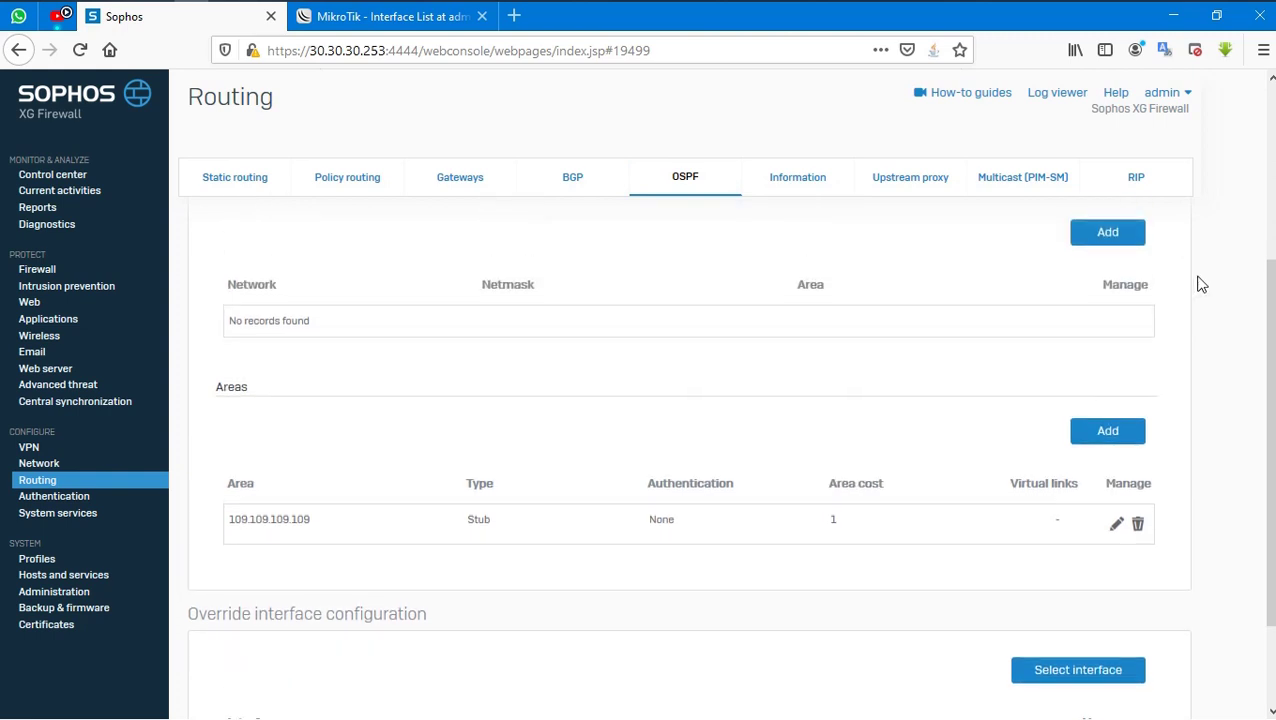
pyautogui.click(1104, 232)
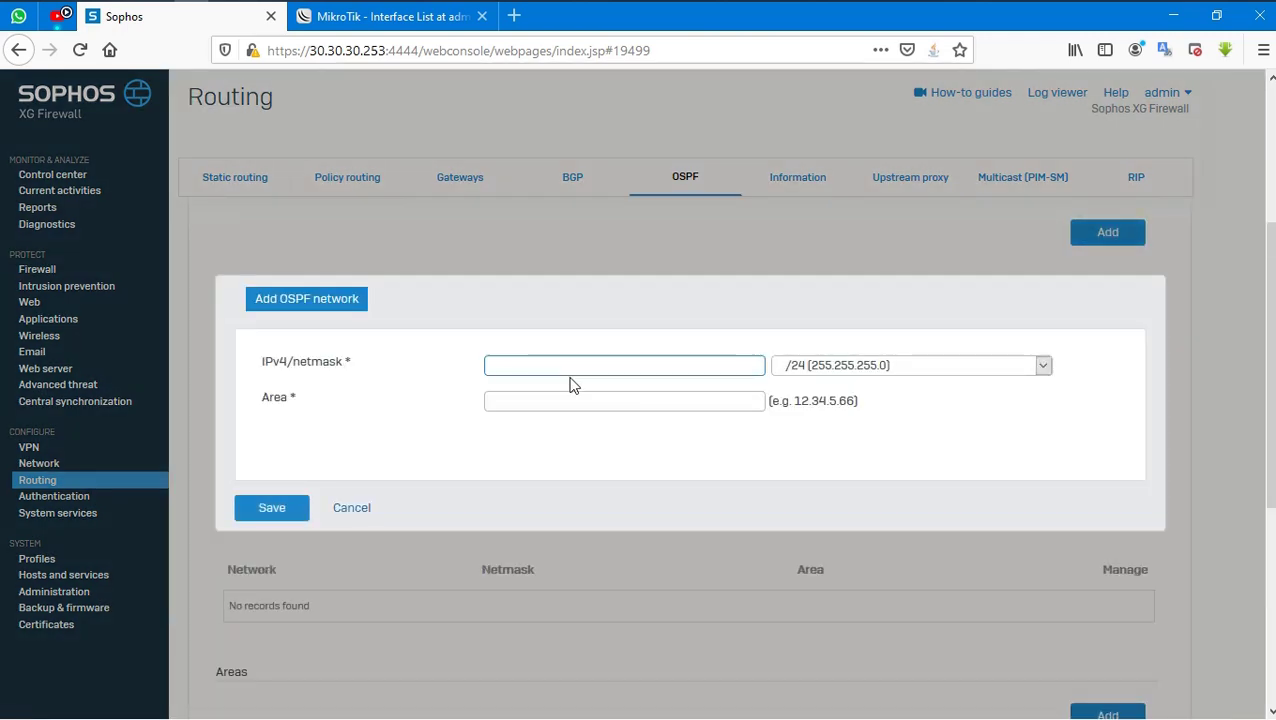
pyautogui.write('1')
pyautogui.press('BackSpace')
pyautogui.write('30.30.30.0')
pyautogui.click(504, 405)
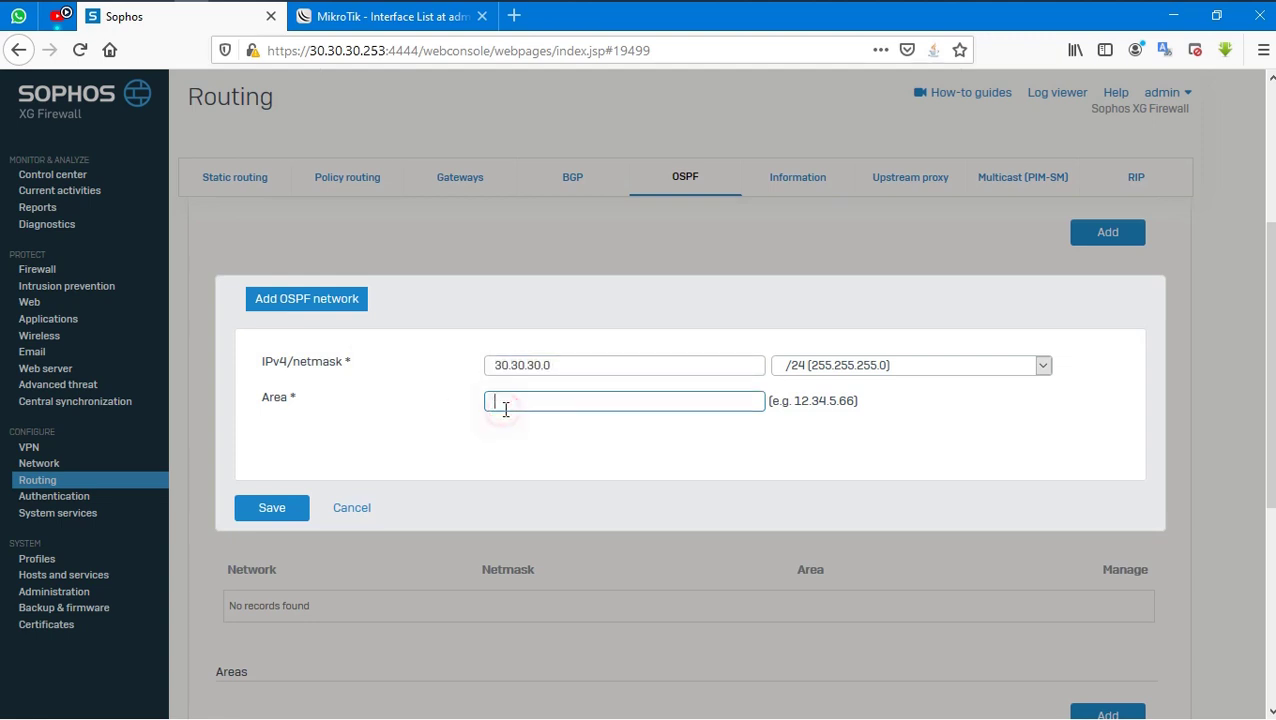
pyautogui.hotkey('ctrl', 'v')
pyautogui.click(272, 508)
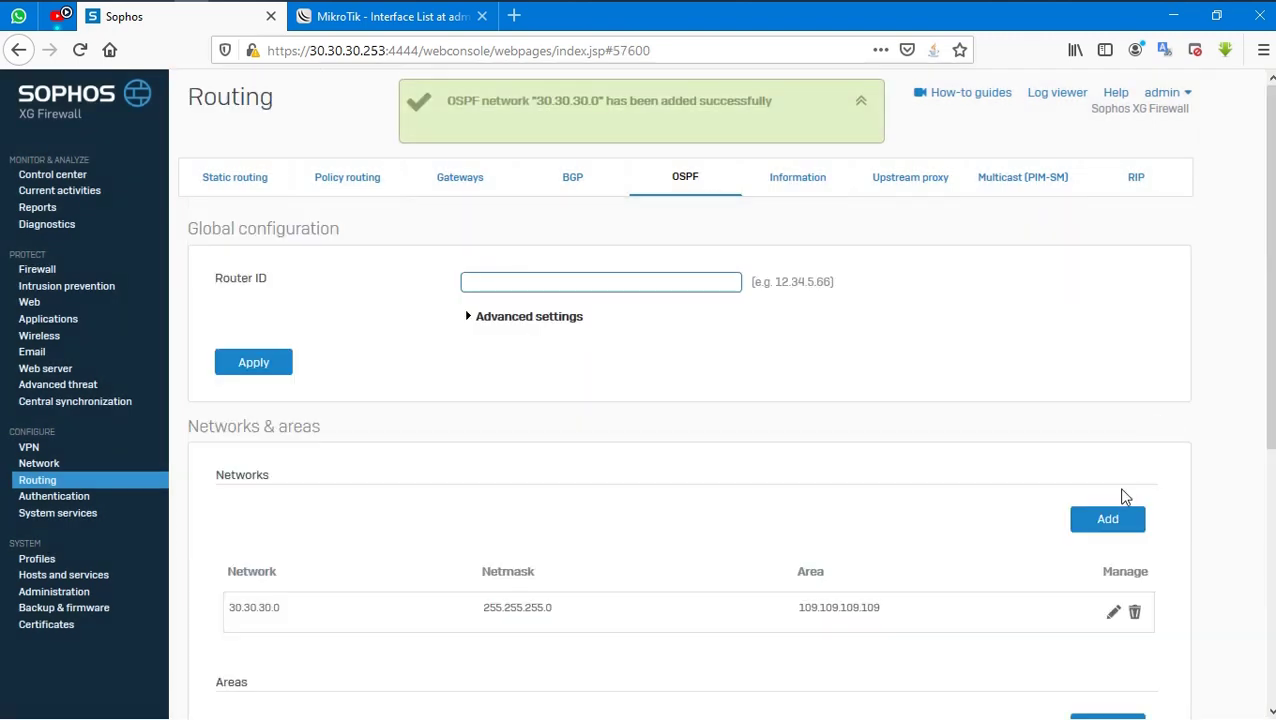
# Step: Add the OSPF network 18.18.18.0 /24 to area 109.109.109.109 and save it
pyautogui.scroll(-2, 1120, 480)
pyautogui.click(1112, 422)
pyautogui.scroll(-2, 560, 520)
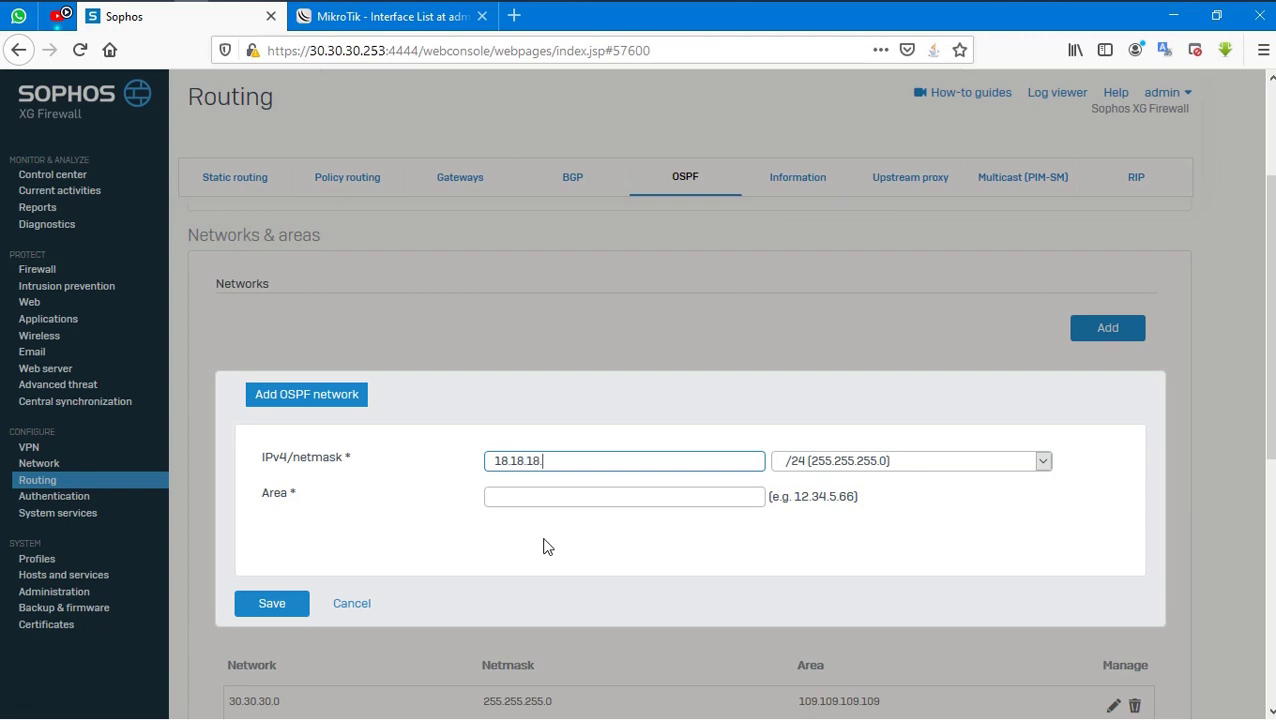
pyautogui.click(558, 498)
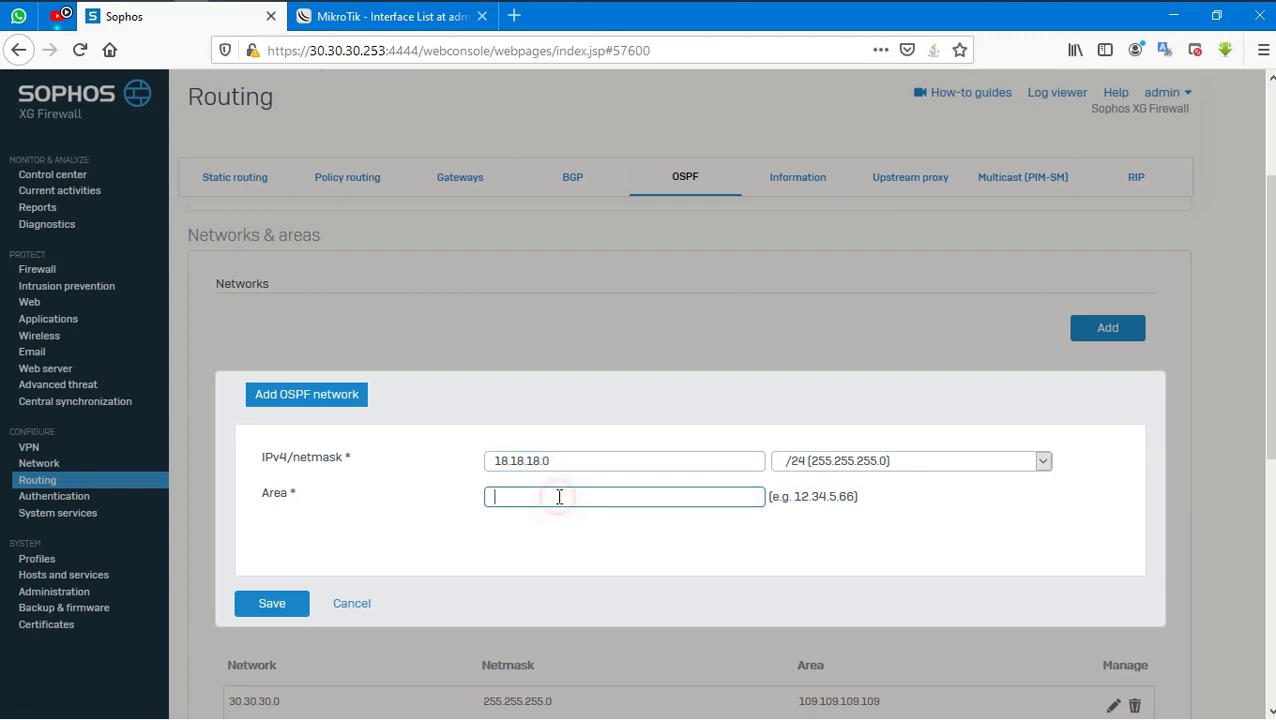
pyautogui.hotkey('ctrl', 'v')
pyautogui.click(266, 605)
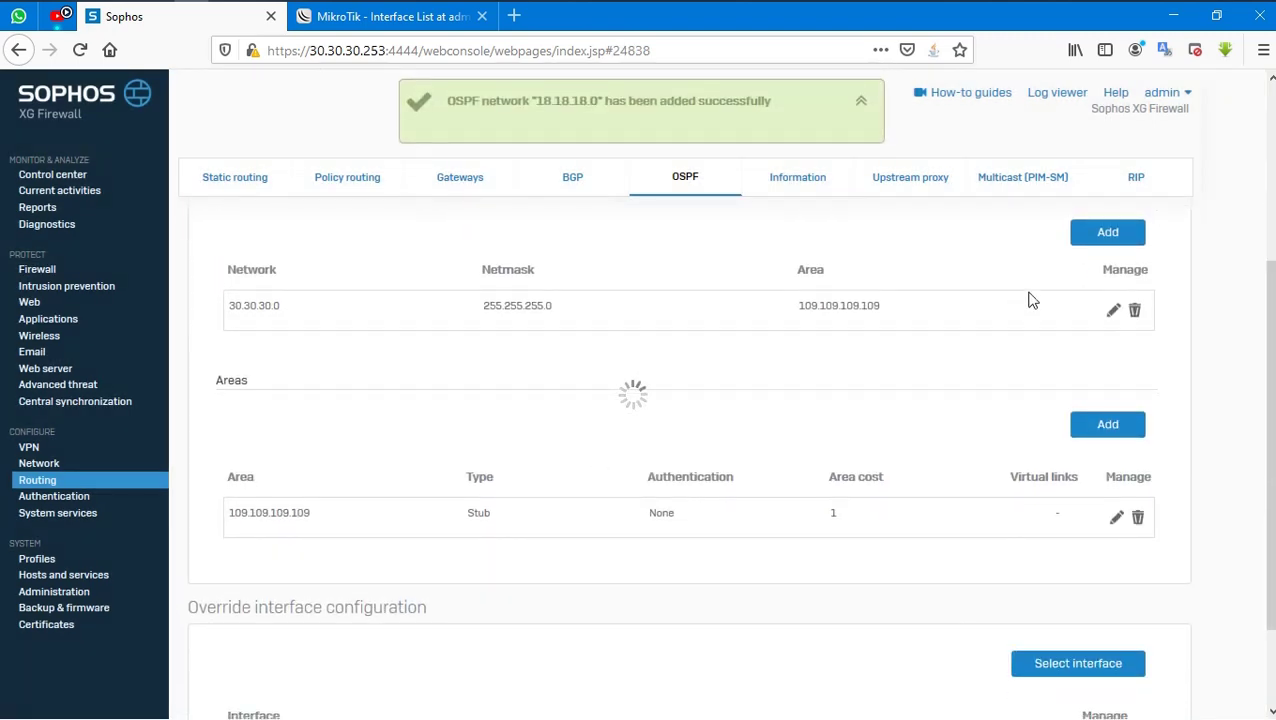
# Step: Add the OSPF network 172.30.0.0 /24 to area 109.109.109.109 and save it
pyautogui.scroll(-2, 1113, 401)
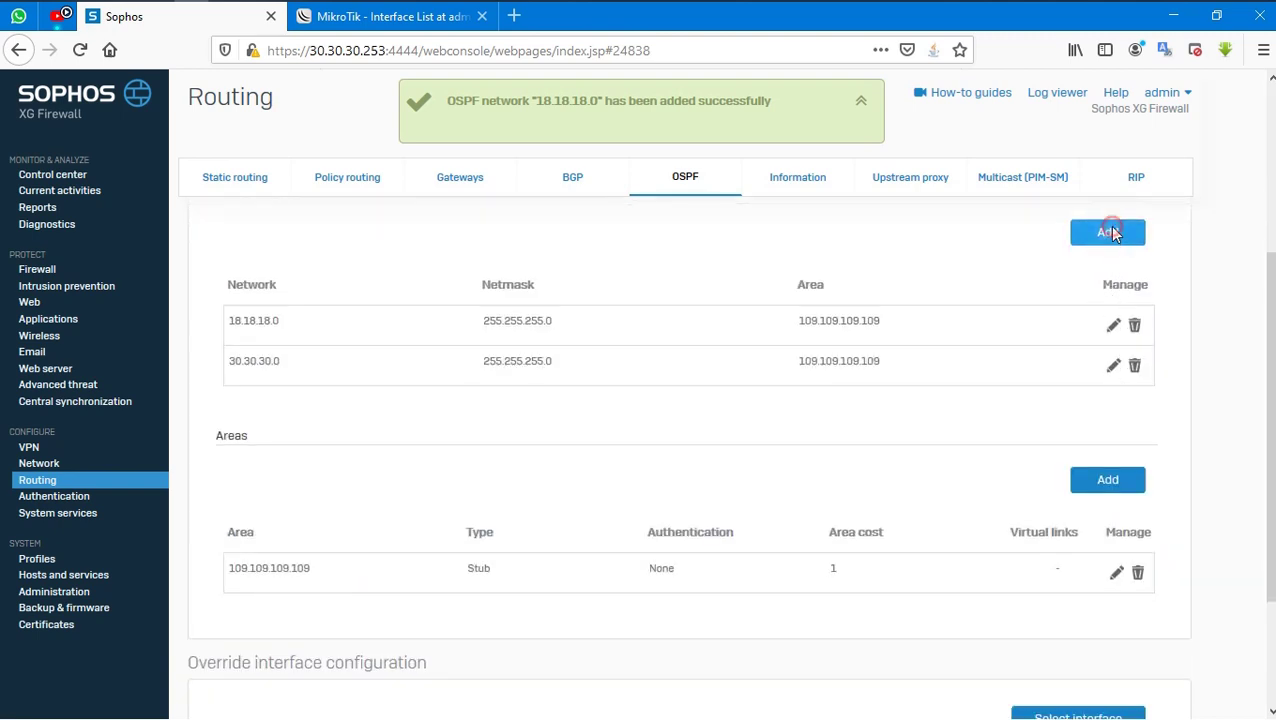
pyautogui.click(1107, 232)
pyautogui.write('172.30.0.0')
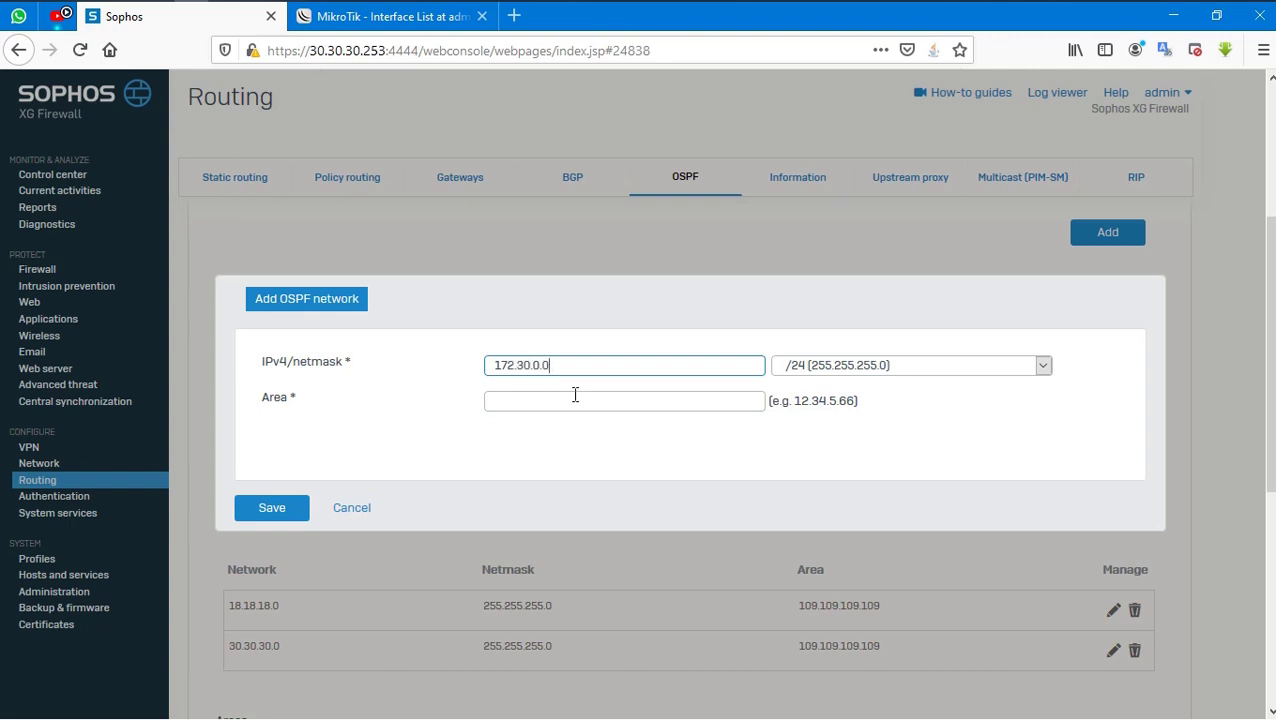
pyautogui.click(575, 400)
pyautogui.hotkey('ctrl', 'v')
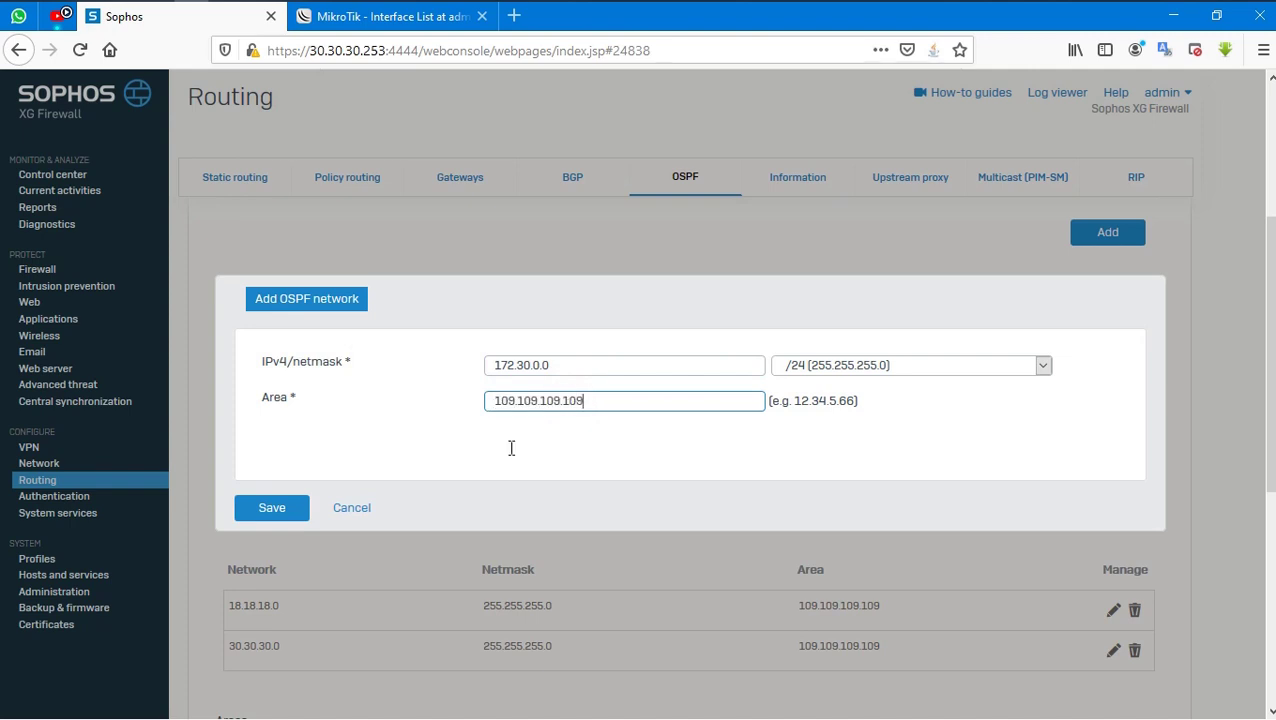
pyautogui.click(288, 507)
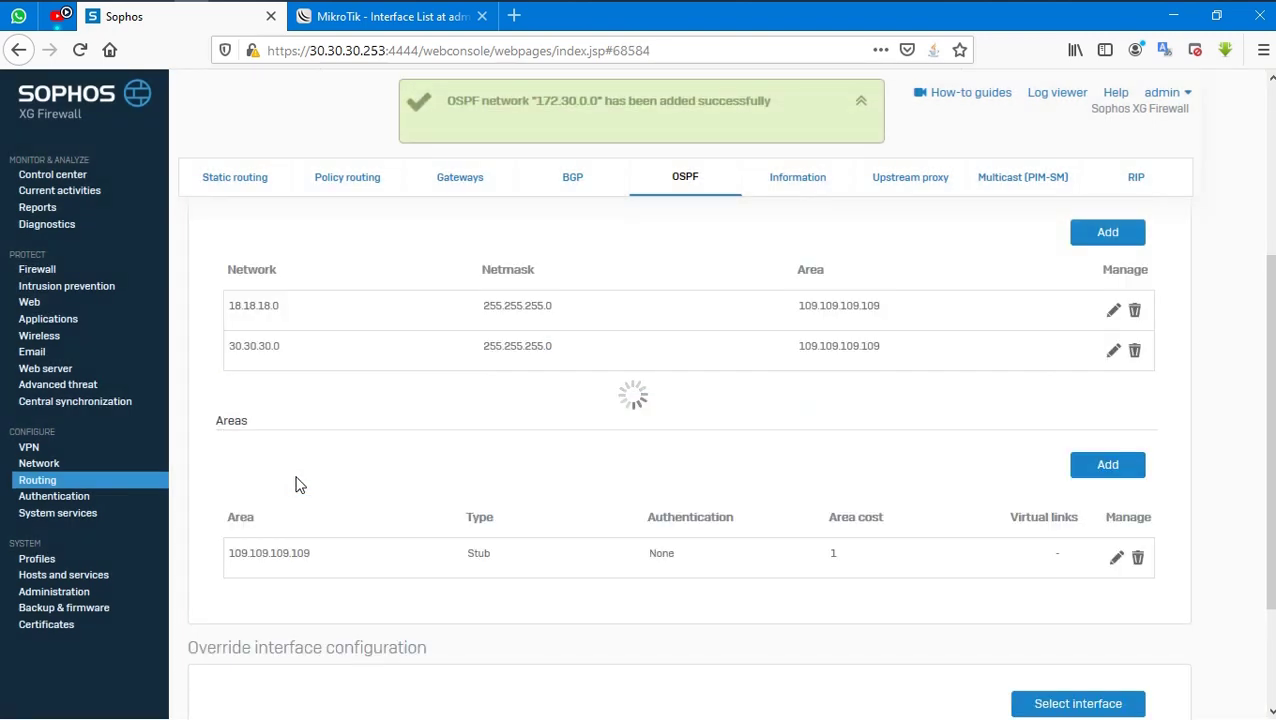
pyautogui.scroll(-3, 783, 521)
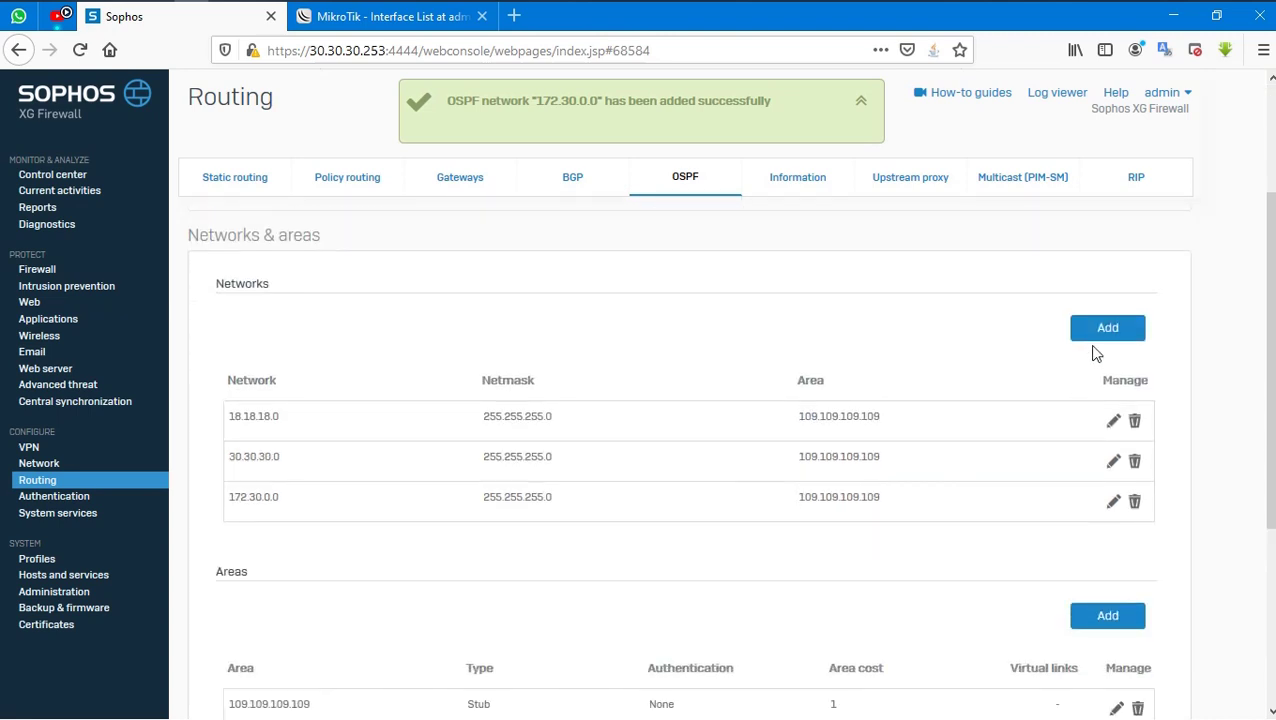
# Step: Add the OSPF network 10.250.0.0 /24 to area 109.109.109.109 and save it
pyautogui.click(1093, 335)
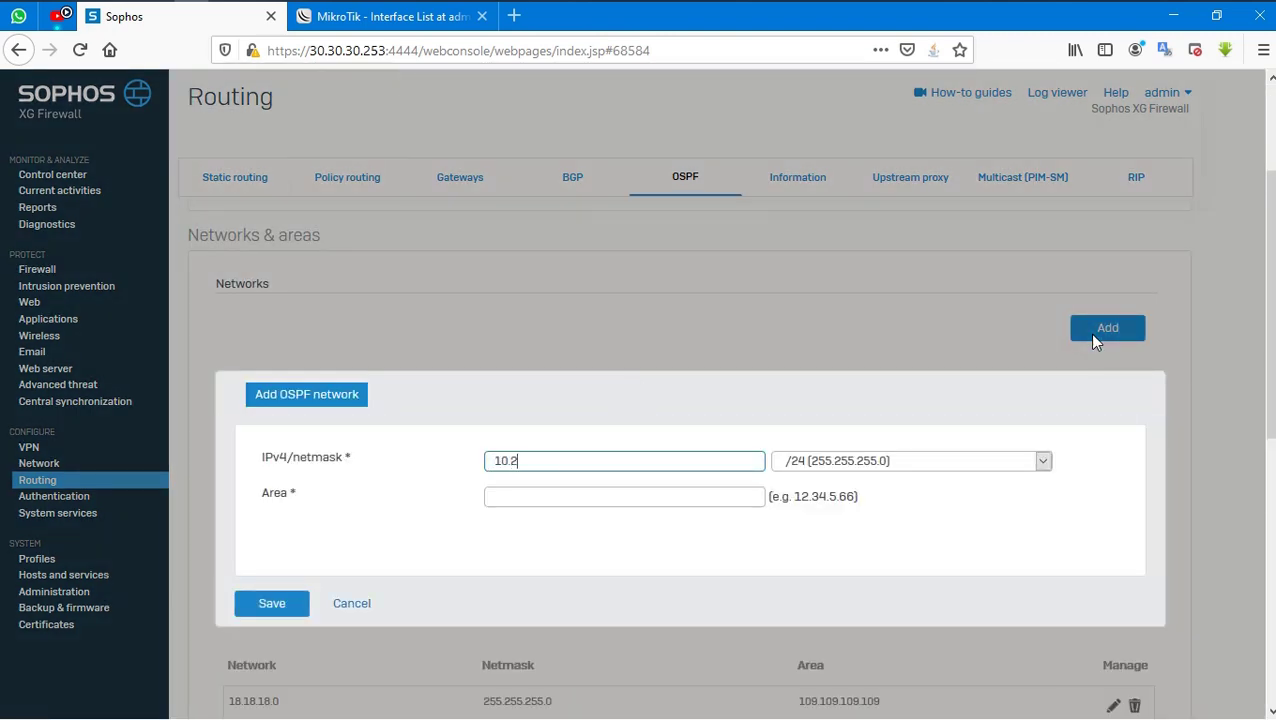
pyautogui.write('10.250.')
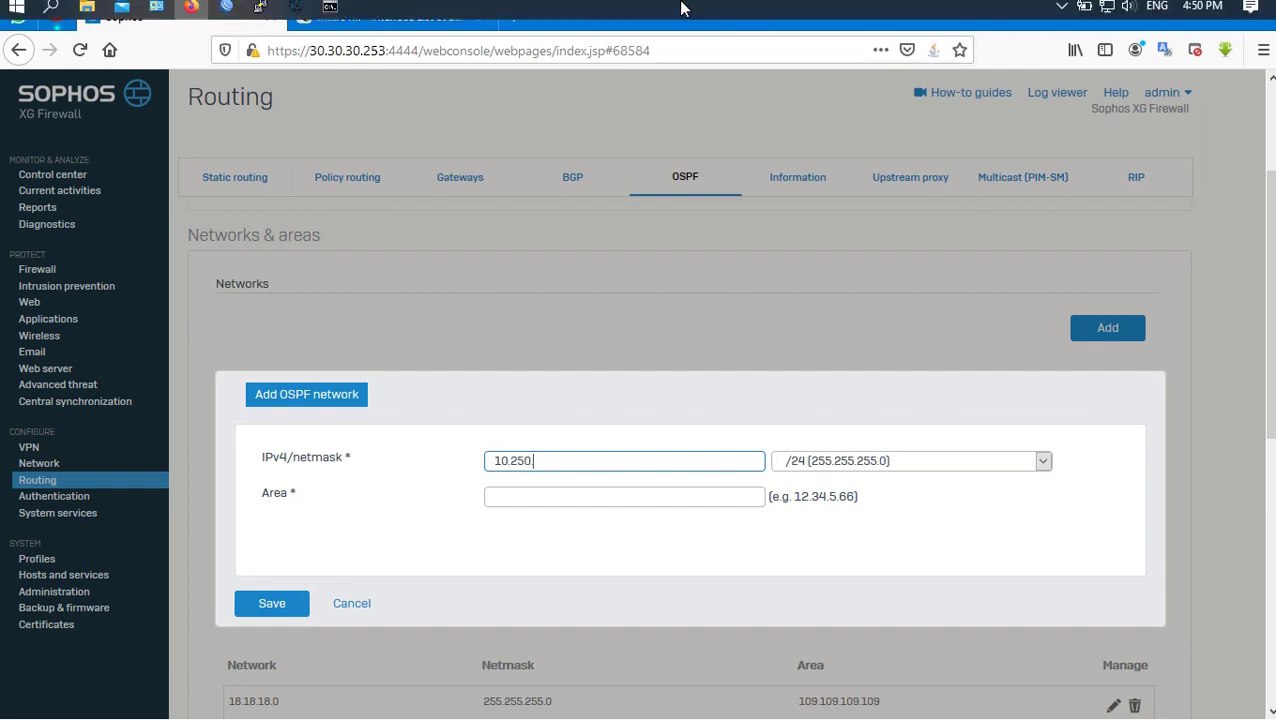
pyautogui.click(346, 10)
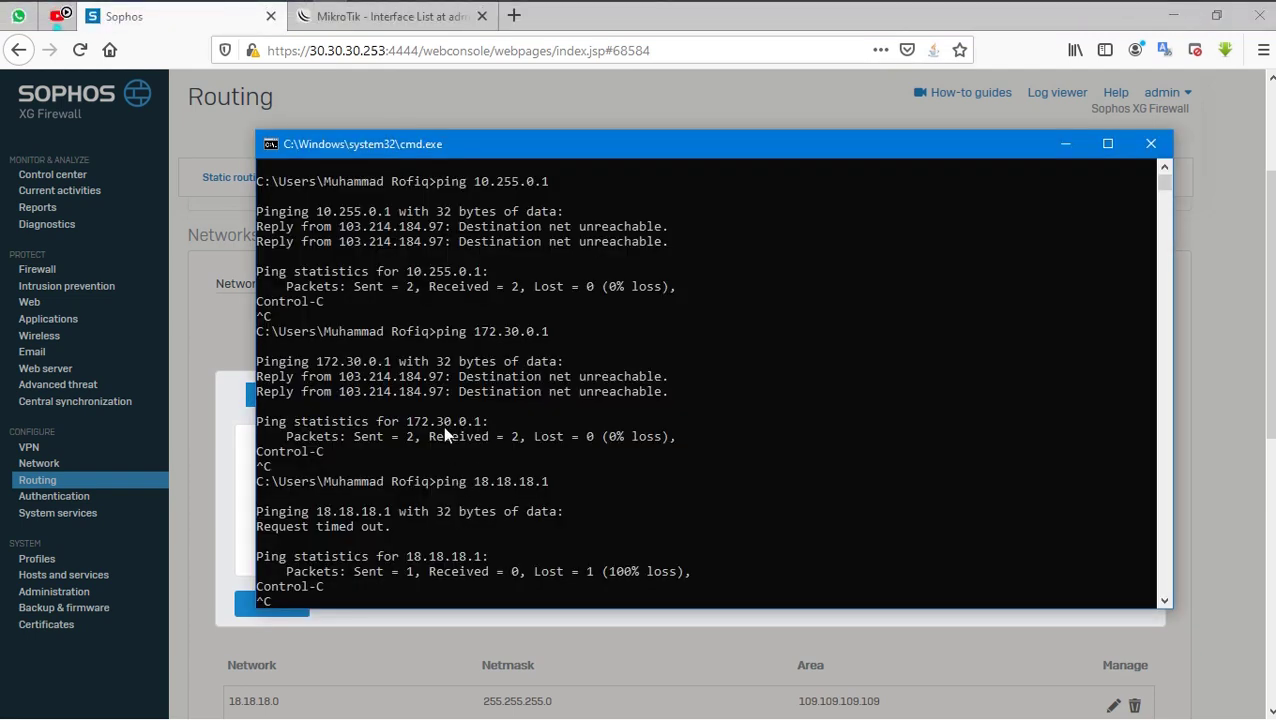
pyautogui.click(1053, 147)
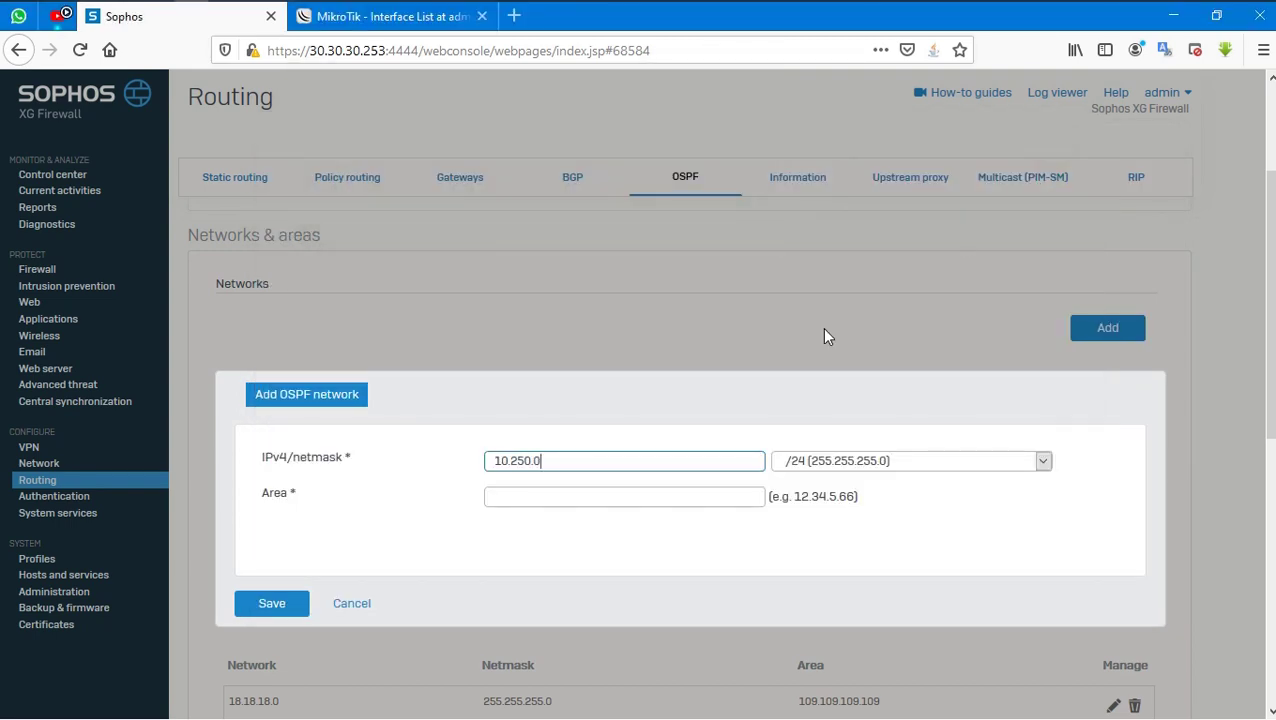
pyautogui.click(558, 498)
pyautogui.write('109.109.109.109')
pyautogui.click(280, 601)
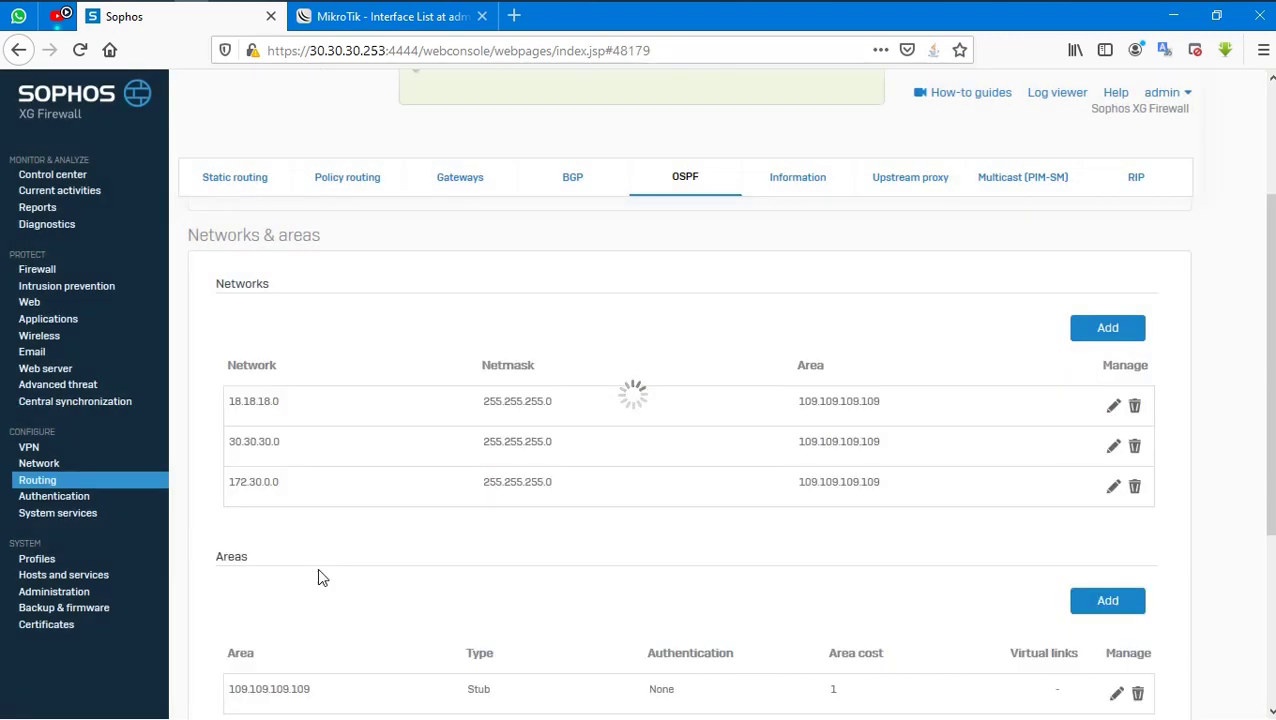
pyautogui.scroll(-4, 395, 484)
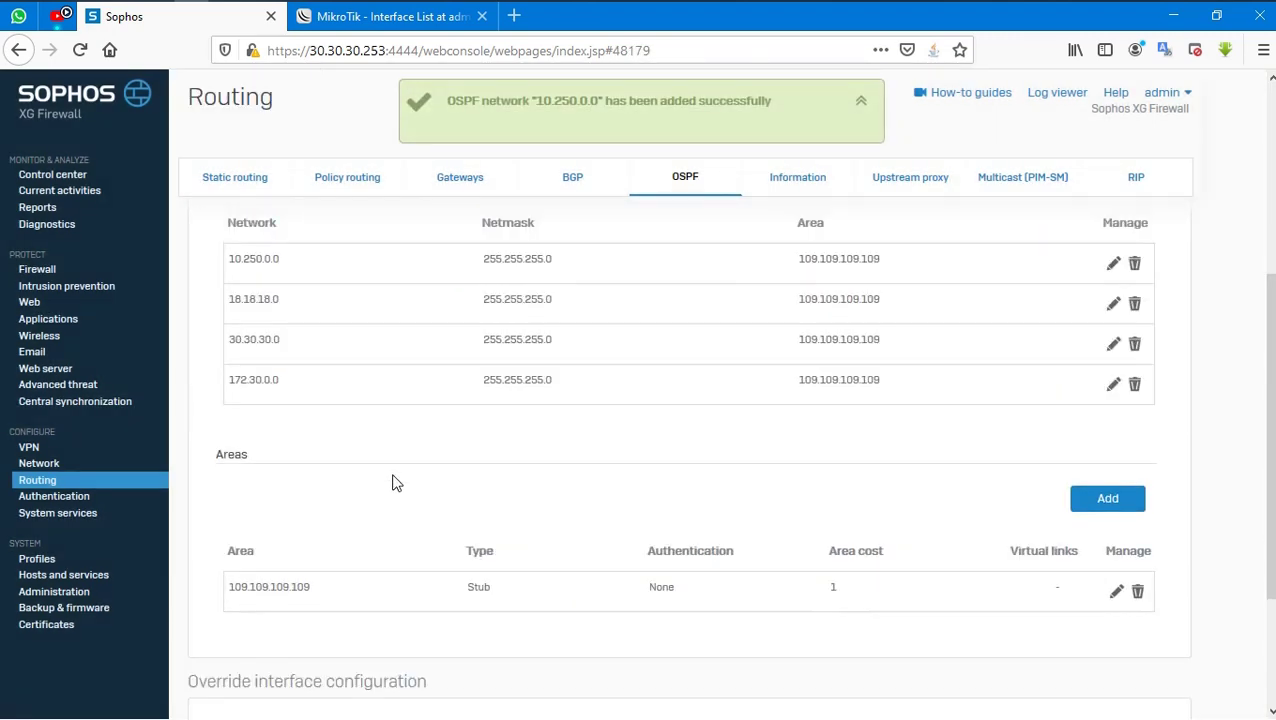
pyautogui.scroll(2, 430, 584)
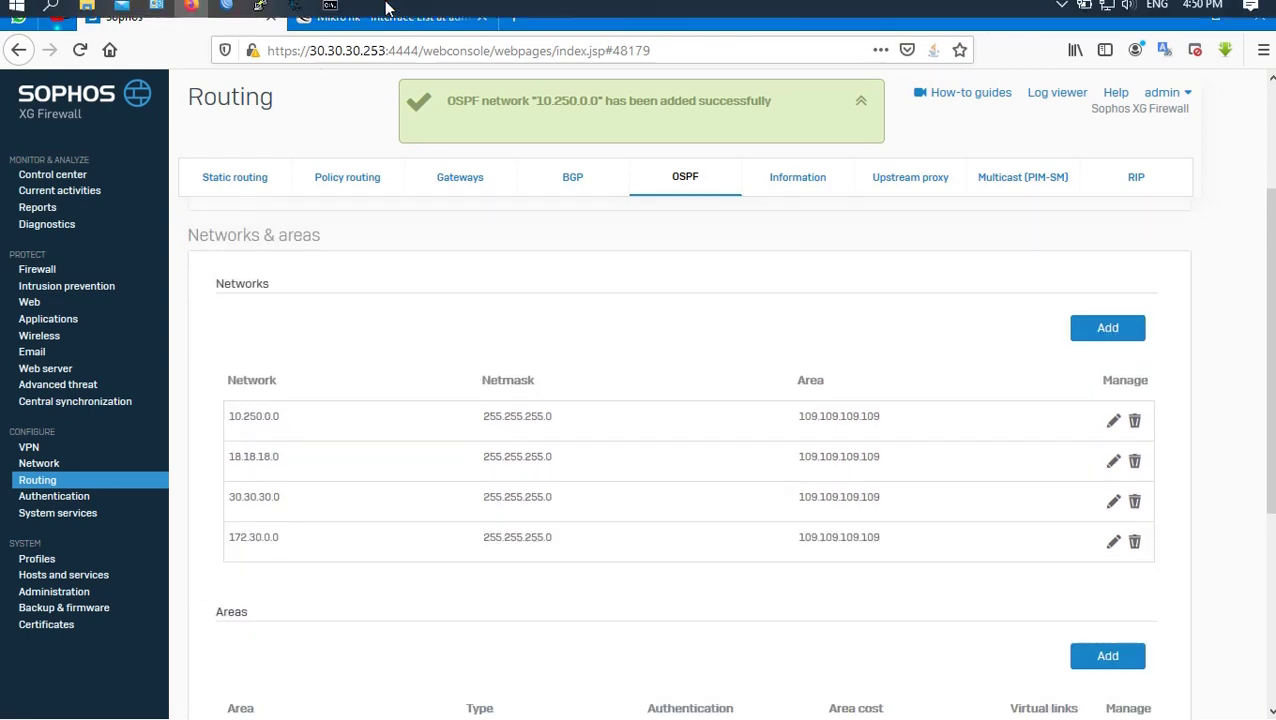
# Step: Switch to WinBox and set the default OSPF instance to redistribute connected, static and other OSPF routes as type 2
pyautogui.click(227, 14)
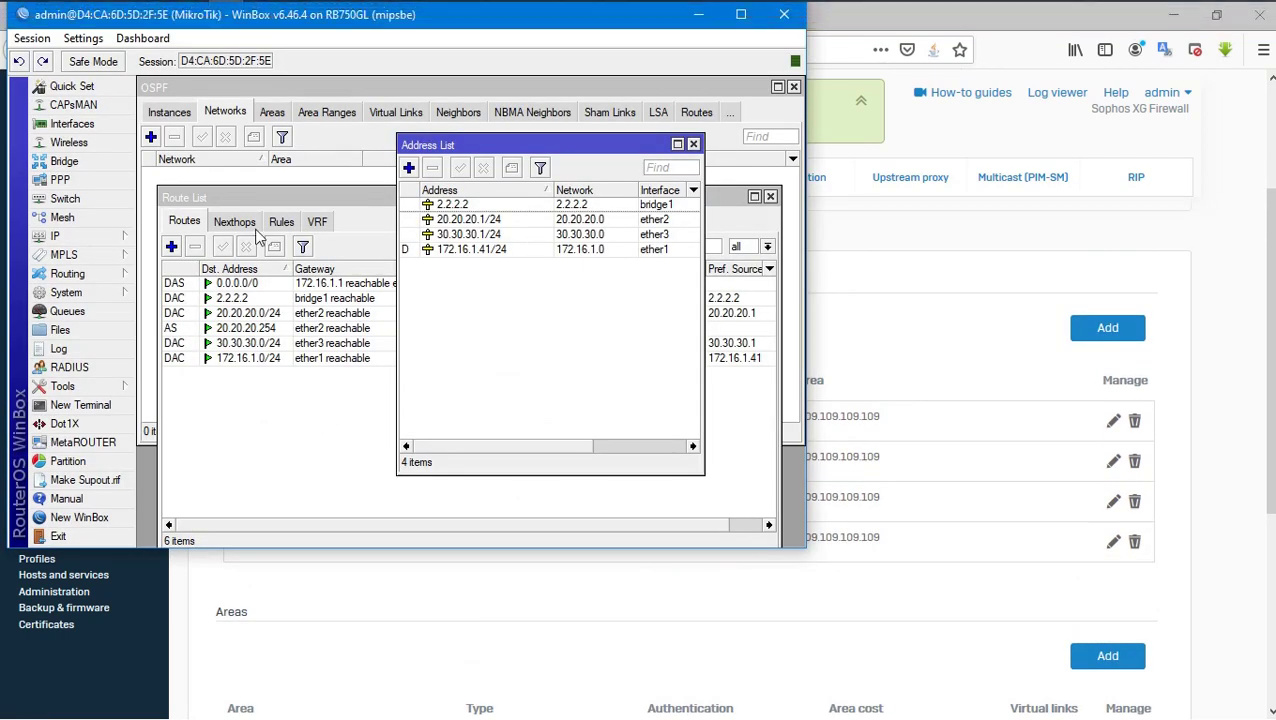
pyautogui.click(230, 113)
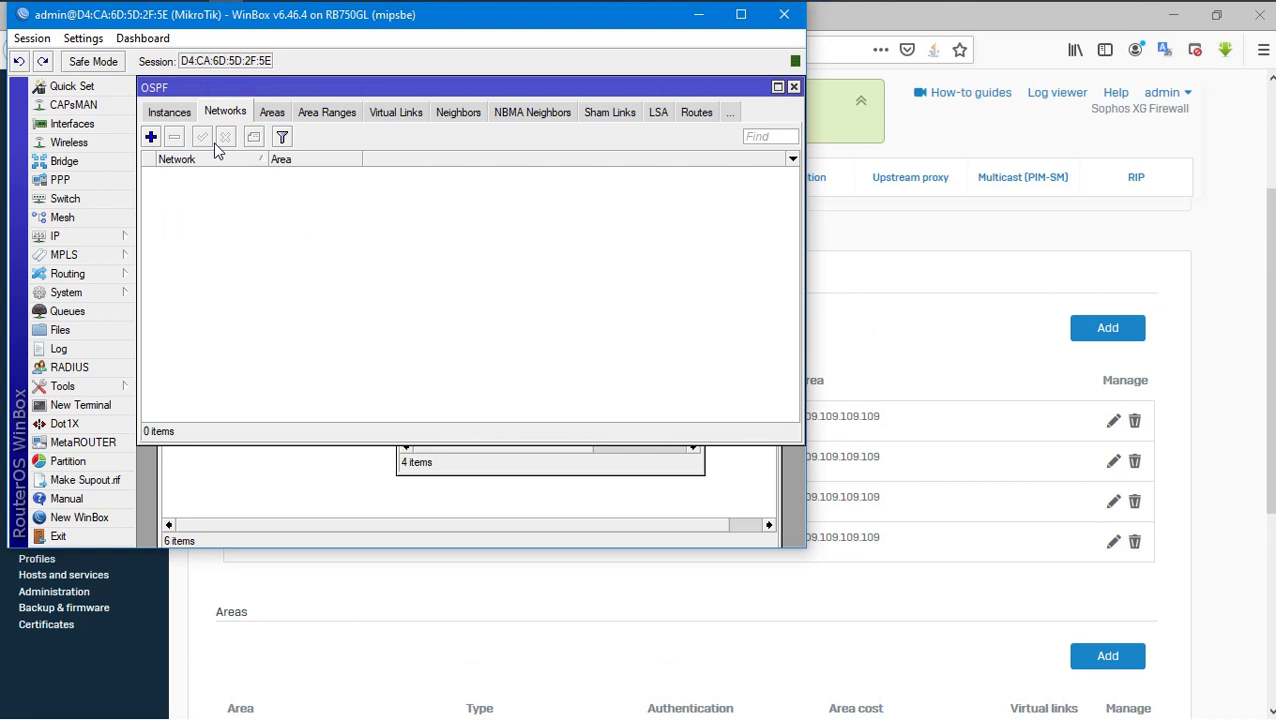
pyautogui.click(170, 112)
pyautogui.doubleClick(186, 174)
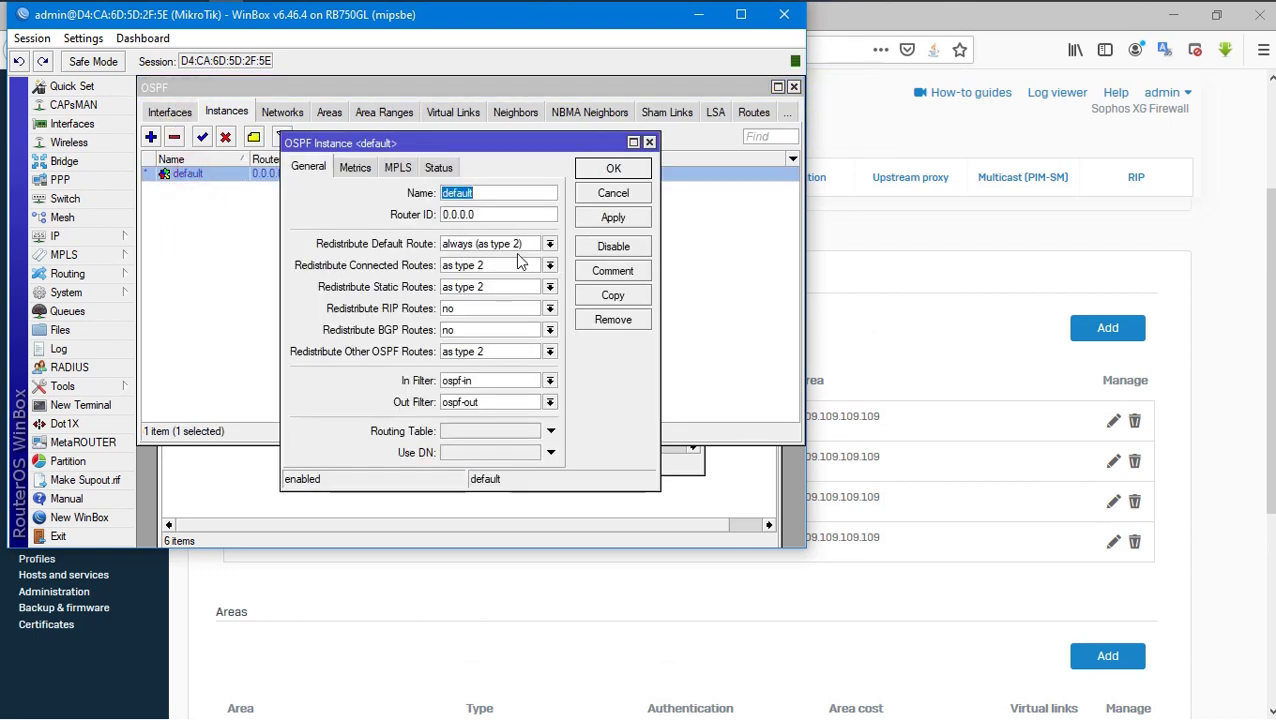
pyautogui.click(515, 249)
pyautogui.click(490, 266)
pyautogui.click(497, 267)
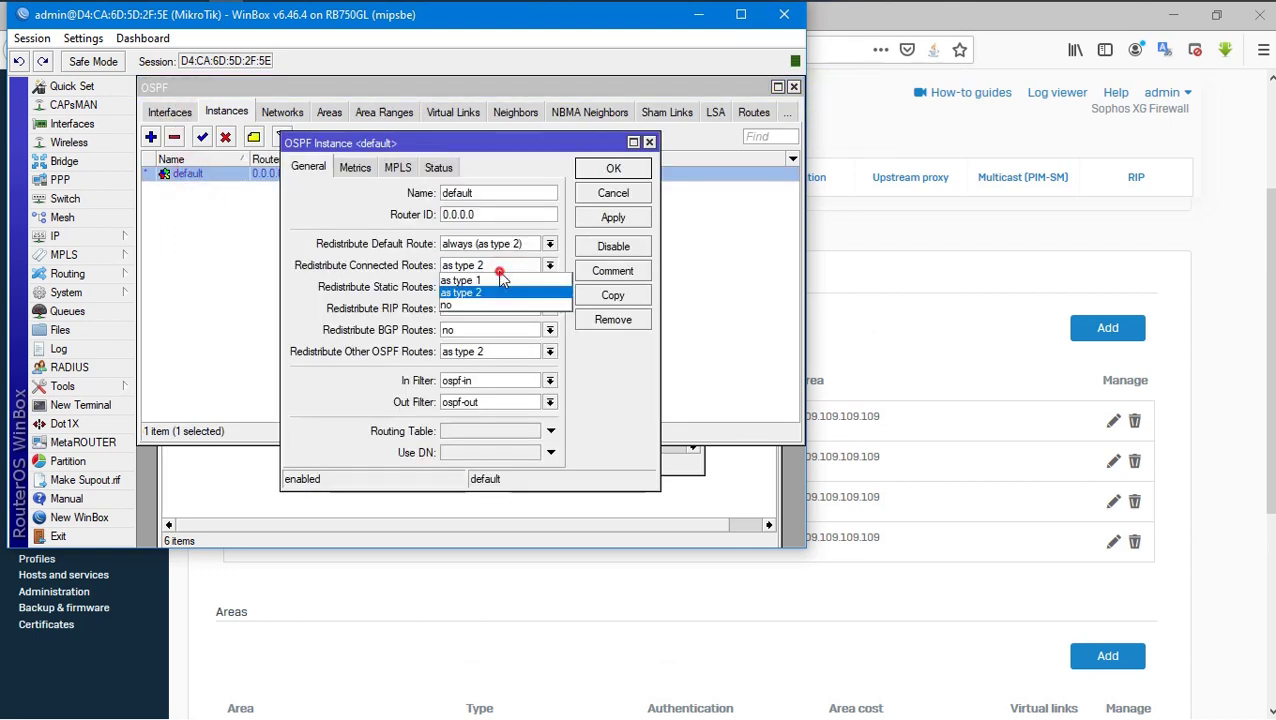
pyautogui.click(484, 294)
pyautogui.click(478, 287)
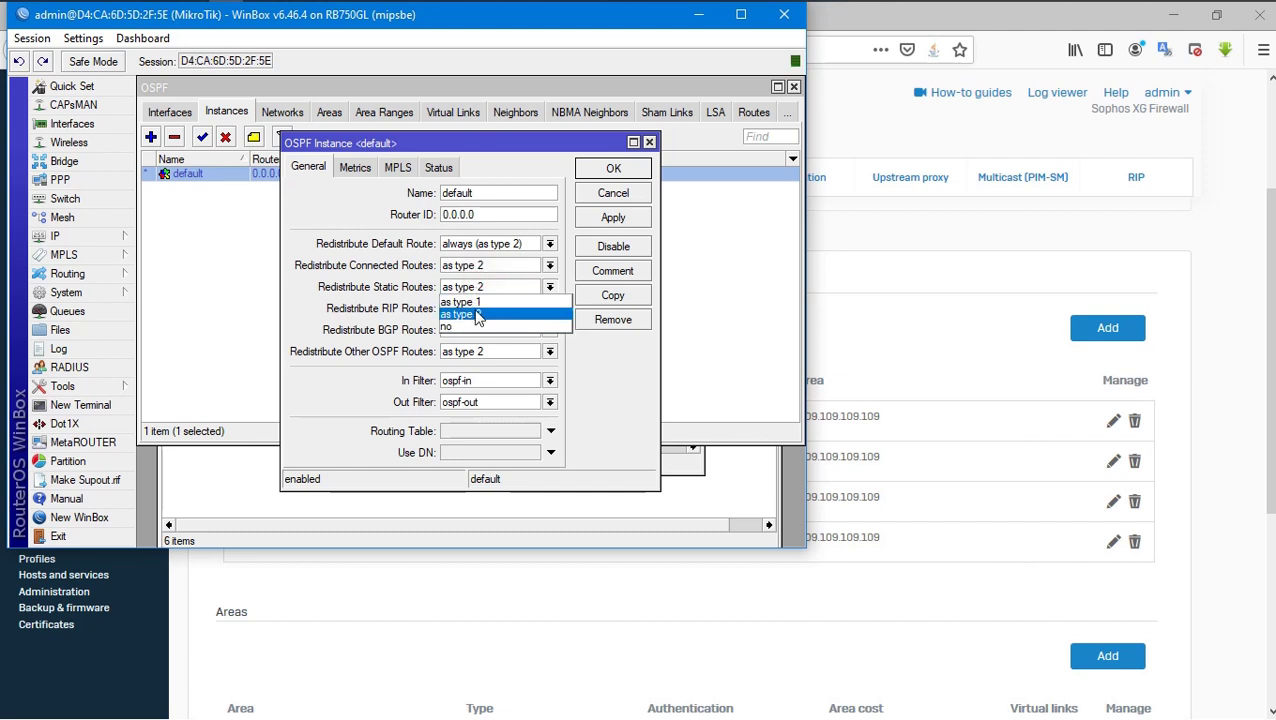
pyautogui.click(478, 312)
pyautogui.click(455, 351)
pyautogui.click(513, 379)
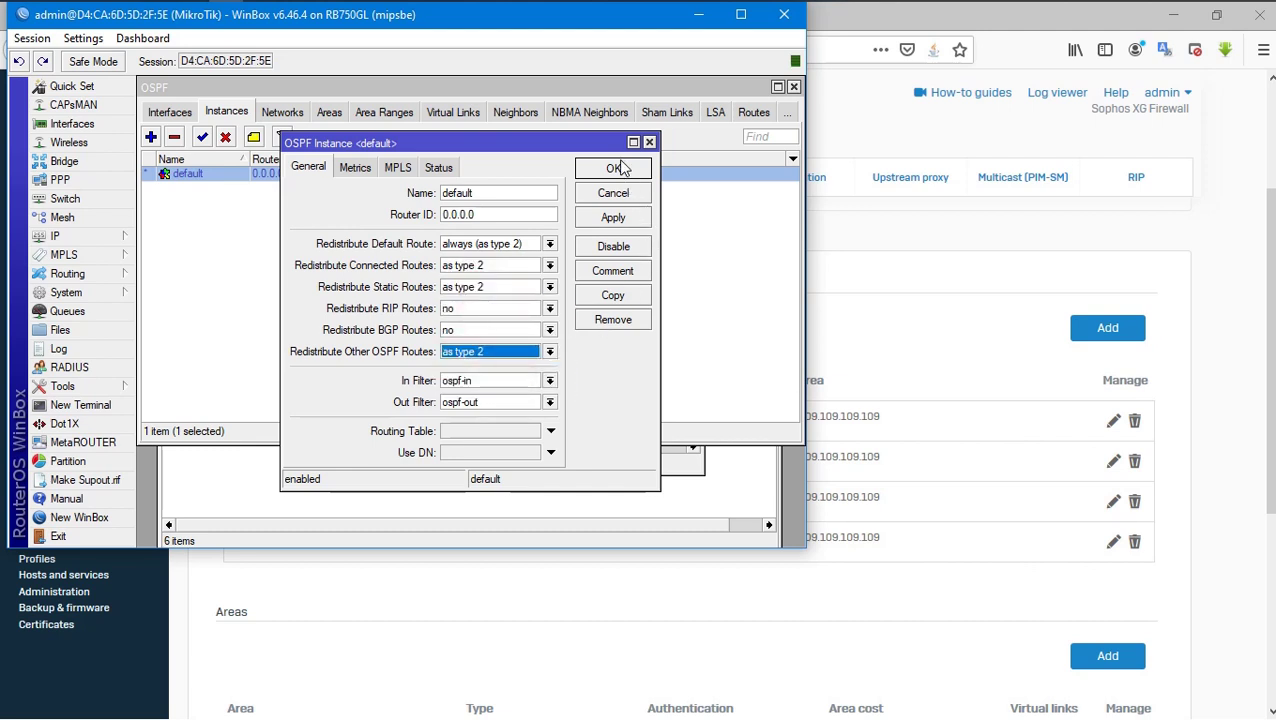
pyautogui.click(616, 168)
# Step: Add the OSPF network 30.30.30.0/24 to area1 on the MikroTik, keeping the address list beside it for reference
pyautogui.click(282, 112)
pyautogui.click(150, 137)
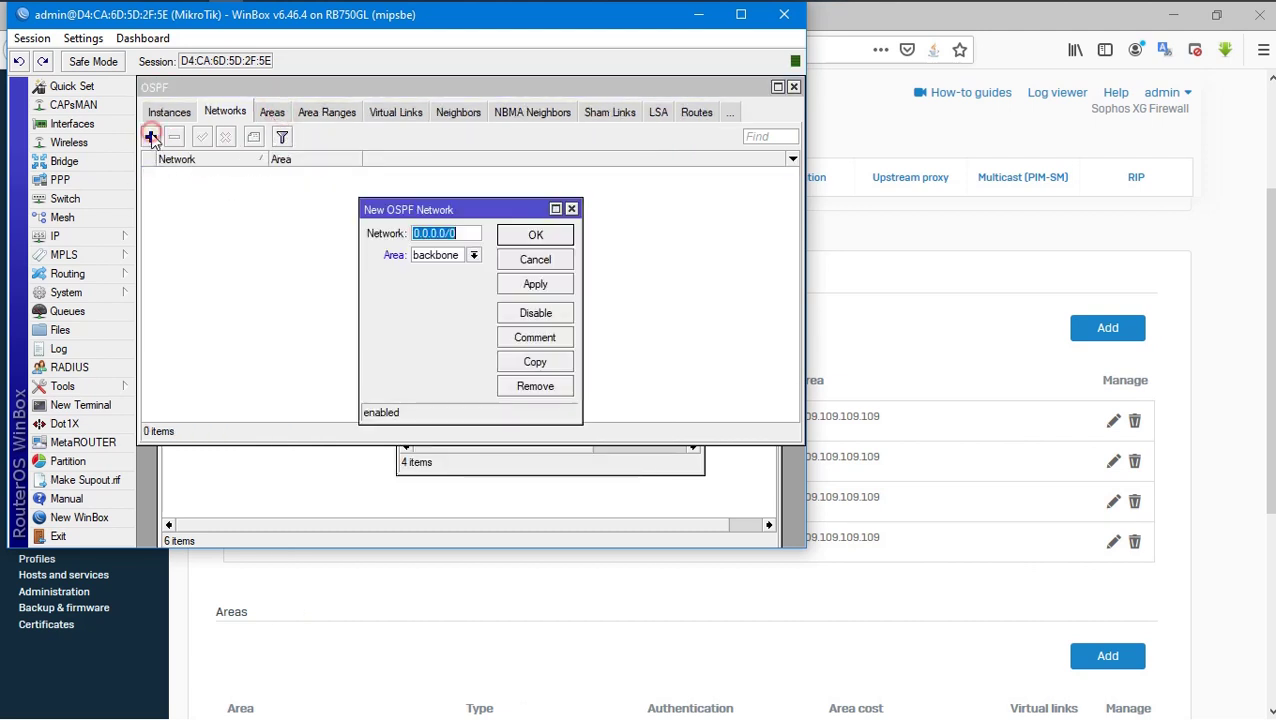
pyautogui.click(500, 460)
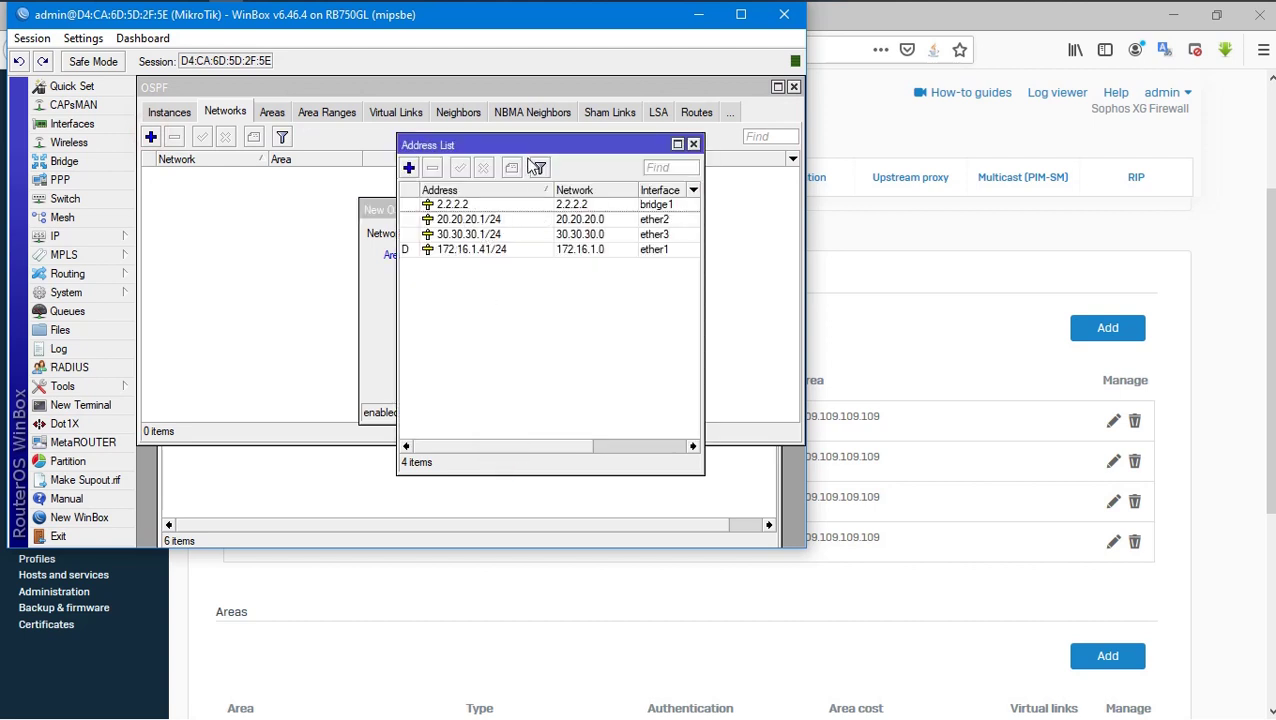
pyautogui.moveTo(521, 131); pyautogui.dragTo(614, 139)
pyautogui.click(464, 231)
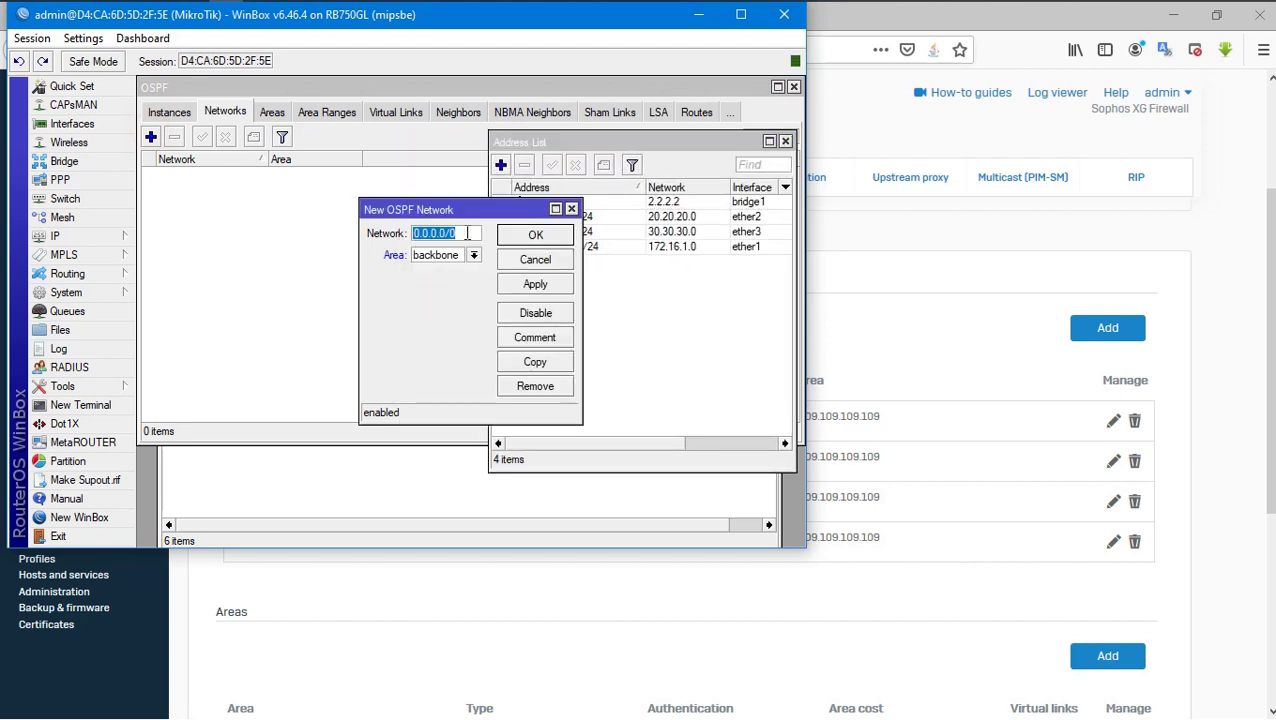
pyautogui.write('30.30.')
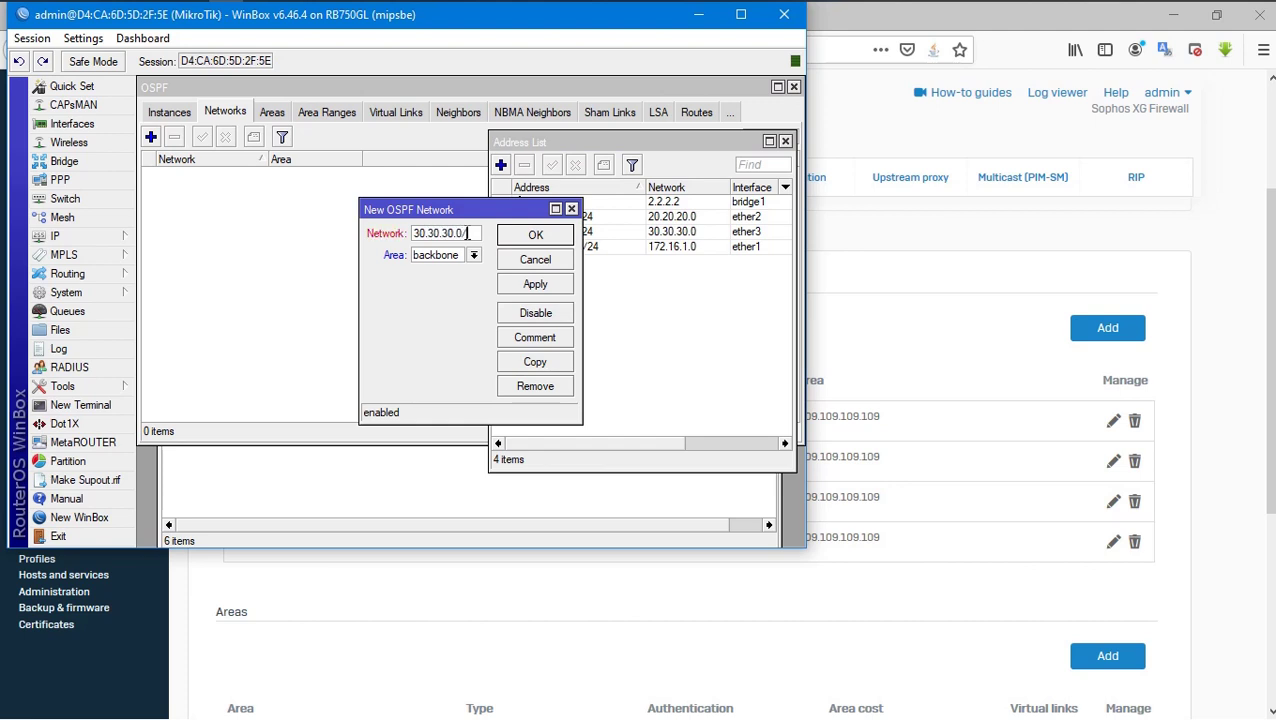
pyautogui.click(452, 256)
pyautogui.click(440, 266)
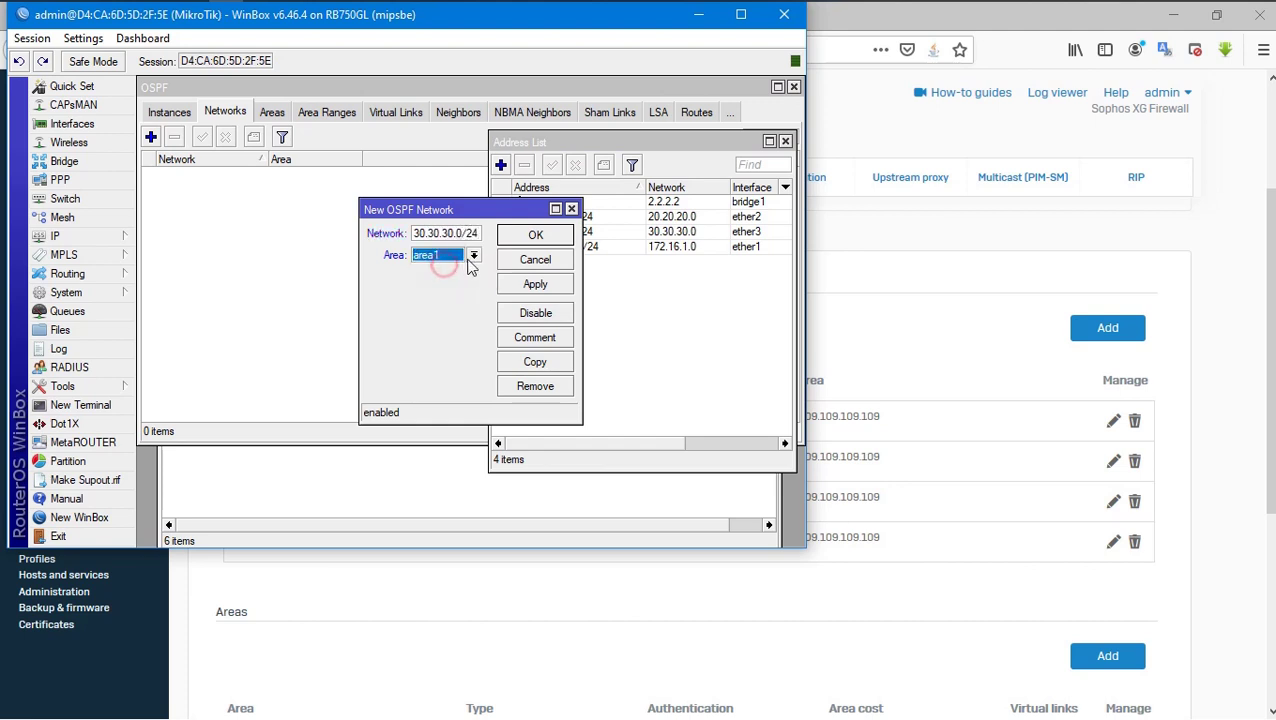
pyautogui.click(518, 284)
pyautogui.click(518, 237)
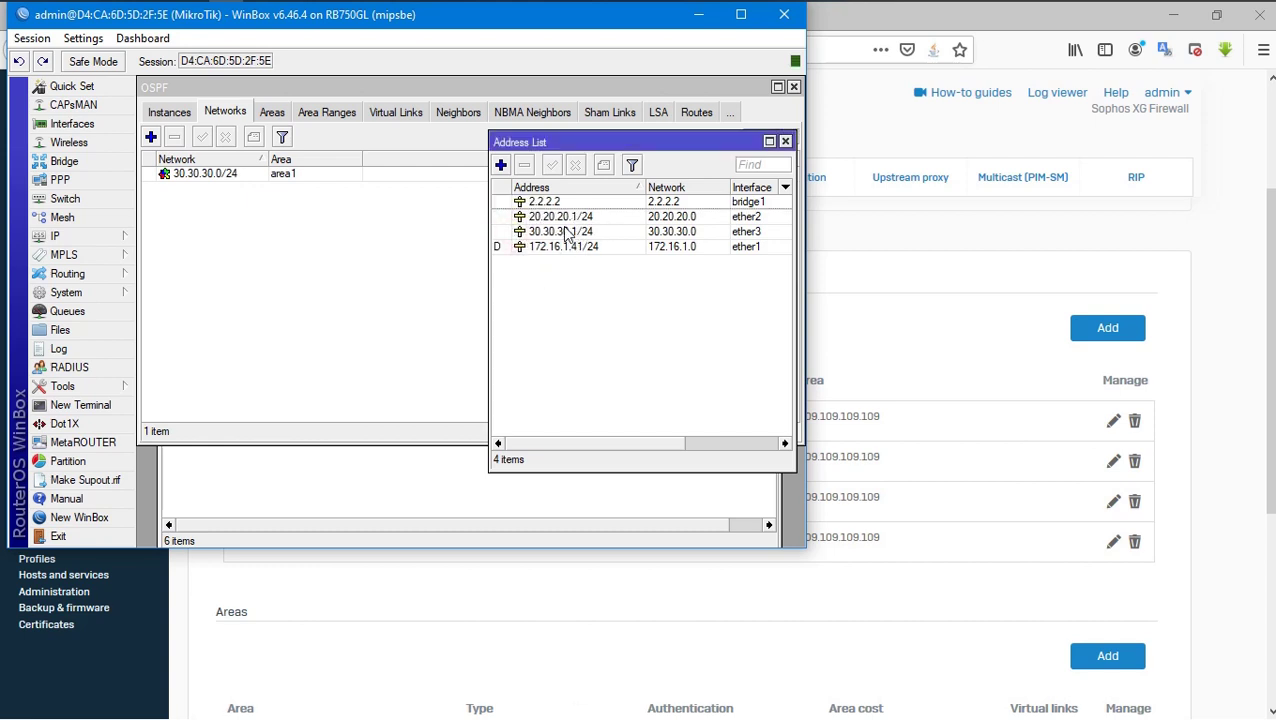
# Step: Add the OSPF network 20.20.20.0/24 of ether2 to area1
pyautogui.click(562, 216)
pyautogui.click(288, 255)
pyautogui.click(150, 136)
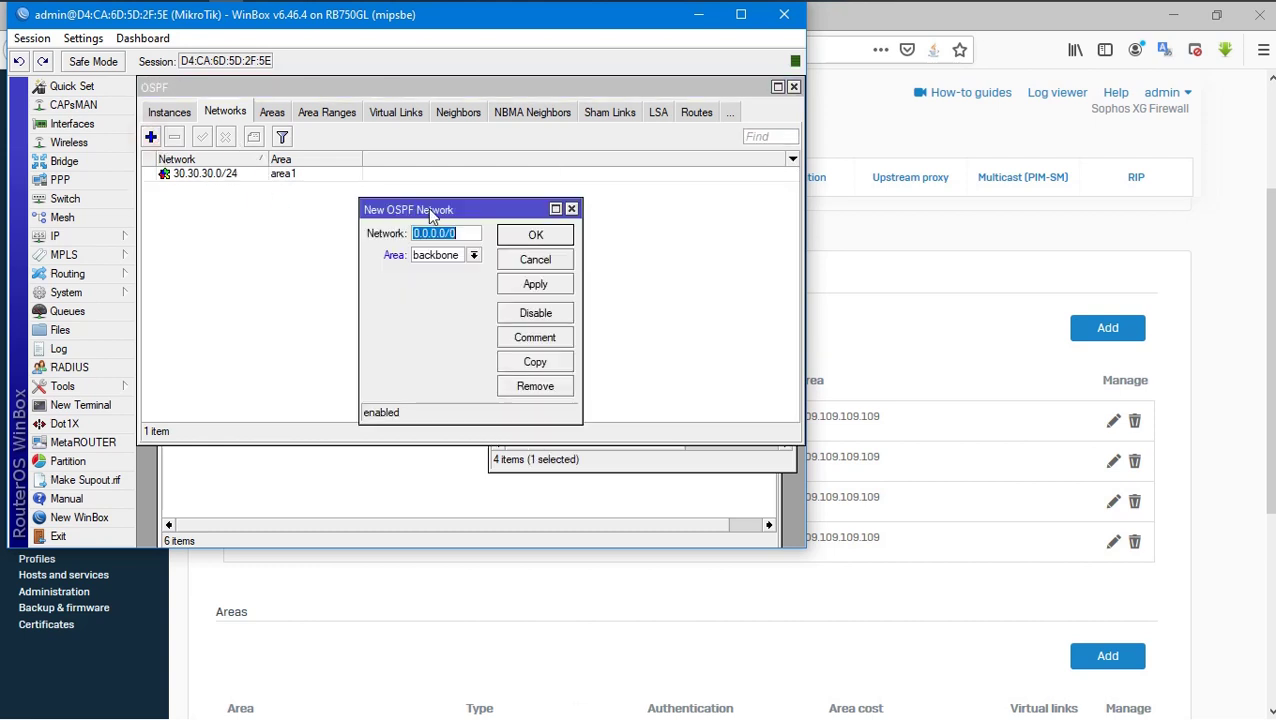
pyautogui.write('20')
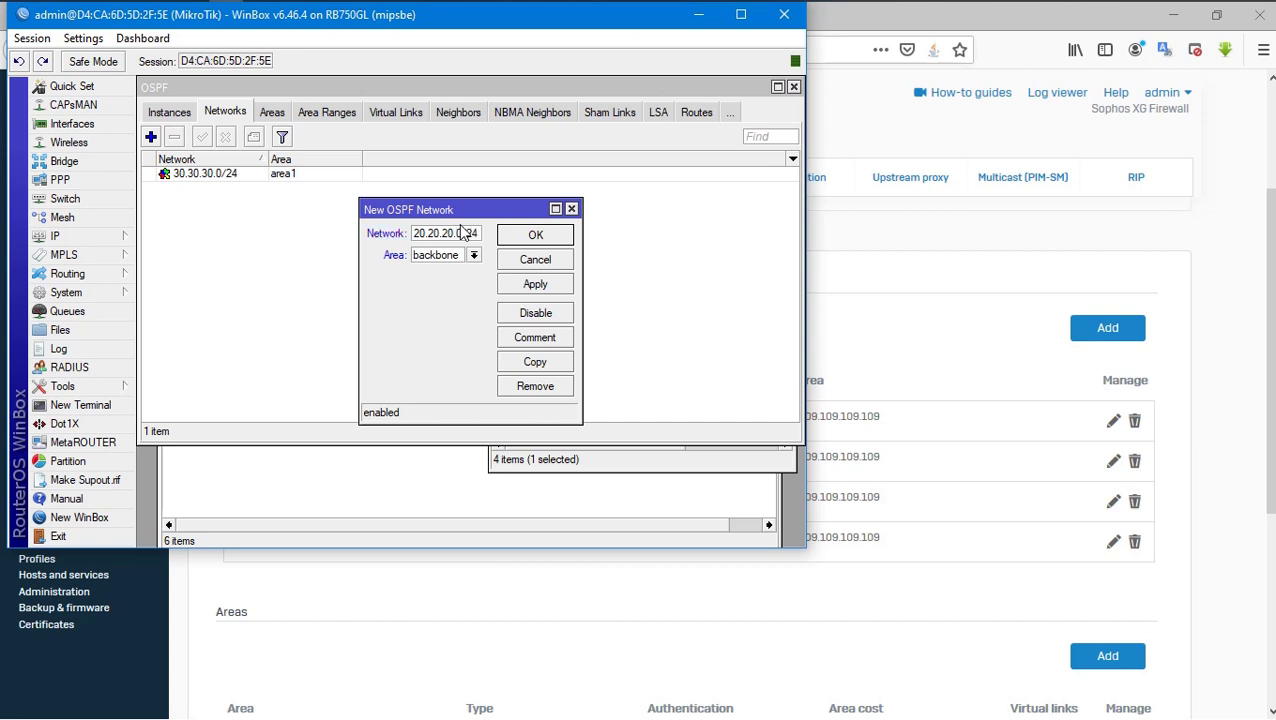
pyautogui.click(474, 255)
pyautogui.click(440, 268)
pyautogui.click(535, 234)
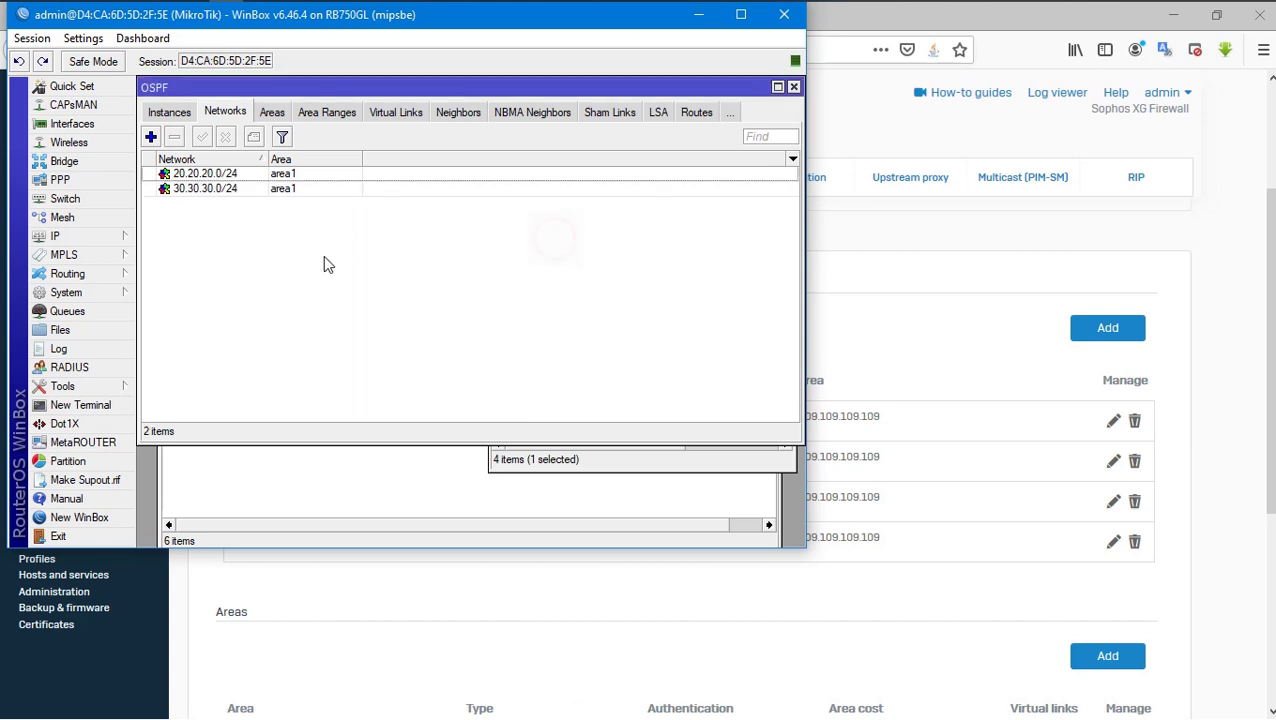
# Step: Add the OSPF network 172.16.1.0/24 of ether1 to area1
pyautogui.click(581, 462)
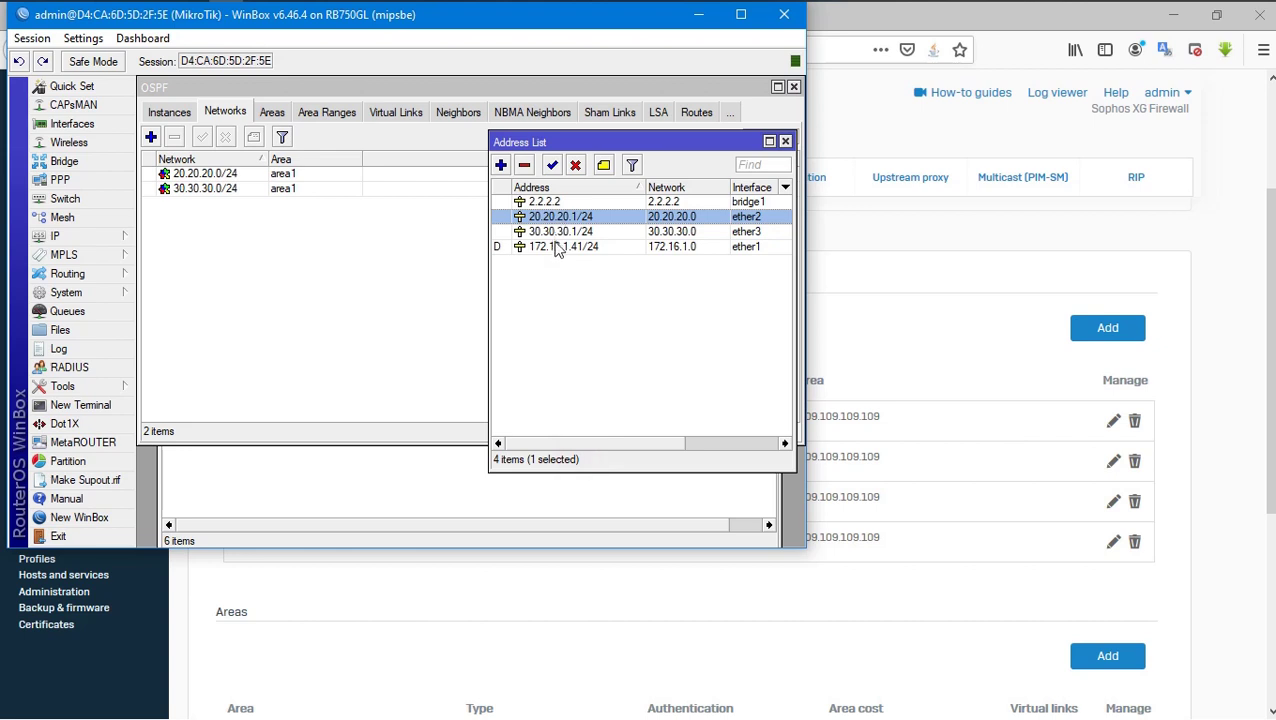
pyautogui.click(557, 249)
pyautogui.click(280, 302)
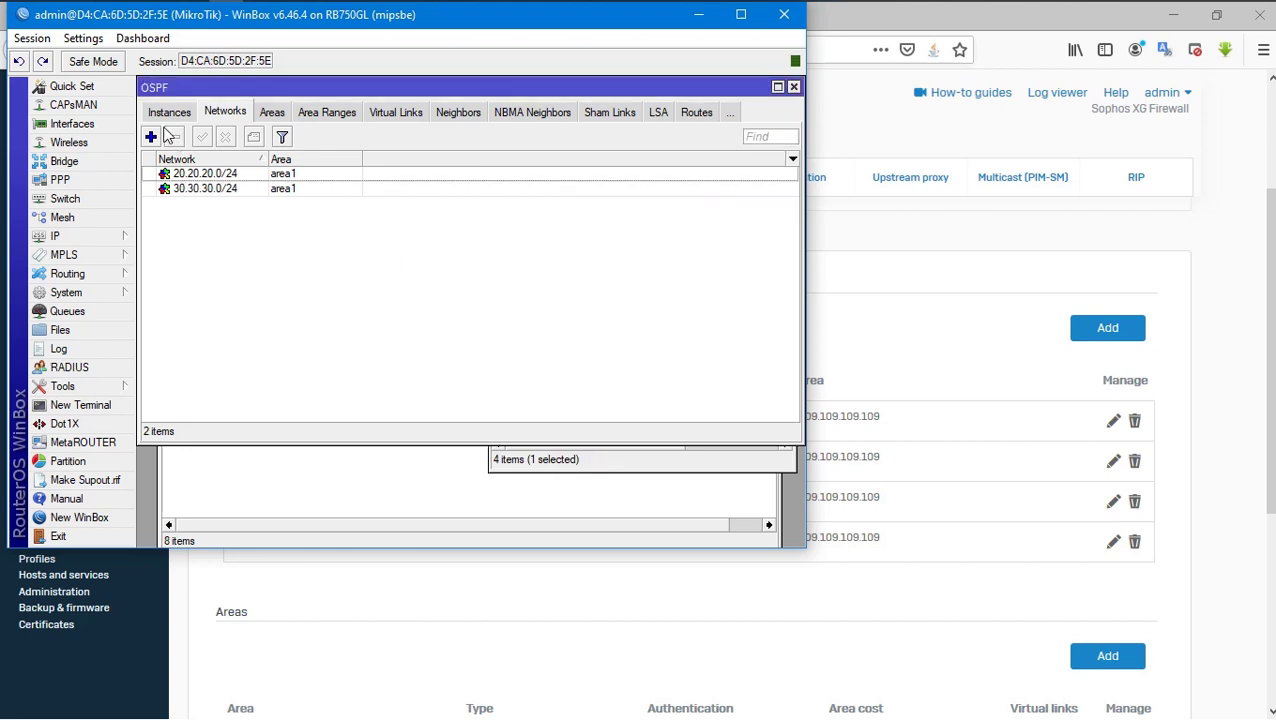
pyautogui.click(151, 137)
pyautogui.write('172.16.1.0/24')
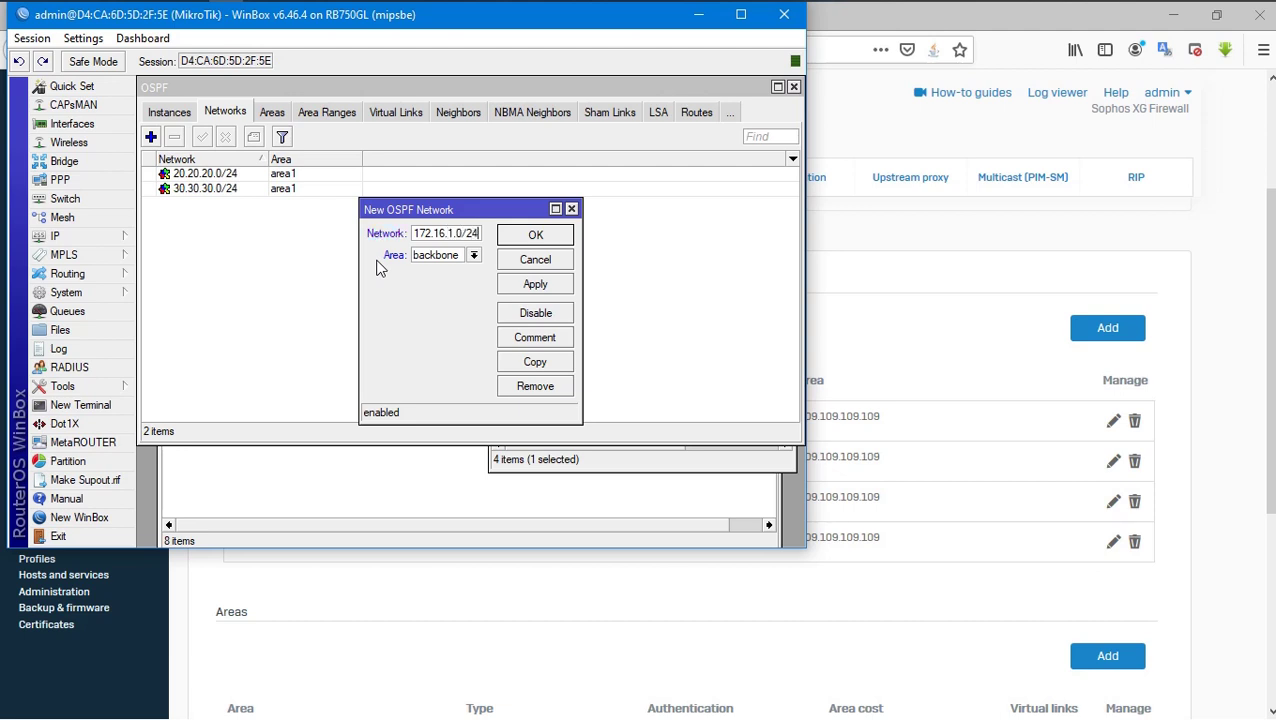
pyautogui.click(443, 258)
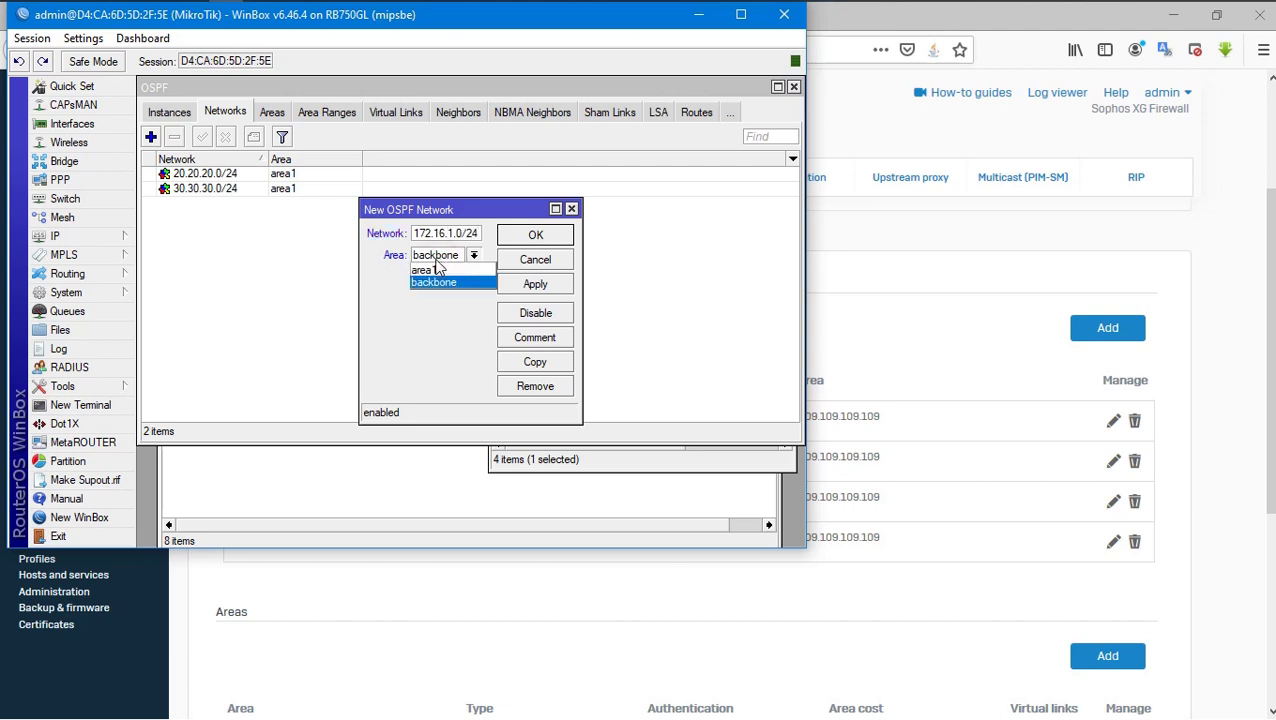
pyautogui.click(433, 278)
pyautogui.click(535, 236)
# Step: Add the bridge1 address 2.2.2.2 as an OSPF network in area1
pyautogui.click(590, 460)
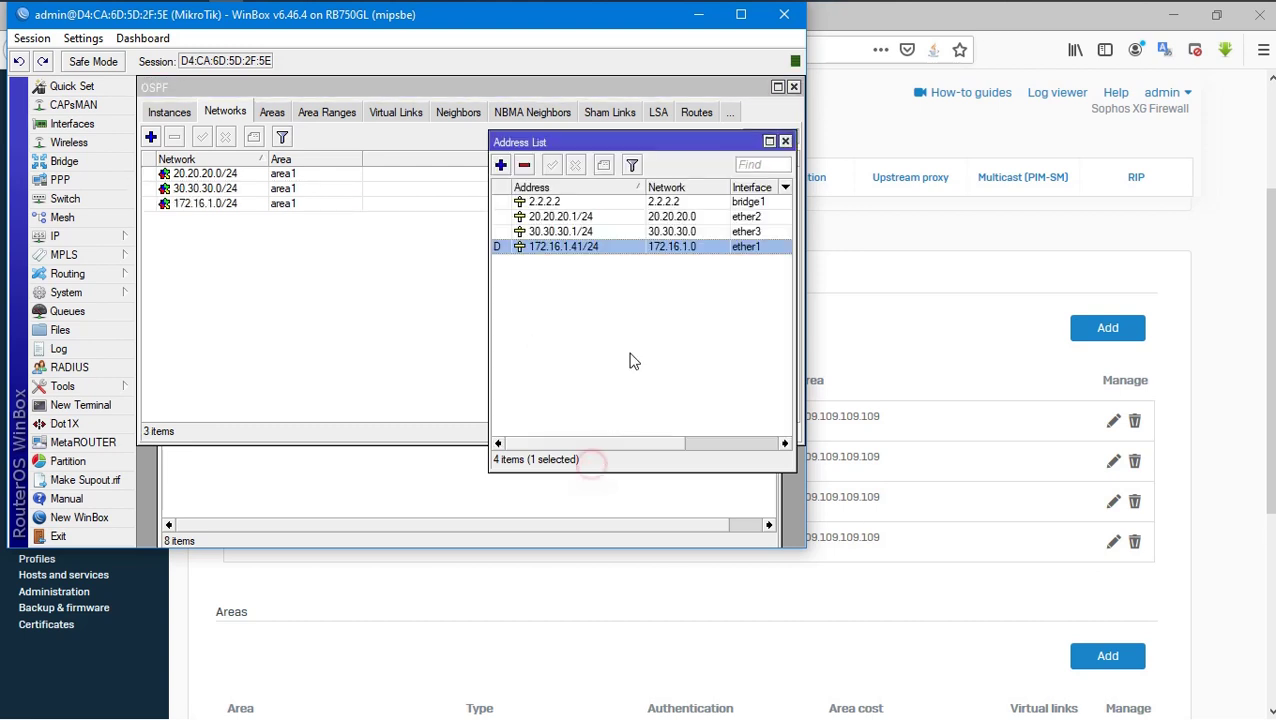
pyautogui.click(390, 292)
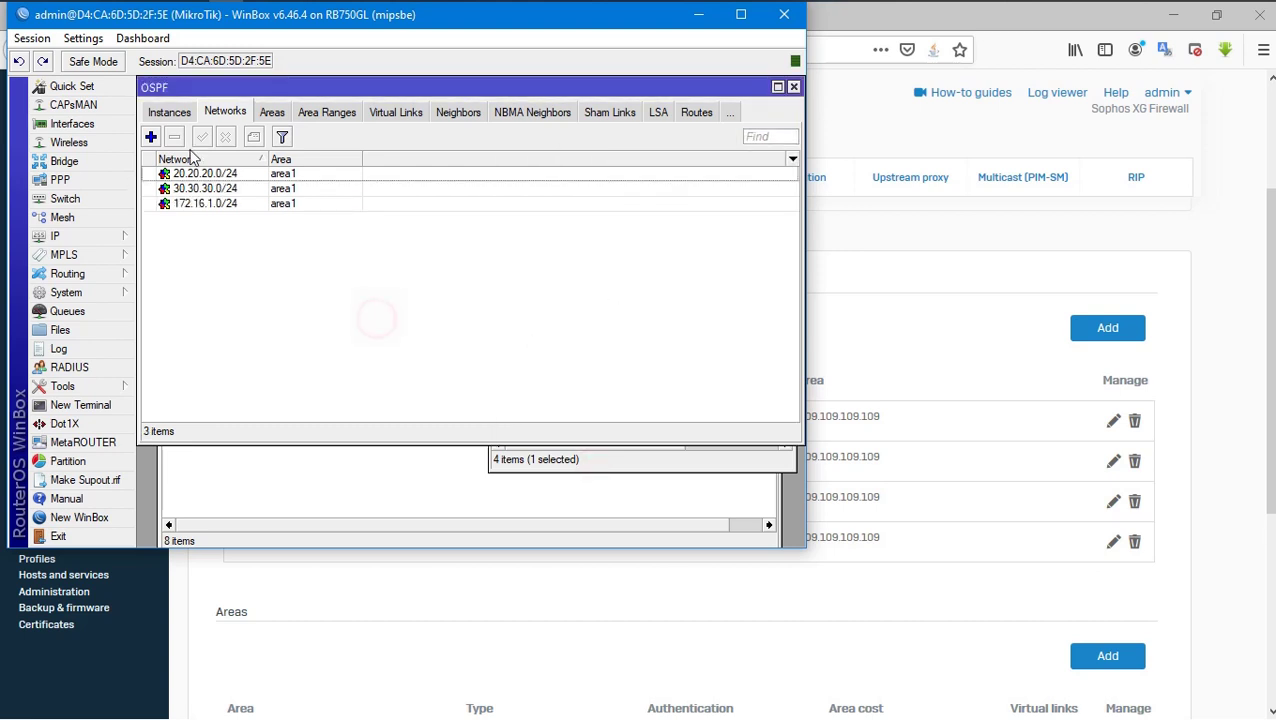
pyautogui.click(150, 137)
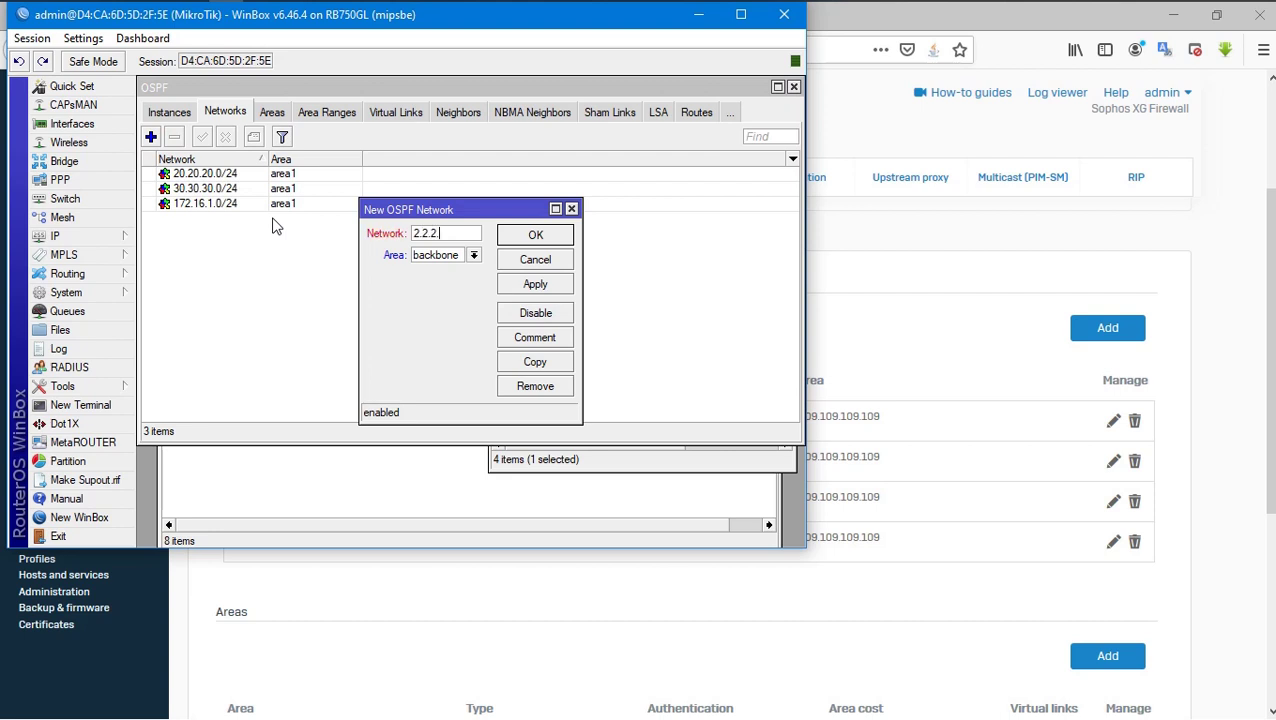
pyautogui.click(428, 258)
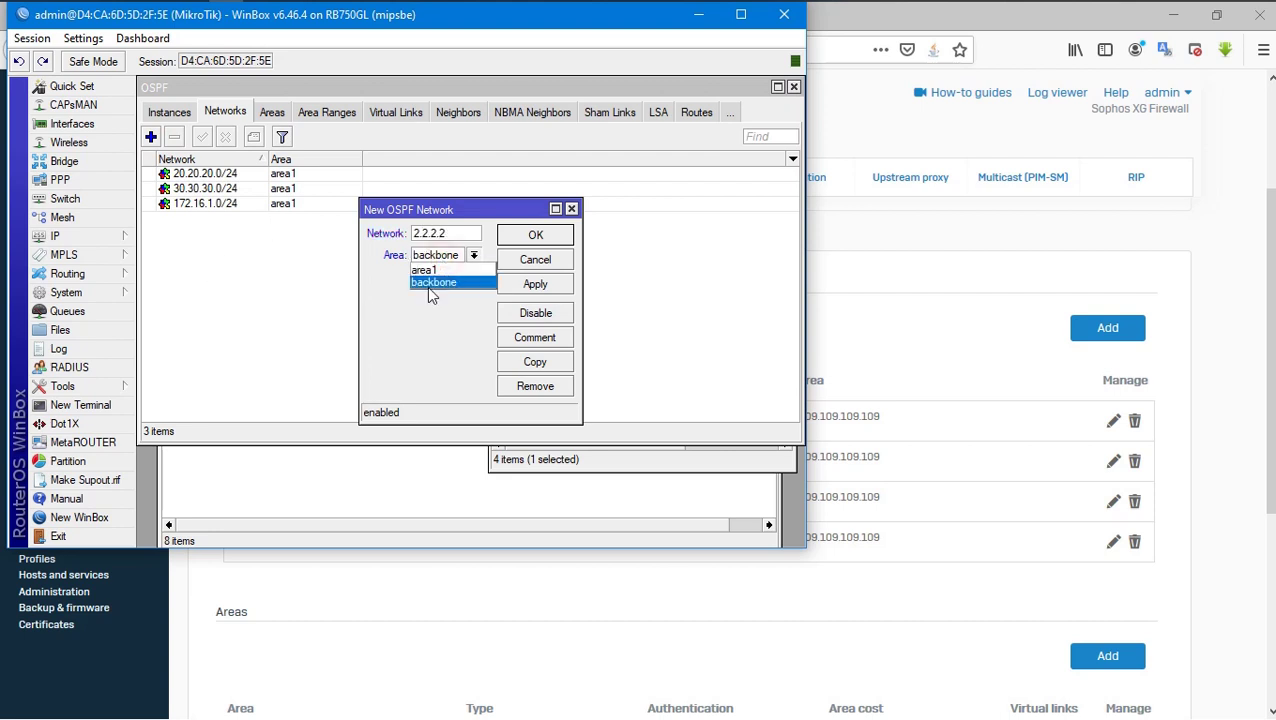
pyautogui.click(430, 266)
pyautogui.click(535, 284)
pyautogui.click(537, 236)
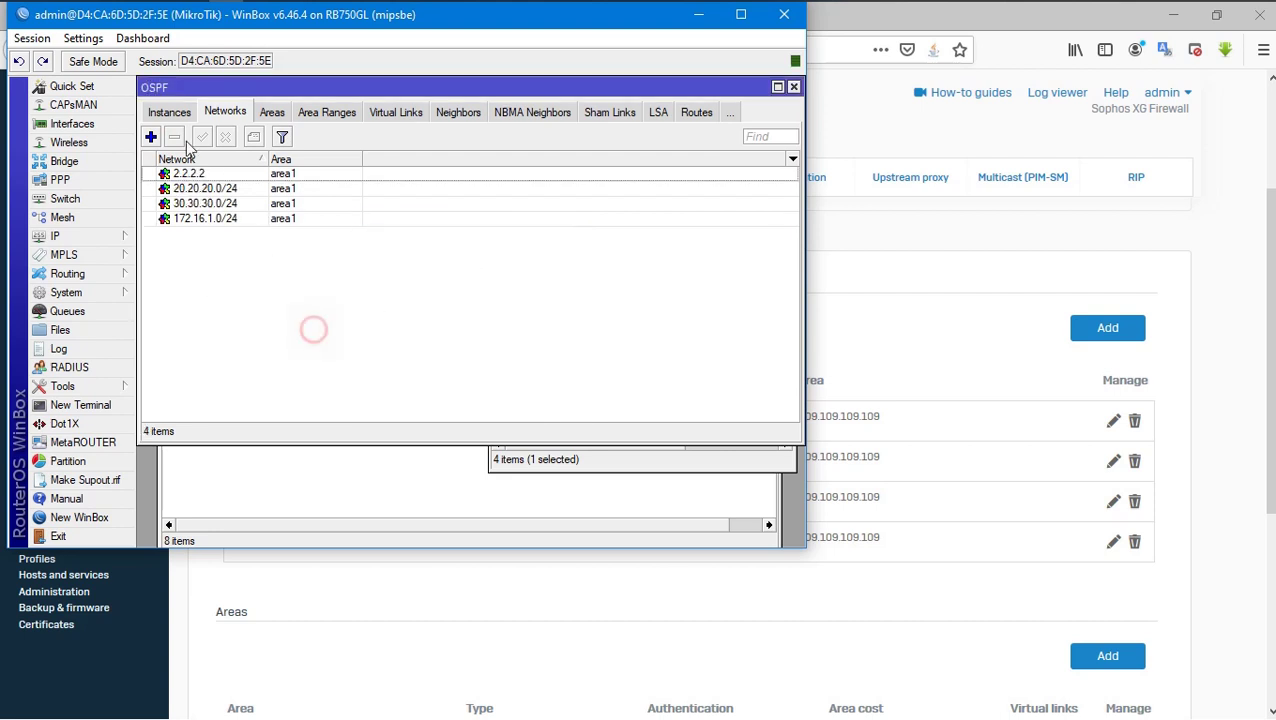
# Step: Examine the MikroTik's OSPF interfaces and compare them with the router's address list
pyautogui.click(169, 112)
pyautogui.click(163, 110)
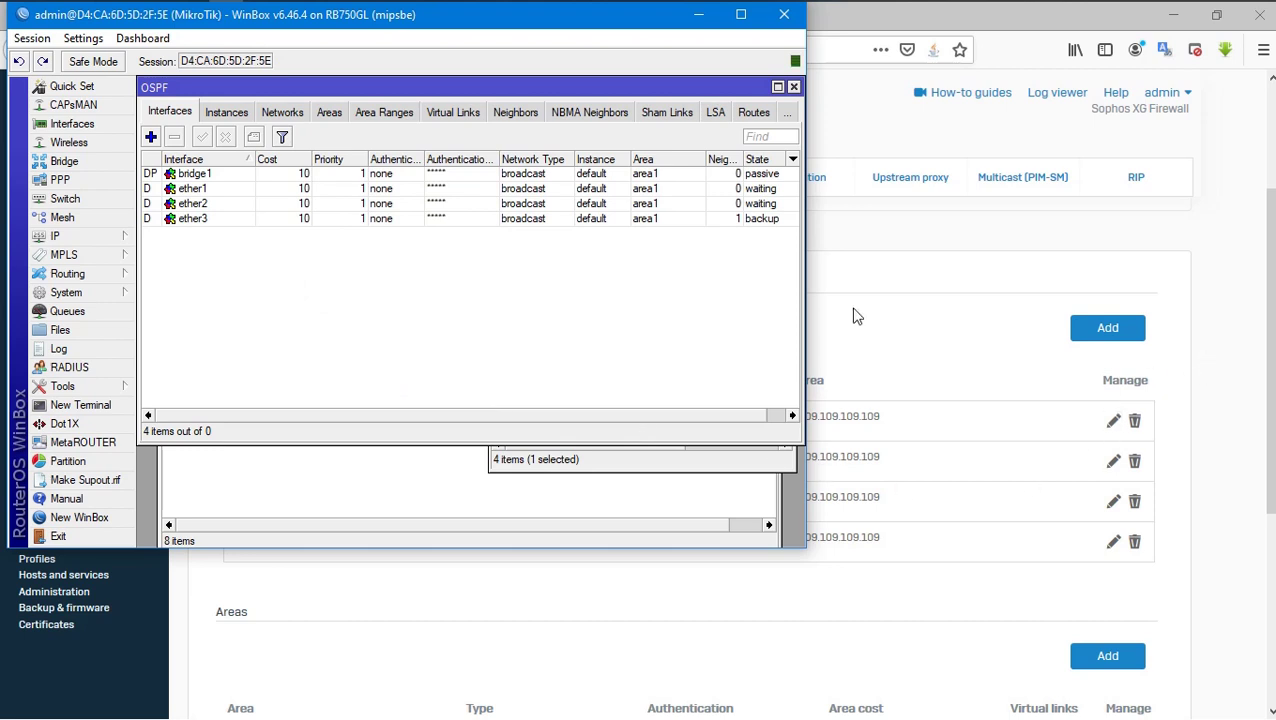
pyautogui.click(153, 177)
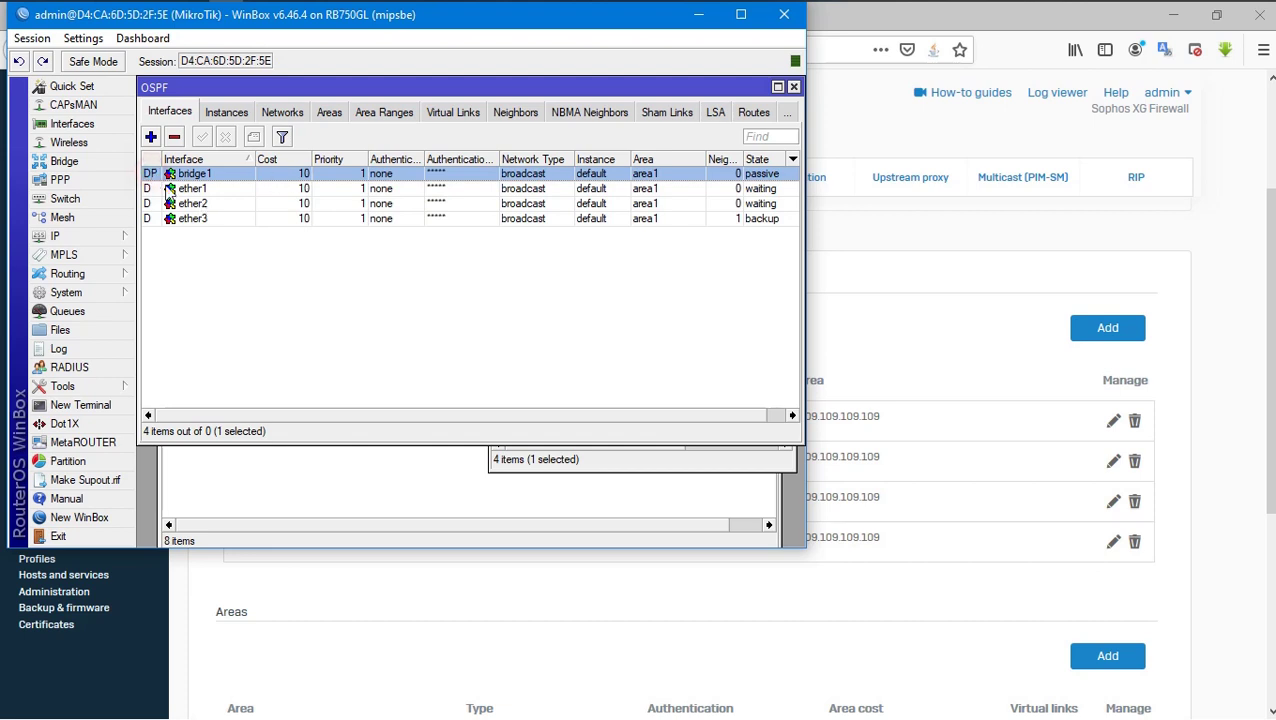
pyautogui.click(591, 470)
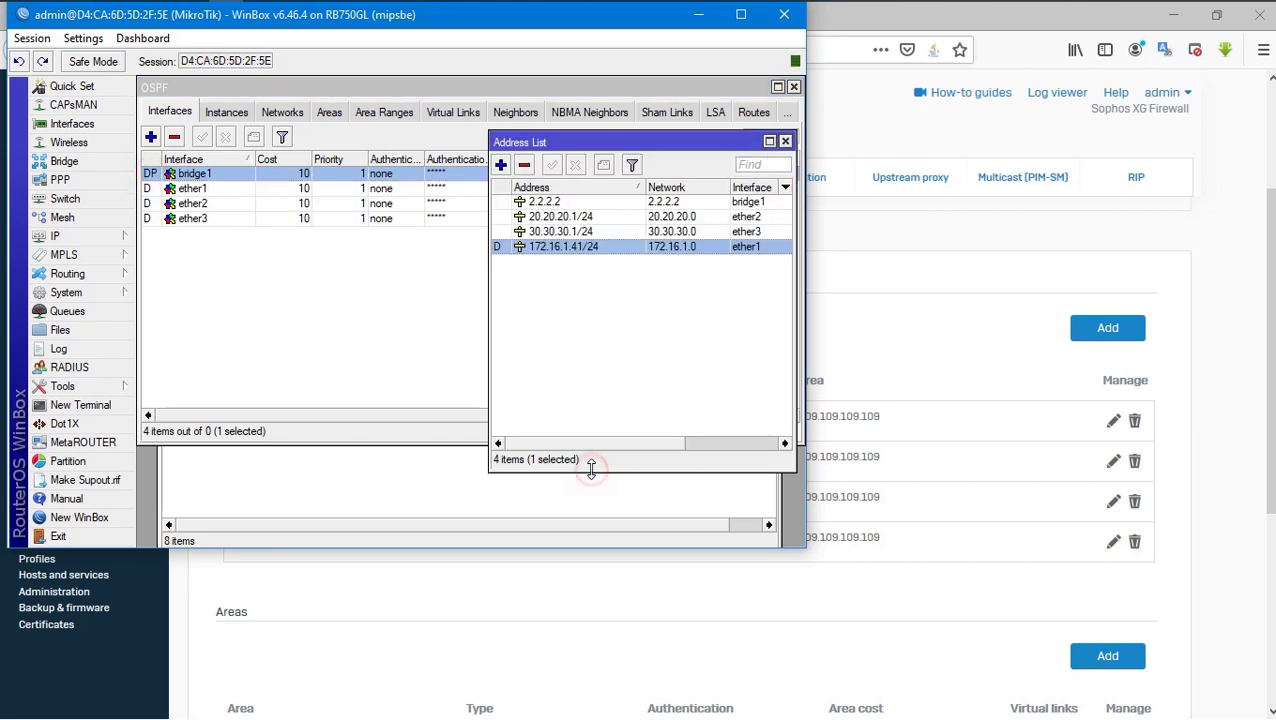
pyautogui.click(306, 118)
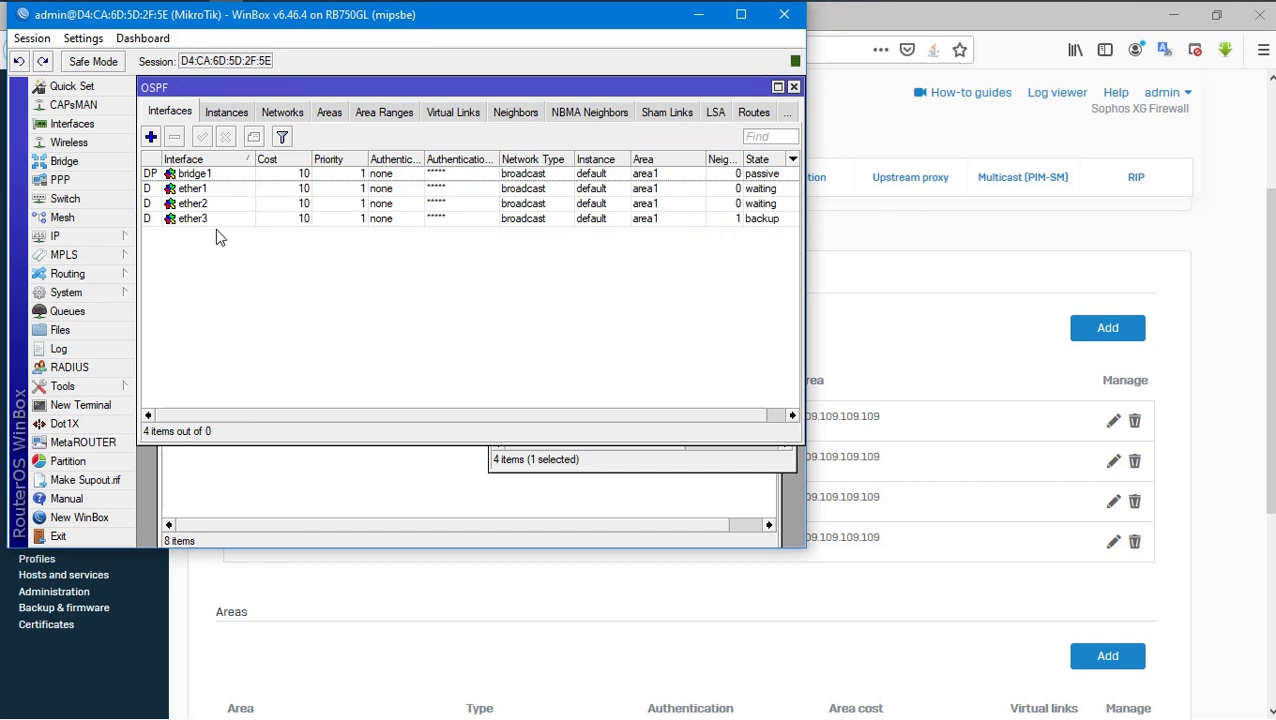
pyautogui.click(785, 204)
pyautogui.click(781, 190)
pyautogui.click(541, 275)
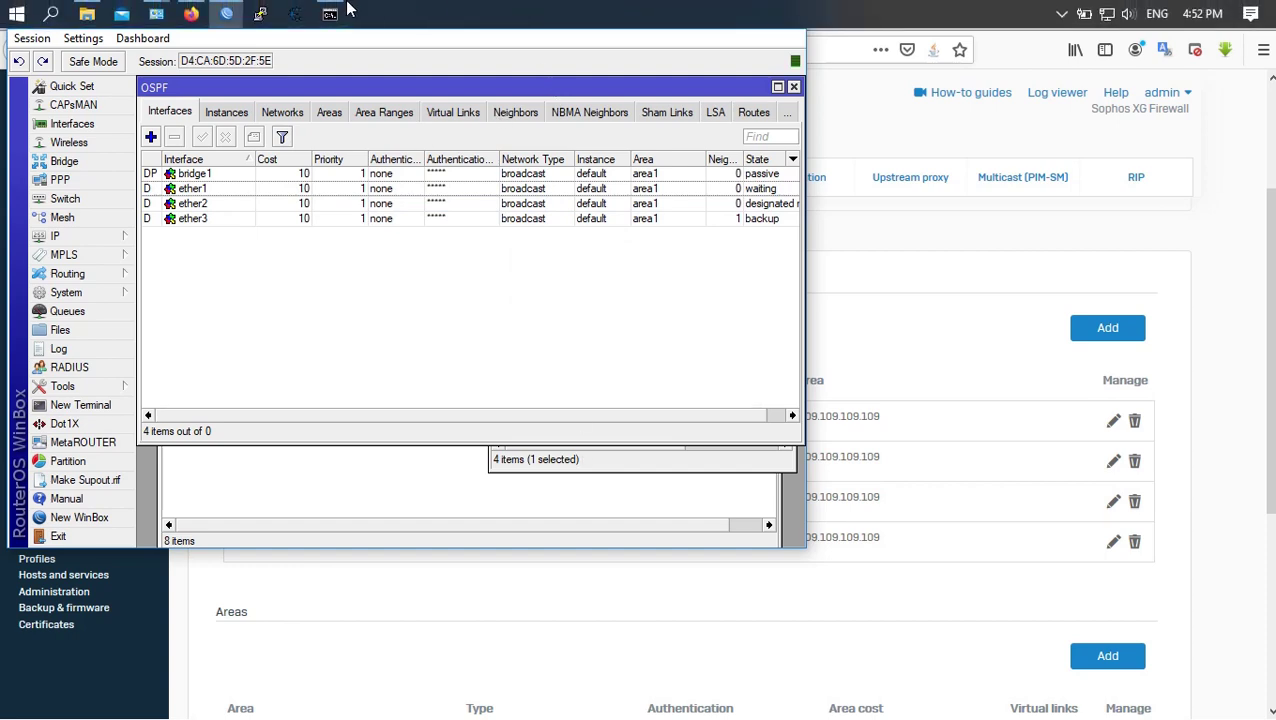
# Step: Switch to the Sophos web console and examine the OSPF network routing table in its routing information
pyautogui.click(336, 14)
pyautogui.click(1236, 408)
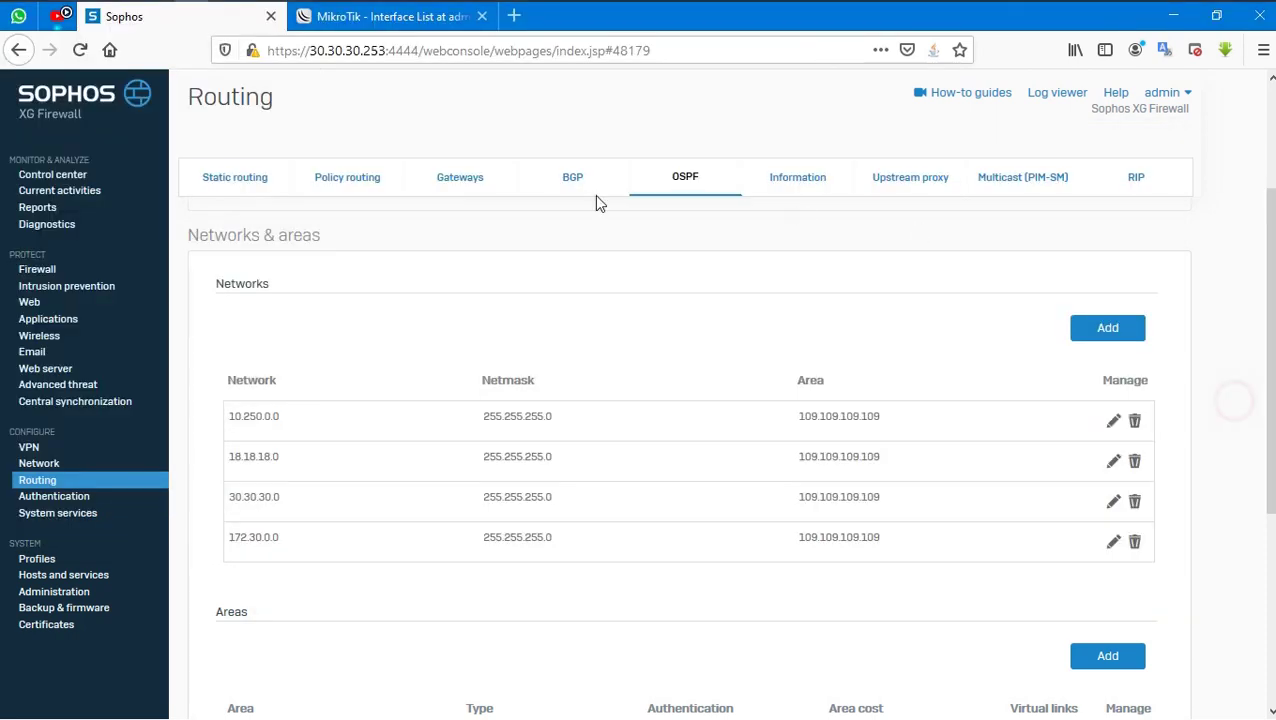
pyautogui.click(827, 193)
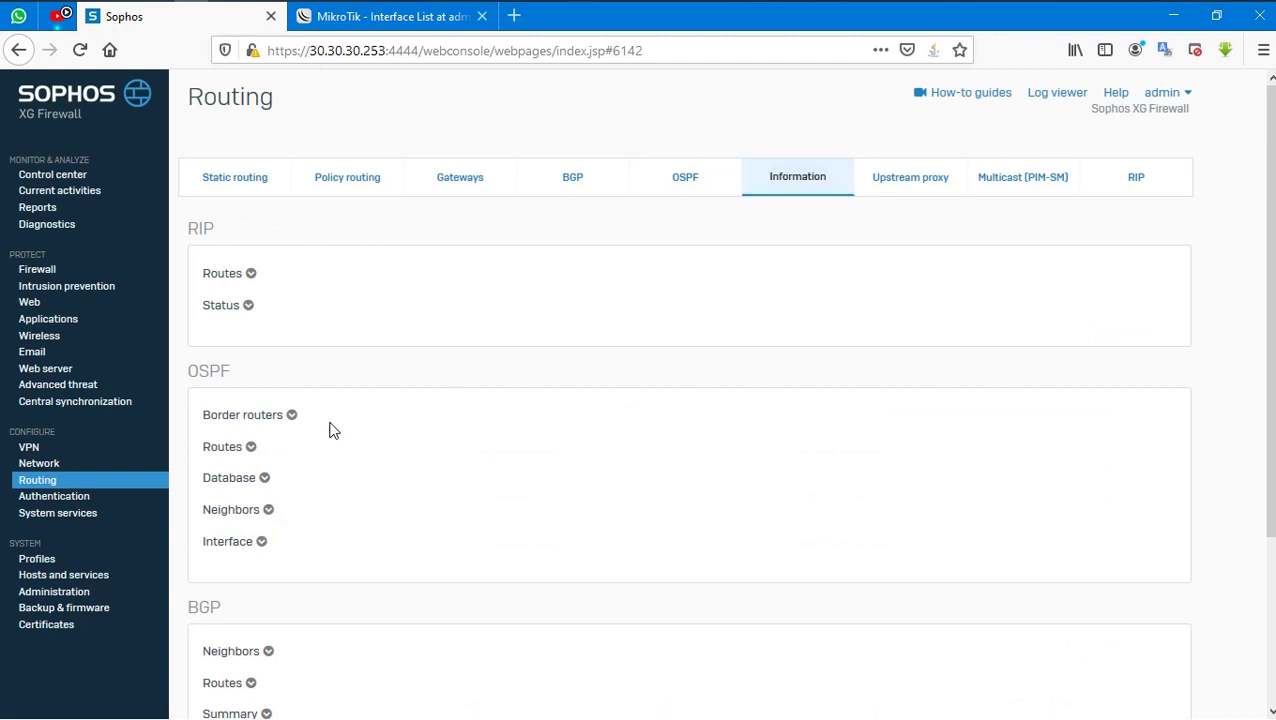
pyautogui.click(251, 450)
pyautogui.scroll(-4, 251, 458)
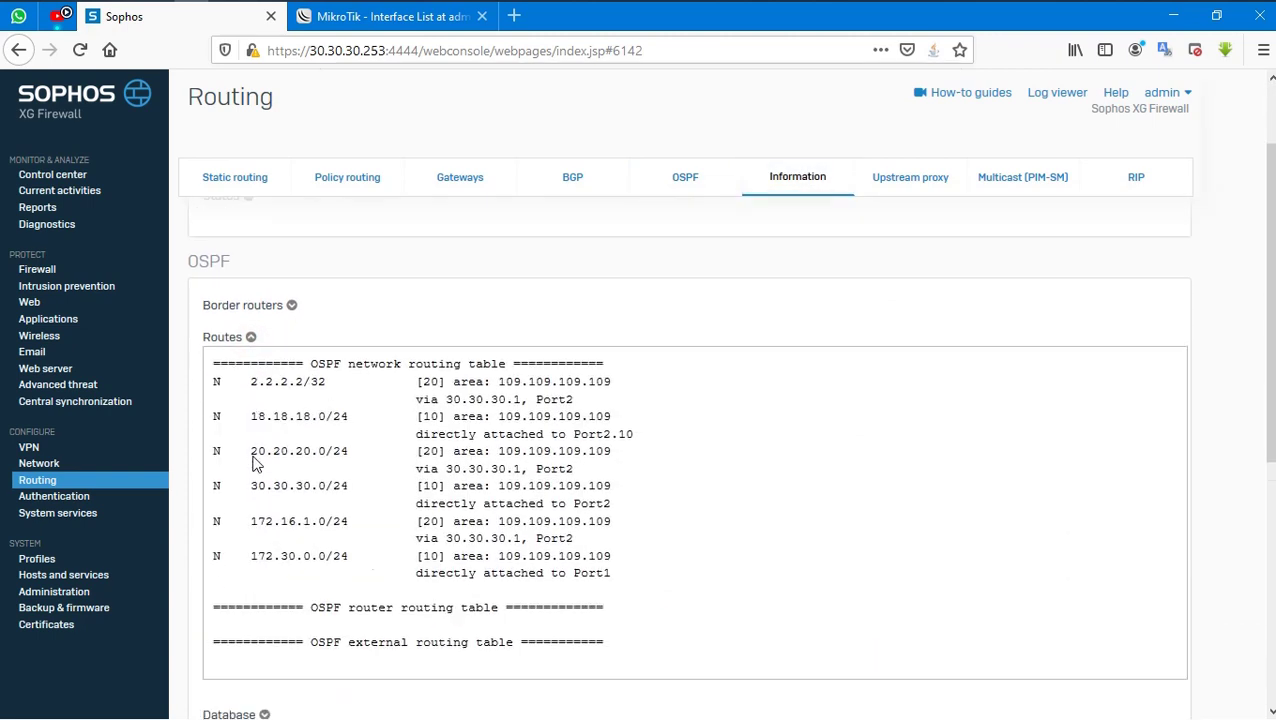
pyautogui.moveTo(309, 296); pyautogui.dragTo(348, 292)
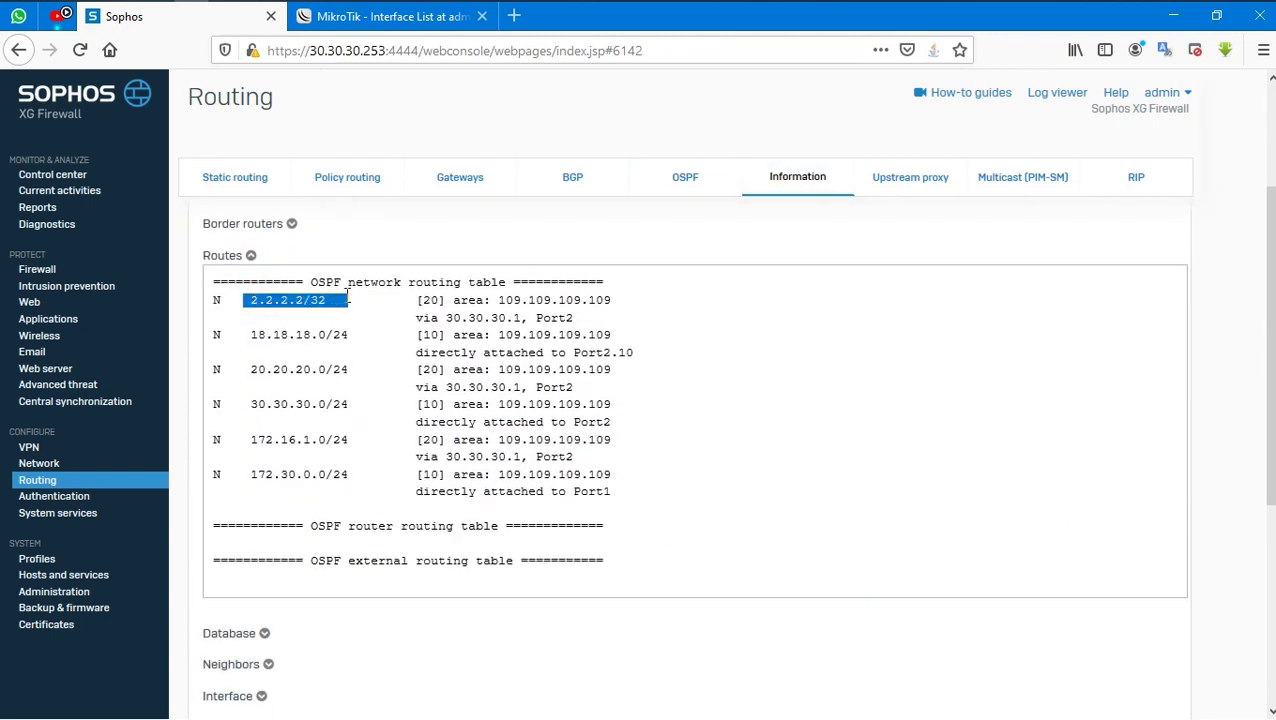
pyautogui.moveTo(251, 338); pyautogui.dragTo(370, 336)
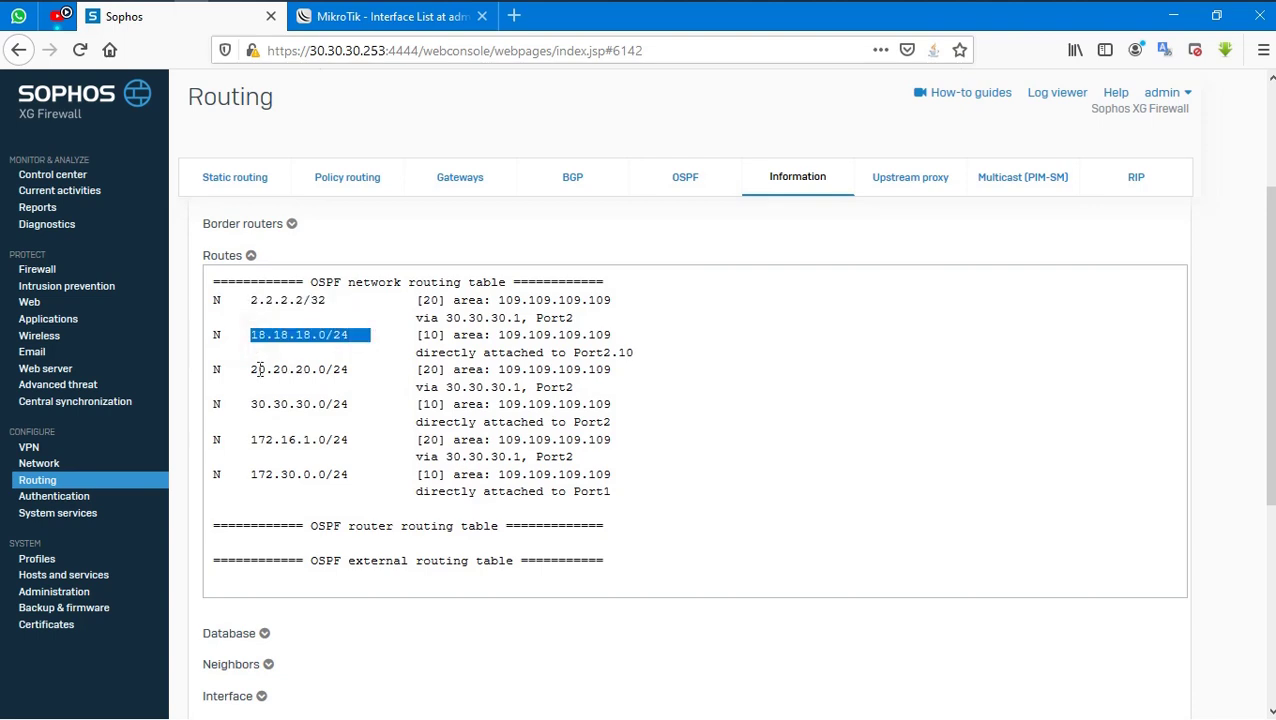
pyautogui.moveTo(251, 370); pyautogui.dragTo(378, 370)
pyautogui.moveTo(253, 404); pyautogui.dragTo(379, 400)
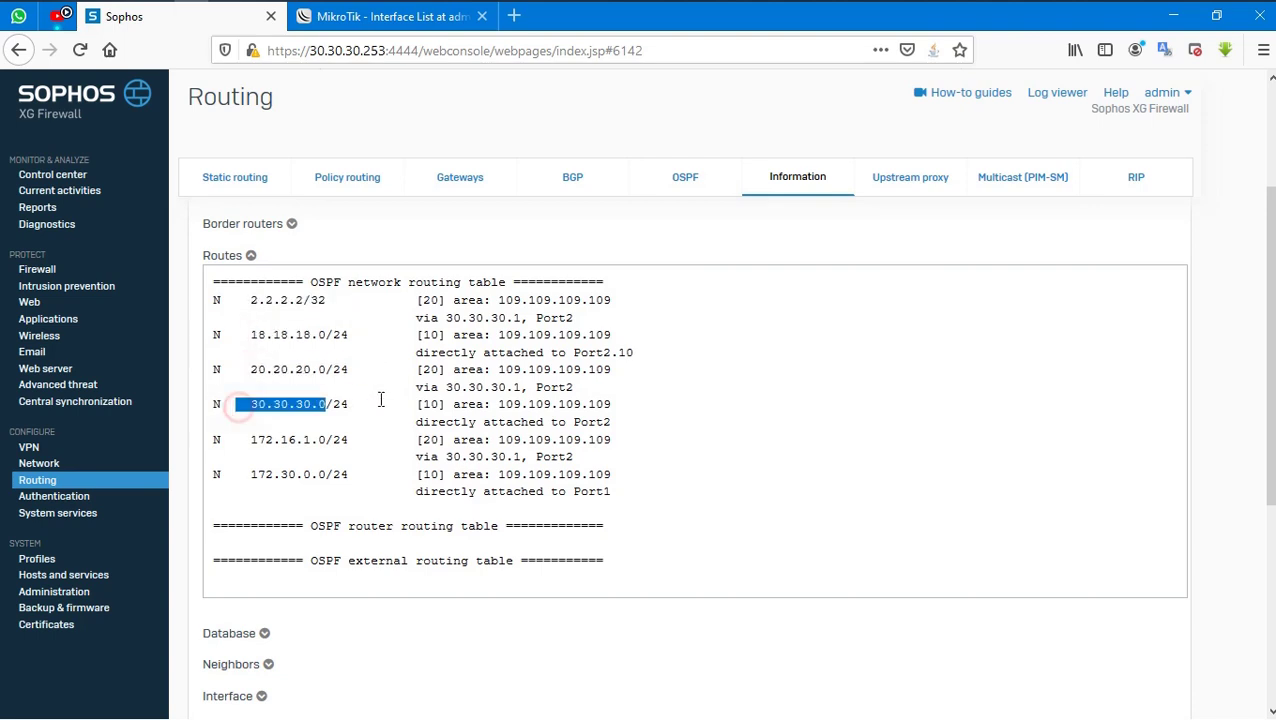
pyautogui.click(300, 466)
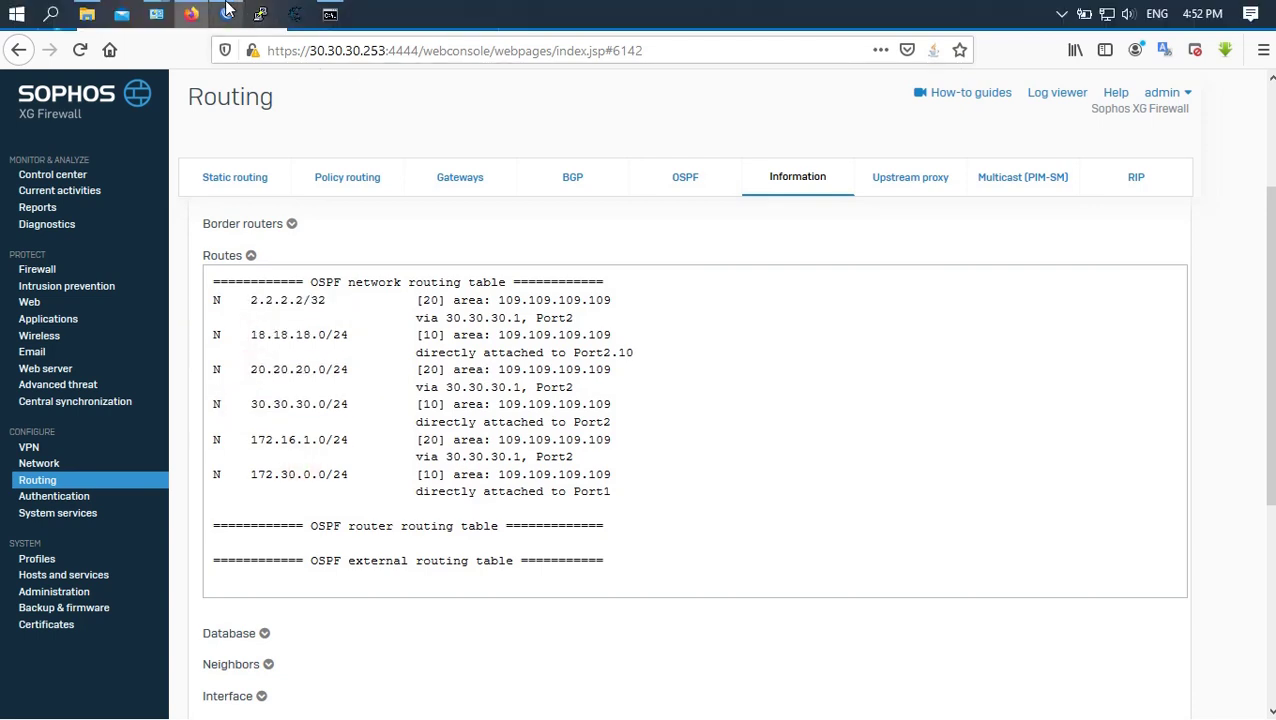
# Step: Switch to WinBox and check the MikroTik's route list for the OSPF route to 172.30.0.0/24
pyautogui.click(228, 14)
pyautogui.click(324, 485)
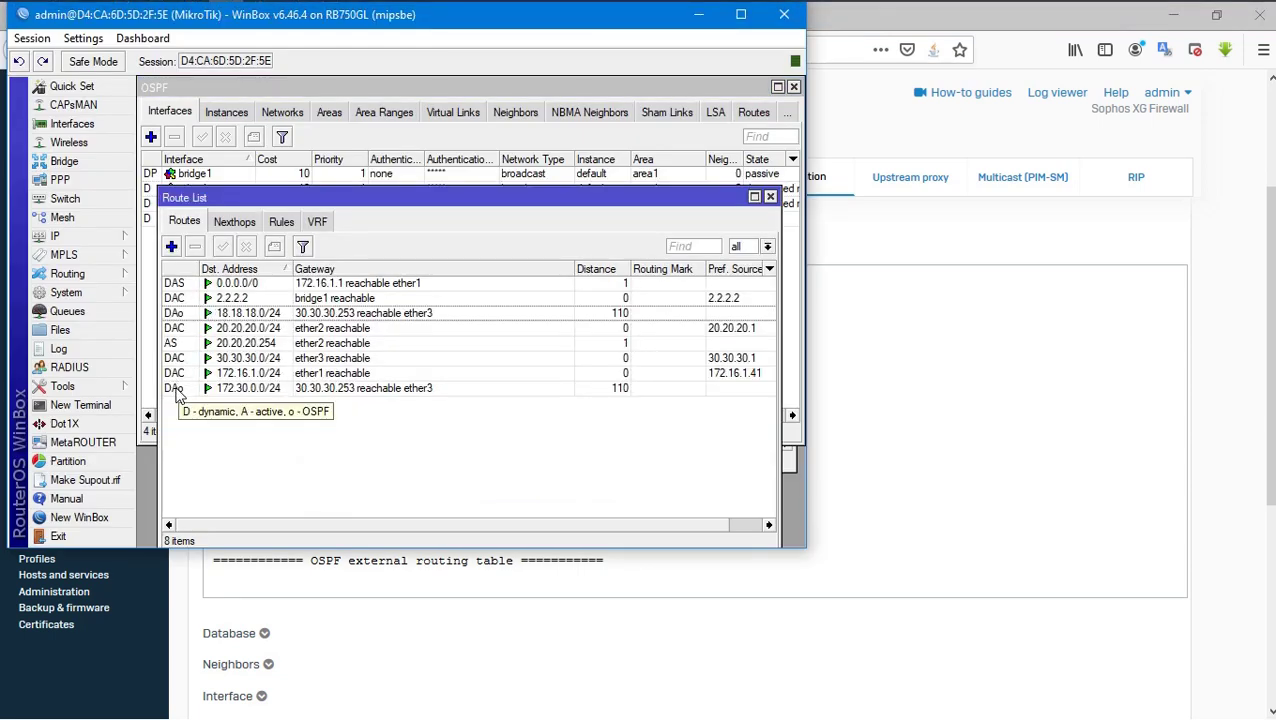
pyautogui.click(357, 389)
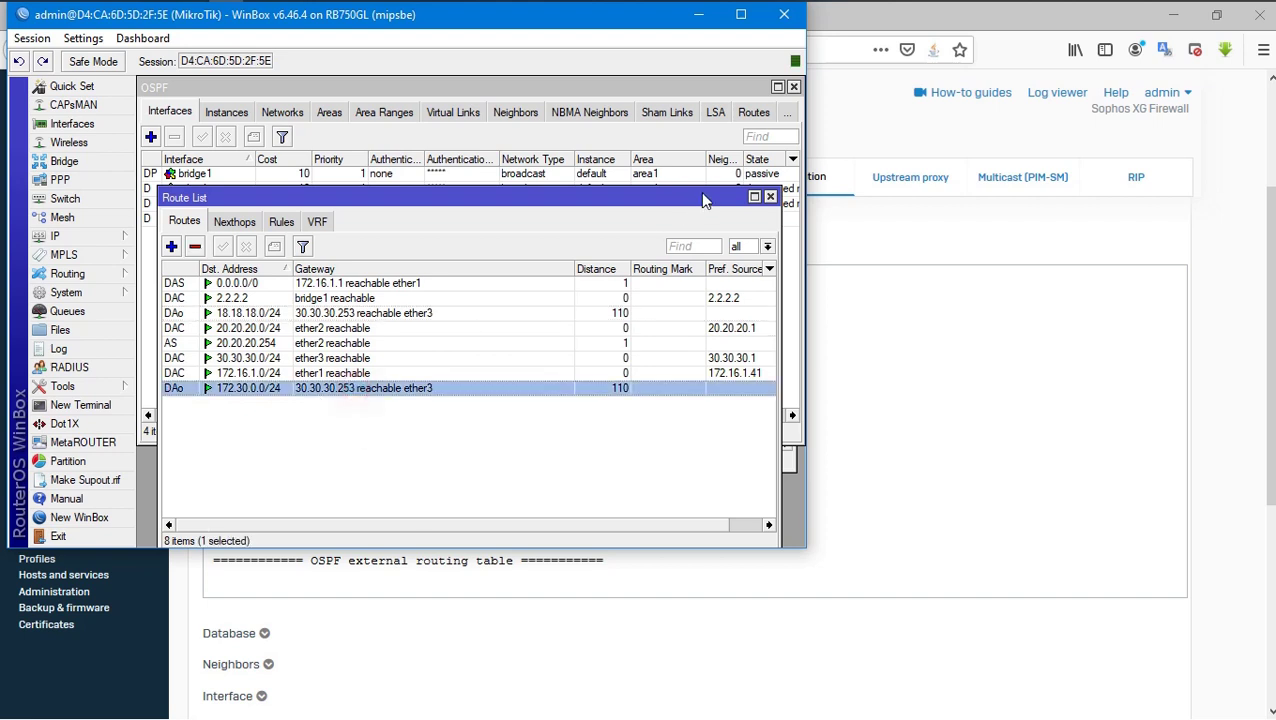
# Step: Inspect the general settings and status details of the ether2 OSPF interface on the MikroTik
pyautogui.click(500, 86)
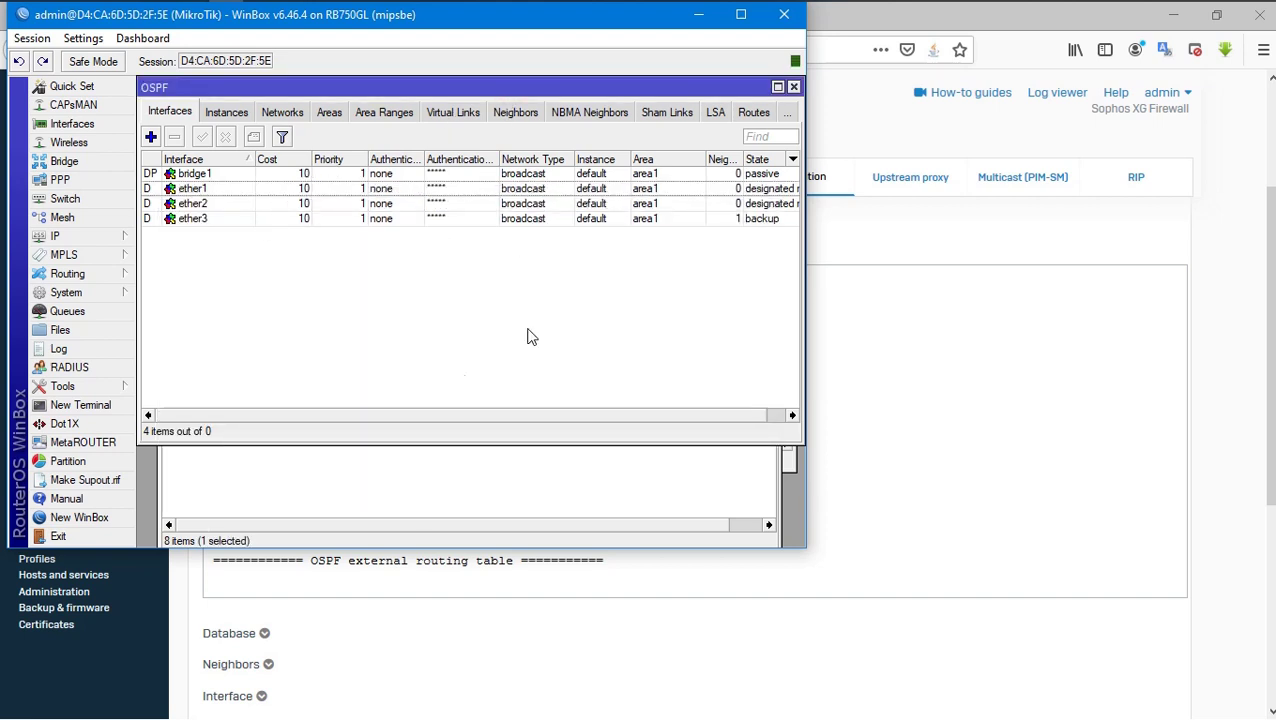
pyautogui.doubleClick(212, 205)
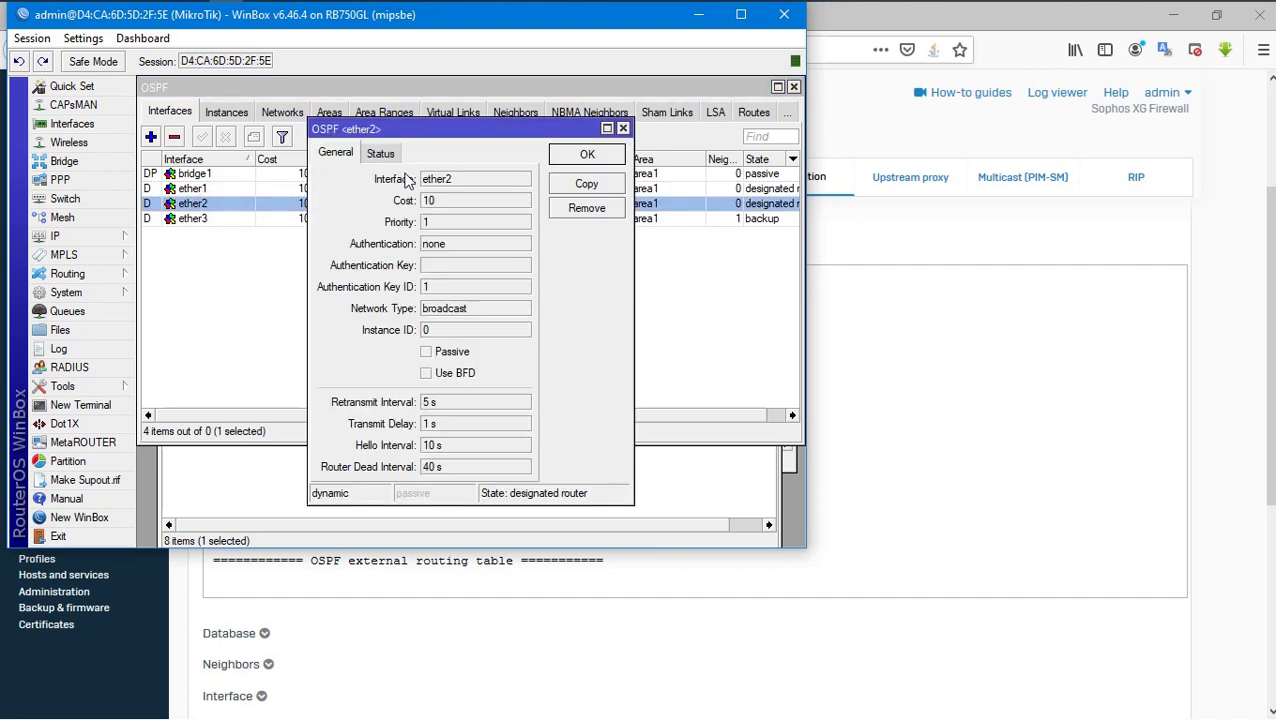
pyautogui.click(380, 153)
pyautogui.doubleClick(500, 178)
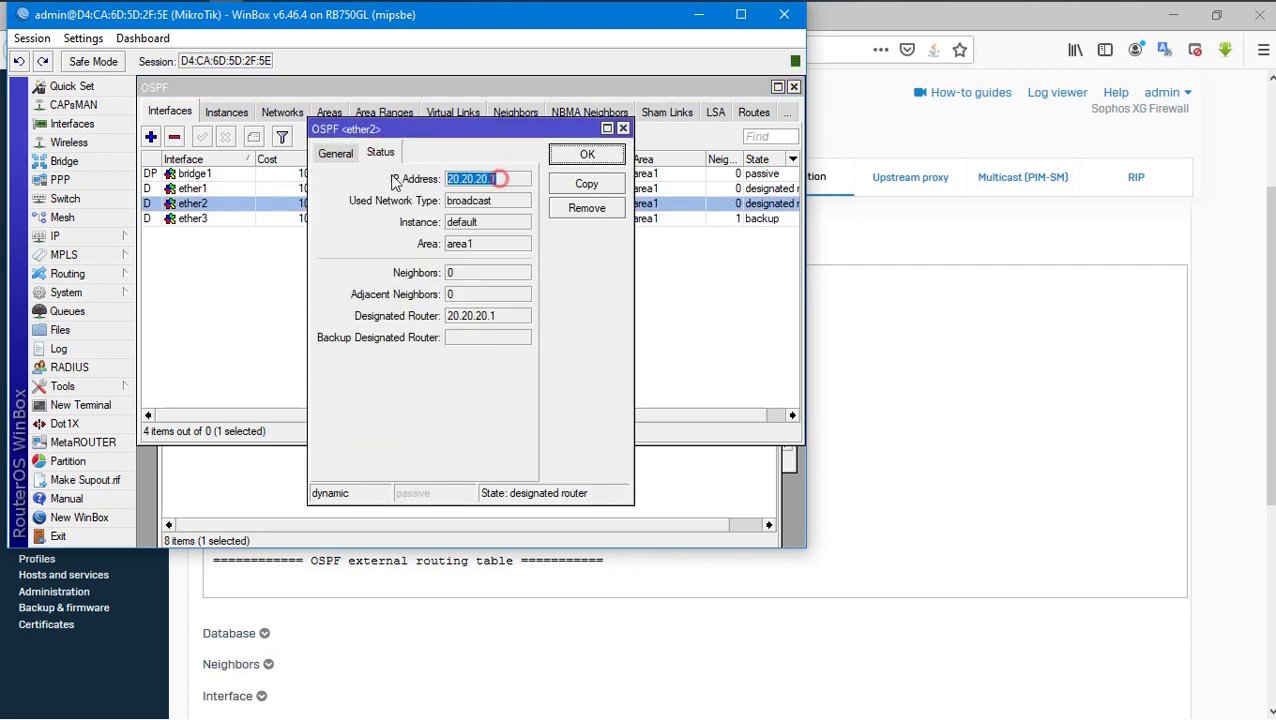
pyautogui.click(334, 155)
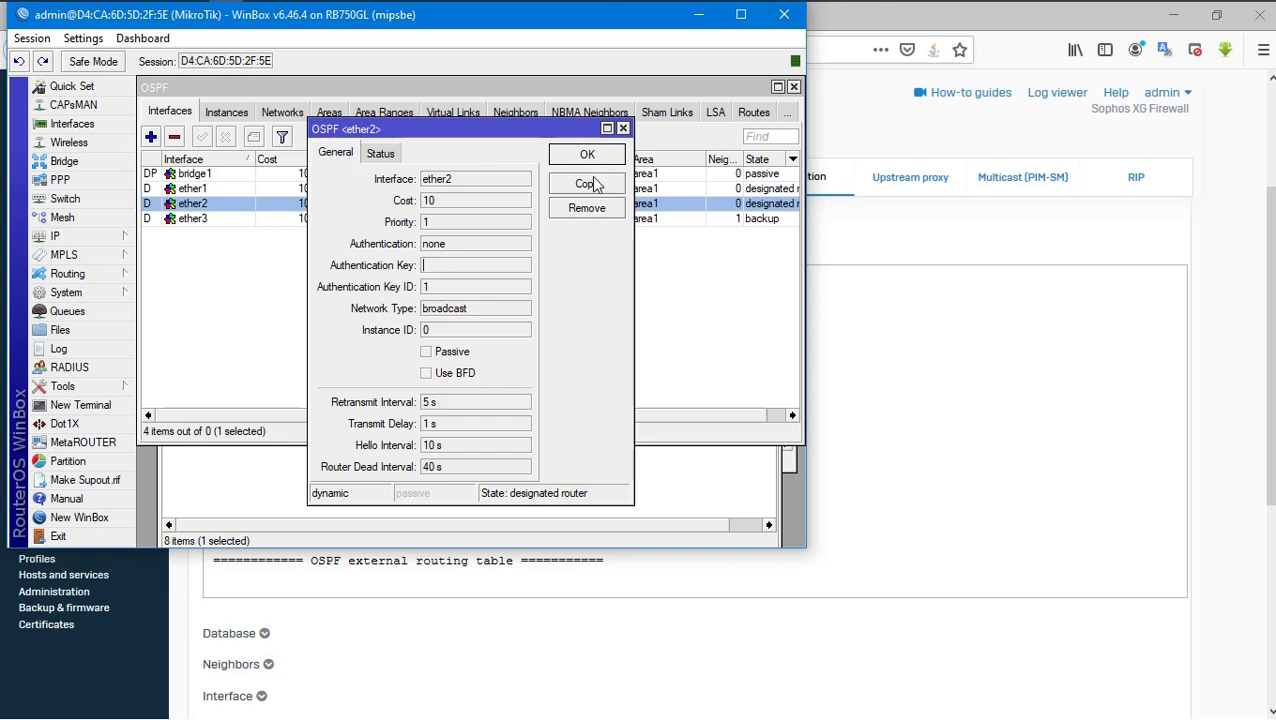
pyautogui.click(611, 156)
pyautogui.click(150, 137)
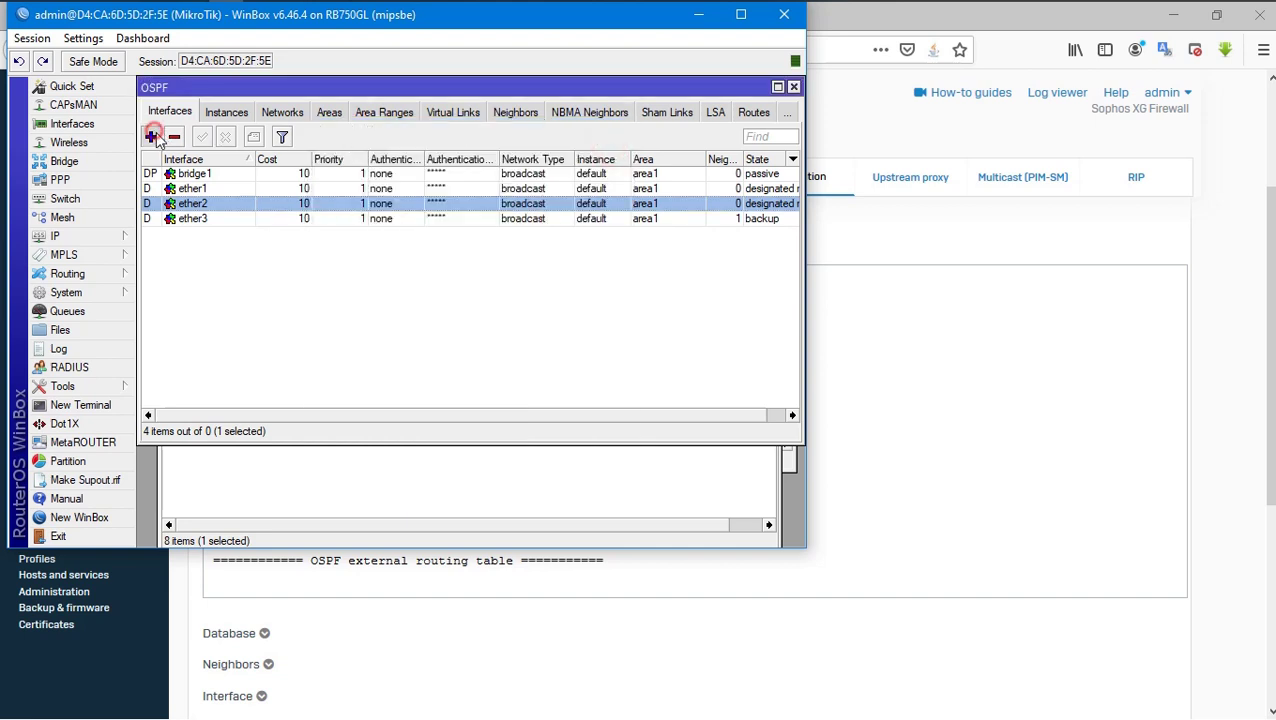
pyautogui.click(456, 180)
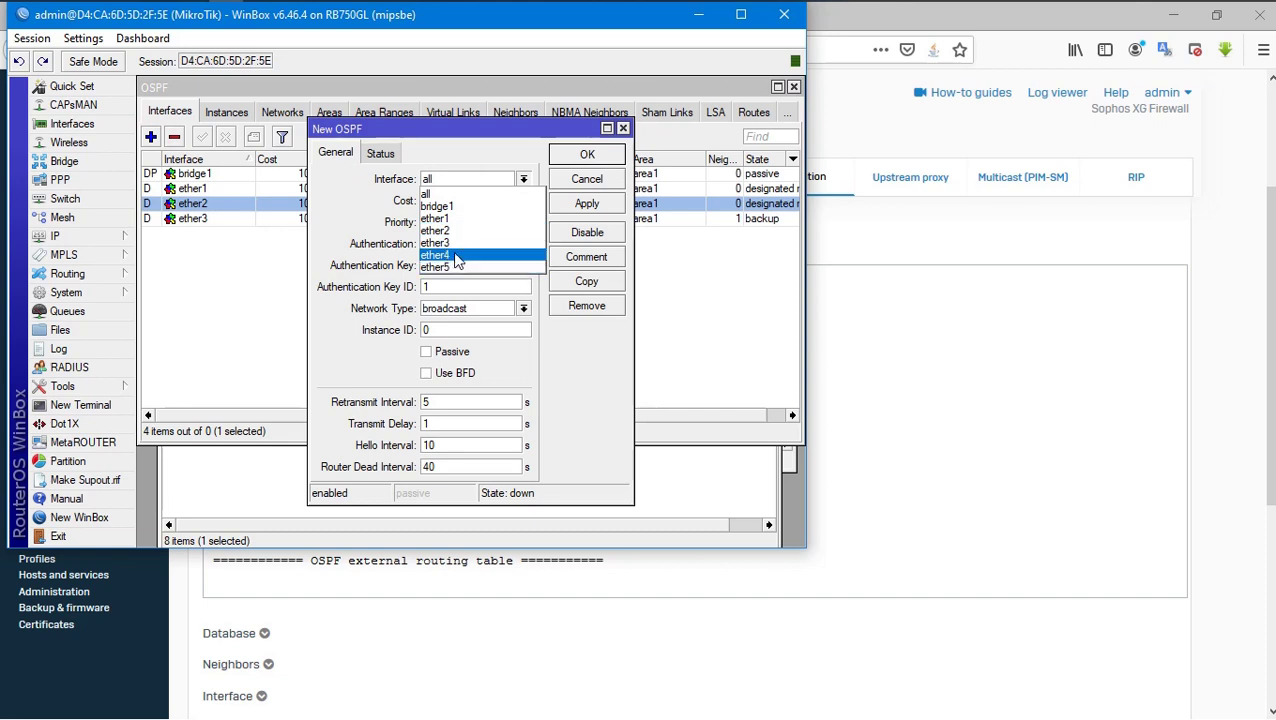
pyautogui.click(440, 194)
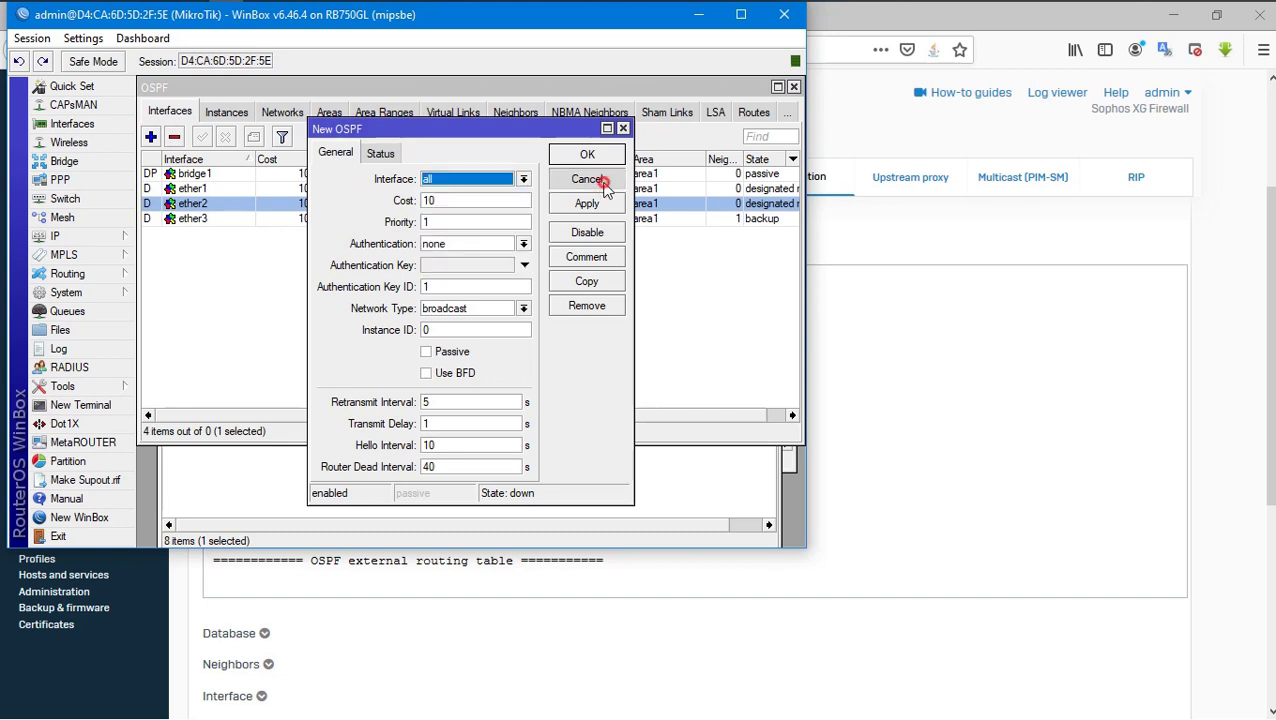
pyautogui.click(587, 179)
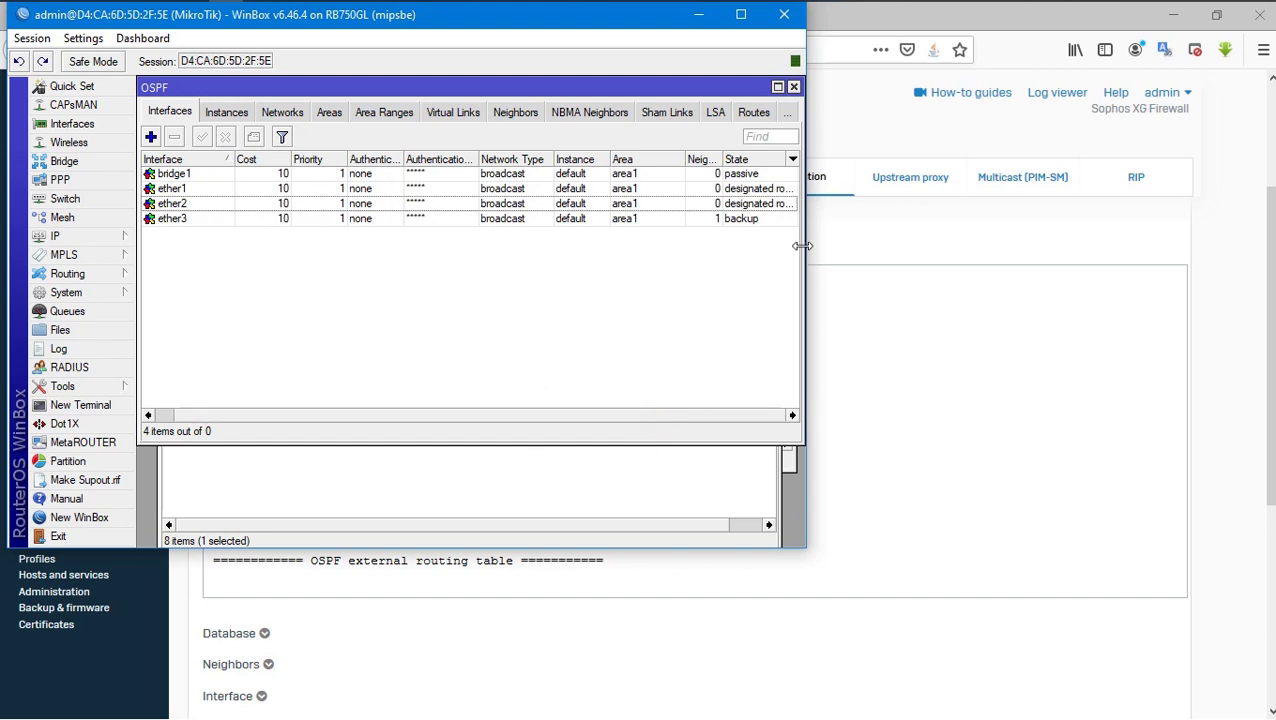
pyautogui.moveTo(803, 245); pyautogui.dragTo(922, 229)
pyautogui.click(688, 246)
# Step: Switch to the Command Prompt, clear its output and test connectivity with a ping to 18.18.18.1
pyautogui.click(333, 14)
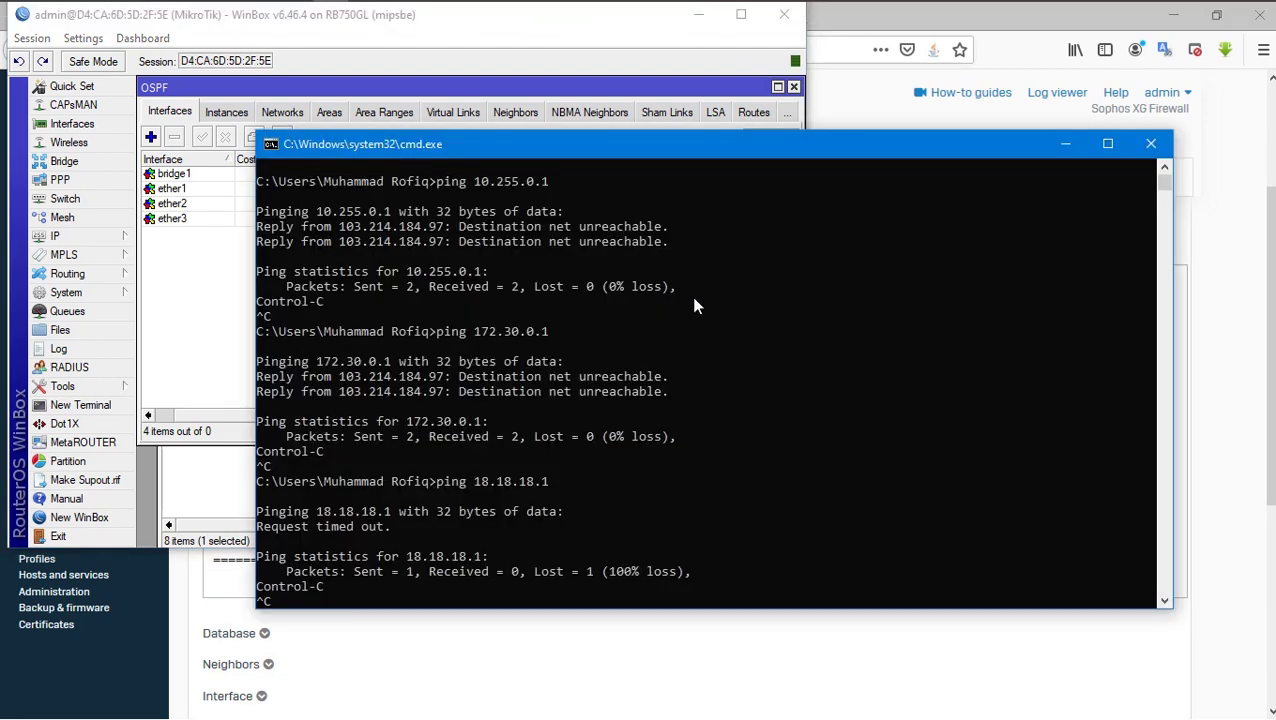
pyautogui.write('cls')
pyautogui.press('Return')
pyautogui.write('cls')
pyautogui.press('Up')
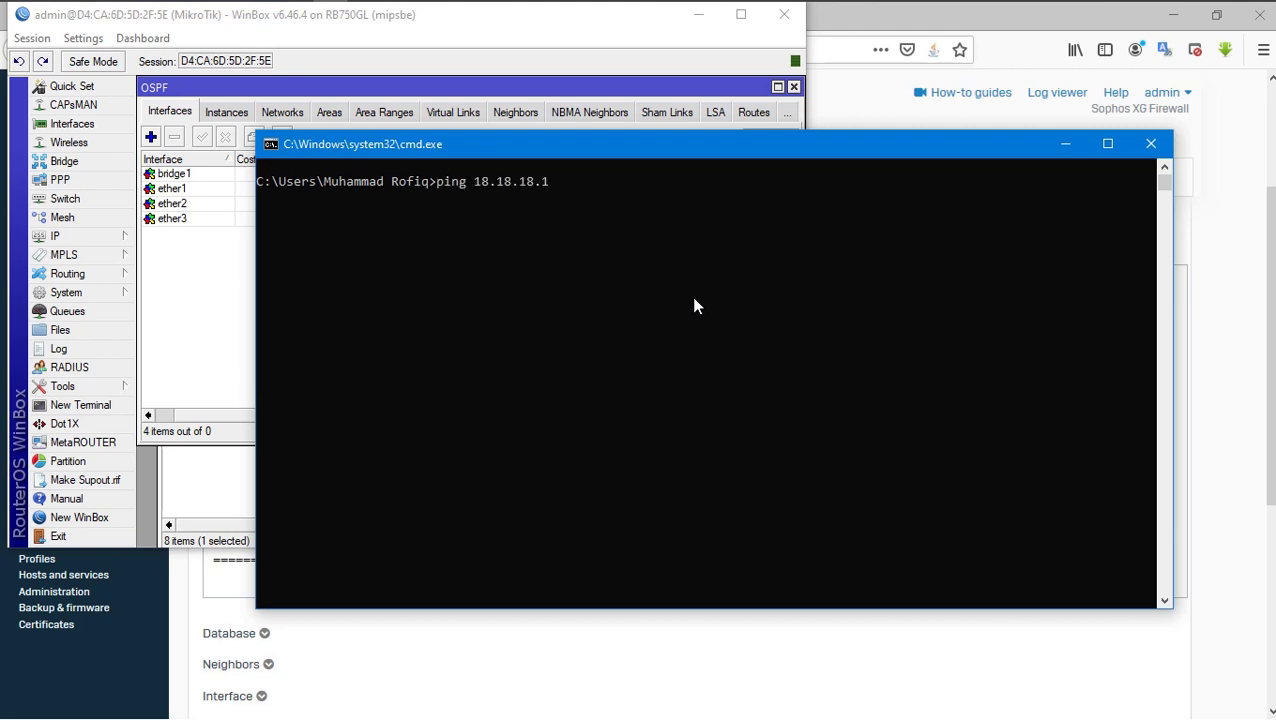
pyautogui.press('Return')
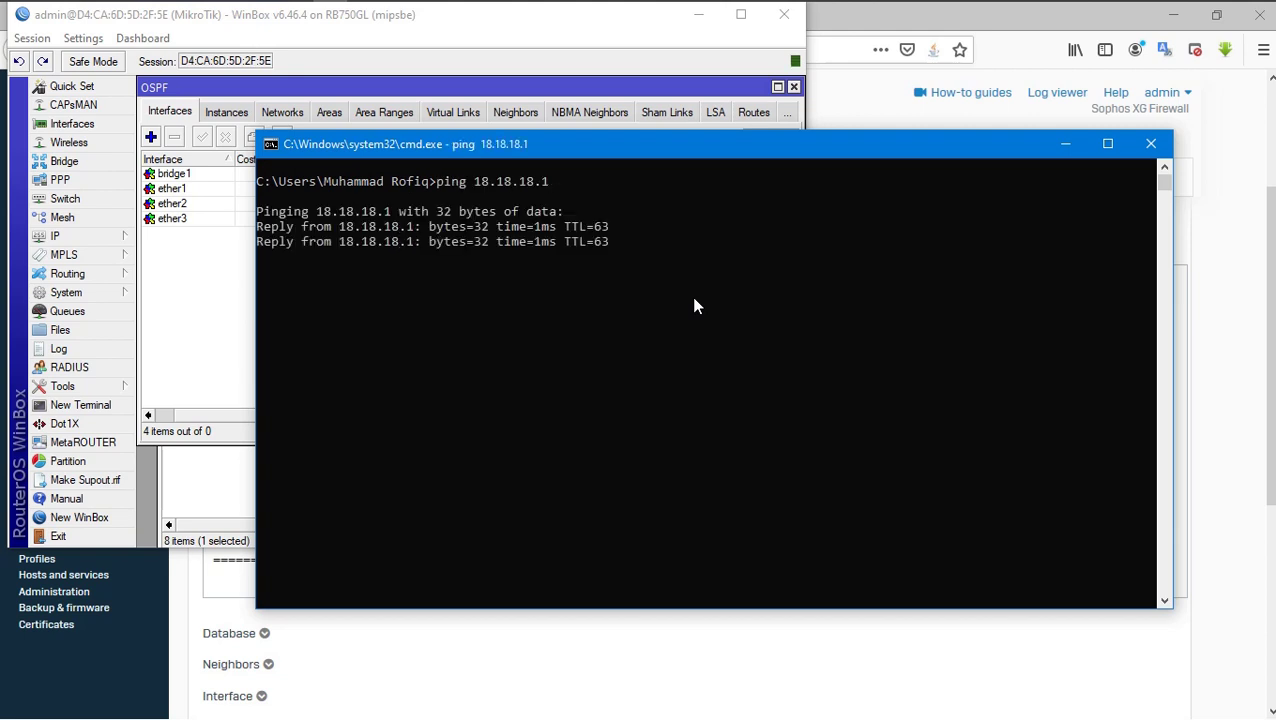
pyautogui.hotkey('ctrl', 'c')
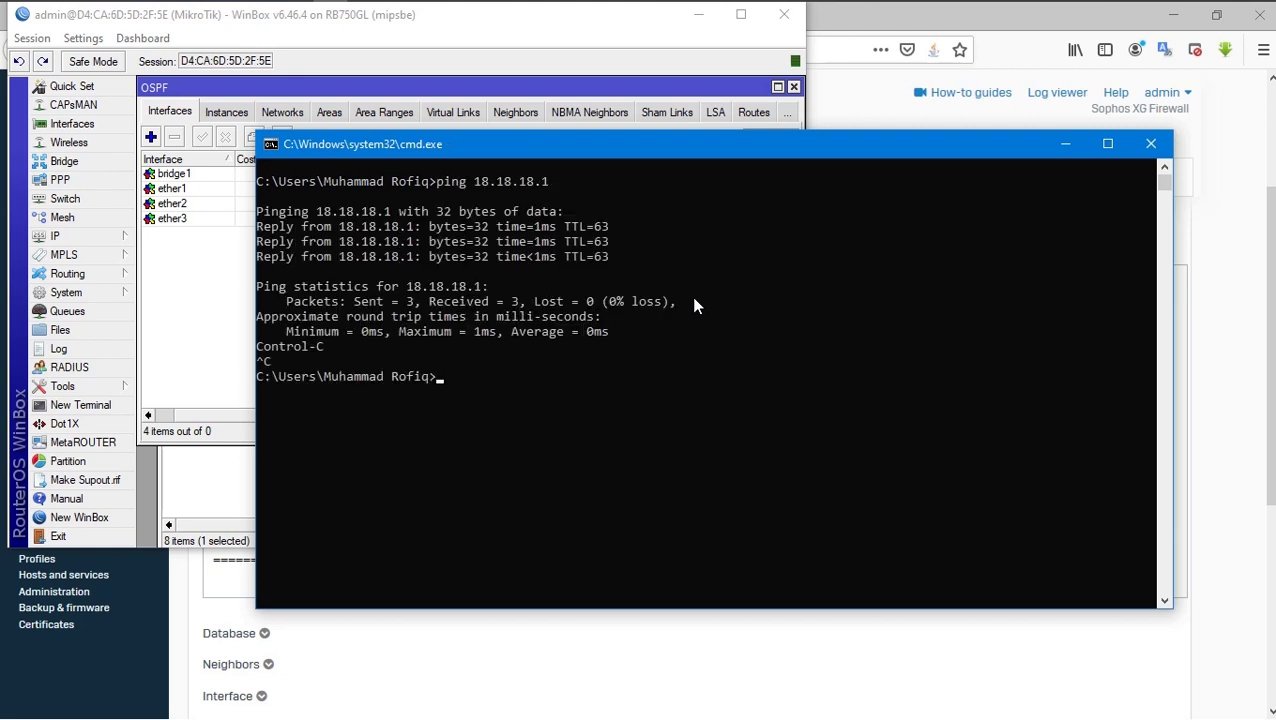
# Step: Test connectivity with pings to 172.30.0.1 and 10.255.0.1
pyautogui.press('Up')
pyautogui.press('Up')
pyautogui.press('Return')
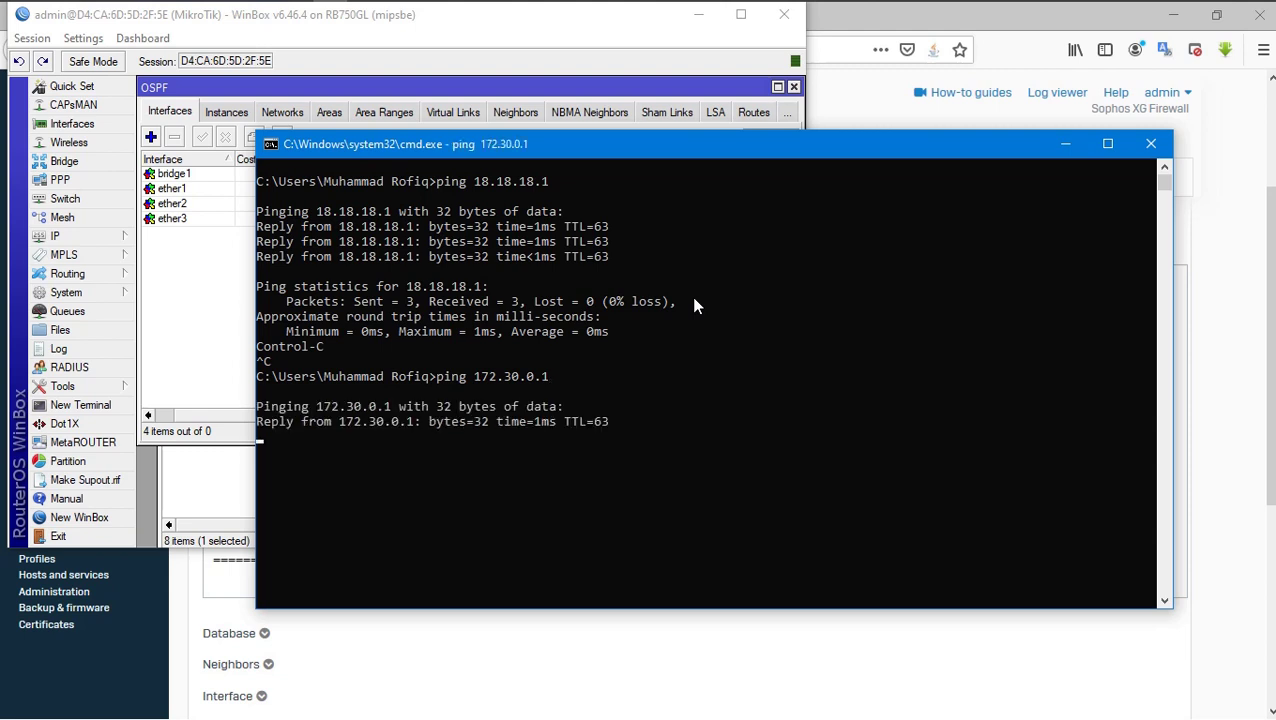
pyautogui.hotkey('ctrl', 'c')
pyautogui.press('Up')
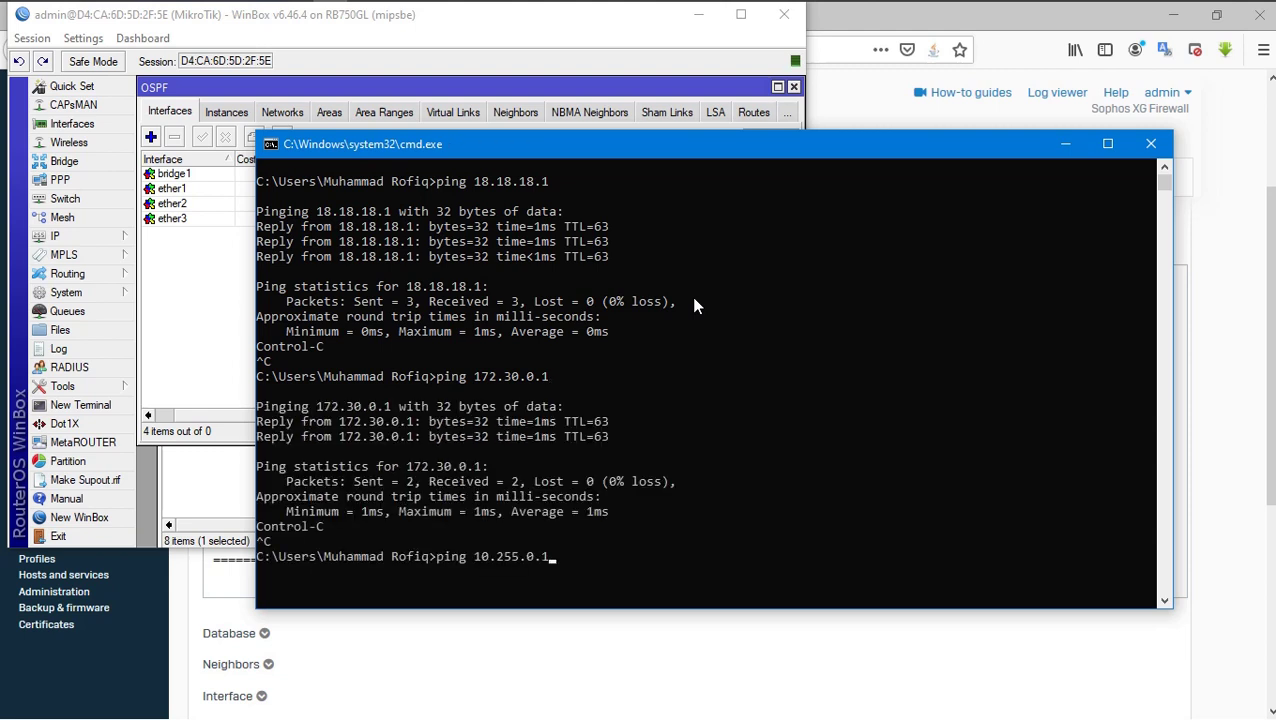
pyautogui.press('Return')
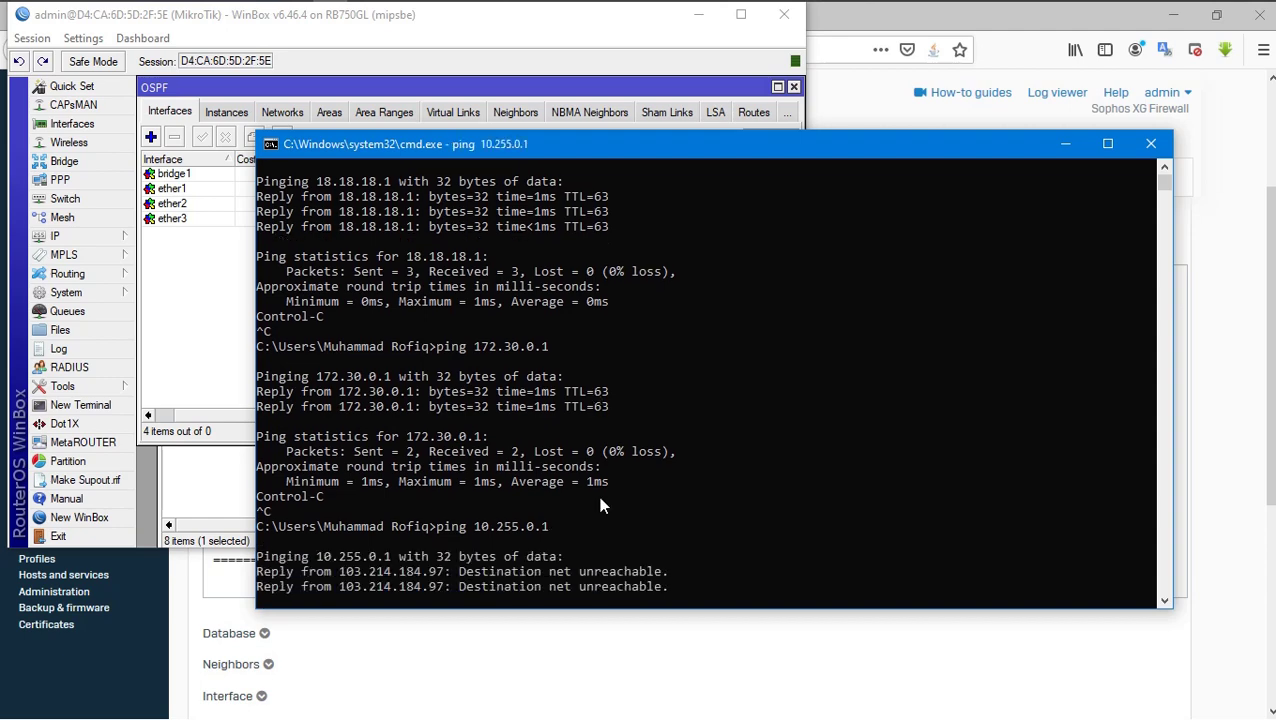
# Step: Switch back to the Sophos web console and review the networks and areas configured for OSPF
pyautogui.click(1266, 384)
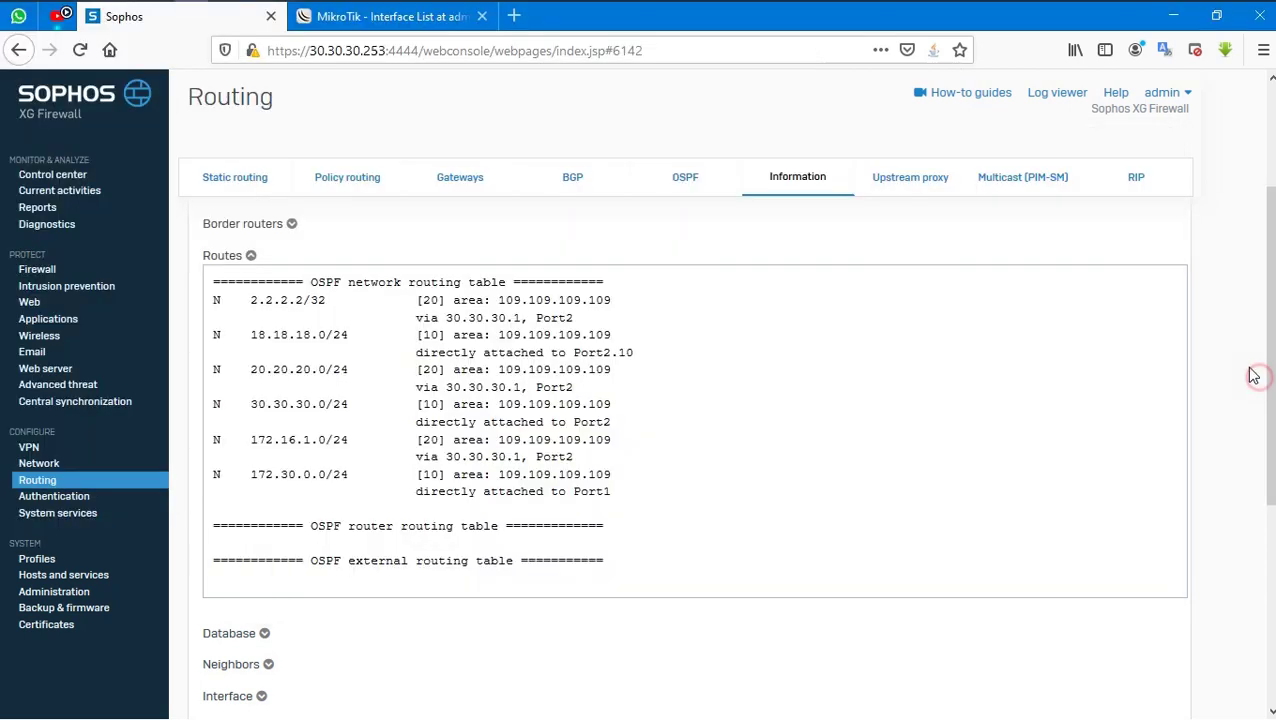
pyautogui.click(347, 177)
pyautogui.click(578, 172)
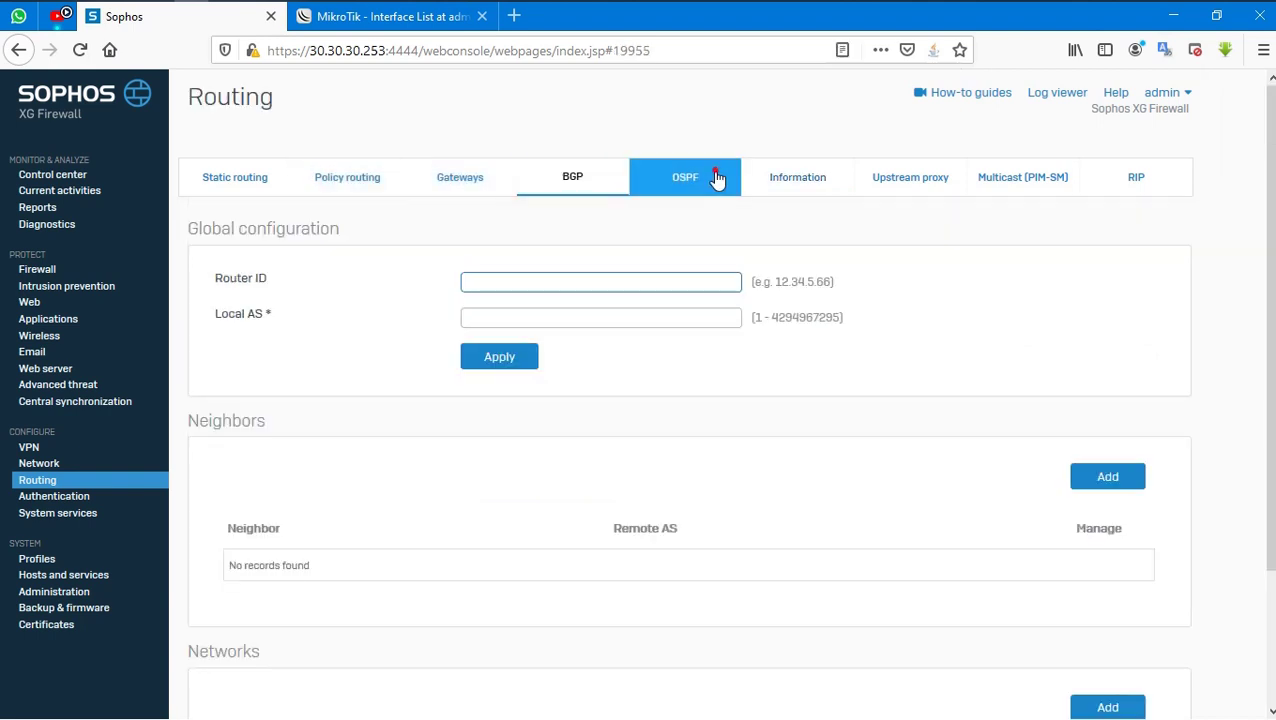
pyautogui.click(716, 178)
pyautogui.scroll(-5, 607, 430)
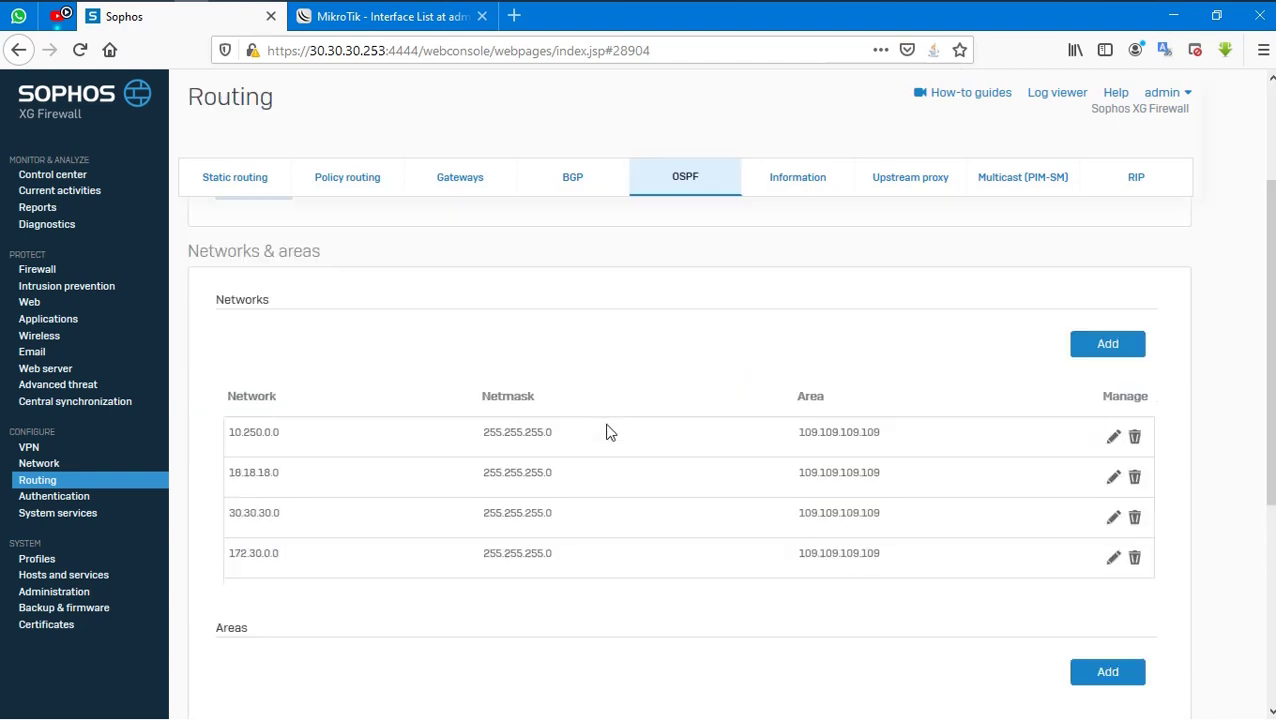
pyautogui.scroll(1, 308, 393)
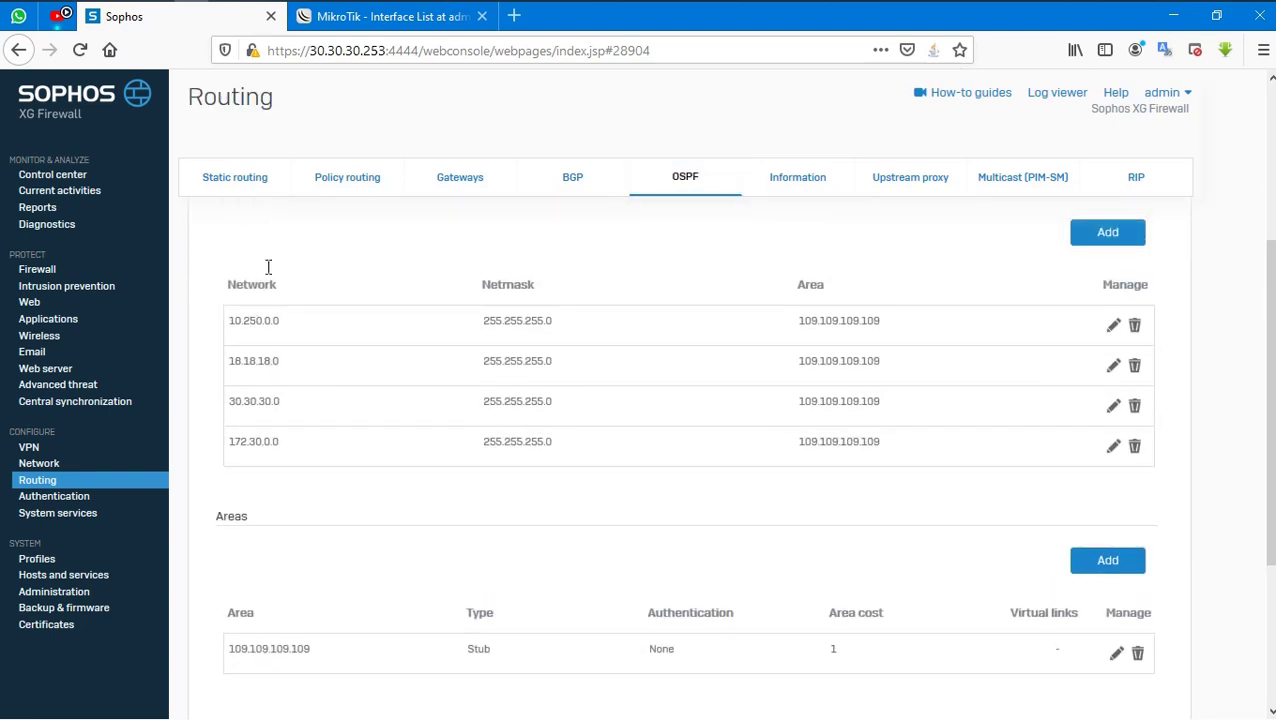
pyautogui.moveTo(330, 10)
# Step: Copy the GuestAP interface's IP address and netmask from the Sophos network interface list
pyautogui.click(55, 467)
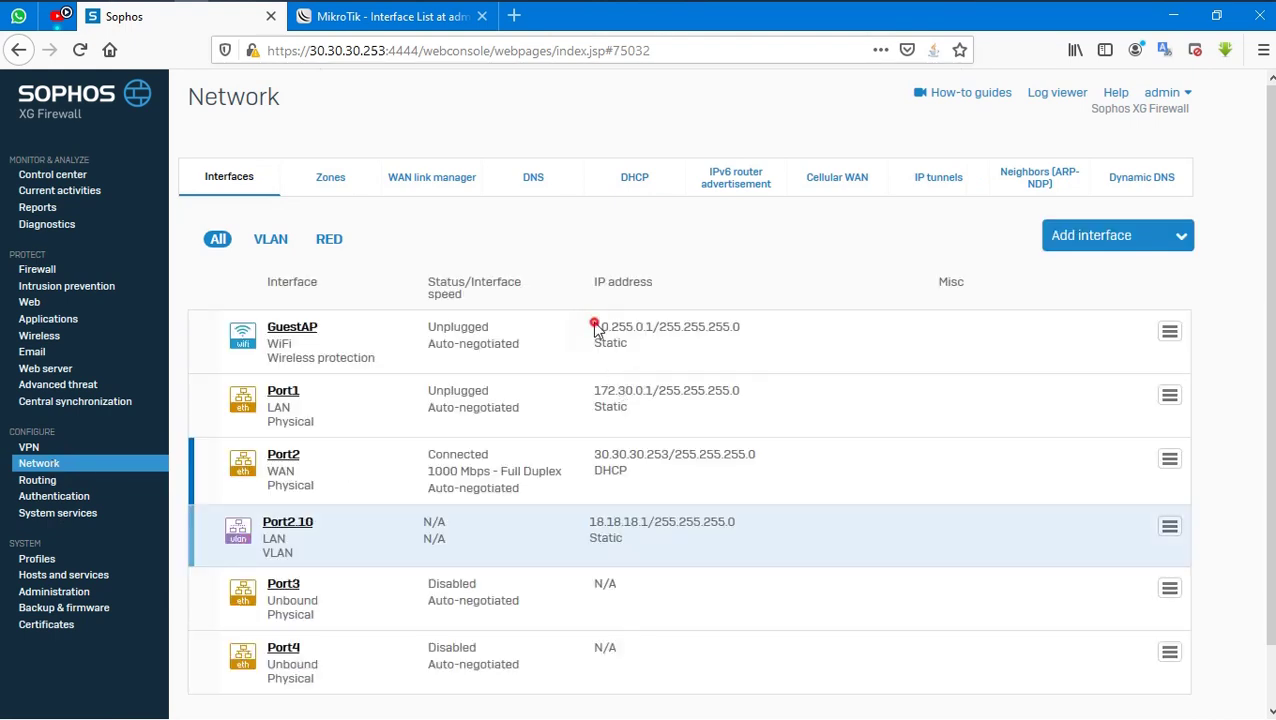
pyautogui.moveTo(741, 327); pyautogui.dragTo(606, 327)
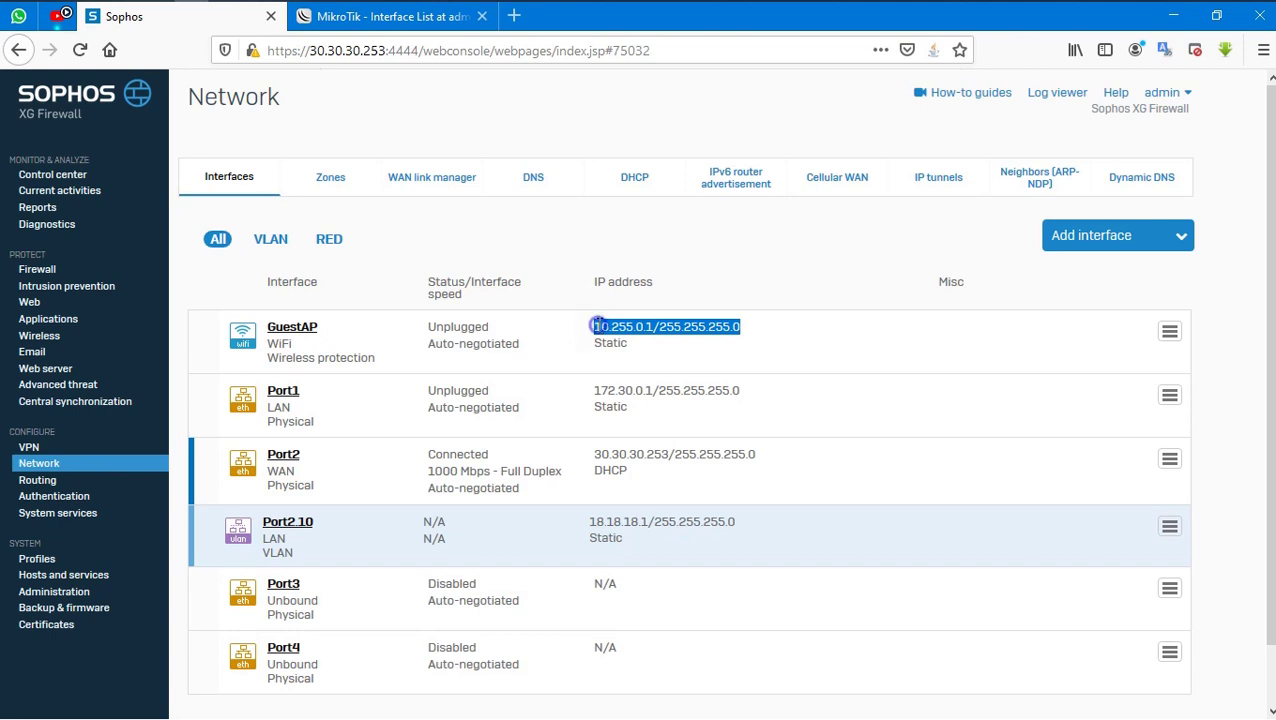
pyautogui.rightClick(597, 326)
pyautogui.click(622, 337)
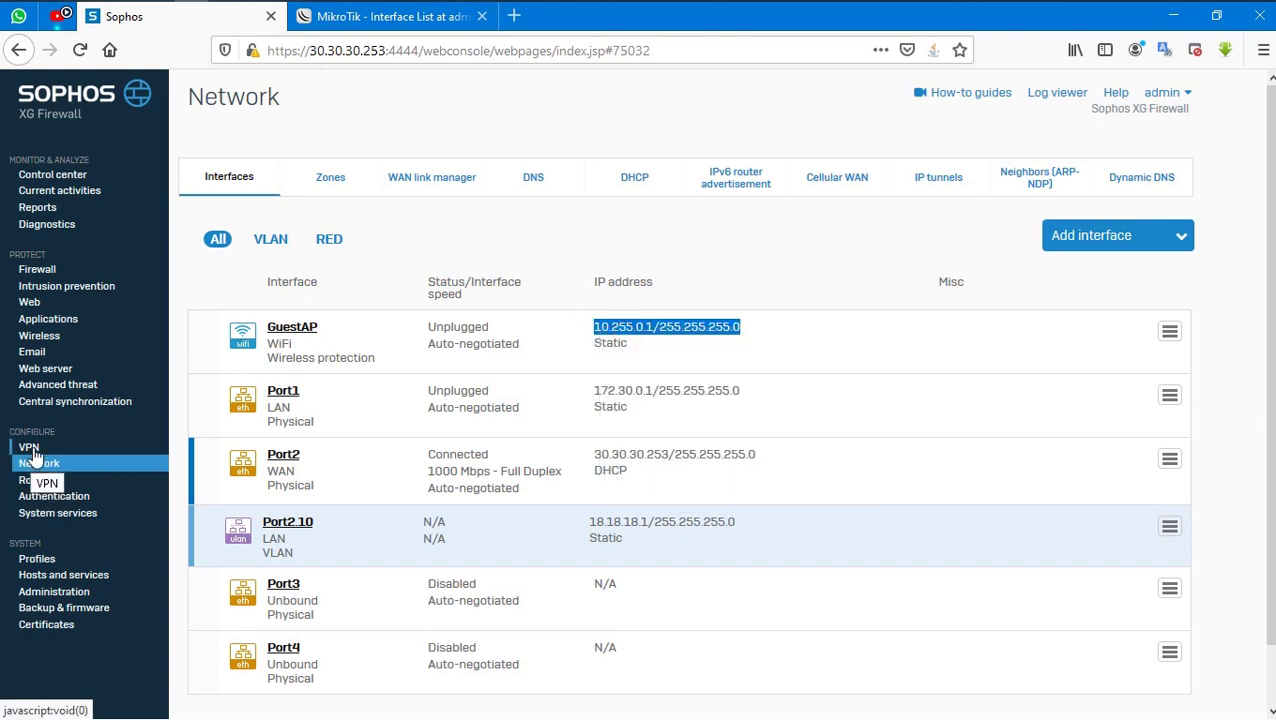
# Step: Open the OSPF routing configuration and go to its list of networks
pyautogui.click(32, 481)
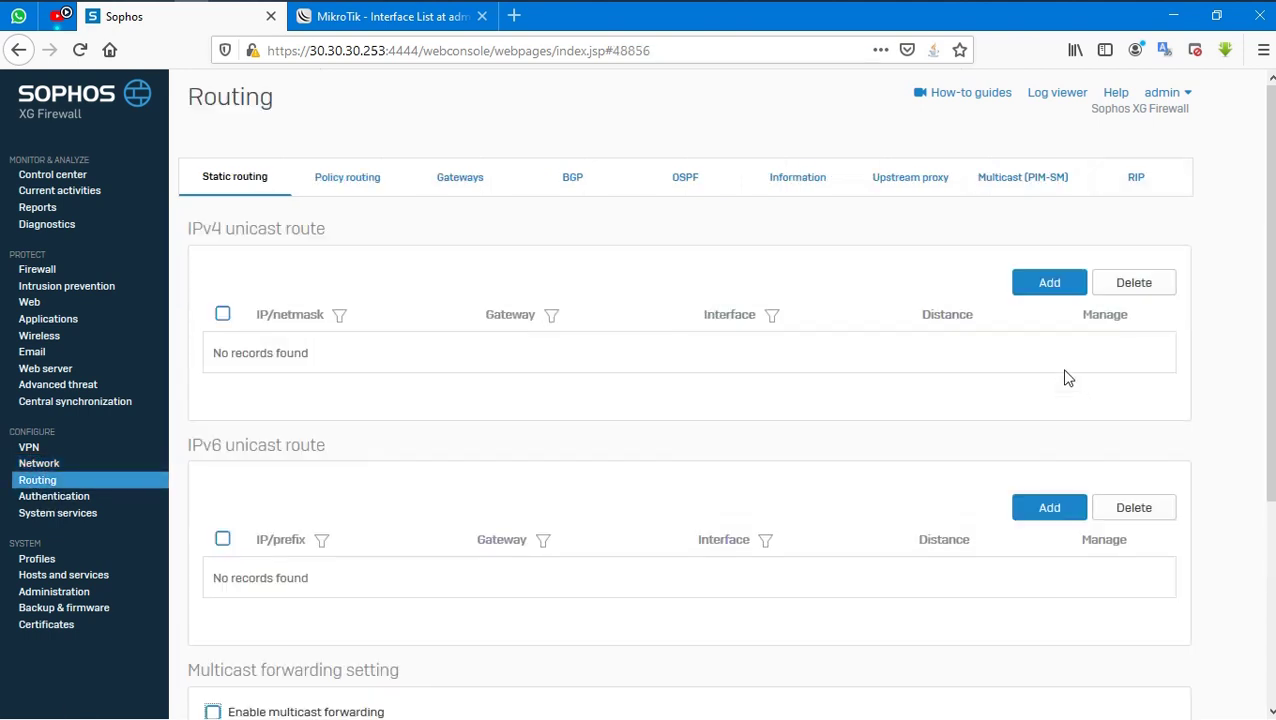
pyautogui.scroll(-5, 1066, 377)
pyautogui.scroll(5, 1066, 536)
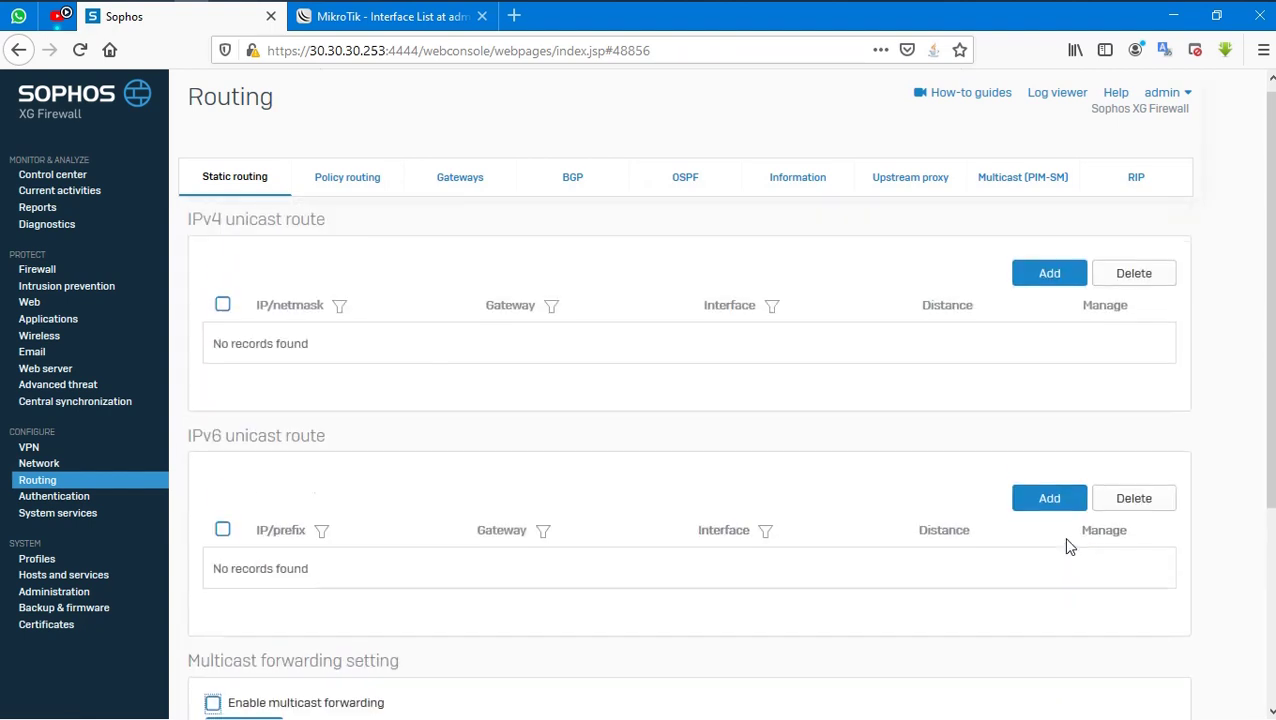
pyautogui.click(695, 180)
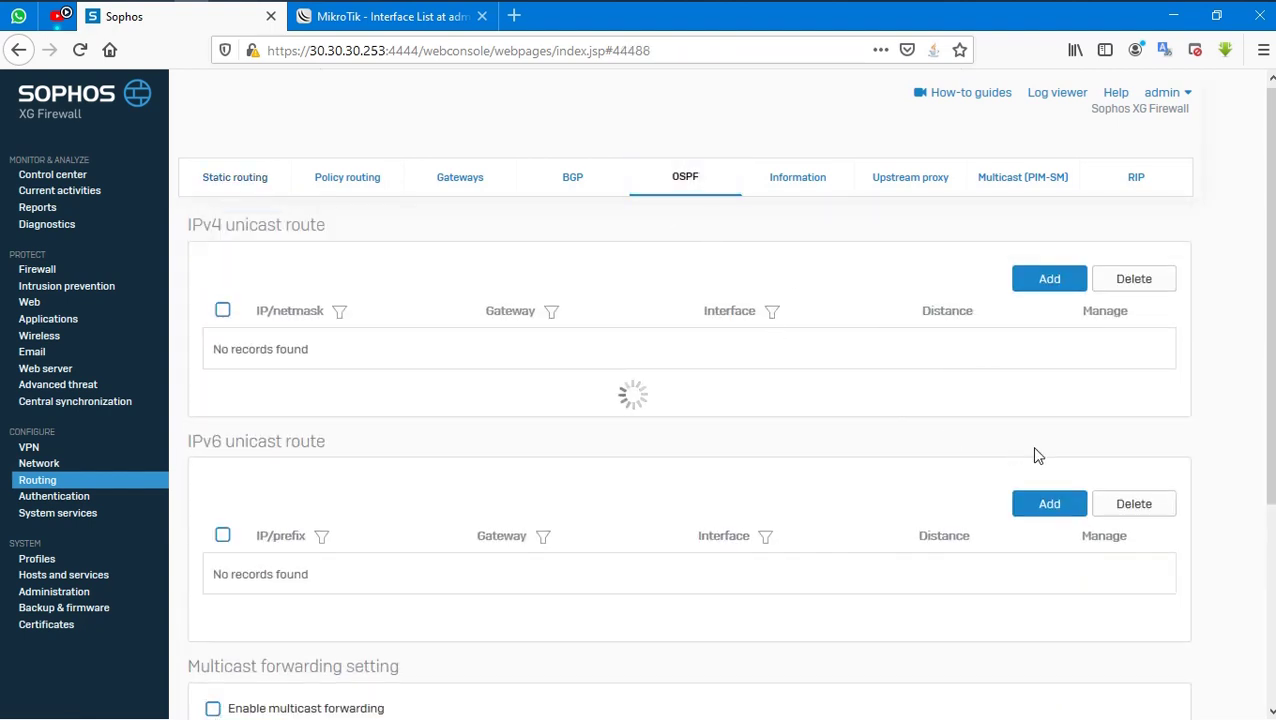
pyautogui.scroll(-3, 1036, 456)
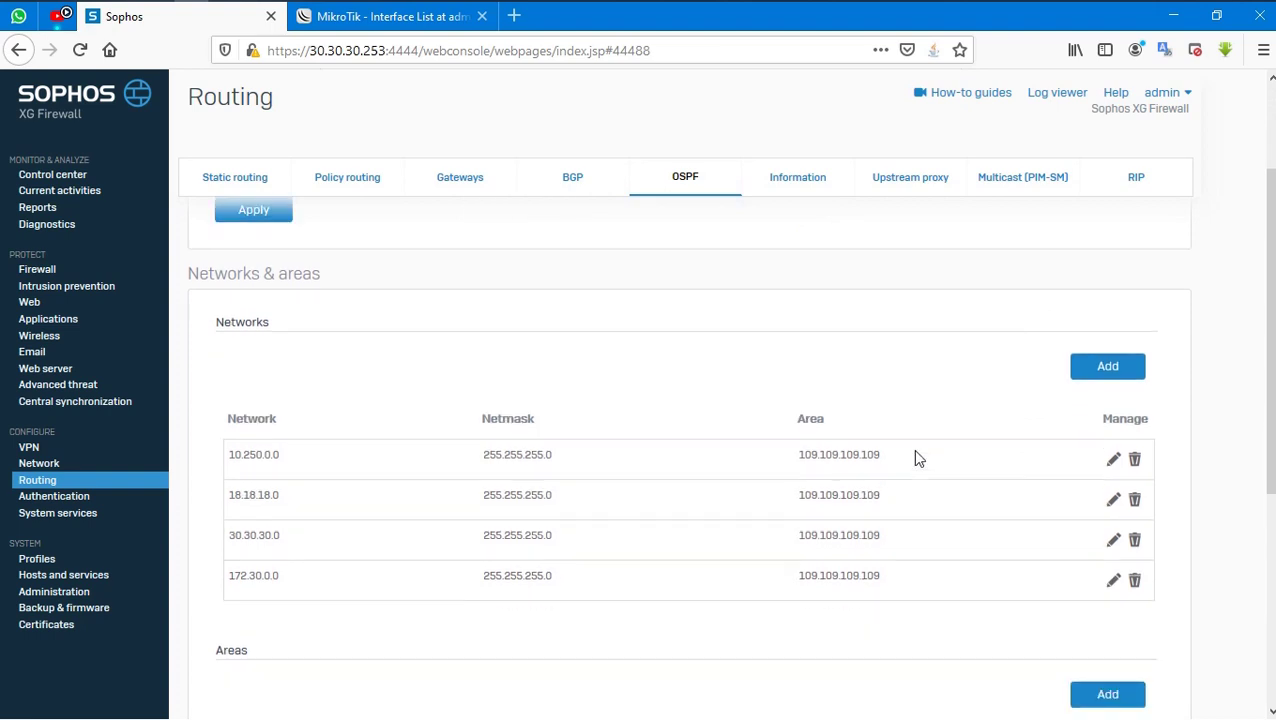
pyautogui.scroll(-1, 930, 462)
# Step: Change the OSPF network 10.250.0.0 to 10.255.0.1 and save it
pyautogui.click(1113, 421)
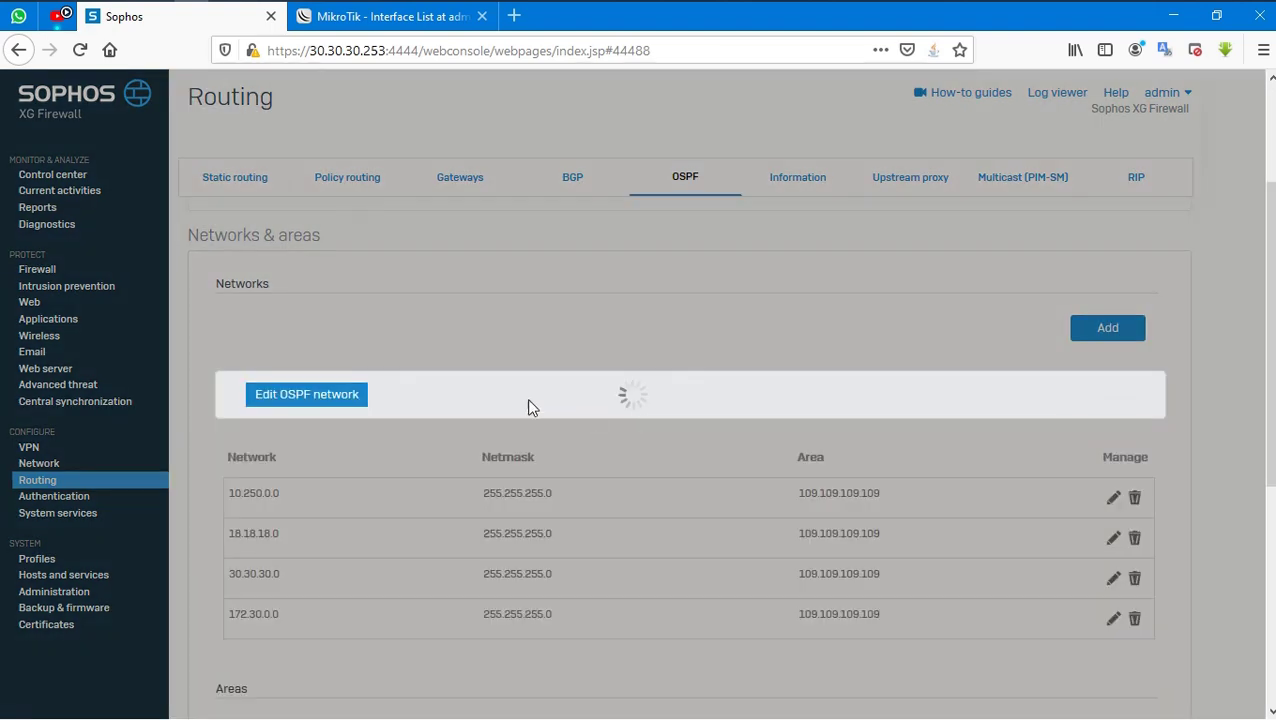
pyautogui.moveTo(565, 462); pyautogui.dragTo(451, 463)
pyautogui.rightClick(540, 461)
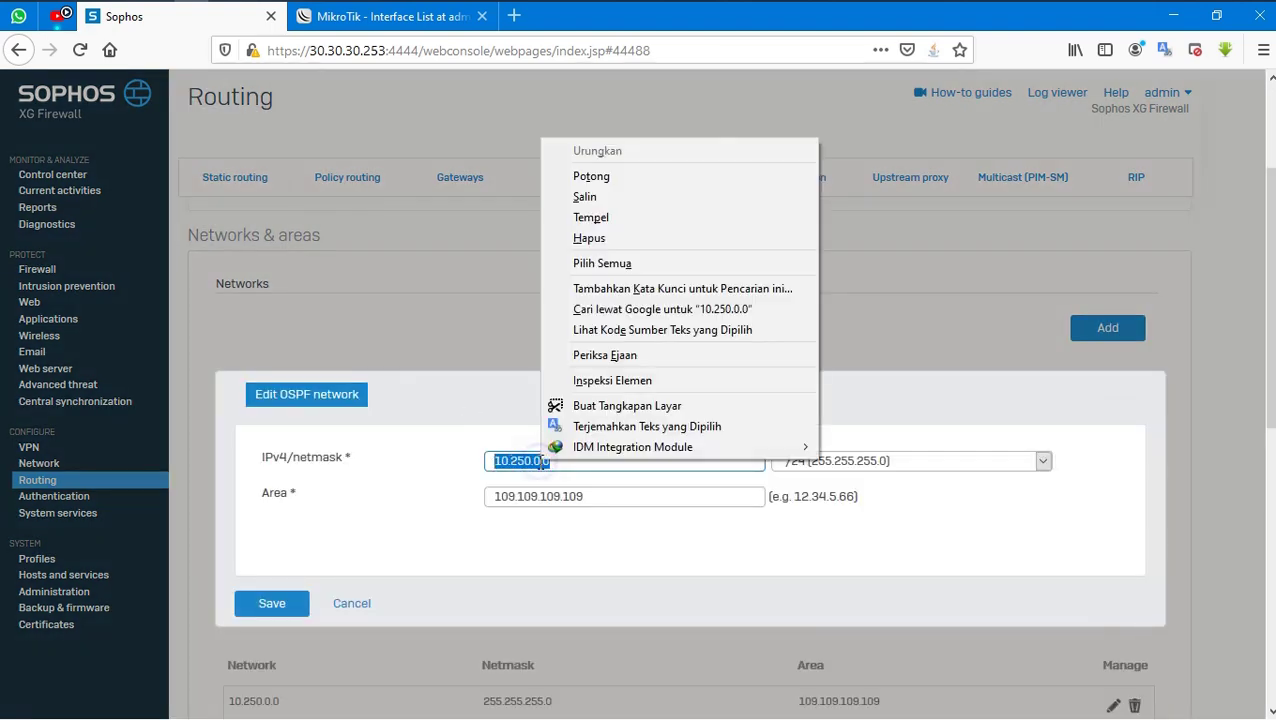
pyautogui.click(618, 217)
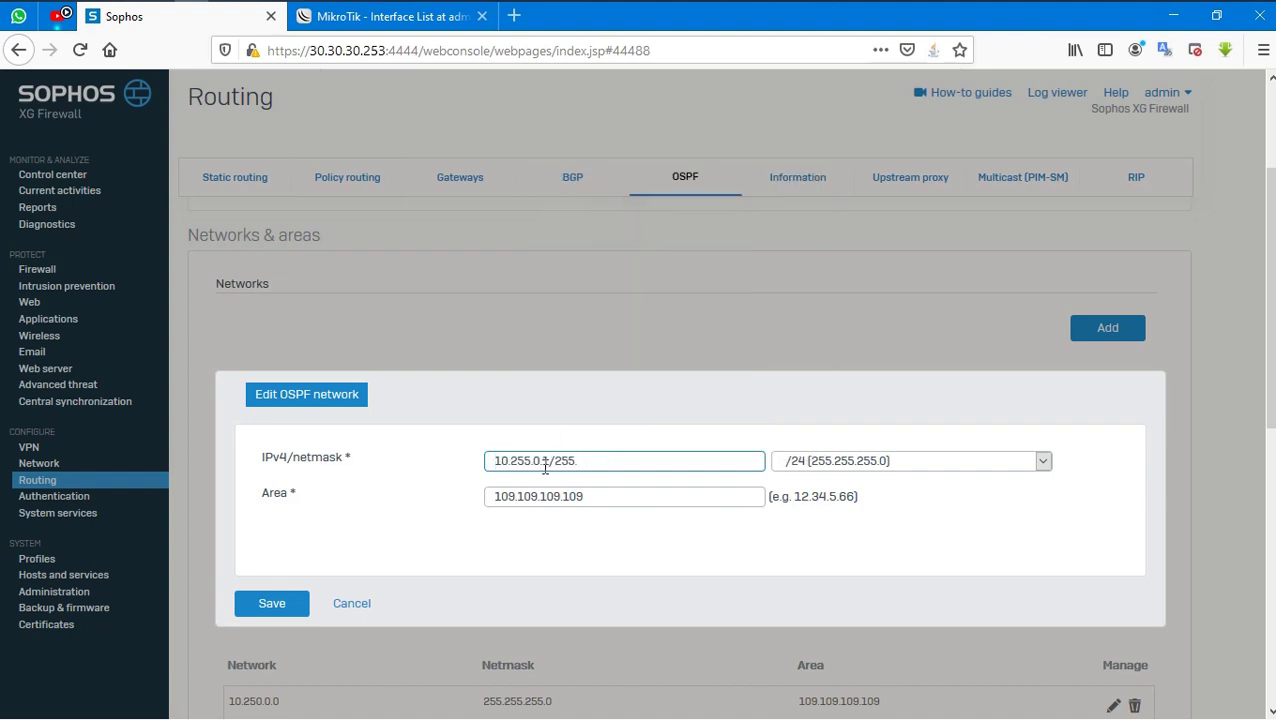
pyautogui.moveTo(545, 464); pyautogui.dragTo(683, 461)
pyautogui.press('BackSpace')
pyautogui.click(281, 603)
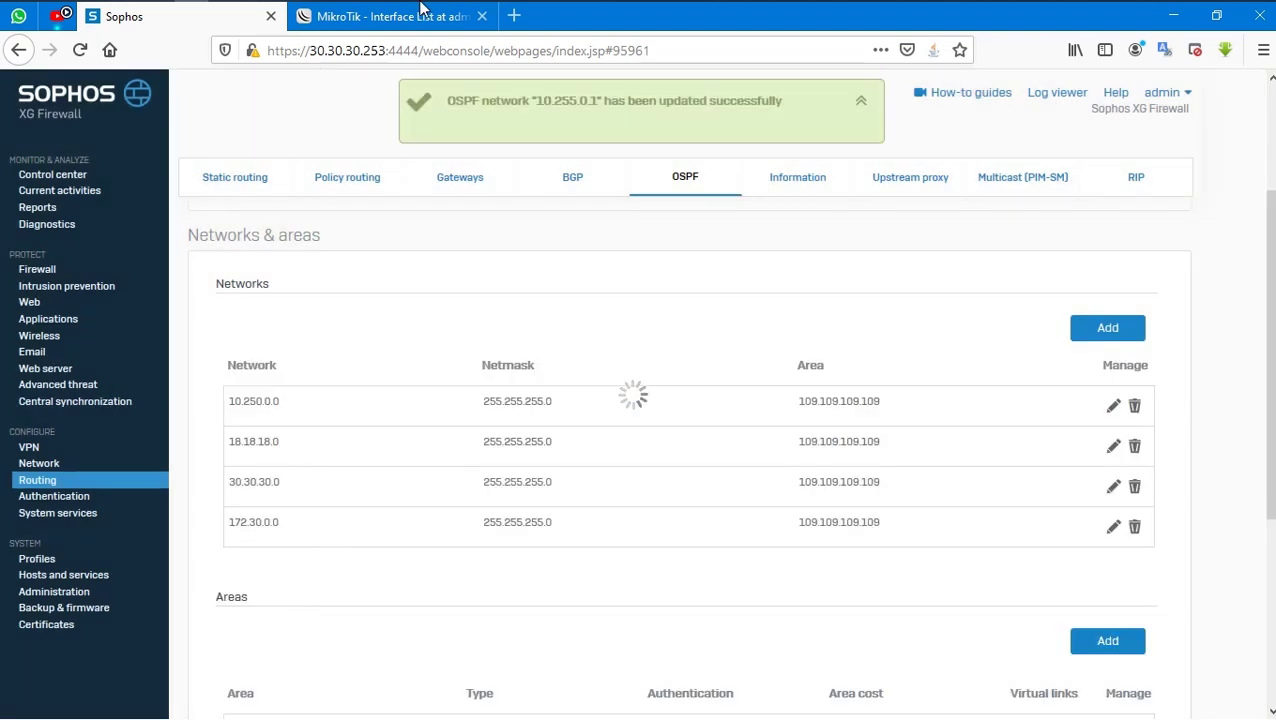
# Step: Switch to the Command Prompt and test connectivity with another ping to 10.255.0.1
pyautogui.moveTo(383, 8)
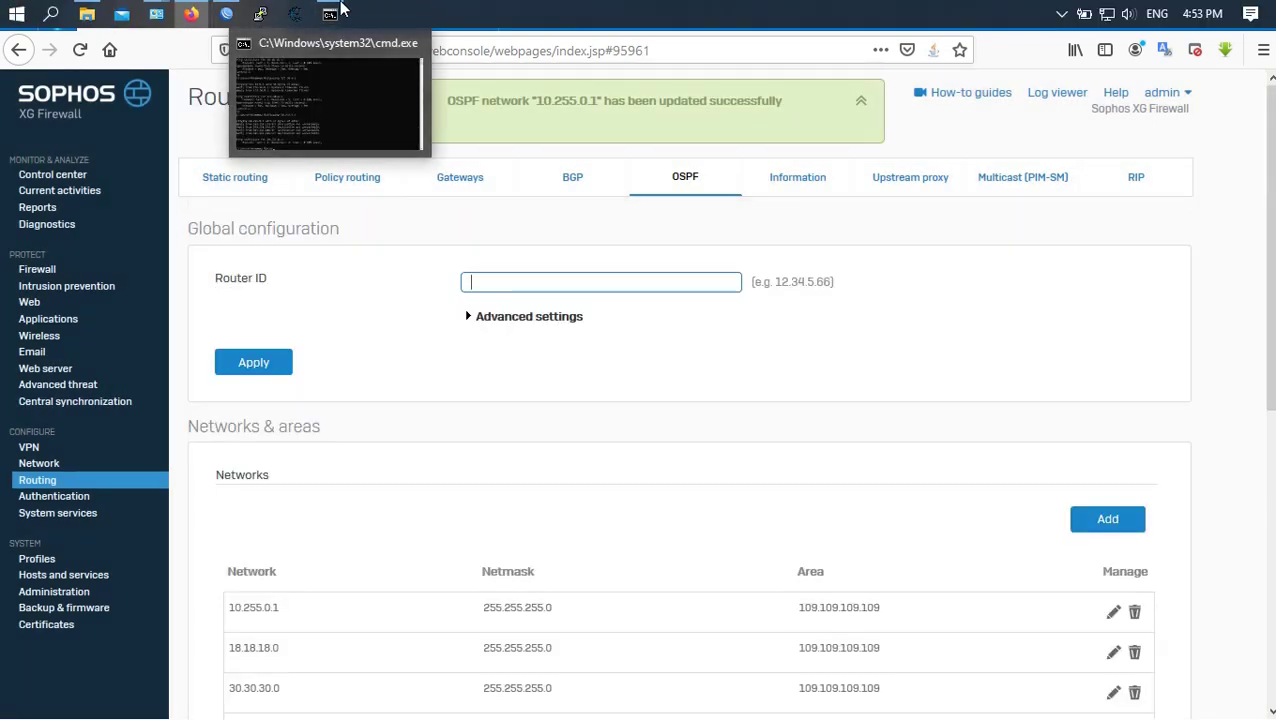
pyautogui.click(332, 12)
pyautogui.press('Up')
pyautogui.press('Return')
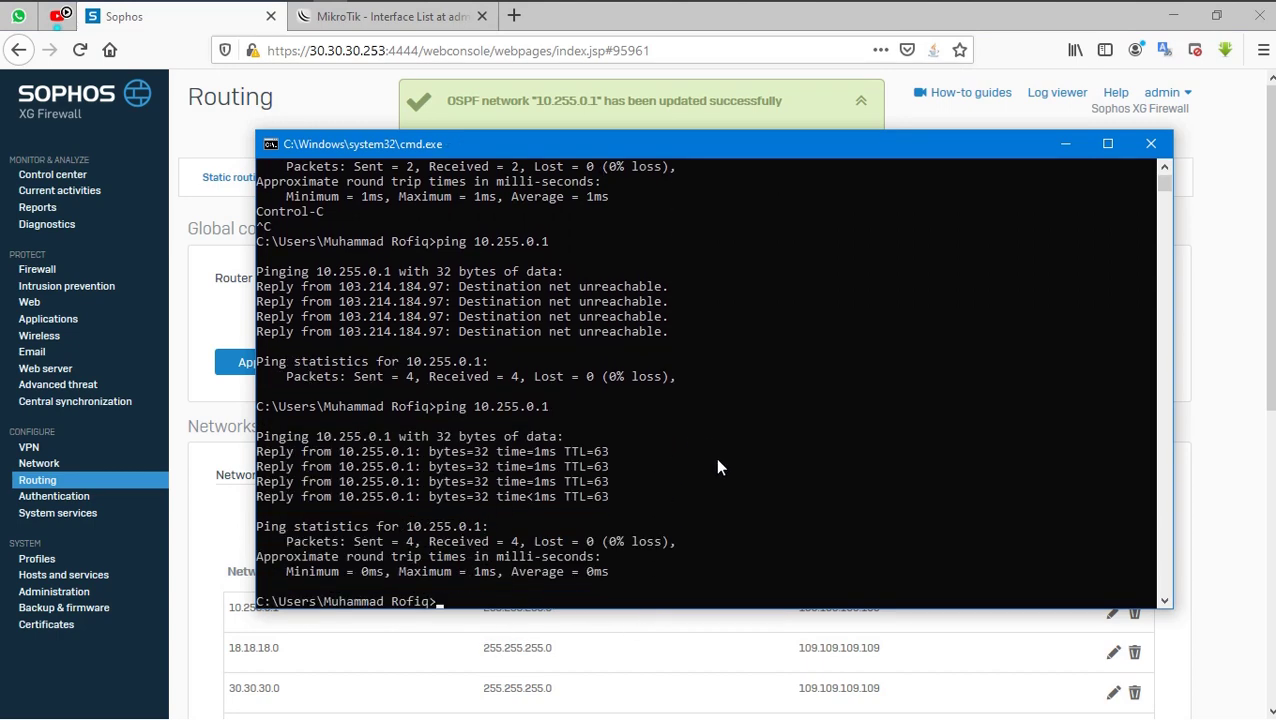
pyautogui.press('super+d')
pyautogui.rightClick(608, 315)
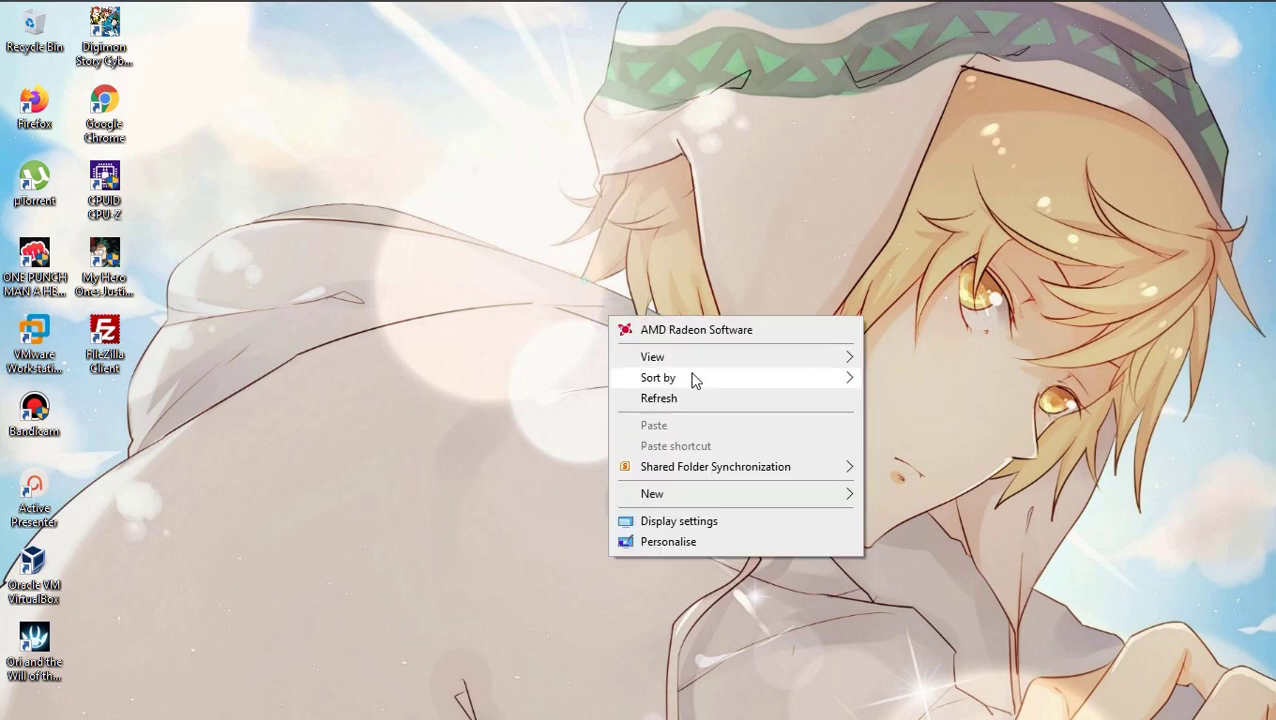
pyautogui.click(676, 400)
pyautogui.rightClick(605, 266)
pyautogui.click(697, 347)
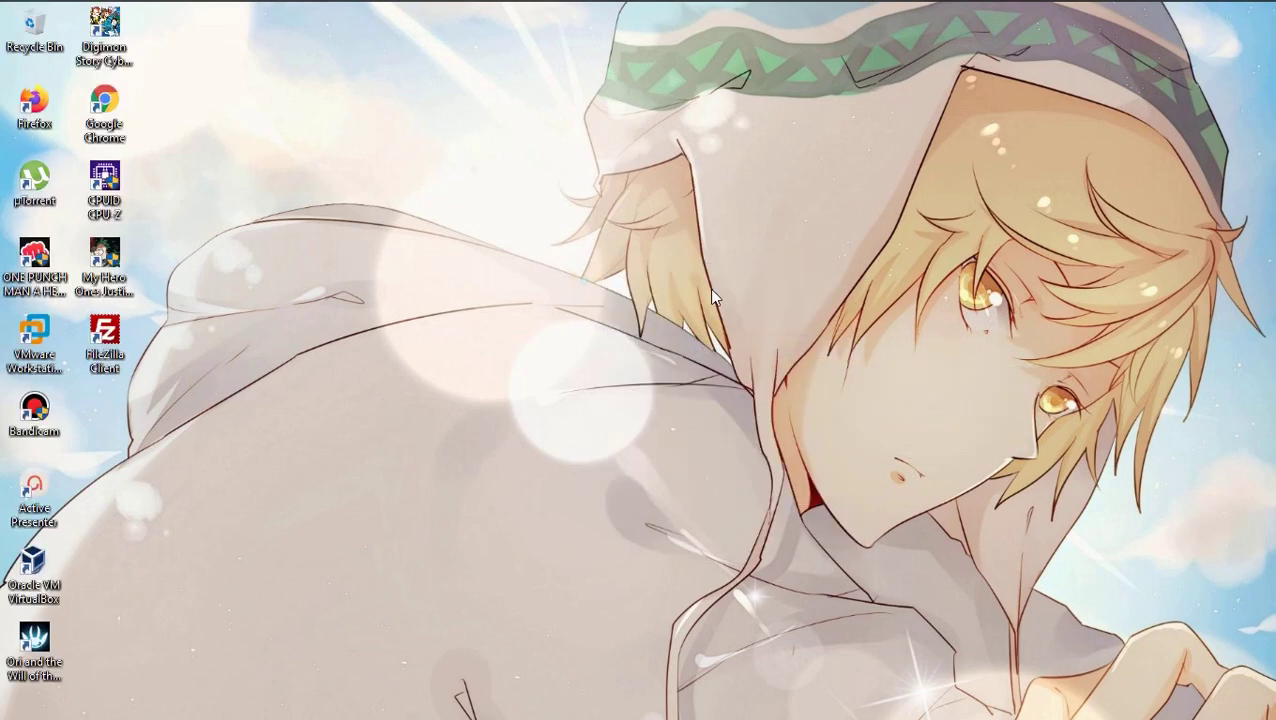
# Step: Switch to the Sophos web console and review the RIP default metric, administrative distance and version settings
pyautogui.moveTo(11, 6)
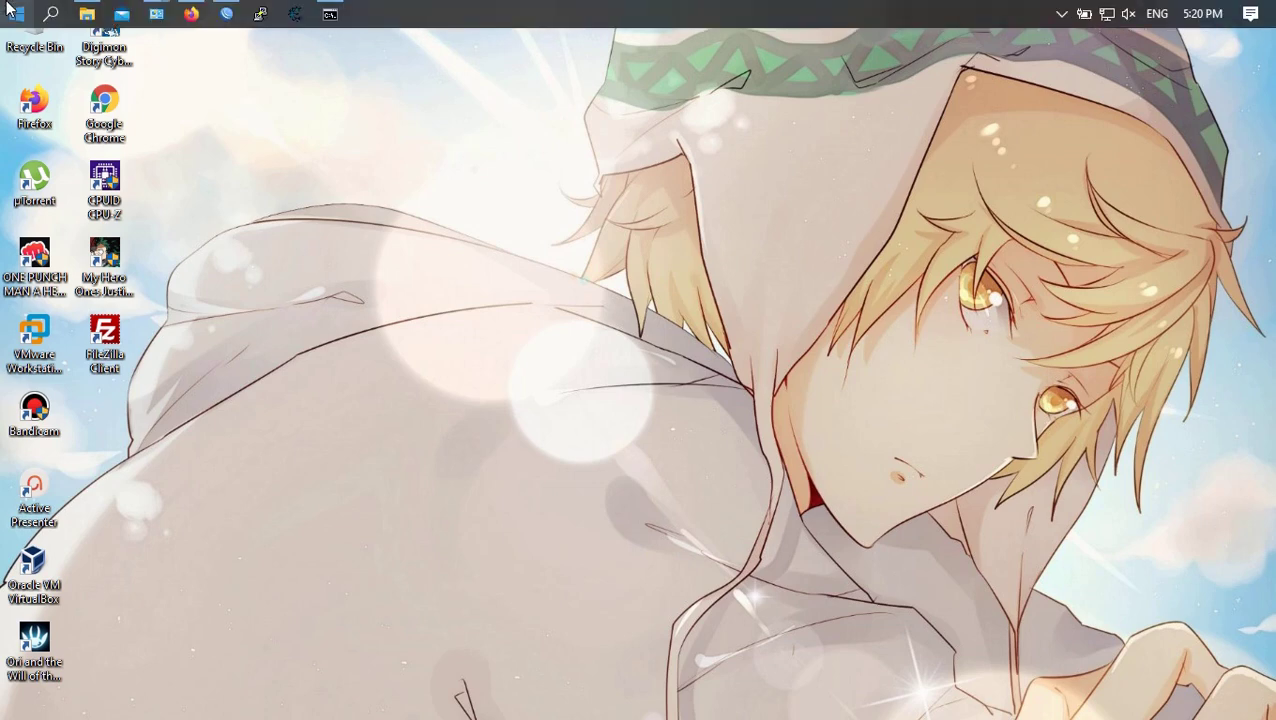
pyautogui.click(183, 8)
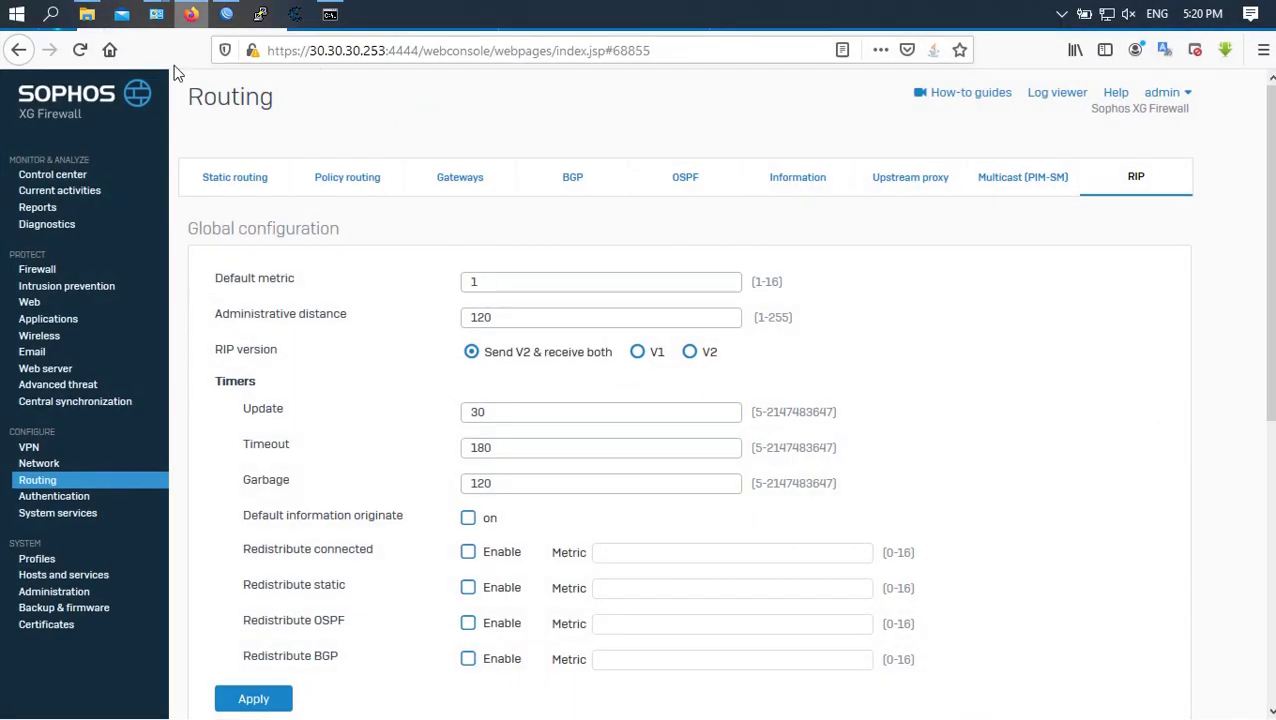
pyautogui.click(11, 480)
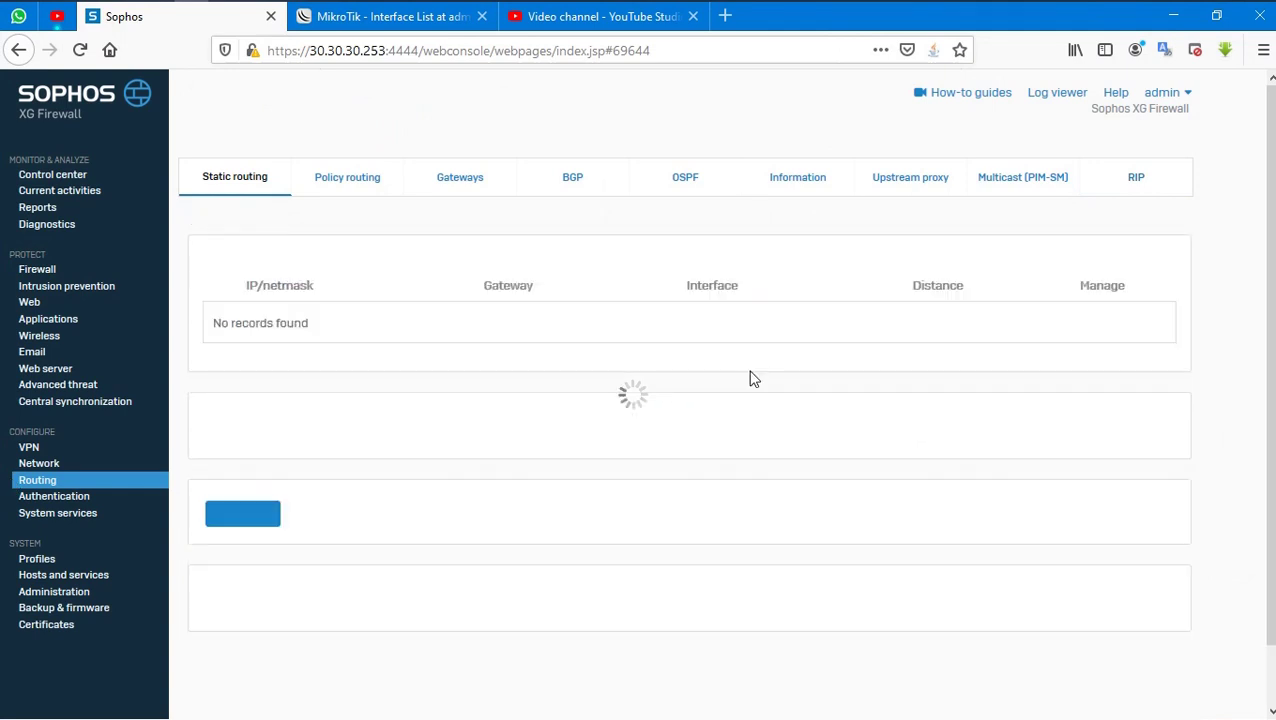
pyautogui.click(1118, 178)
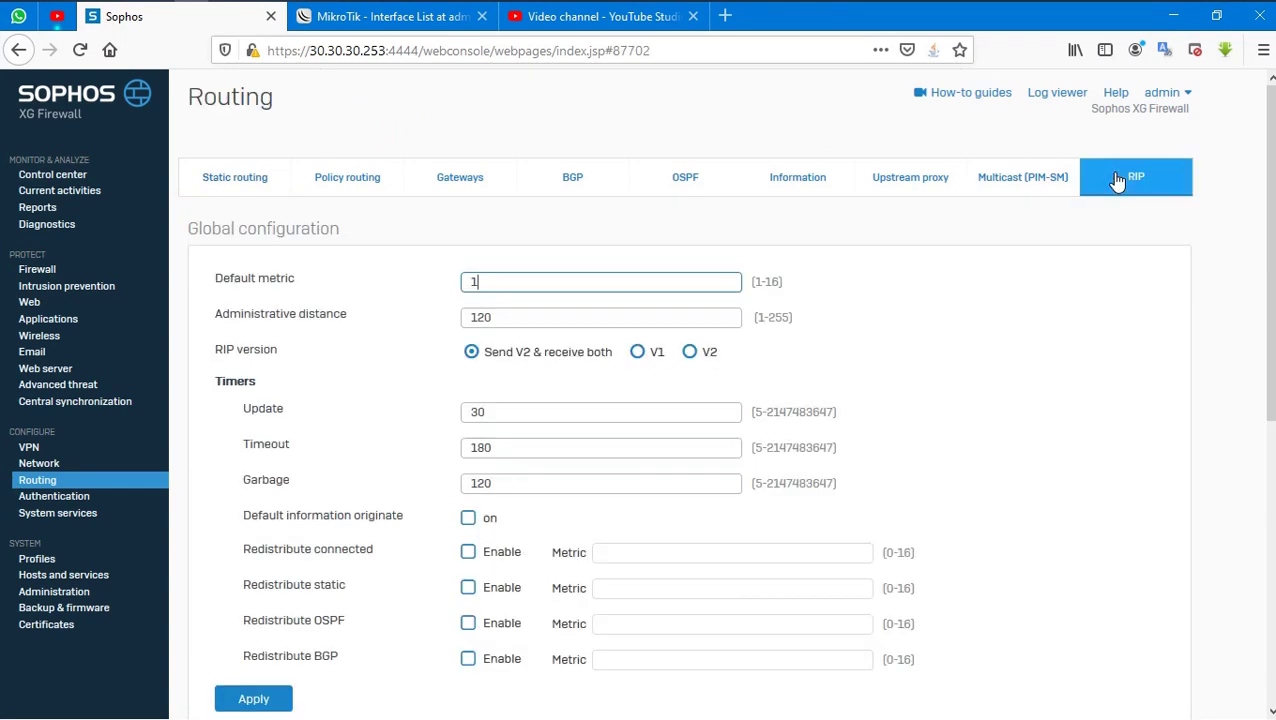
pyautogui.doubleClick(580, 283)
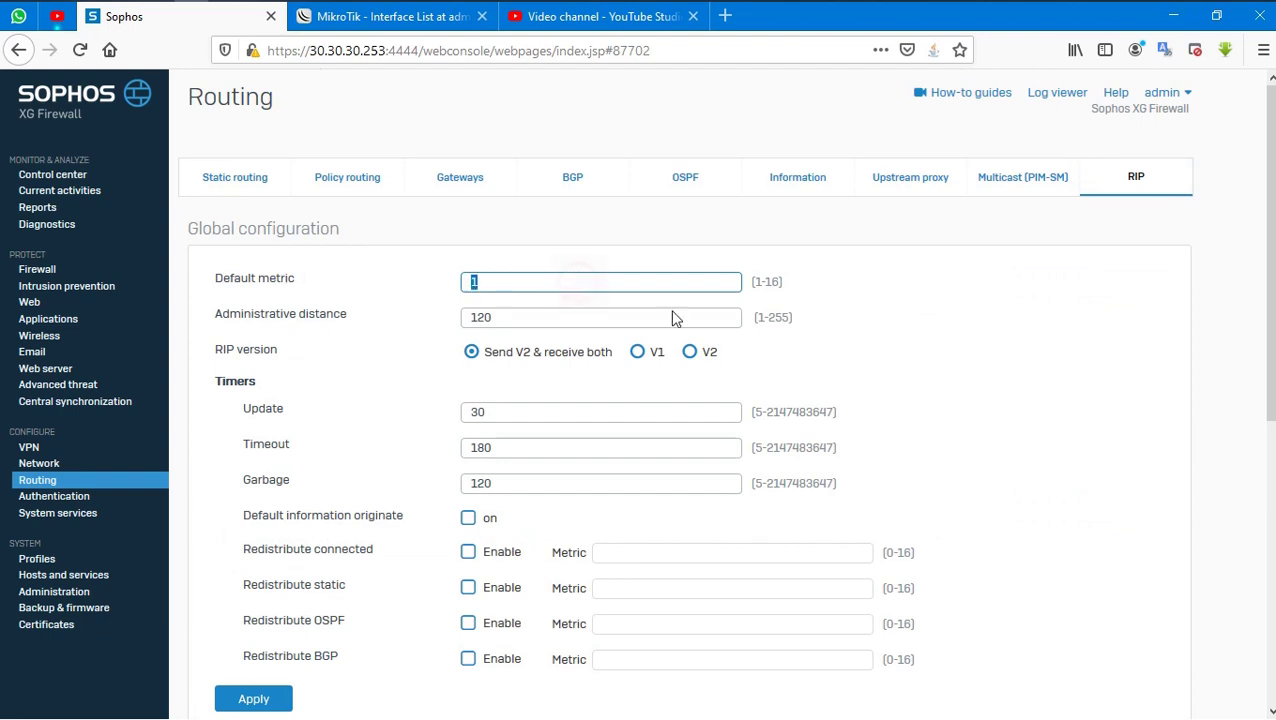
pyautogui.doubleClick(615, 320)
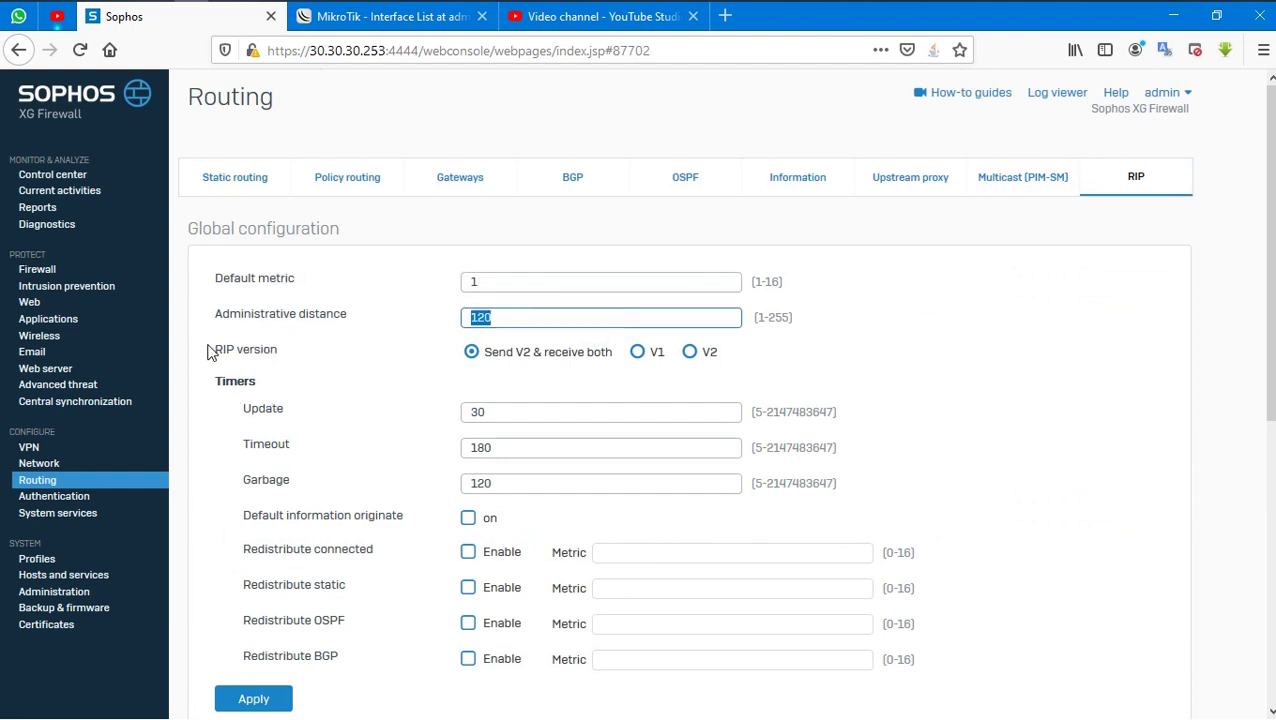
pyautogui.moveTo(209, 347); pyautogui.dragTo(343, 358)
pyautogui.click(1133, 335)
# Step: Enable redistribution of connected and static routes in the RIP global configuration and apply it
pyautogui.scroll(-3, 604, 441)
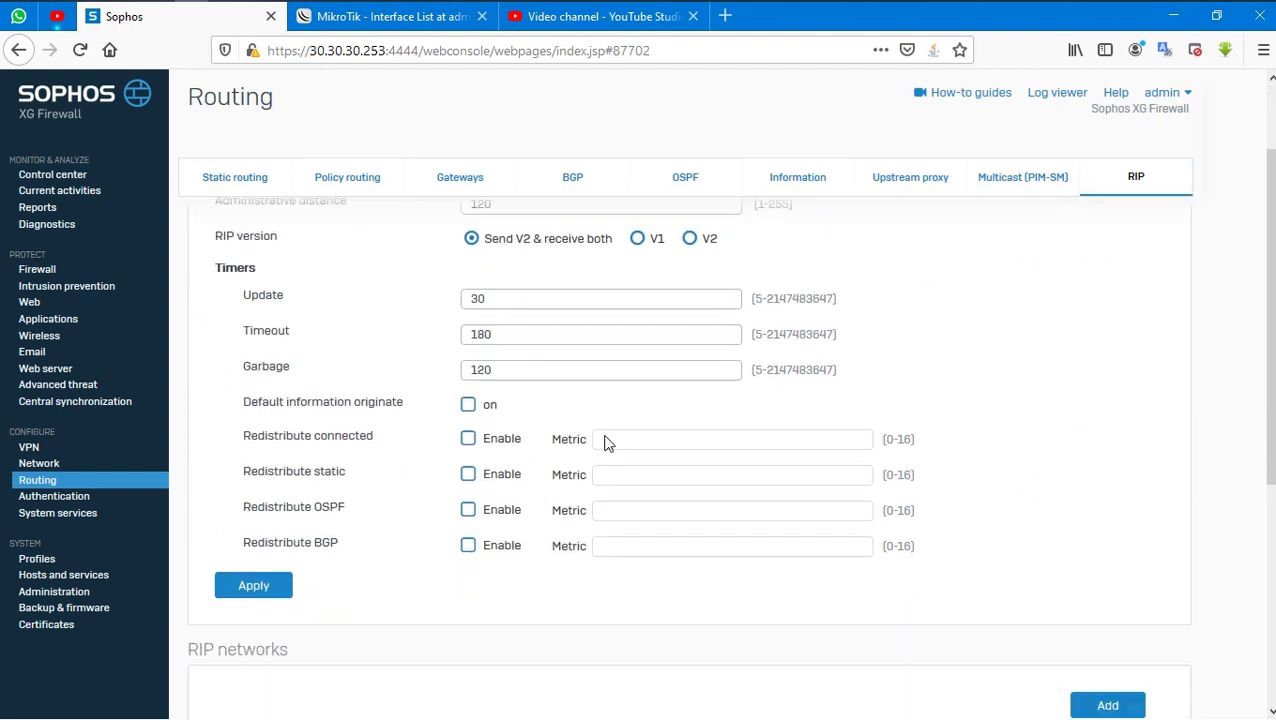
pyautogui.click(476, 362)
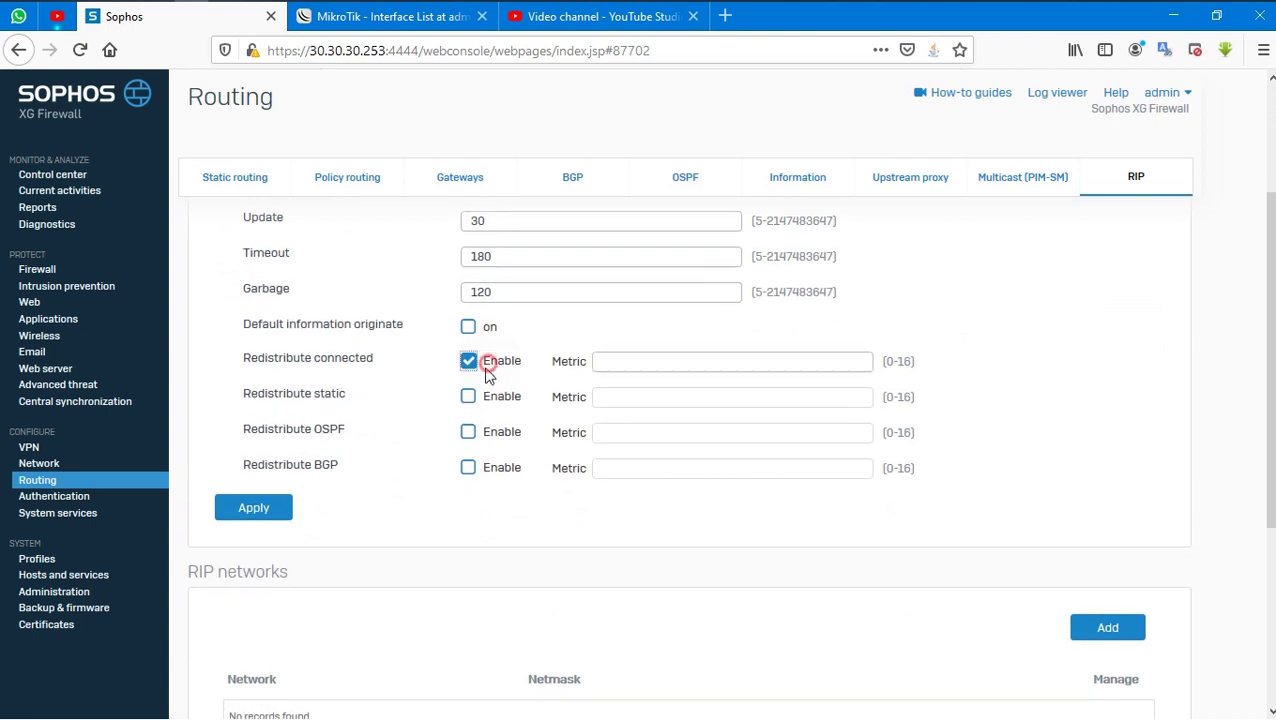
pyautogui.click(480, 397)
pyautogui.click(258, 505)
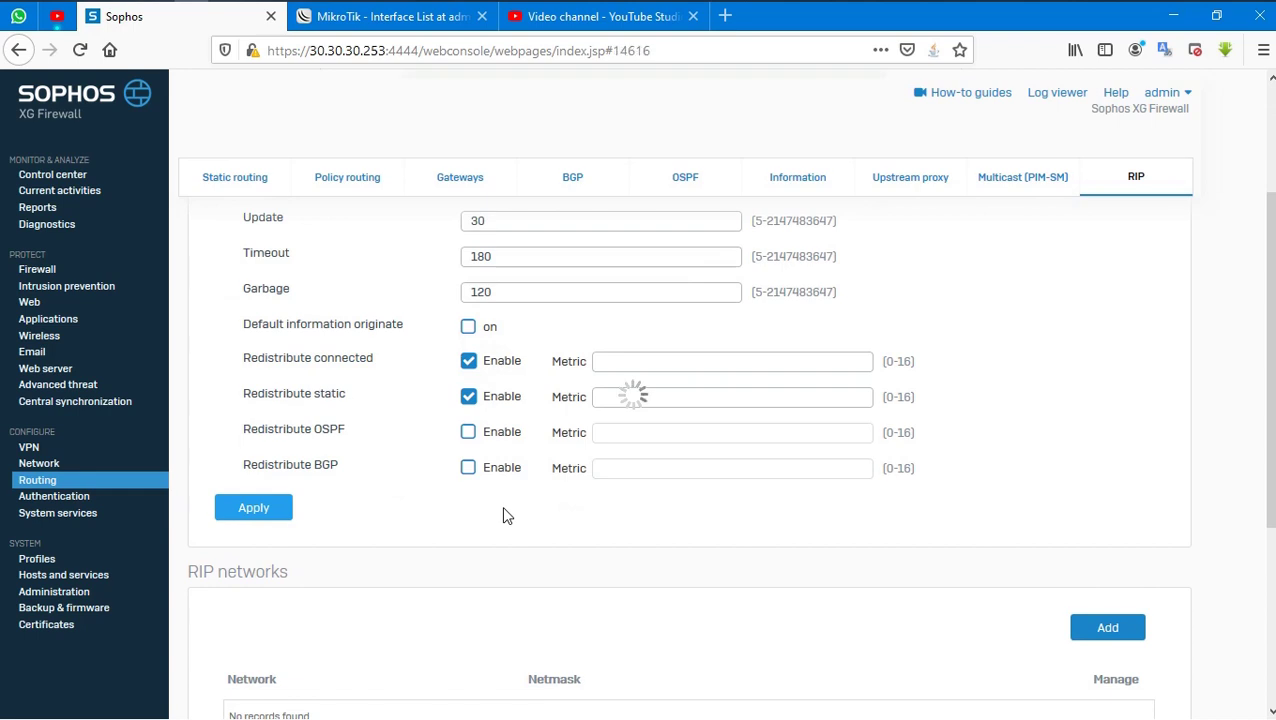
# Step: Examine the RIP networks section below the global configuration
pyautogui.scroll(-2, 803, 661)
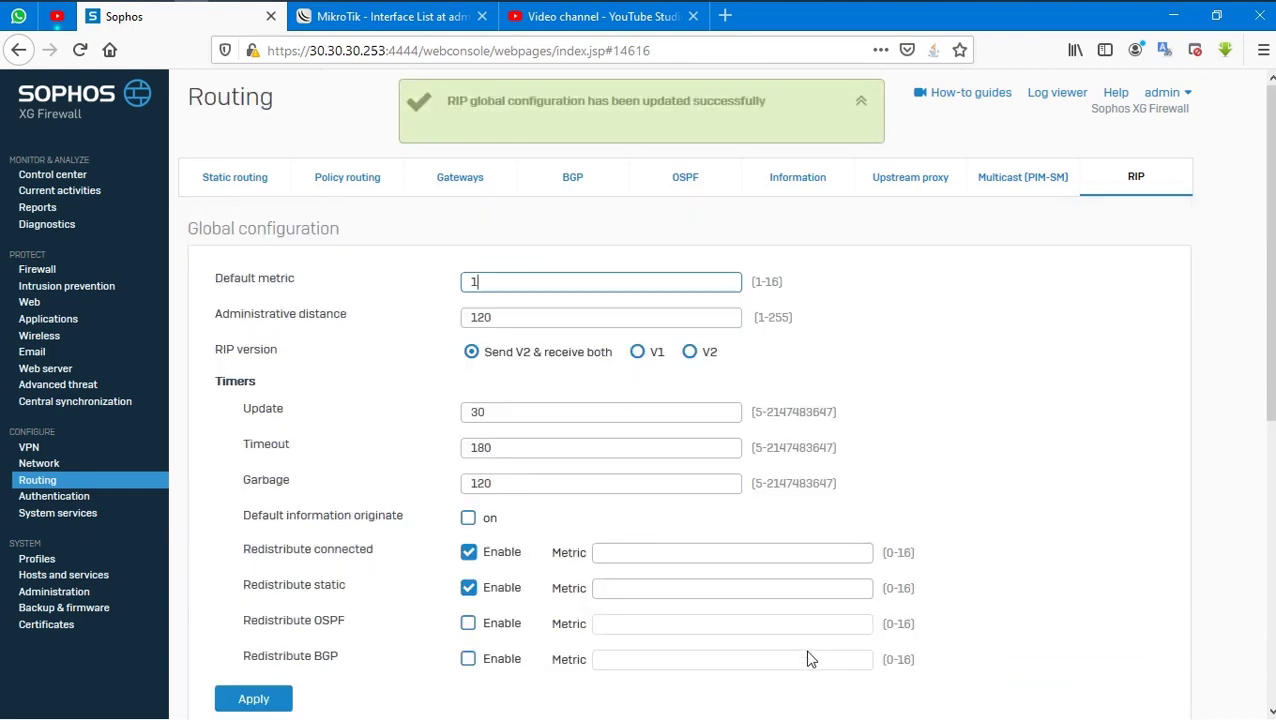
pyautogui.scroll(-5, 777, 620)
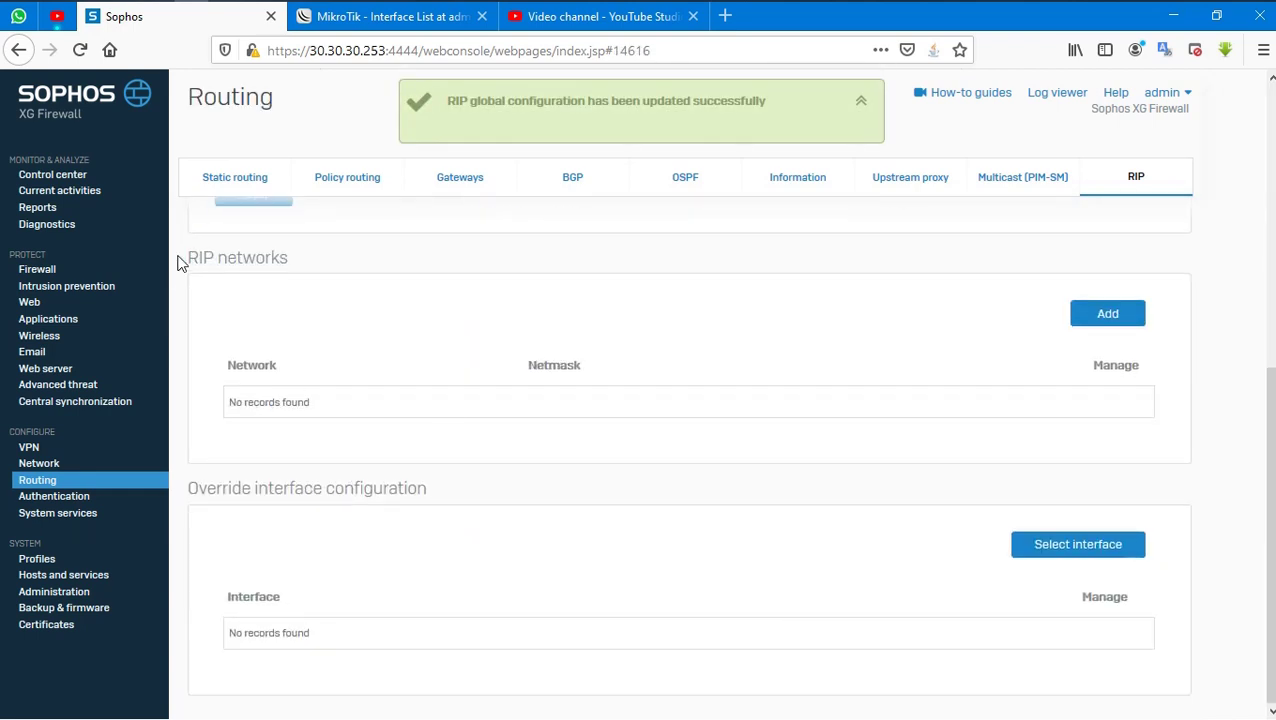
pyautogui.moveTo(180, 262); pyautogui.dragTo(390, 259)
pyautogui.click(300, 338)
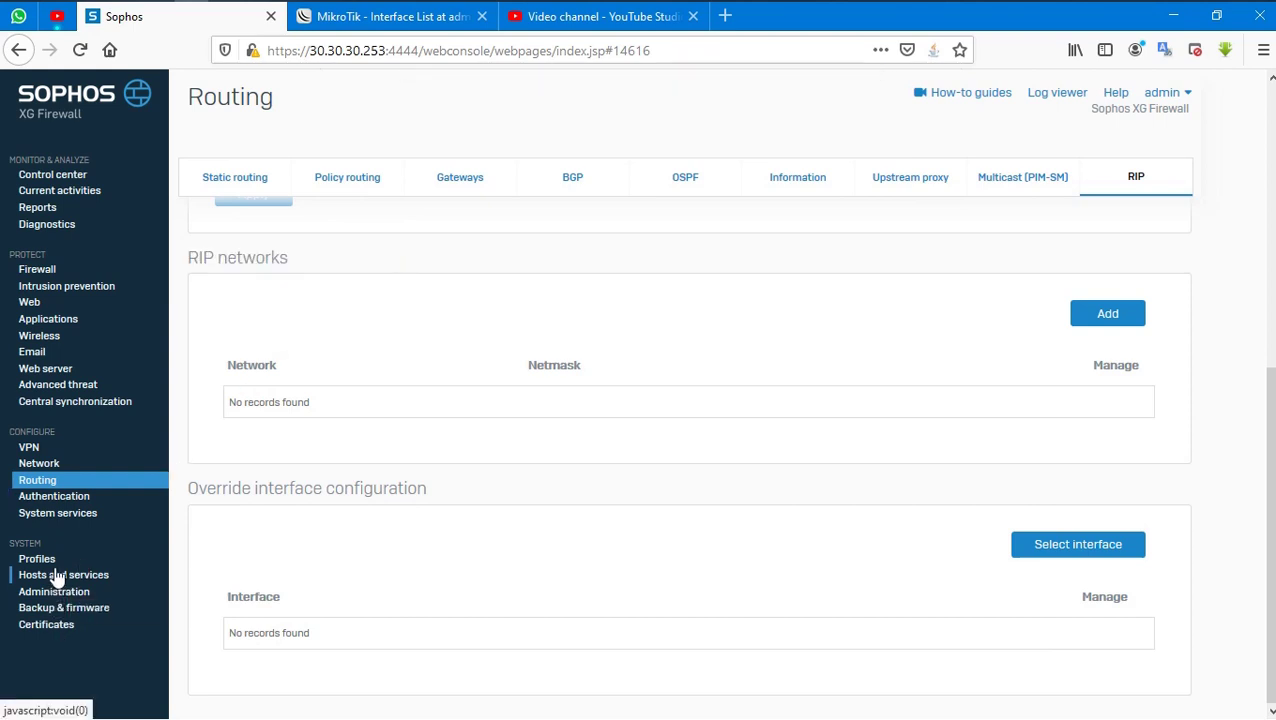
# Step: Review the IP addresses of the GuestAP, Port1 and Port2.10 interfaces, and return to the RIP routing settings
pyautogui.click(56, 464)
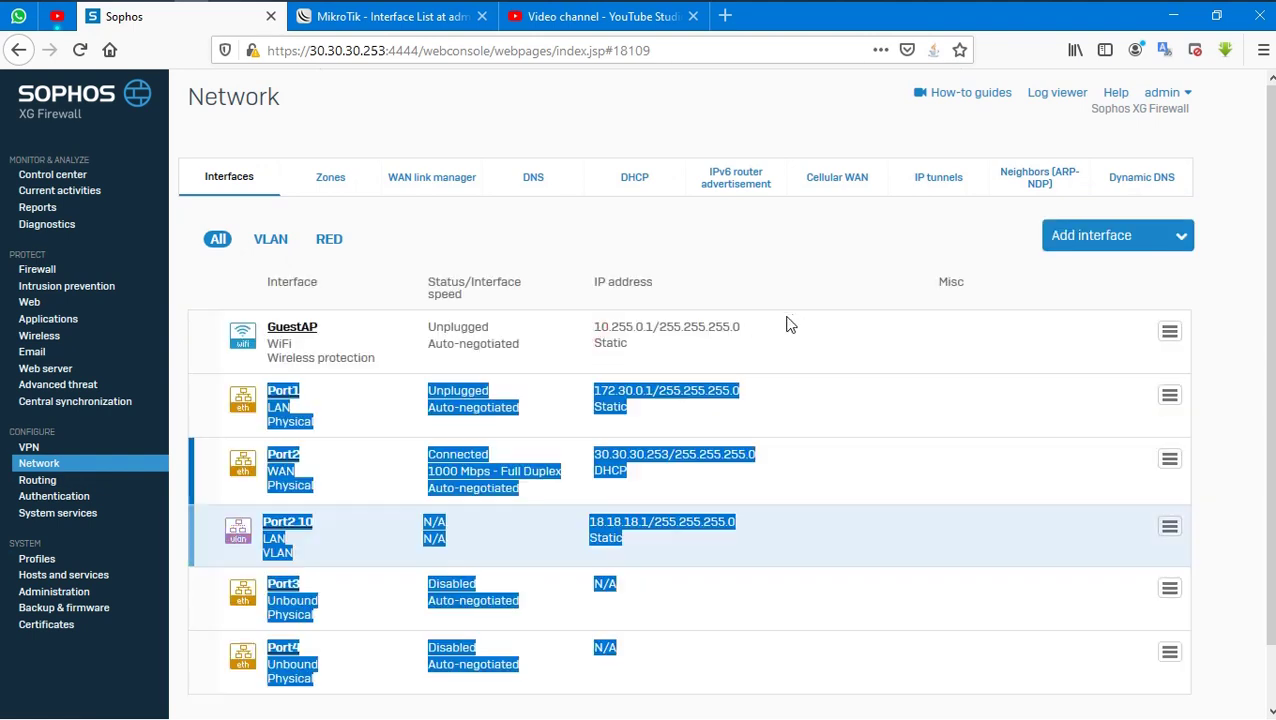
pyautogui.doubleClick(738, 327)
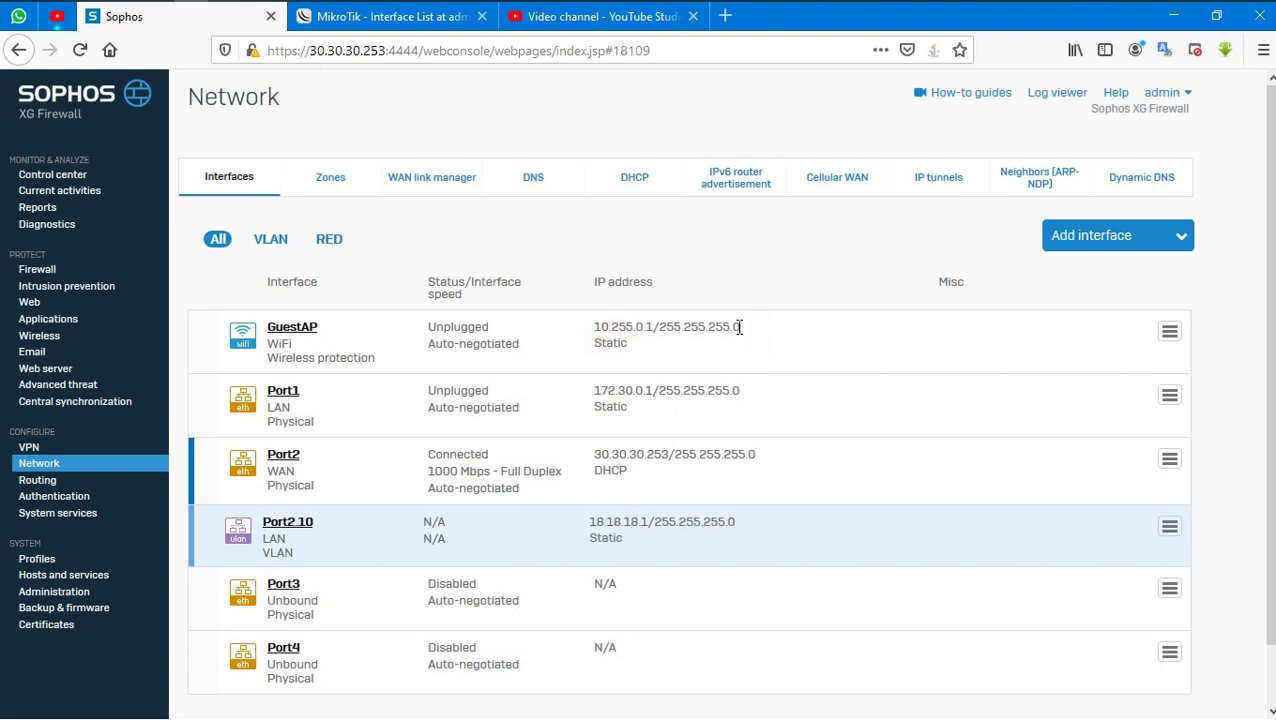
pyautogui.moveTo(740, 328); pyautogui.dragTo(565, 337)
pyautogui.moveTo(760, 393); pyautogui.dragTo(590, 392)
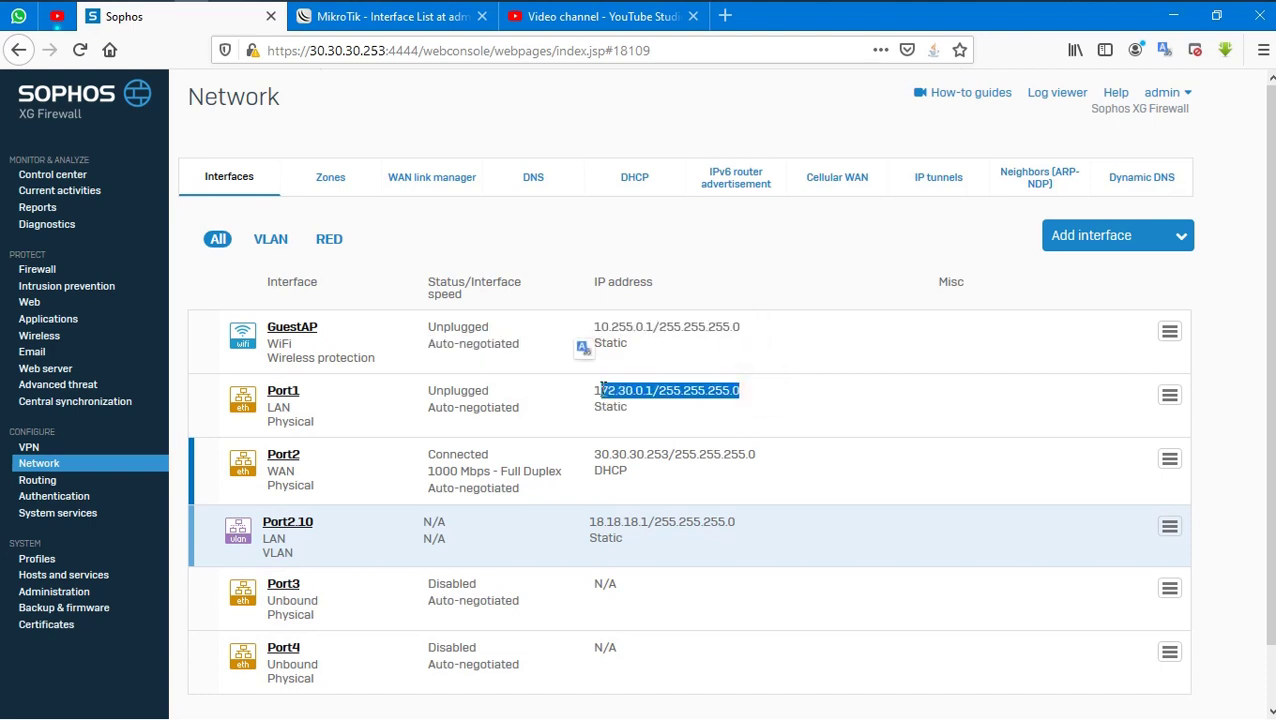
pyautogui.click(581, 339)
pyautogui.moveTo(747, 530); pyautogui.dragTo(521, 544)
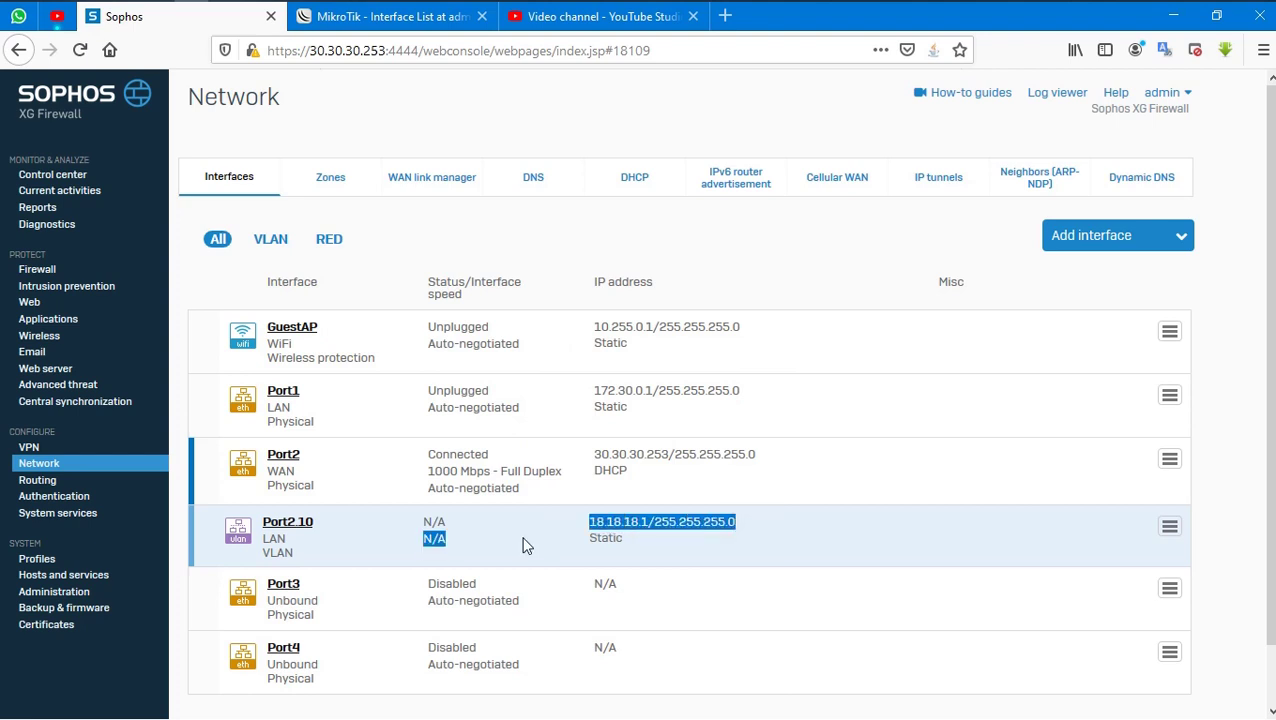
pyautogui.click(37, 482)
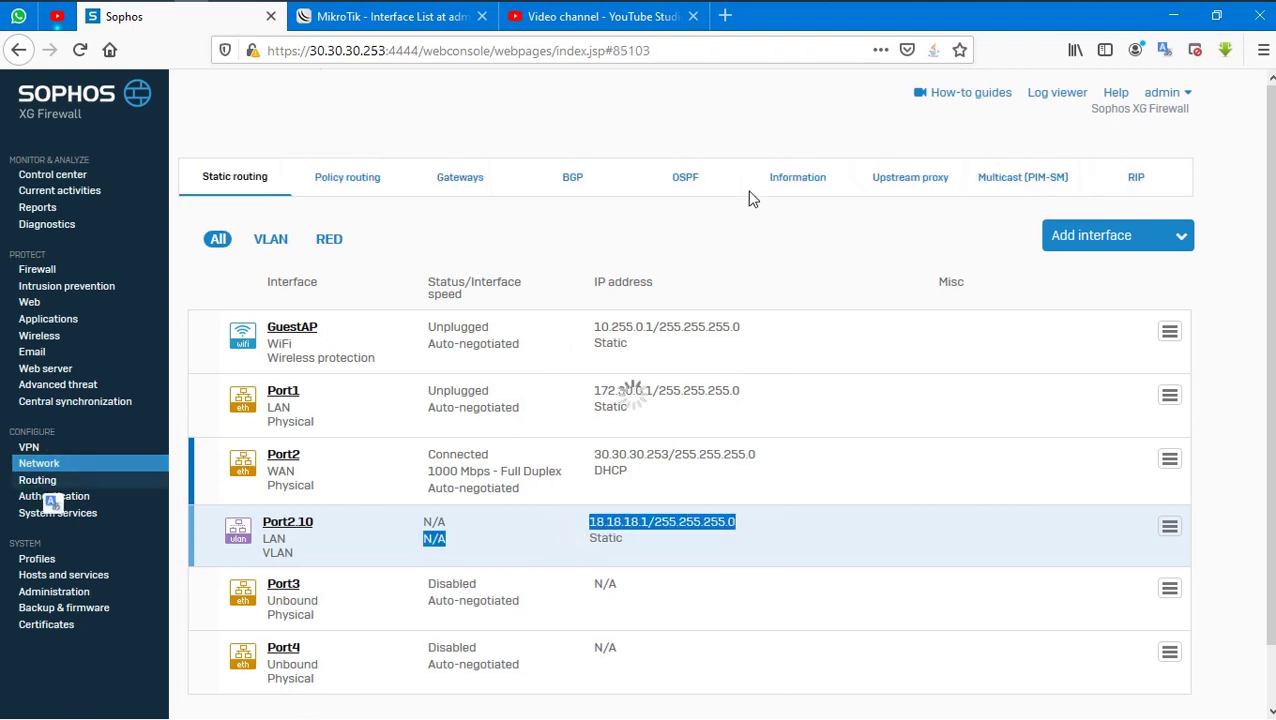
pyautogui.click(1128, 184)
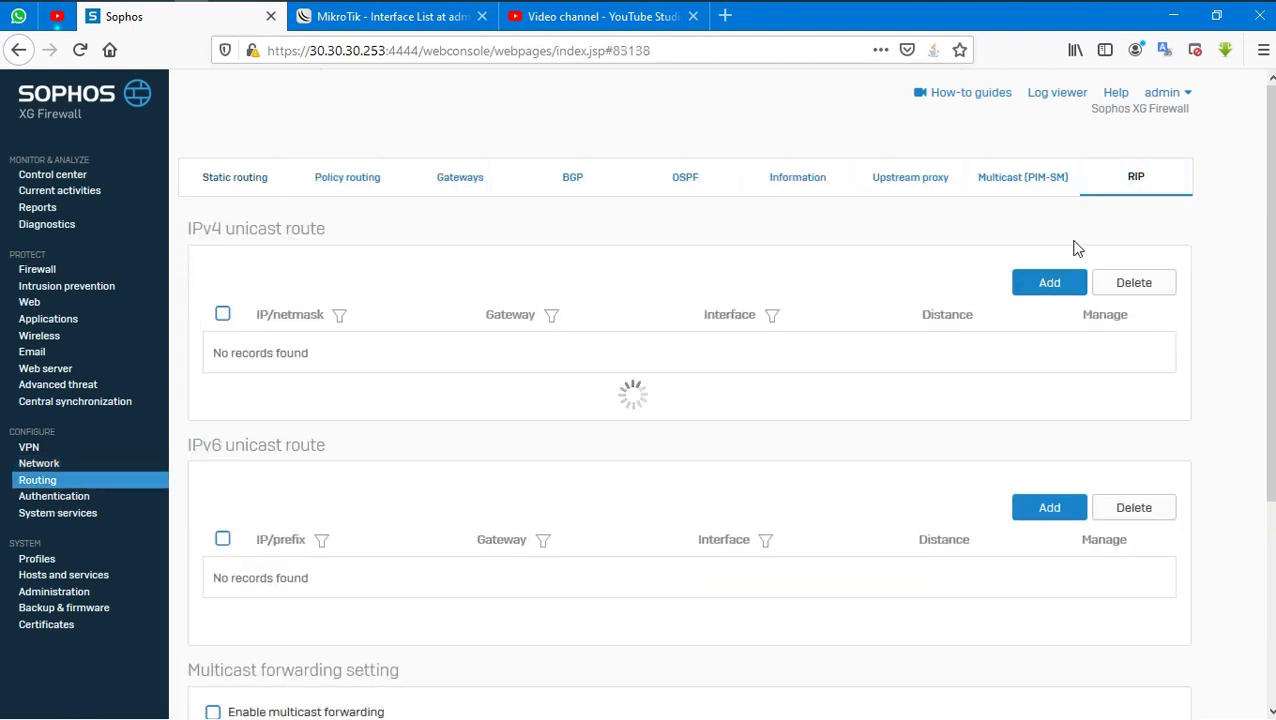
# Step: Switch to the Command Prompt, ping 10.255.0.1 and stop the ping
pyautogui.moveTo(405, 8)
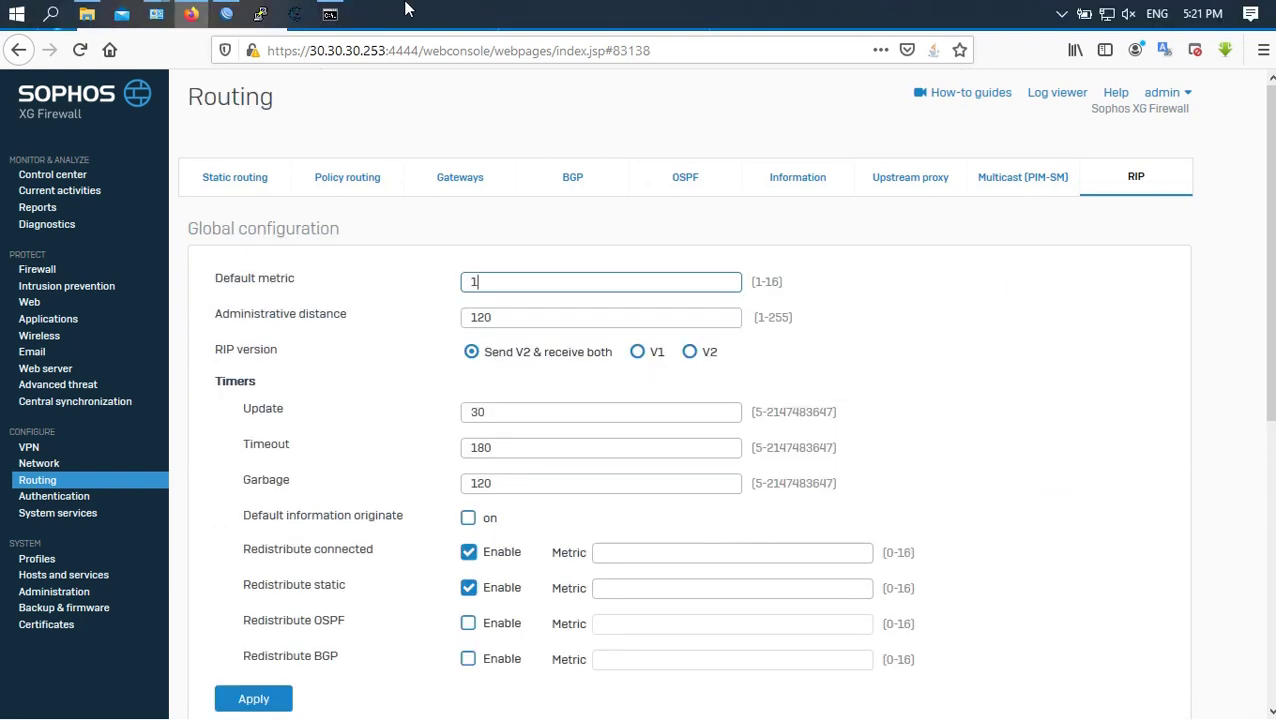
pyautogui.click(330, 14)
pyautogui.write('ping 10.255.0.1')
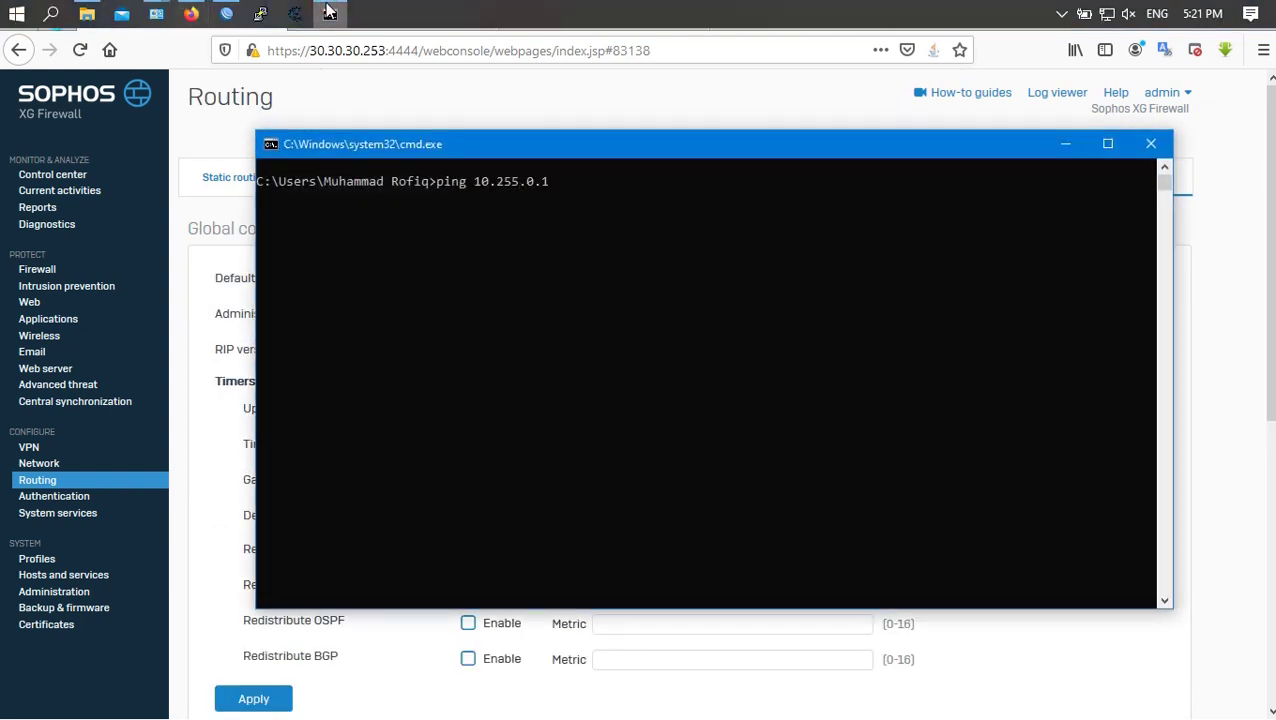
pyautogui.press('Return')
pyautogui.hotkey('ctrl', 'c')
# Step: Test connectivity with pings to 172.30.0.1 and 18.18.18.1
pyautogui.press('Up')
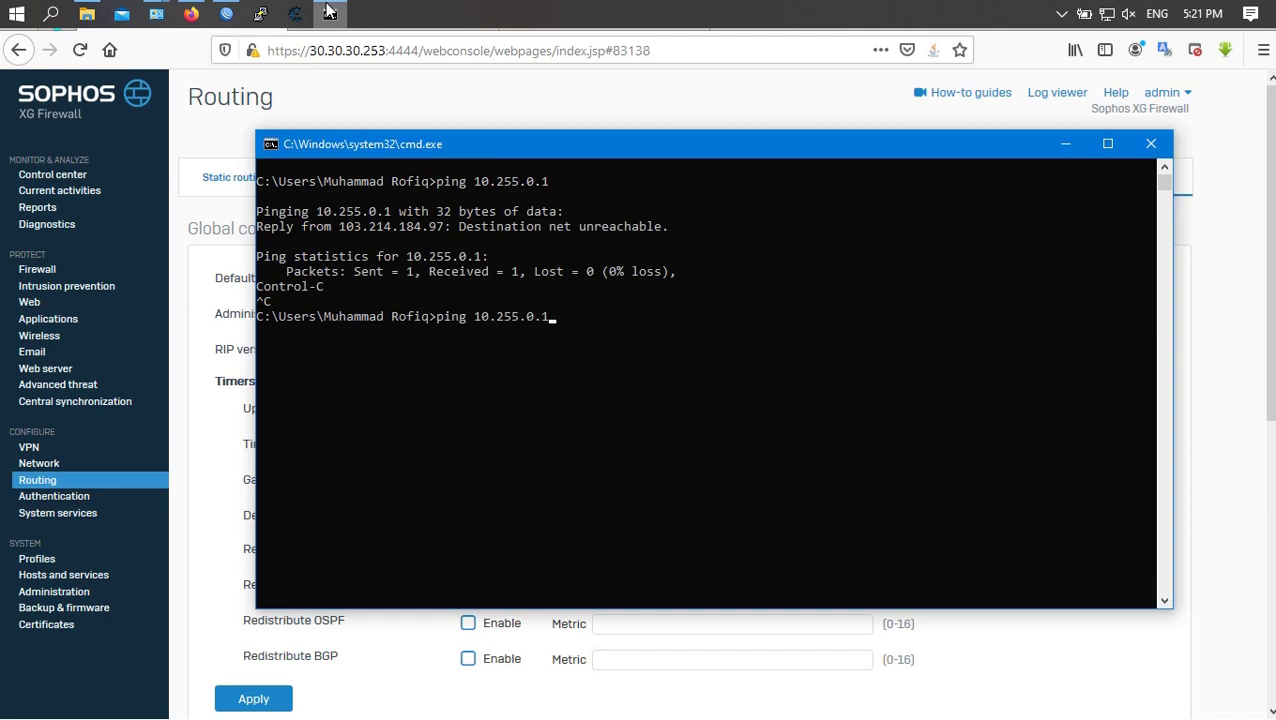
pyautogui.press('Up')
pyautogui.press('Return')
pyautogui.hotkey('ctrl', 'c')
pyautogui.press('Up')
pyautogui.press('Up')
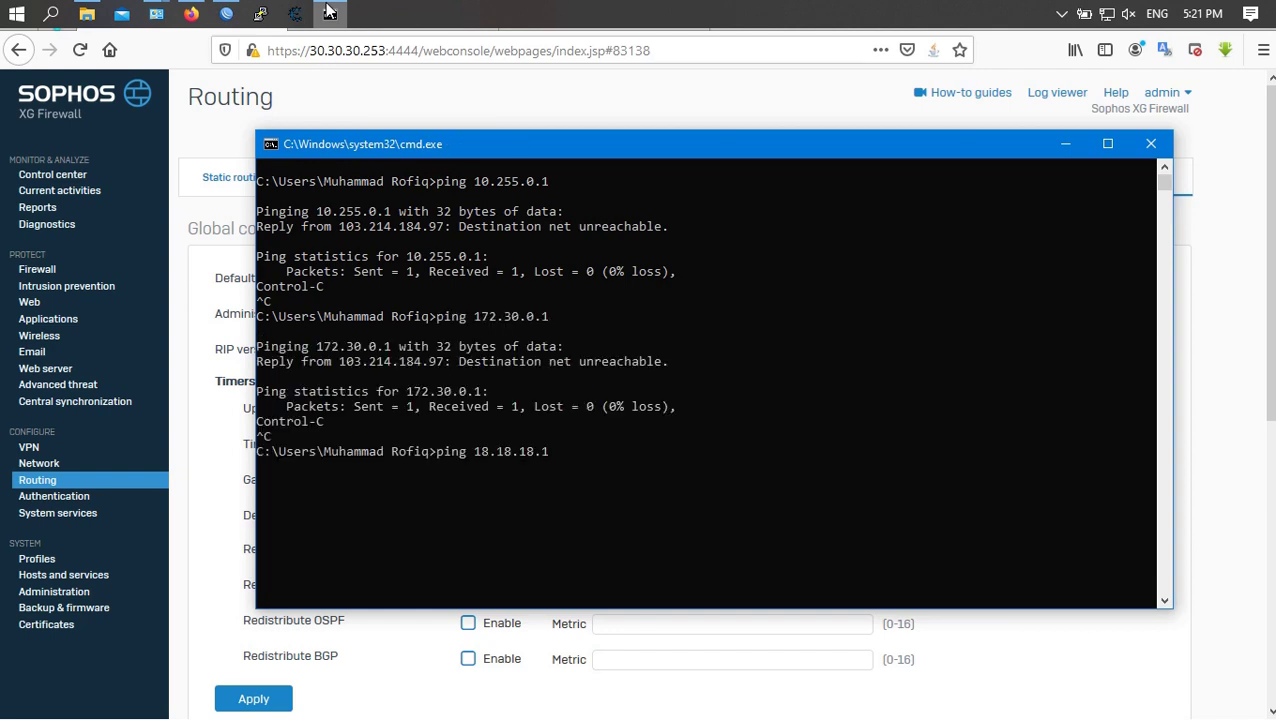
pyautogui.press('Return')
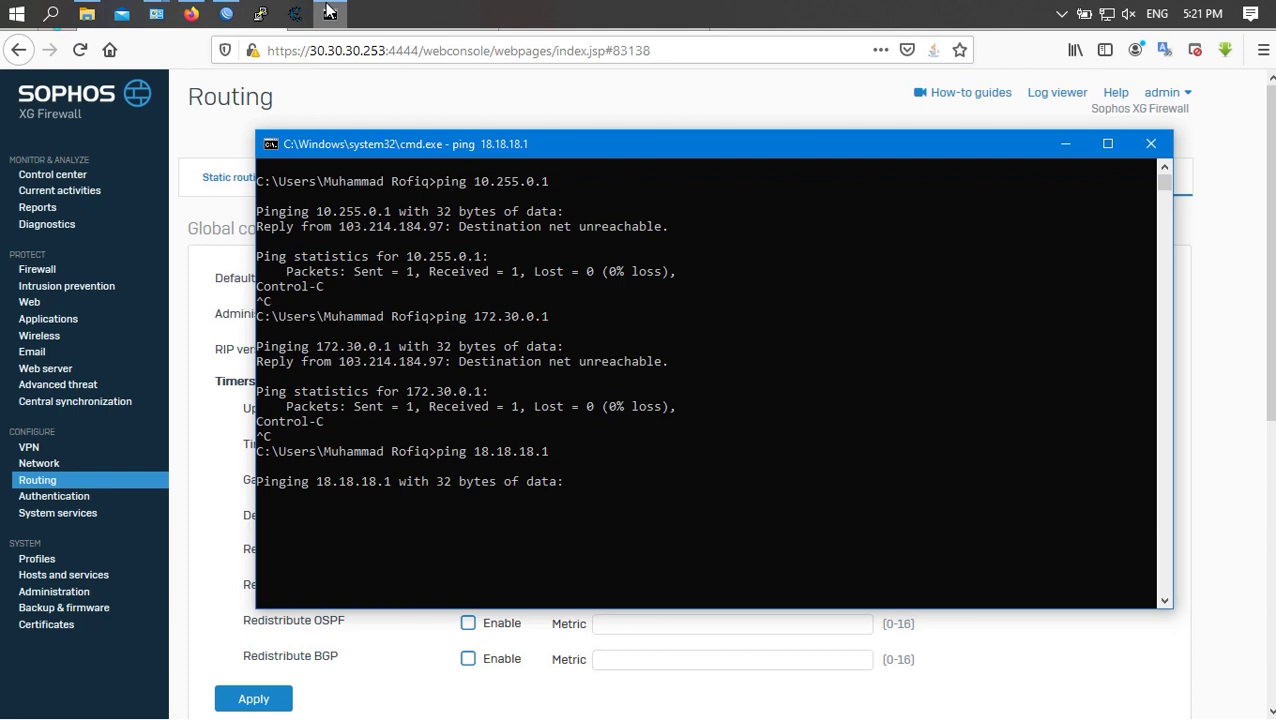
# Step: Stop the running ping to 18.18.18.1 in the Command Prompt and return to the Sophos RIP routing settings
pyautogui.click(642, 300)
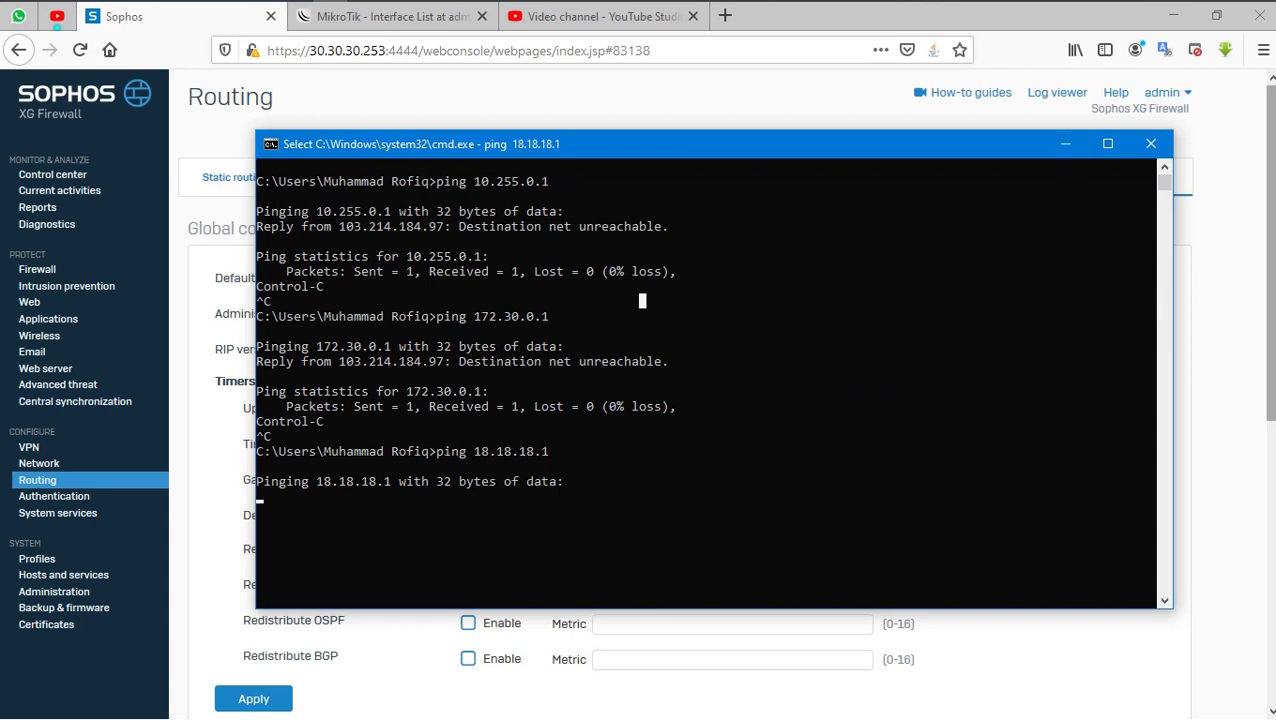
pyautogui.click(1062, 144)
pyautogui.moveTo(400, 8)
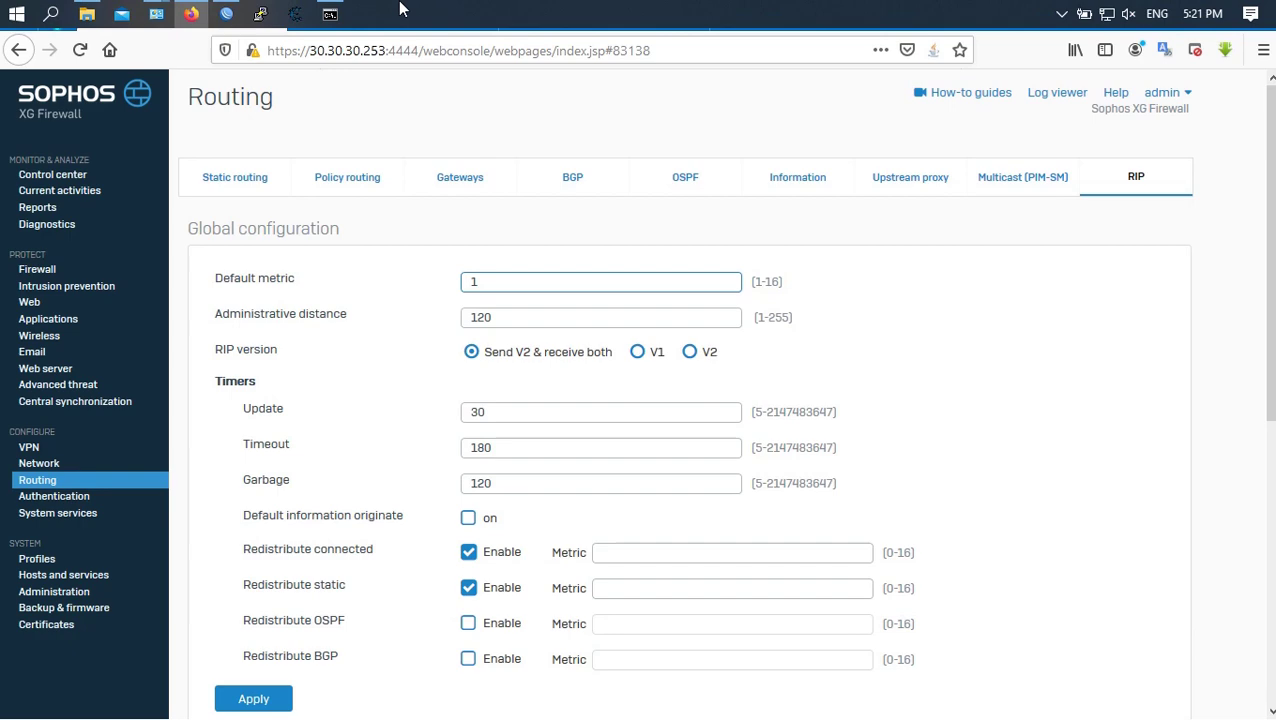
pyautogui.click(330, 14)
pyautogui.click(648, 449)
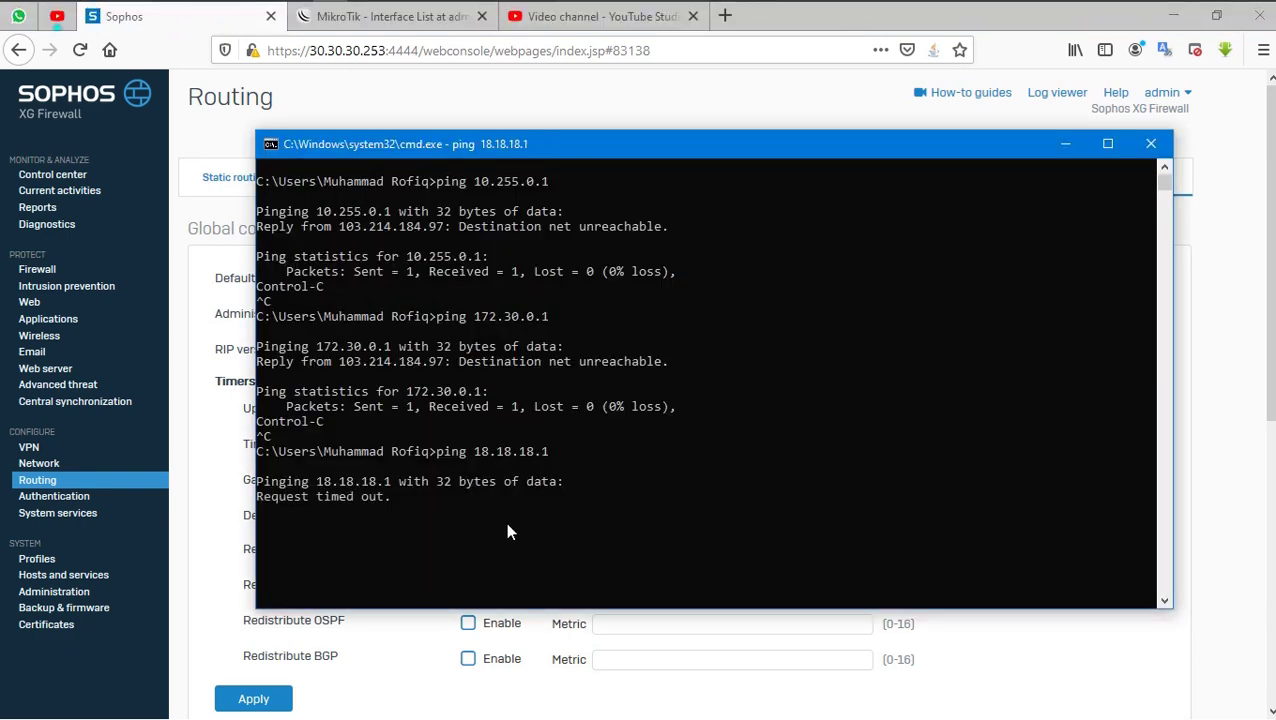
pyautogui.hotkey('ctrl', 'c')
pyautogui.click(521, 496)
pyautogui.click(1066, 144)
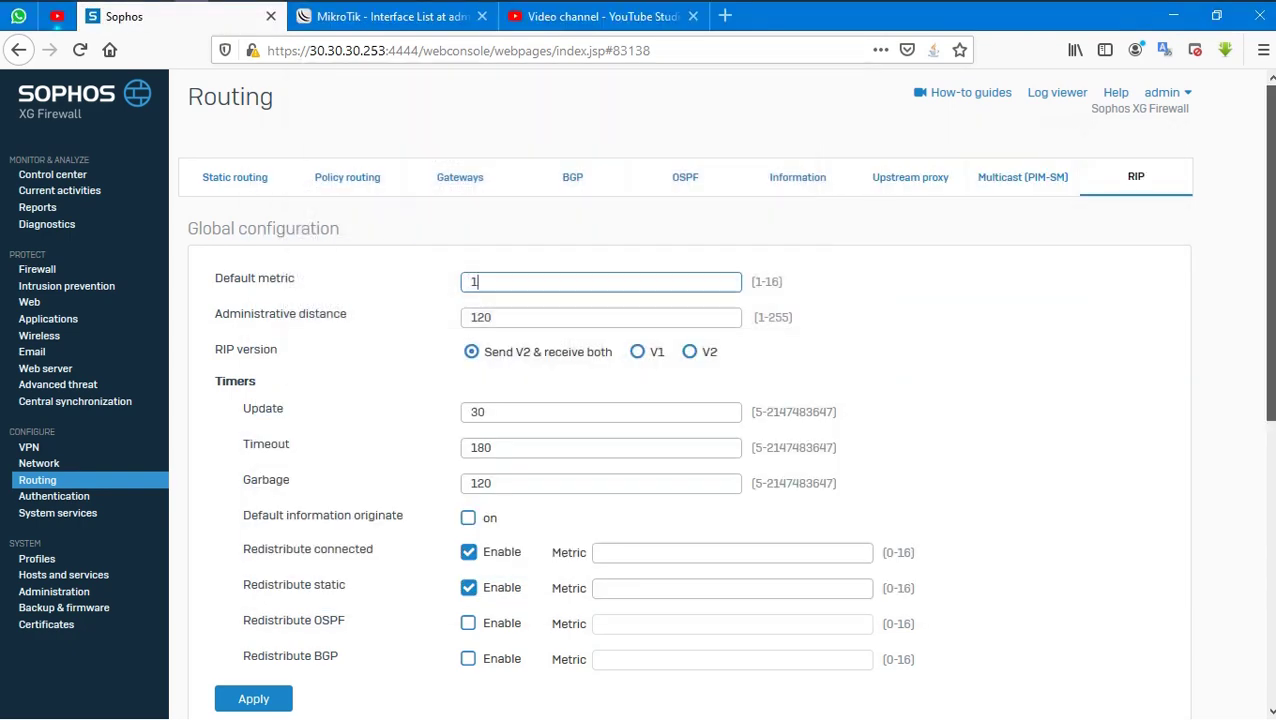
# Step: Add the RIP networks 172.30.0.0 and 18.18.18.0 on the Sophos firewall, both with the /24 (255.255.255.0) netmask
pyautogui.scroll(-4, 555, 572)
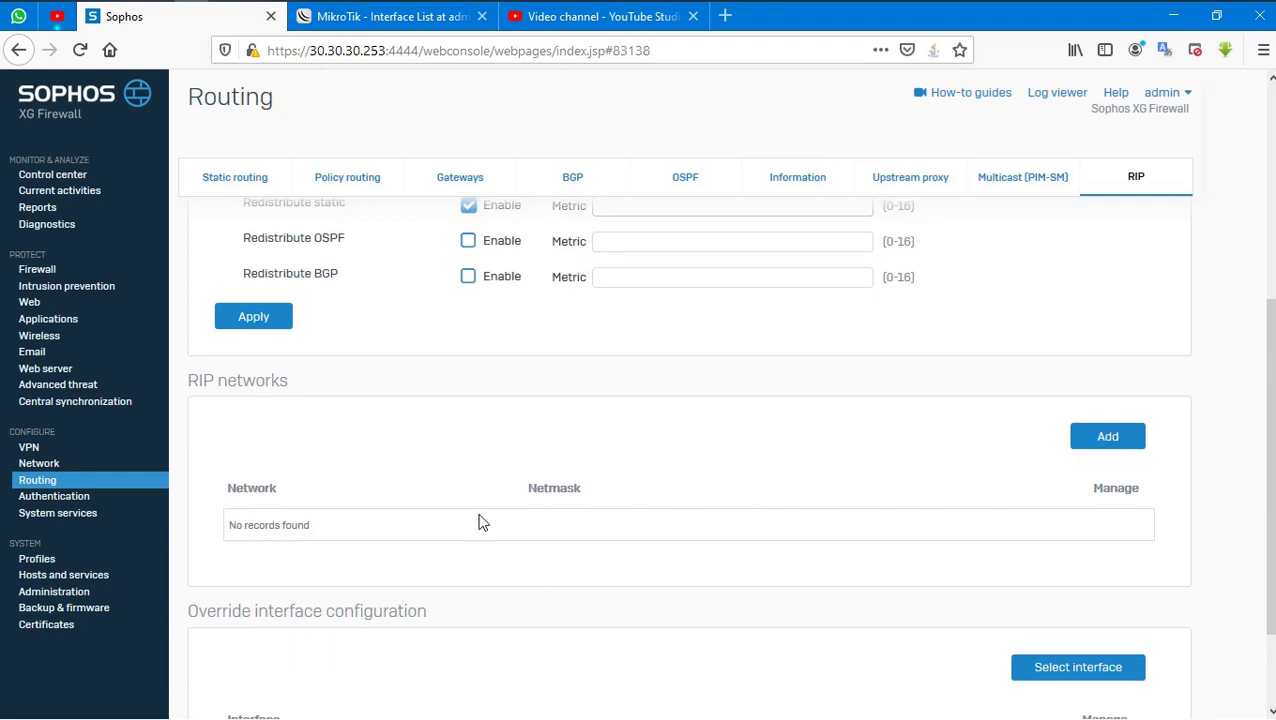
pyautogui.click(1107, 438)
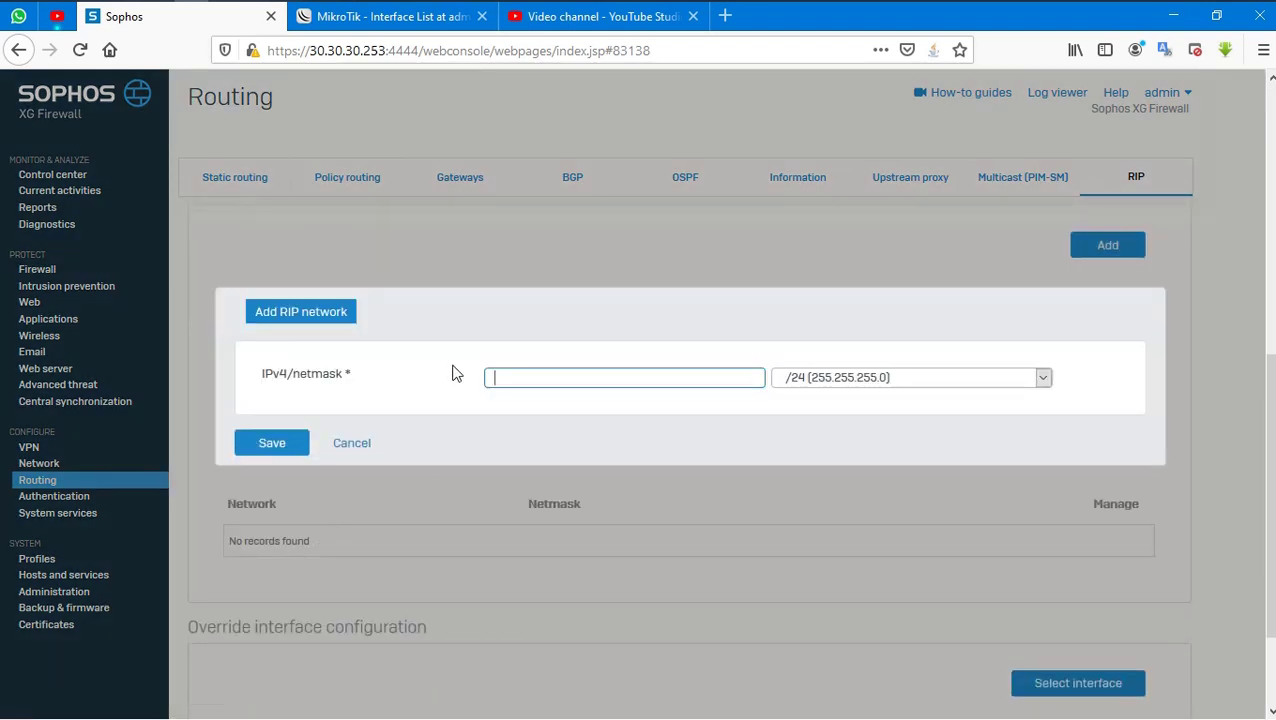
pyautogui.write('172.30.0.0')
pyautogui.click(278, 446)
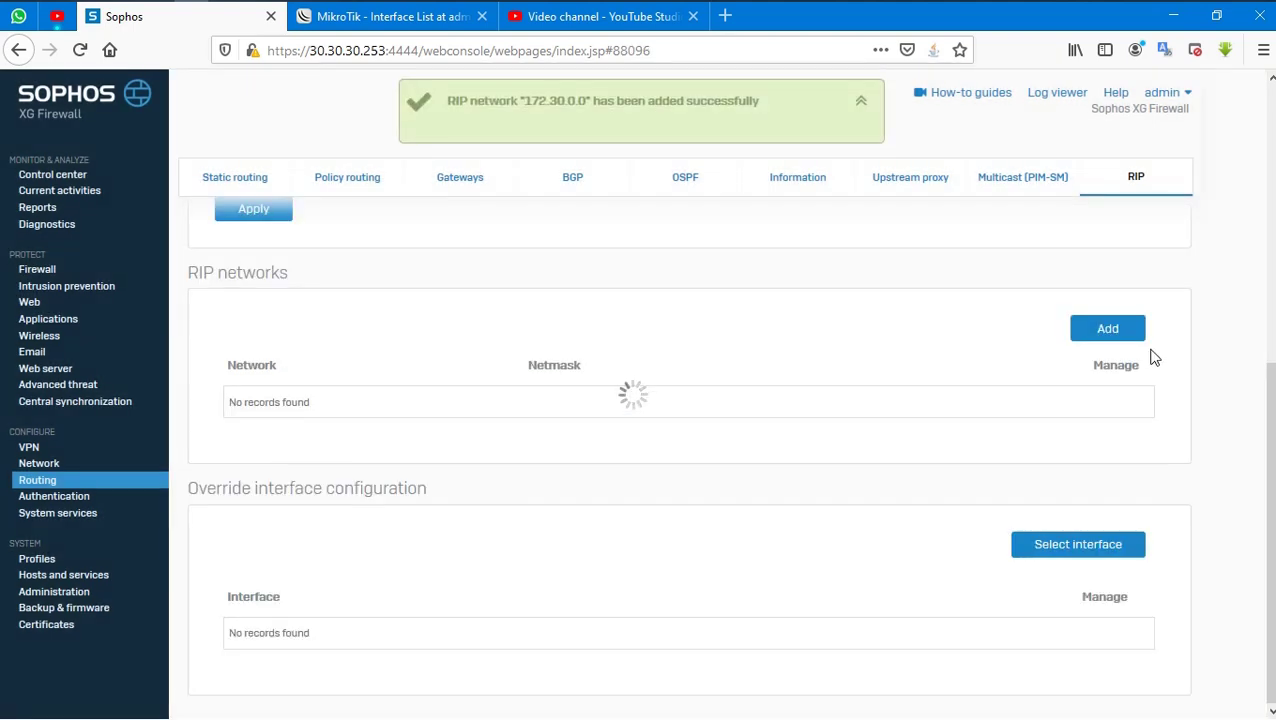
pyautogui.scroll(-5, 1113, 370)
pyautogui.click(1110, 350)
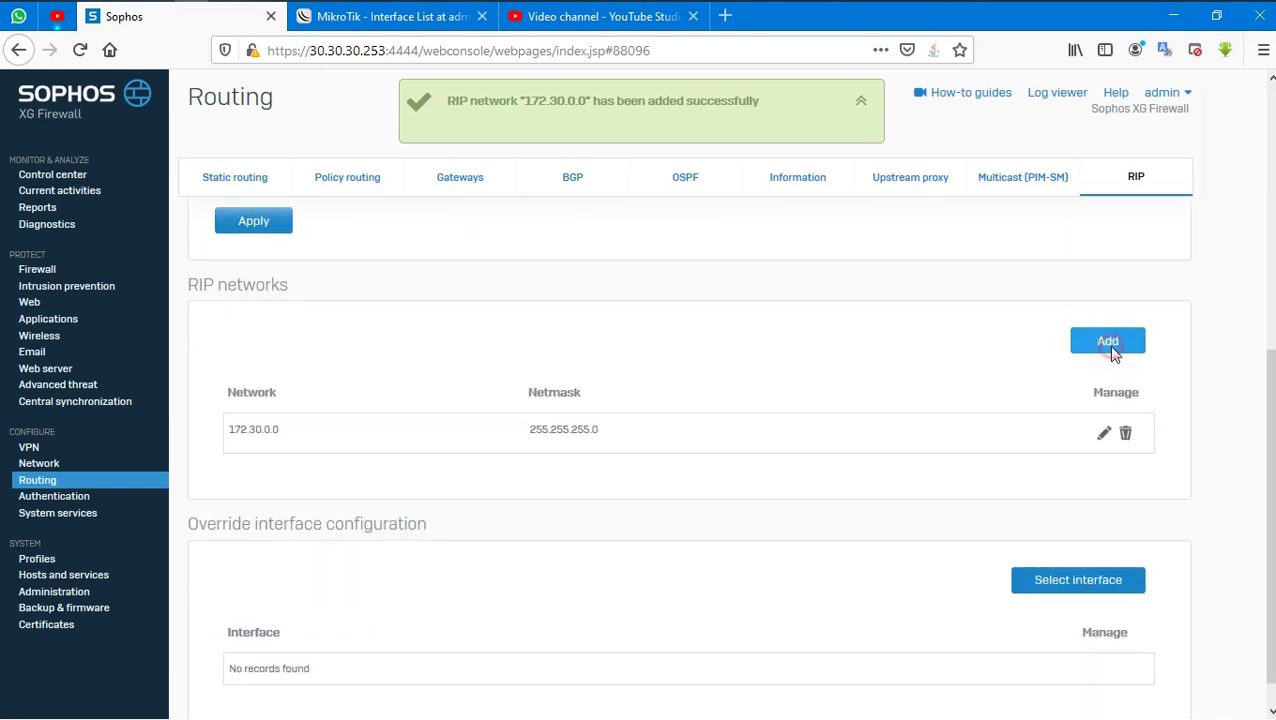
pyautogui.write('18.18.18.0')
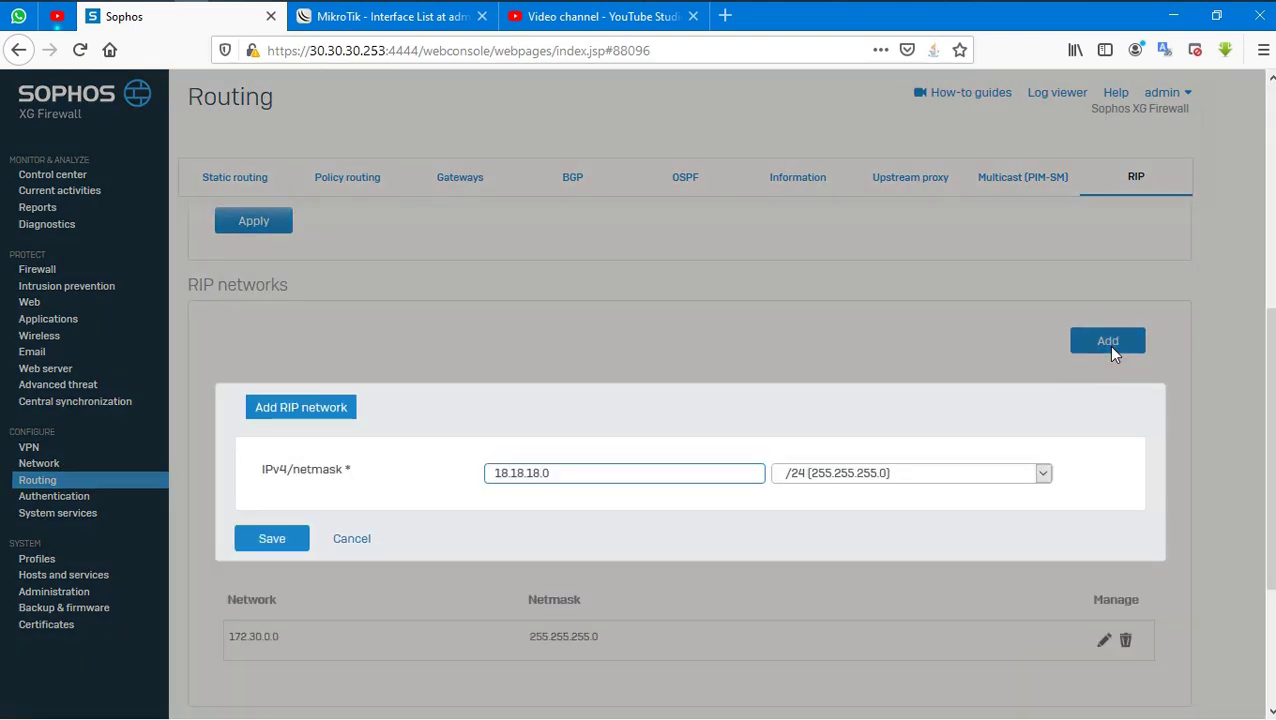
pyautogui.click(271, 540)
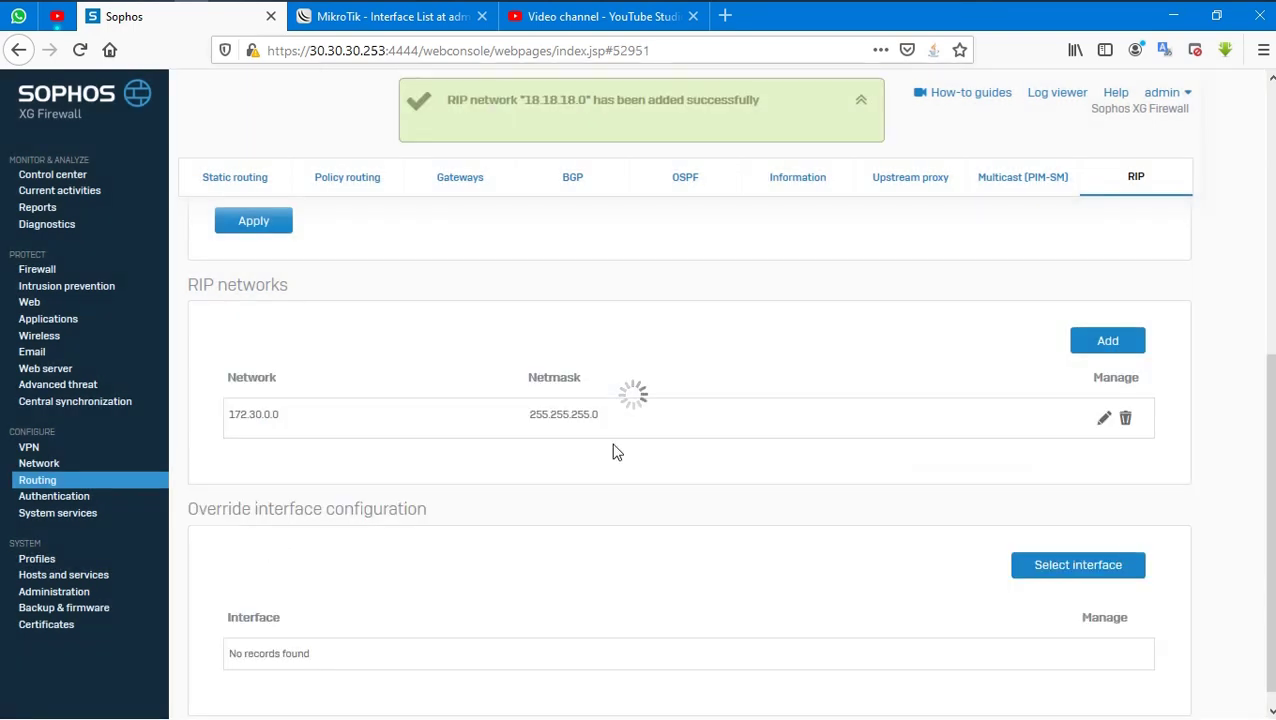
# Step: Add the RIP network 10.255.0.0 with a /24 netmask, checking the address against the earlier ping in the Command Prompt
pyautogui.scroll(-4, 1057, 433)
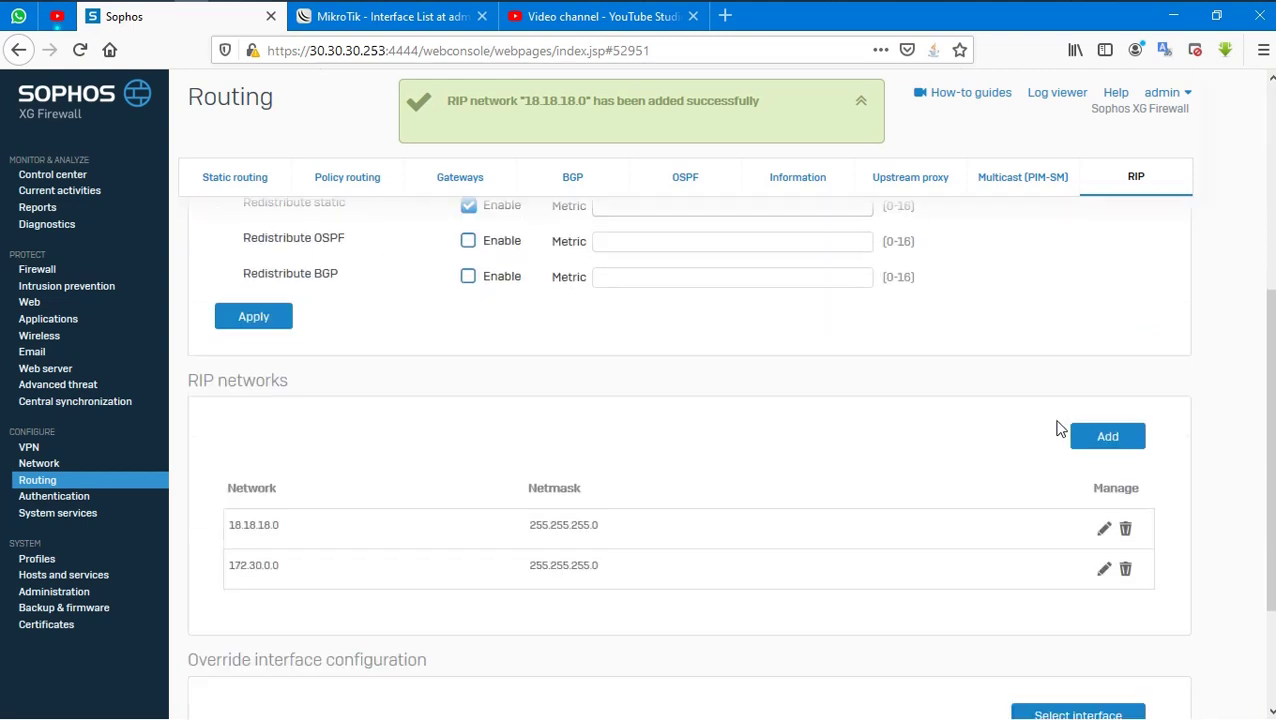
pyautogui.click(1116, 440)
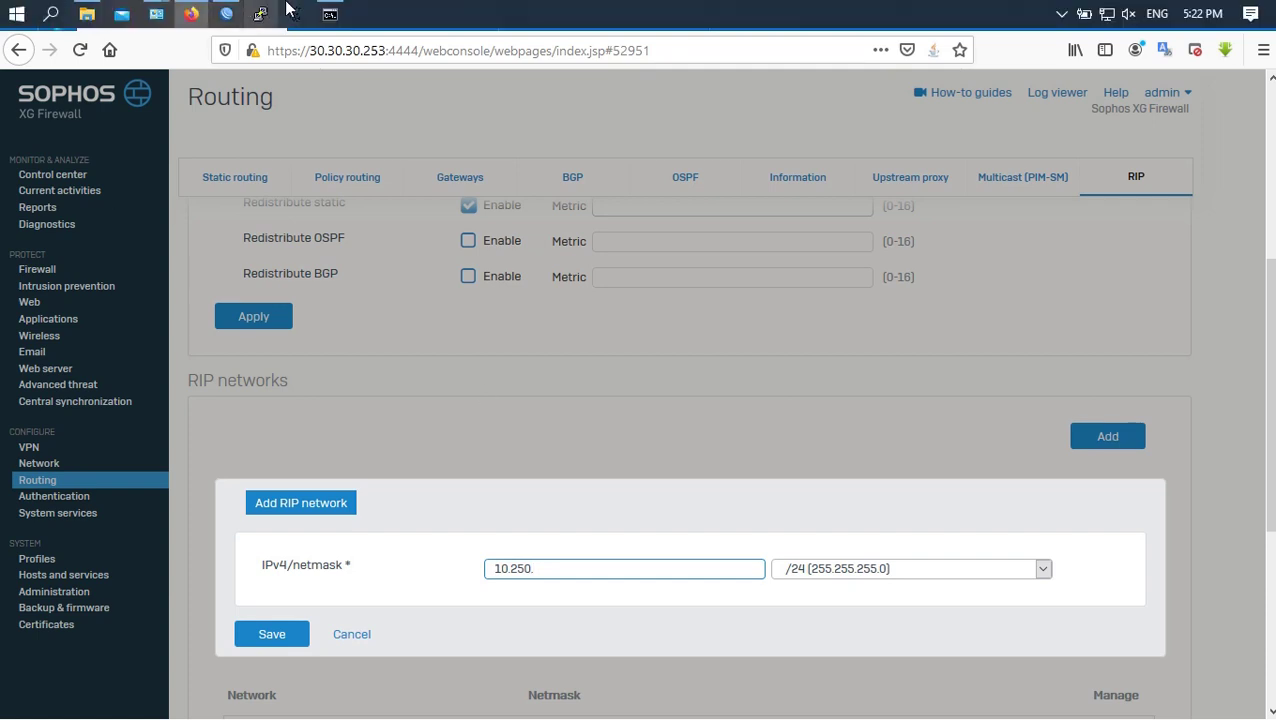
pyautogui.click(329, 14)
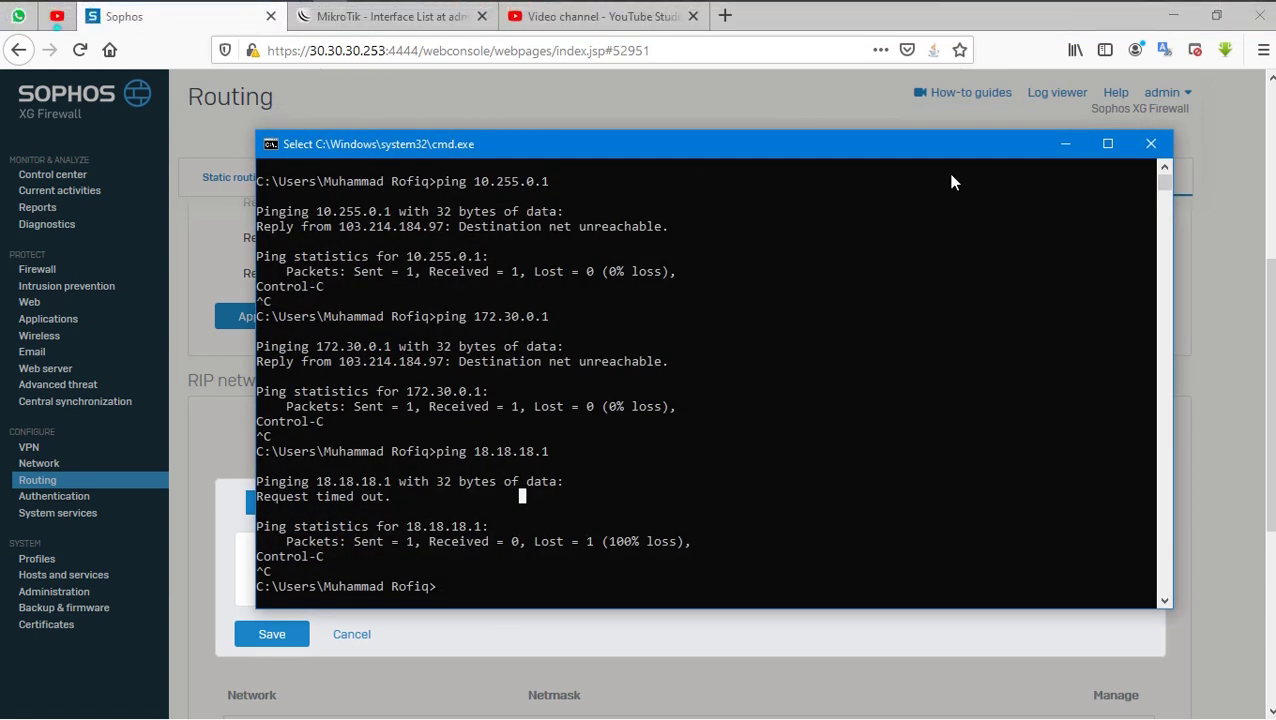
pyautogui.moveTo(515, 179); pyautogui.dragTo(861, 200)
pyautogui.click(882, 195)
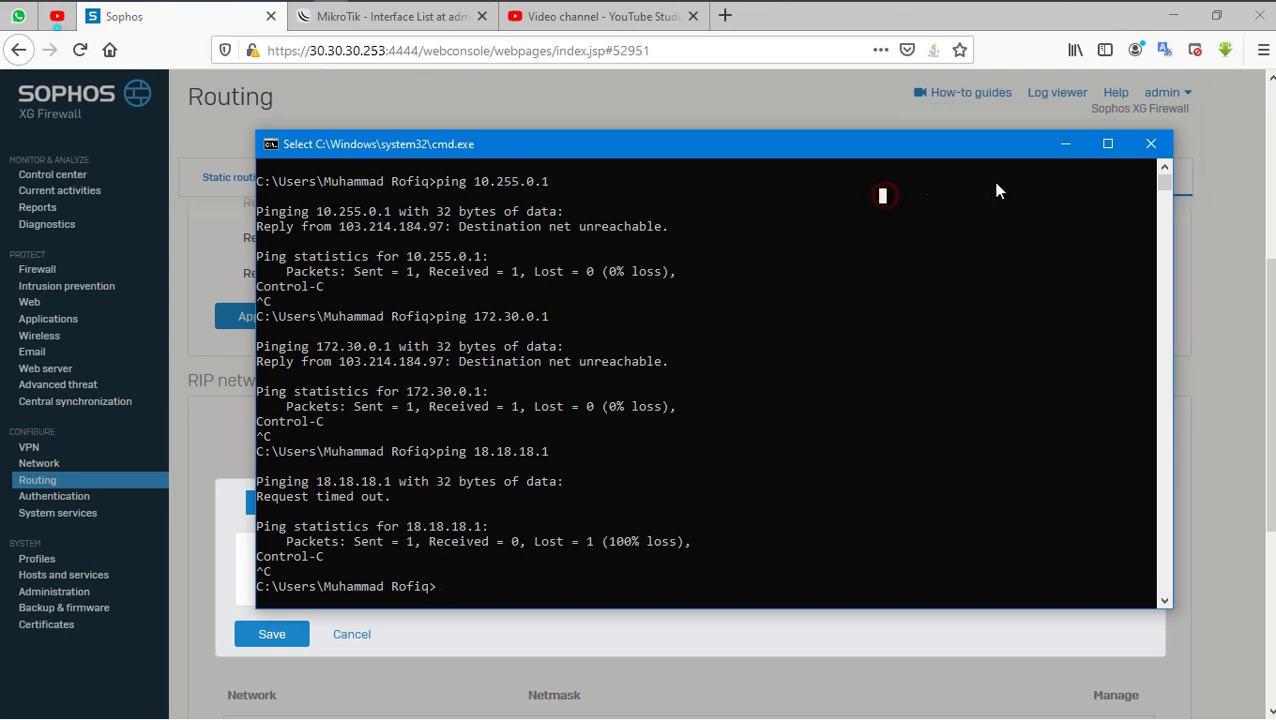
pyautogui.click(1078, 146)
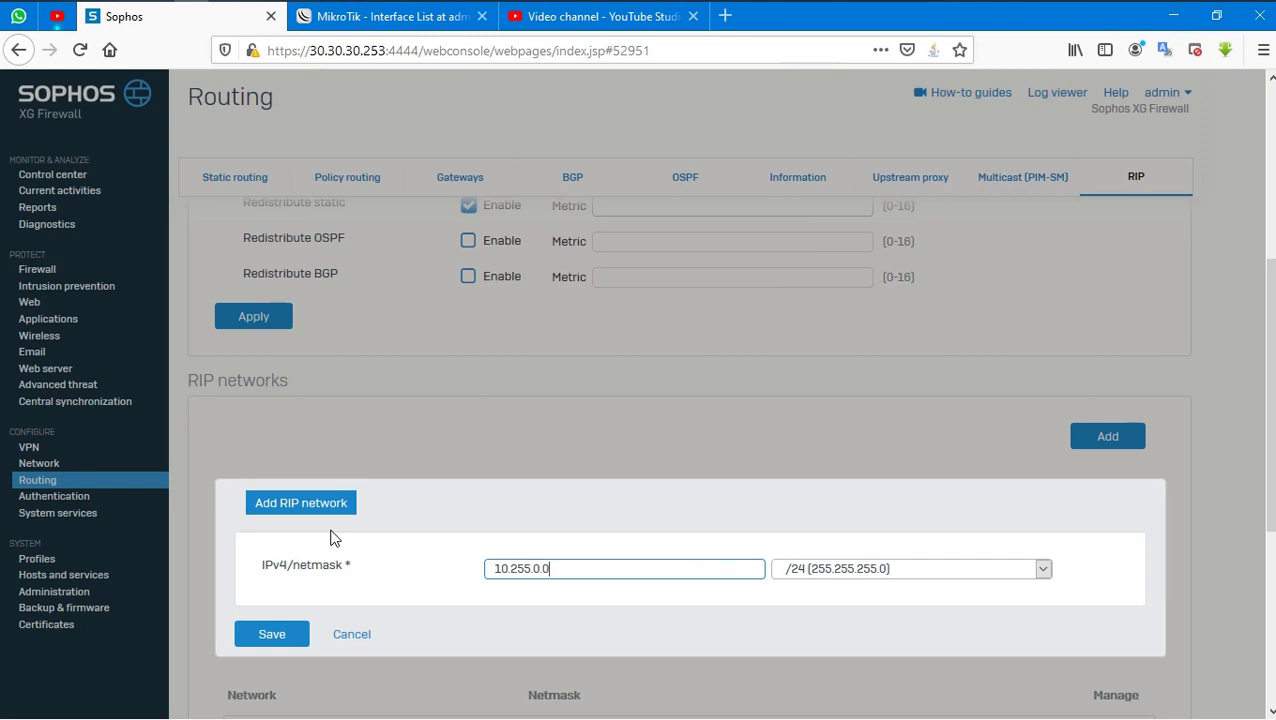
pyautogui.click(304, 638)
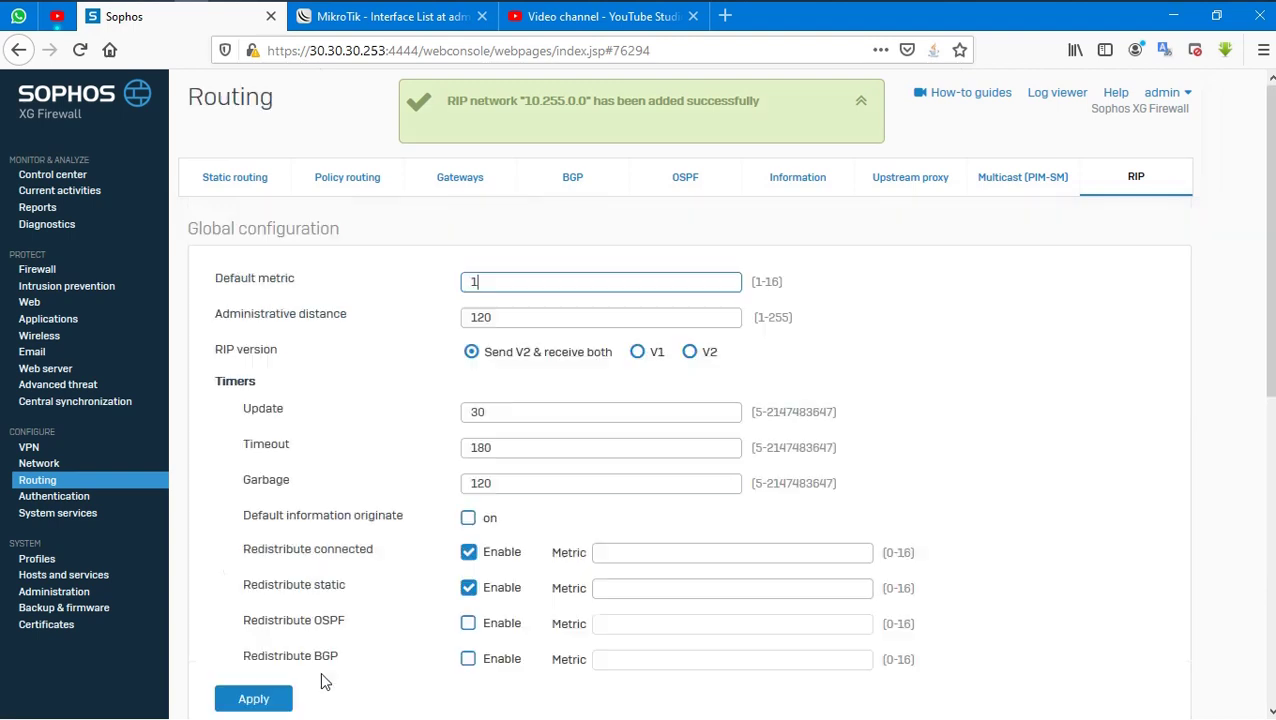
# Step: Add the RIP network 30.30.30.0 with a /24 netmask and review the RIP networks list
pyautogui.scroll(-5, 630, 535)
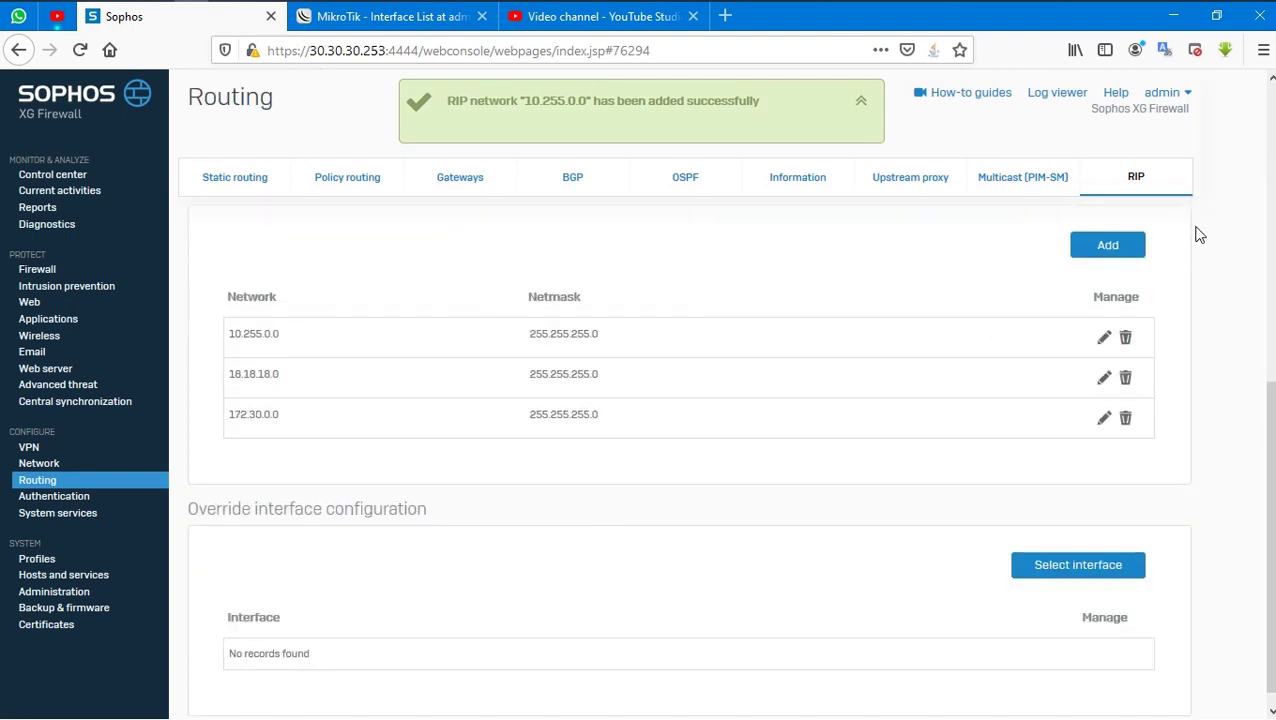
pyautogui.click(1112, 247)
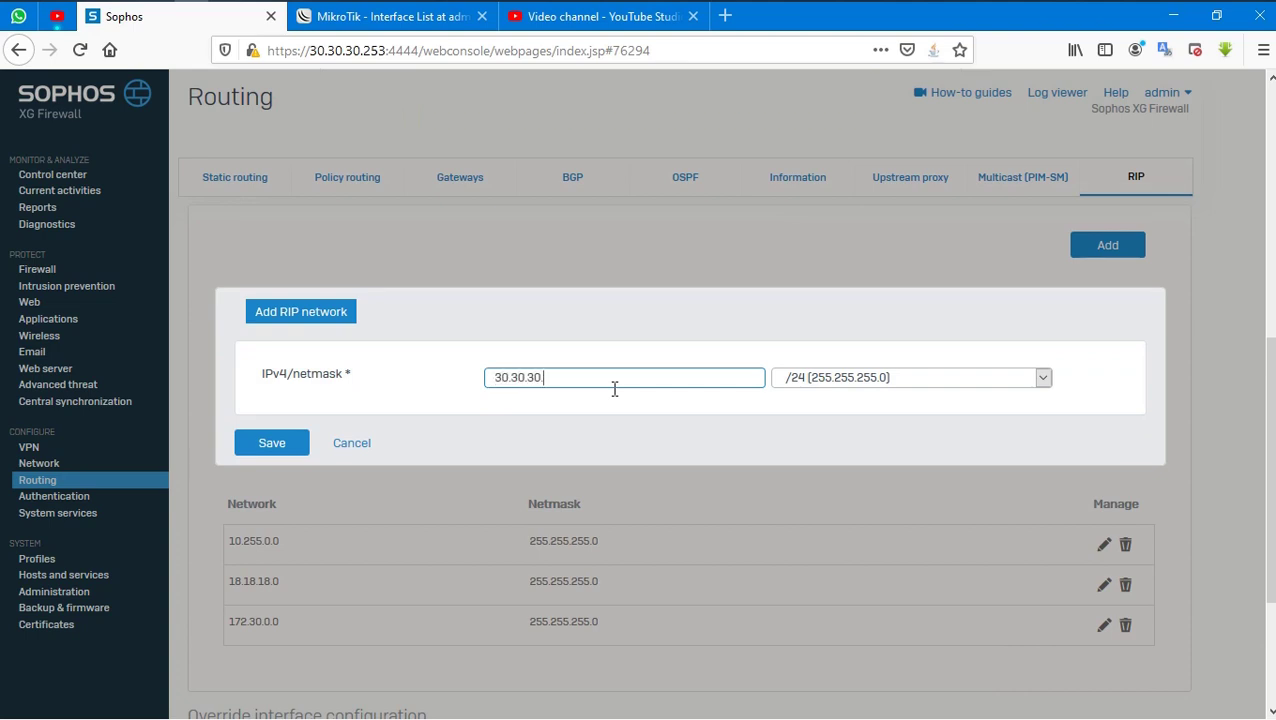
pyautogui.click(255, 448)
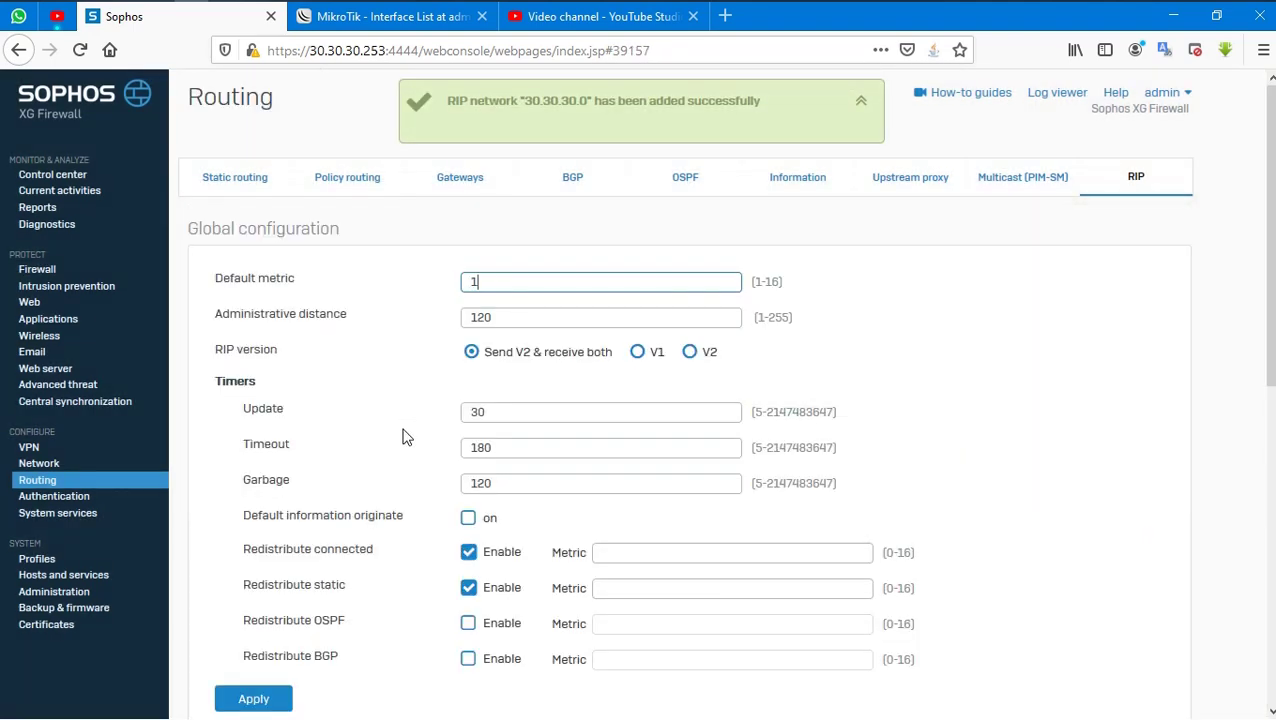
pyautogui.scroll(-3, 405, 437)
pyautogui.scroll(-2, 400, 425)
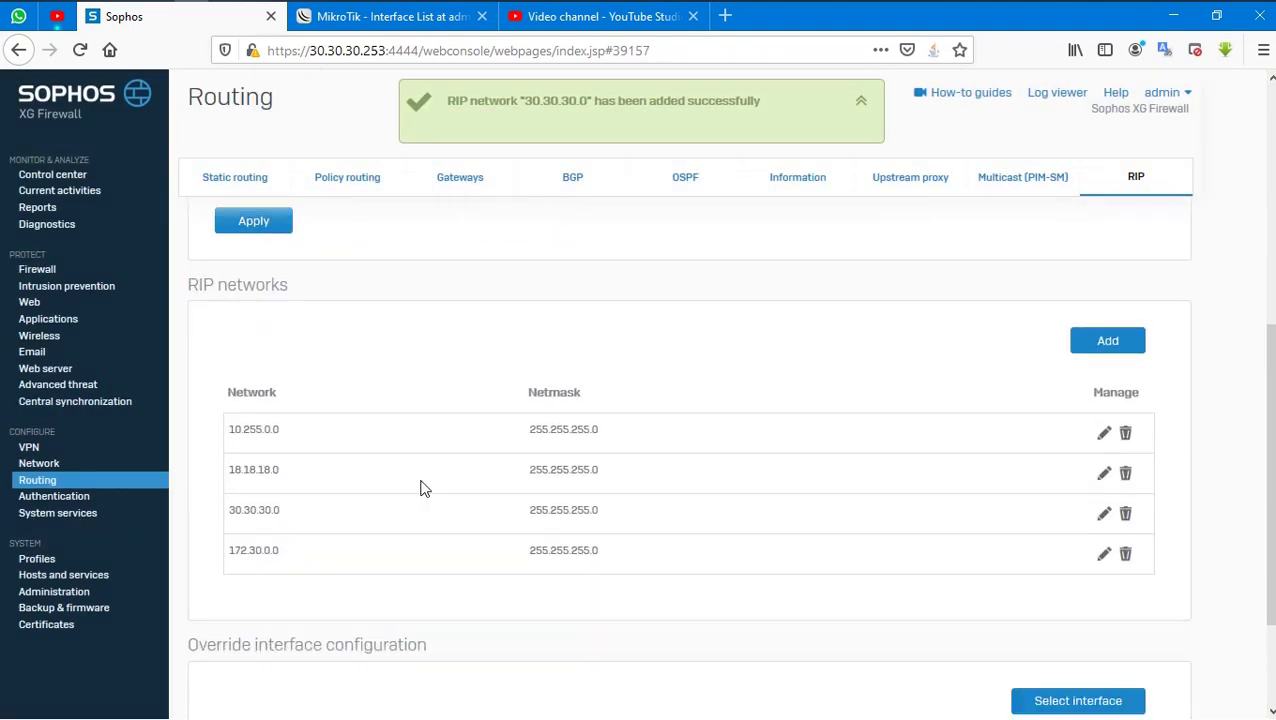
# Step: Switch to WinBox and open the MikroTik router's RIP routing settings
pyautogui.moveTo(350, 6)
pyautogui.click(226, 14)
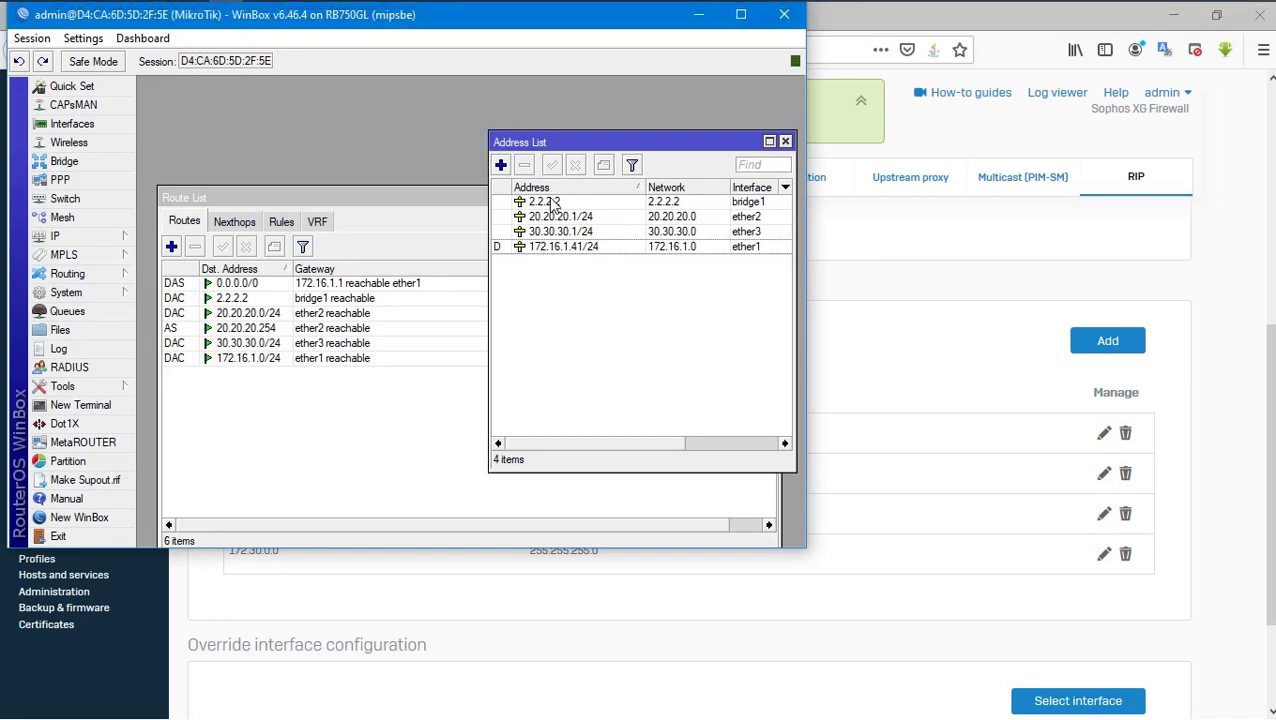
pyautogui.click(68, 273)
pyautogui.click(245, 388)
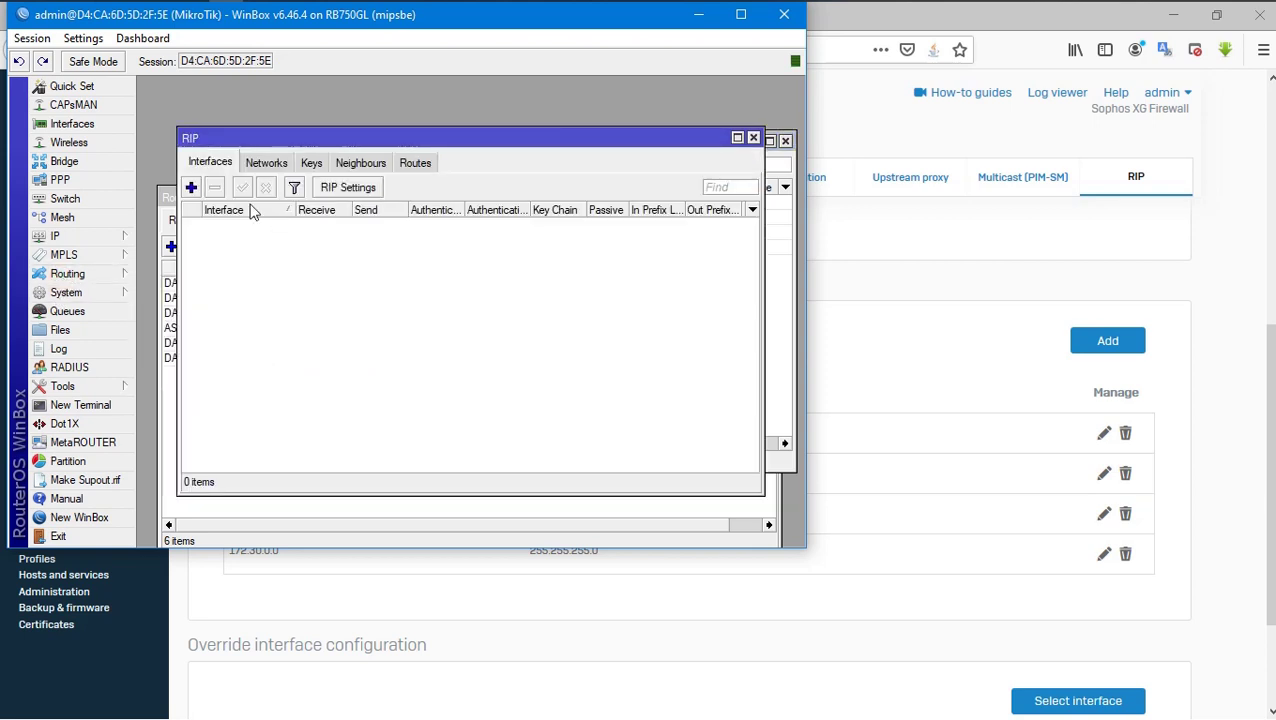
pyautogui.click(191, 188)
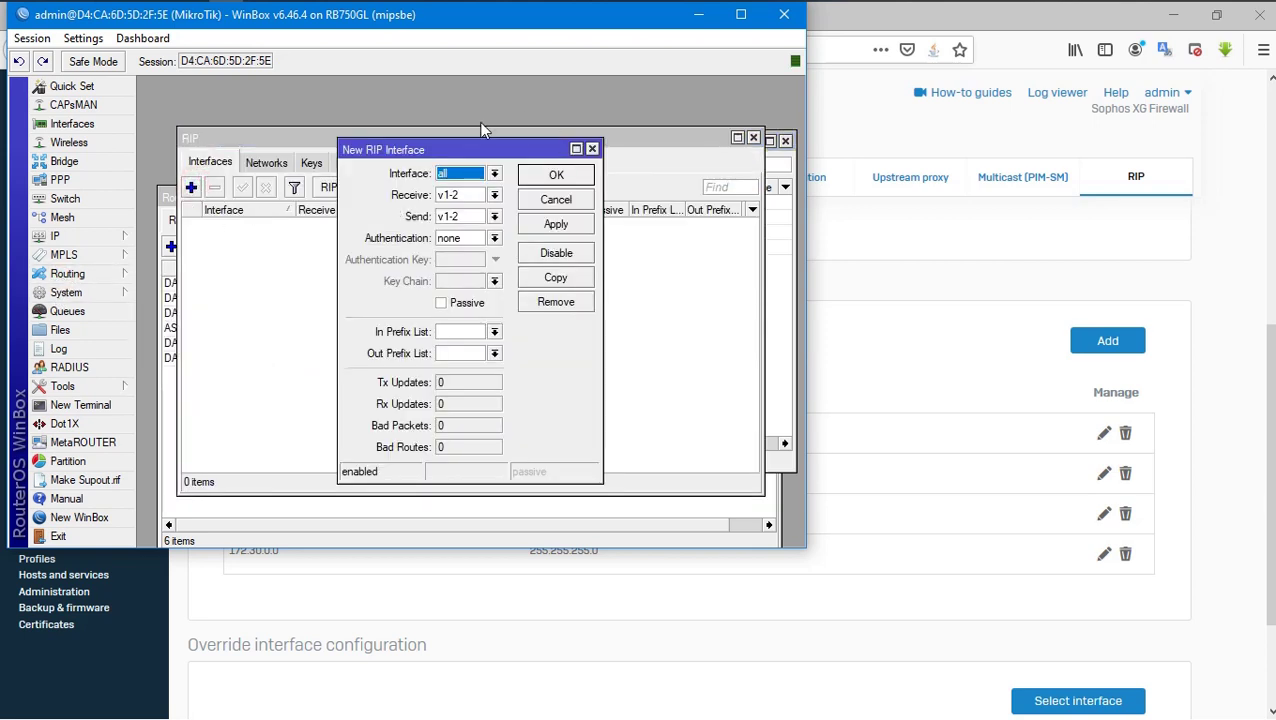
pyautogui.click(461, 198)
pyautogui.click(461, 201)
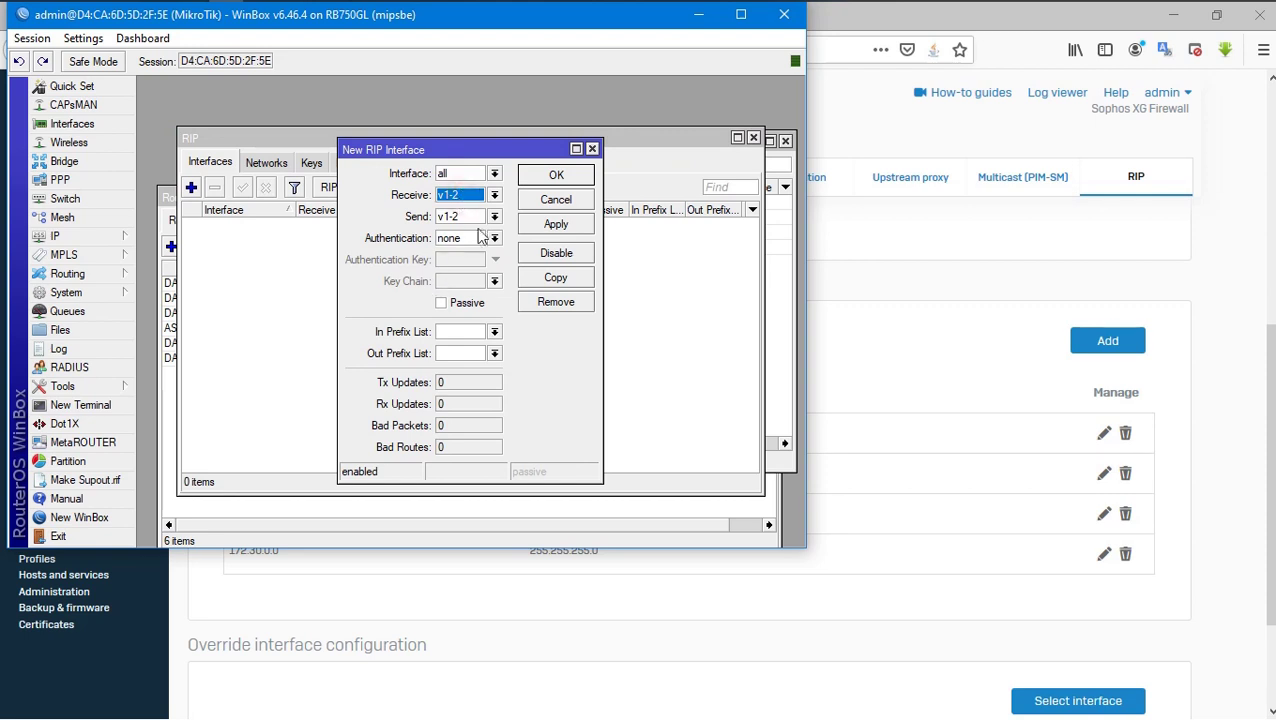
pyautogui.click(557, 200)
# Step: Add 2.2.2.2 and 20.20.20.0/24 as RIP networks on the MikroTik router
pyautogui.click(282, 167)
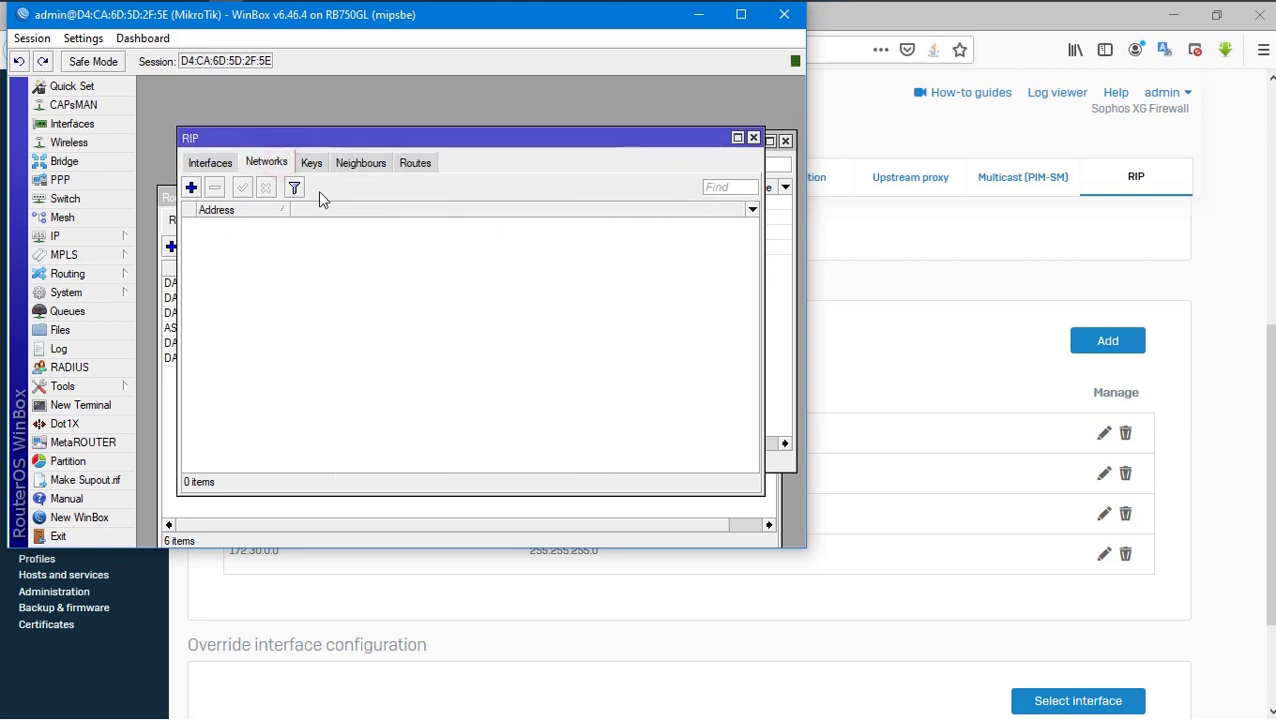
pyautogui.click(191, 188)
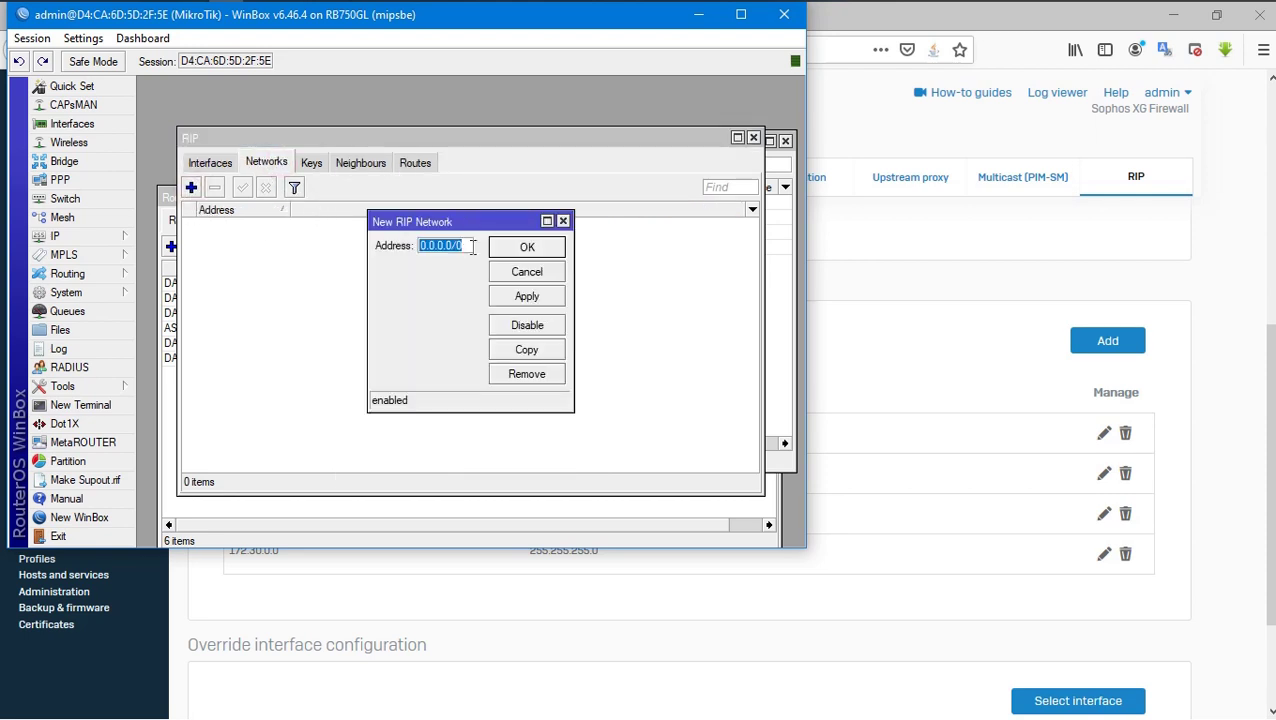
pyautogui.write('2.2.2.2')
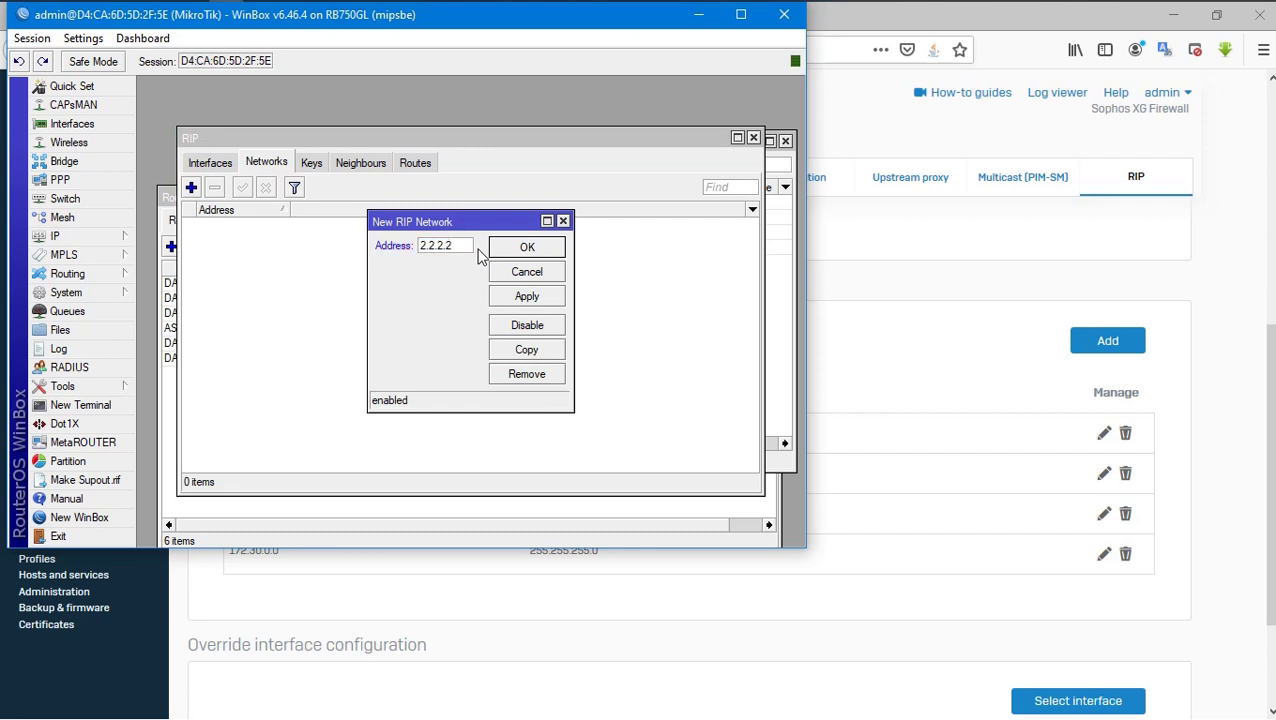
pyautogui.press('Return')
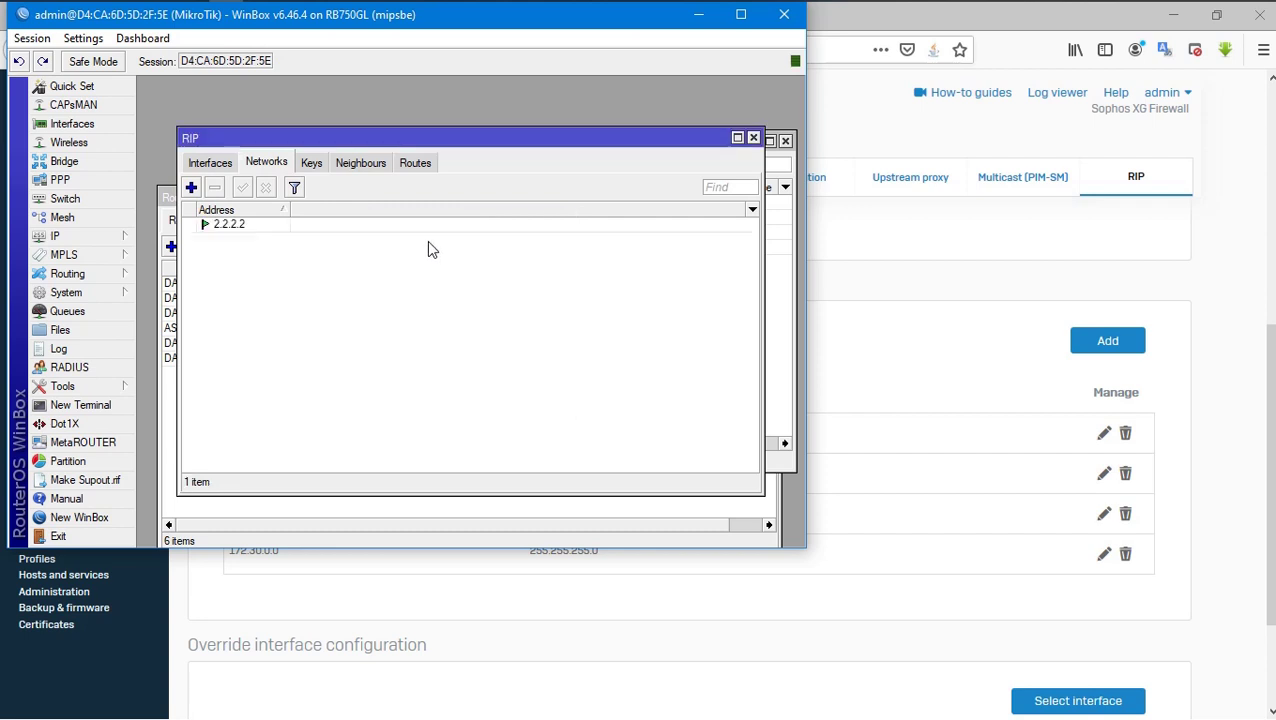
pyautogui.click(190, 188)
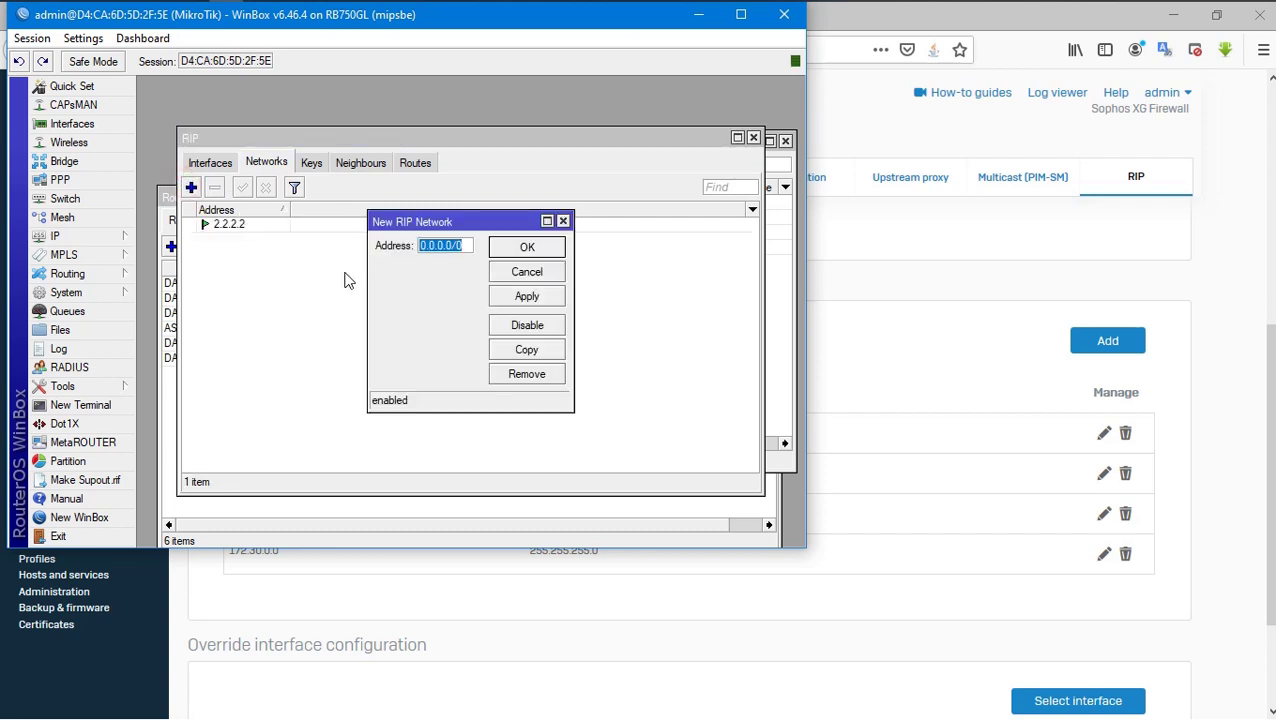
pyautogui.write('20.2')
pyautogui.write('0.20.0/24')
pyautogui.click(540, 250)
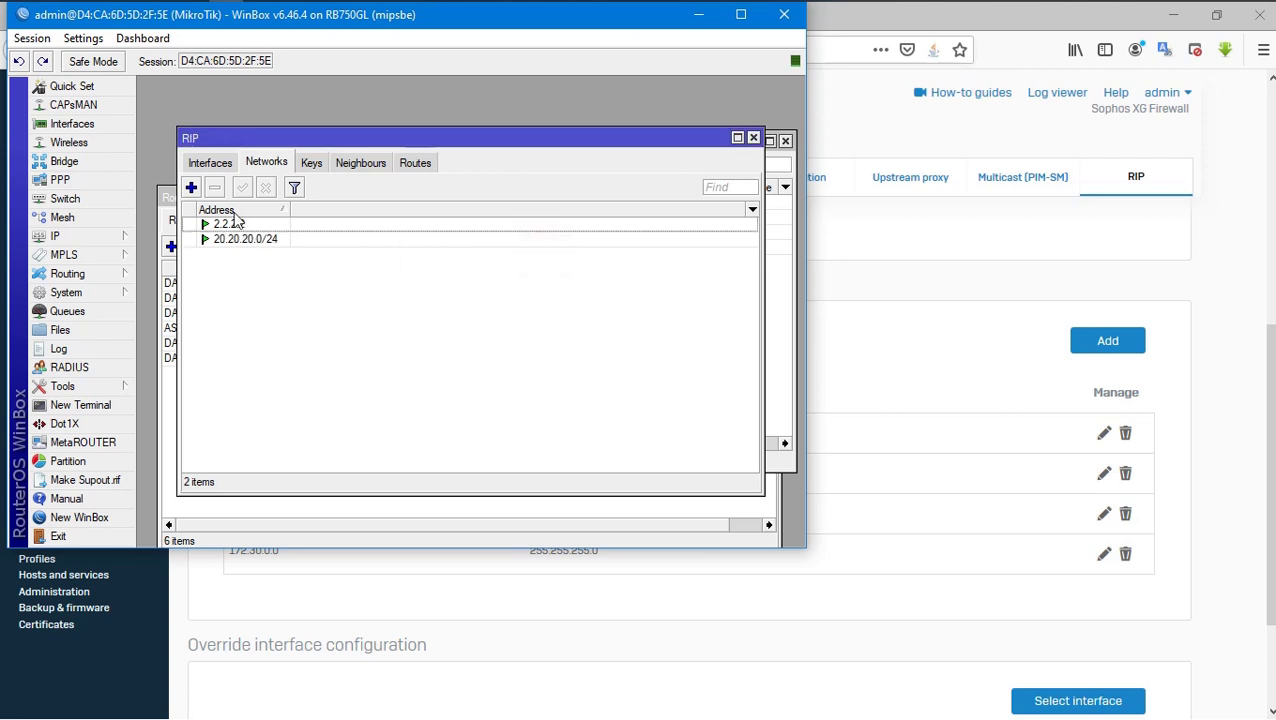
# Step: Add 30.30.30.0/24 as another RIP network on the MikroTik router
pyautogui.click(191, 187)
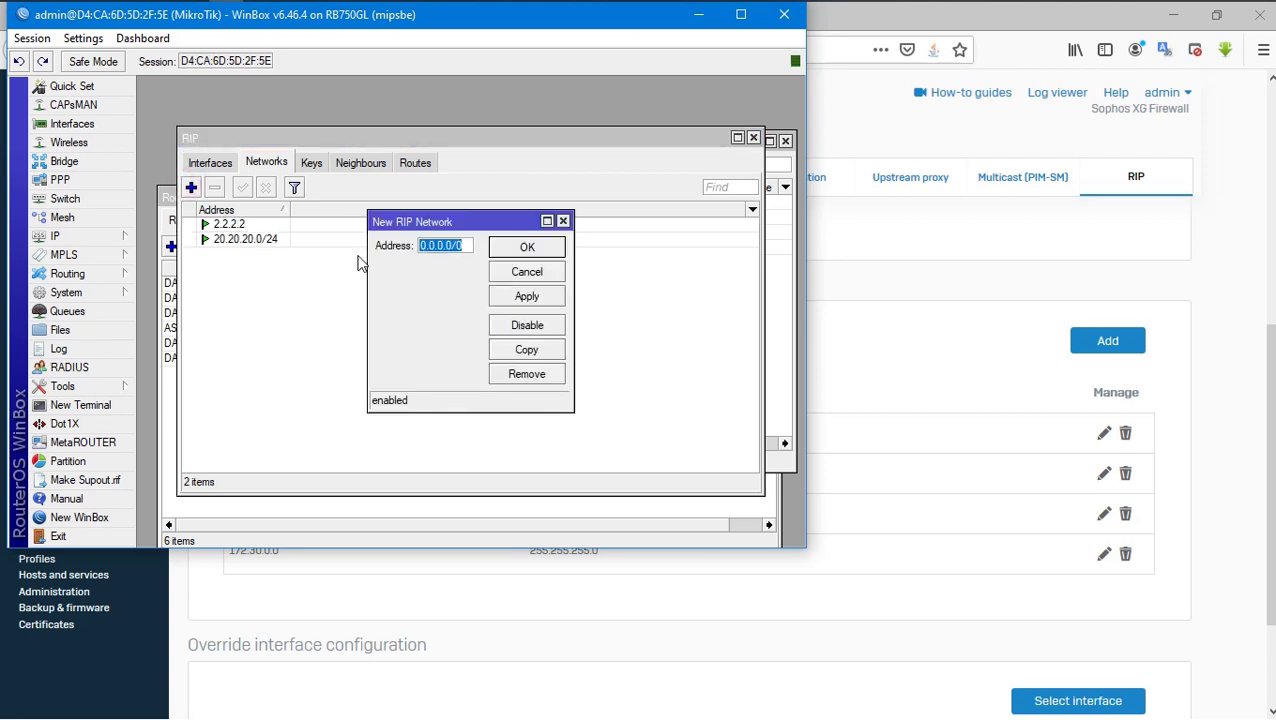
pyautogui.write('30.30.30')
pyautogui.write('.0/24')
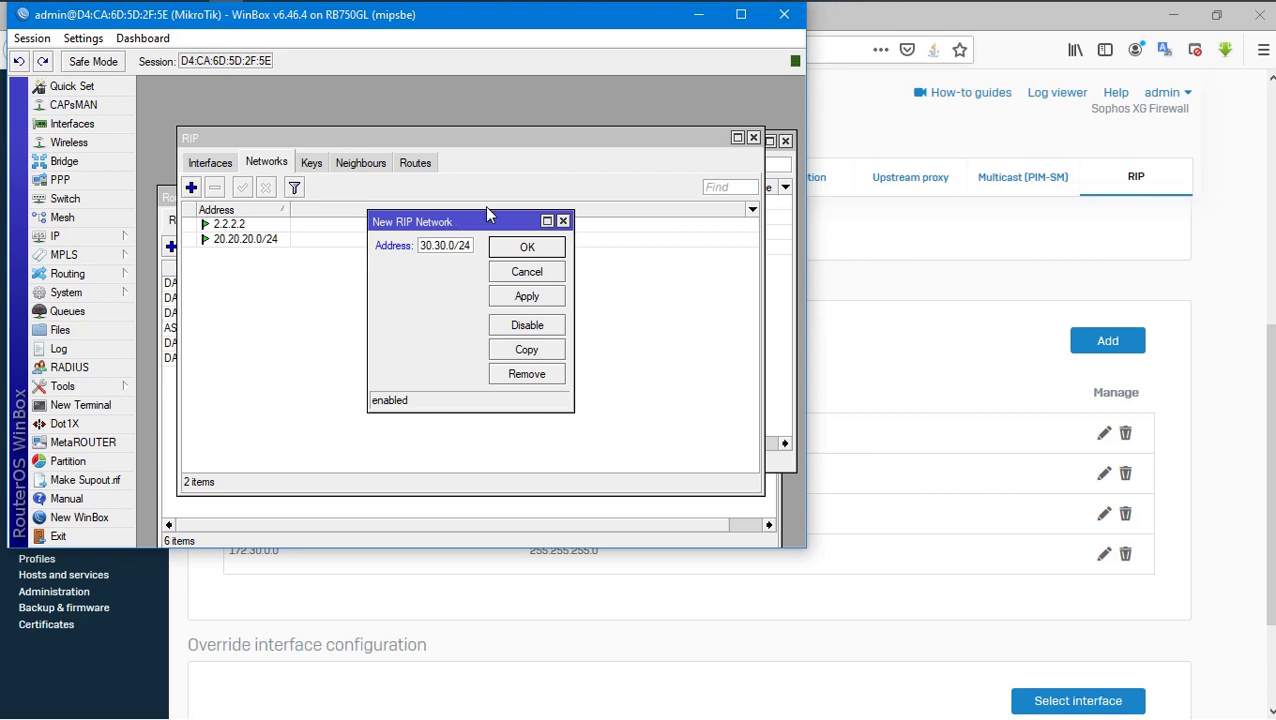
pyautogui.click(543, 248)
# Step: Check the ether1 subnet in the address list and add 172.16.1.0/24 as a RIP network on the MikroTik router
pyautogui.moveTo(221, 147); pyautogui.dragTo(183, 259)
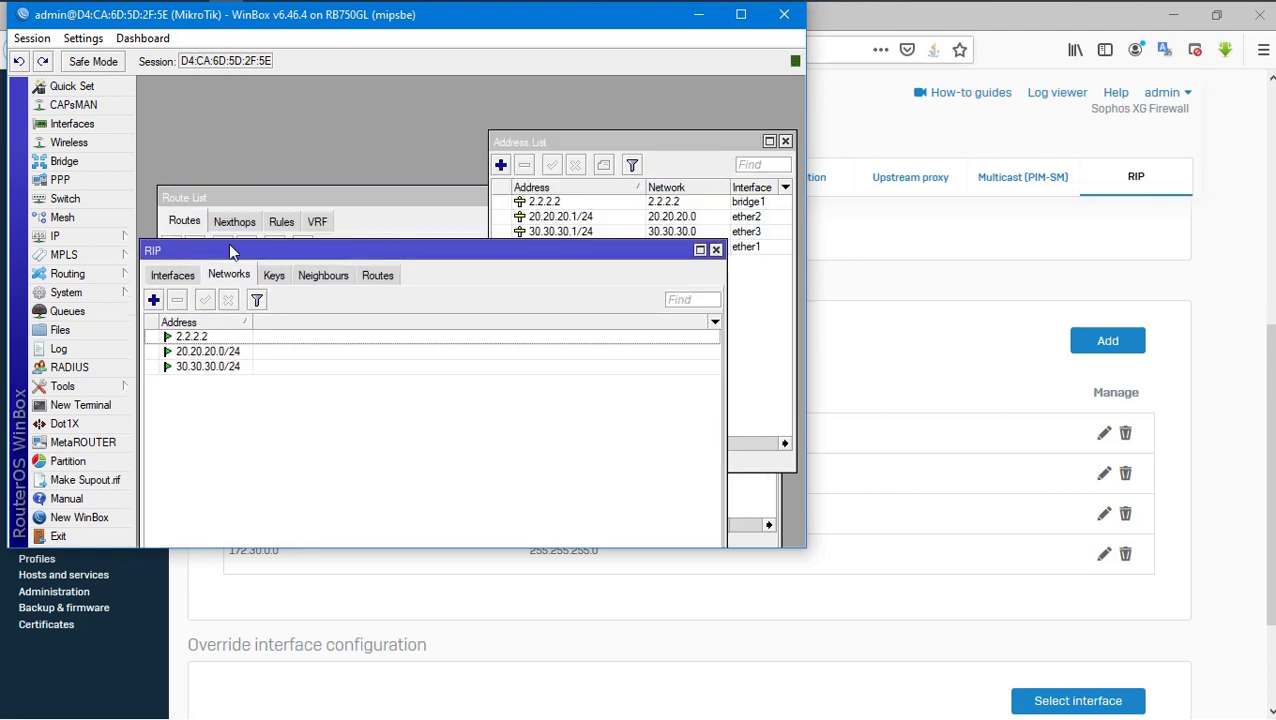
pyautogui.click(573, 148)
pyautogui.click(562, 247)
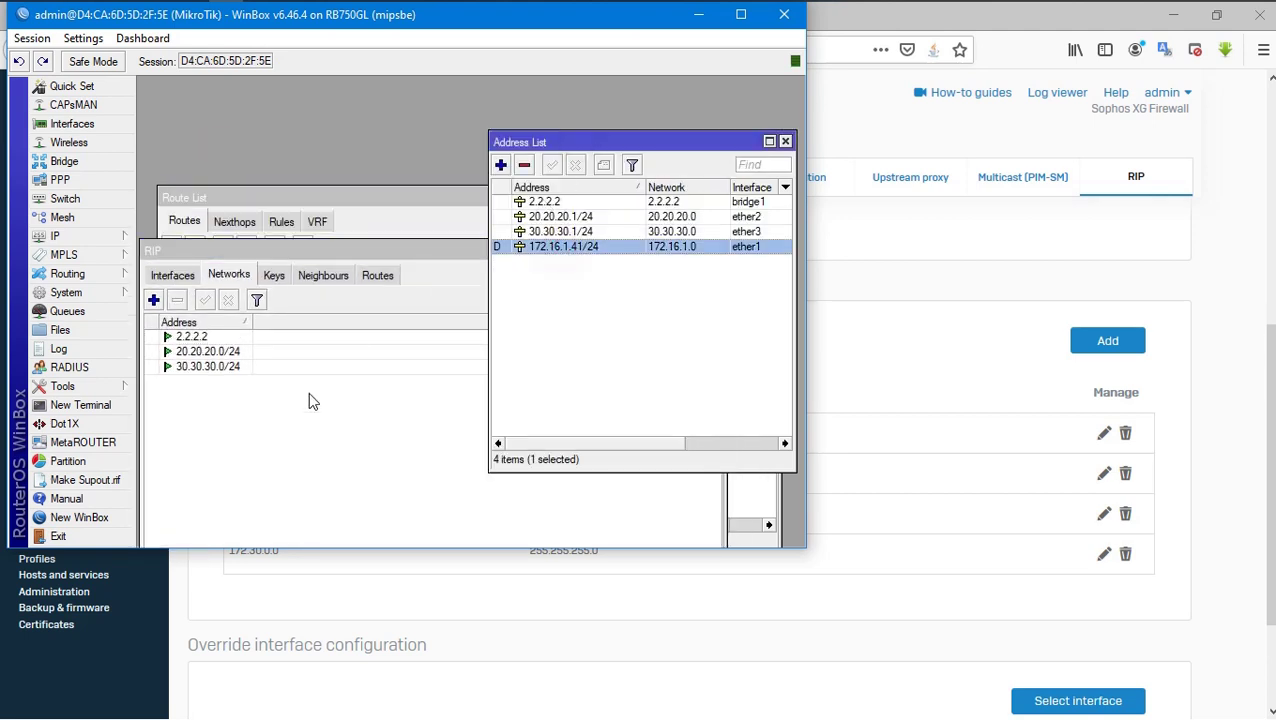
pyautogui.click(291, 428)
pyautogui.click(154, 300)
pyautogui.write('1')
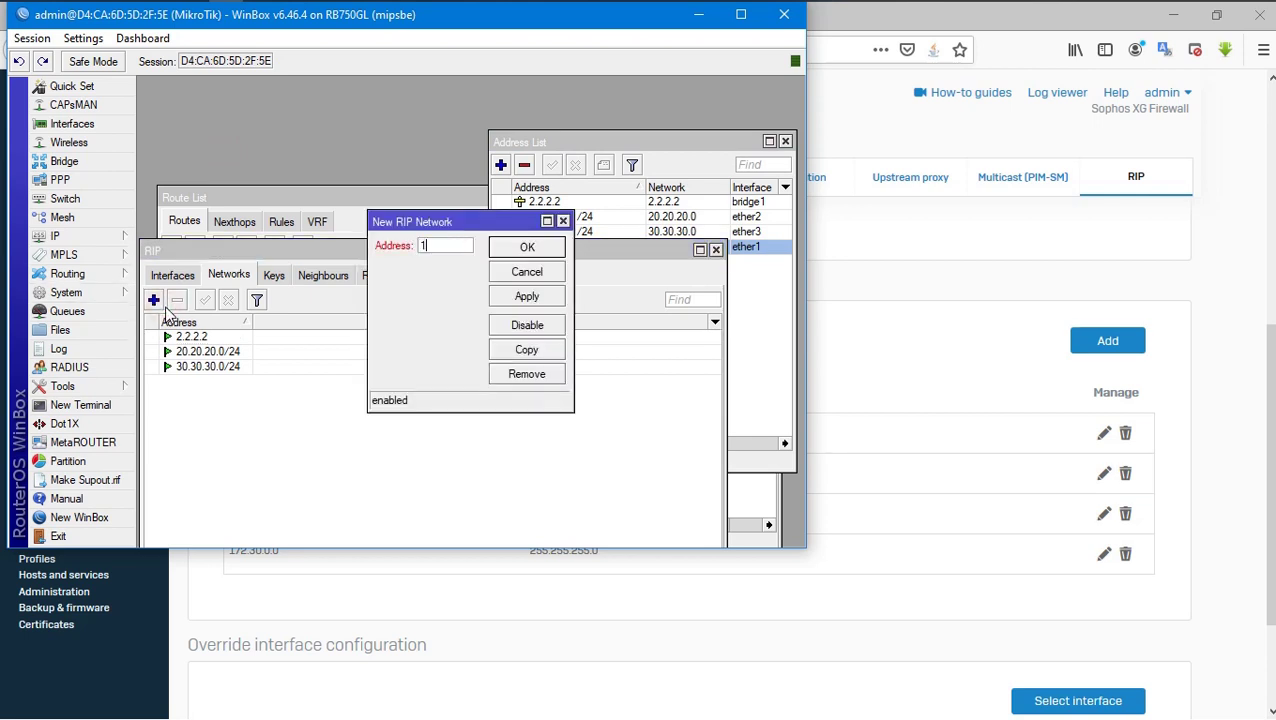
pyautogui.write('72.16')
pyautogui.write('.1.0/24')
pyautogui.press('Return')
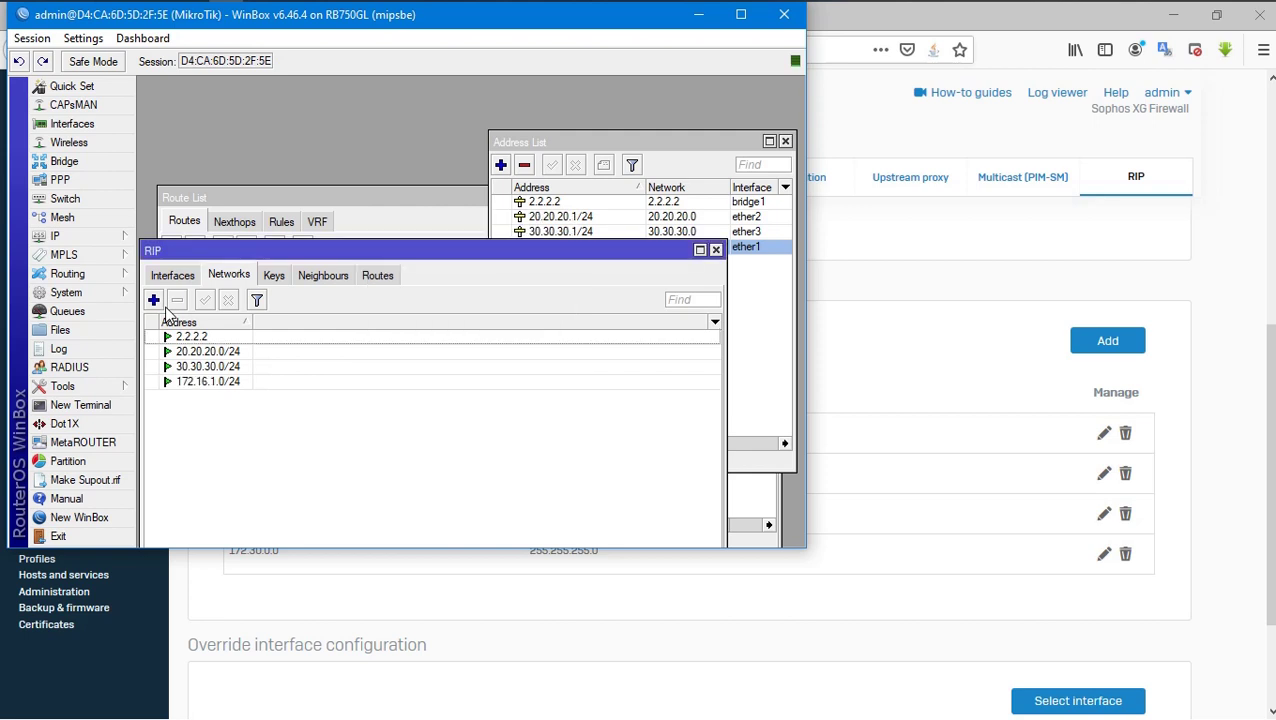
# Step: Examine the MikroTik route list for the dynamic RIP routes 172.30.0.0/24, 18.18.18.0/24 and 10.255.0.0/24
pyautogui.click(404, 219)
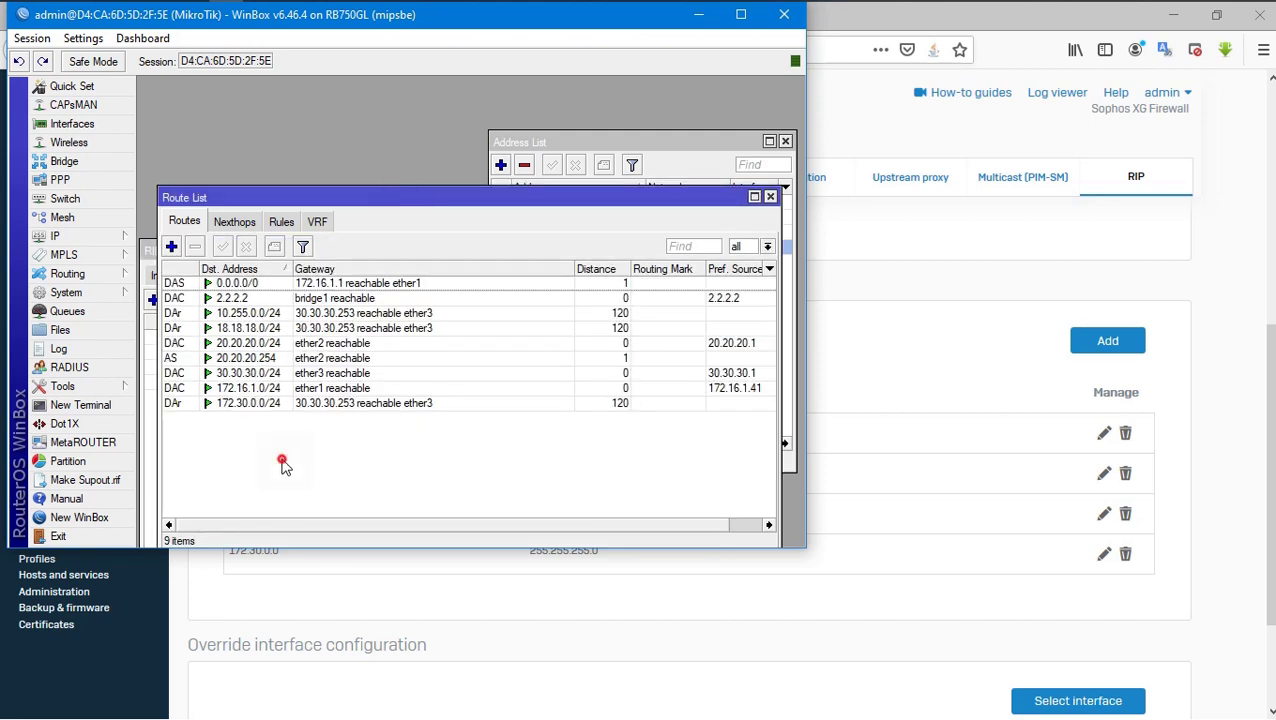
pyautogui.moveTo(172, 410)
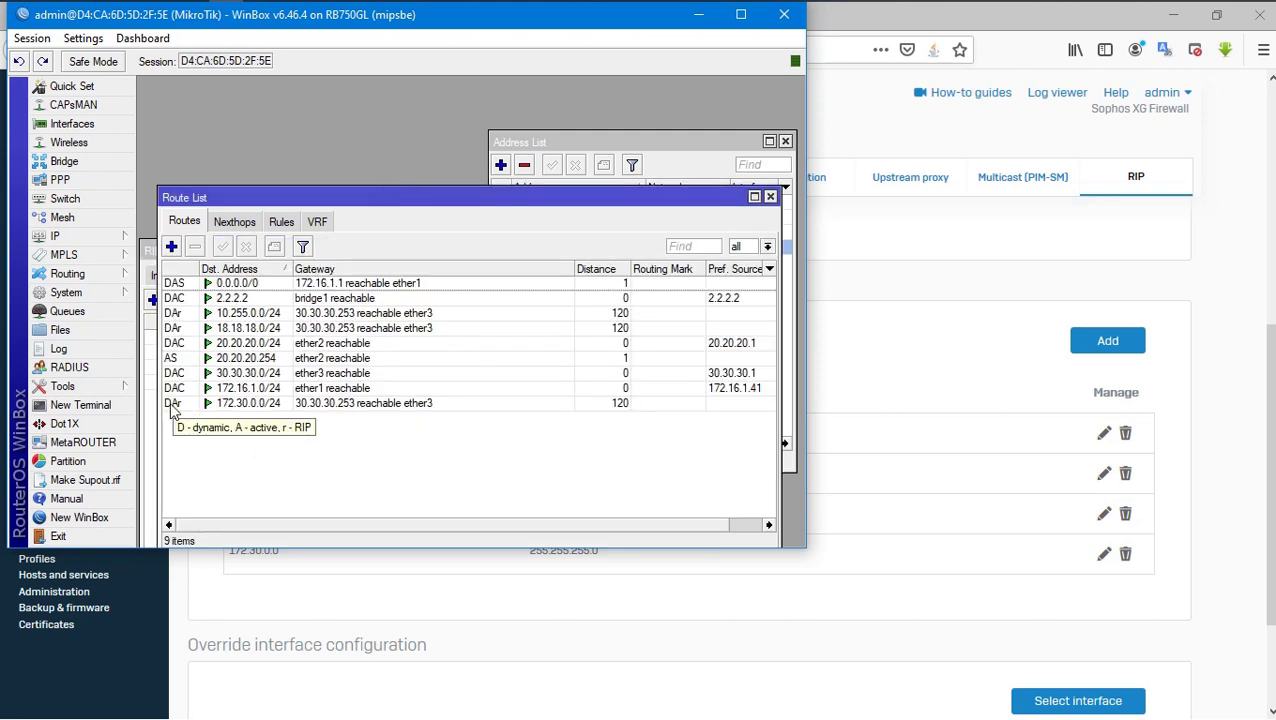
pyautogui.click(172, 403)
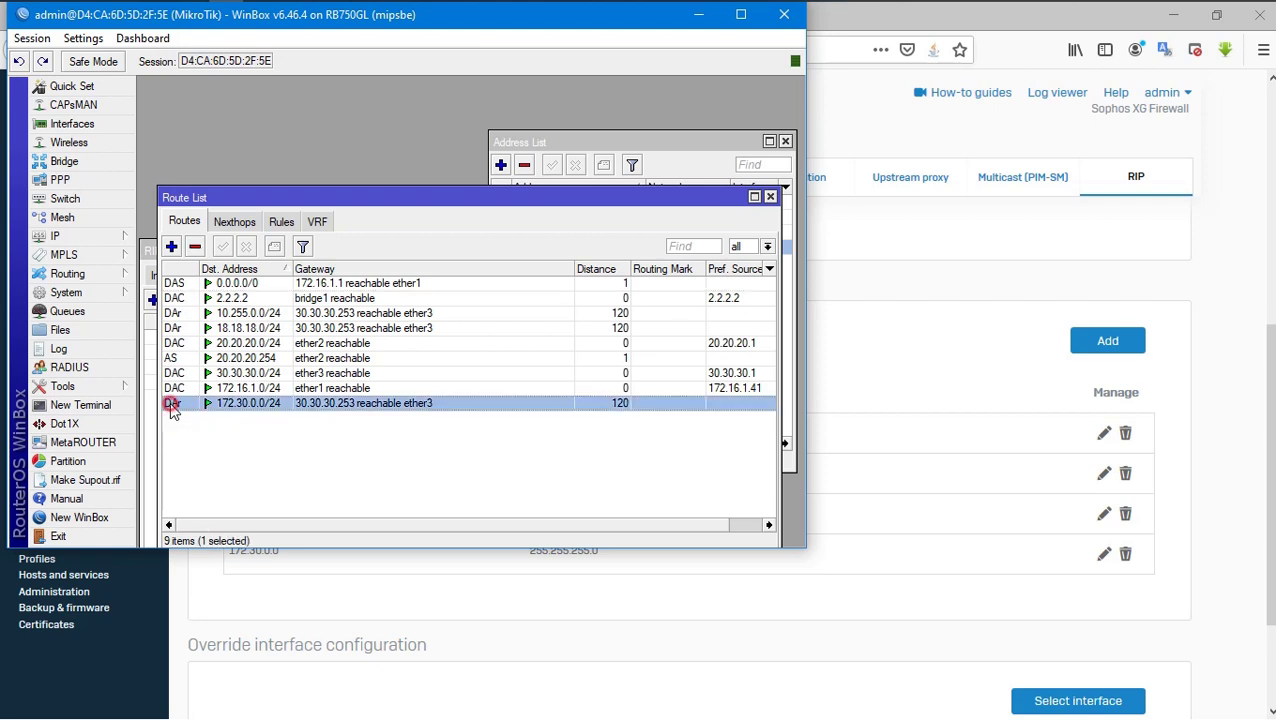
pyautogui.click(173, 327)
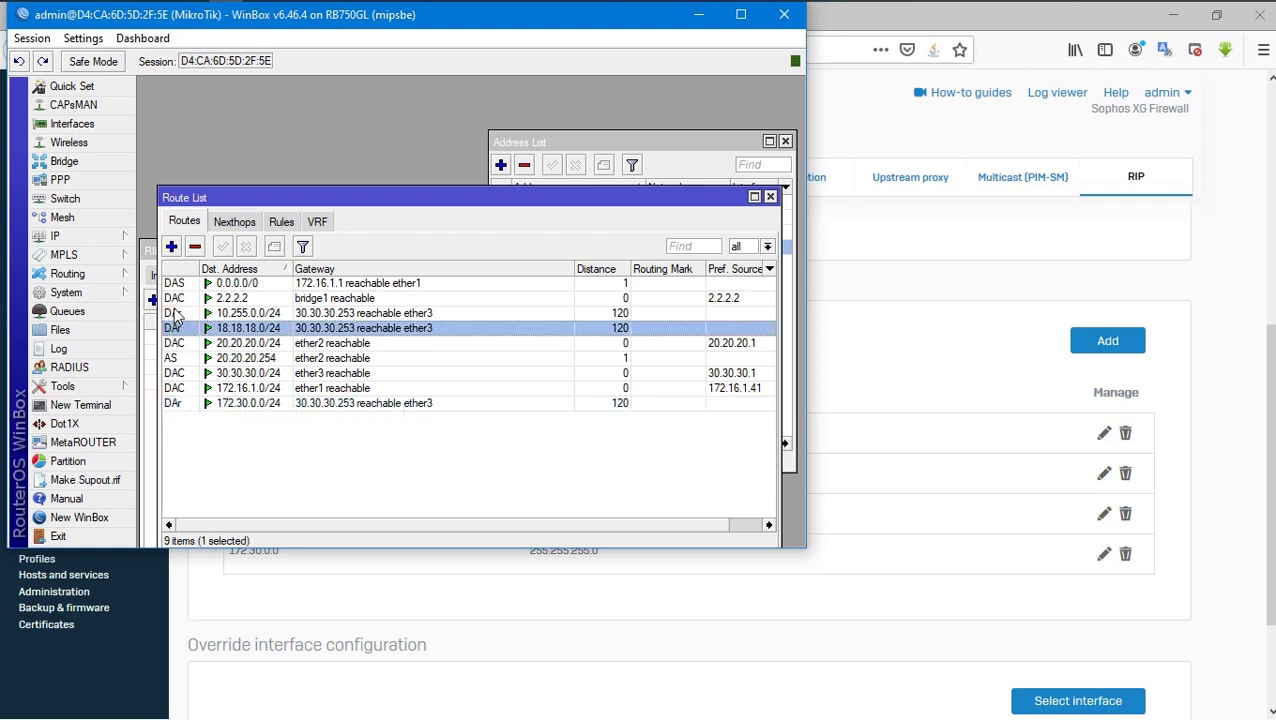
pyautogui.click(172, 313)
pyautogui.click(283, 470)
# Step: Switch to the Sophos web console and examine the RIP routes in the routing information, including 2.2.2.2/32 and 172.16.1.0/24
pyautogui.click(990, 204)
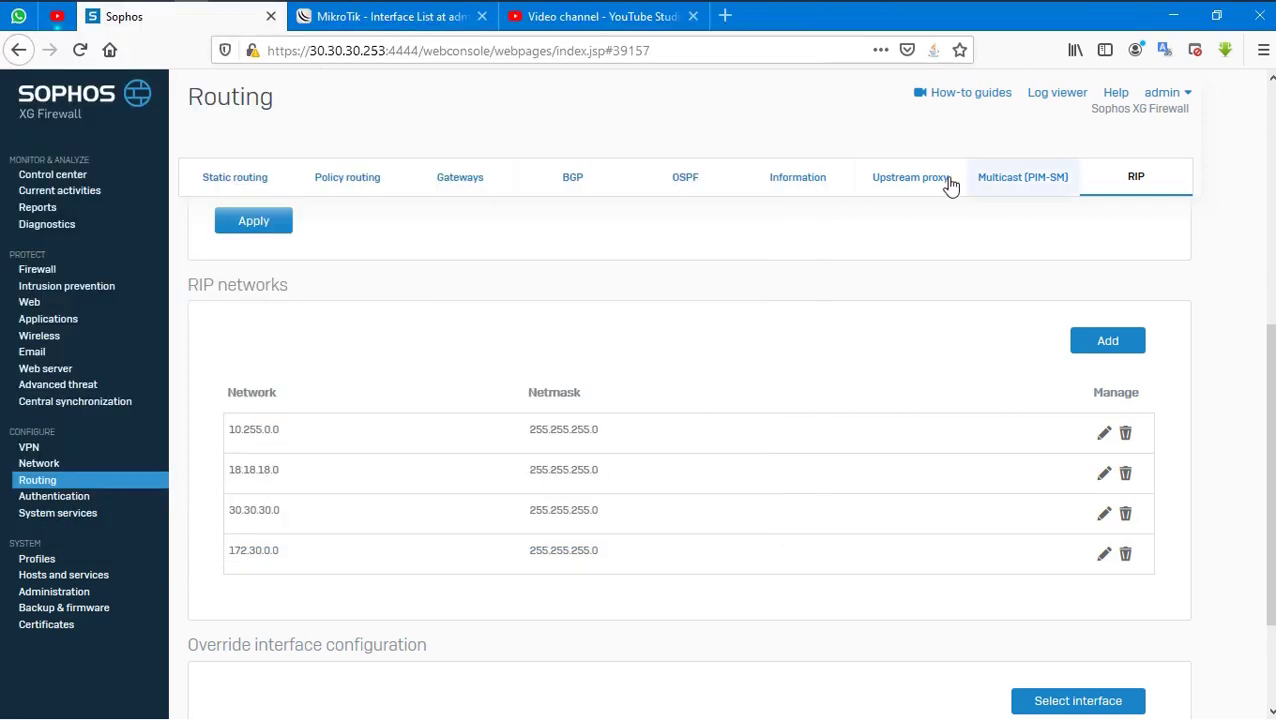
pyautogui.click(796, 176)
pyautogui.scroll(-4, 322, 535)
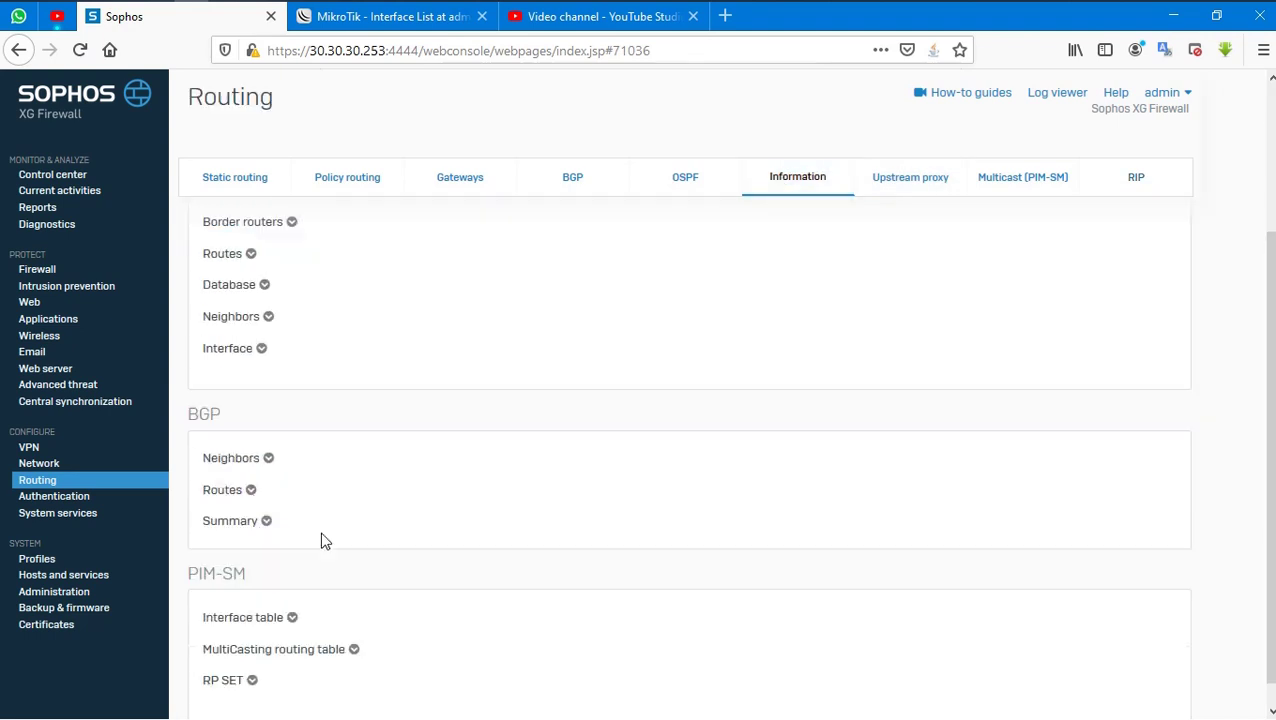
pyautogui.scroll(4, 323, 538)
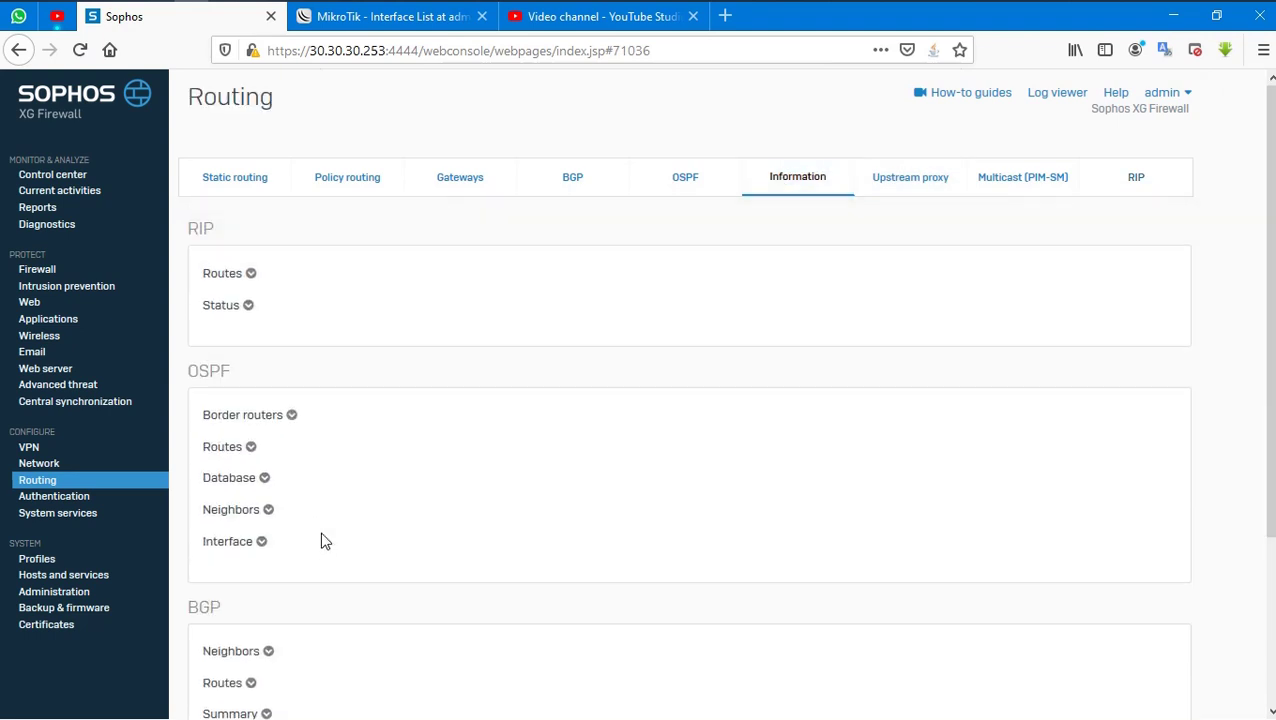
pyautogui.click(252, 276)
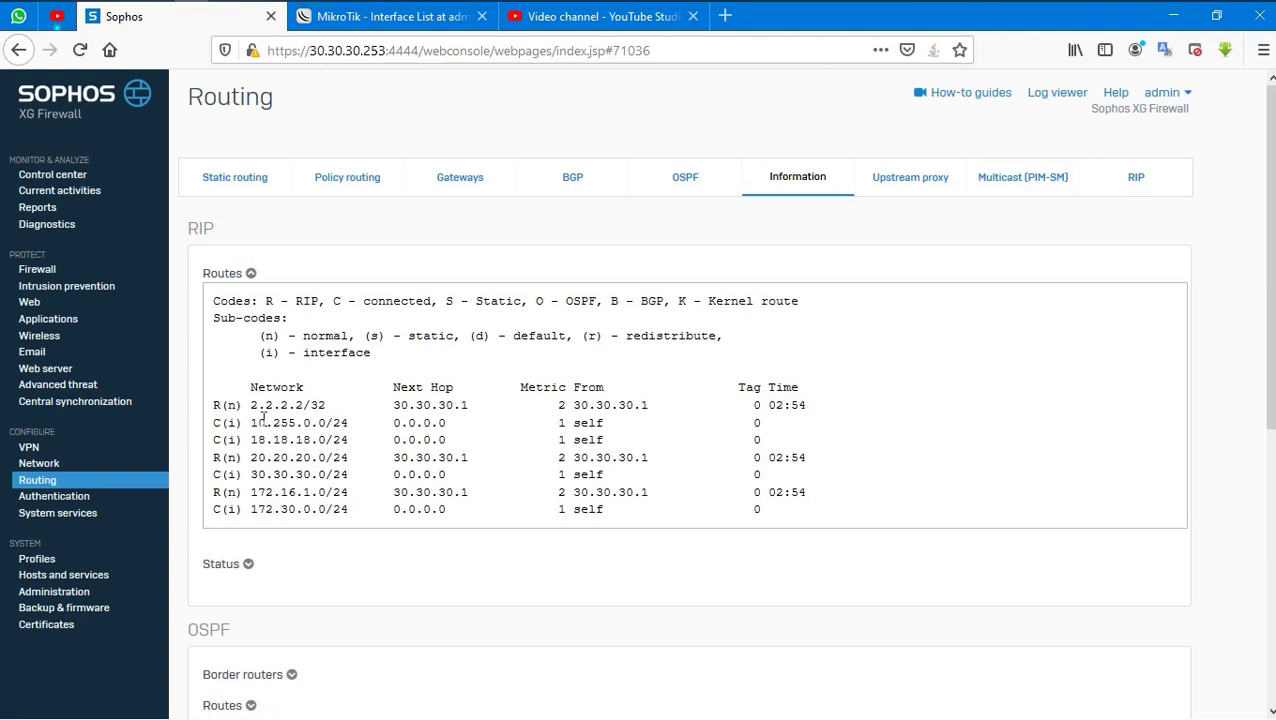
pyautogui.moveTo(246, 406); pyautogui.dragTo(352, 406)
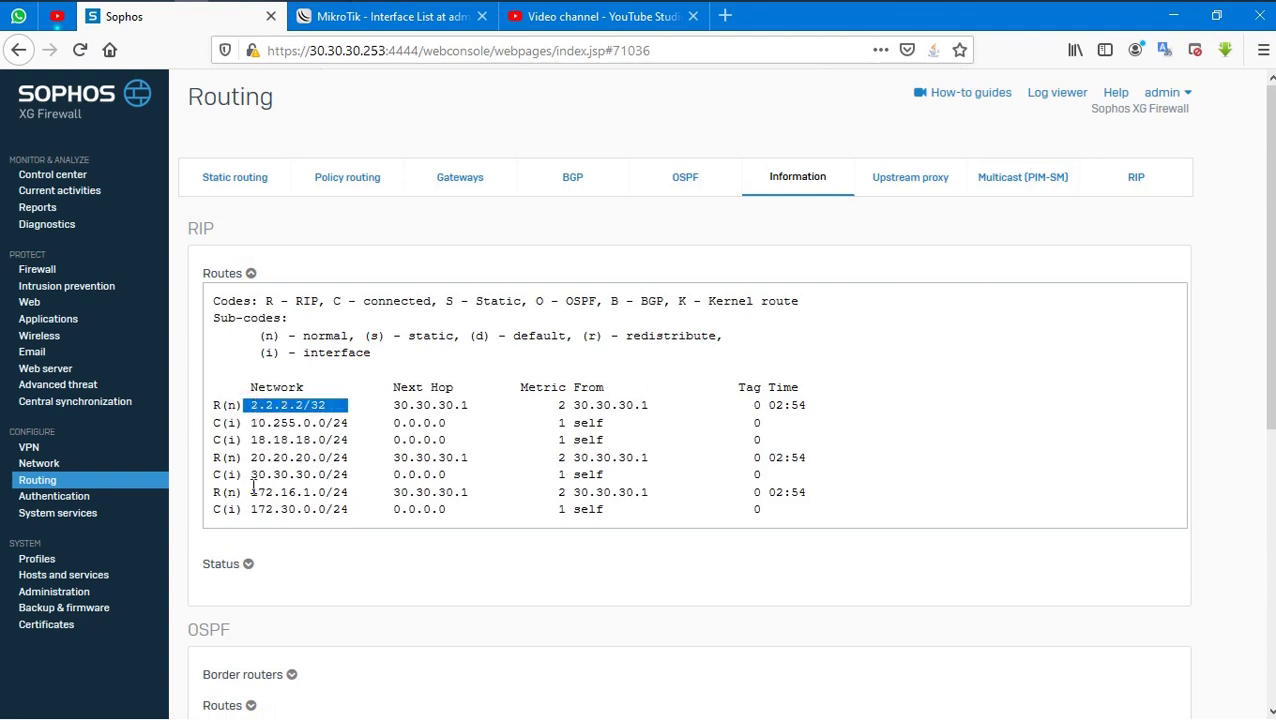
pyautogui.moveTo(243, 493); pyautogui.dragTo(395, 494)
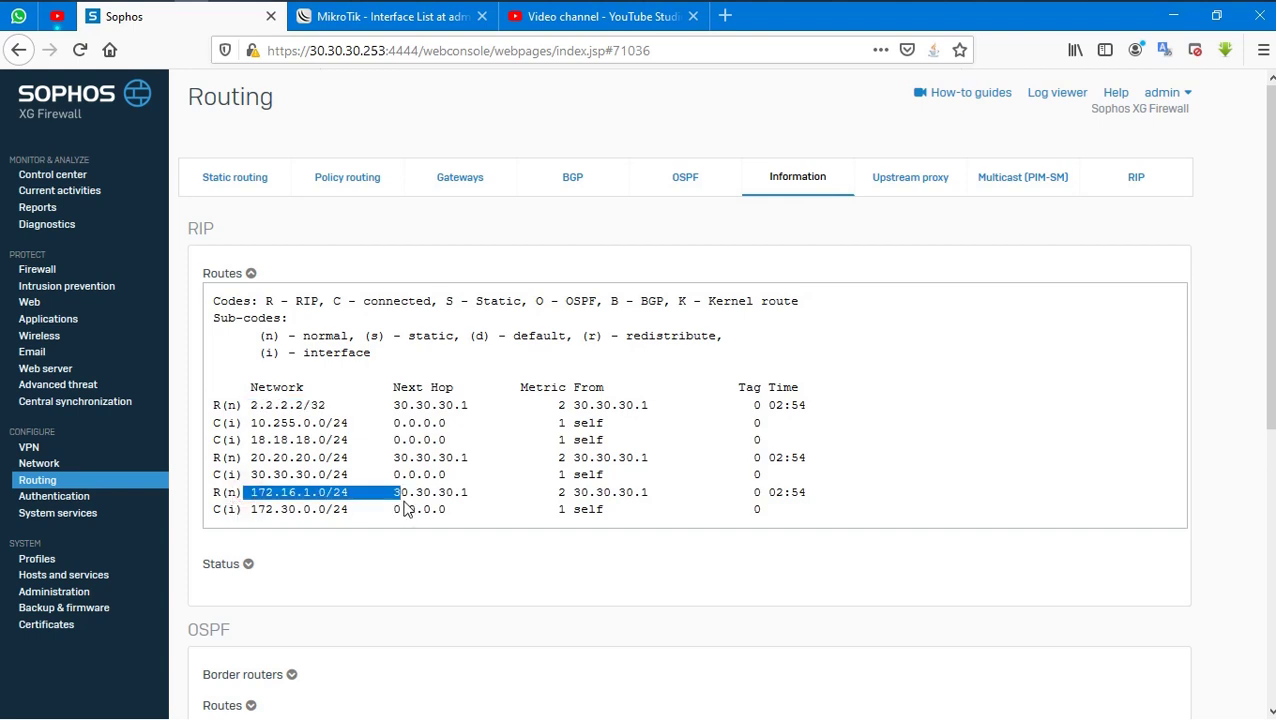
pyautogui.click(480, 547)
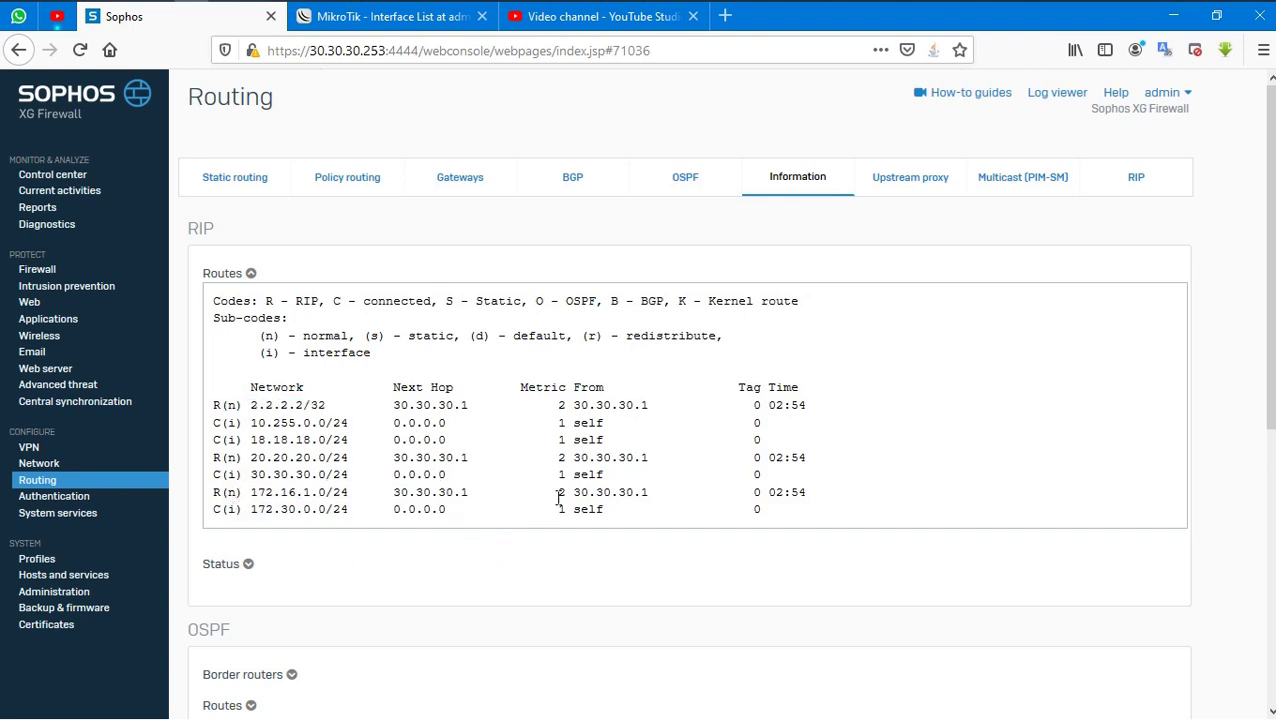
pyautogui.moveTo(248, 491); pyautogui.dragTo(815, 500)
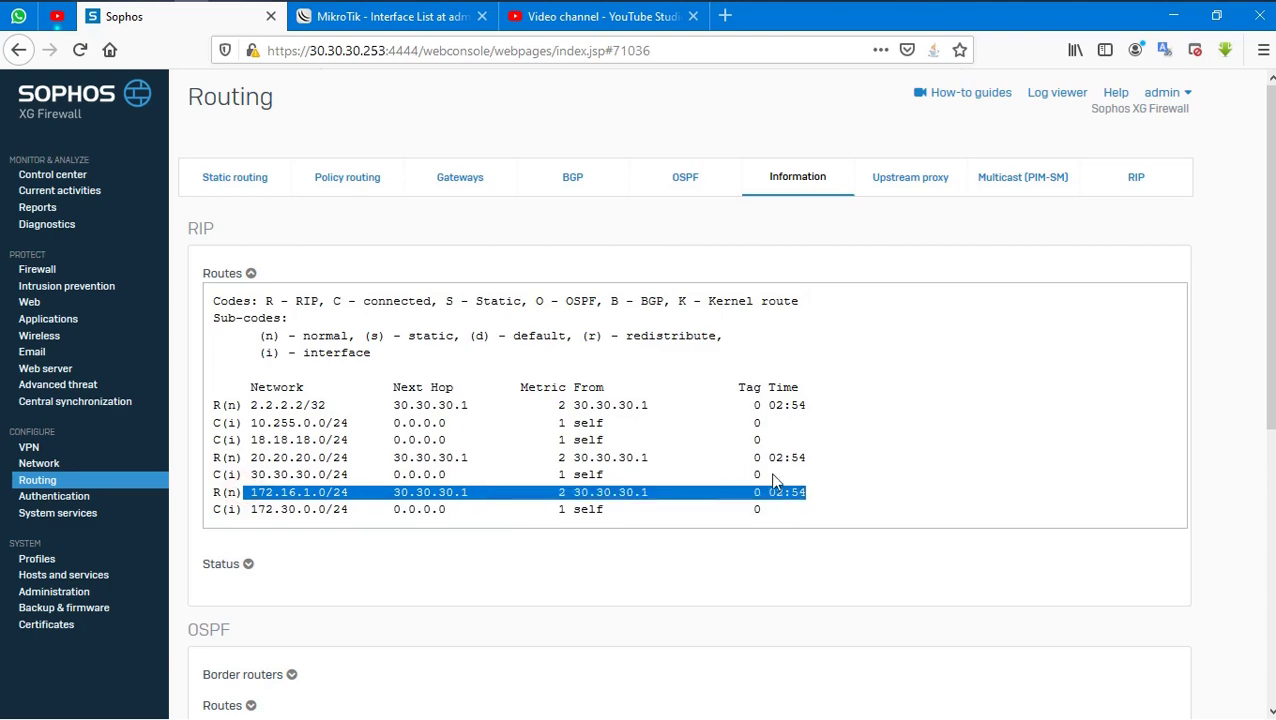
# Step: Review the RIP status details in the Sophos routing information, then collapse them
pyautogui.scroll(-3, 520, 597)
pyautogui.scroll(3, 395, 425)
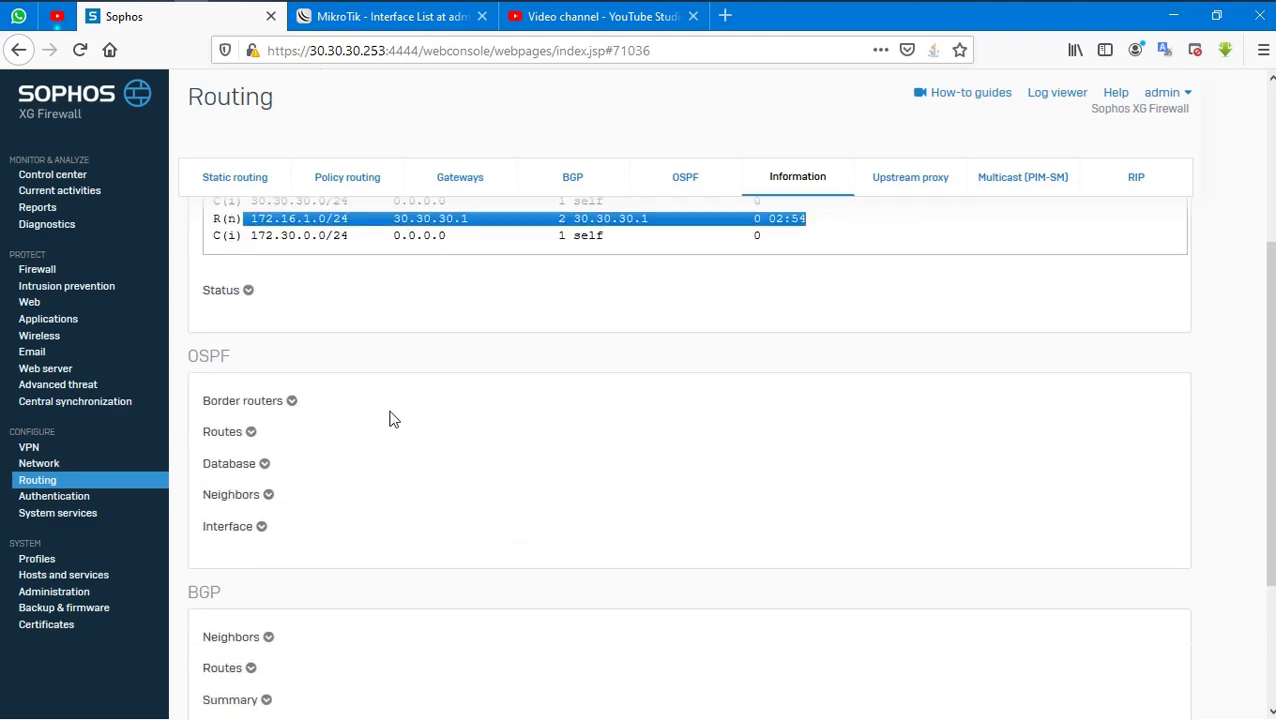
pyautogui.click(247, 563)
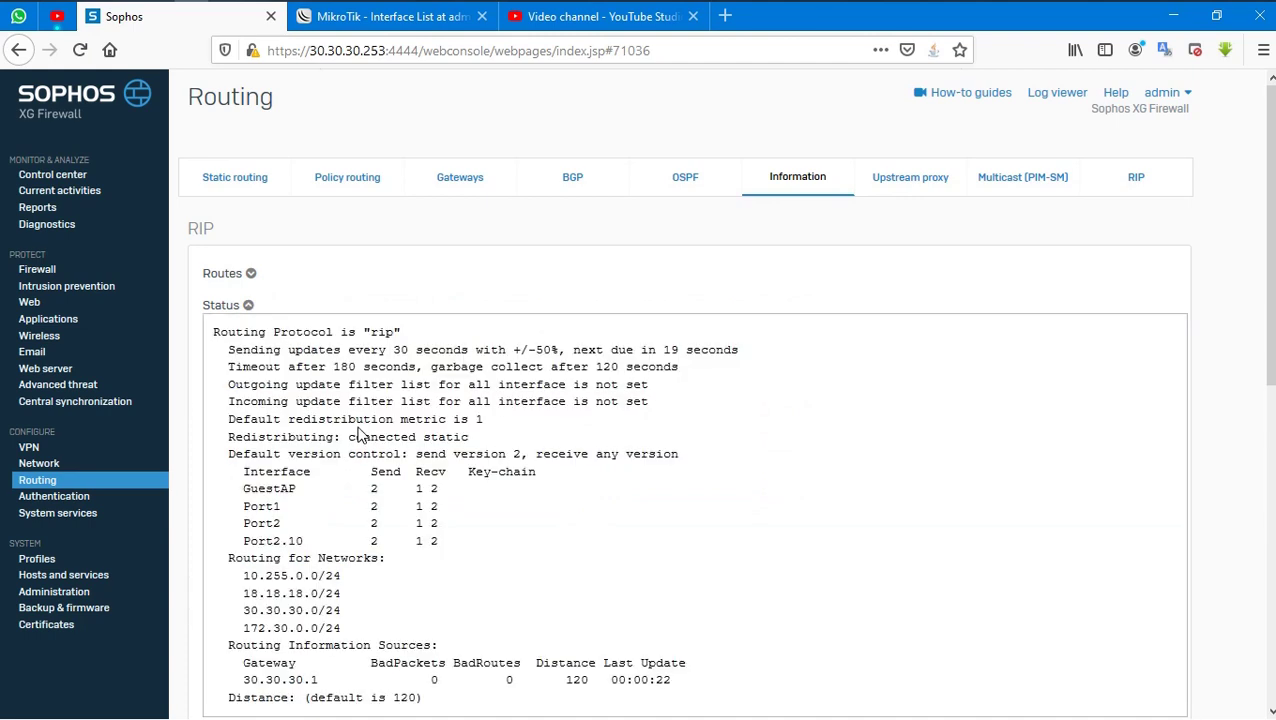
pyautogui.scroll(-1, 362, 440)
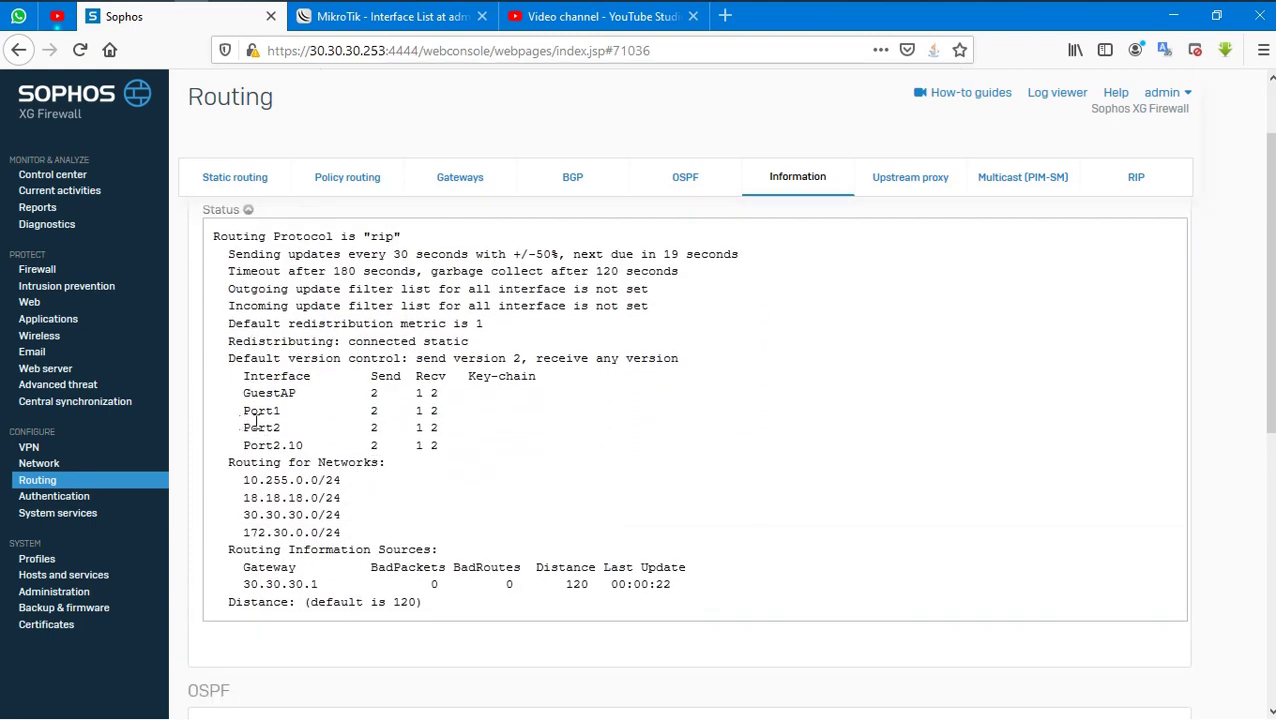
pyautogui.scroll(1, 250, 470)
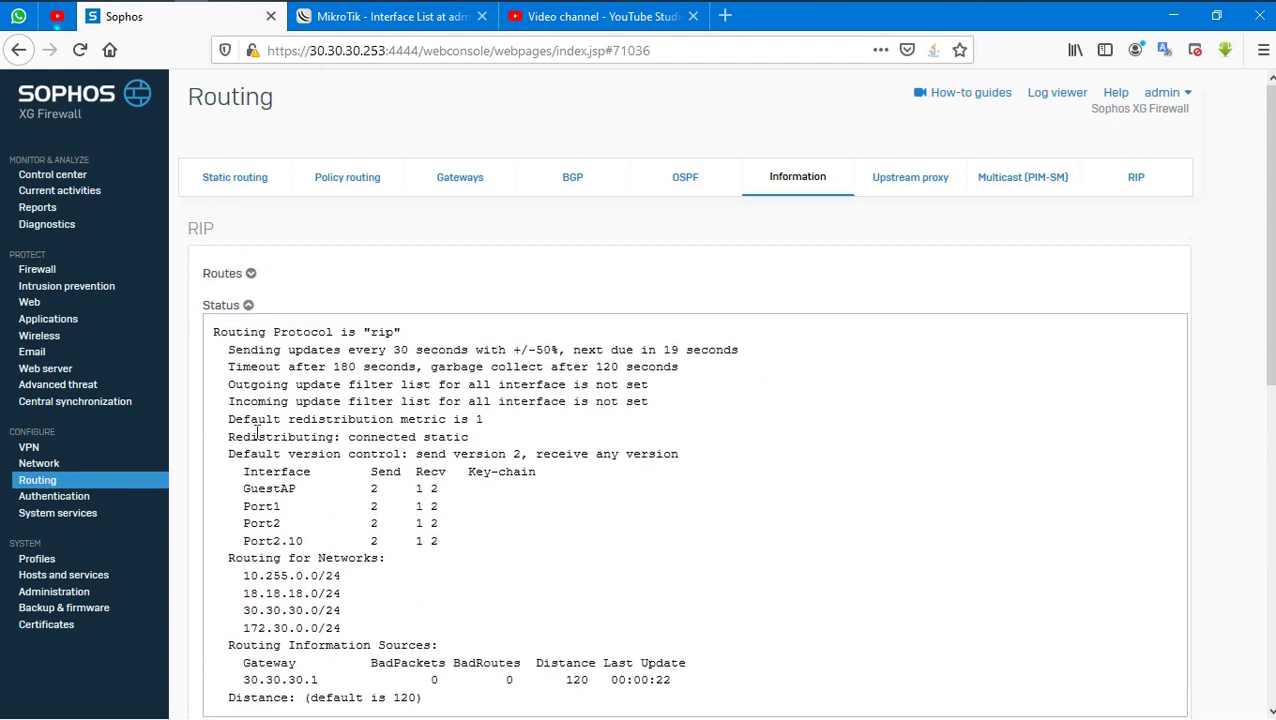
pyautogui.click(247, 306)
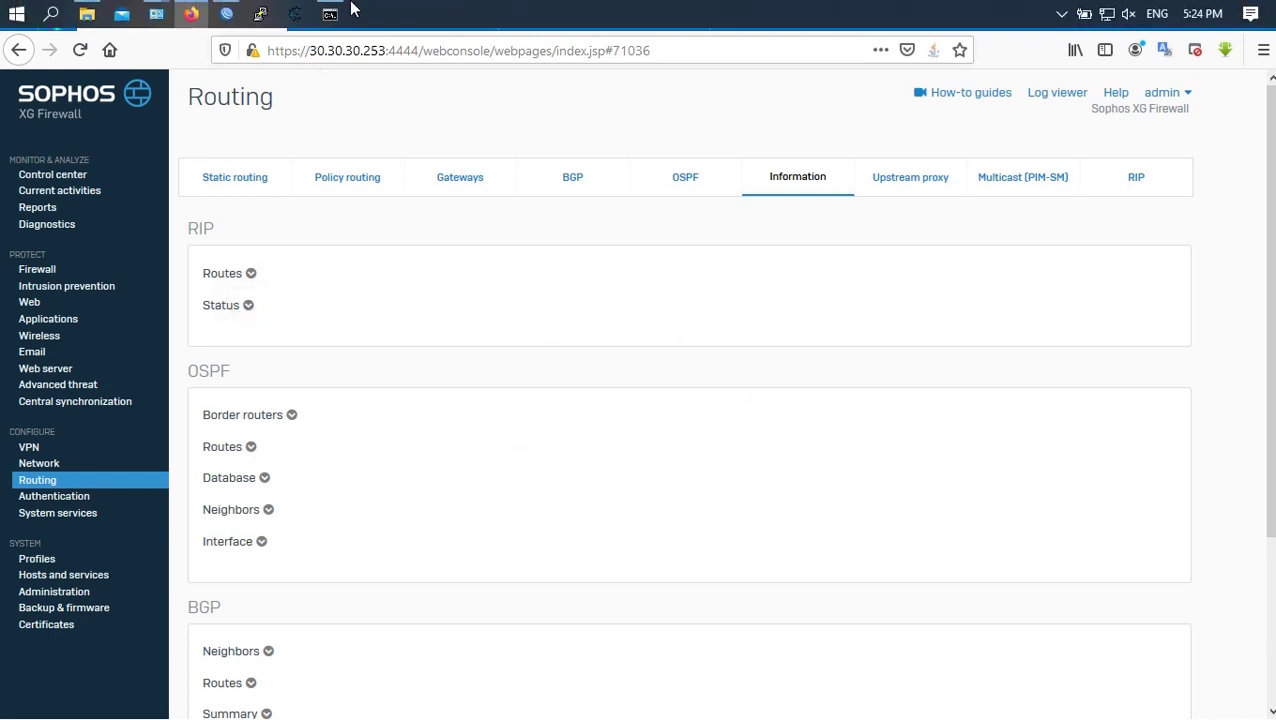
# Step: Switch to the Command Prompt, clear the screen and ping 18.18.18.1
pyautogui.click(335, 12)
pyautogui.write('cls')
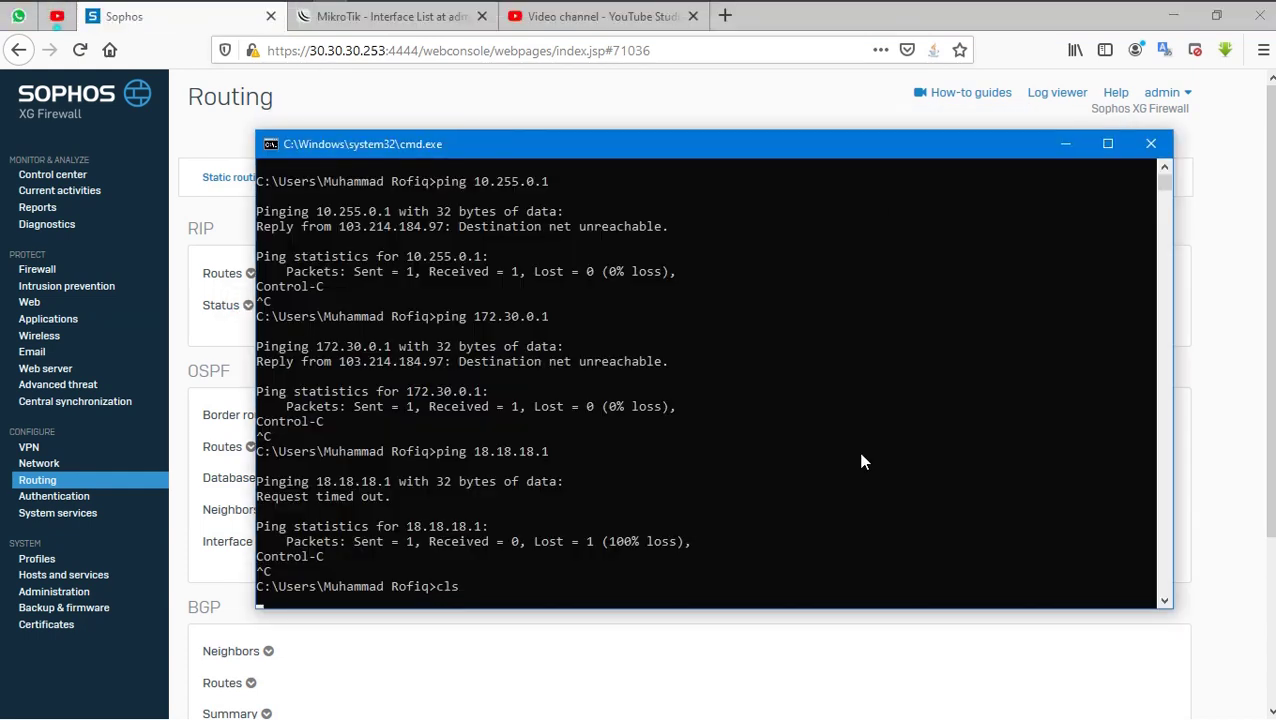
pyautogui.press('Return')
pyautogui.press('Up')
pyautogui.press('Return')
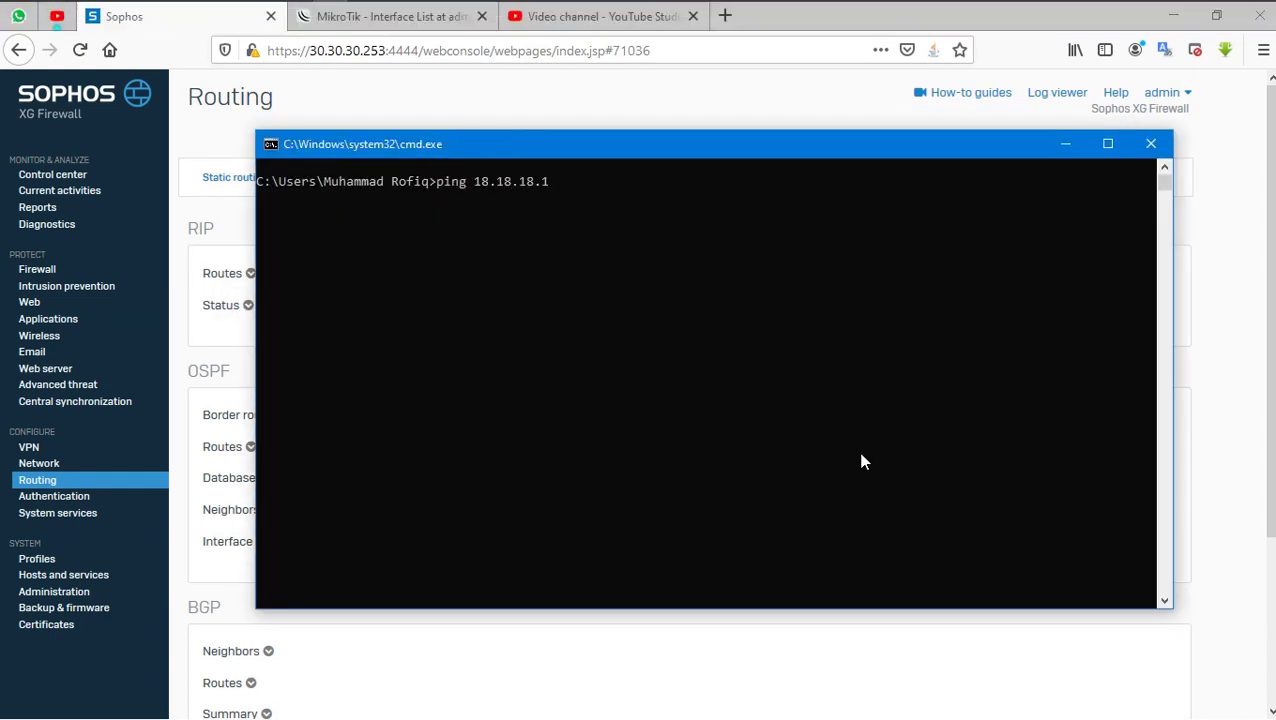
pyautogui.hotkey('ctrl', 'c')
# Step: Ping 172.30.0.1 to test whether that Sophos network is reachable, stopping the ping early
pyautogui.press('Up')
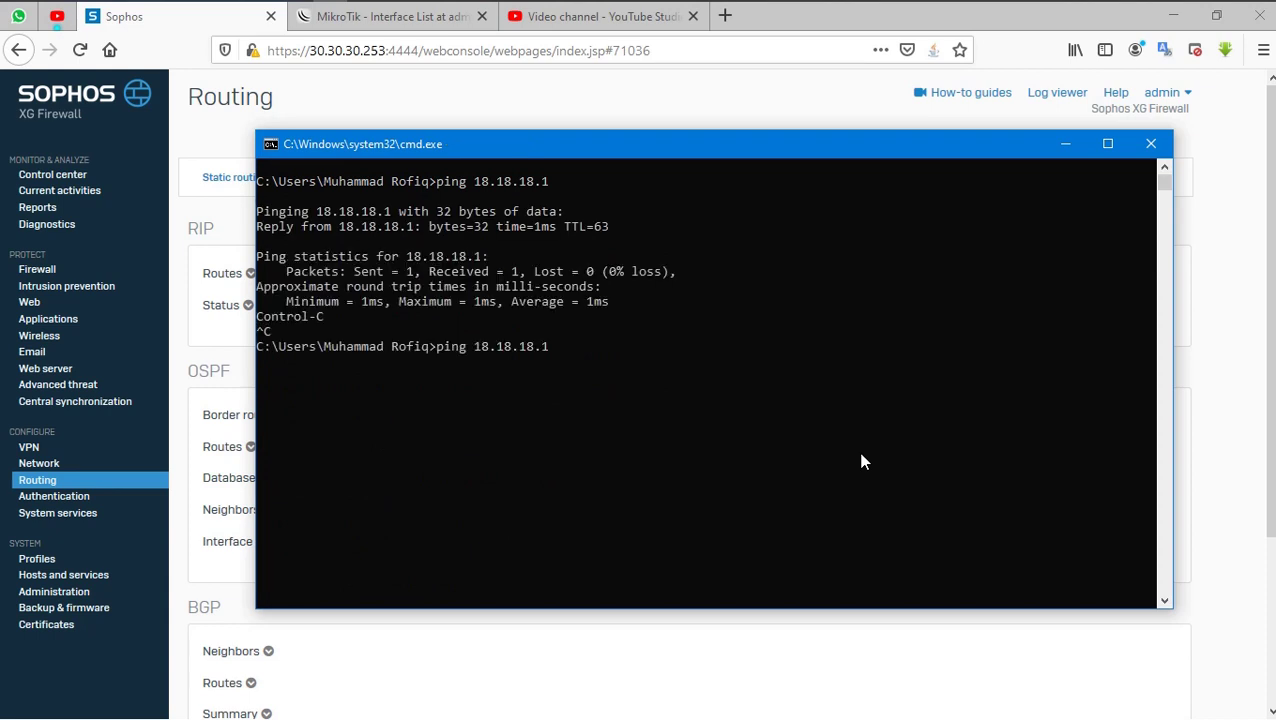
pyautogui.press('BackSpace')
pyautogui.press('BackSpace')
pyautogui.press('BackSpace')
pyautogui.press('BackSpace')
pyautogui.press('BackSpace')
pyautogui.press('BackSpace')
pyautogui.press('BackSpace')
pyautogui.press('BackSpace')
pyautogui.press('BackSpace')
pyautogui.press('BackSpace')
pyautogui.write('172.30.0.1')
pyautogui.press('Return')
pyautogui.hotkey('ctrl', 'c')
# Step: Ping 10.255.0.1 to test whether that Sophos network is reachable, stopping the ping early
pyautogui.press('Up')
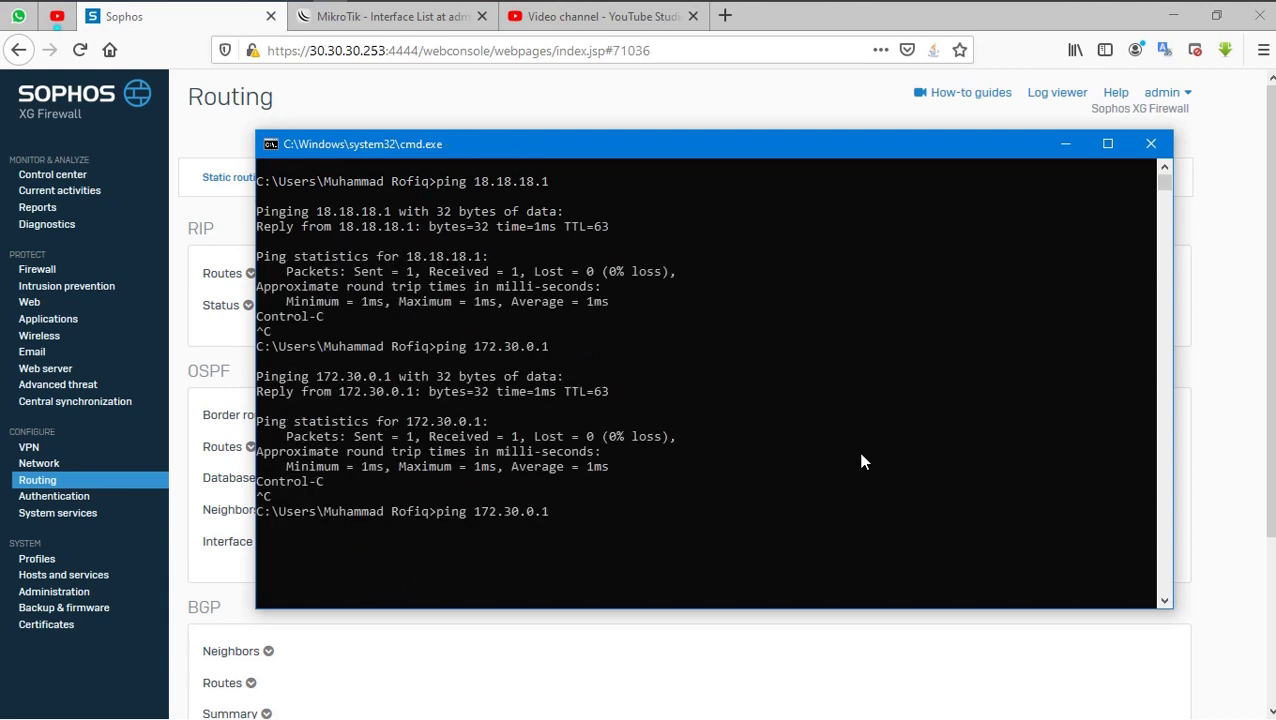
pyautogui.press('Up')
pyautogui.press('Return')
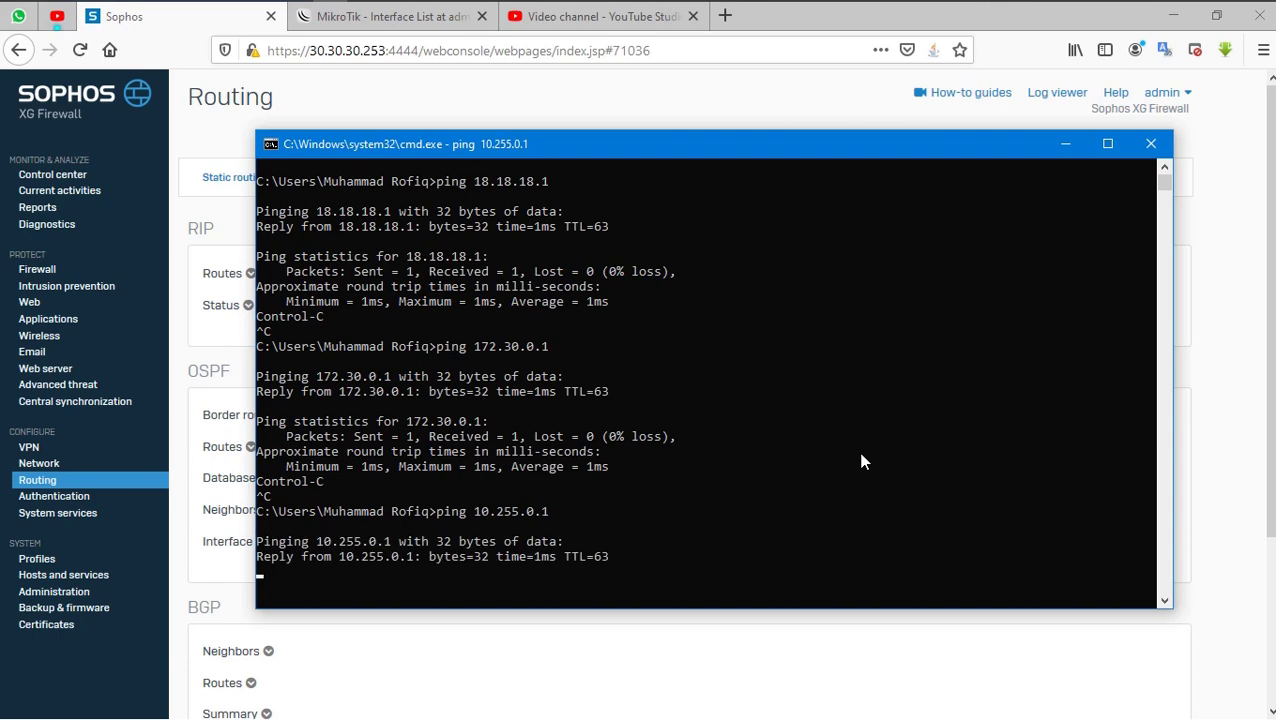
pyautogui.hotkey('ctrl', 'c')
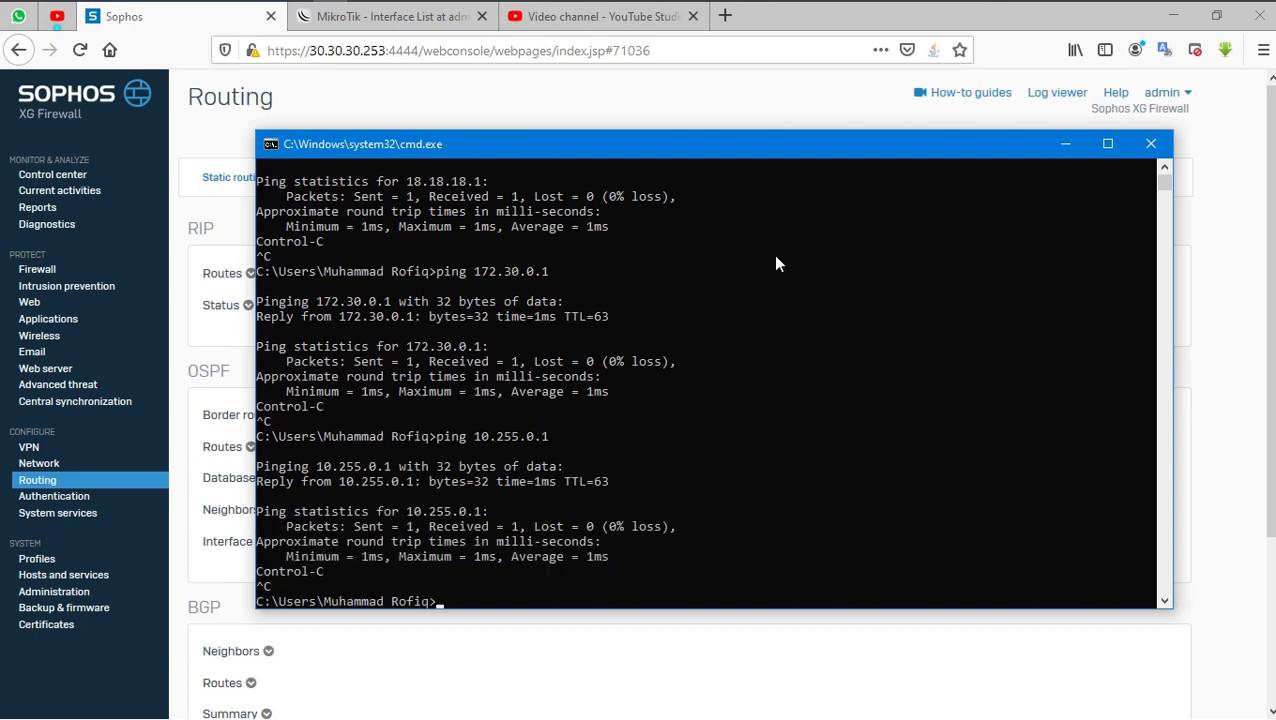
# Step: Minimize all open windows to show the desktop and refresh it
pyautogui.press('super+d')
pyautogui.click(667, 365)
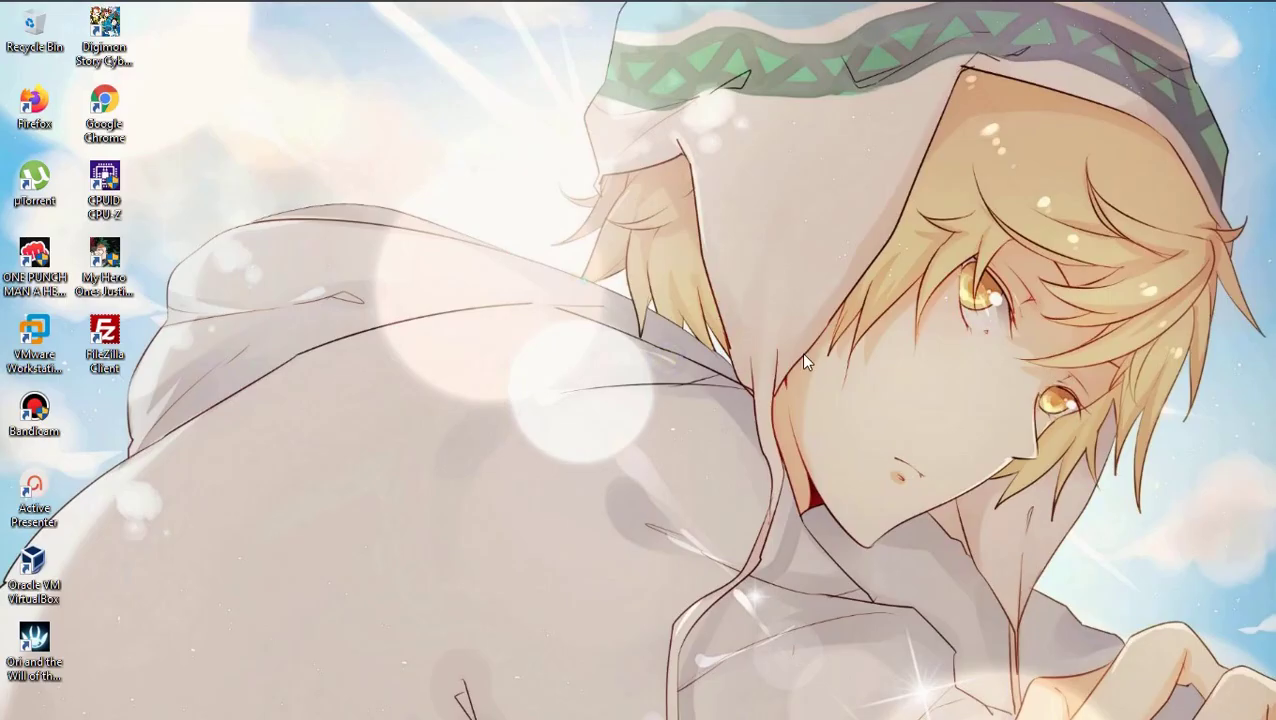
pyautogui.rightClick(664, 357)
pyautogui.click(729, 445)
pyautogui.rightClick(593, 321)
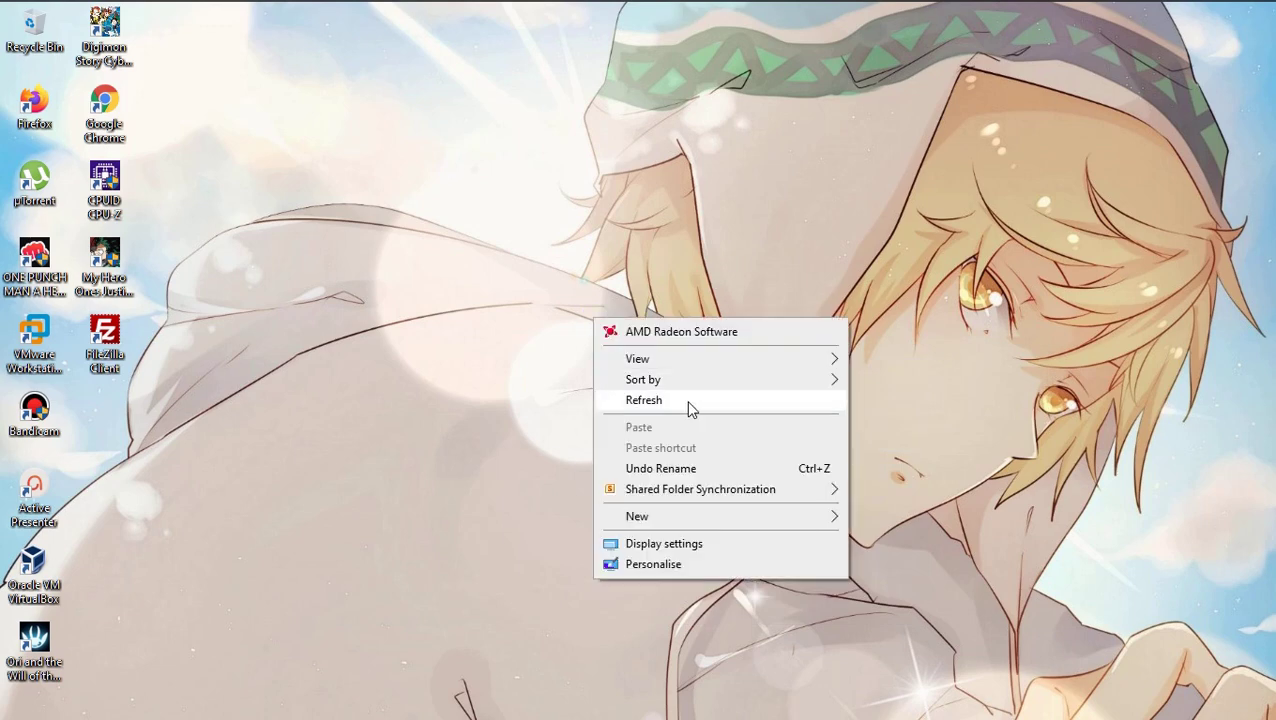